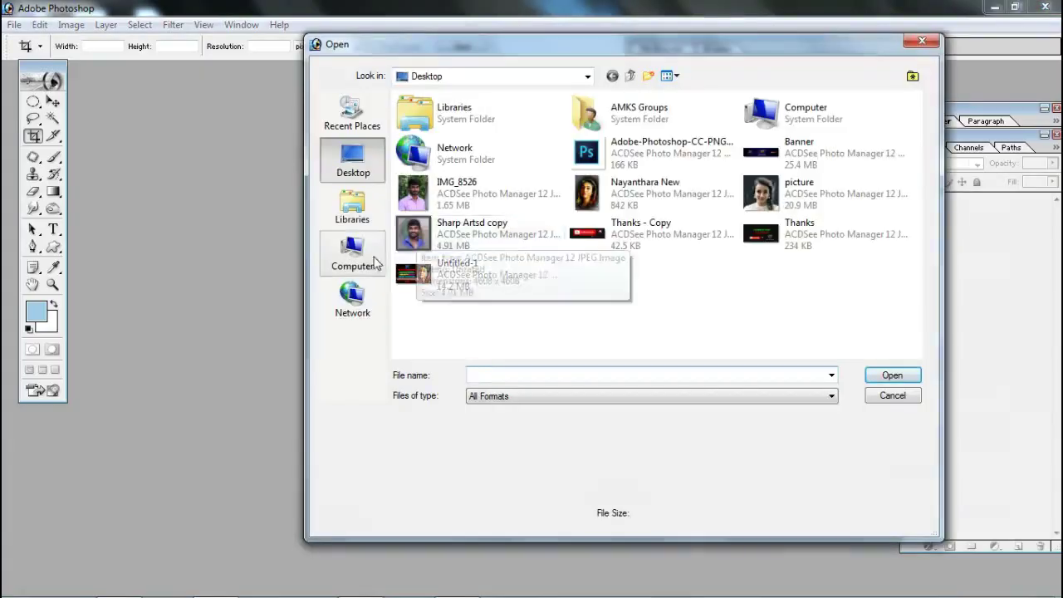
Open the woman's portrait photo from the F:\Paint images folder
click(353, 255)
double_click(631, 174)
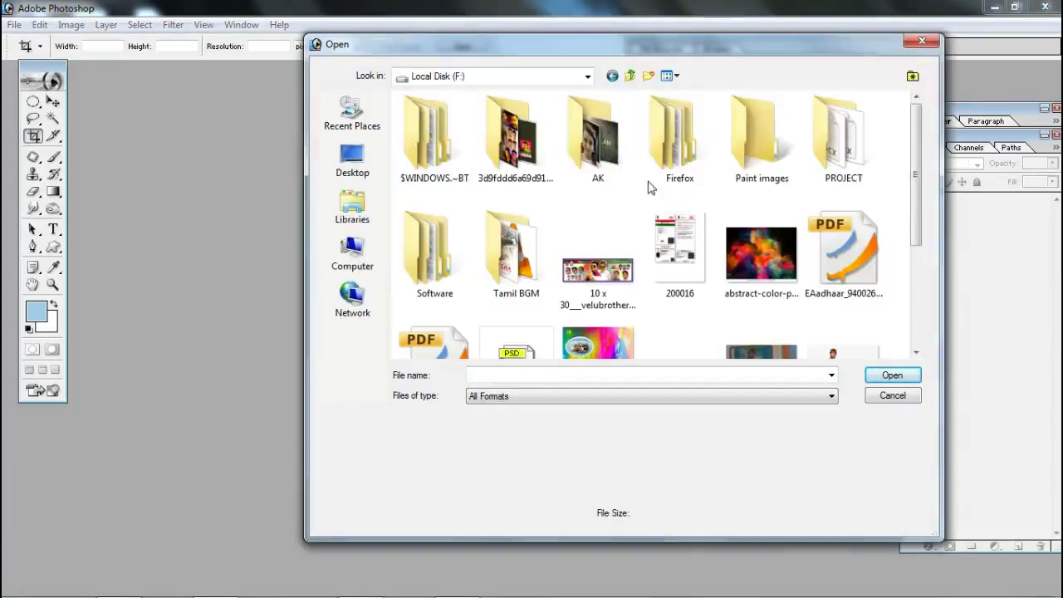
double_click(756, 170)
click(679, 137)
click(872, 375)
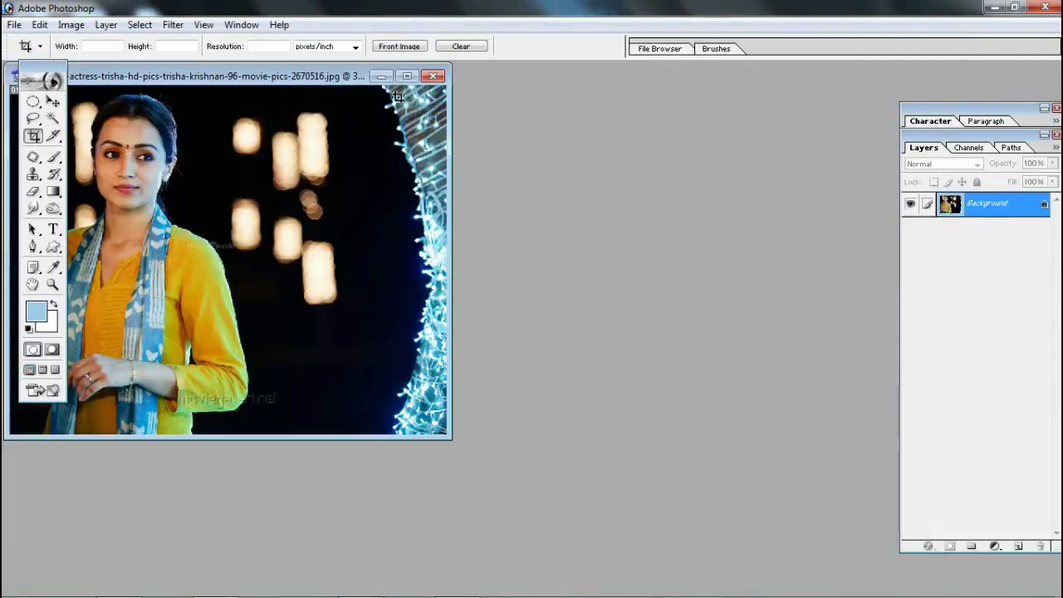
Show the photo in full-screen mode and switch to the Rectangular Marquee tool
key(f)
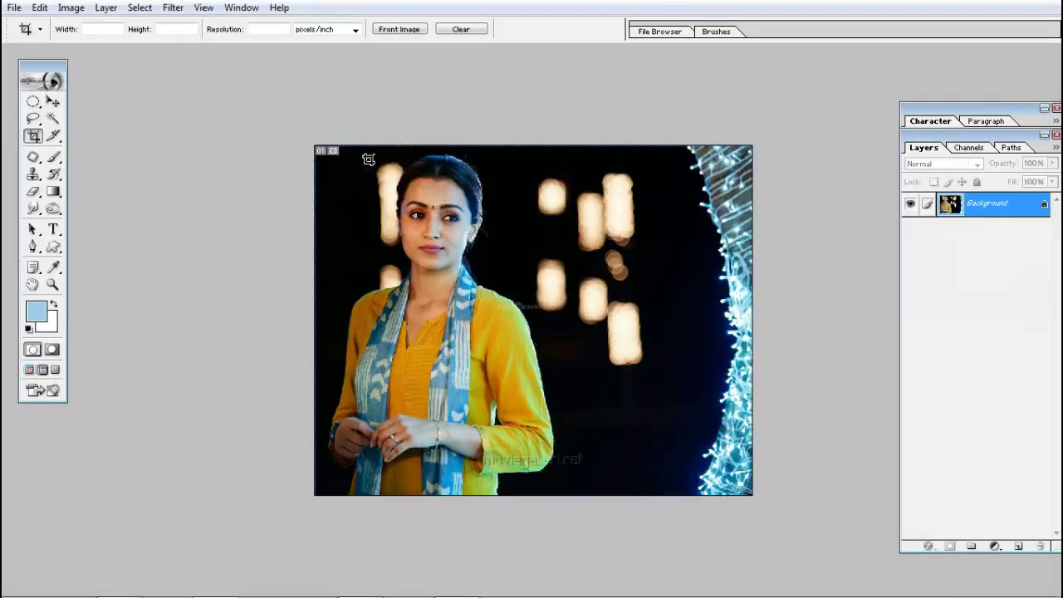
key(m)
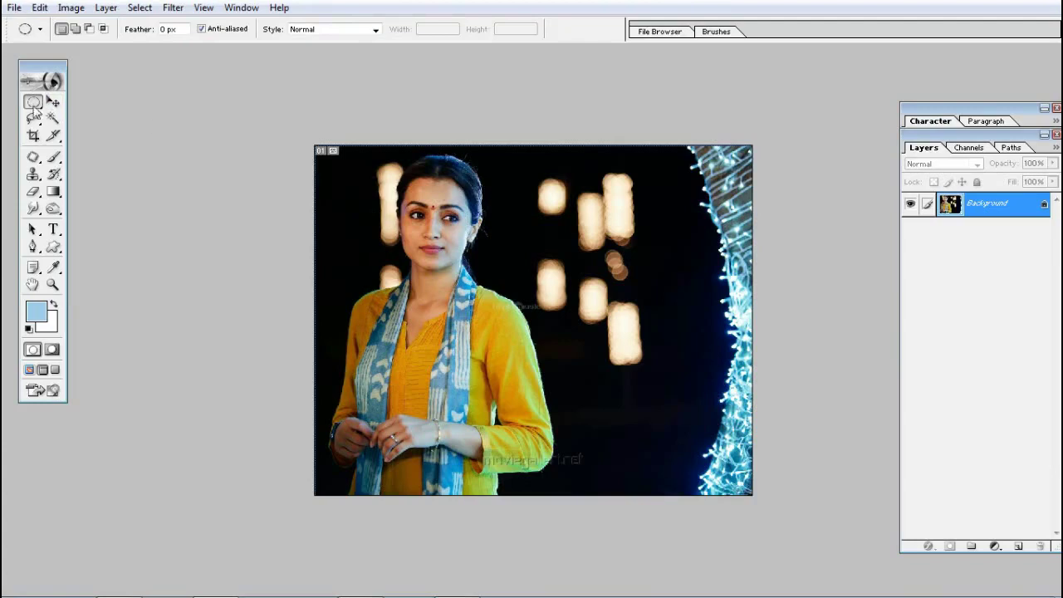
click(33, 104)
click(99, 97)
Fill a small rectangle over the woman's head with white, then close the photo without saving
drag(510, 347, 537, 349)
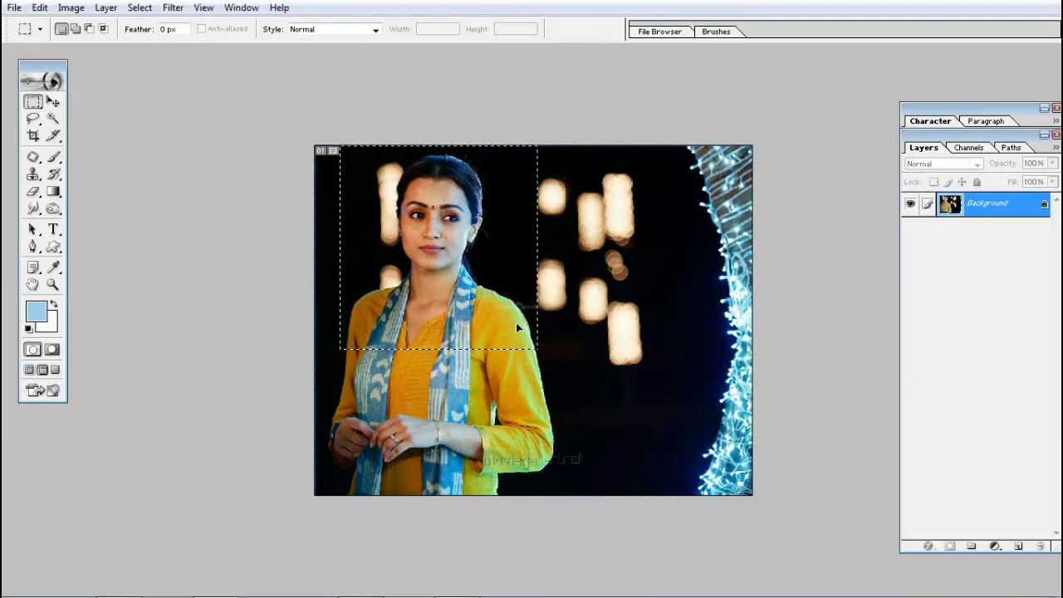
key(Delete)
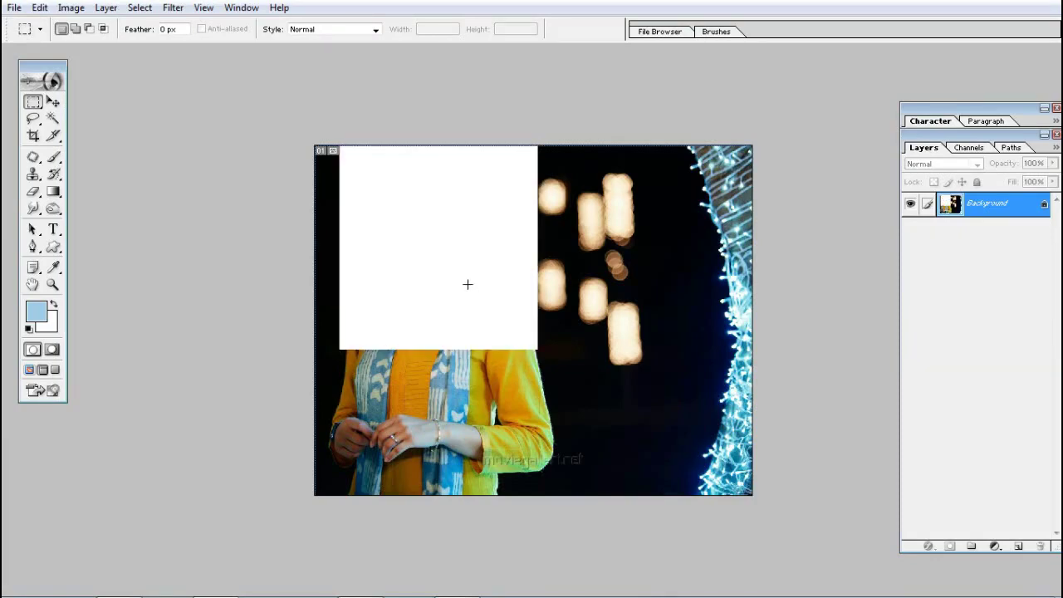
key(f)
key(f)
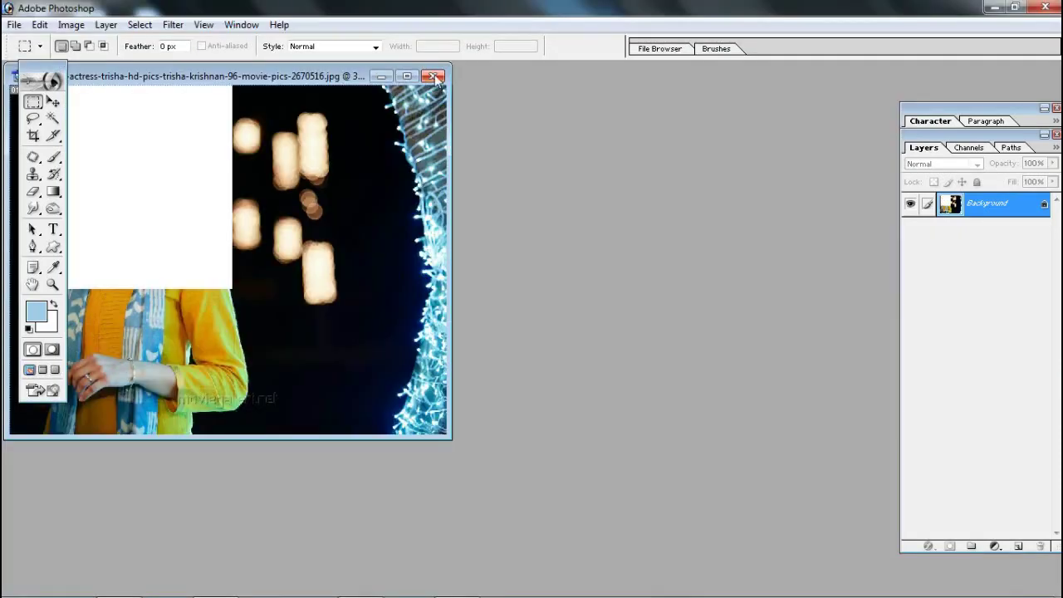
key(ctrl+w)
click(550, 242)
Create a new 10 x 10 inch document at 250 resolution
click(14, 25)
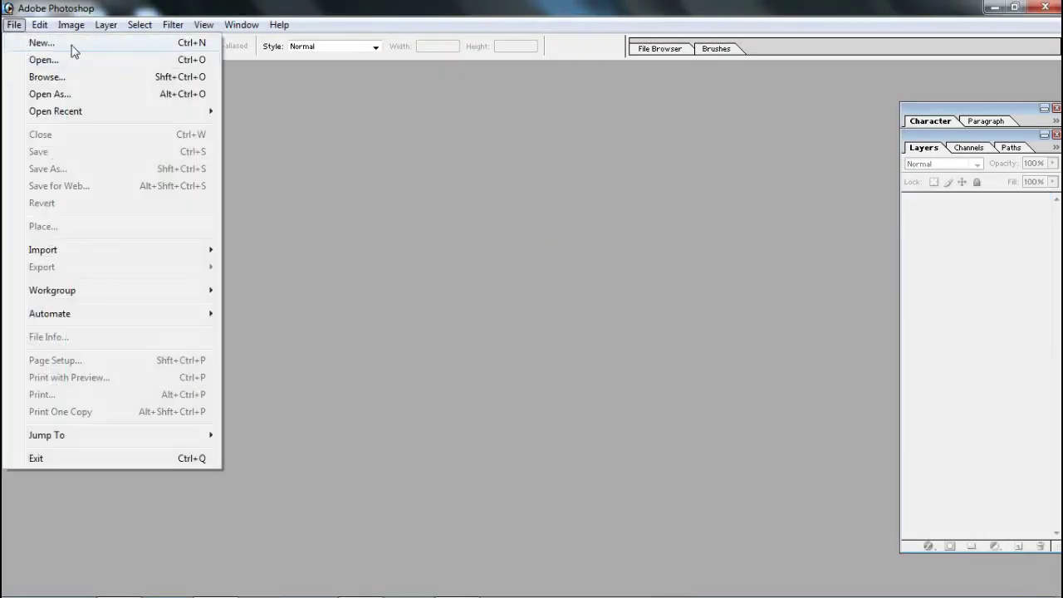
click(50, 40)
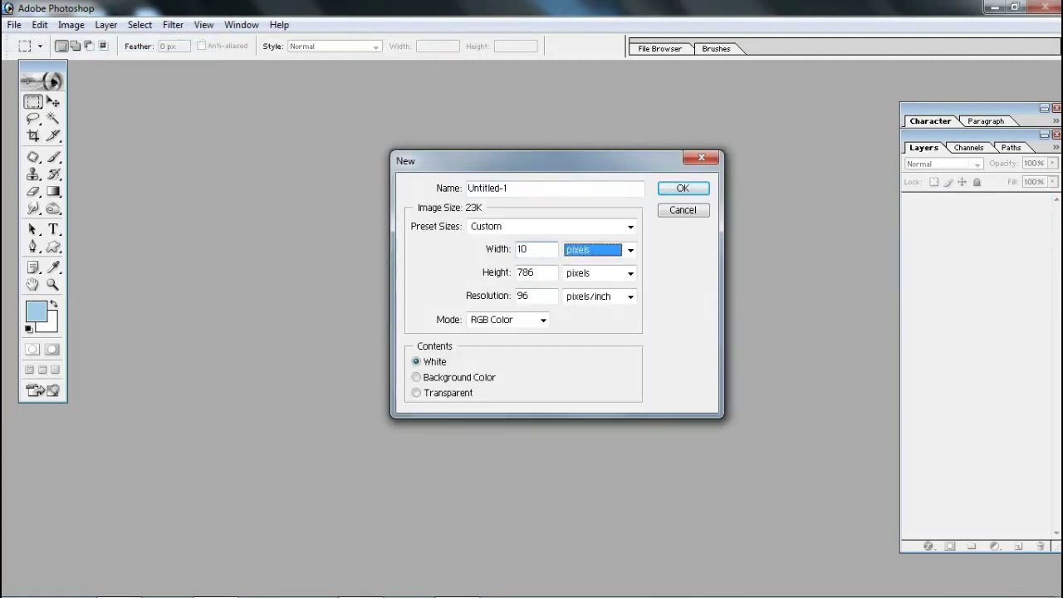
key(Down)
key(Tab)
text(0)
key(Tab)
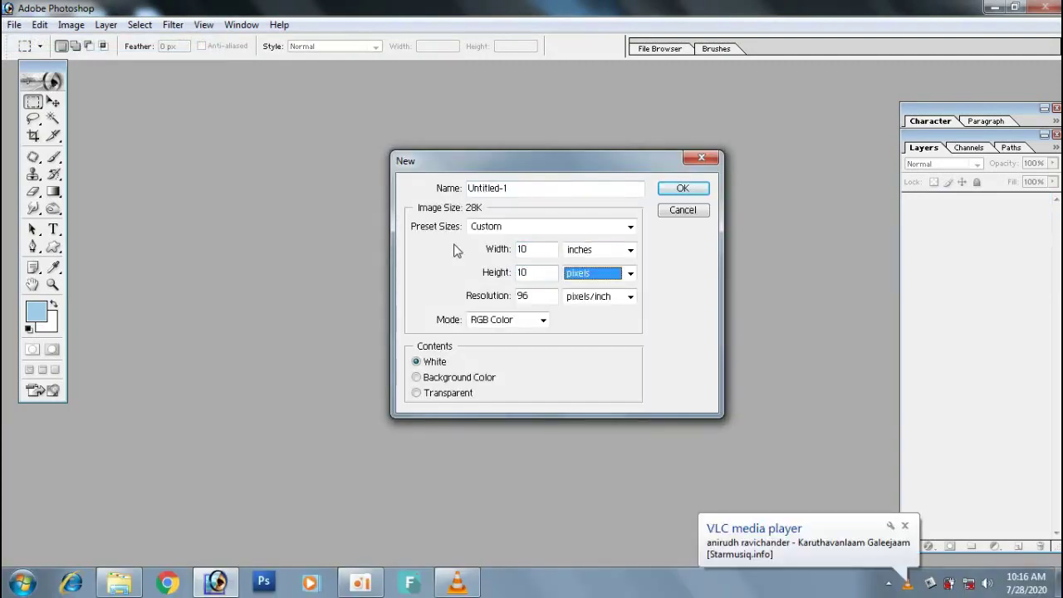
key(Tab)
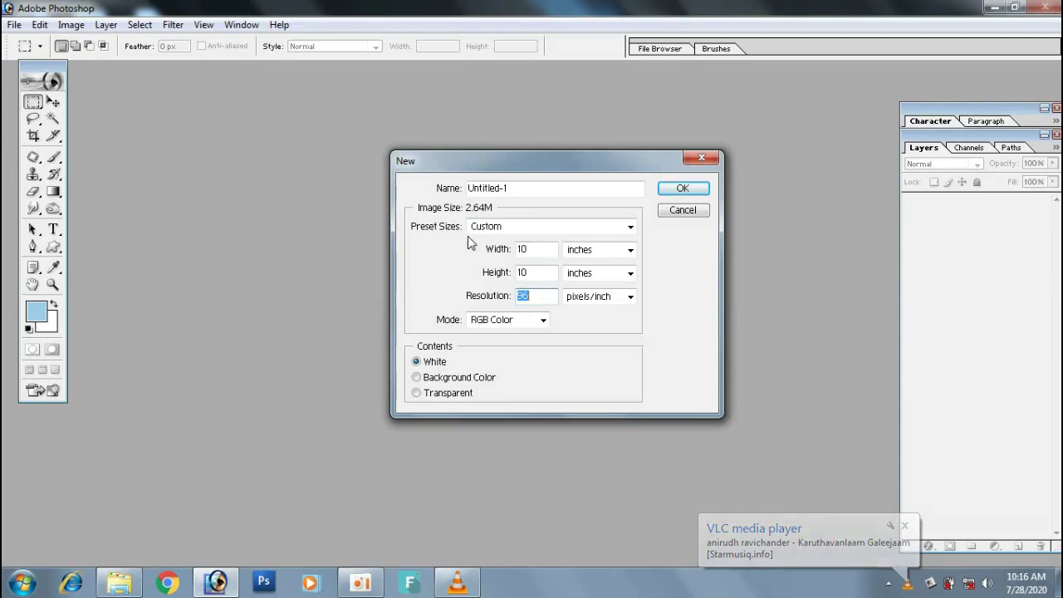
text(250)
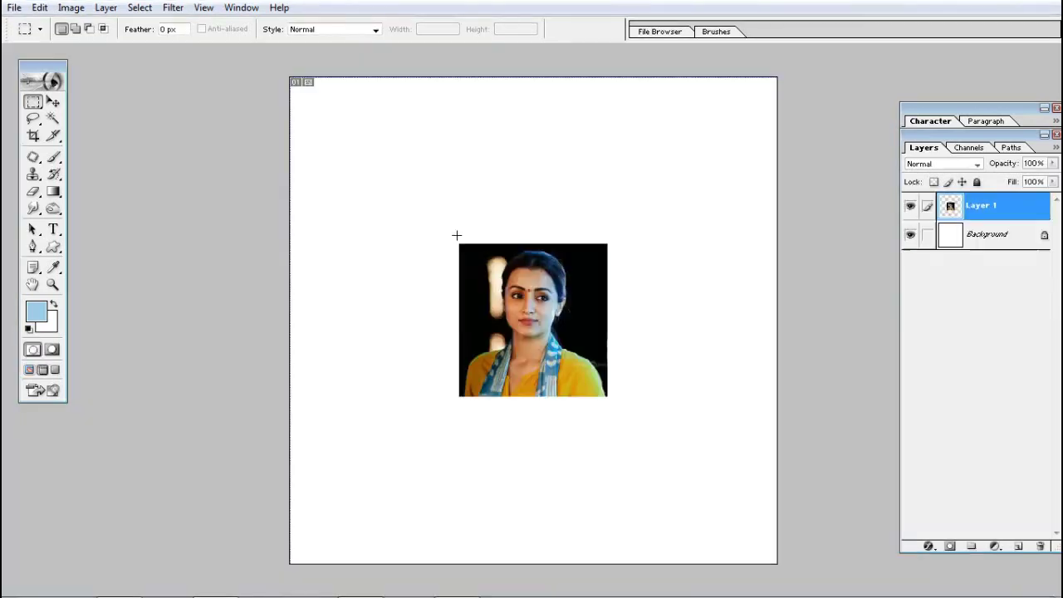
Enlarge the pasted portrait with Free Transform so it nearly fills the canvas
key(ctrl+minus)
key(ctrl+t)
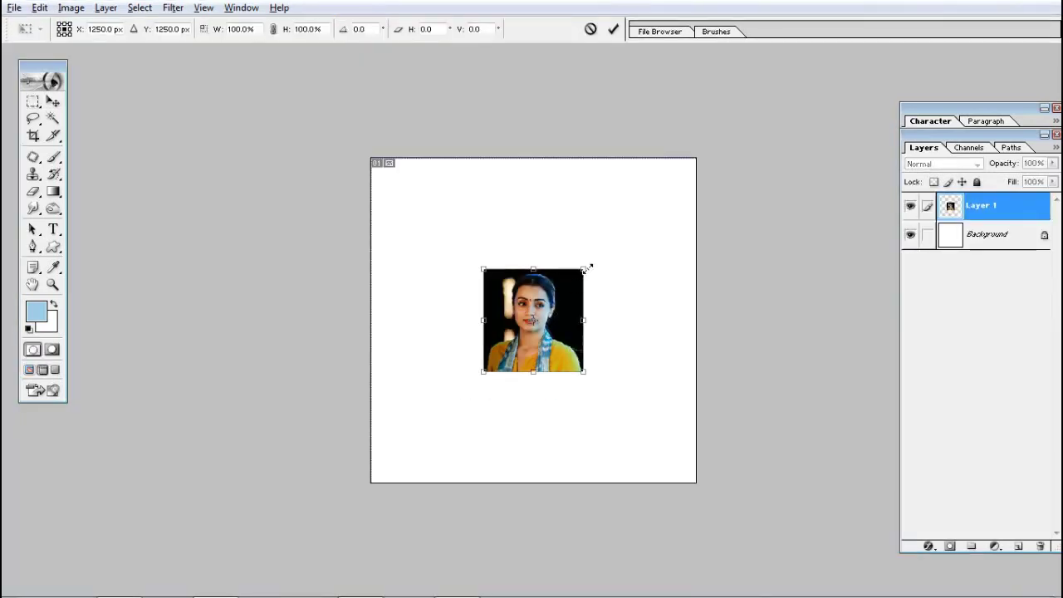
drag(585, 268, 735, 202)
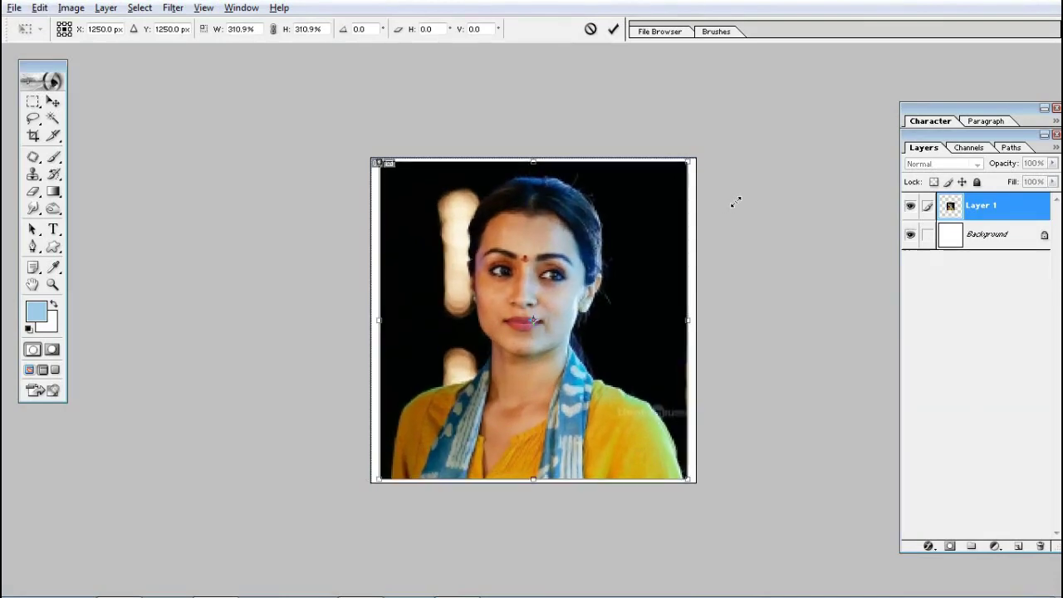
key(Return)
Start a Pen outline at the left shoulder and trace it up to the neck
key(p)
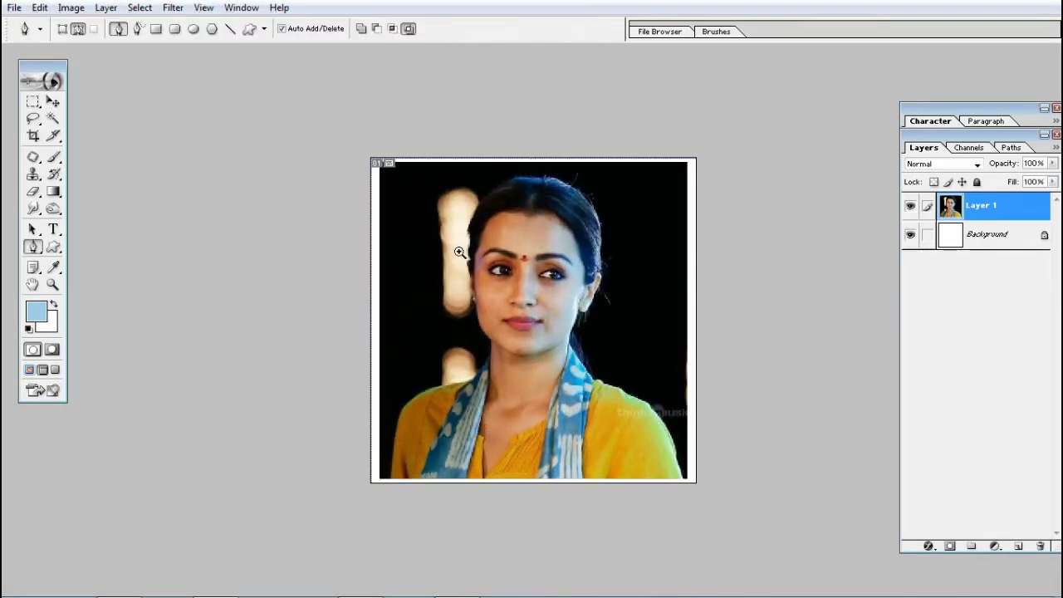
key(ctrl+plus)
key(ctrl+plus)
key(ctrl+plus)
key(ctrl+plus)
key(ctrl+plus)
ctrl+alt+click(527, 370)
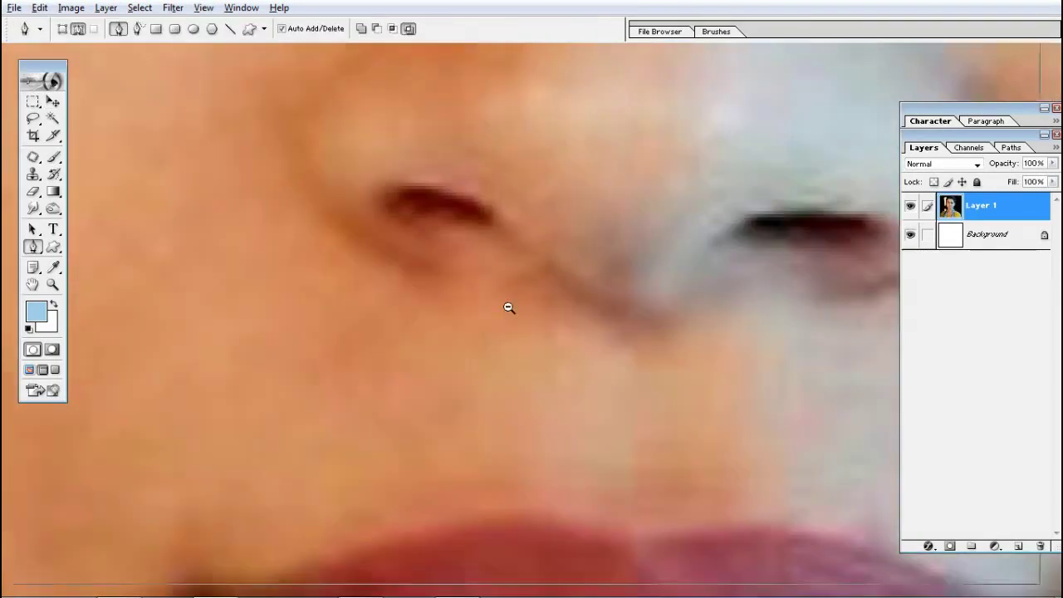
ctrl+alt+click(506, 301)
drag(506, 301, 773, 185)
click(129, 518)
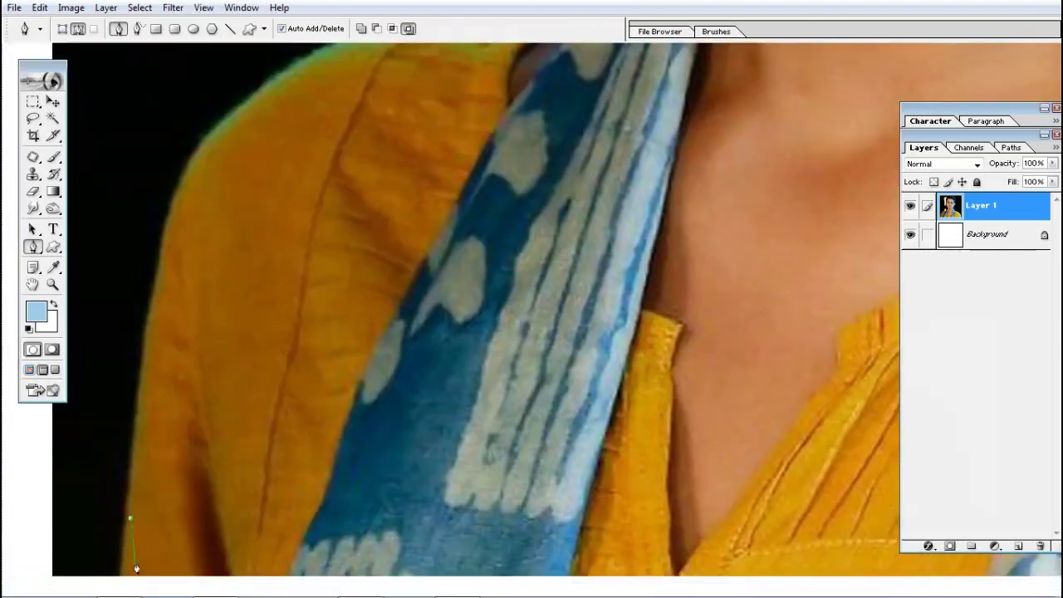
scroll(140, 399, up, 4)
drag(206, 307, 263, 237)
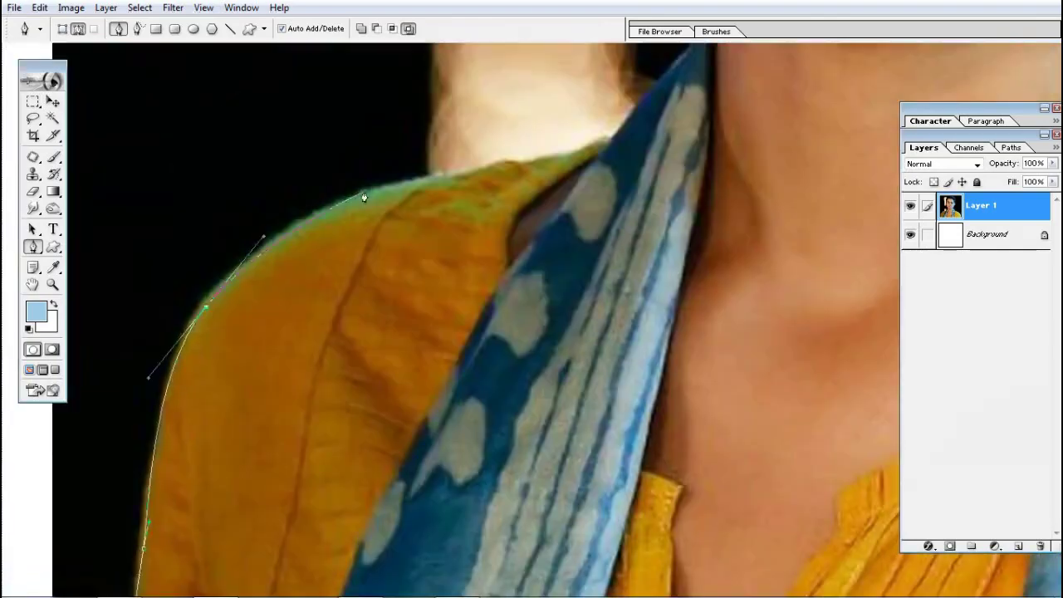
drag(614, 135, 370, 368)
click(422, 312)
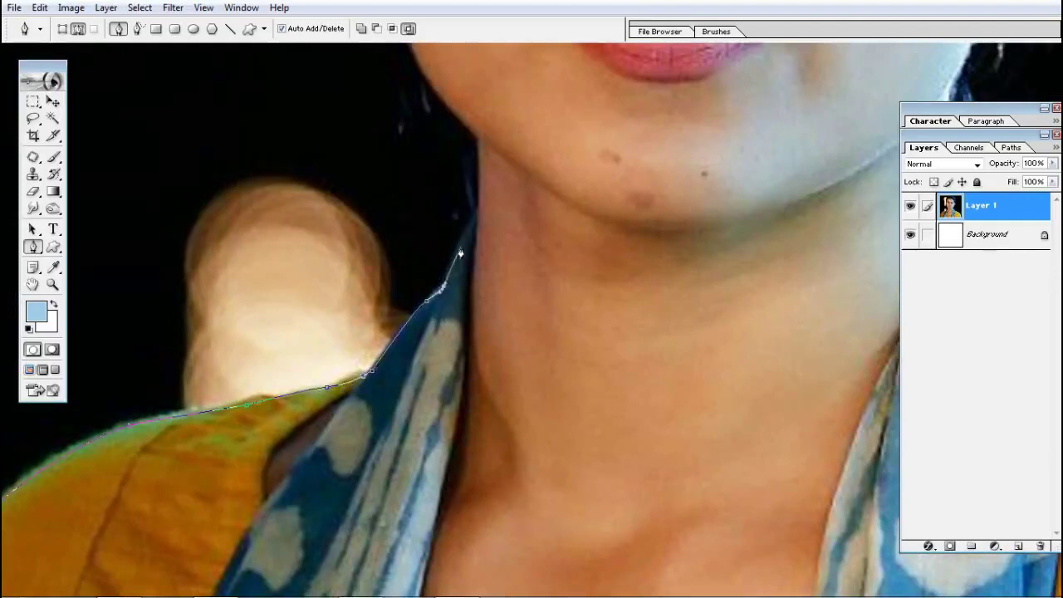
click(475, 218)
Continue the outline up the jaw and around the top of the hair
scroll(474, 387, up, 6)
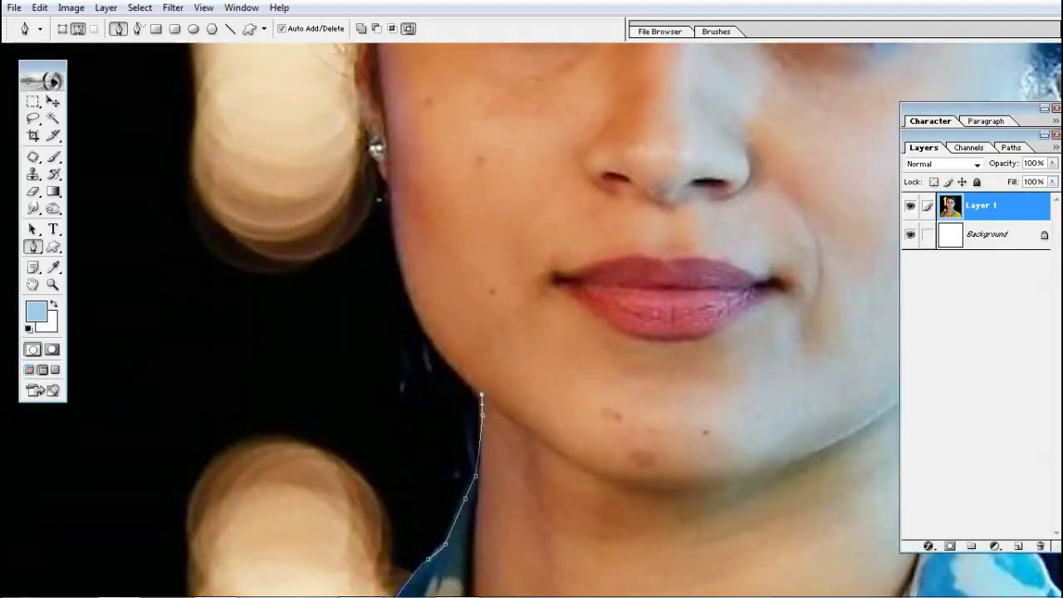
scroll(426, 425, up, 1)
scroll(407, 201, up, 5)
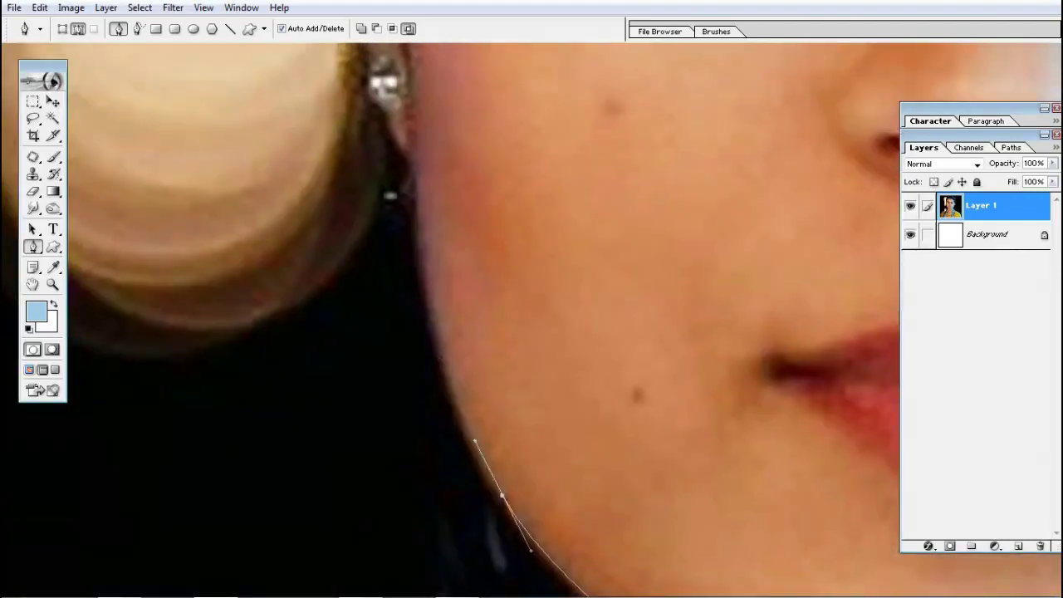
click(422, 233)
scroll(422, 232, up, 1)
scroll(376, 261, up, 5)
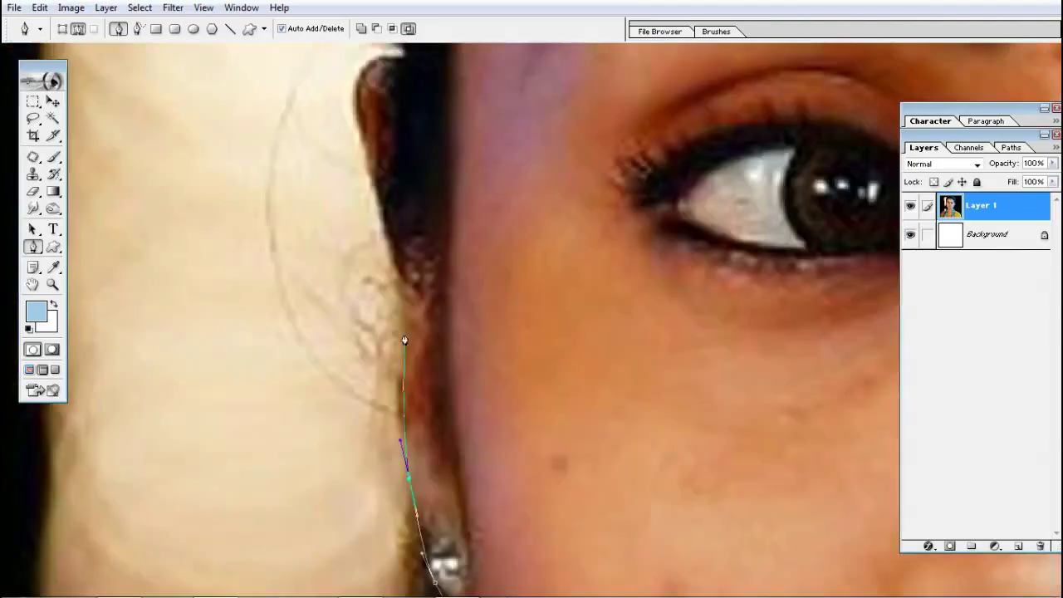
scroll(390, 275, up, 2)
drag(388, 266, 399, 242)
scroll(407, 204, up, 2)
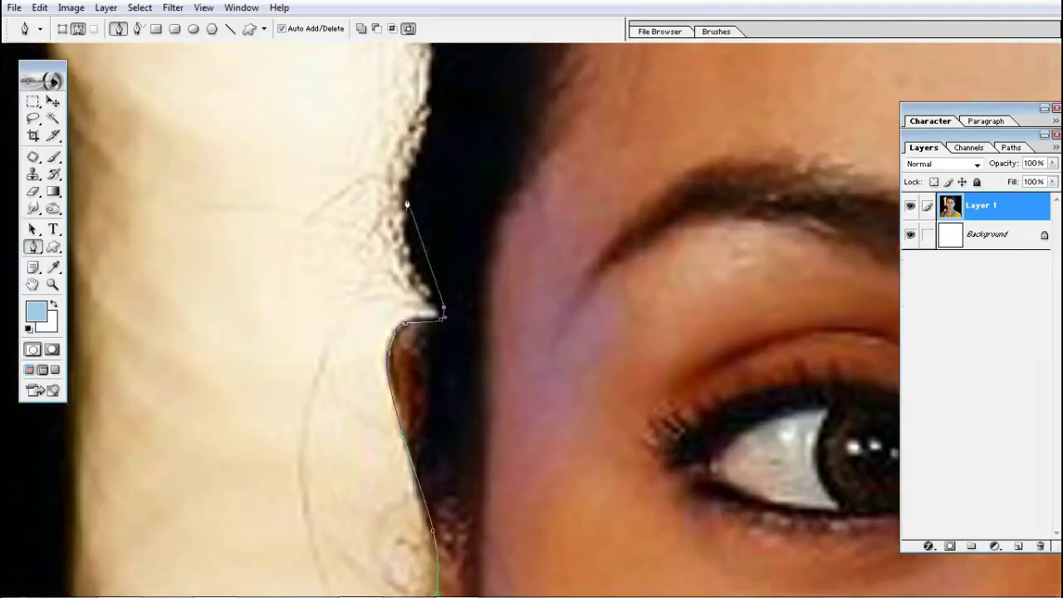
scroll(416, 191, up, 3)
scroll(404, 349, up, 3)
scroll(390, 415, up, 3)
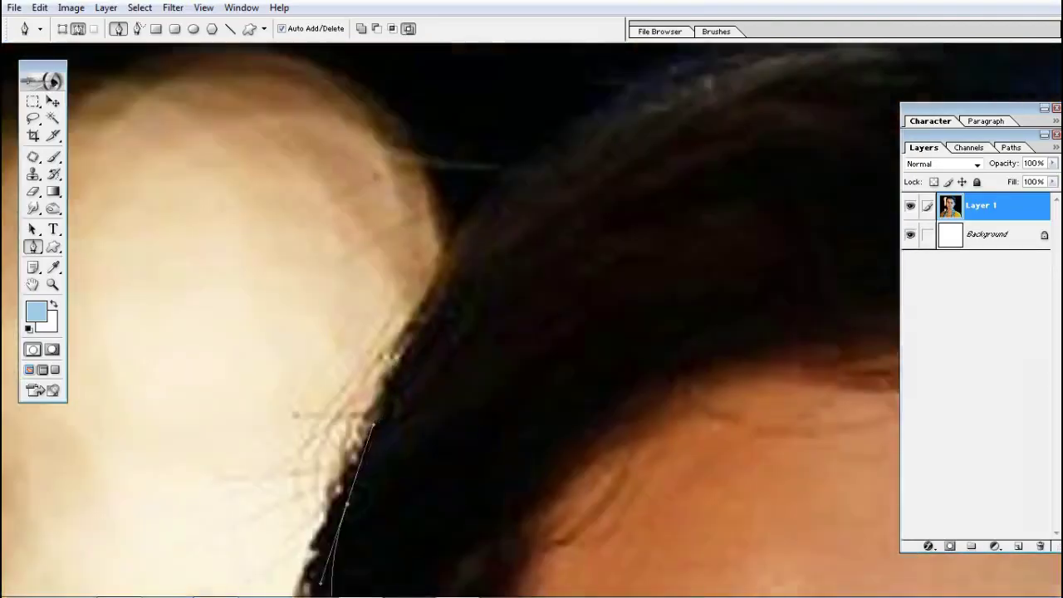
scroll(332, 398, up, 3)
click(490, 229)
scroll(490, 228, up, 3)
scroll(416, 249, right, 3)
click(485, 204)
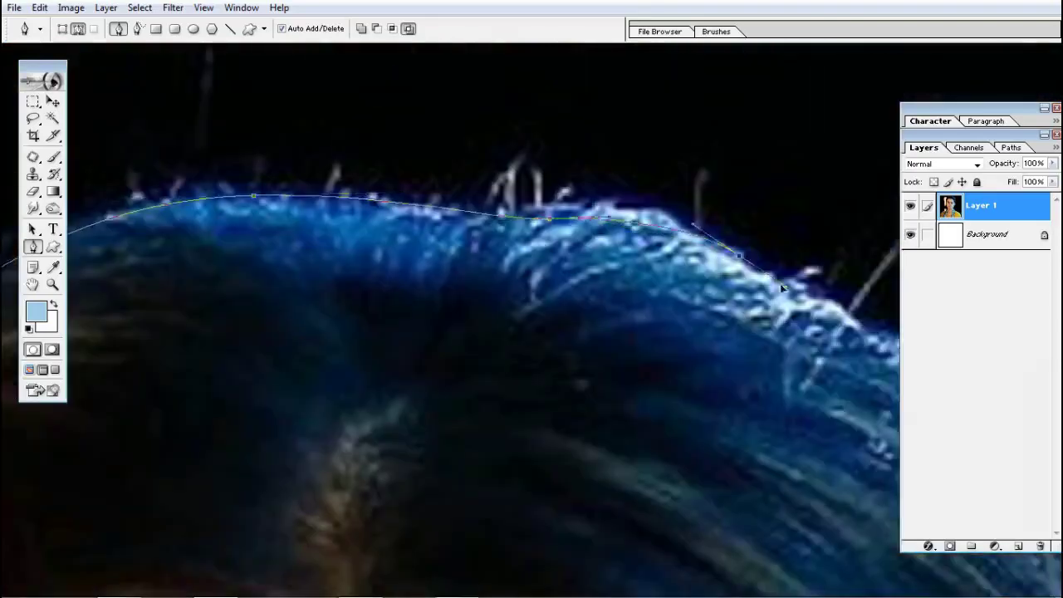
scroll(581, 250, down, 2)
click(692, 270)
scroll(735, 305, down, 3)
scroll(747, 316, down, 3)
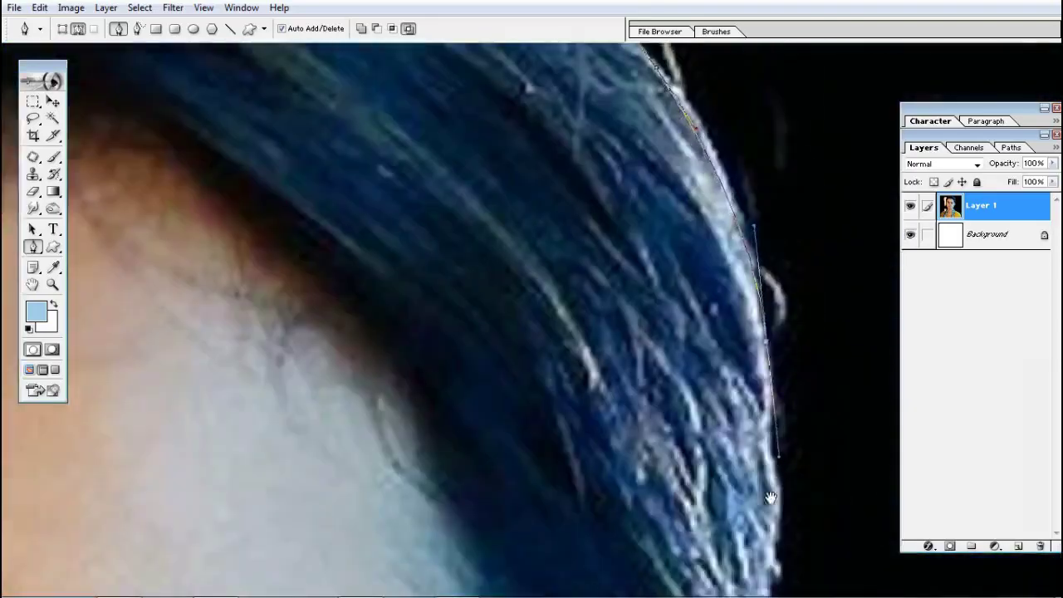
scroll(779, 337, down, 2)
scroll(779, 337, down, 3)
scroll(780, 349, down, 3)
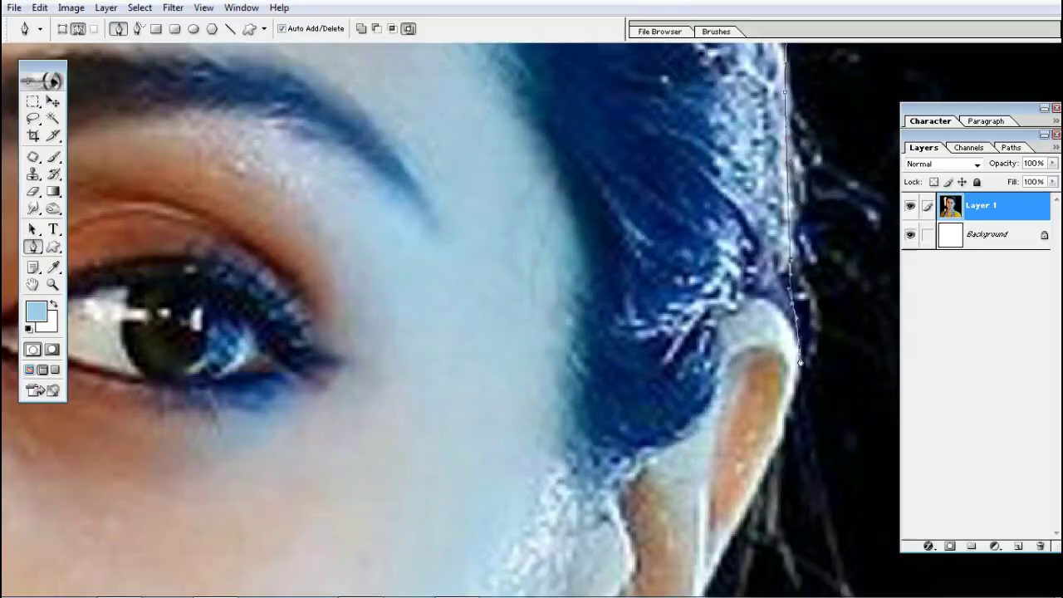
scroll(735, 319, down, 2)
scroll(735, 320, down, 3)
Trace the outline around the earlobe and earring, undoing misplaced points
click(698, 264)
drag(622, 386, 681, 246)
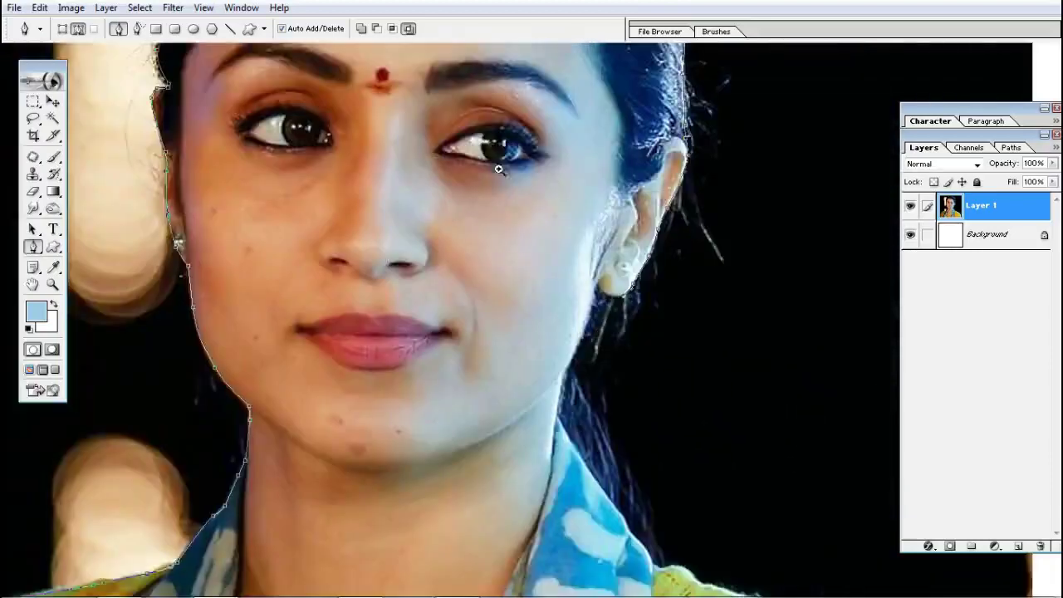
click(498, 169)
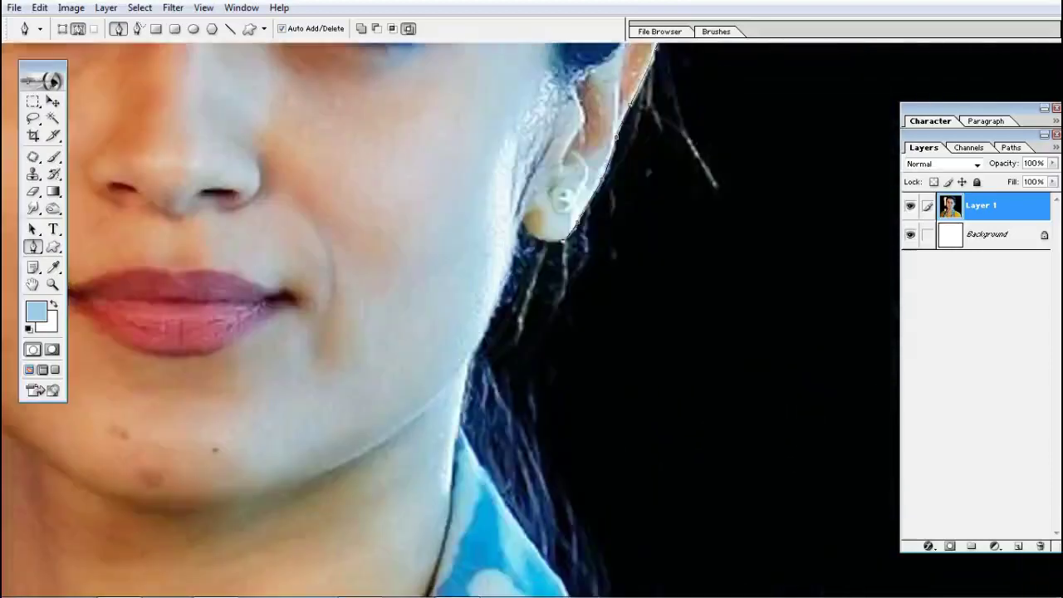
click(546, 257)
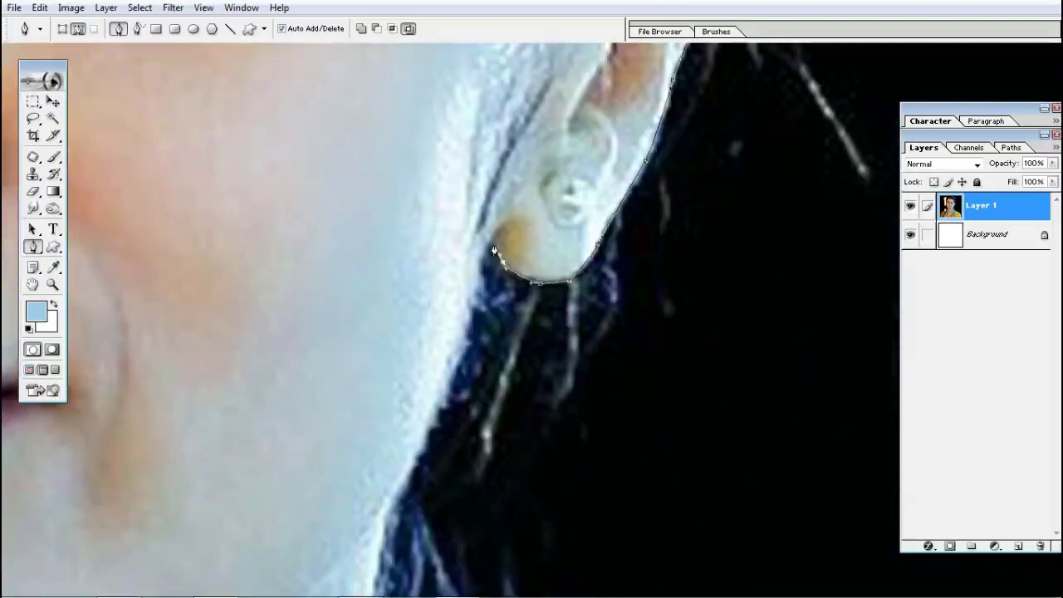
drag(484, 267, 551, 109)
click(517, 227)
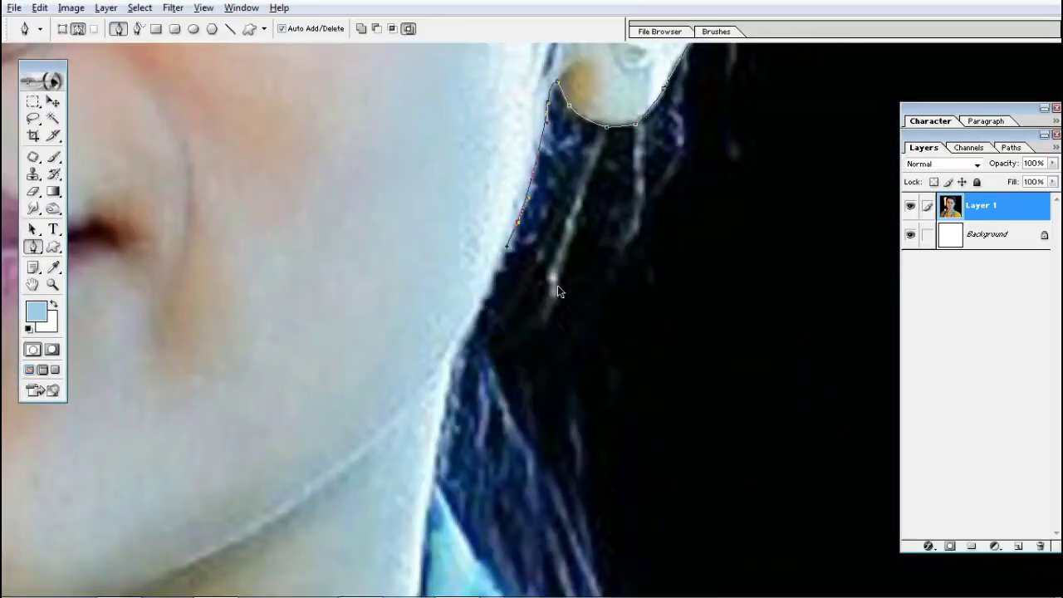
key(ctrl+alt+z)
key(ctrl+alt+z)
key(ctrl+alt+z)
Extend the outline down the hair strand to where the hair meets the scarf
click(602, 298)
scroll(601, 298, down, 3)
click(601, 221)
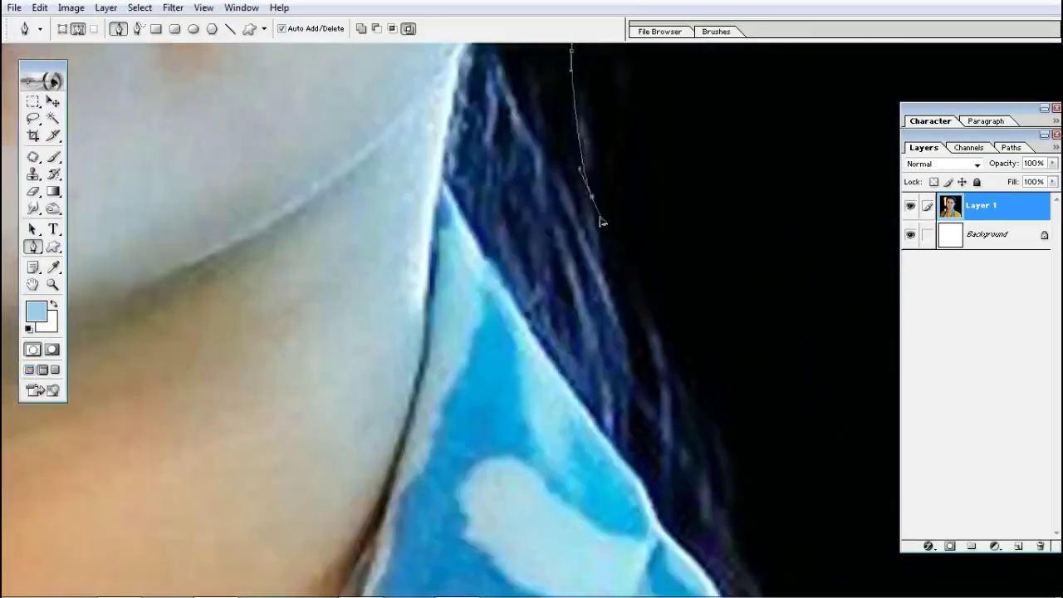
scroll(601, 221, down, 3)
click(653, 207)
click(707, 407)
drag(707, 408, 417, 201)
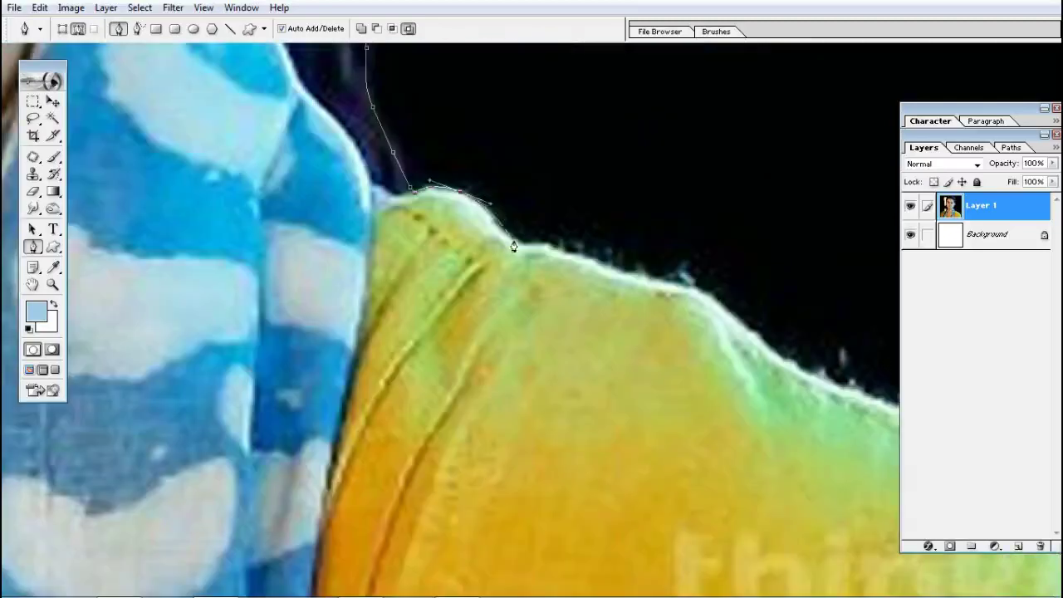
Trace the outline down the shoulder edge to the photo's bottom edge
drag(734, 321, 570, 214)
click(653, 246)
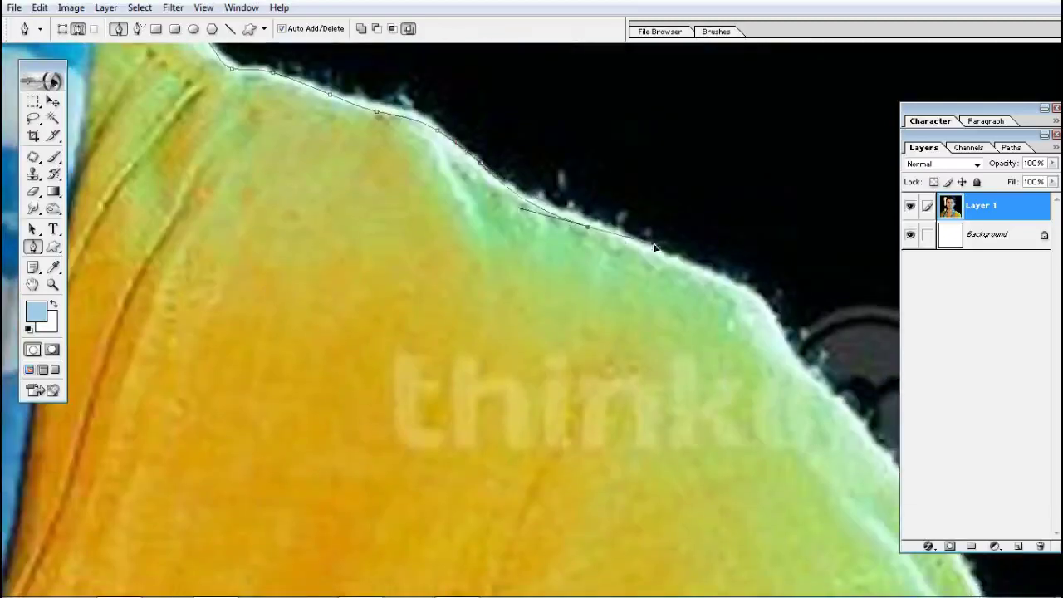
click(765, 309)
click(806, 372)
drag(805, 372, 668, 206)
drag(751, 332, 681, 216)
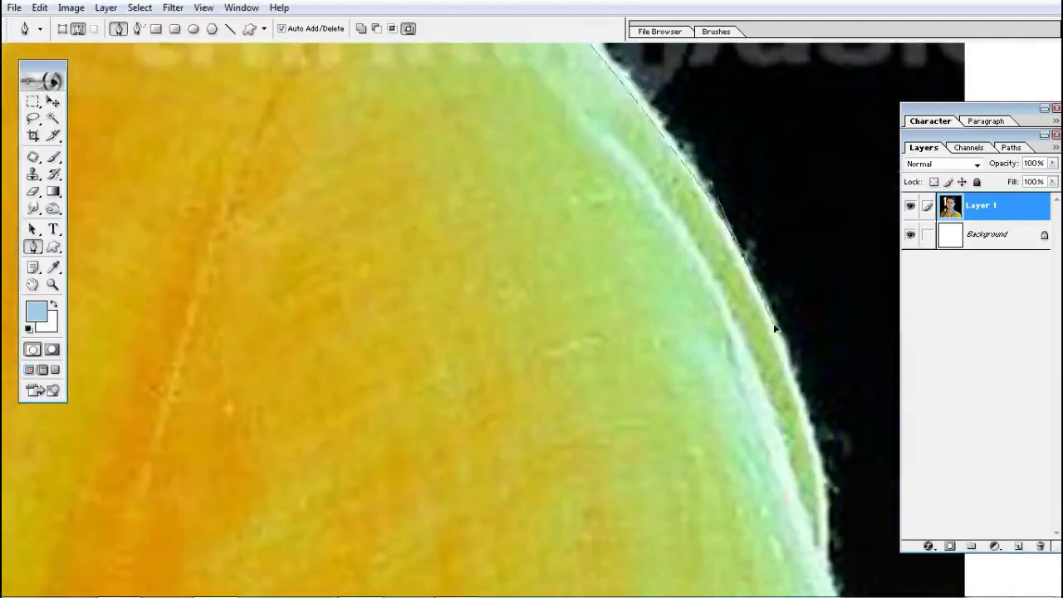
click(731, 249)
drag(731, 249, 697, 125)
click(827, 307)
drag(826, 307, 827, 283)
click(875, 449)
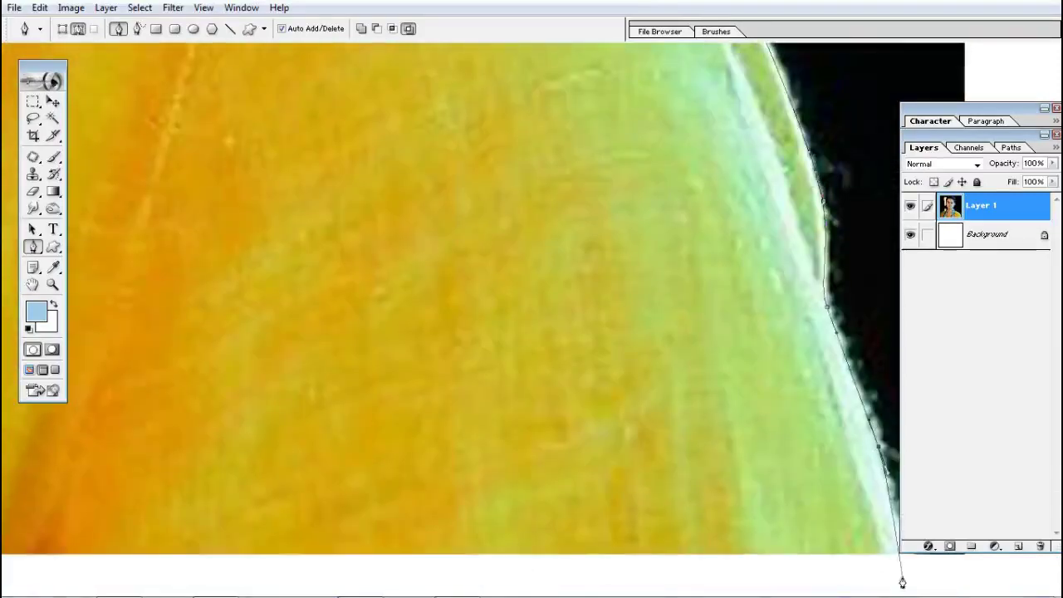
click(498, 582)
right_click(495, 580)
click(527, 486)
Close the outline path and convert it into a selection
click(308, 579)
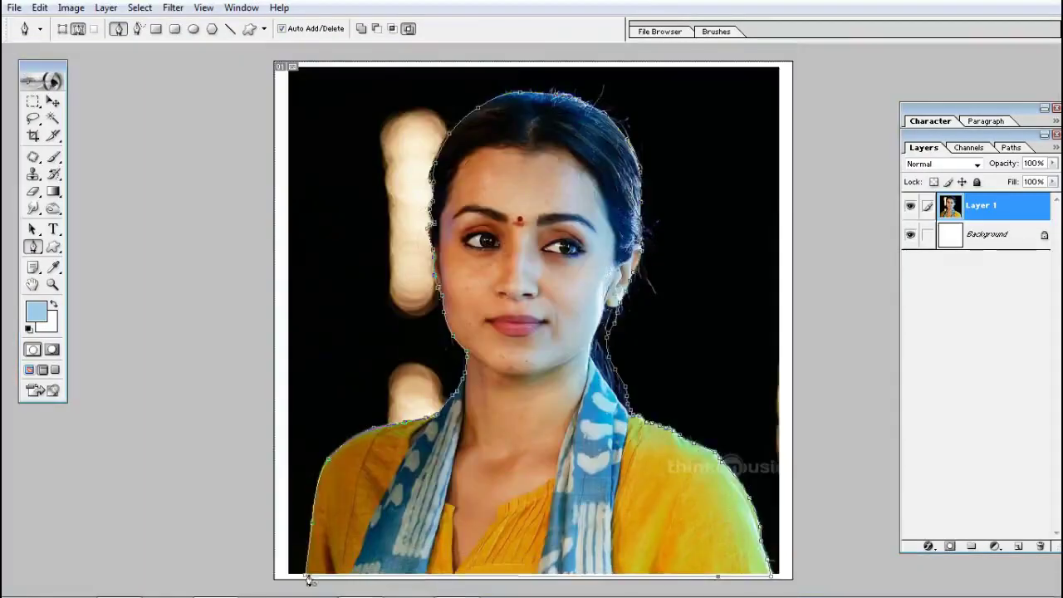
click(308, 579)
right_click(408, 502)
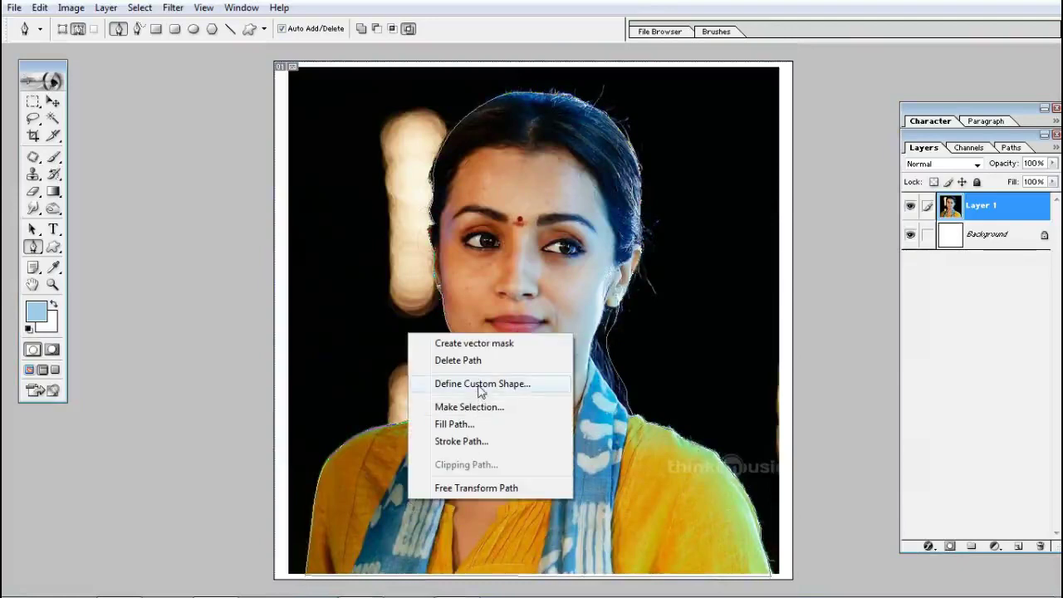
click(472, 407)
click(605, 230)
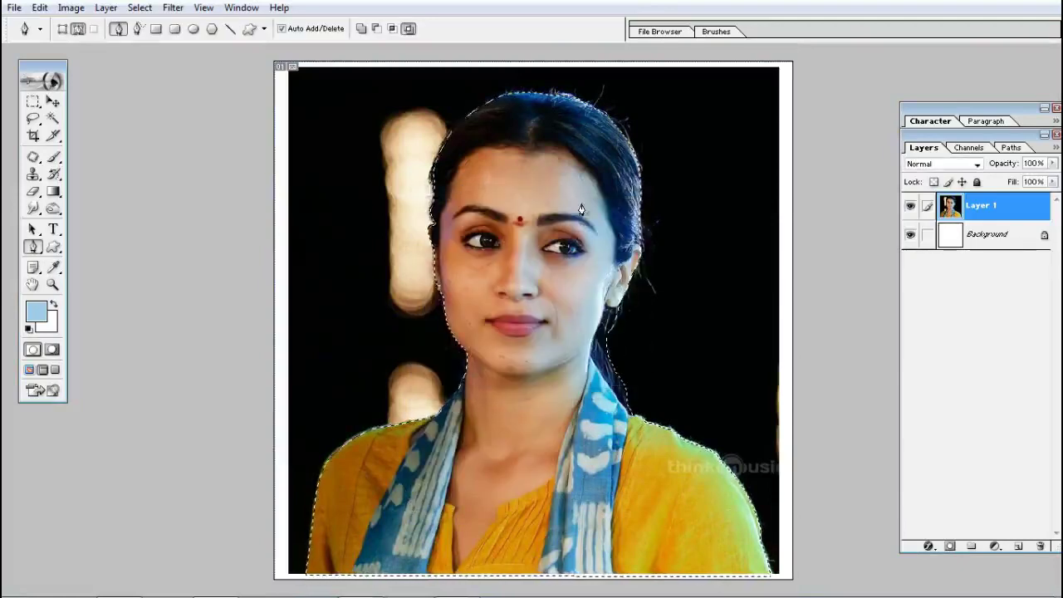
Copy the selected woman to a new Layer 2 and hide the original layer
key(v)
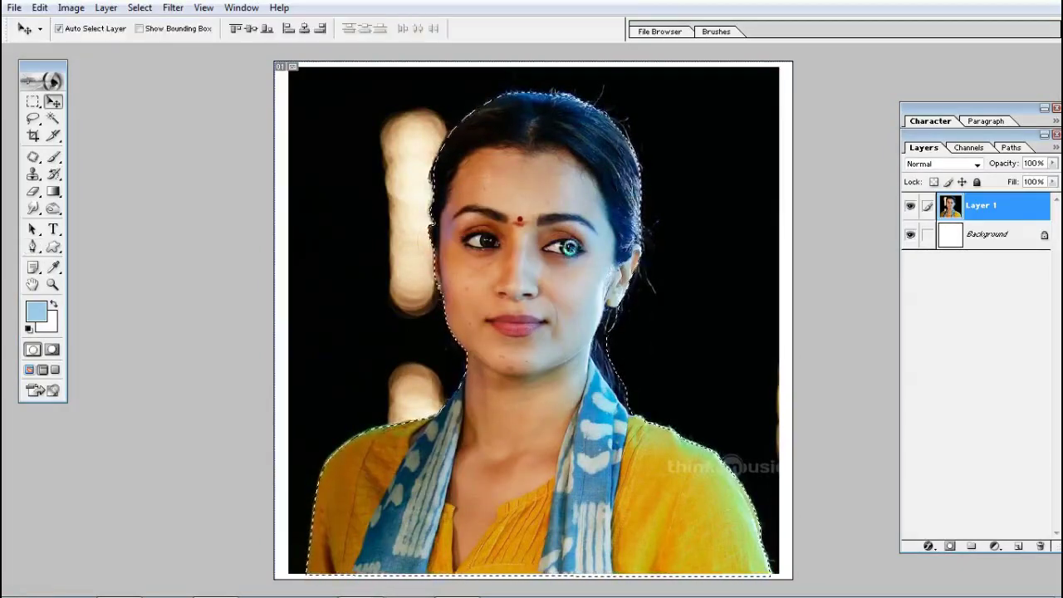
key(ctrl+j)
click(911, 235)
Delete the original Layer 1 and nudge the woman on Layer 2 slightly upward
click(911, 235)
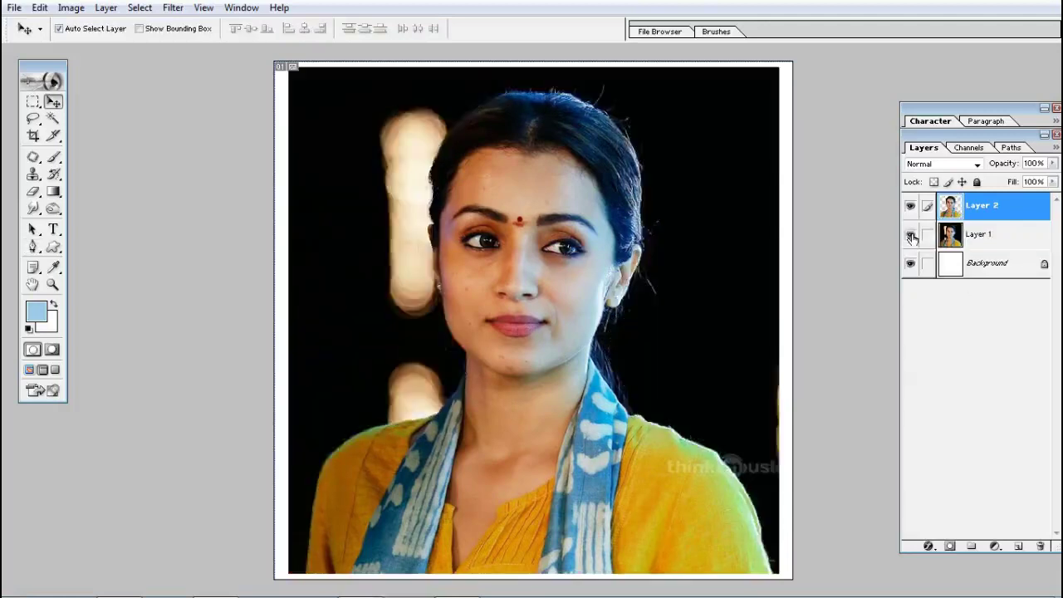
click(911, 235)
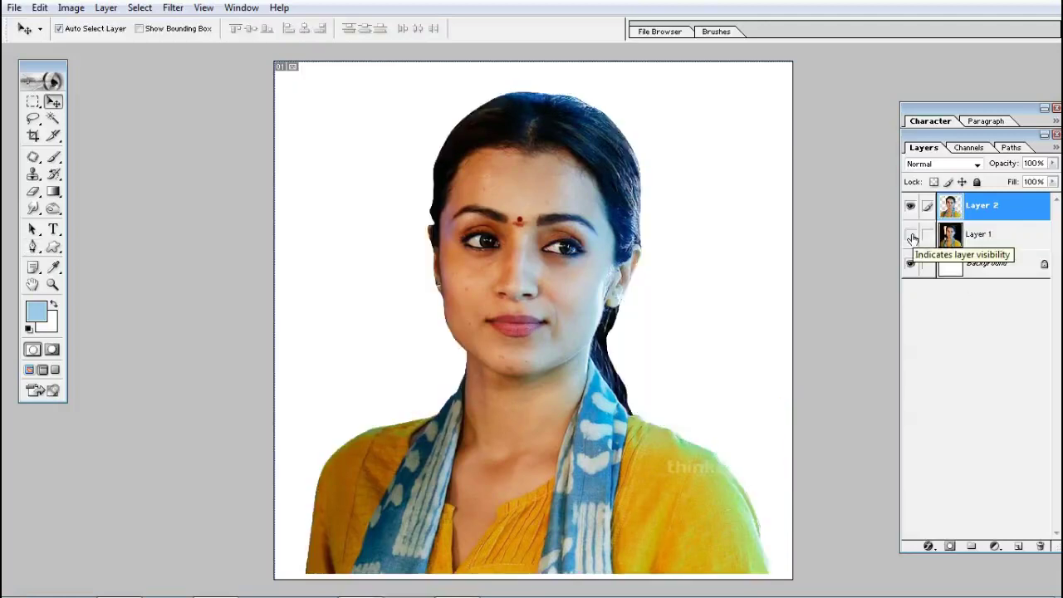
click(911, 235)
click(980, 235)
click(1037, 550)
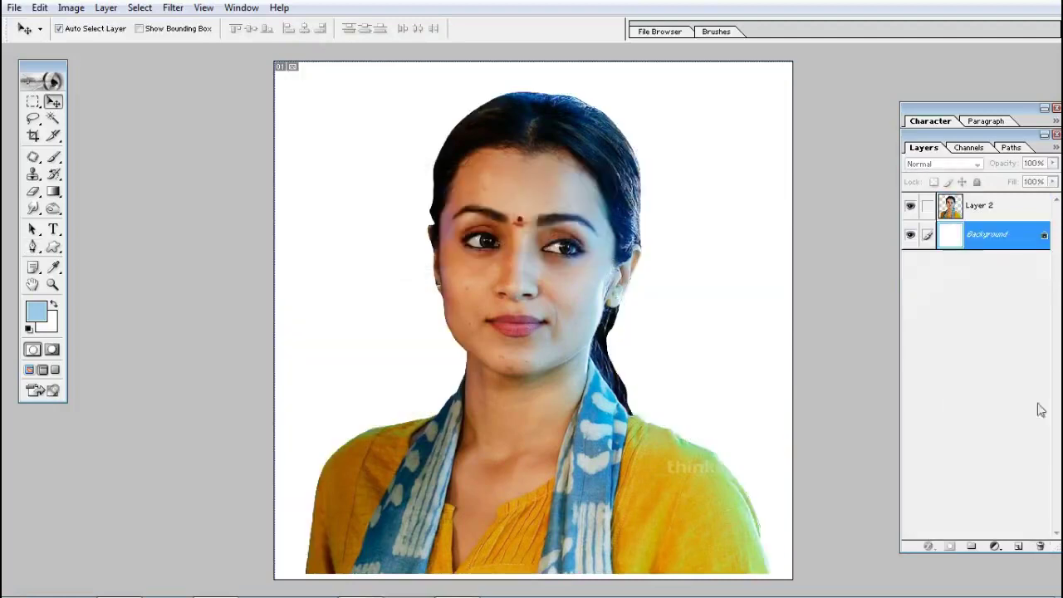
click(514, 256)
drag(538, 285, 537, 275)
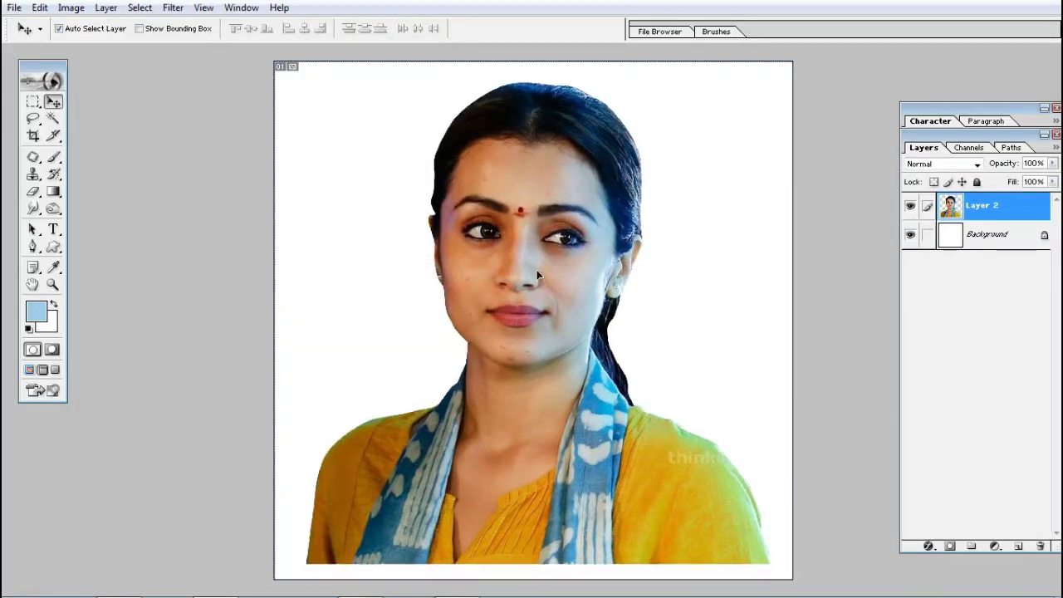
Duplicate Layer 2 as Layer 2 copy, then bring up the Color Range presets list
key(ctrl+j)
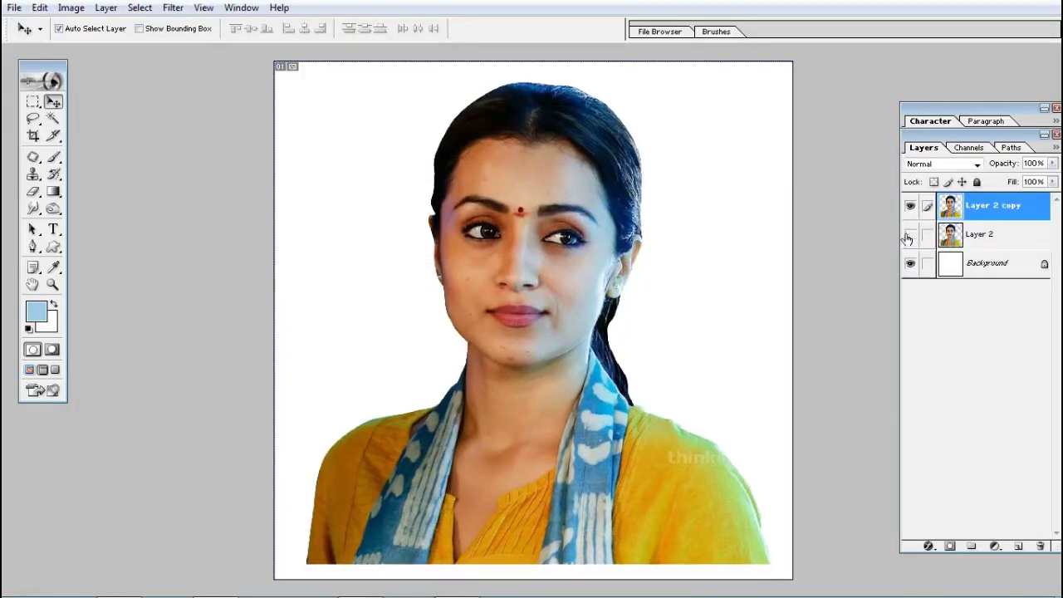
click(910, 205)
click(910, 205)
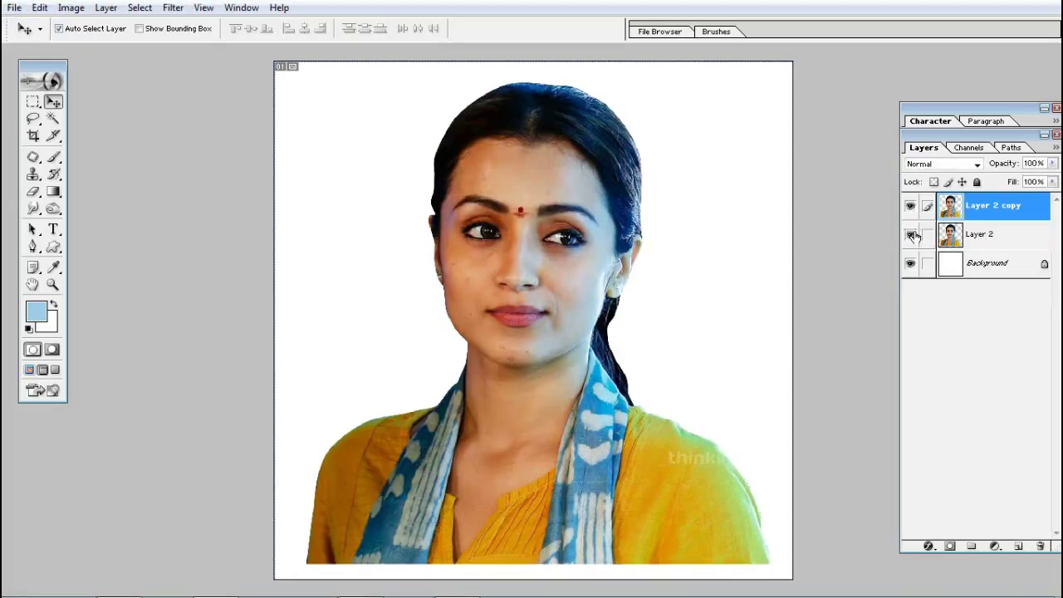
ctrl+click(586, 342)
ctrl+alt+click(609, 278)
ctrl+alt+click(416, 329)
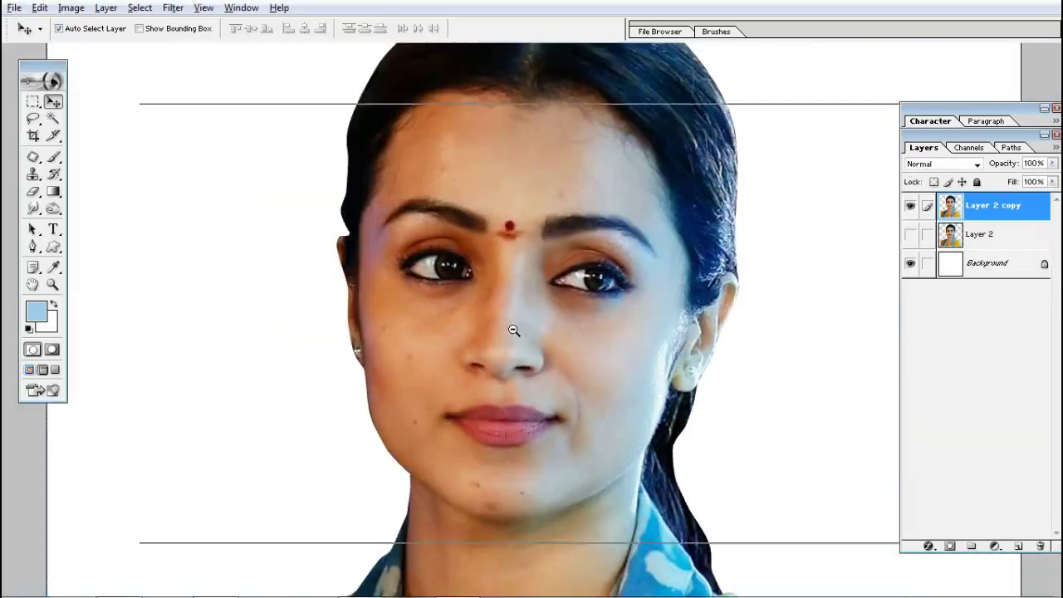
ctrl+alt+click(513, 330)
click(172, 8)
mouse_move(140, 7)
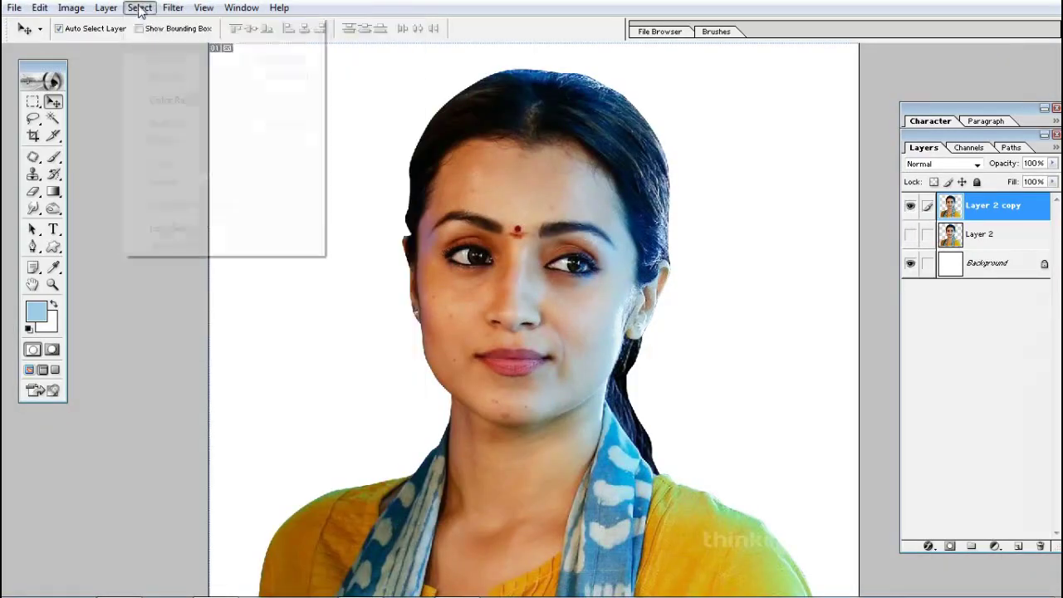
click(171, 102)
click(864, 138)
Select the Highlights color range and pull the Curves down to darken them
click(831, 265)
key(Return)
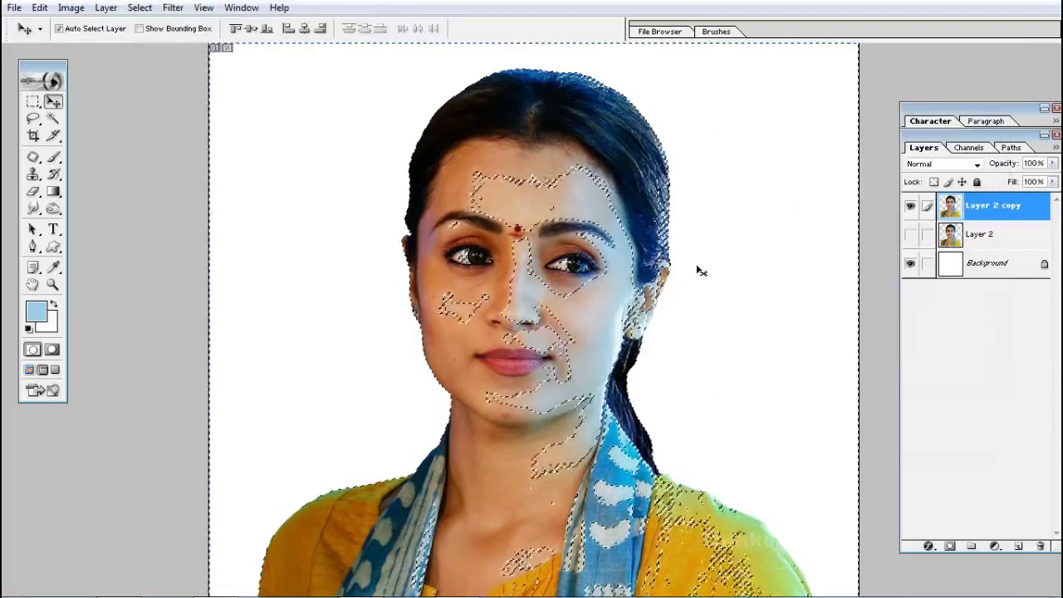
key(ctrl+l)
click(930, 109)
key(ctrl+m)
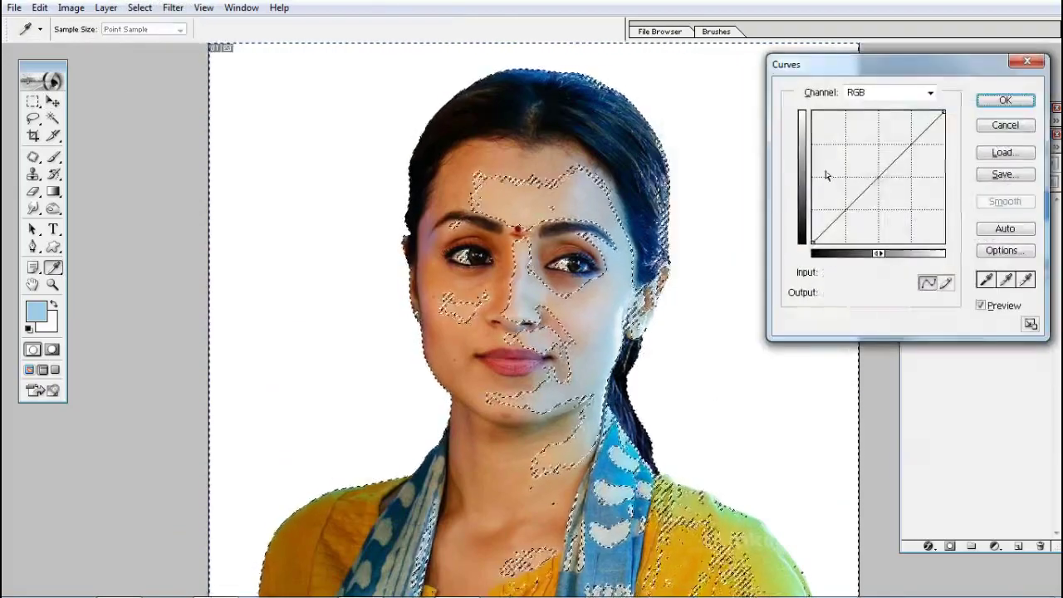
drag(879, 181, 881, 180)
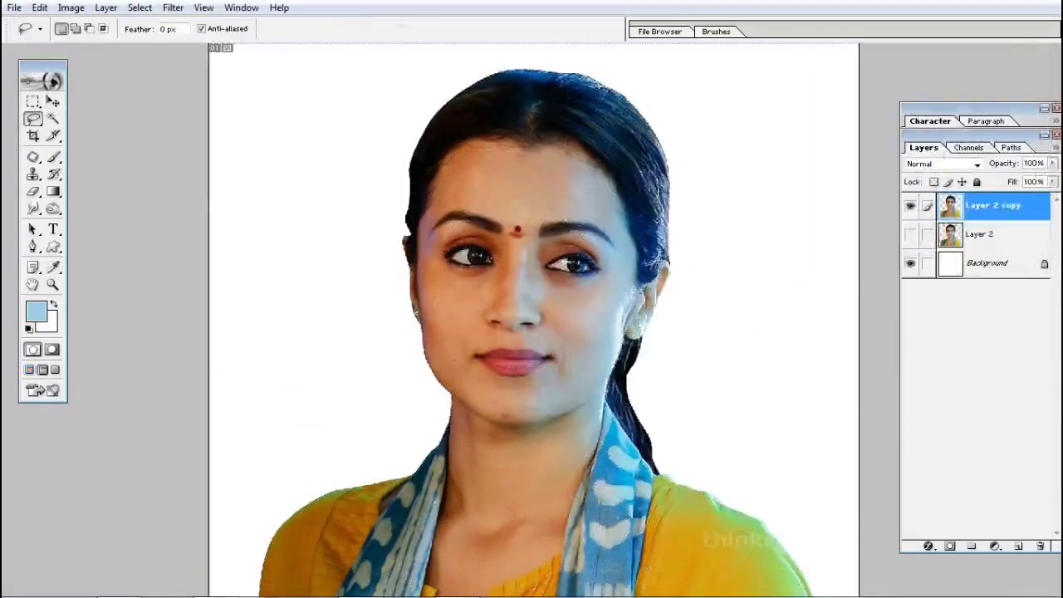
Select the Shadows color range and lift the Curves to brighten them
click(139, 8)
click(162, 100)
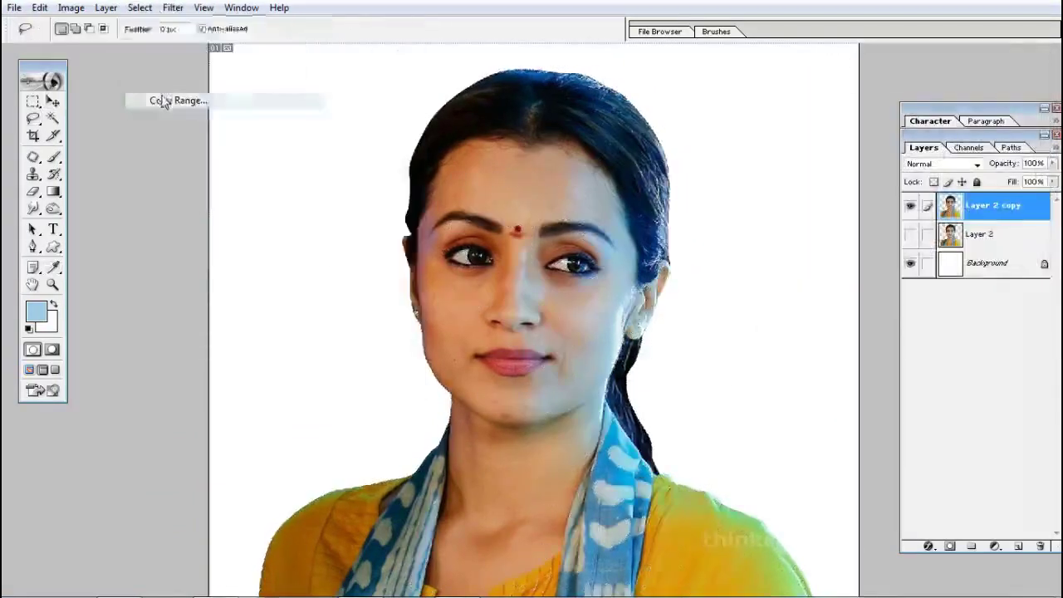
click(828, 137)
click(812, 290)
key(Return)
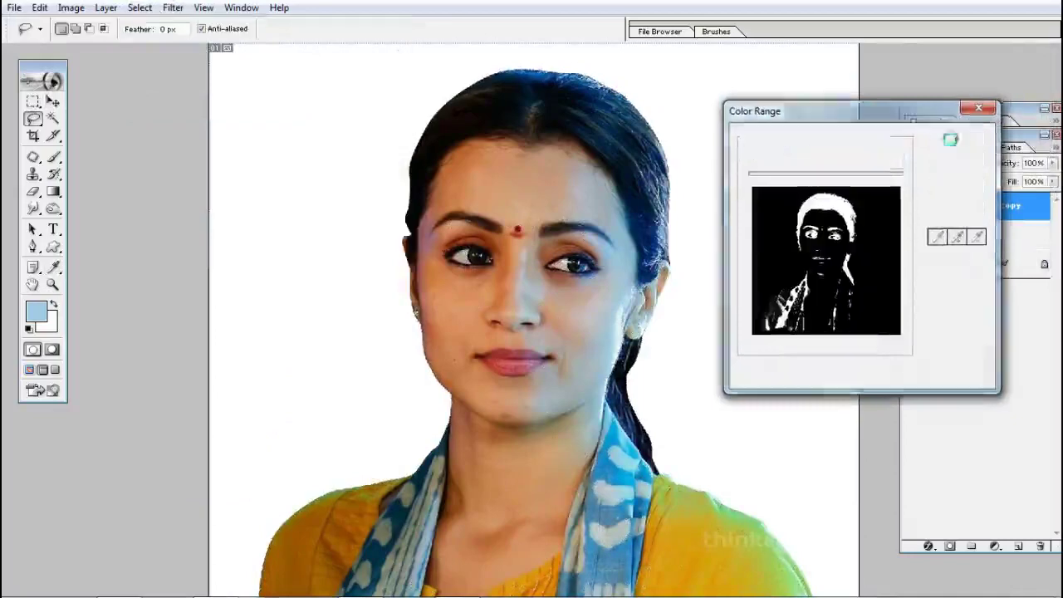
key(ctrl+m)
drag(874, 180, 876, 172)
click(1005, 100)
Deselect and zoom in on the woman's face
key(ctrl+d)
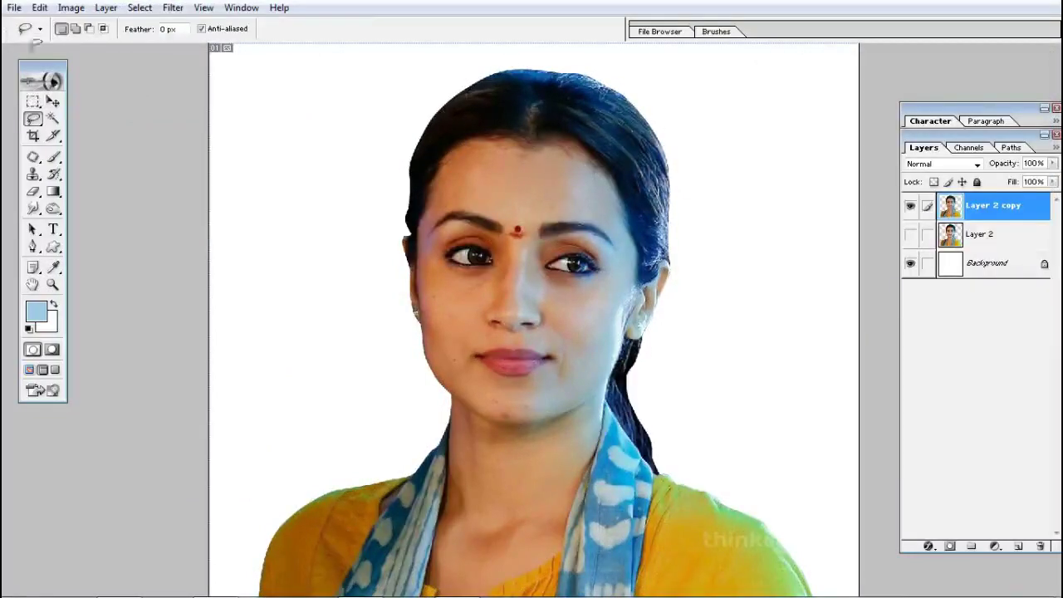
click(53, 101)
drag(349, 129, 672, 415)
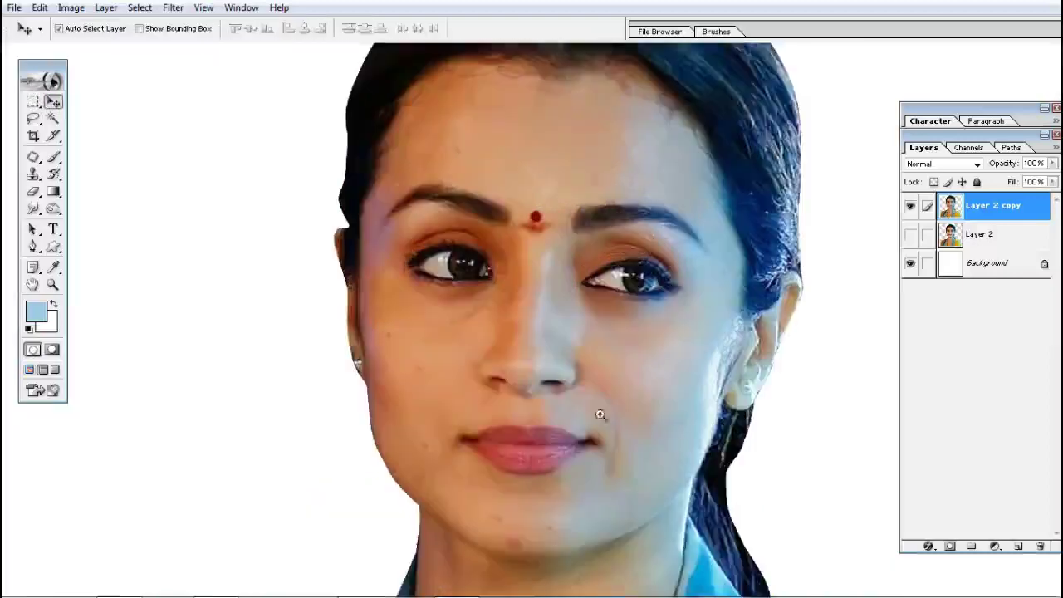
Select a feathered circle on the left cheek plus a narrow ellipse along the nose
click(553, 355)
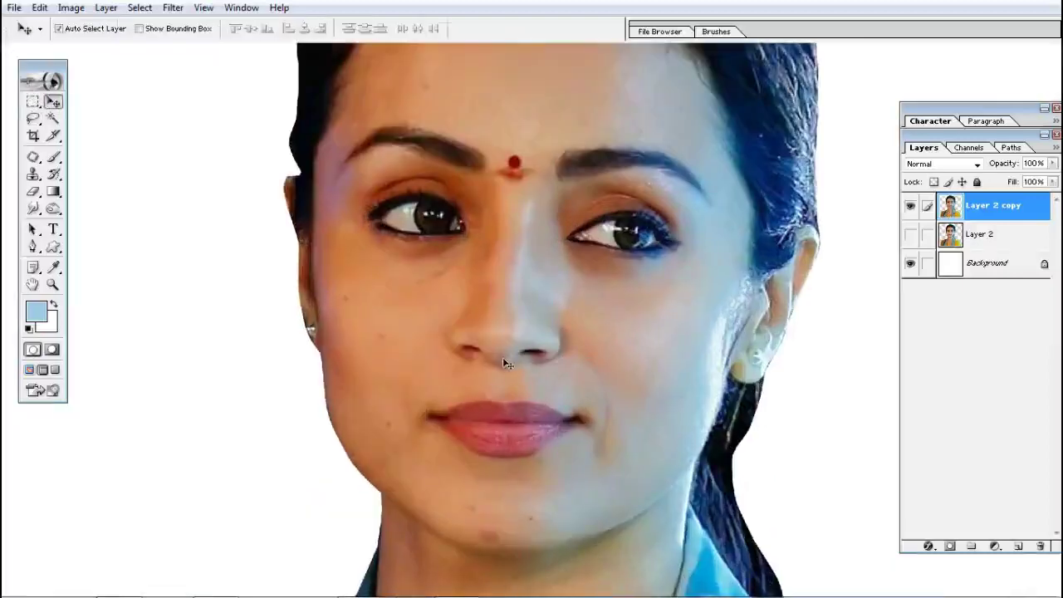
key(m)
drag(34, 103, 141, 118)
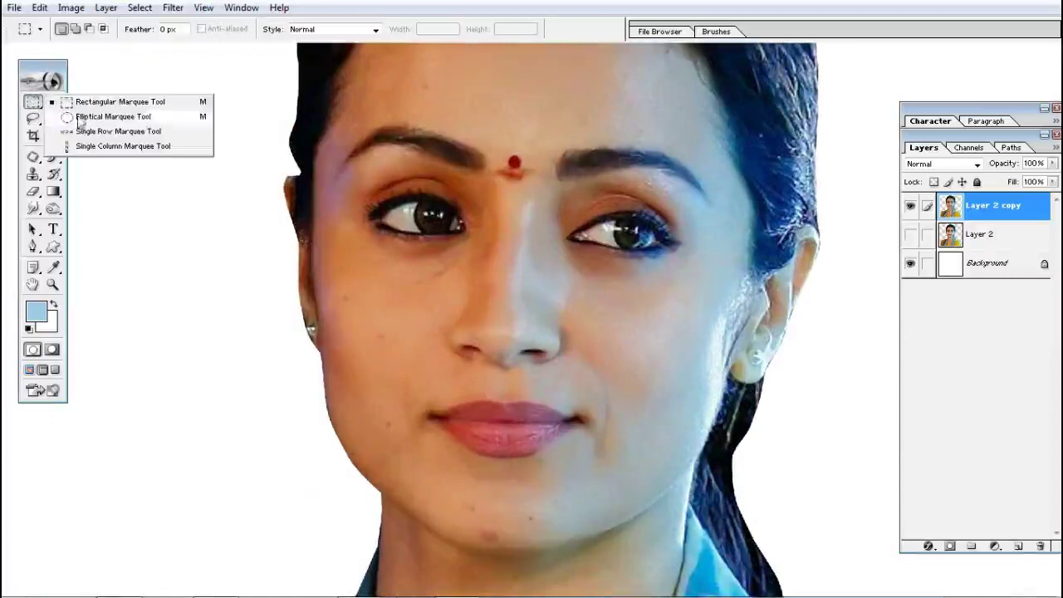
drag(342, 267, 435, 358)
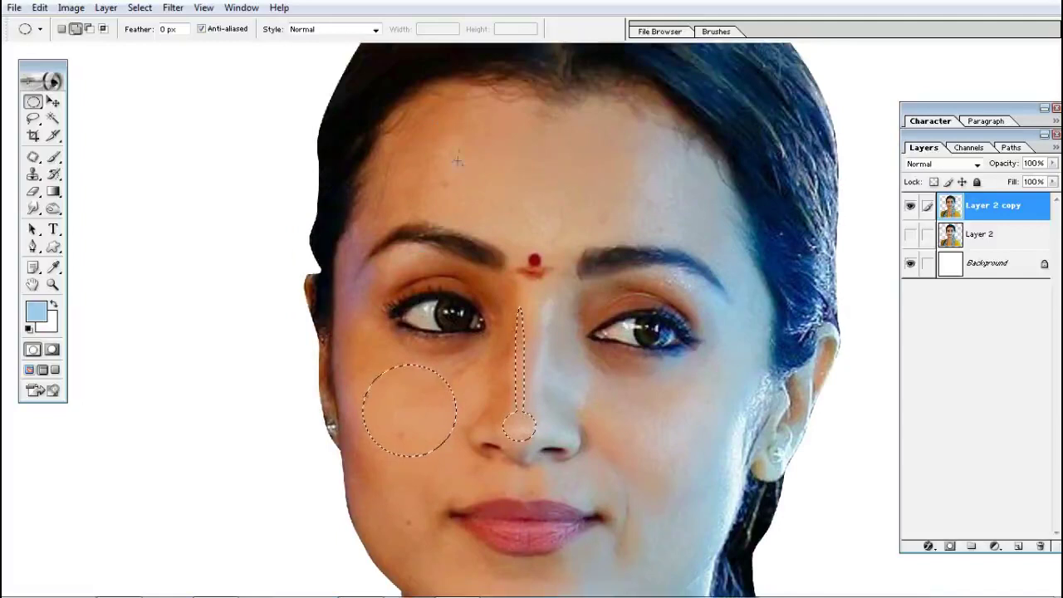
drag(428, 114, 482, 204)
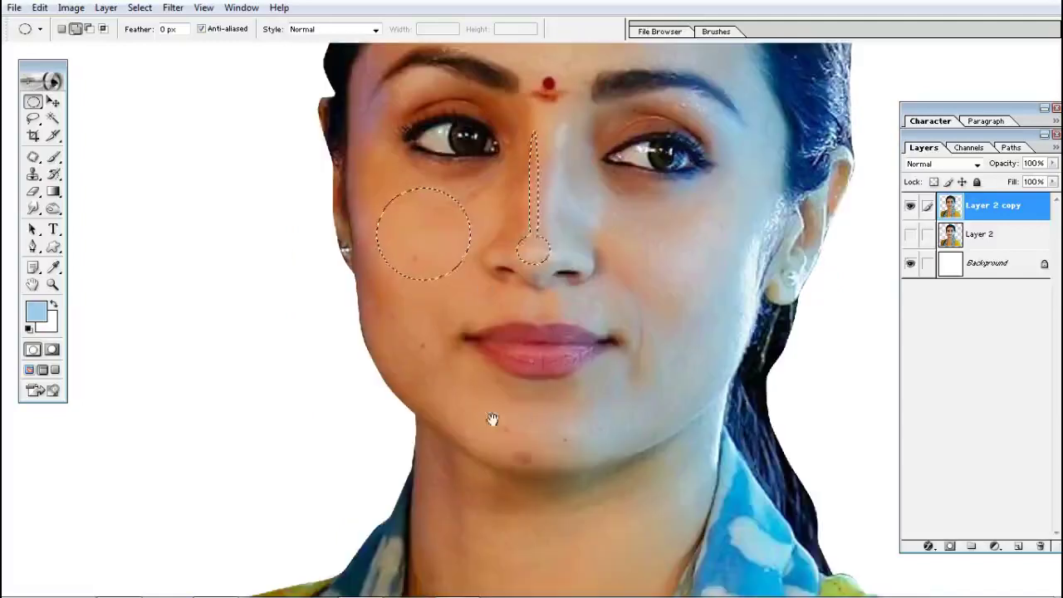
right_click(446, 227)
click(481, 274)
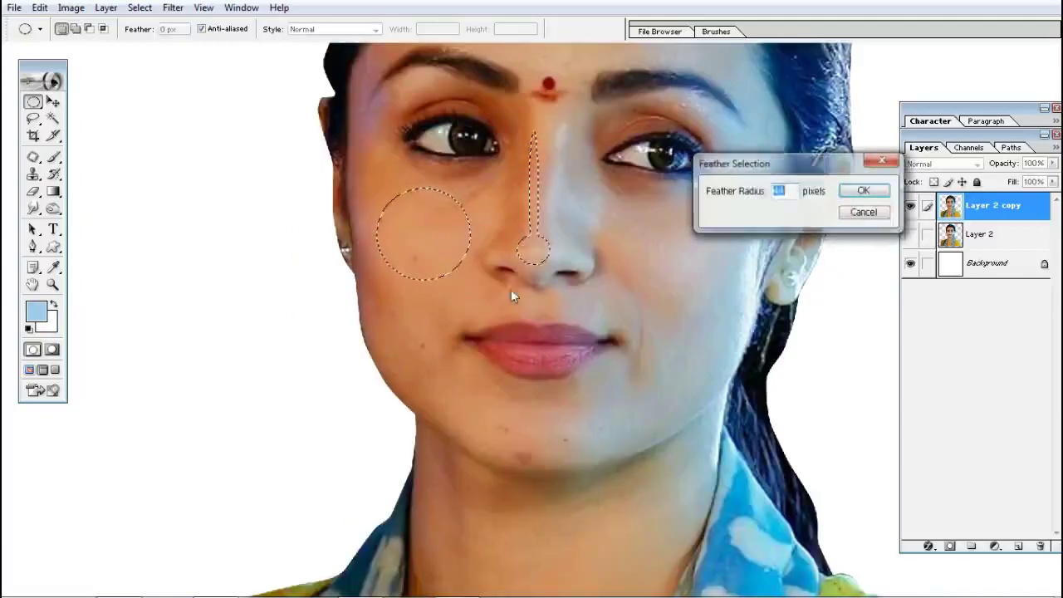
click(863, 190)
Brighten the feathered patch by lifting the Curves midpoint
key(ctrl+m)
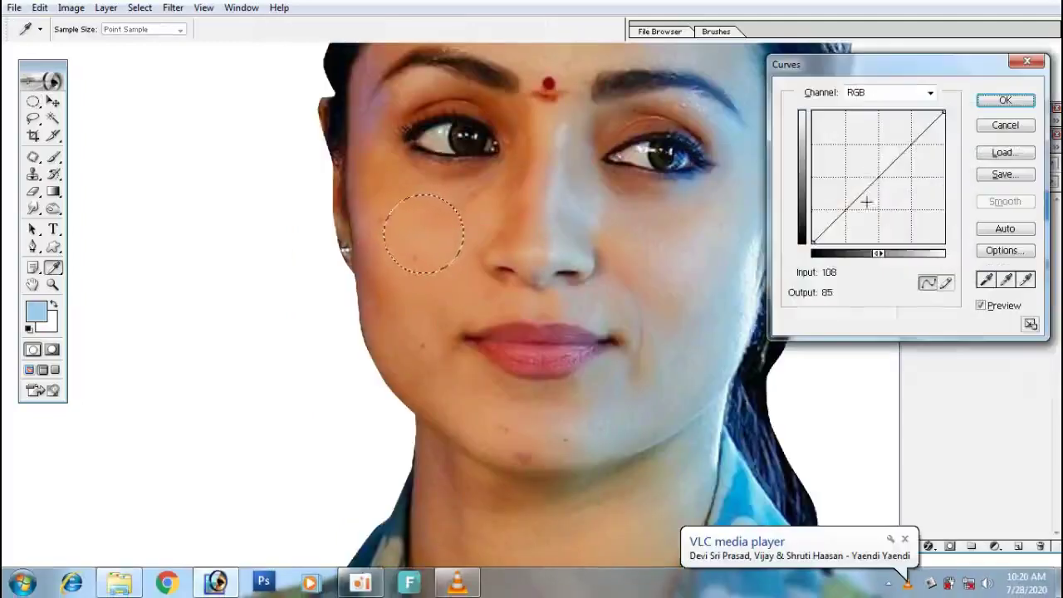
drag(873, 181, 867, 169)
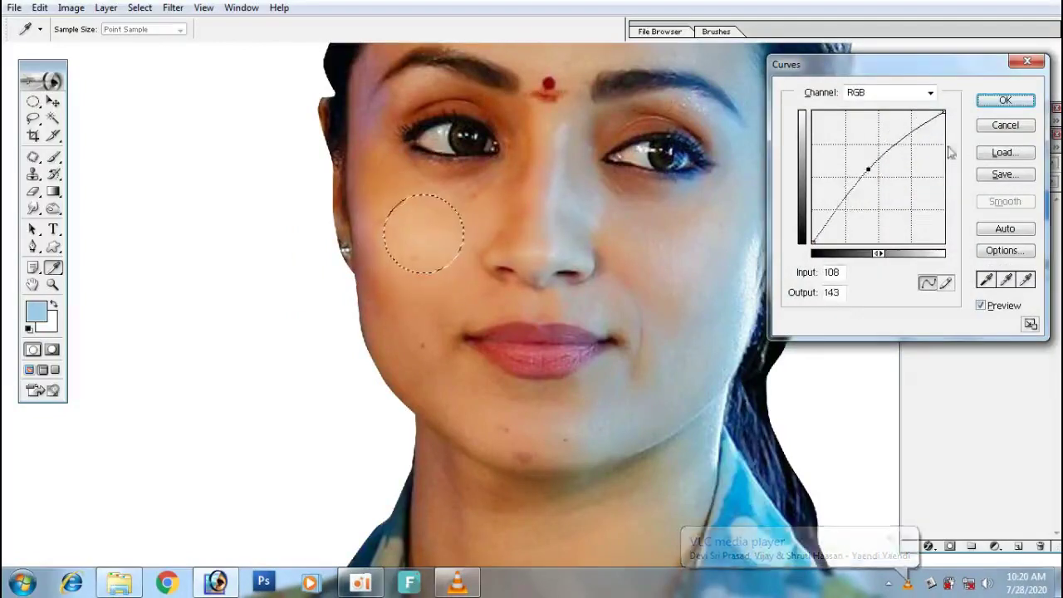
key(v)
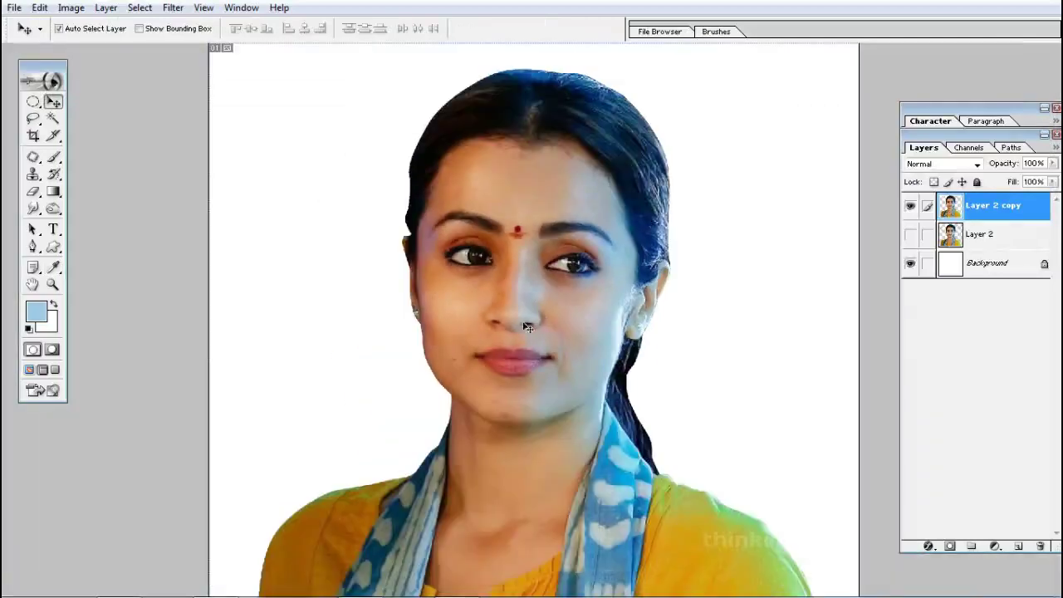
Lasso the left half of the face and feather it by 50 pixels
key(l)
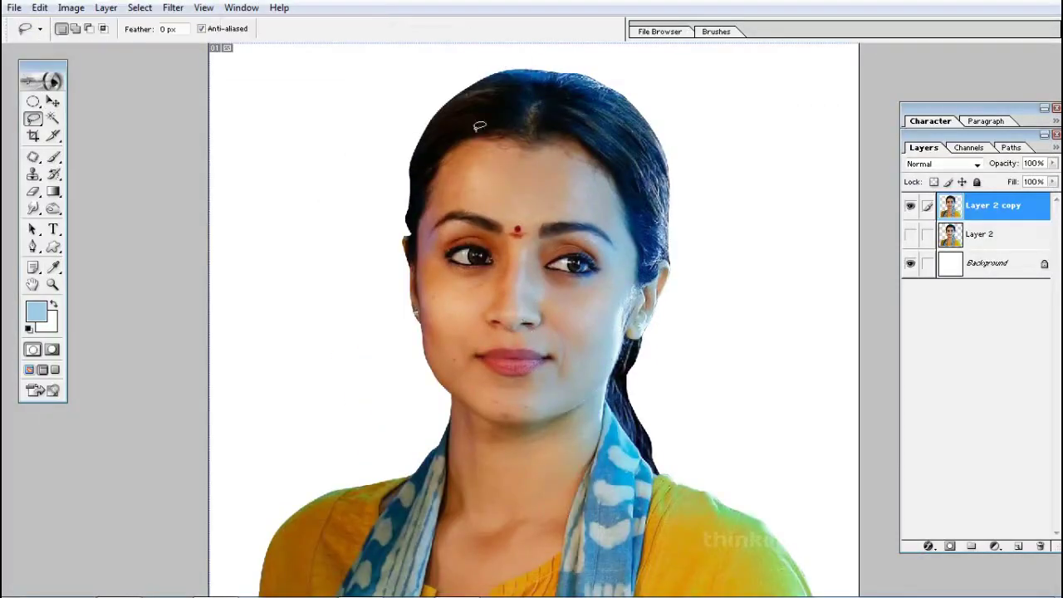
key(m)
key(l)
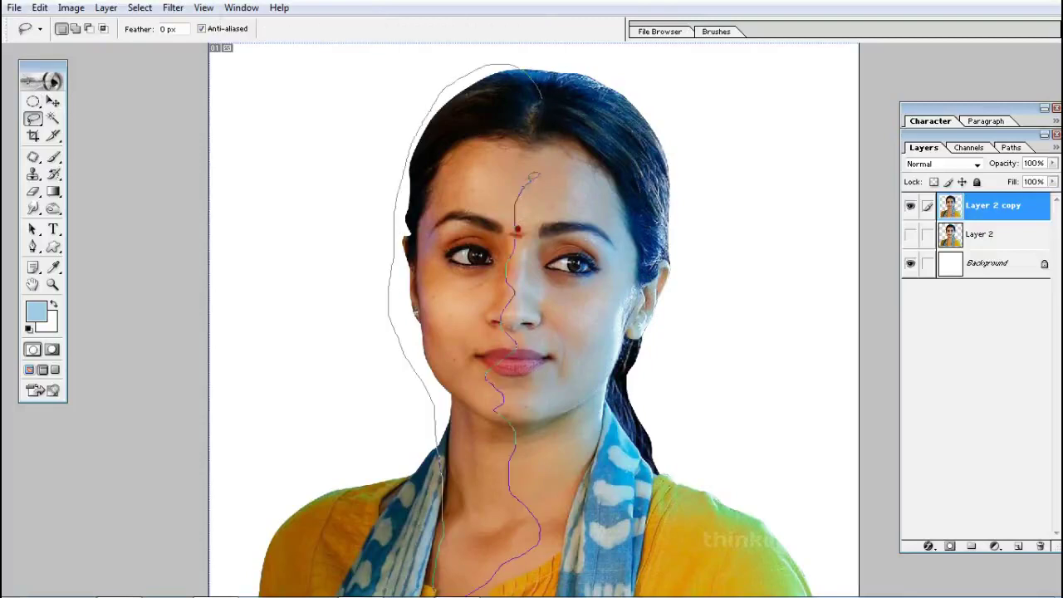
drag(534, 177, 534, 171)
right_click(528, 171)
click(573, 216)
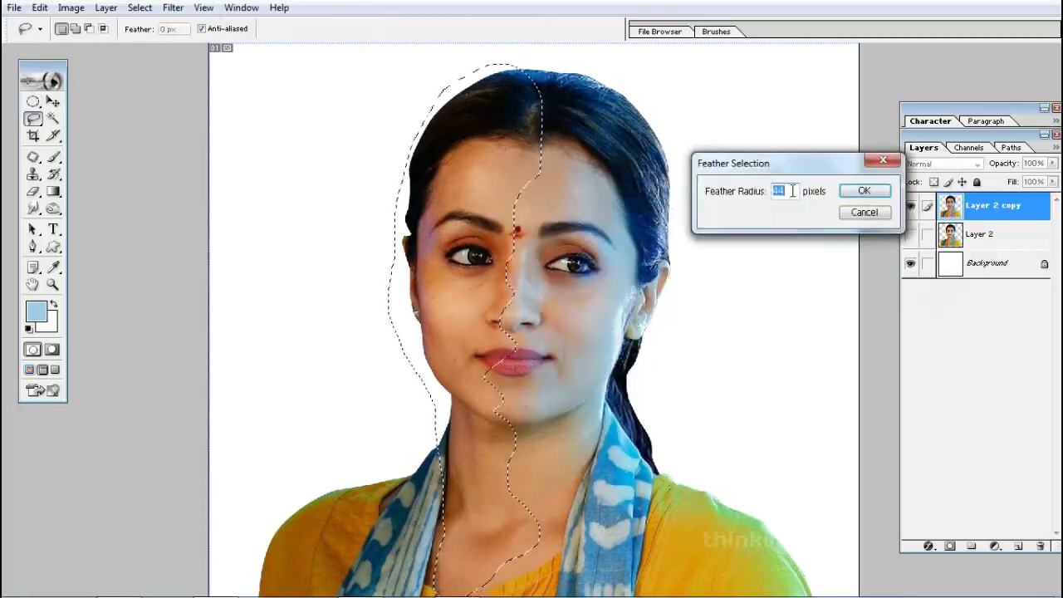
text(50)
key(Return)
Shift that area's midtones toward cyan with Color Balance, then deselect
key(i)
key(ctrl+b)
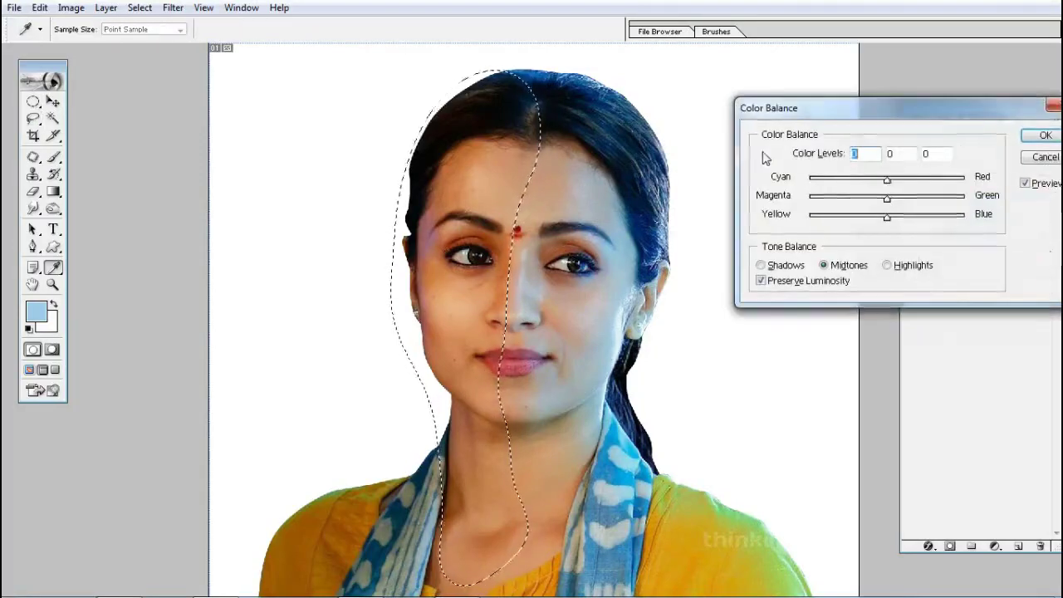
drag(887, 179, 872, 181)
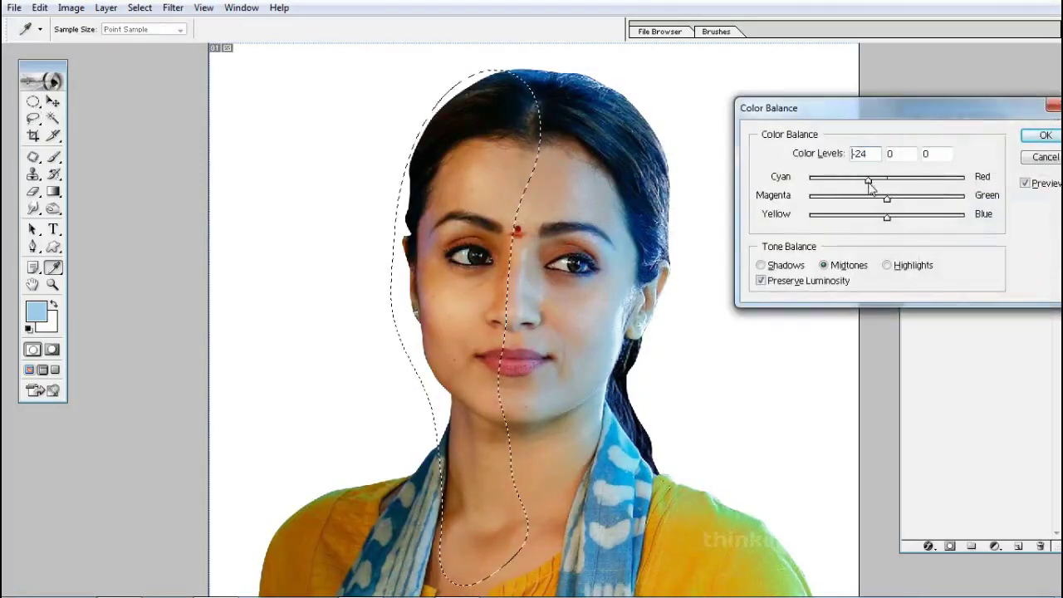
click(1045, 135)
key(ctrl+d)
Lasso the left cheek edge and temple with a 3-pixel feather
key(l)
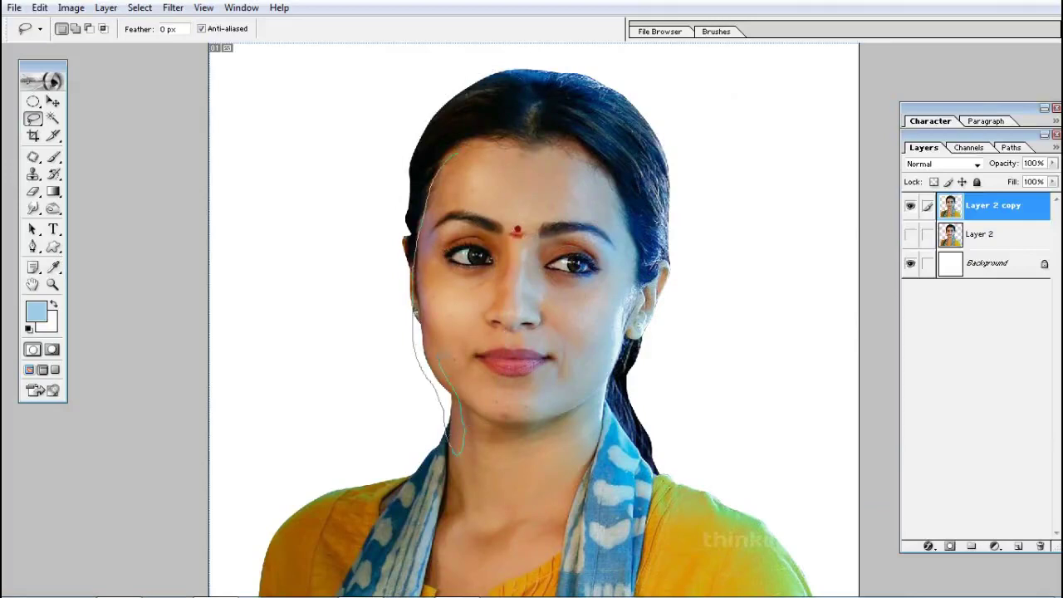
drag(455, 191, 449, 173)
right_click(449, 173)
click(476, 219)
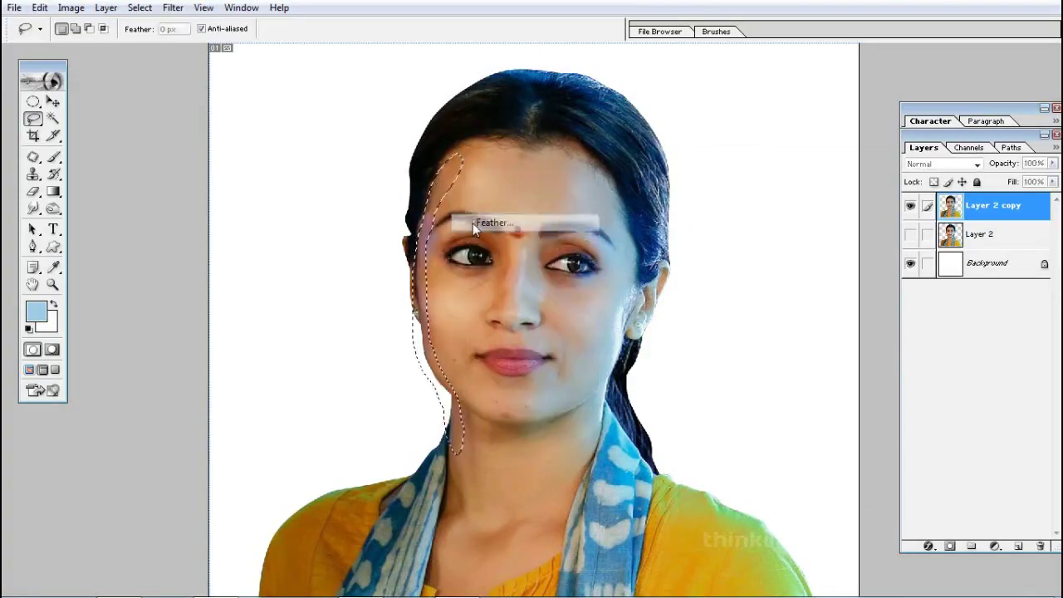
text(55)
key(Return)
click(527, 240)
key(ctrl+alt+d)
text(3)
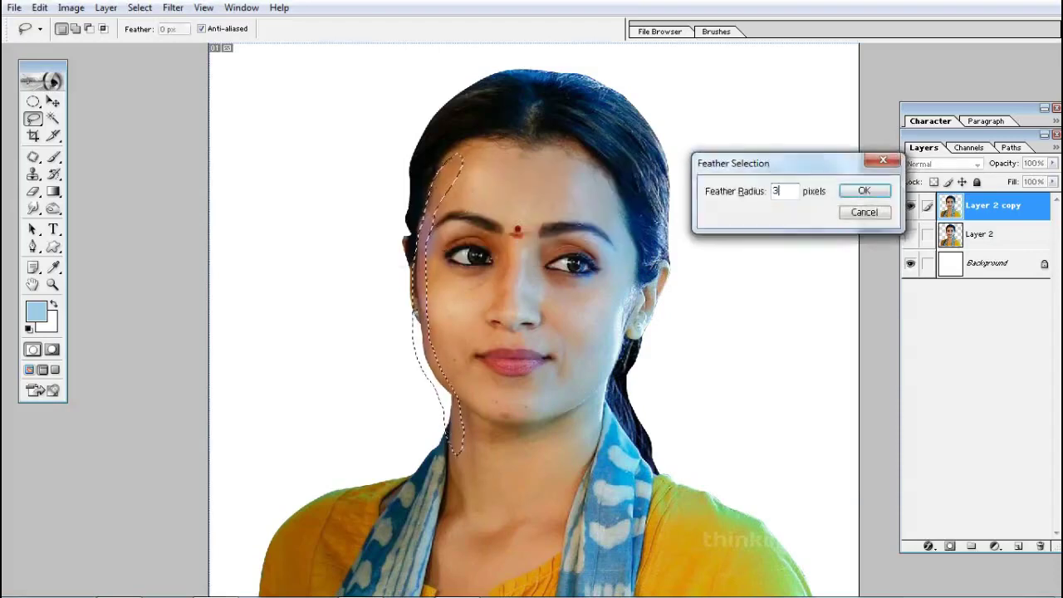
key(Return)
Push the cheek edge's Color Balance highlights toward blue and magenta, then move on to shadows
key(ctrl+b)
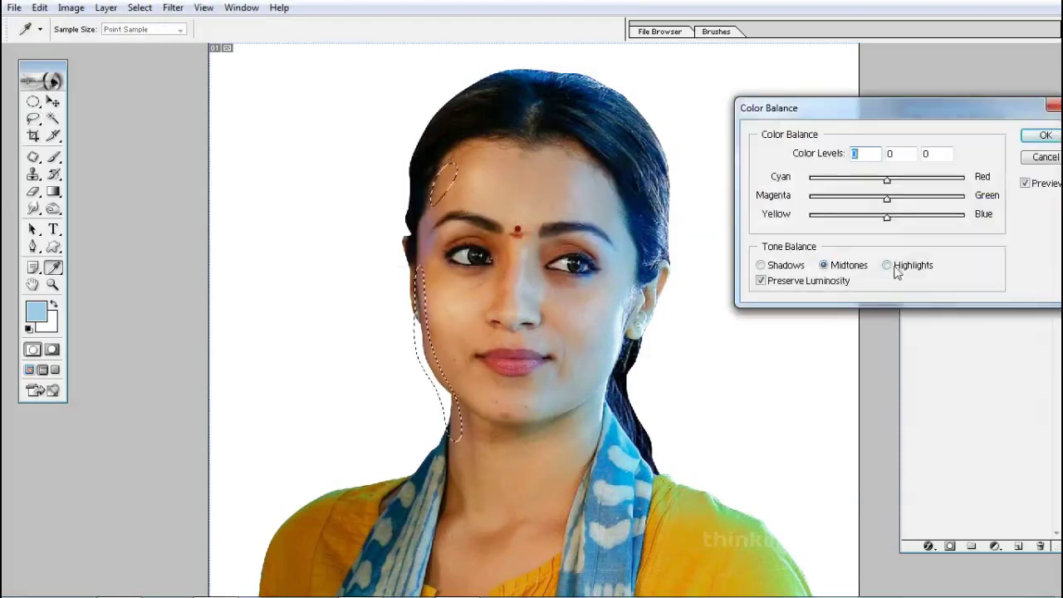
click(887, 265)
drag(887, 218, 904, 218)
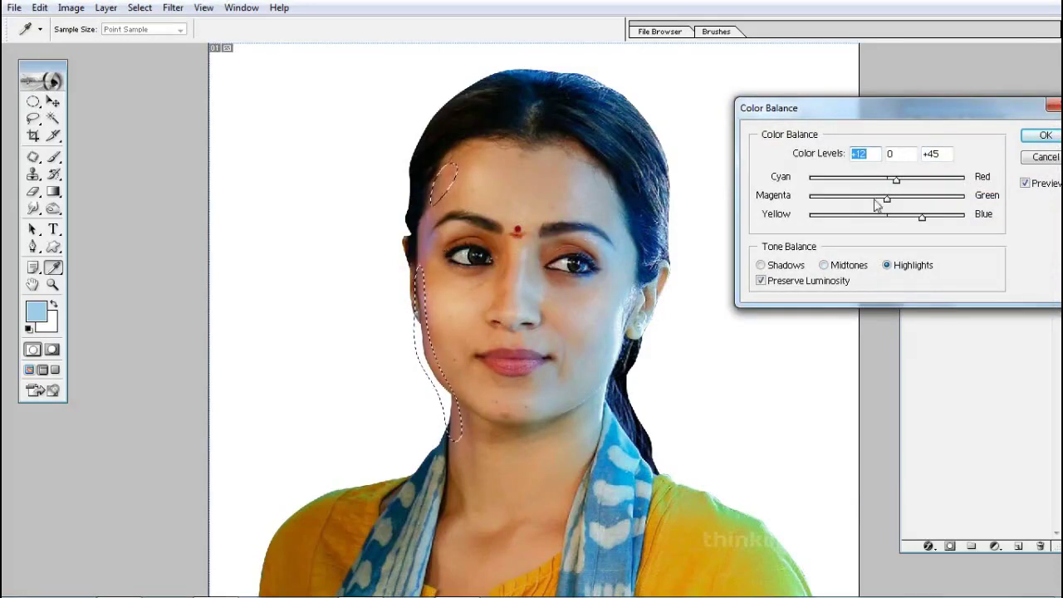
mouse_move(887, 198)
mouse_down()
mouse_move(864, 199)
mouse_move(898, 217)
mouse_up()
click(761, 265)
Apply the colour balance, deselect, and toggle Layer 2 copy to compare before and after
click(1045, 138)
key(ctrl+d)
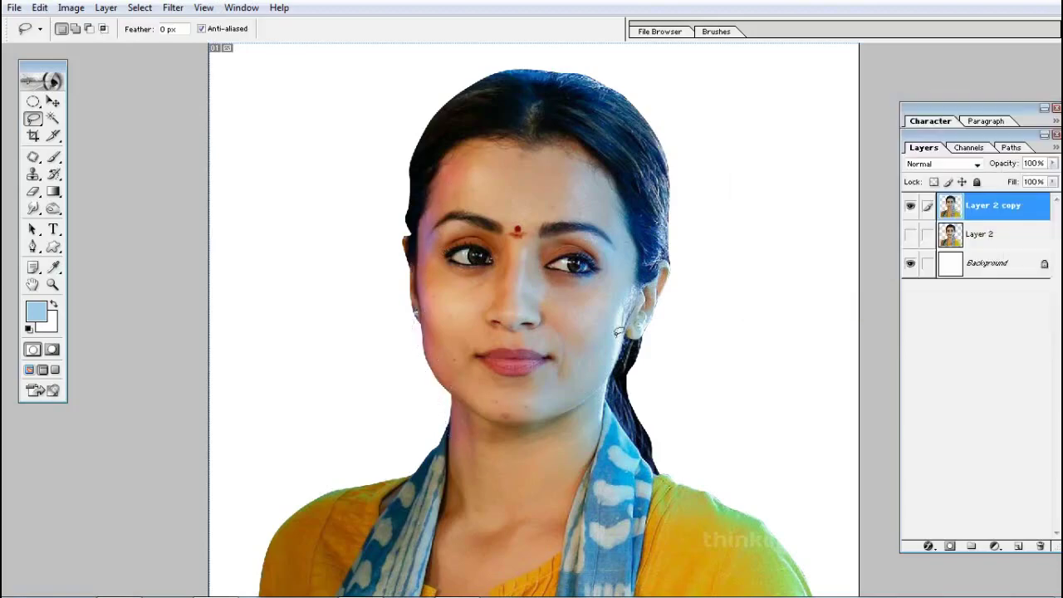
drag(606, 514, 605, 513)
click(429, 348)
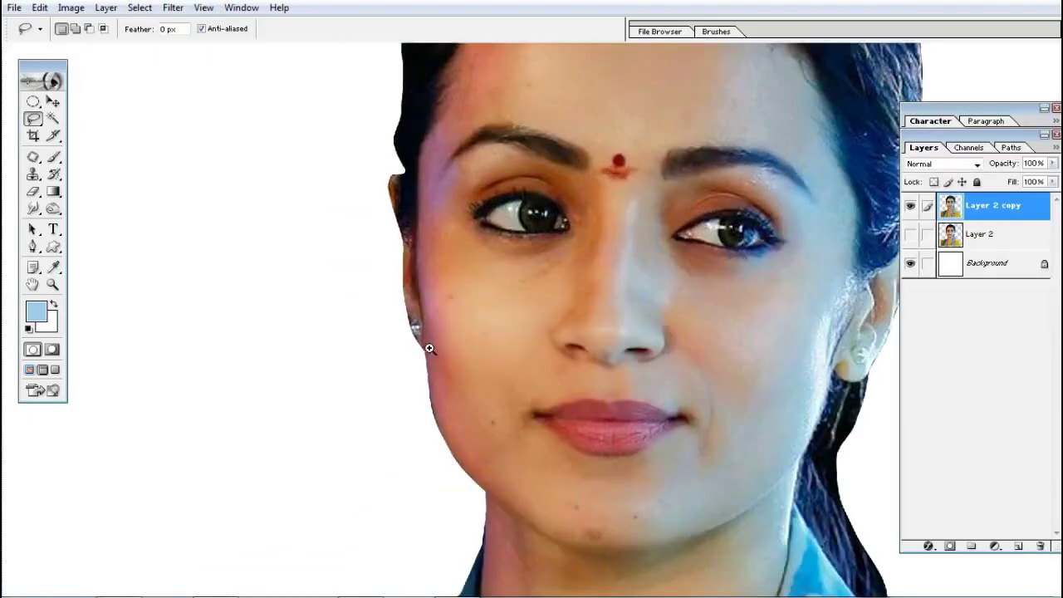
click(487, 338)
alt+click(511, 309)
key(v)
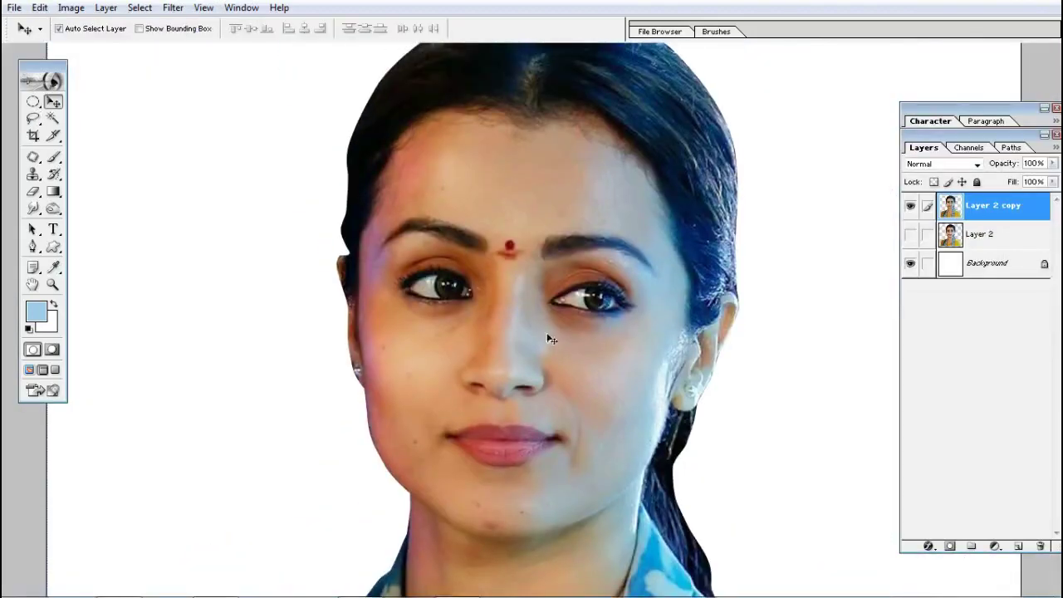
click(910, 234)
click(911, 206)
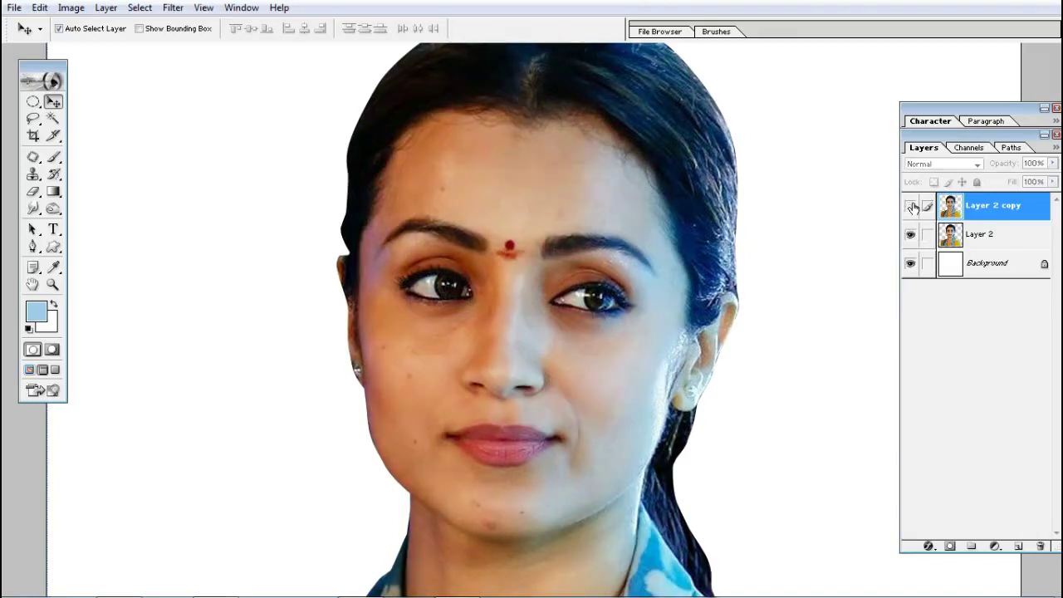
click(911, 205)
click(911, 206)
click(911, 206)
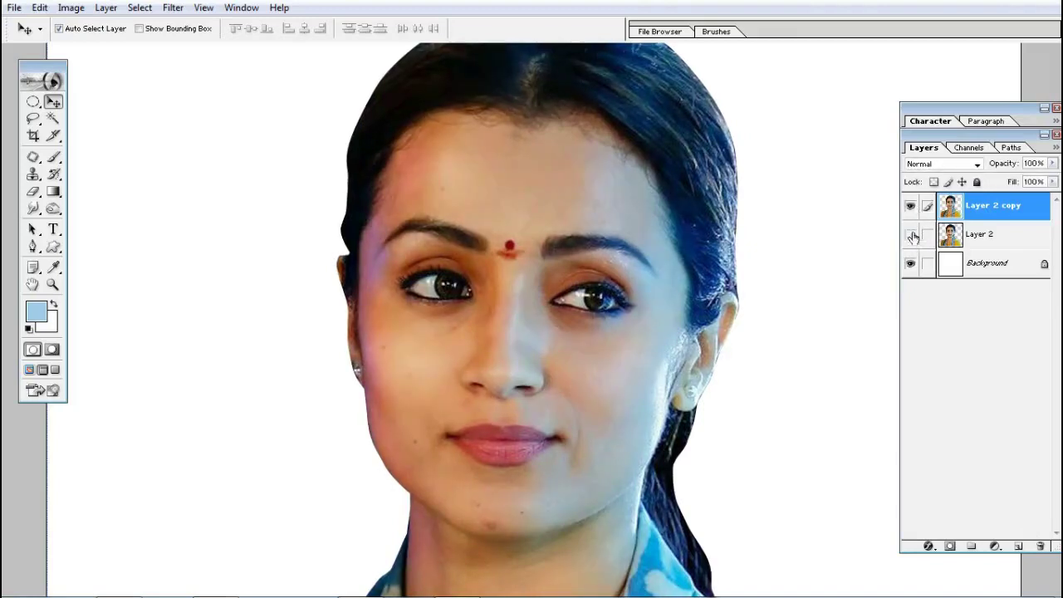
On a new layer, paint a saturated blue glow along the left cheek and jaw
click(1018, 548)
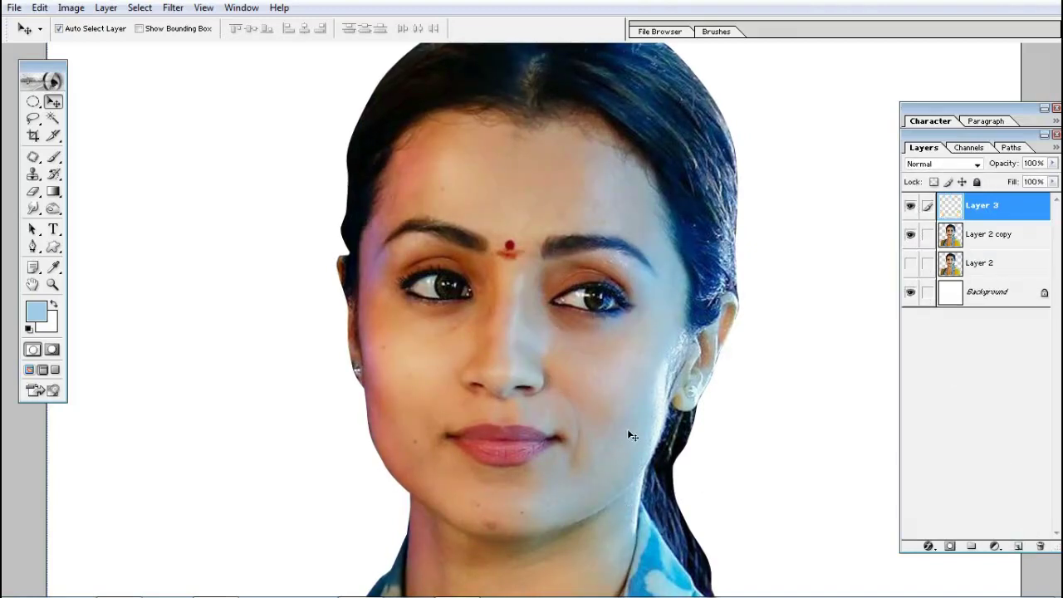
click(37, 312)
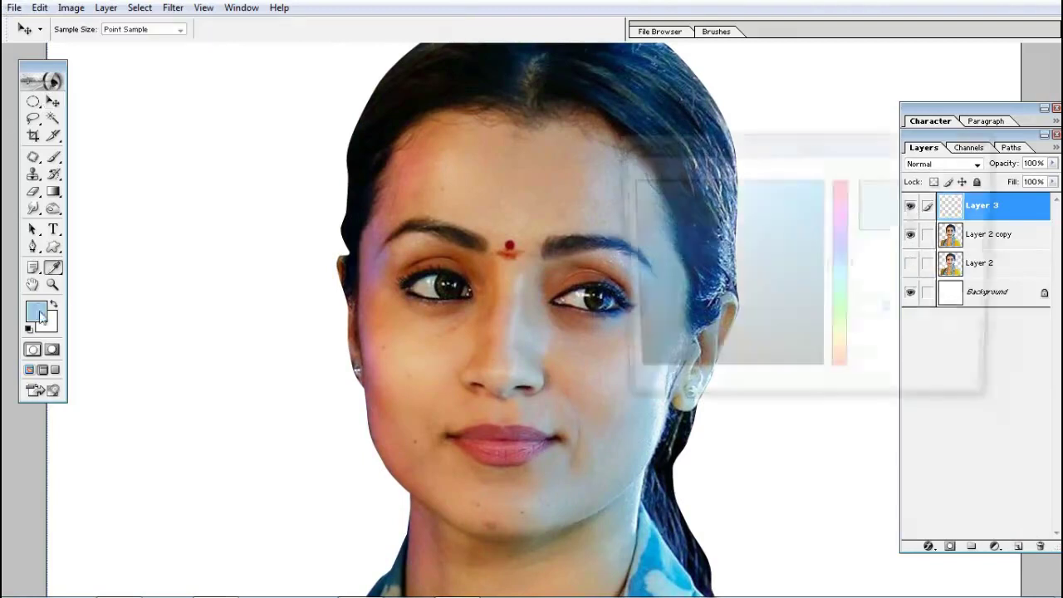
click(800, 197)
click(961, 170)
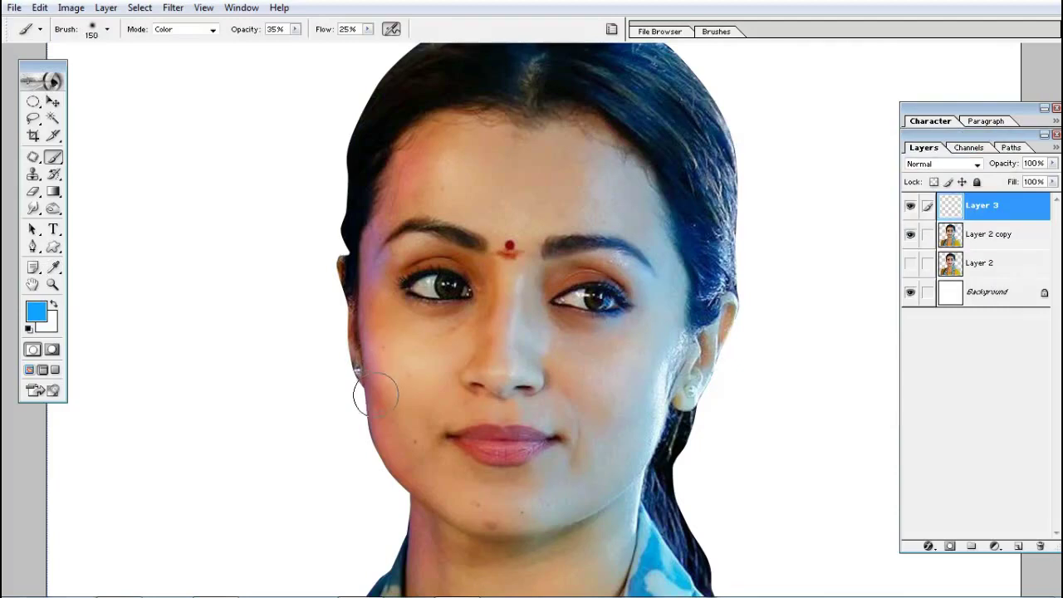
drag(357, 403, 397, 496)
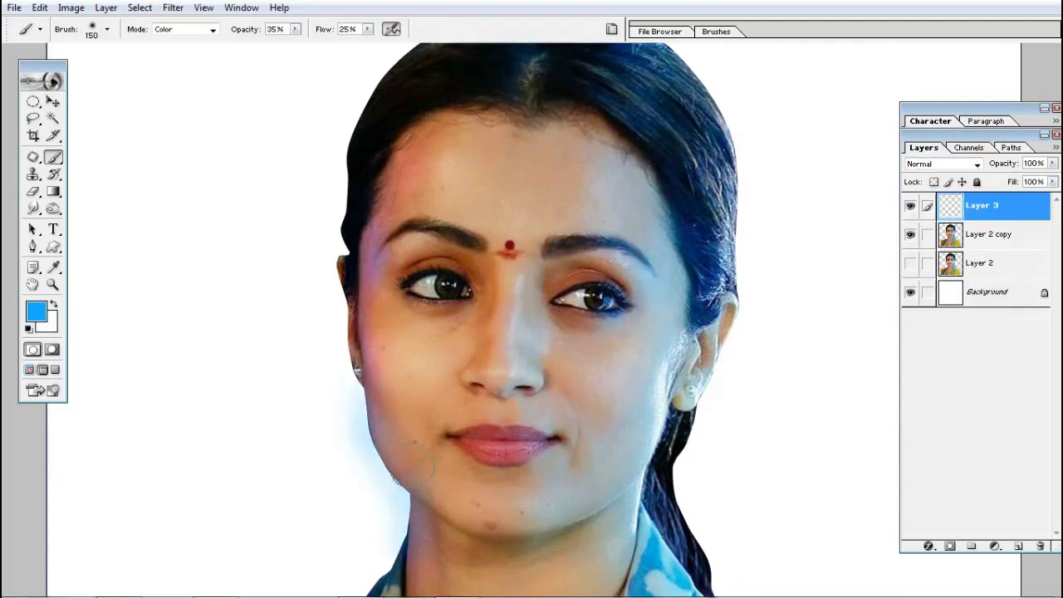
mouse_move(378, 409)
mouse_down()
mouse_move(363, 439)
mouse_move(410, 547)
mouse_up()
Clip the blue glow to the face layer and set its blend mode to Saturation
key(v)
key(ctrl+g)
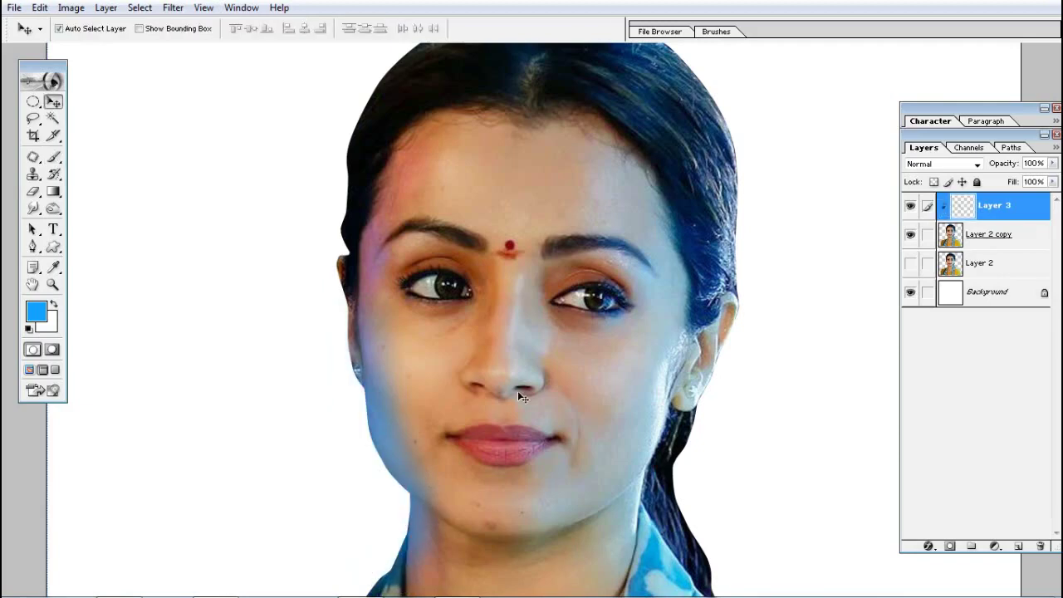
key(alt+shift+k)
key(shift+plus)
key(shift+plus)
key(shift+plus)
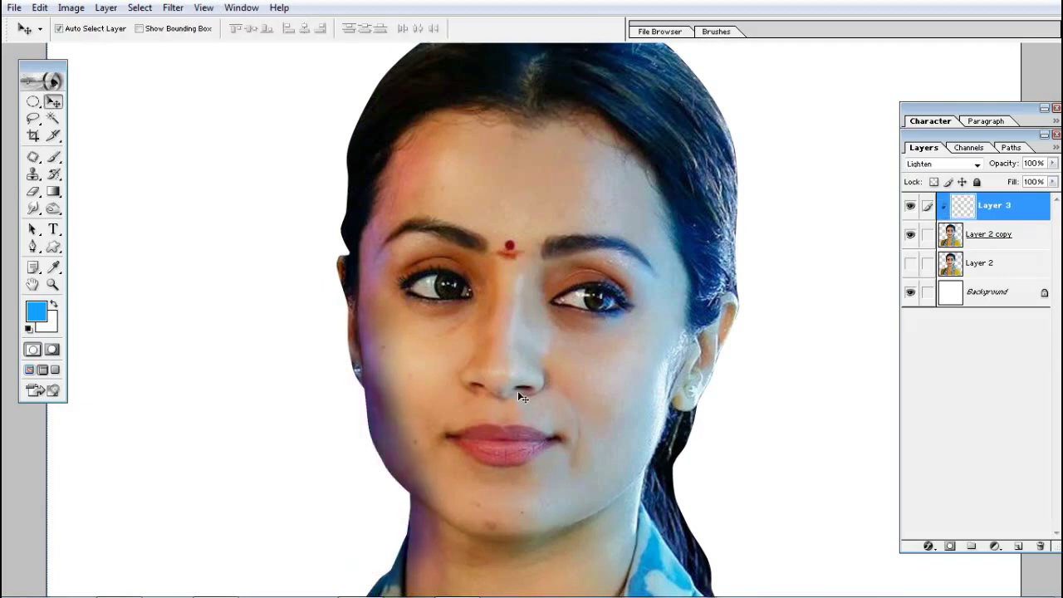
key(shift+plus)
key(shift+plus)
key(shift+plus)
key(shift+plus)
key(shift+plus)
key(shift+plus)
key(shift+plus)
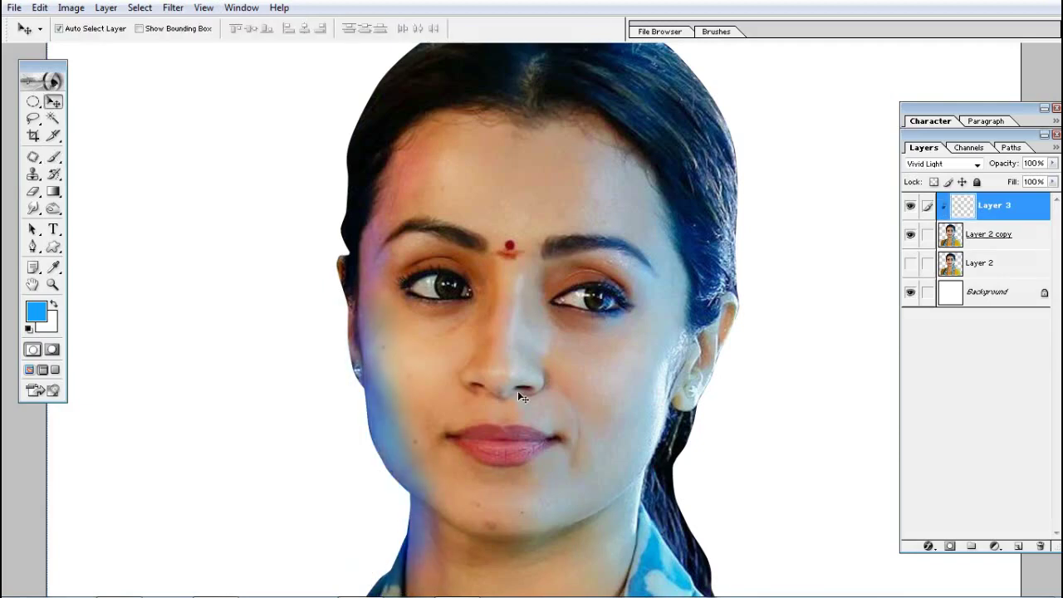
key(shift+plus)
key(shift+plus)
key(shift+plus)
key(shift+plus)
key(shift+plus)
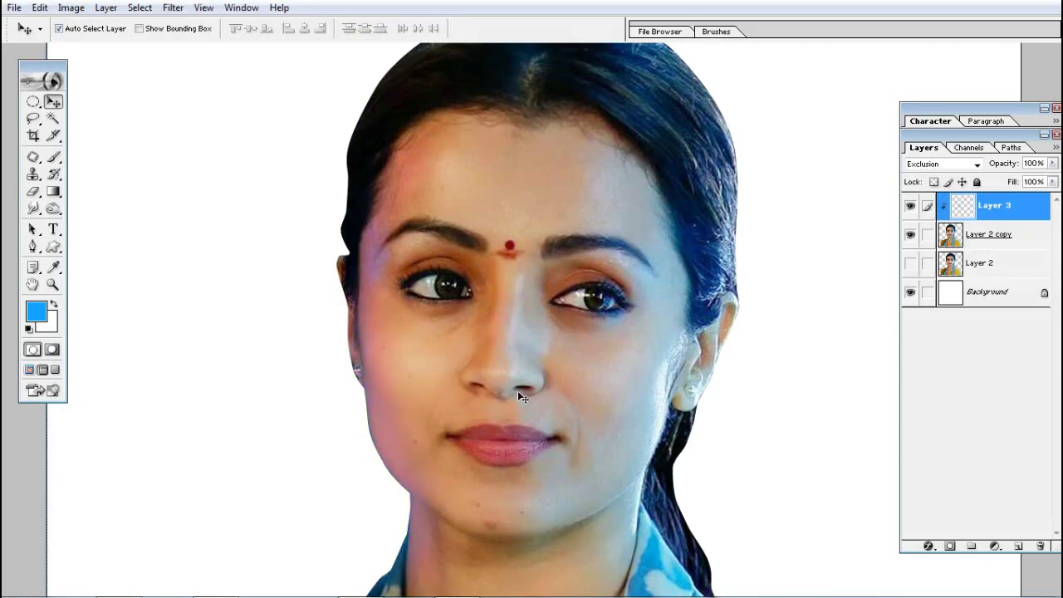
key(ctrl+0)
drag(401, 135, 683, 434)
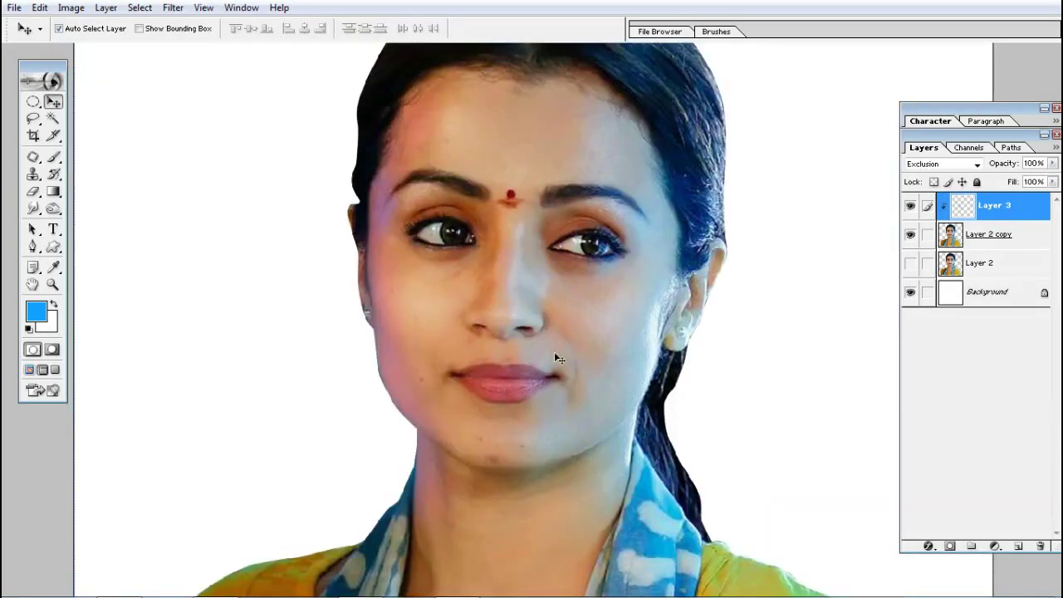
key(shift+plus)
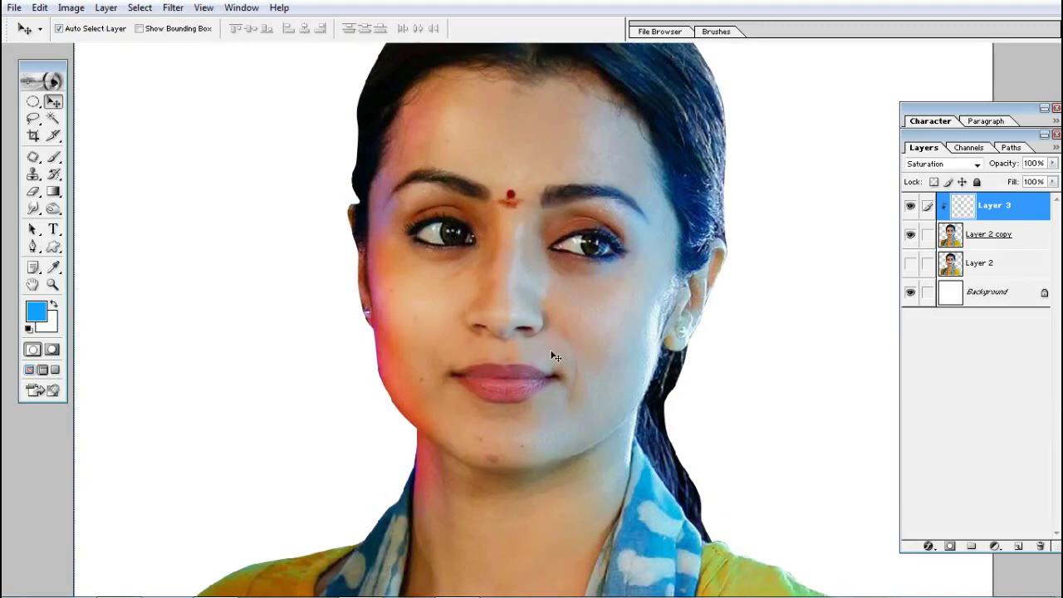
Commit a transform on the glow and link Layer 2 copy with the glow layer
key(ctrl+t)
key(Return)
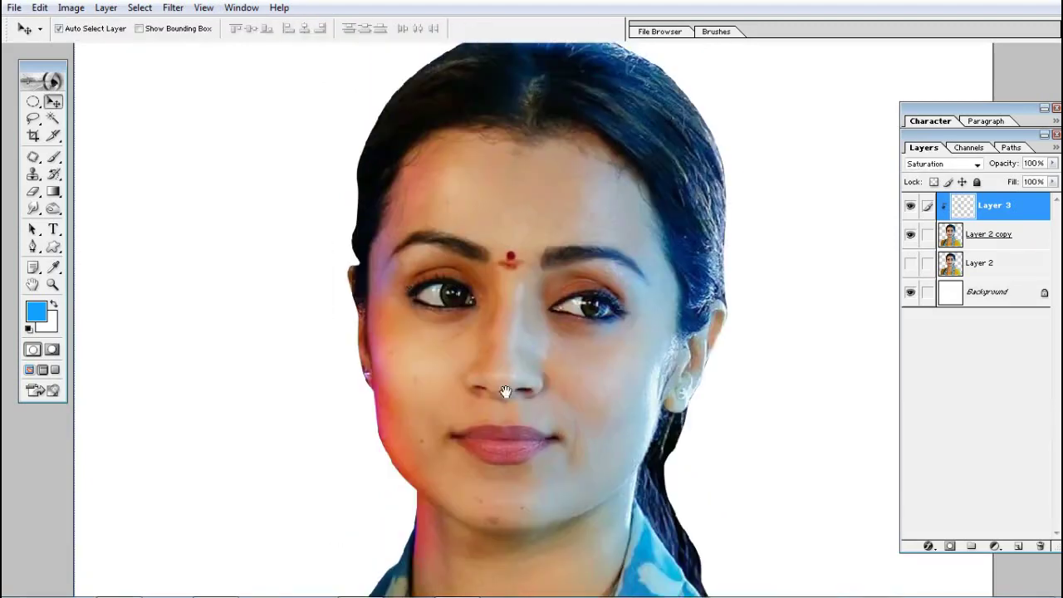
alt+click(565, 352)
click(927, 235)
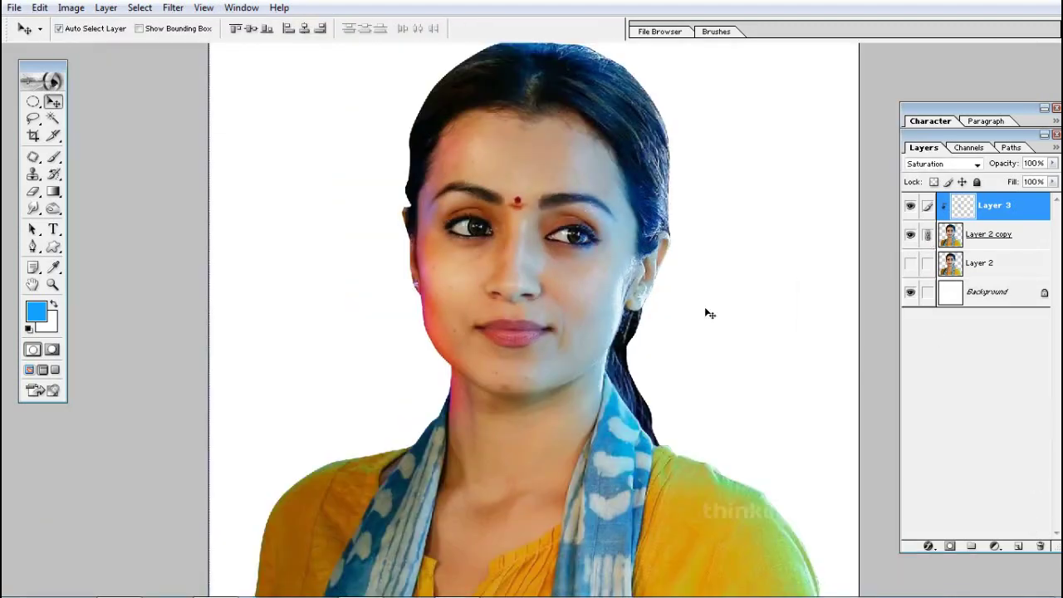
Merge the blue glow down, add a new layer, and choose lime green B0EA3F
key(ctrl+e)
click(1018, 546)
click(37, 313)
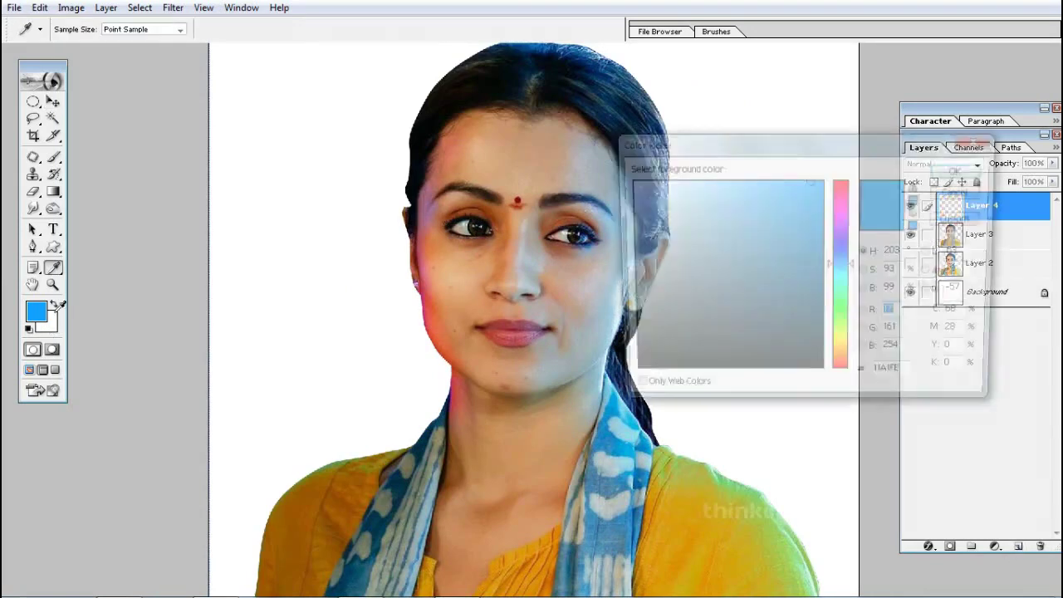
click(842, 324)
click(762, 201)
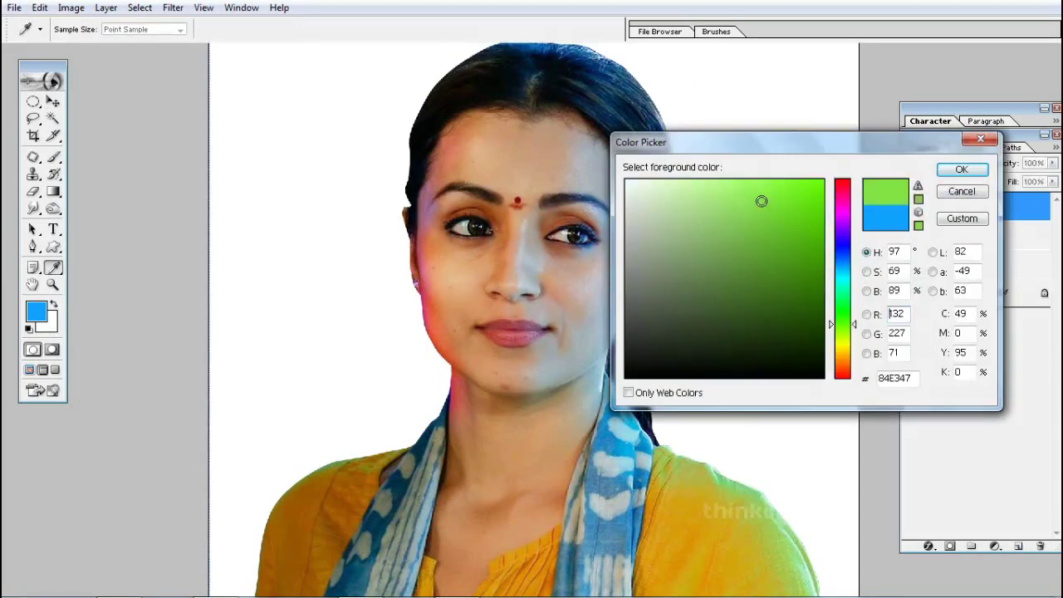
click(772, 198)
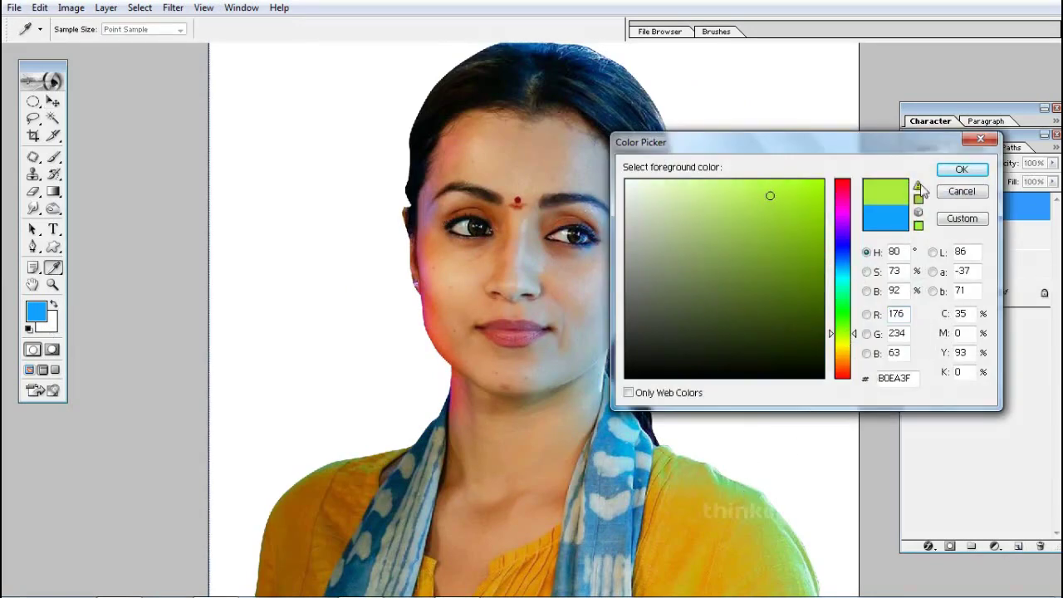
click(961, 170)
Brush lime green over the forehead hairline, then at 175 px onto cheek and chin
key(v)
key(b)
mouse_move(486, 71)
mouse_down()
mouse_move(444, 104)
mouse_move(387, 202)
mouse_move(473, 170)
mouse_up()
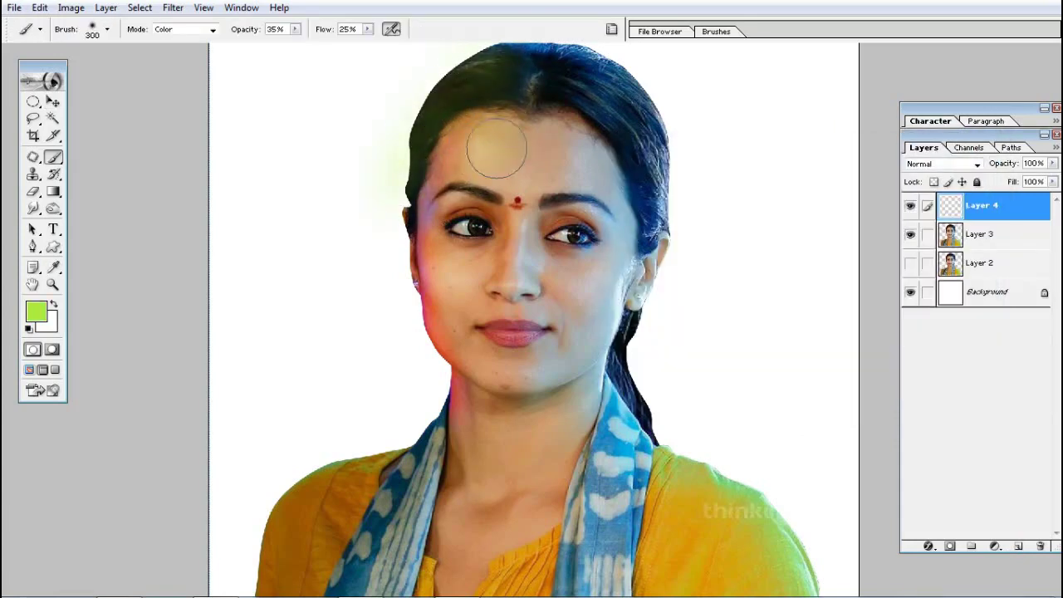
key(bracketleft)
key(bracketleft)
key(bracketleft)
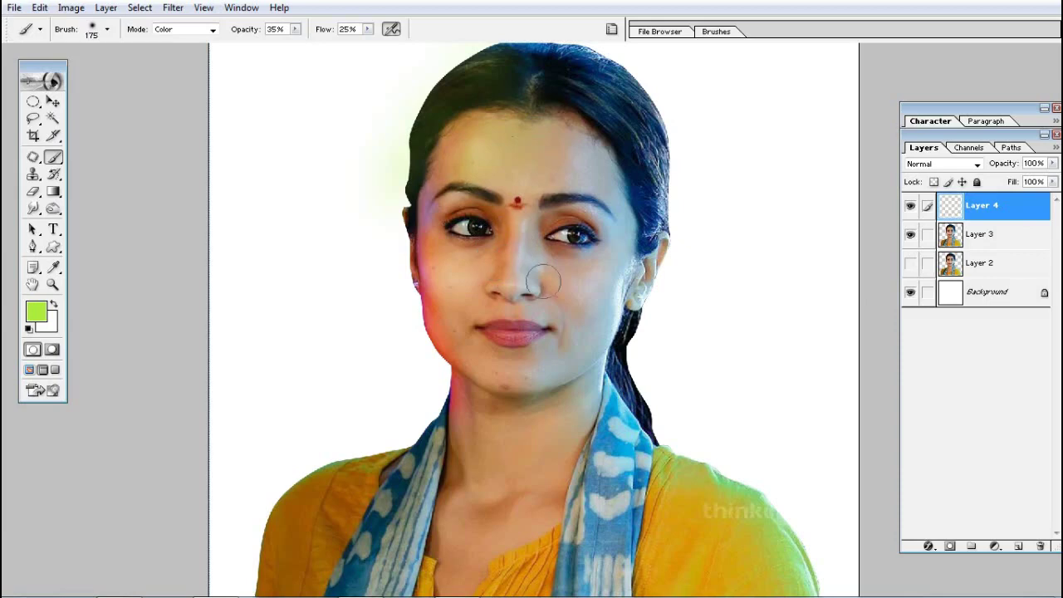
drag(543, 282, 577, 285)
drag(469, 357, 520, 374)
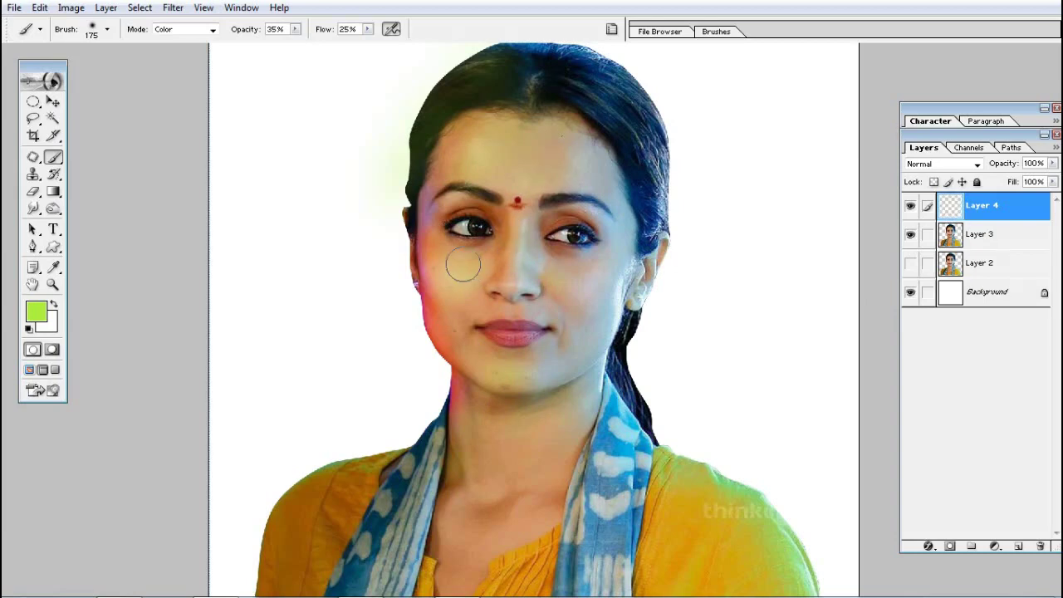
Switch the green layer's blending from Color to Hue, link it with the portrait, and merge
key(v)
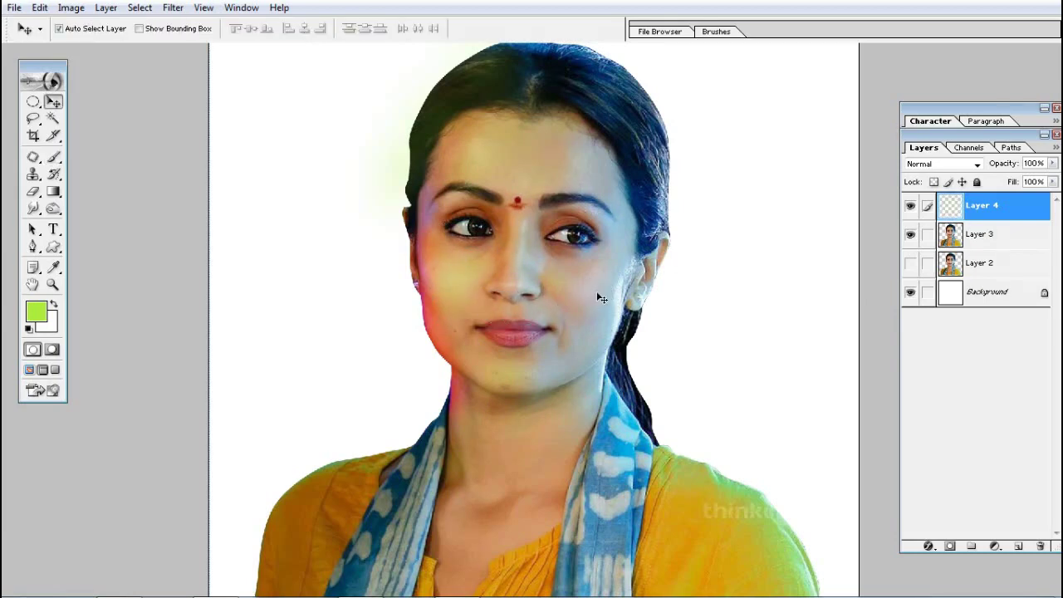
key(shift+alt+c)
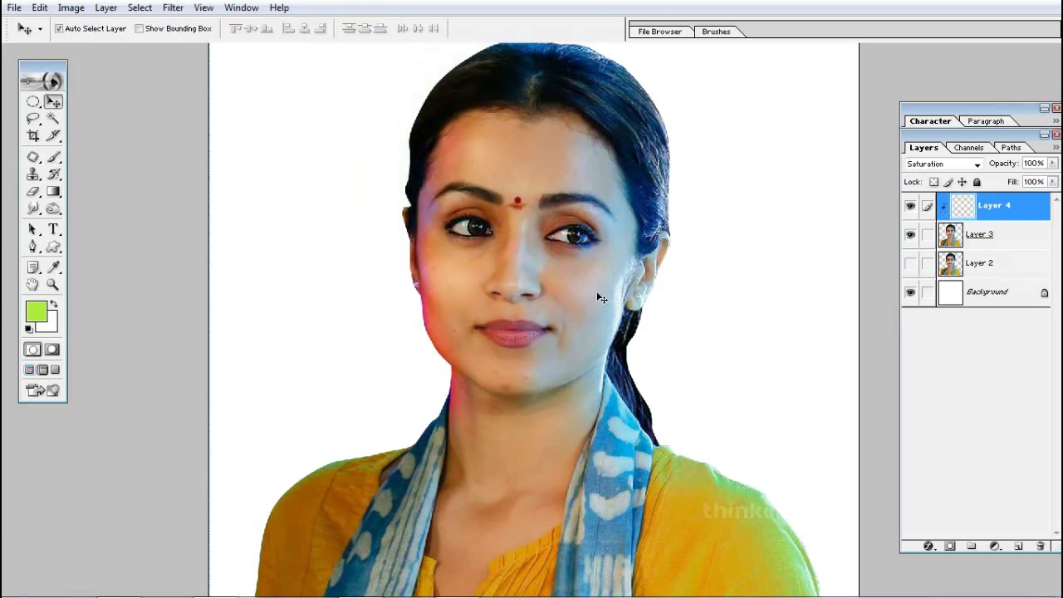
key(shift+alt+u)
key(ctrl+equal)
key(ctrl+equal)
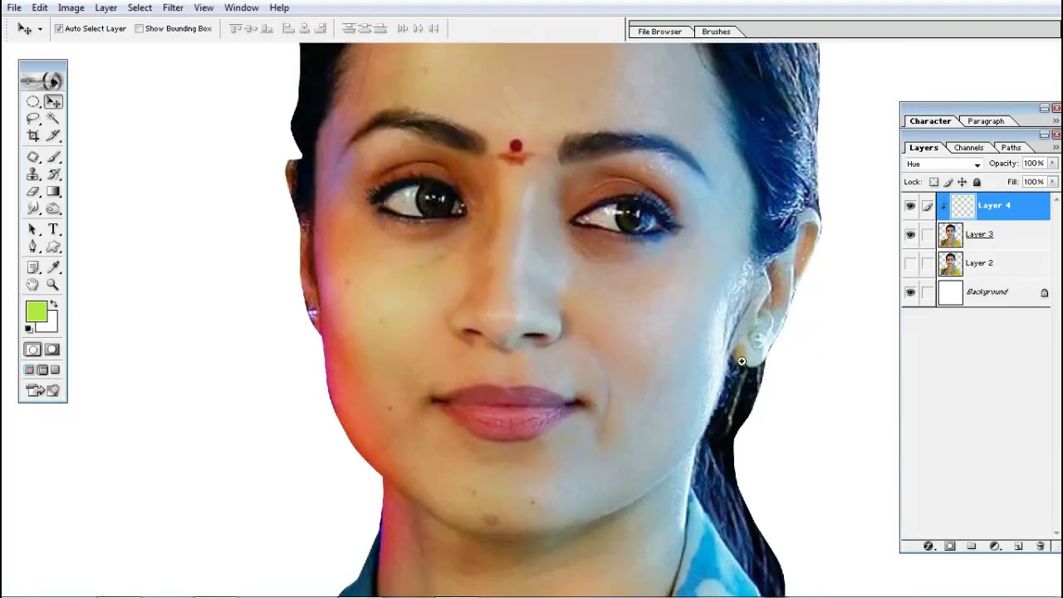
click(927, 236)
key(ctrl+e)
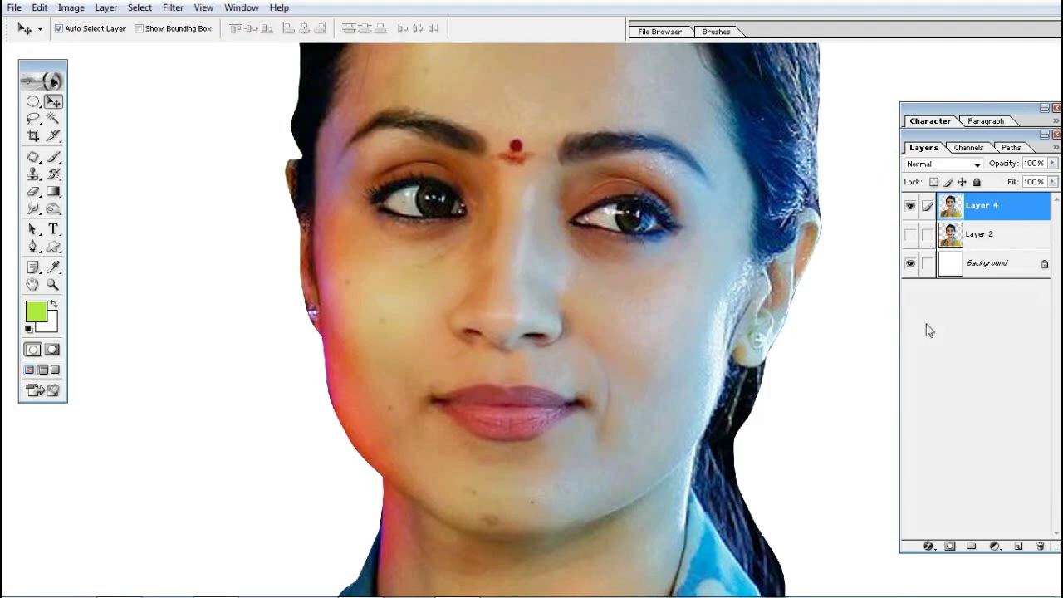
On a new layer, dab a light peach colour onto the cheek
click(1017, 546)
click(42, 316)
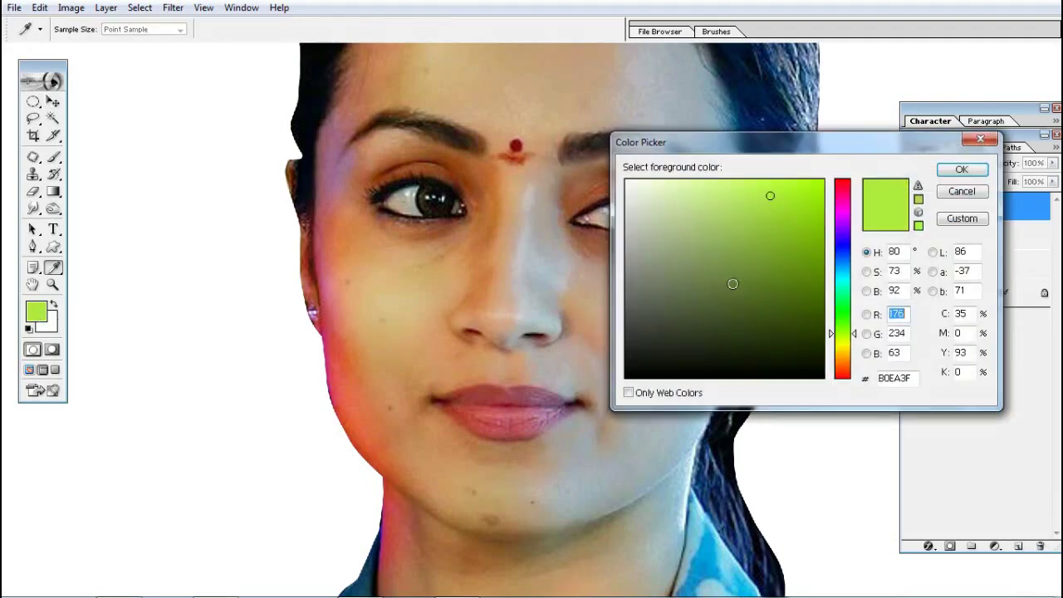
drag(838, 342, 840, 367)
click(748, 183)
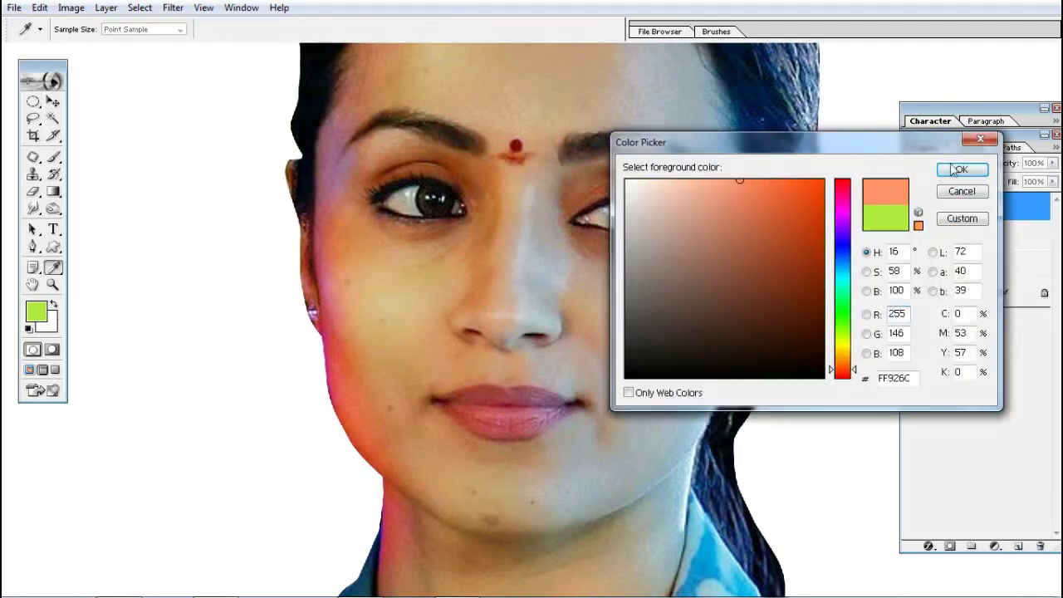
click(961, 169)
key(b)
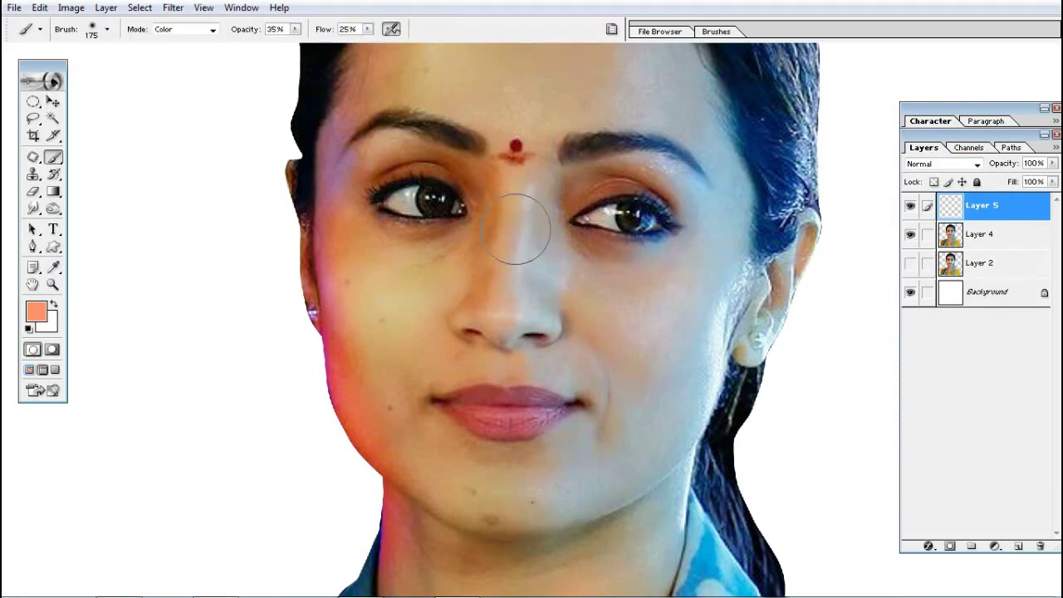
click(636, 332)
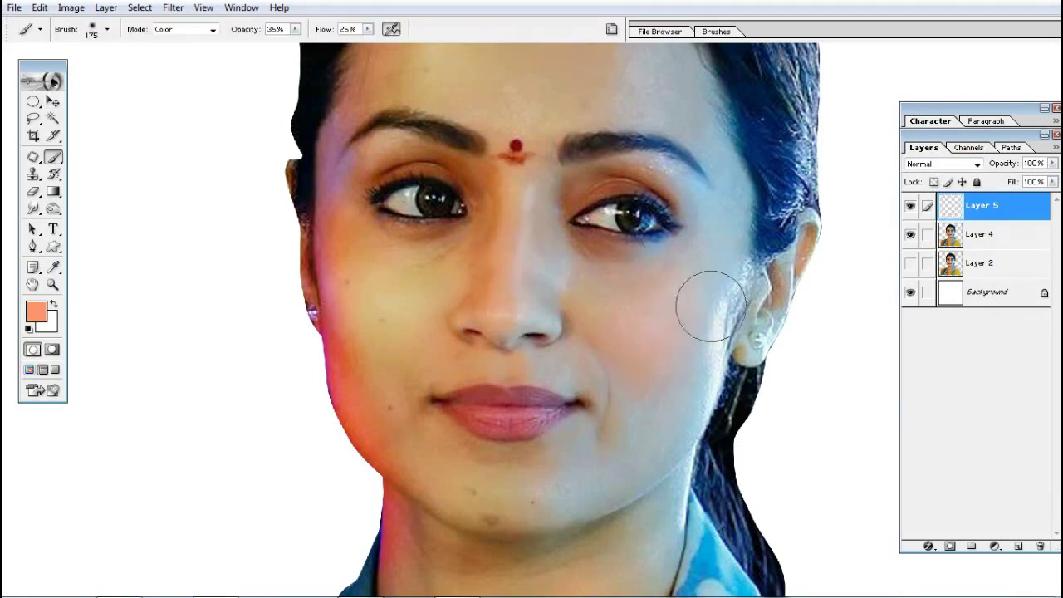
Brush soft magenta-pink onto the cheek on the right
drag(522, 268, 498, 337)
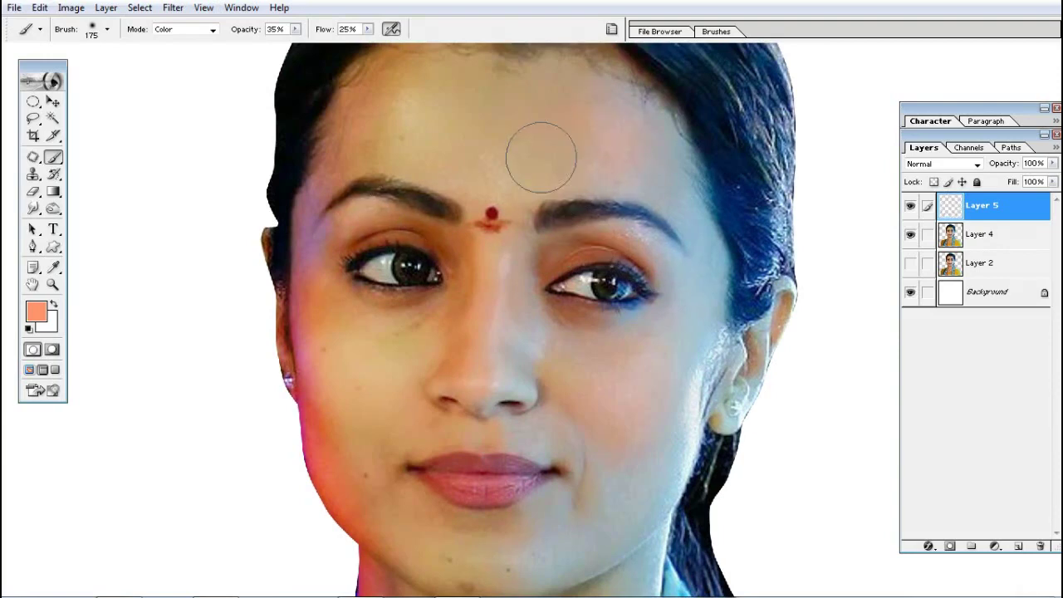
drag(621, 343, 636, 227)
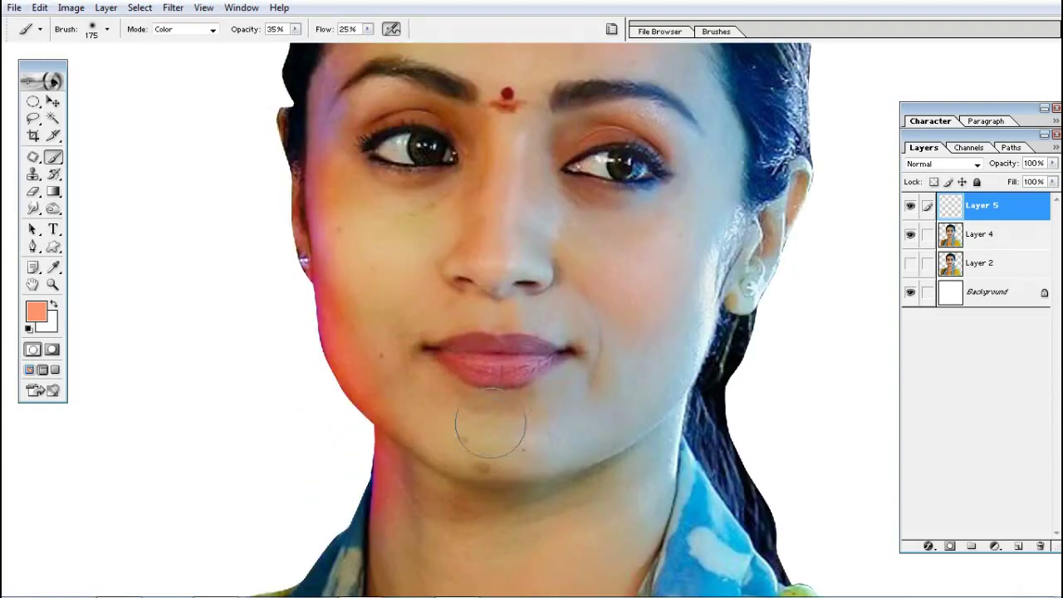
click(36, 312)
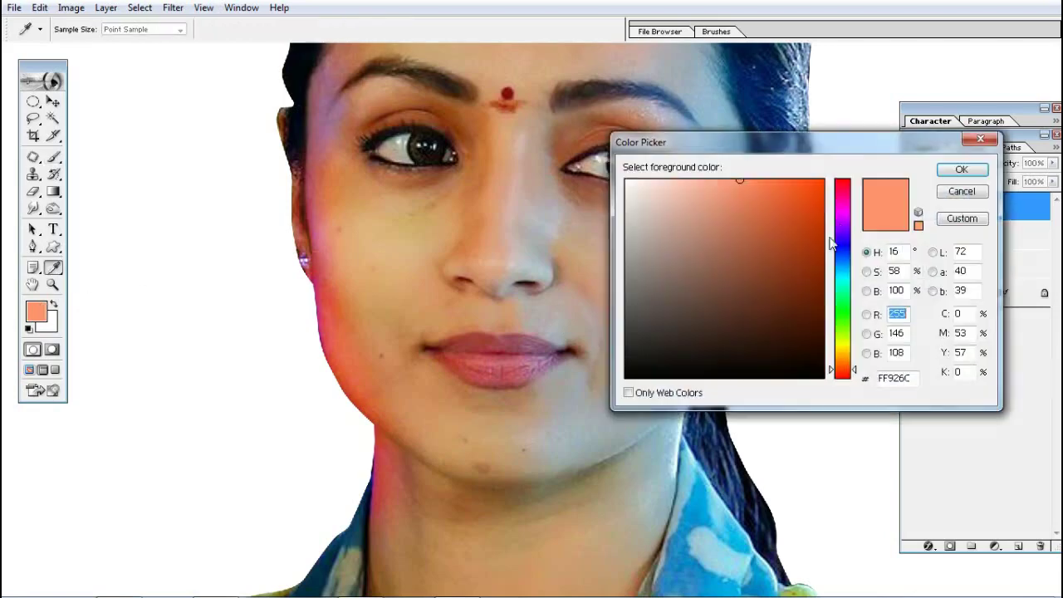
drag(854, 241, 864, 207)
click(961, 170)
drag(646, 266, 624, 266)
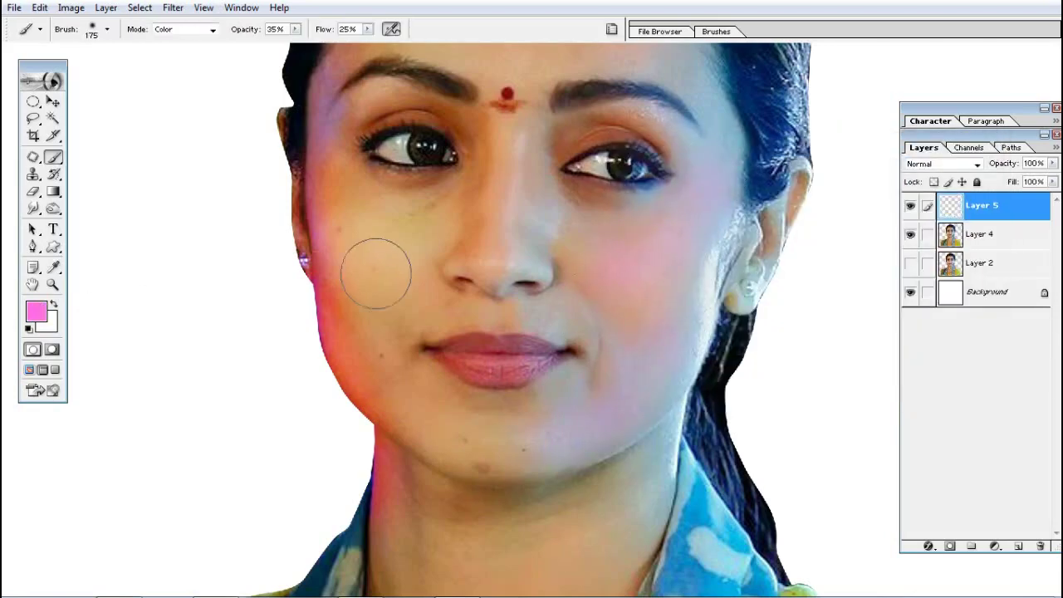
Choose a deep purple as the painting colour
click(35, 311)
drag(843, 208, 842, 222)
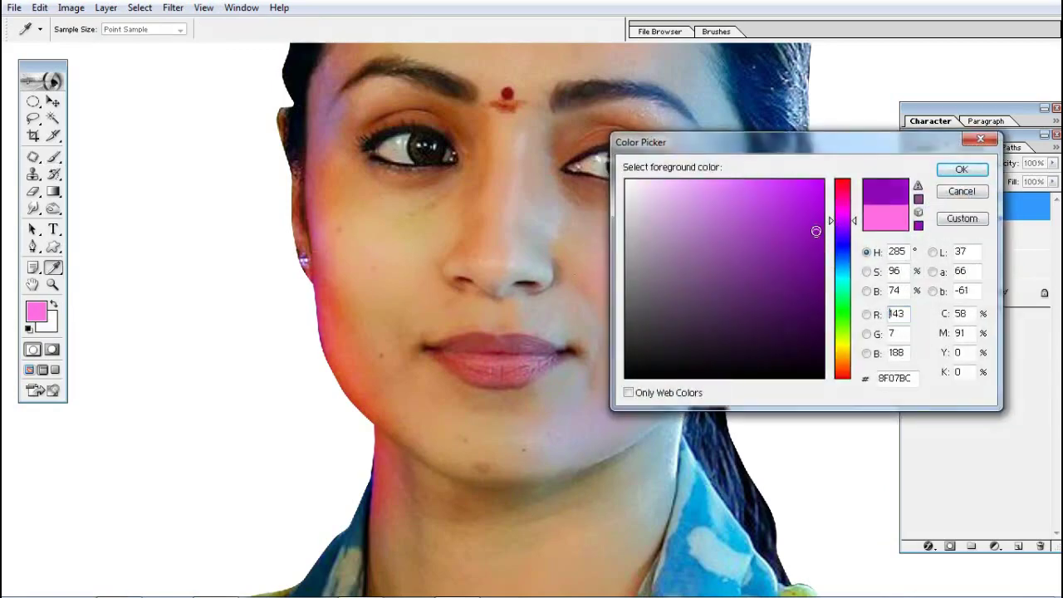
click(816, 240)
key(Return)
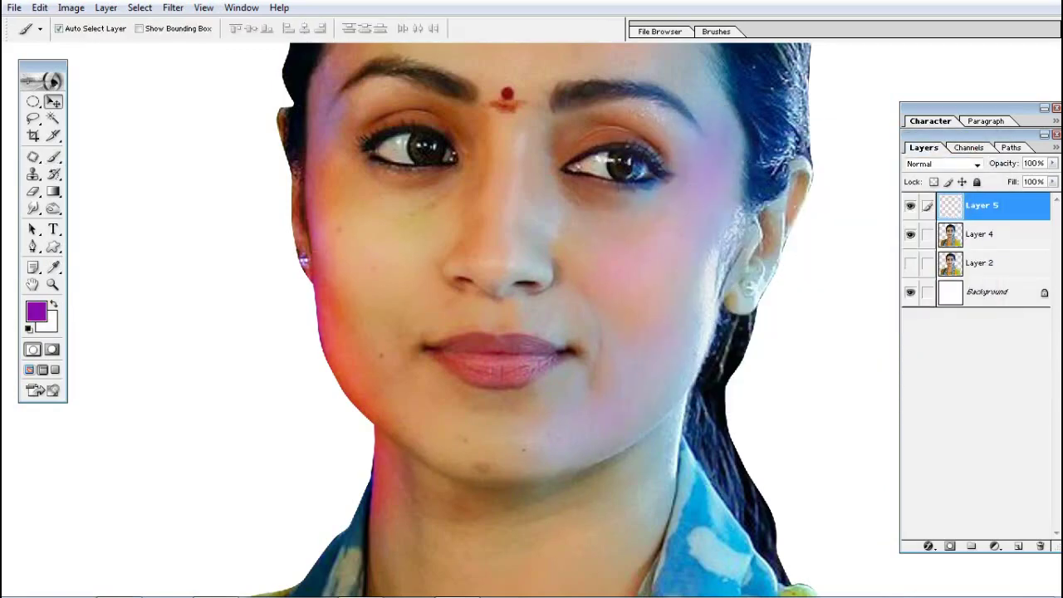
Set the cheek tint layer to Color blend, merge it into the portrait, and add Layer 6
key(v)
ctrl+alt+click(680, 382)
key(shift+alt+c)
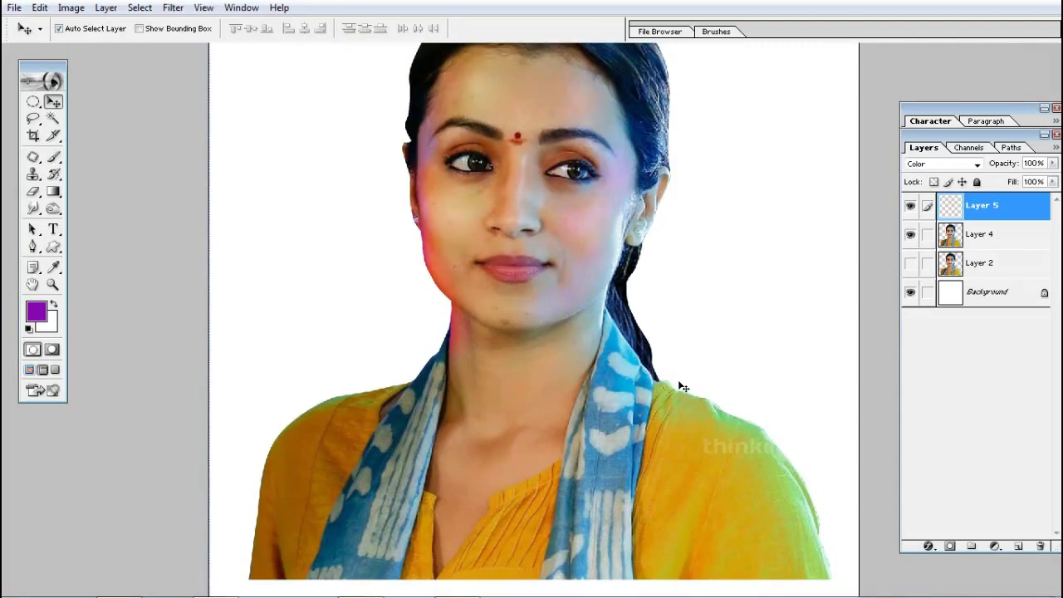
ctrl+alt+click(681, 384)
drag(387, 95, 697, 394)
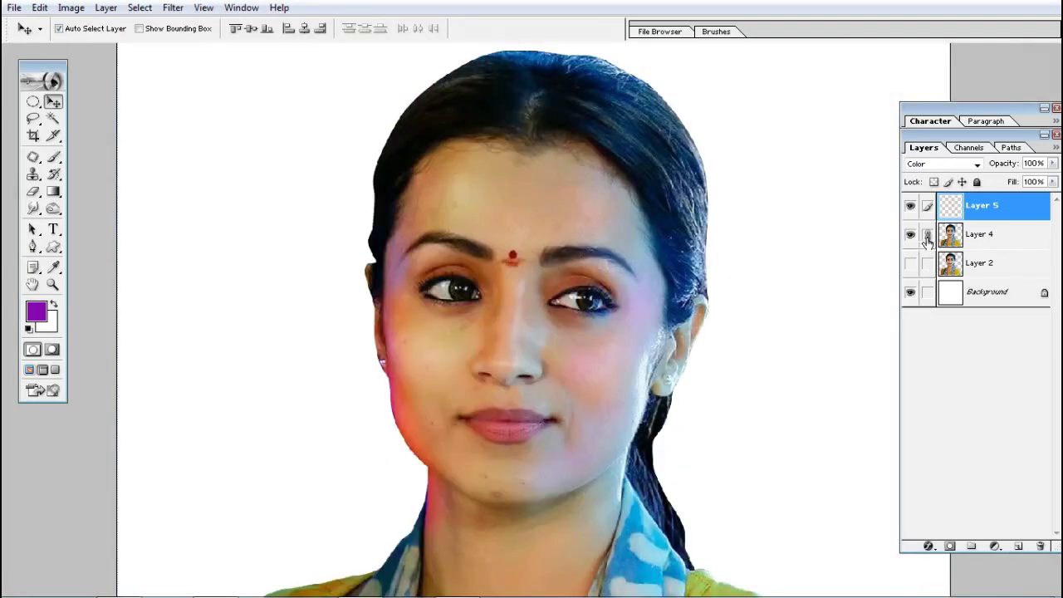
click(1018, 546)
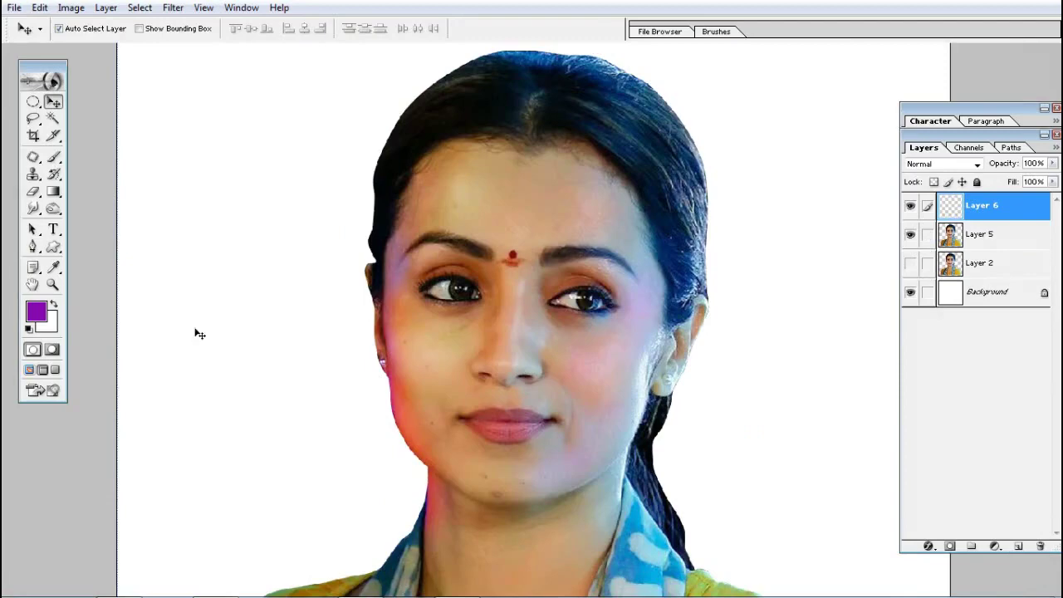
Choose a dark red-brown as the painting colour
click(35, 312)
drag(723, 137, 715, 179)
drag(834, 261, 833, 412)
click(765, 234)
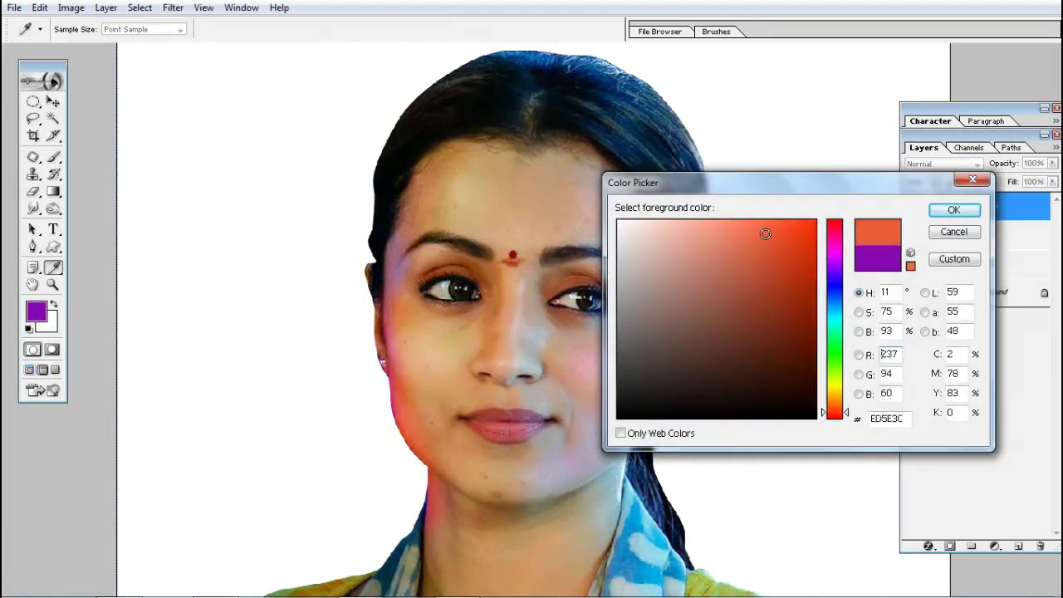
mouse_move(765, 233)
mouse_down()
mouse_move(776, 232)
mouse_move(784, 300)
mouse_move(784, 282)
mouse_up()
click(937, 214)
Paint a soft red glow over and to the right of the hair
key(v)
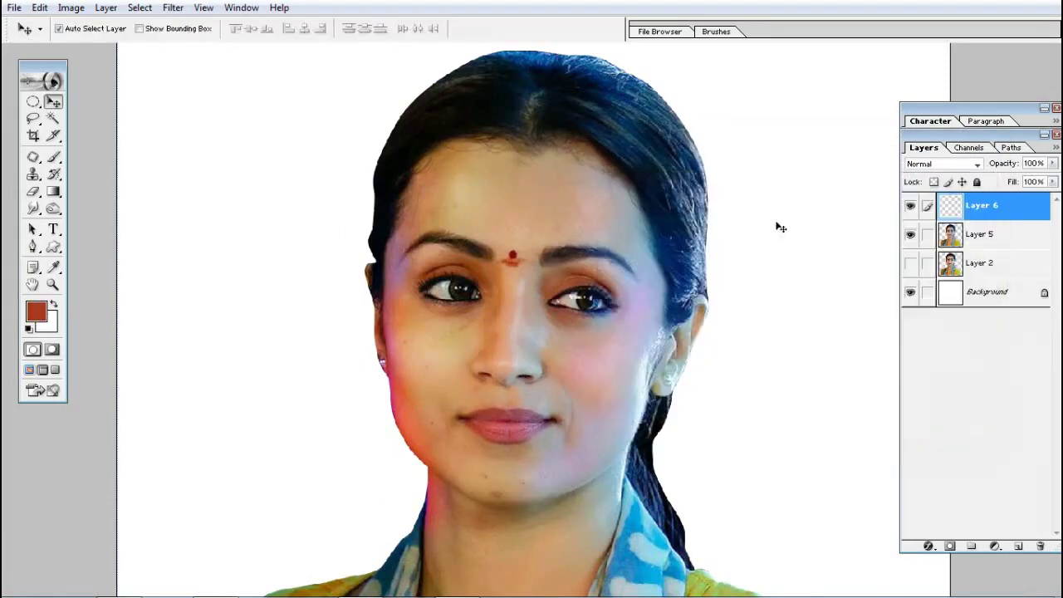
key(b)
drag(640, 71, 702, 145)
scroll(696, 170, up, 1)
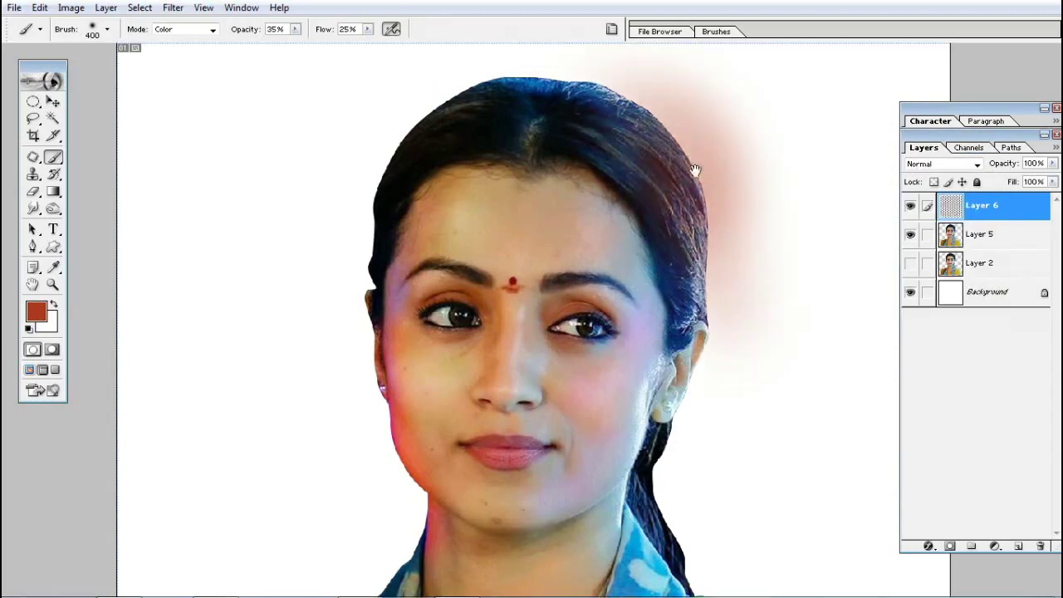
mouse_move(573, 62)
mouse_down()
mouse_move(684, 151)
mouse_move(756, 316)
mouse_up()
drag(540, 83, 723, 131)
Try Hue, Soft Light and Multiply blend modes on the red glow layer
key(v)
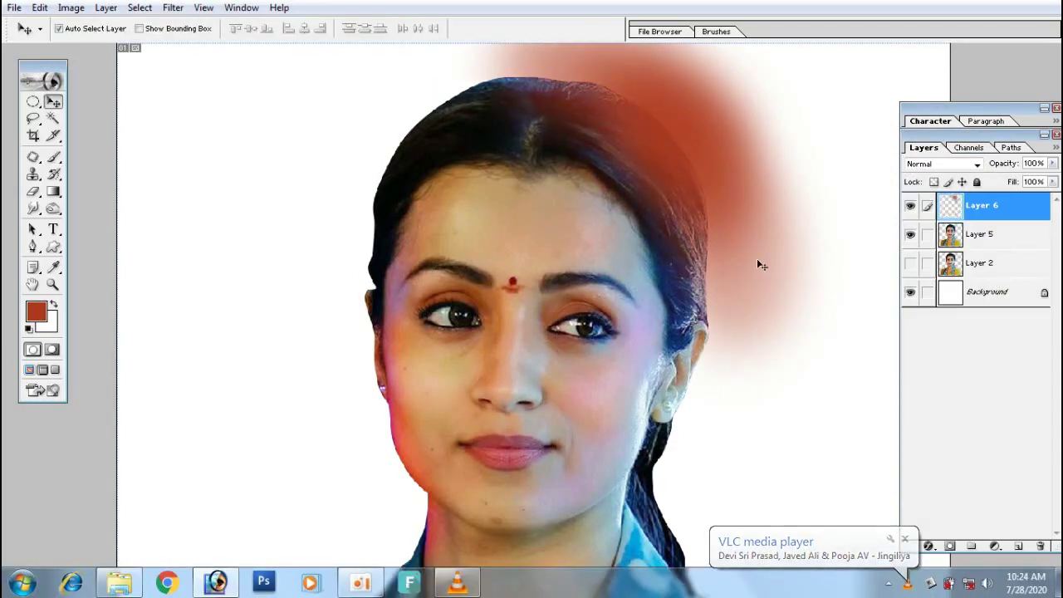
key(shift+minus)
key(shift+minus)
key(shift+minus)
key(shift+minus)
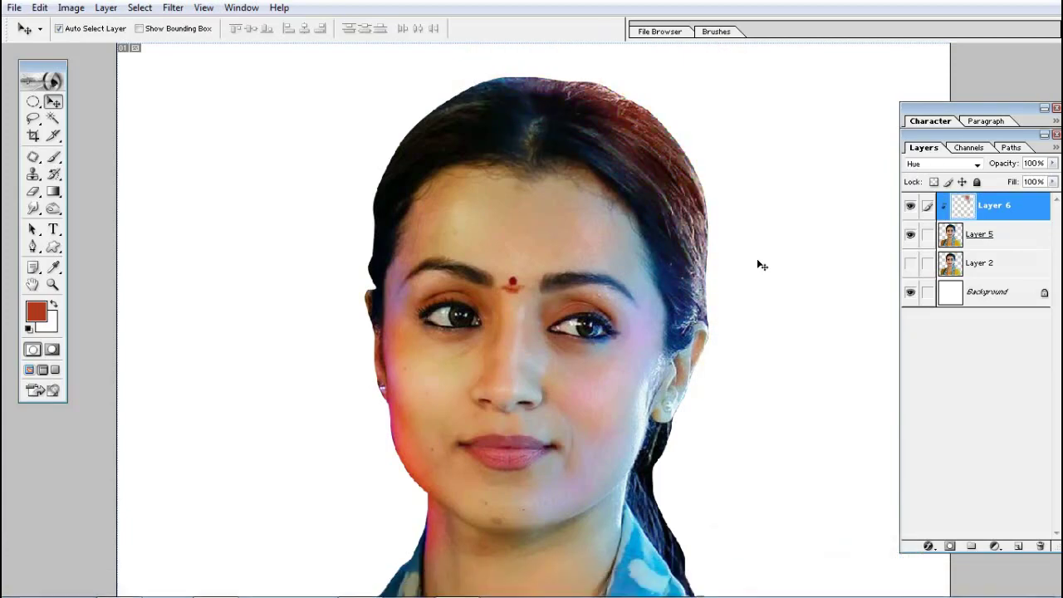
key(shift+minus)
key(shift+minus)
key(shift+minus)
key(shift+minus)
key(shift+minus)
key(shift+minus)
key(shift+minus)
key(shift+minus)
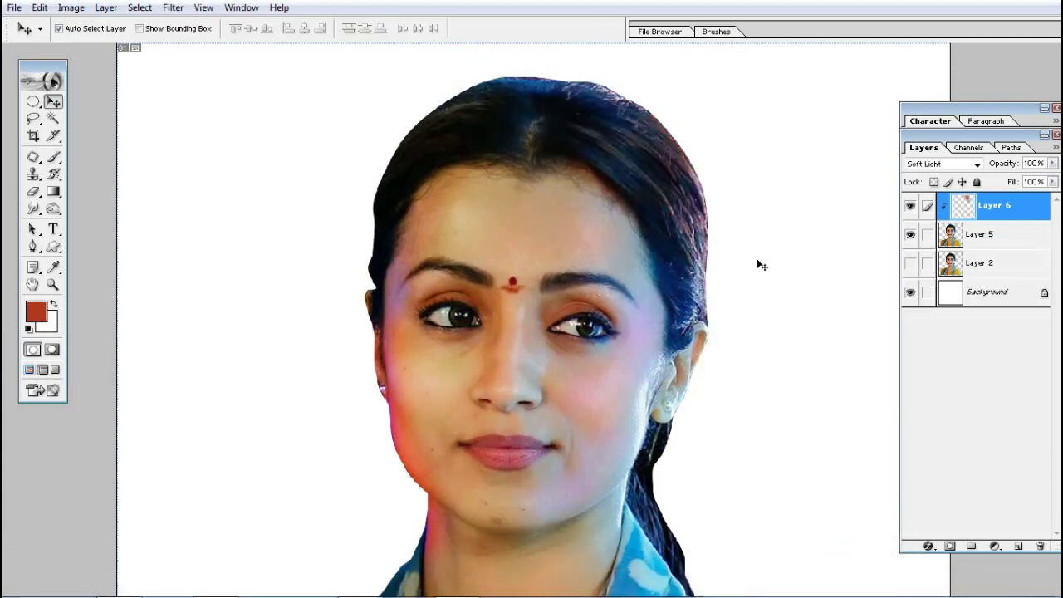
key(shift+minus)
key(shift+minus)
key(shift+minus)
key(shift+minus)
key(shift+minus)
key(shift+minus)
key(shift+minus)
key(shift+minus)
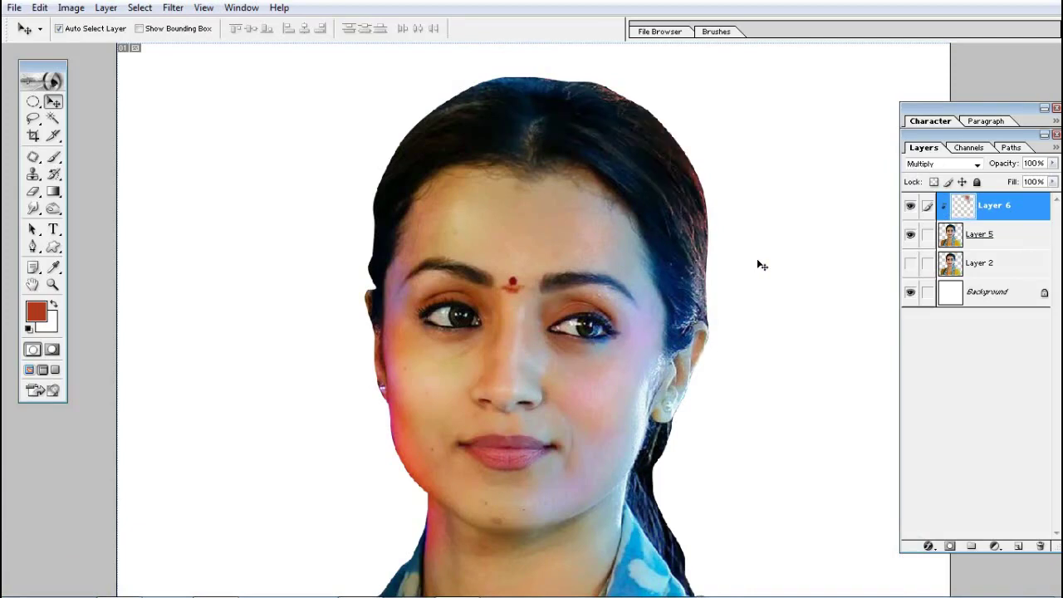
key(shift+minus)
key(shift+minus)
key(shift+minus)
key(shift+minus)
key(shift+minus)
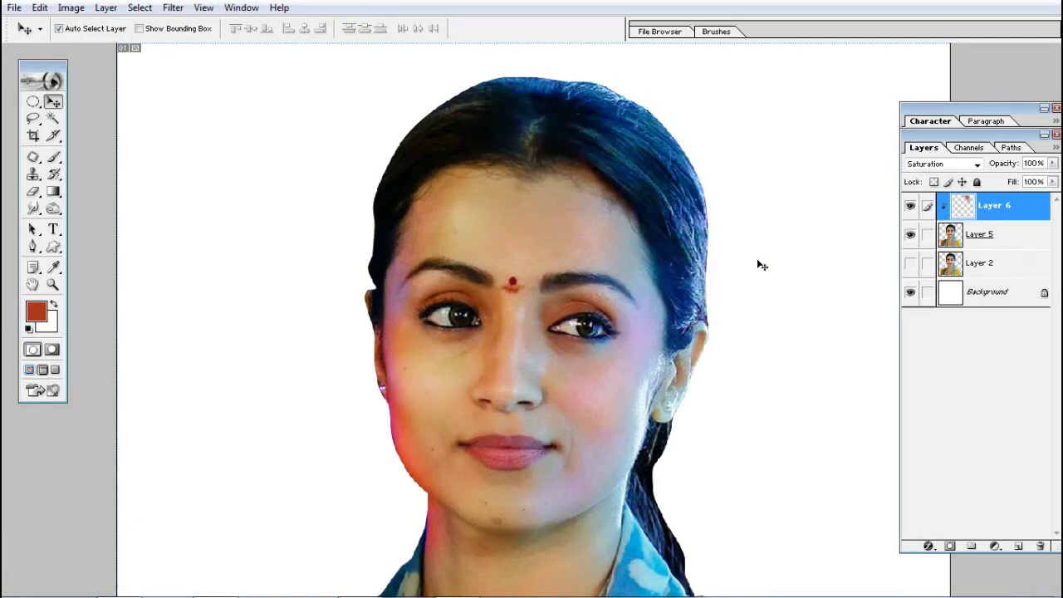
Pick magenta as the painting colour and cycle the glow layer's blend mode again
key(e)
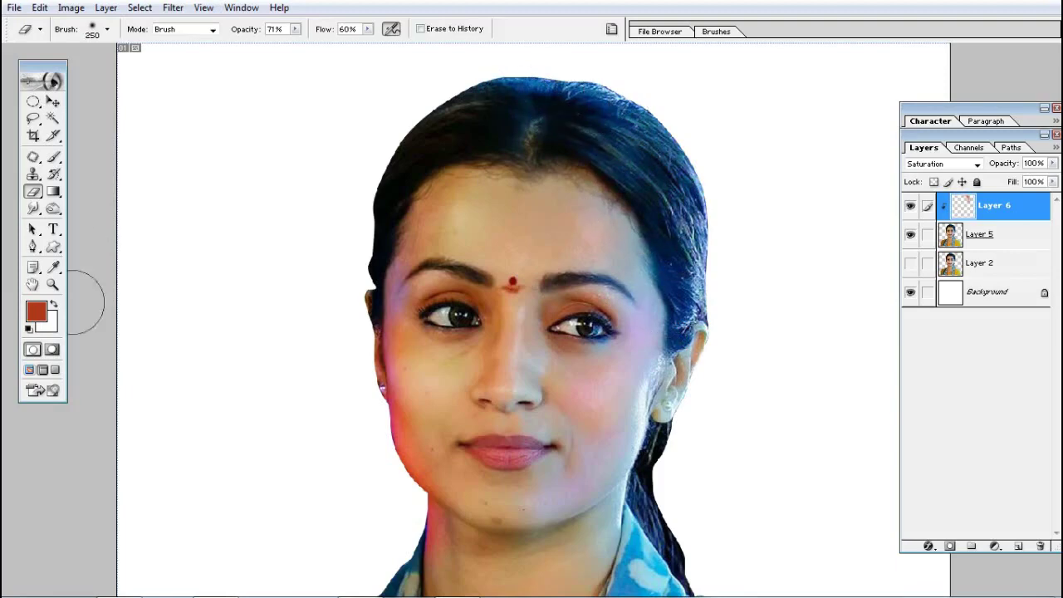
click(35, 312)
click(954, 210)
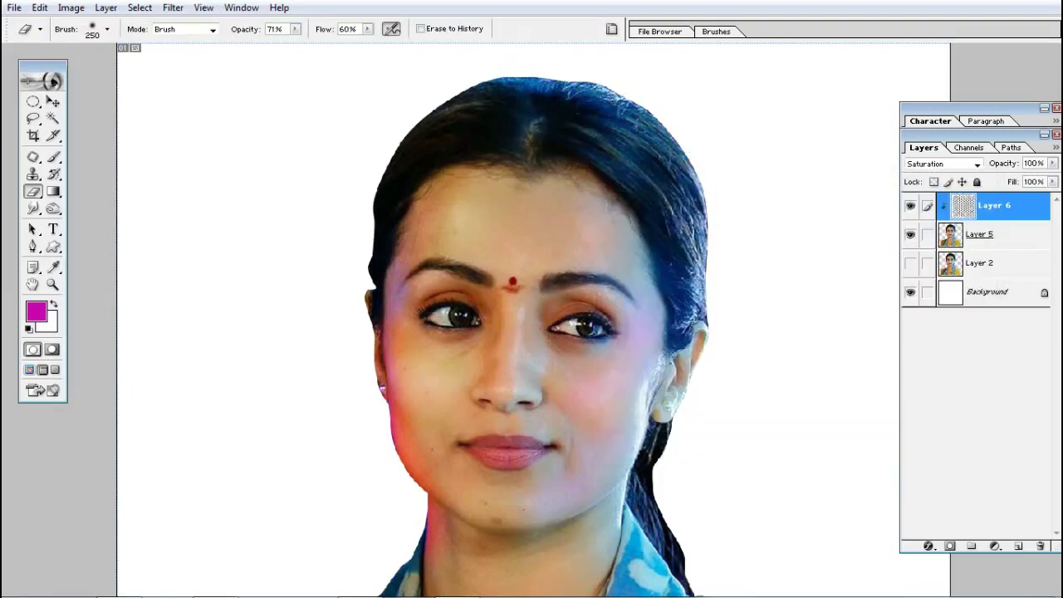
key(v)
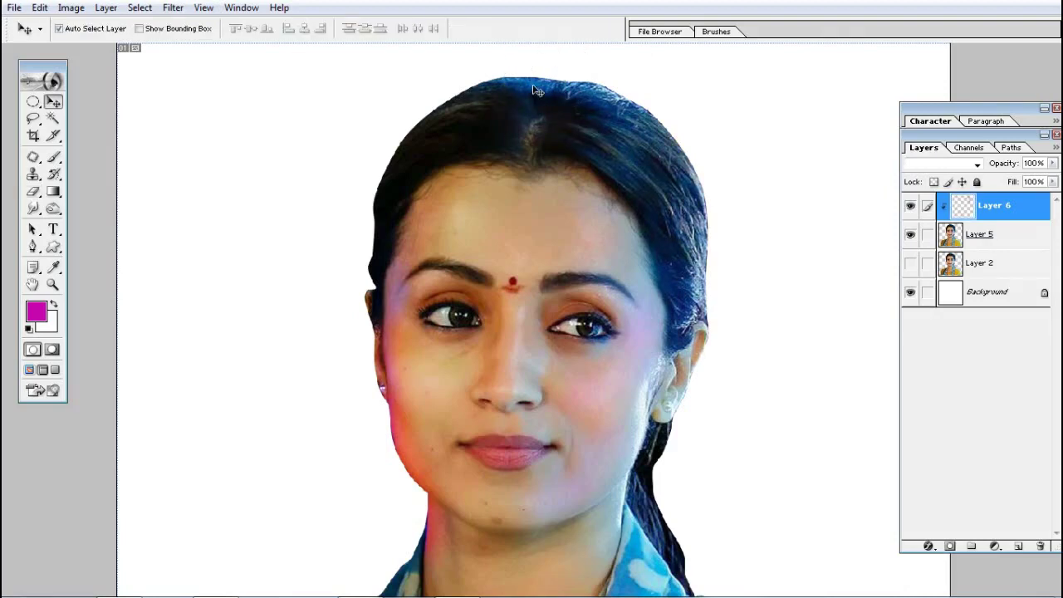
key(shift+plus)
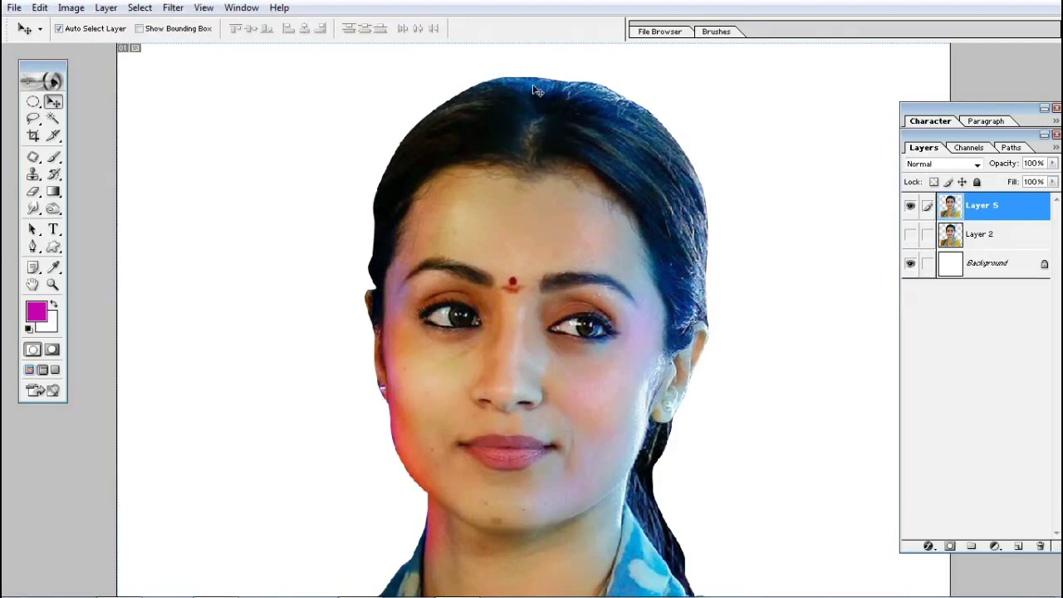
Brush a magenta glow over the top-right hair and cycle its blending mode
key(shift+plus)
key(b)
mouse_move(690, 166)
mouse_down()
mouse_move(701, 130)
mouse_move(622, 71)
mouse_move(676, 94)
mouse_move(731, 186)
mouse_up()
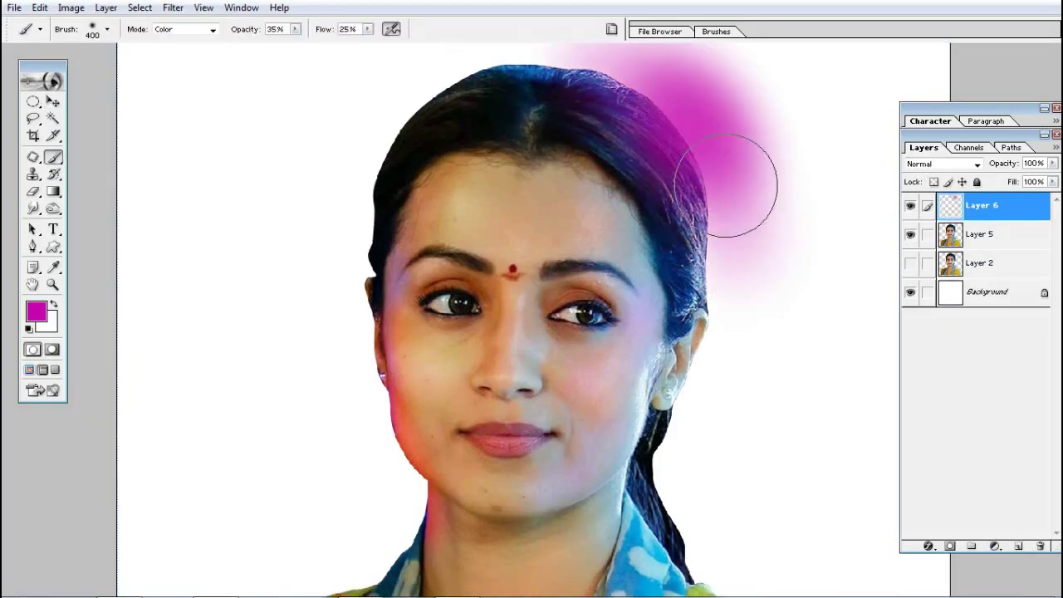
key(v)
key(shift+plus)
key(shift+plus)
key(shift+plus)
key(shift+plus)
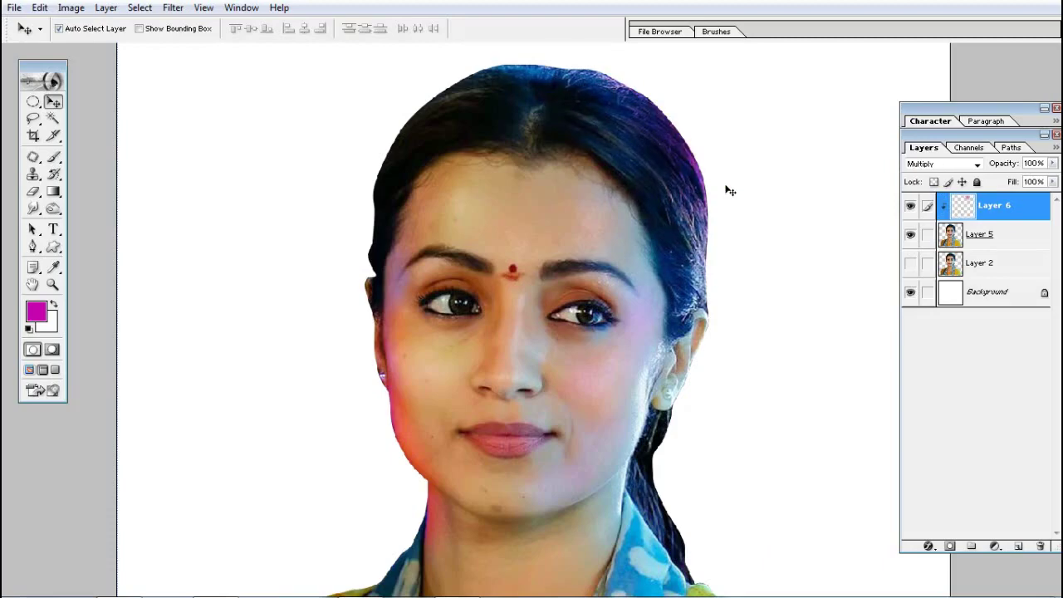
Merge the magenta glow layer down into the portrait layer and view the whole image
key(ctrl+minus)
key(ctrl+minus)
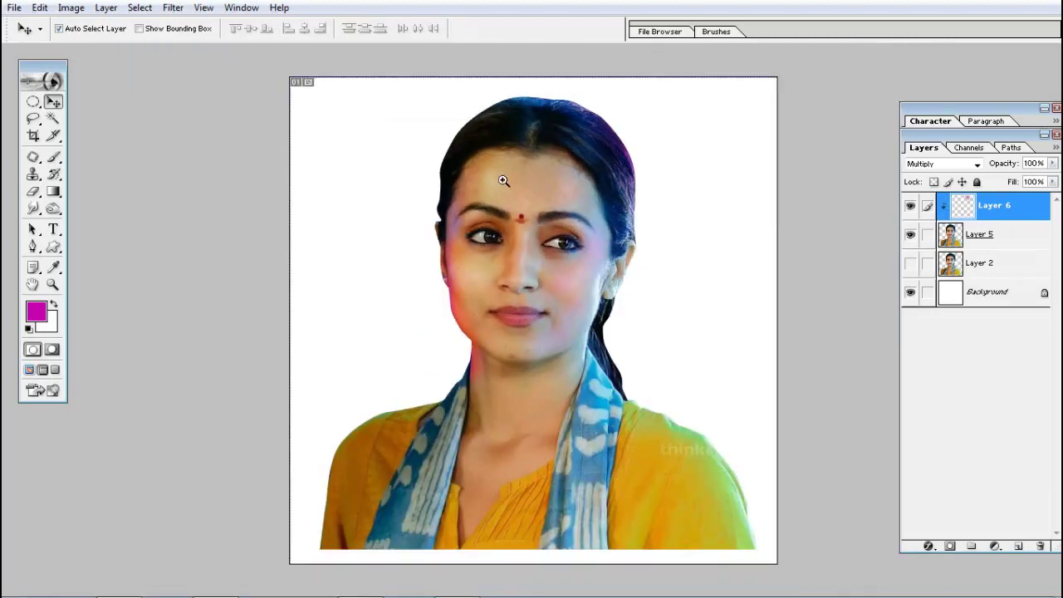
drag(427, 111, 607, 434)
key(ctrl+minus)
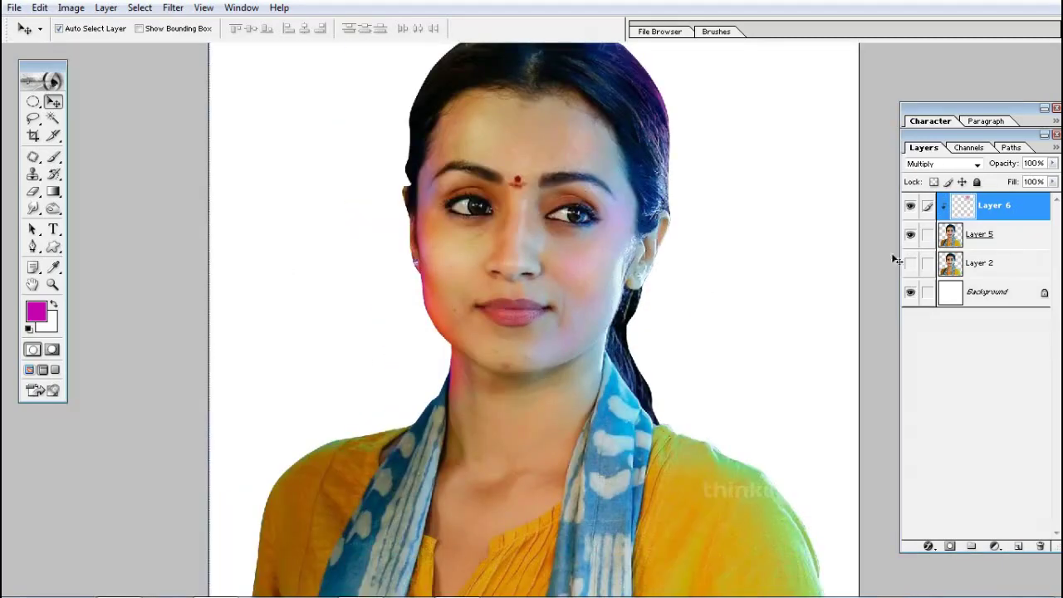
key(ctrl+e)
key(ctrl+plus)
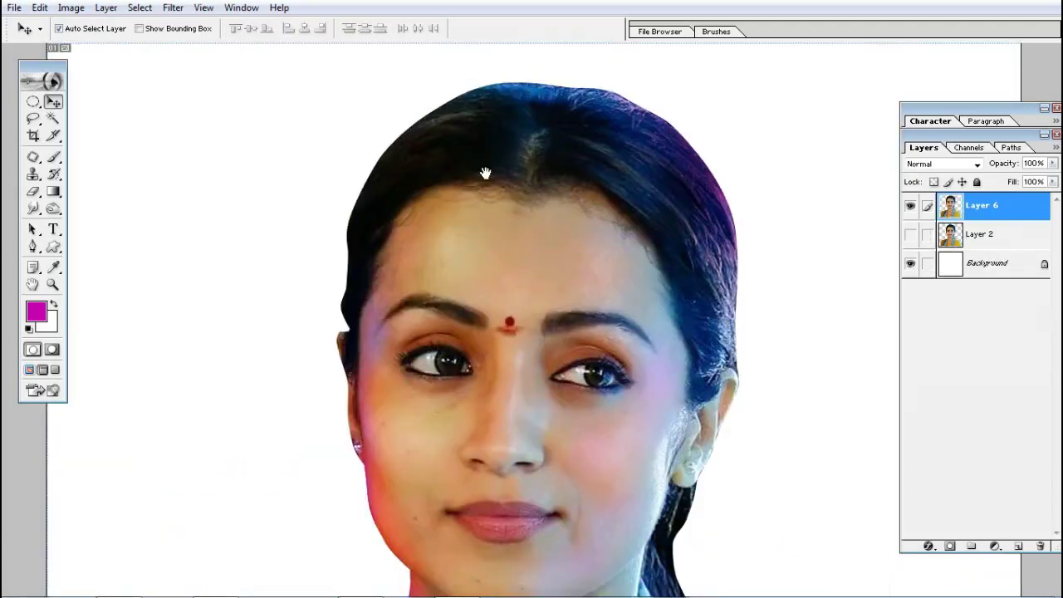
key(ctrl+minus)
Add a new empty layer and set the foreground colour to yellow-green
click(1018, 547)
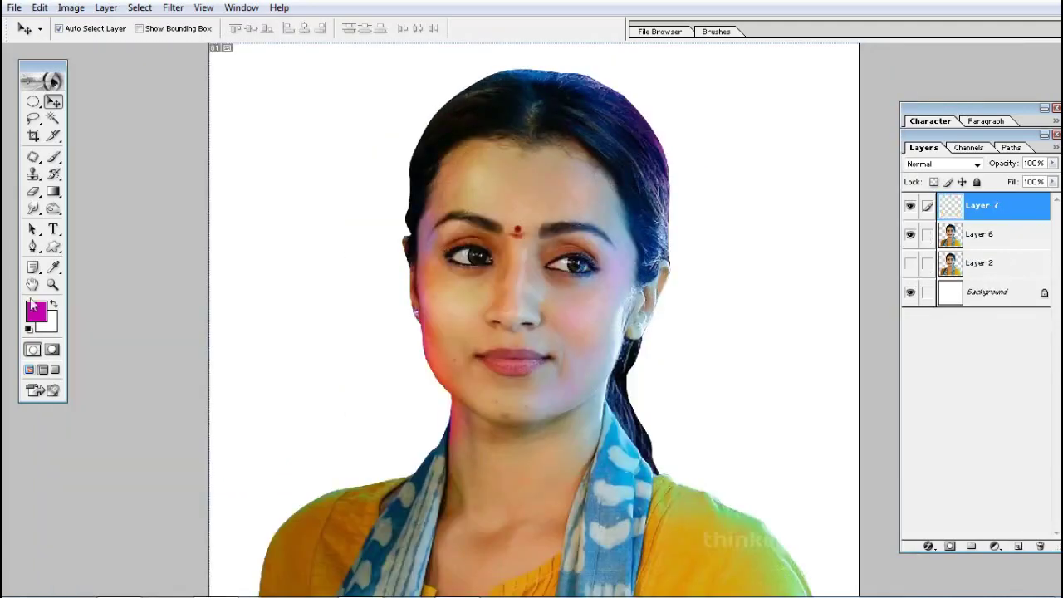
click(36, 311)
click(834, 360)
click(781, 240)
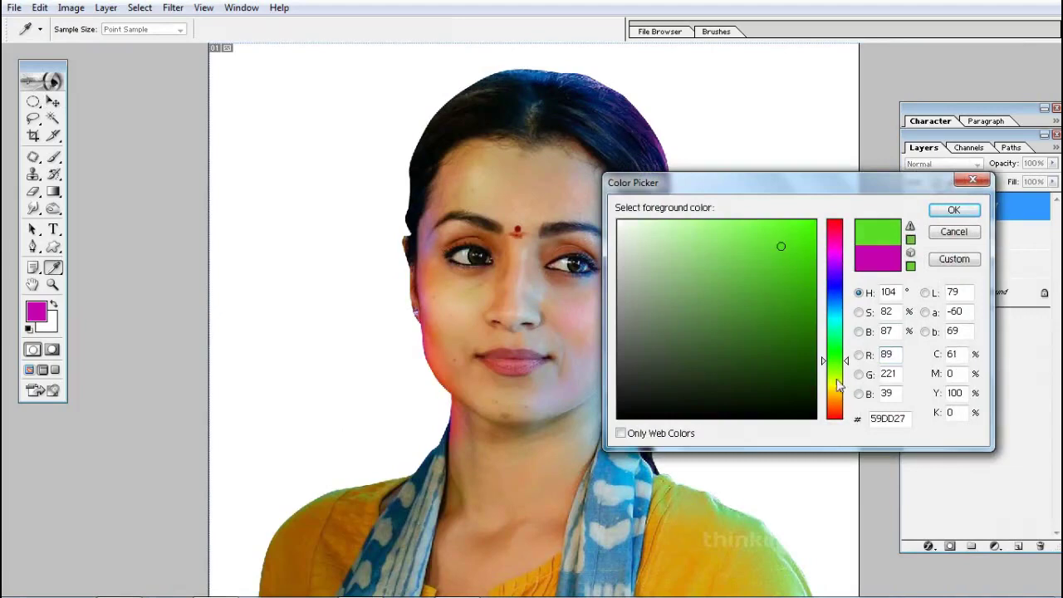
drag(834, 364, 834, 374)
click(786, 237)
click(952, 209)
Paint a soft yellow-green glow over the hair, clipped to the portrait layer
key(v)
key(b)
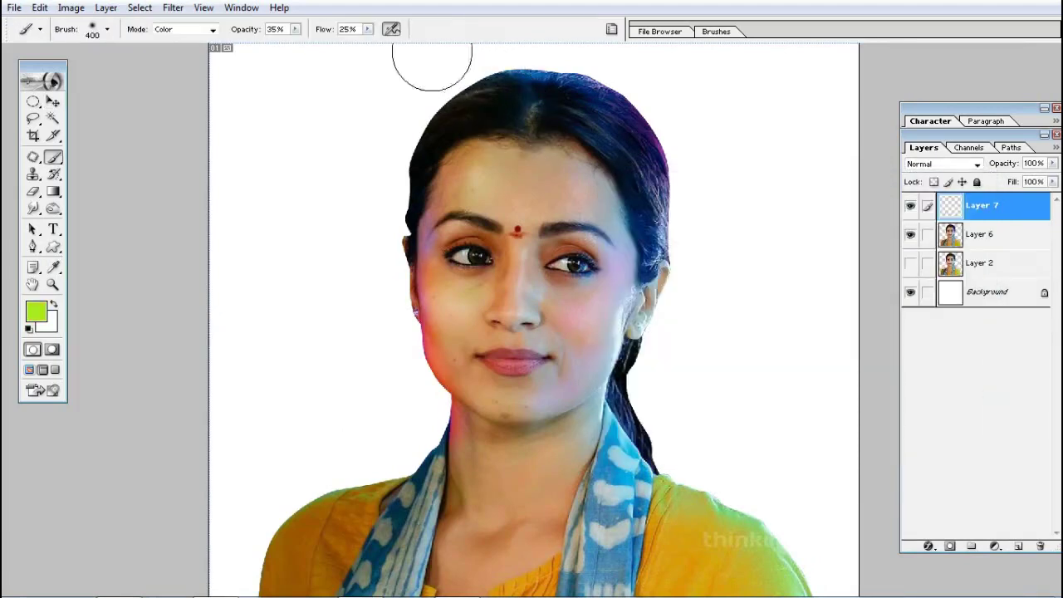
mouse_move(451, 95)
mouse_down()
mouse_move(396, 207)
mouse_move(424, 118)
mouse_up()
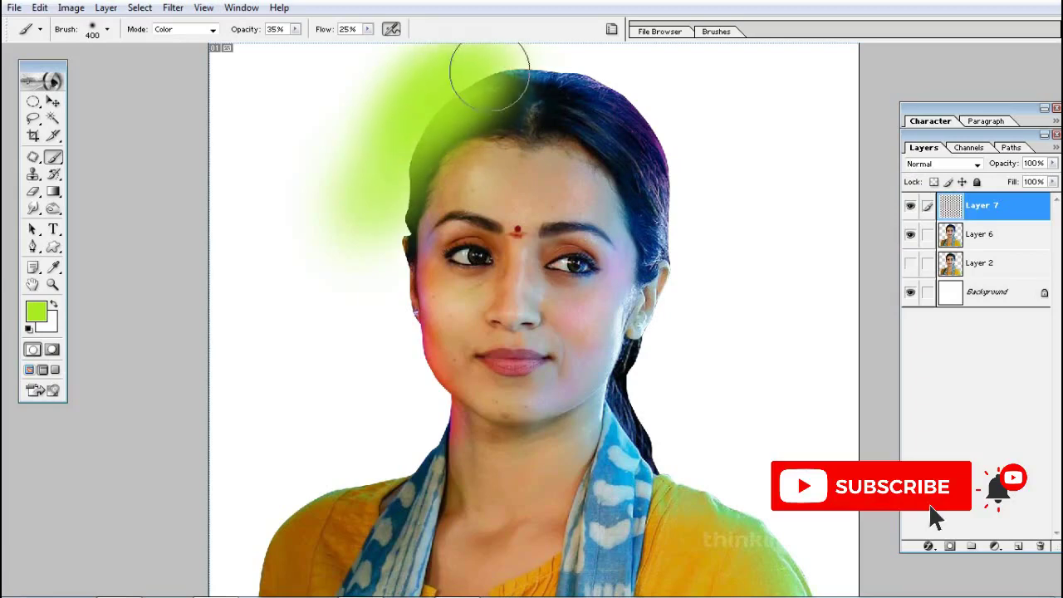
key(ctrl+g)
key(v)
Try Saturation, Overlay and Multiply blending on the tint, then merge it with linked Layer 6
key(alt+shift+t)
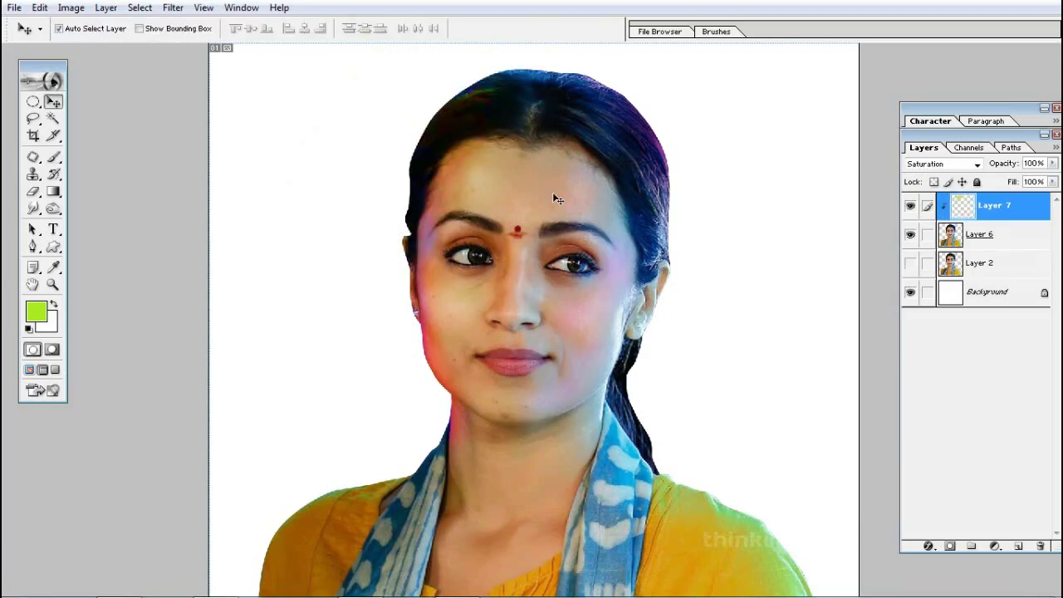
key(shift+minus)
key(shift+minus)
key(shift+minus)
key(shift+minus)
key(shift+minus)
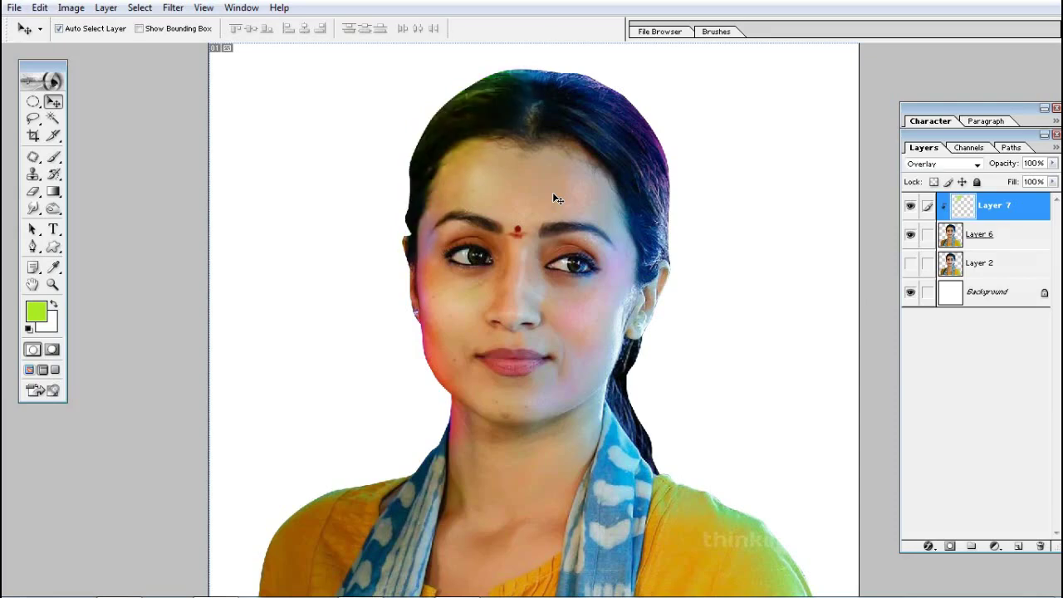
key(shift+minus)
key(shift+minus)
key(shift+minus)
key(shift+minus)
key(shift+minus)
key(shift+minus)
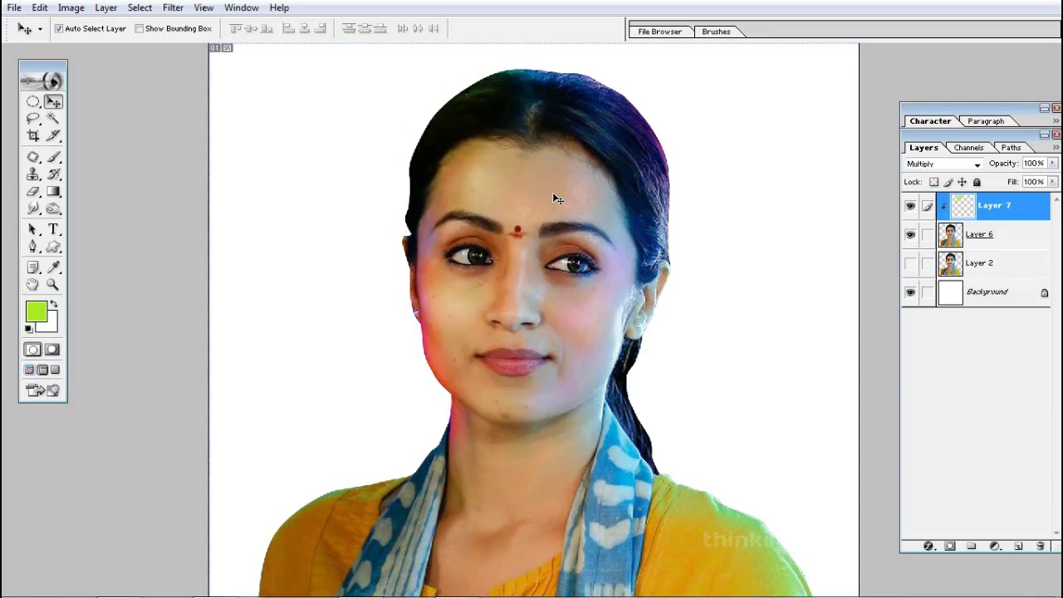
key(shift+minus)
key(shift+minus)
key(shift+minus)
key(shift+minus)
key(shift+minus)
key(shift+minus)
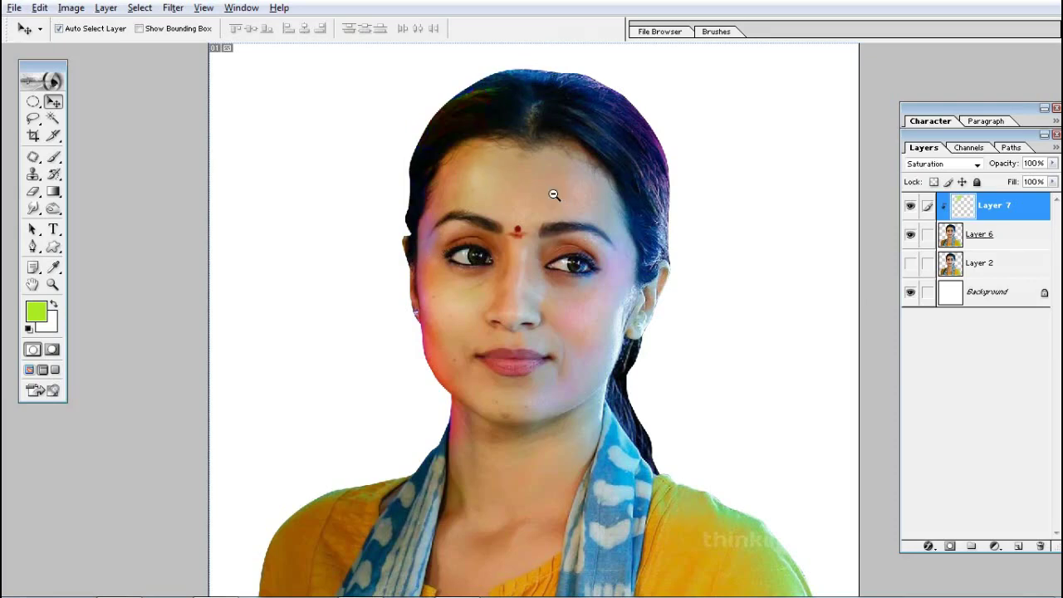
ctrl+alt+click(693, 316)
click(928, 235)
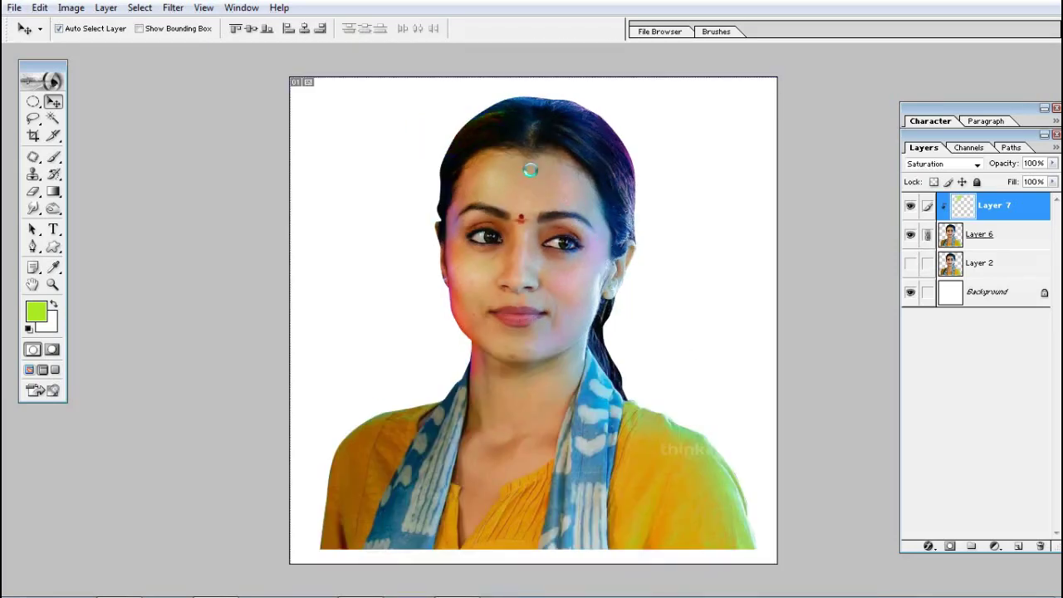
key(ctrl+e)
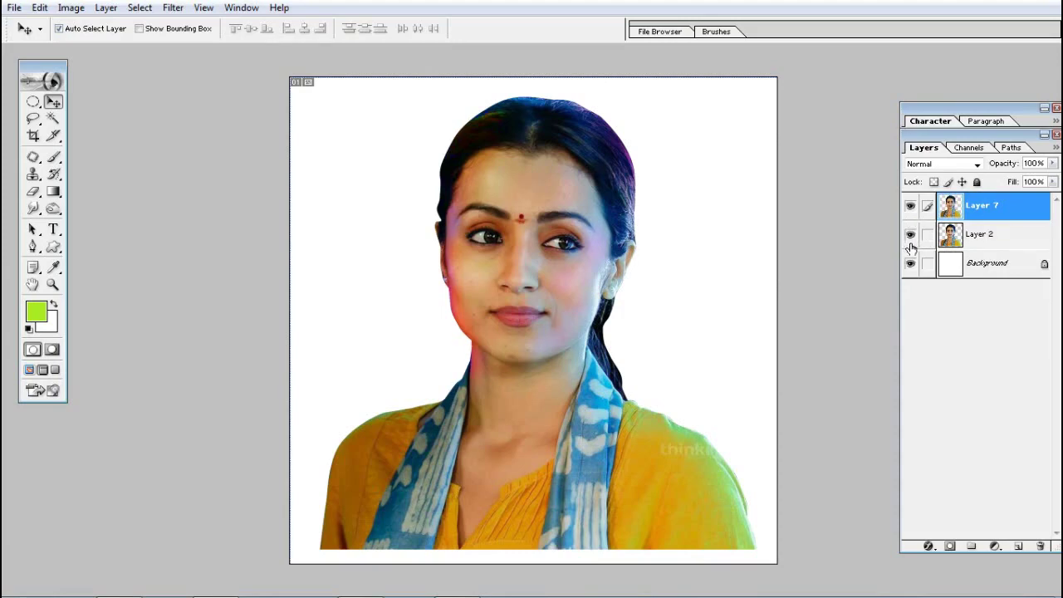
Toggle Layer 7's visibility to compare before and after, then hide Layer 2
click(910, 206)
click(910, 205)
click(910, 206)
click(910, 206)
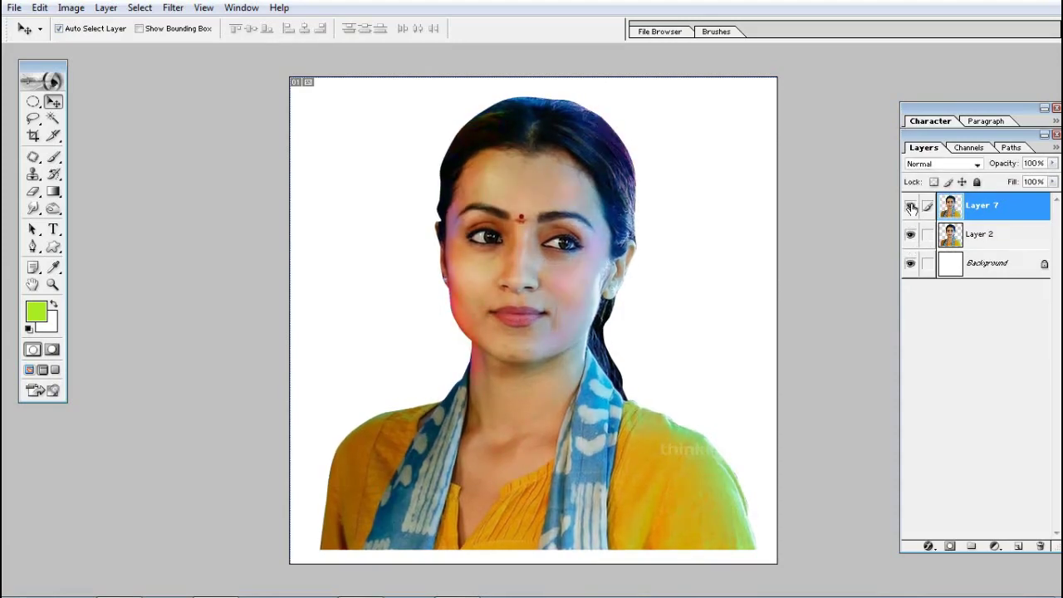
click(910, 206)
click(910, 206)
click(910, 206)
click(910, 206)
click(910, 234)
Zoom in close on the nose and nostrils
click(519, 299)
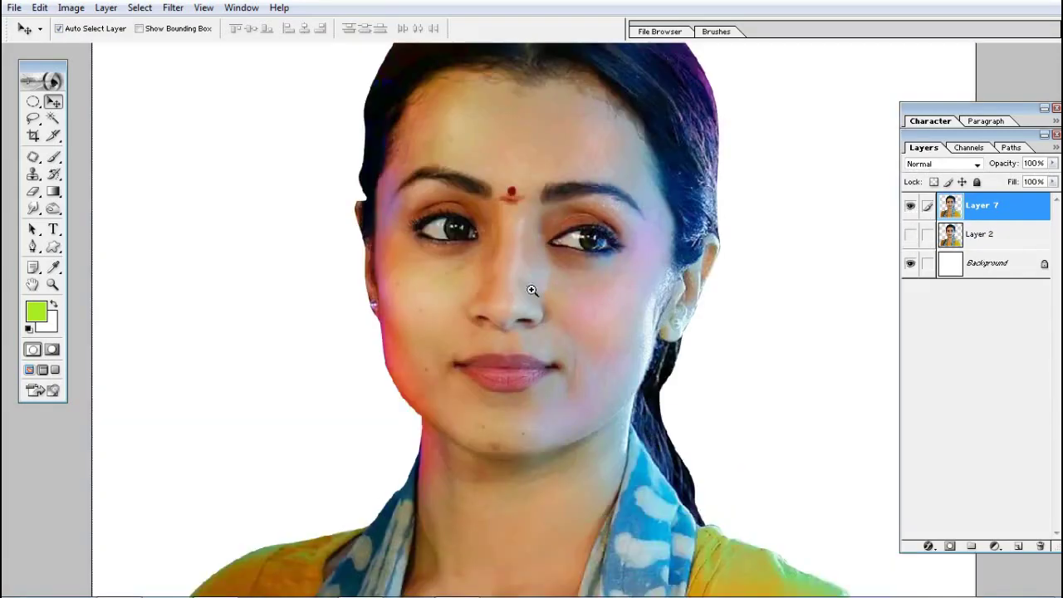
click(503, 346)
click(496, 315)
click(551, 307)
click(591, 290)
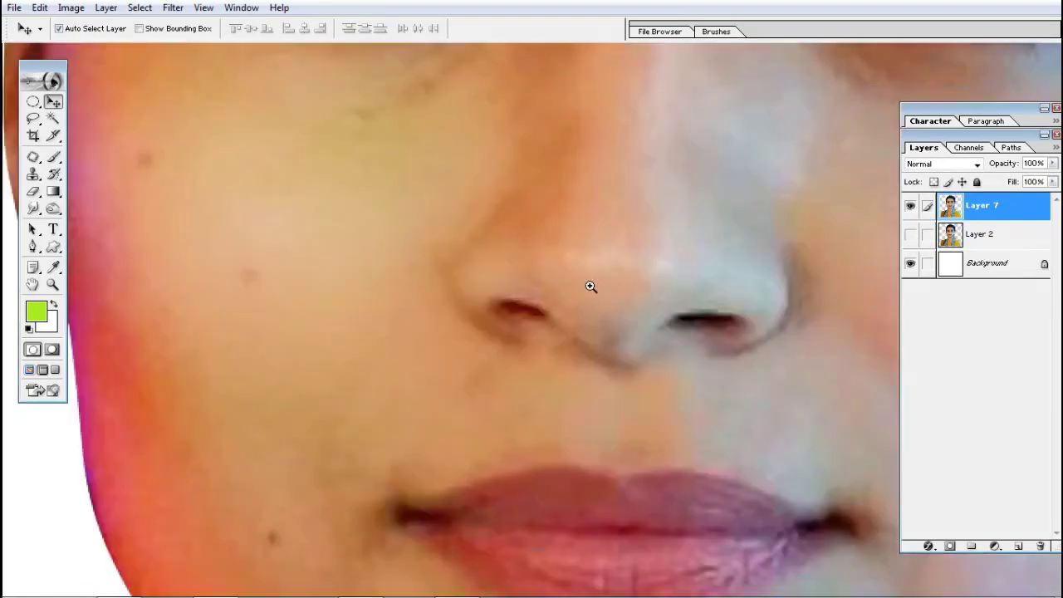
click(591, 290)
click(577, 370)
click(576, 370)
key(ctrl+minus)
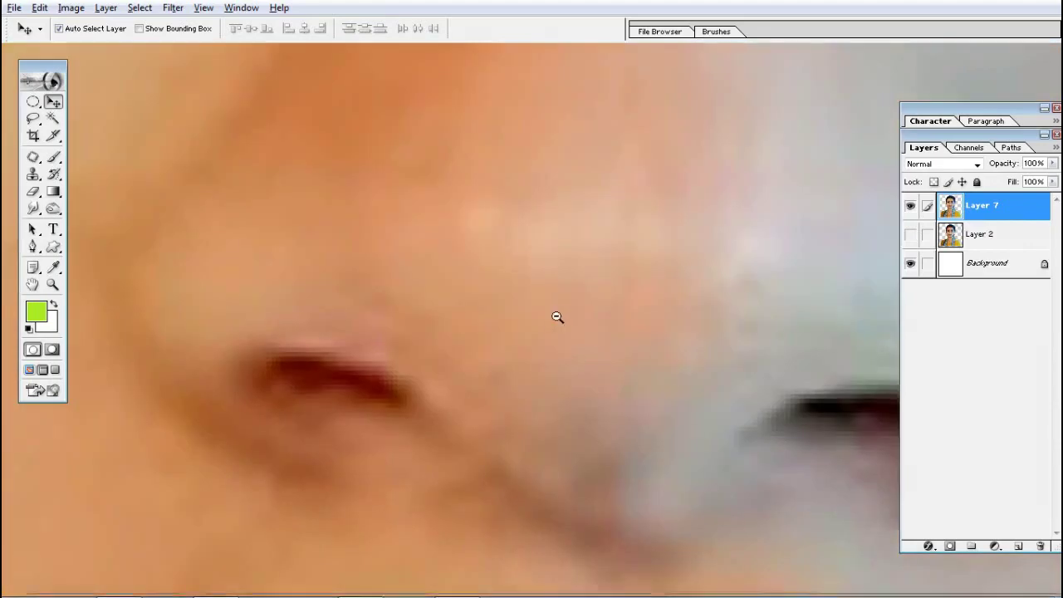
key(ctrl+minus)
key(ctrl+minus)
key(ctrl+minus)
key(ctrl+minus)
Smudge the nose highlight smoother with a 17 px Smudge brush
key(r)
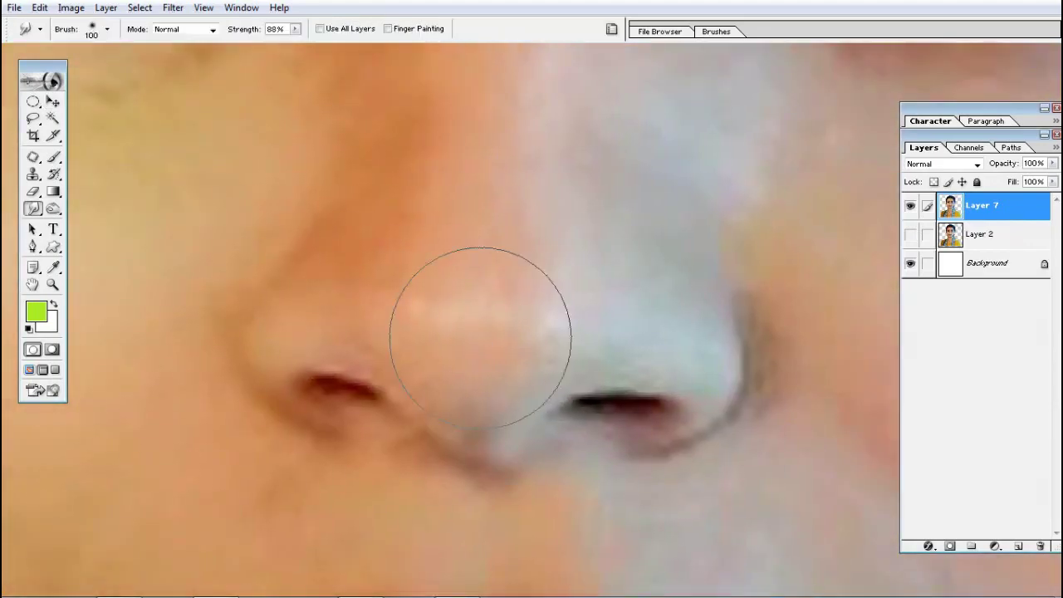
right_click(388, 226)
double_click(601, 304)
text(54)
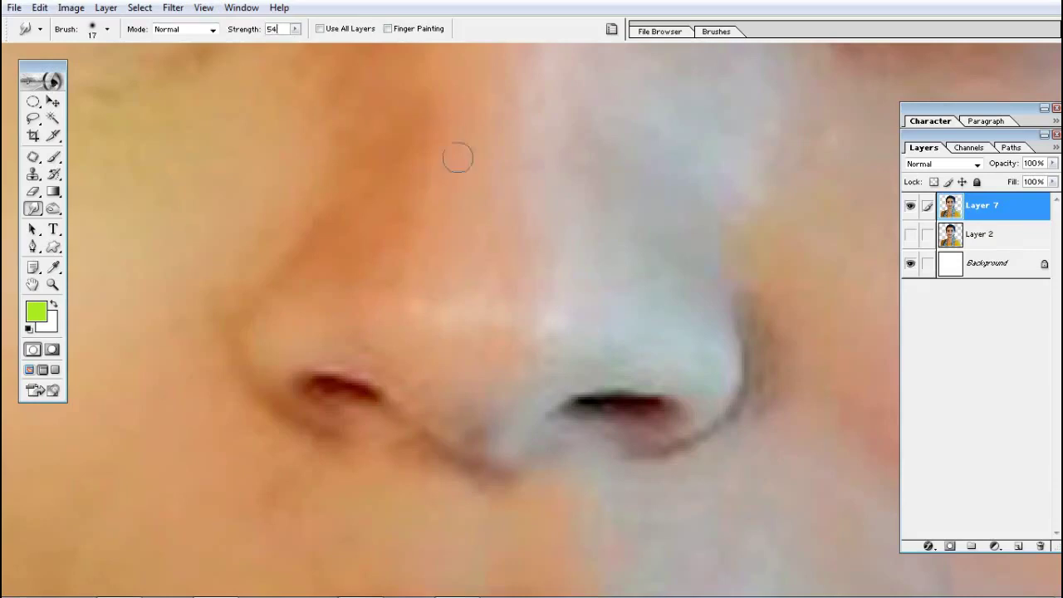
click(442, 363)
click(510, 315)
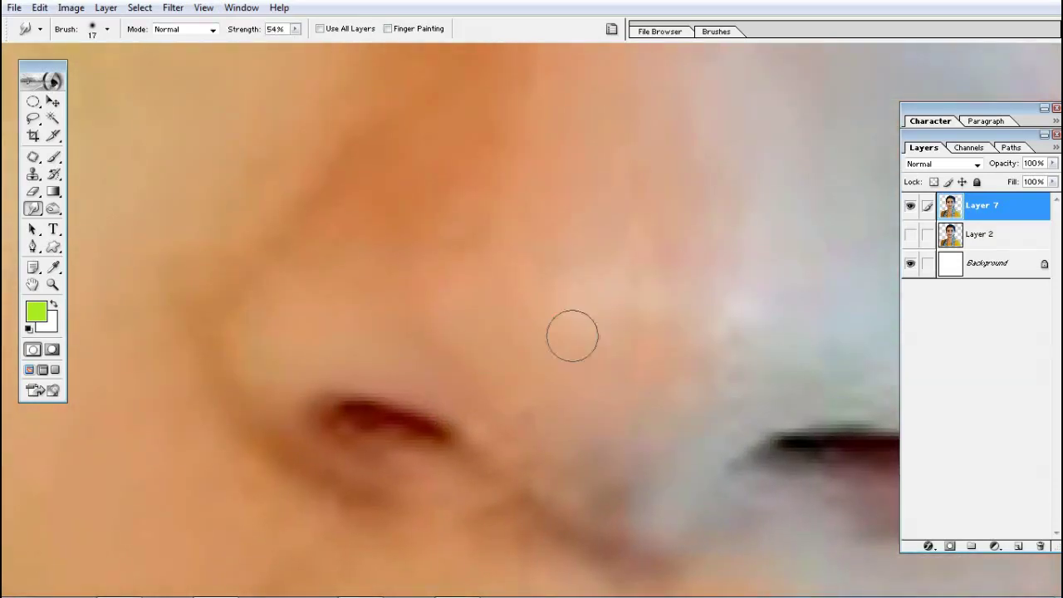
key(x)
mouse_move(601, 306)
mouse_down()
mouse_move(612, 351)
mouse_move(656, 369)
mouse_up()
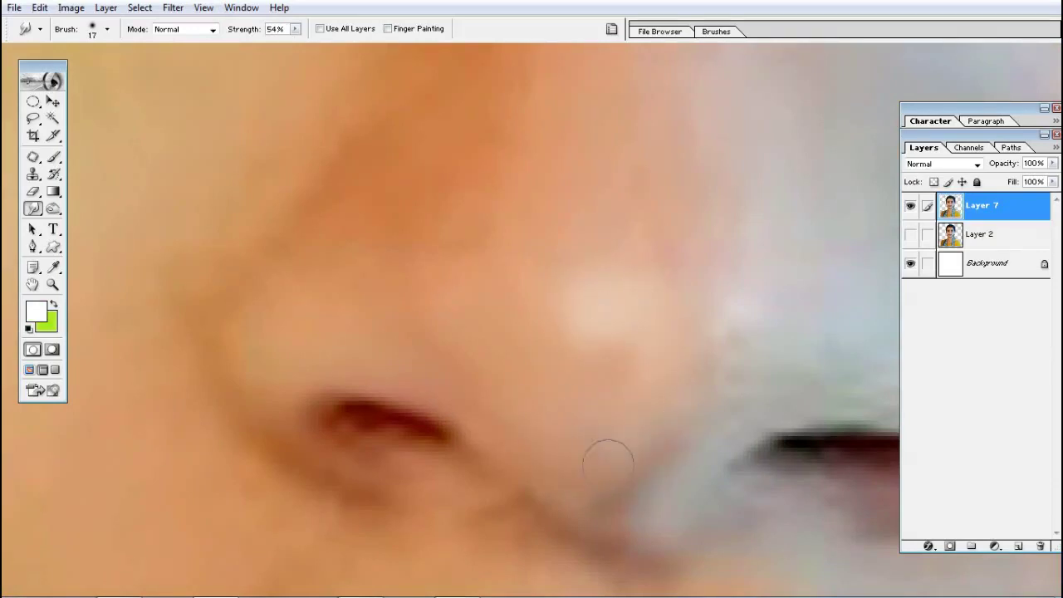
Smudge the nostril edge smooth, pushing its dark edge rightward
scroll(527, 391, left, 5)
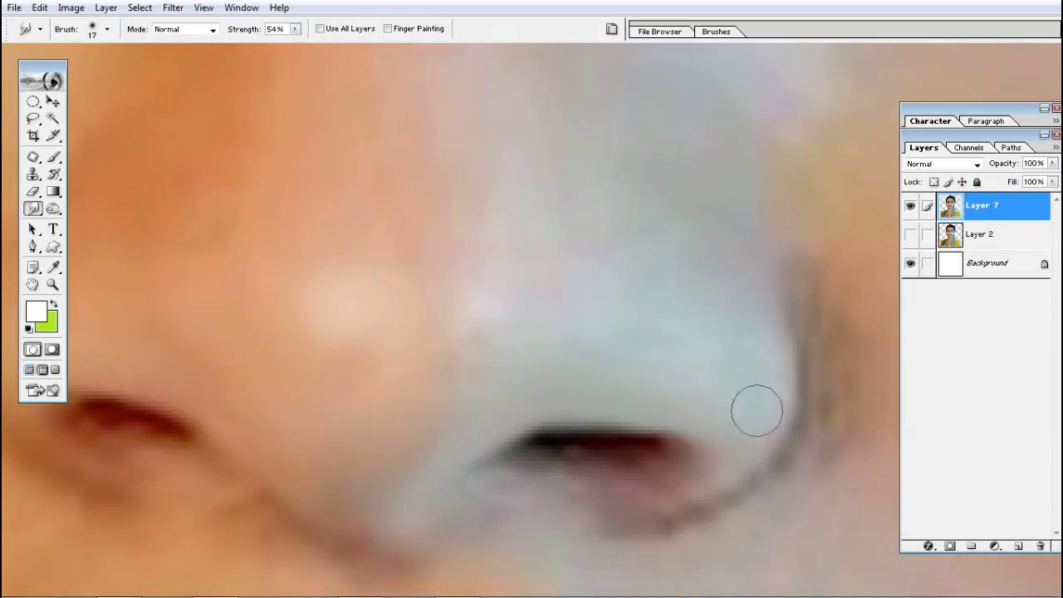
scroll(755, 411, up, 1)
drag(764, 394, 756, 352)
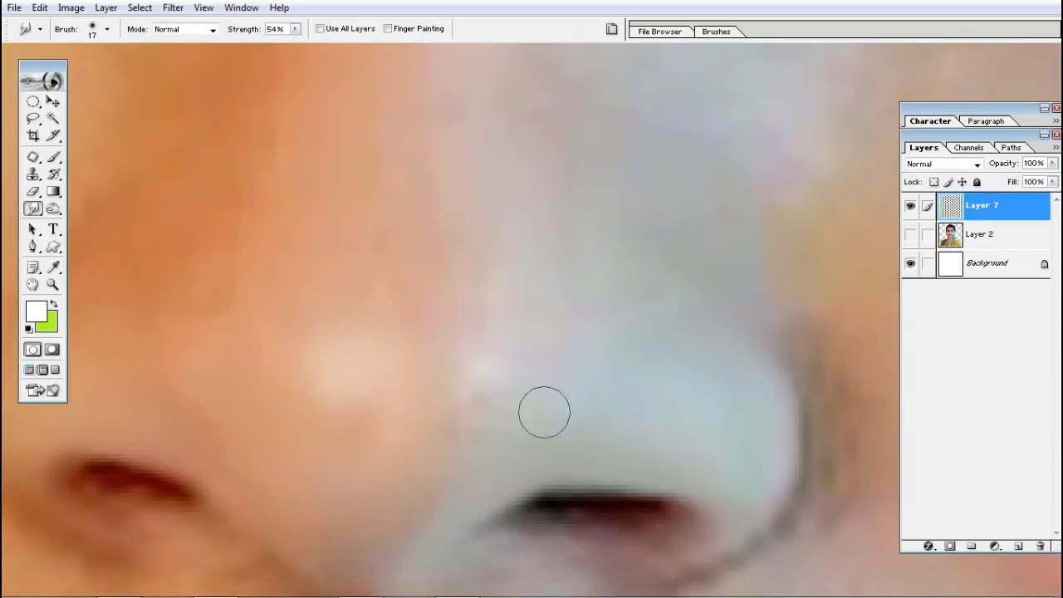
scroll(573, 324, down, 2)
scroll(573, 324, left, 2)
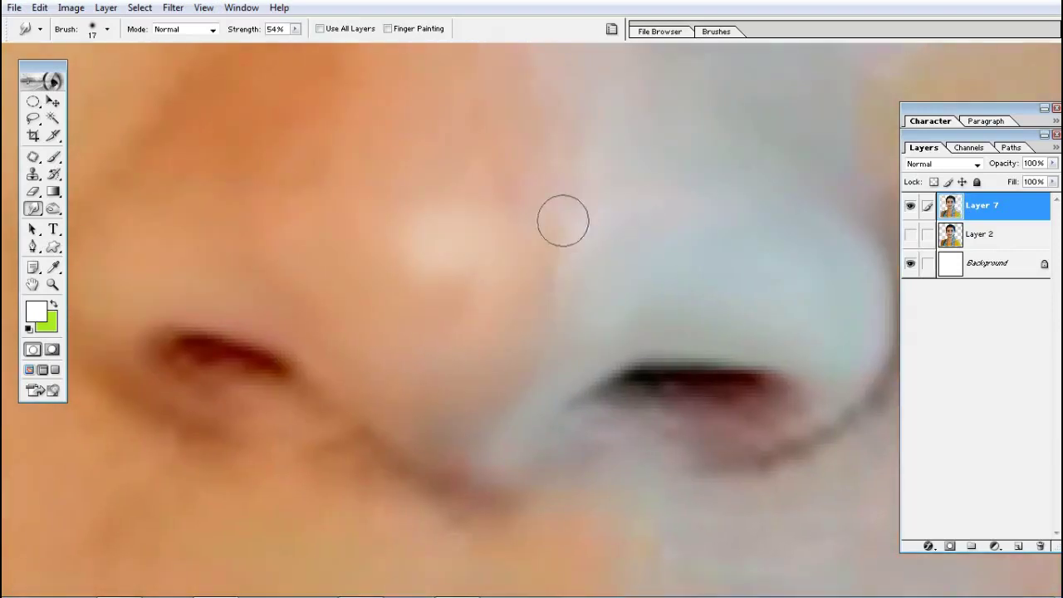
scroll(515, 307, down, 1)
scroll(498, 353, left, 1)
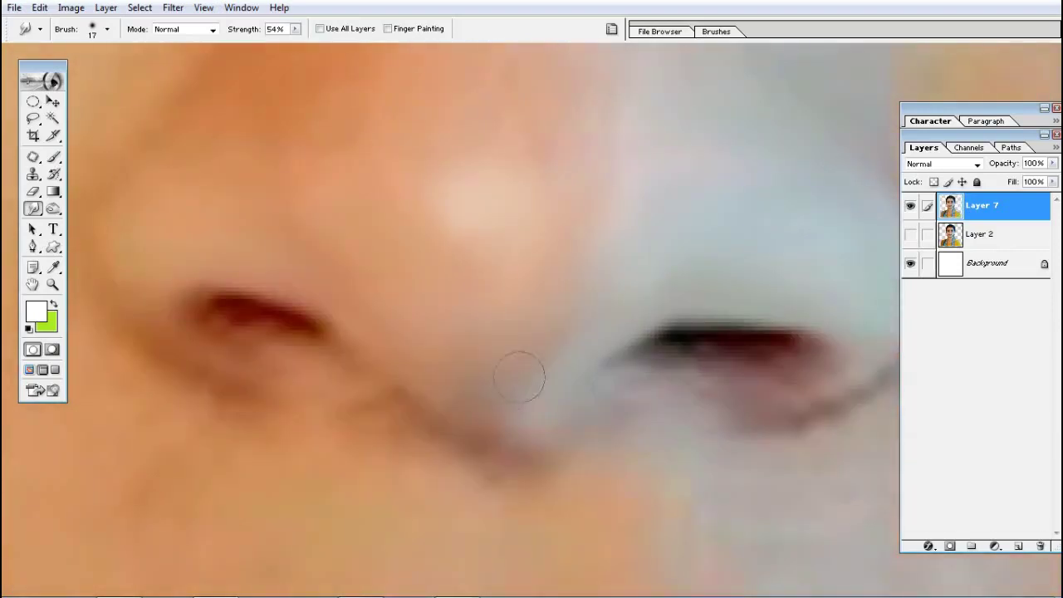
scroll(656, 343, down, 1)
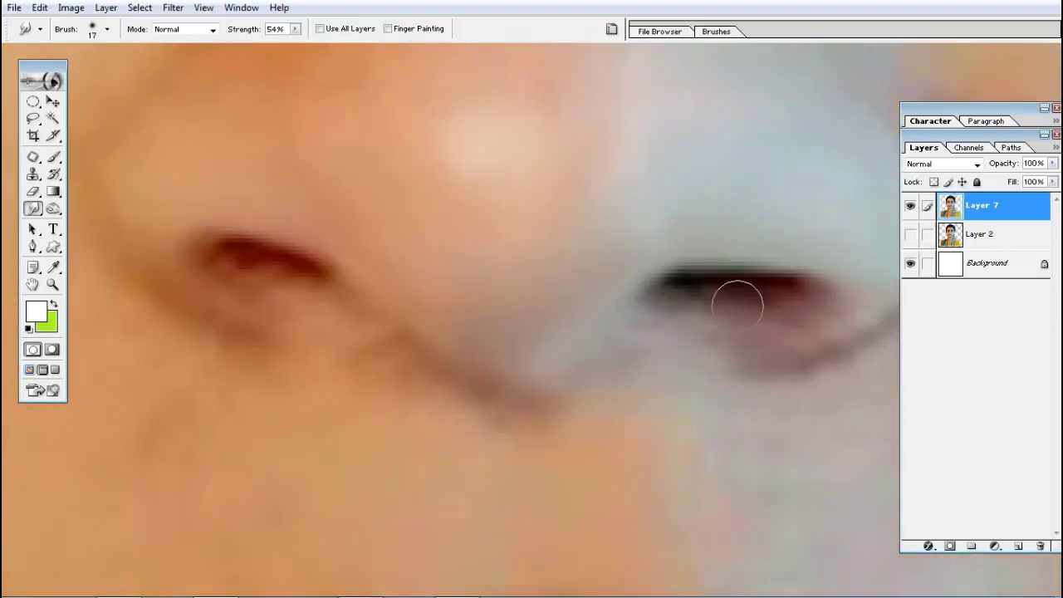
drag(696, 292, 789, 289)
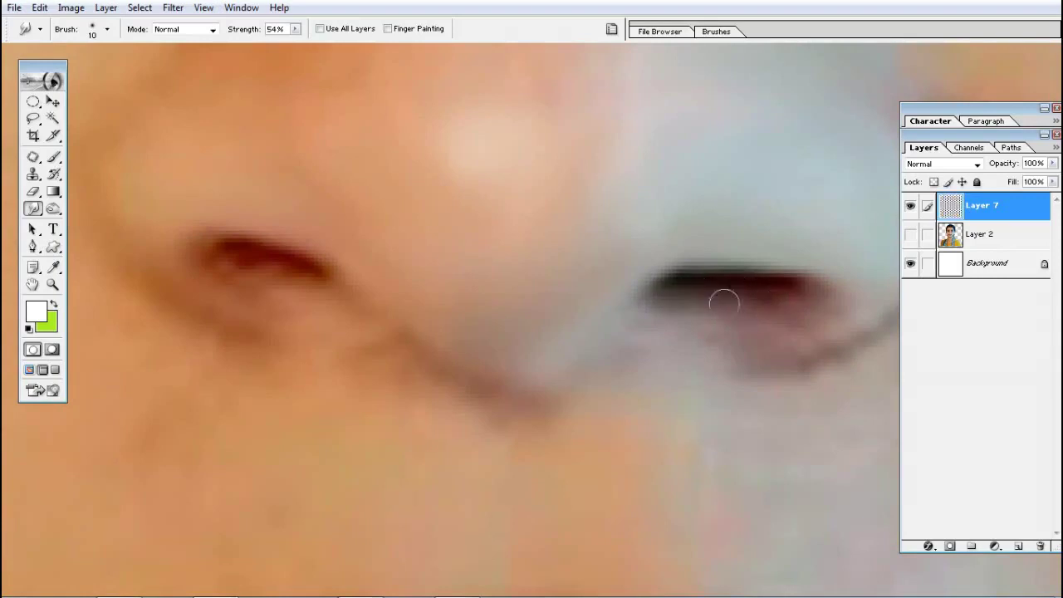
Smooth the right nostril's lower edge and blend the skin beneath it
scroll(724, 302, down, 1)
scroll(723, 303, right, 1)
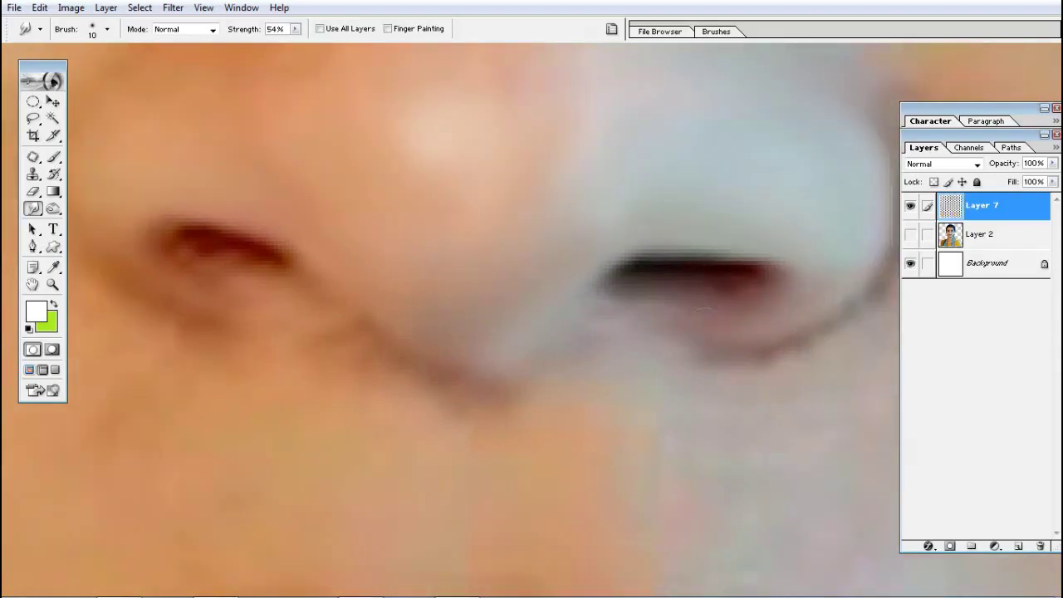
drag(705, 291, 716, 295)
scroll(752, 281, right, 3)
scroll(752, 281, down, 1)
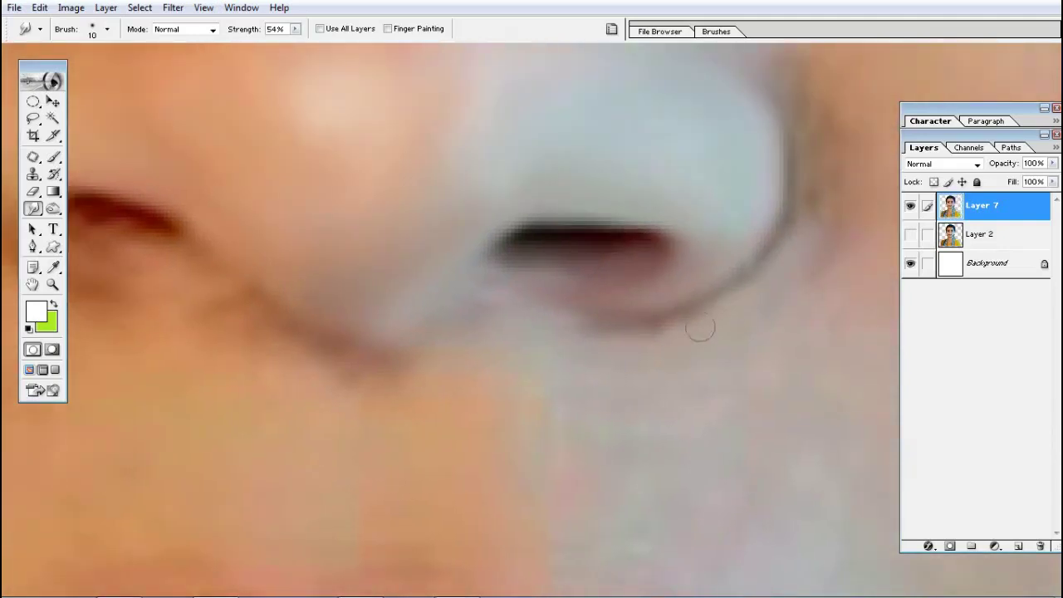
mouse_move(701, 329)
mouse_down()
mouse_move(550, 324)
mouse_move(665, 332)
mouse_up()
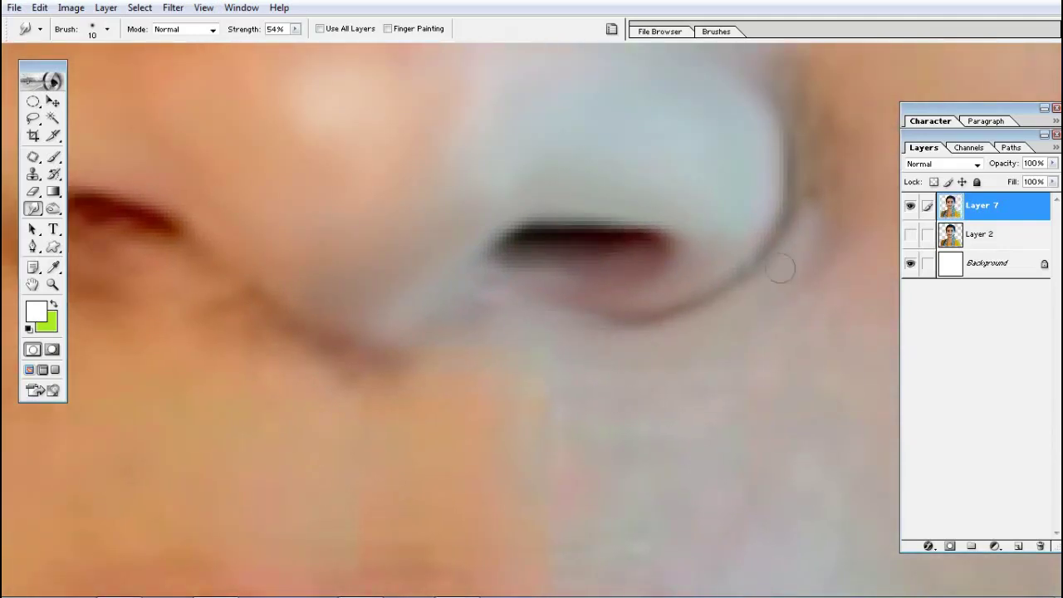
With a larger brush, smudge the crease beside the nostril and the skin below the nose
scroll(780, 268, left, 1)
scroll(780, 267, down, 1)
scroll(463, 335, left, 4)
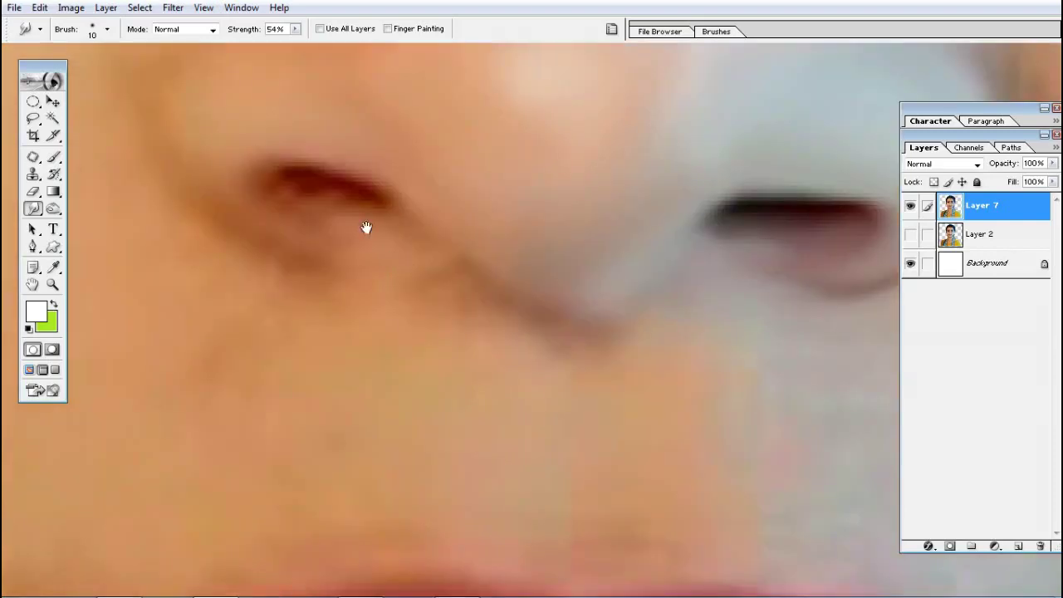
scroll(368, 225, left, 3)
scroll(368, 225, up, 2)
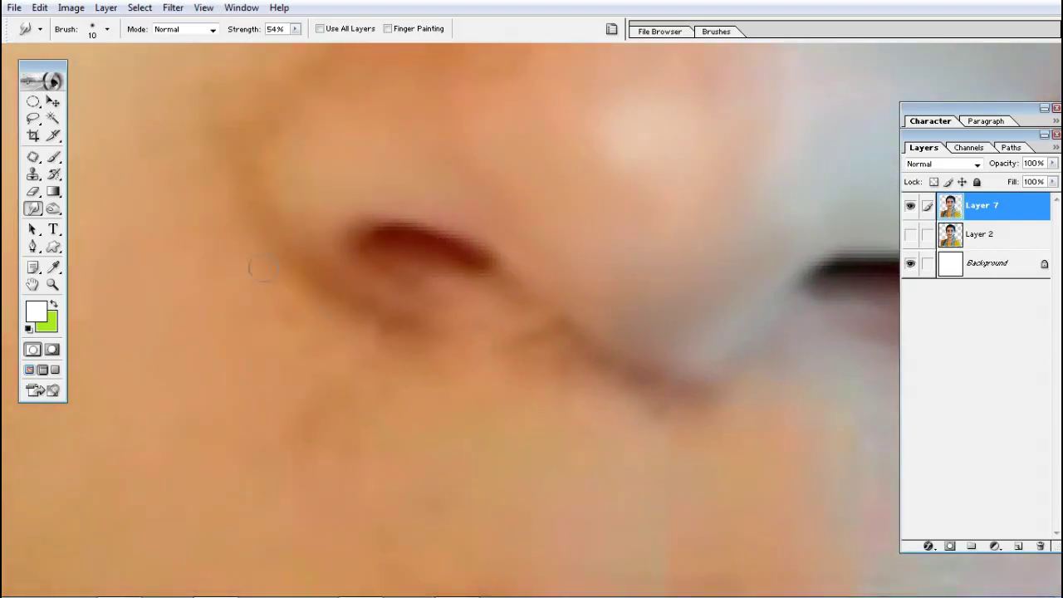
scroll(332, 213, up, 3)
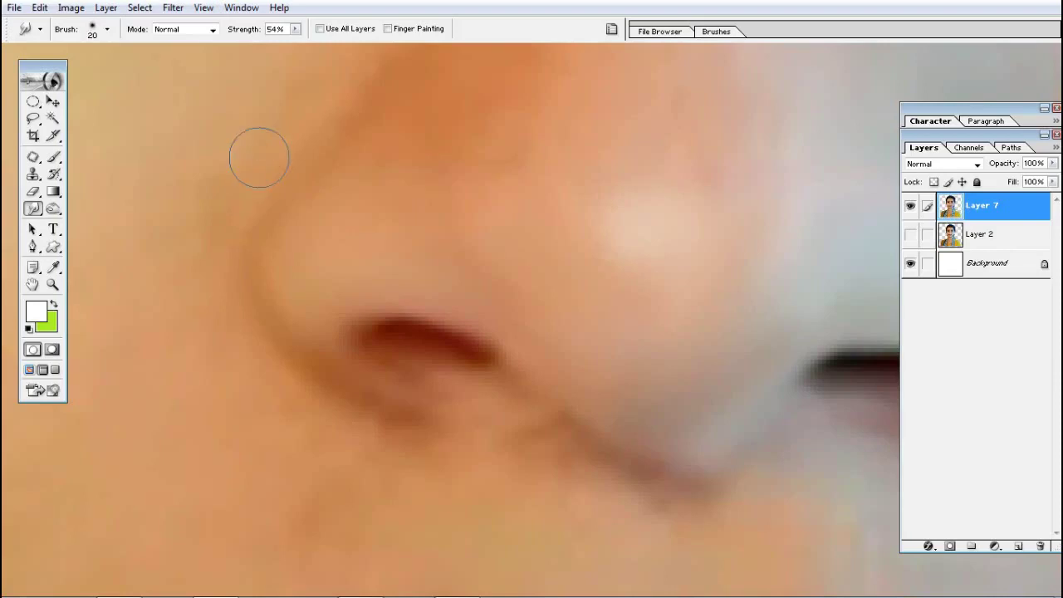
key(bracketright)
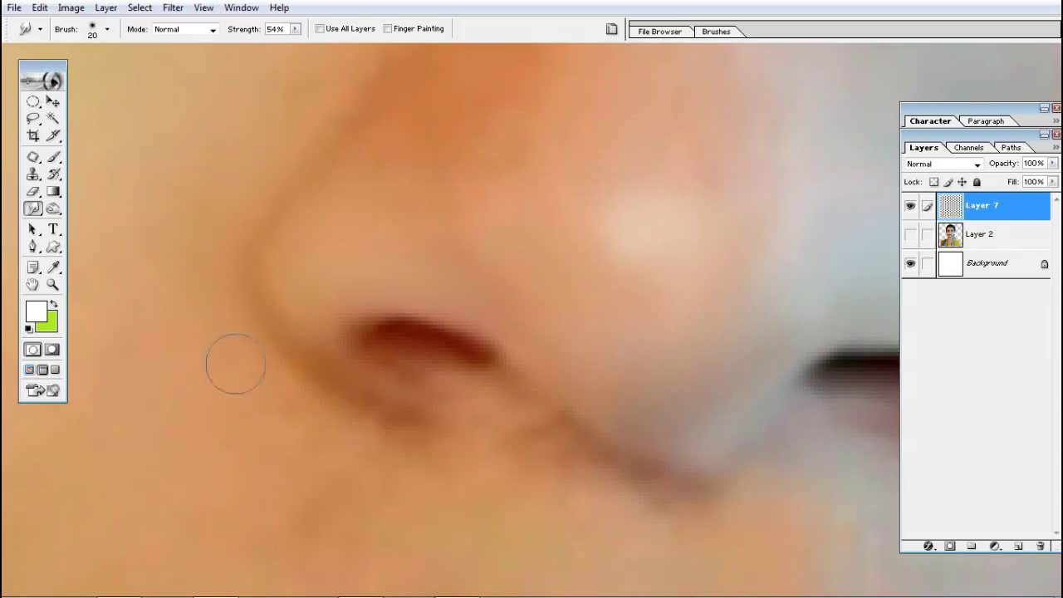
drag(399, 473, 378, 353)
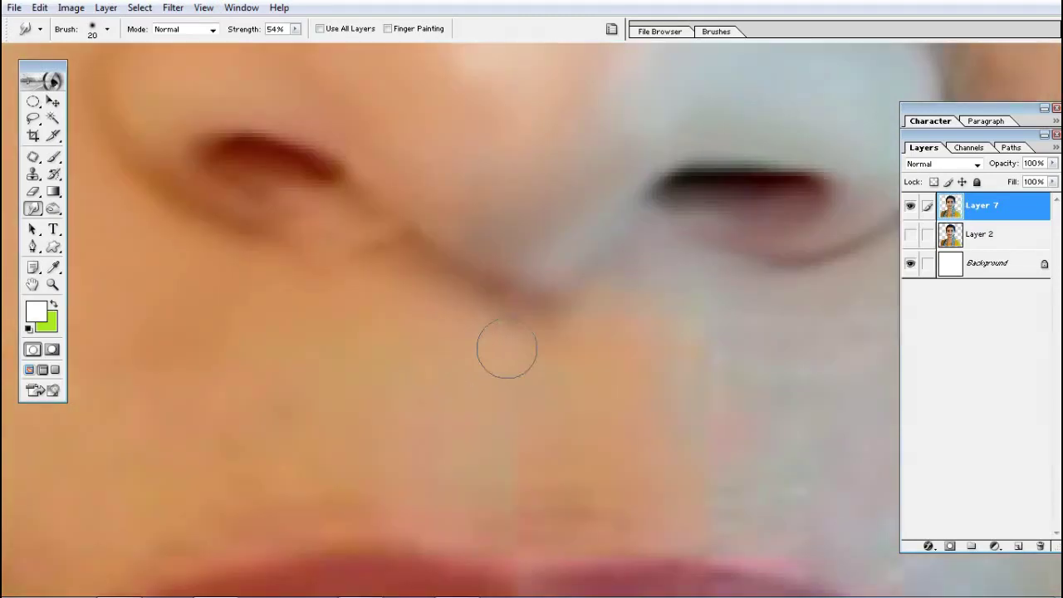
mouse_move(416, 280)
mouse_down()
mouse_move(499, 317)
mouse_move(505, 302)
mouse_move(581, 275)
mouse_move(486, 286)
mouse_up()
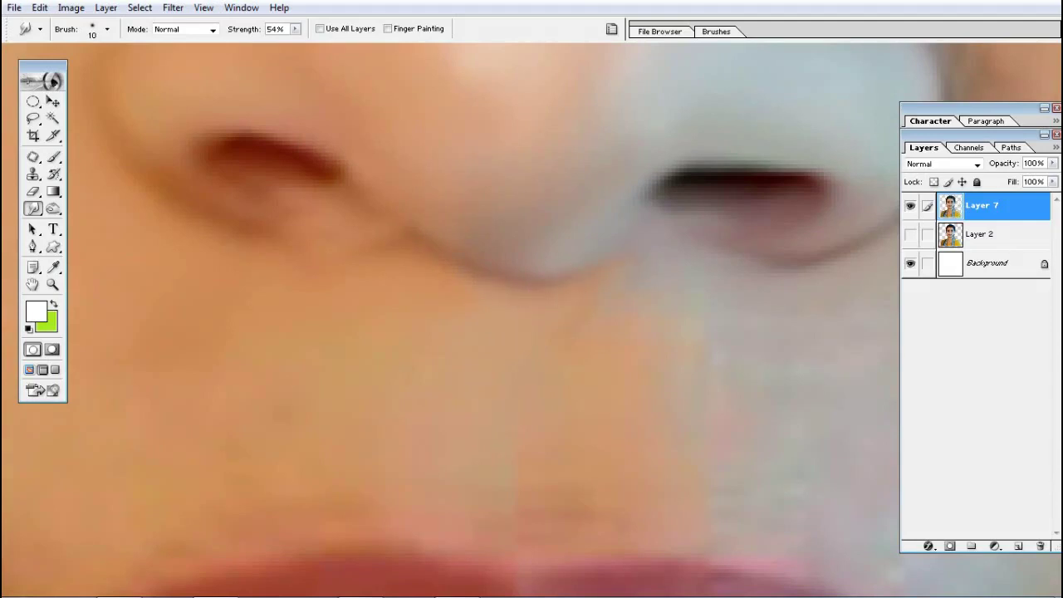
drag(602, 272, 594, 320)
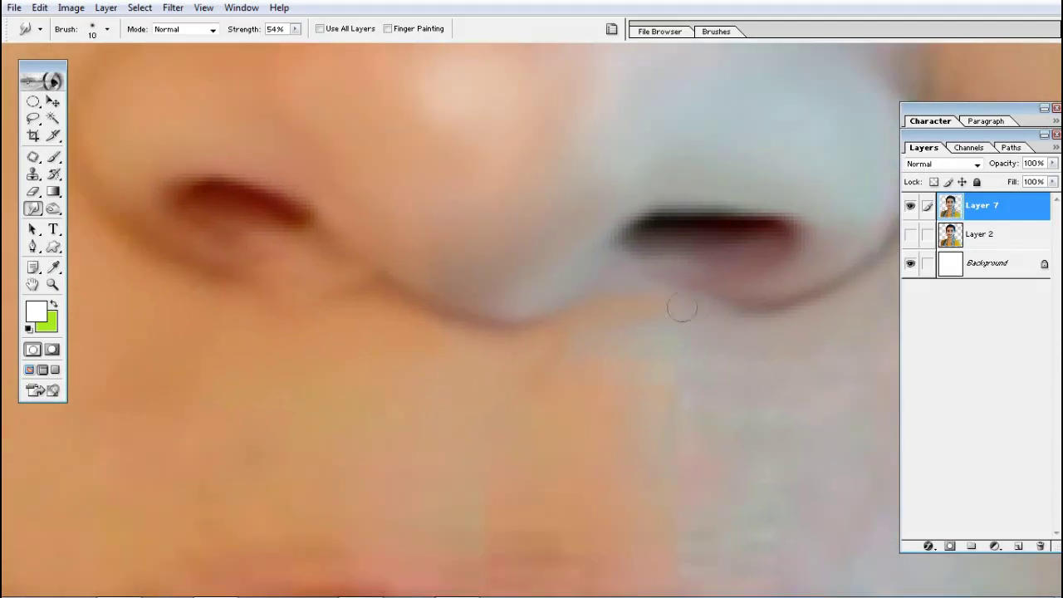
key(bracketright)
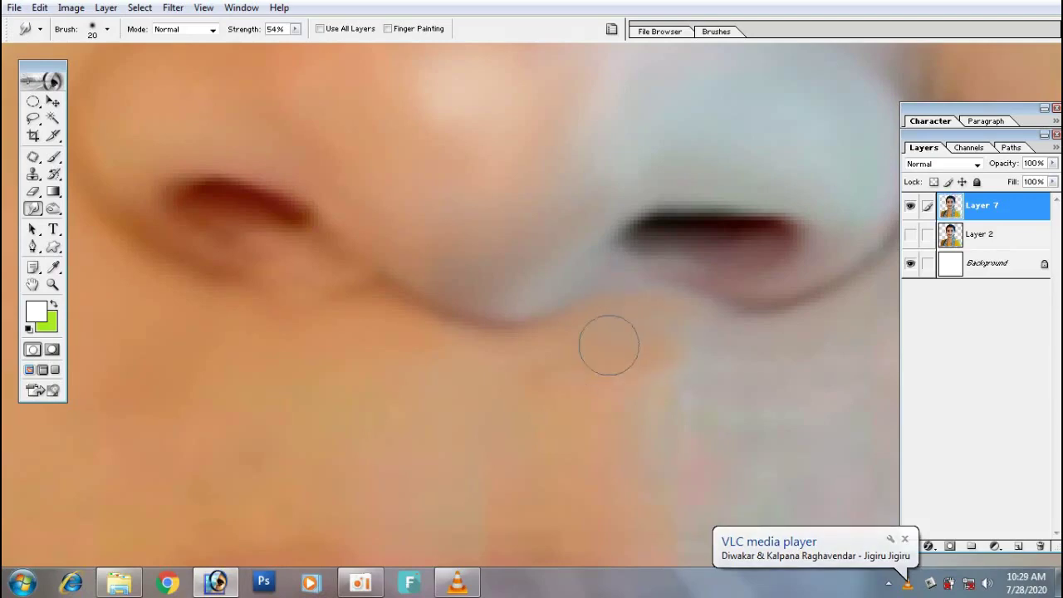
mouse_move(689, 361)
mouse_down()
mouse_move(492, 301)
mouse_move(387, 284)
mouse_up()
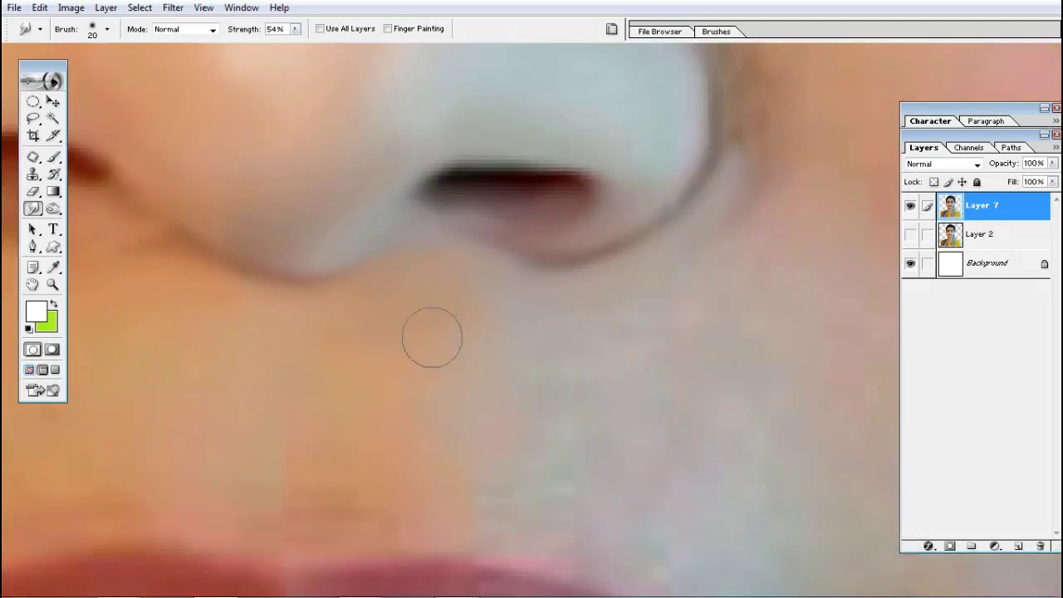
alt+click(536, 279)
Smudge the left nostril's dark lower edge along the crease with a 10-pixel brush
alt+click(506, 280)
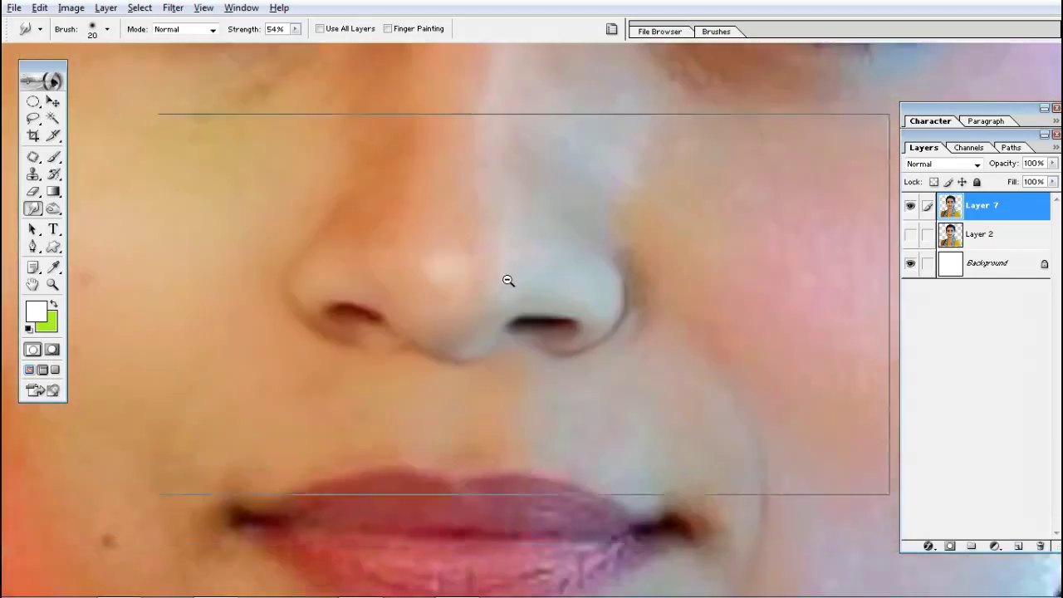
alt+click(636, 352)
drag(438, 344, 562, 468)
ctrl+click(559, 419)
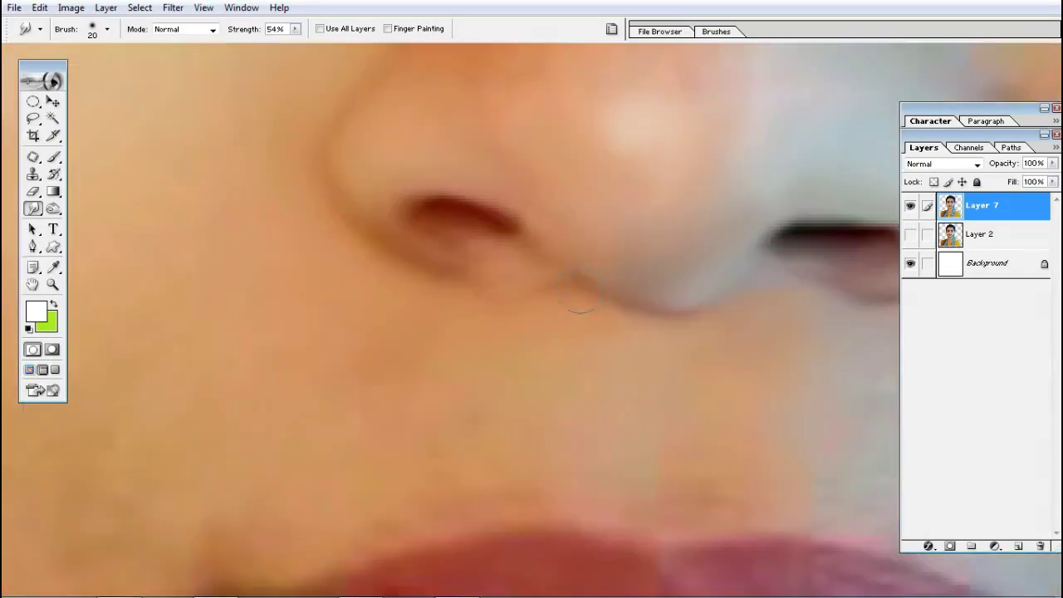
drag(512, 235, 548, 266)
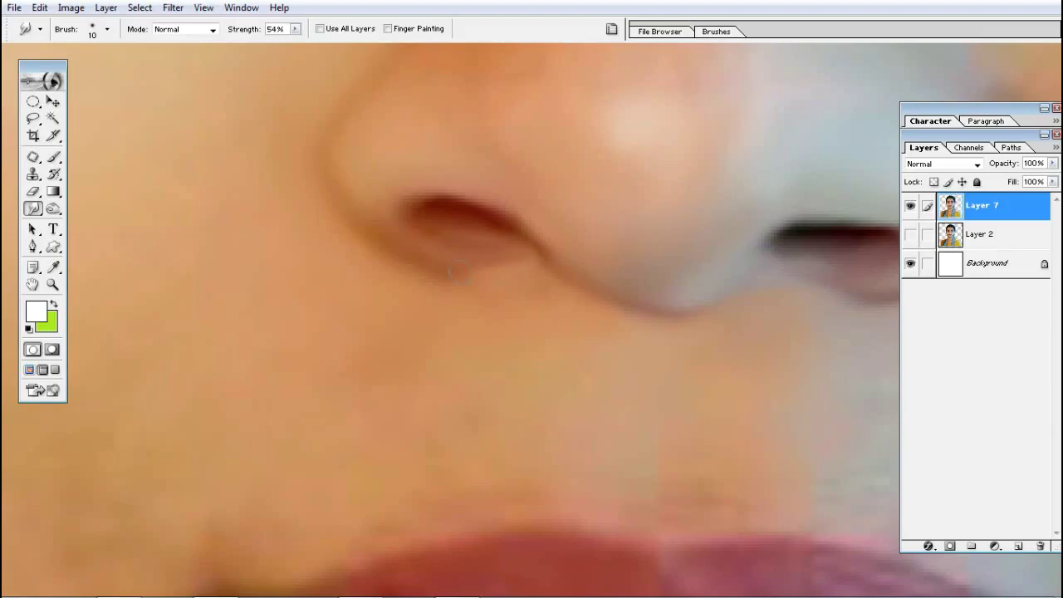
drag(480, 268, 540, 264)
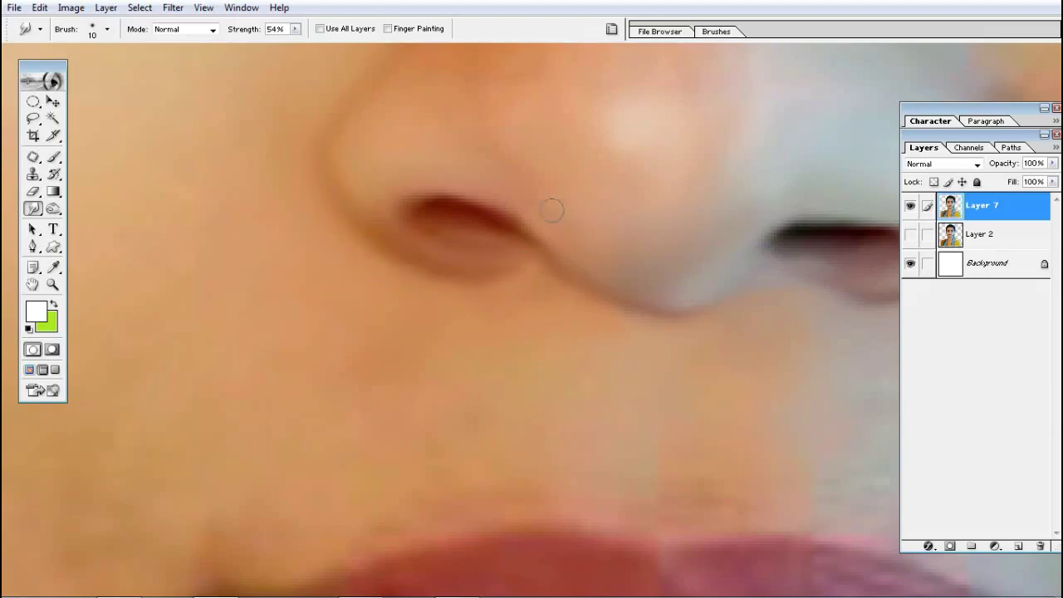
key(ctrl+minus)
key(ctrl+minus)
key(ctrl+minus)
key(ctrl+minus)
key(ctrl+plus)
key(ctrl+plus)
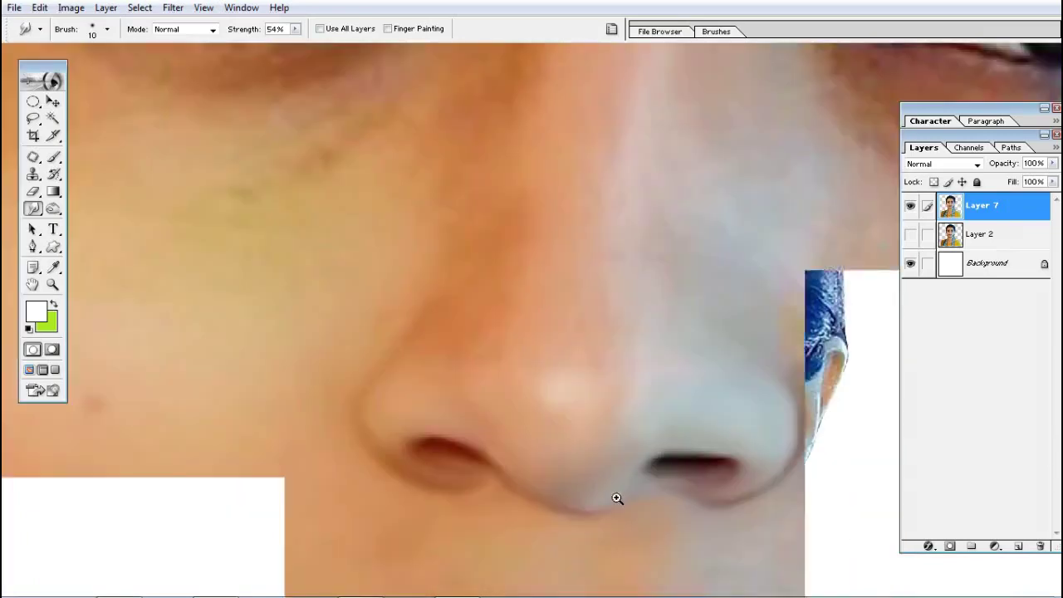
key(ctrl+plus)
key(ctrl+plus)
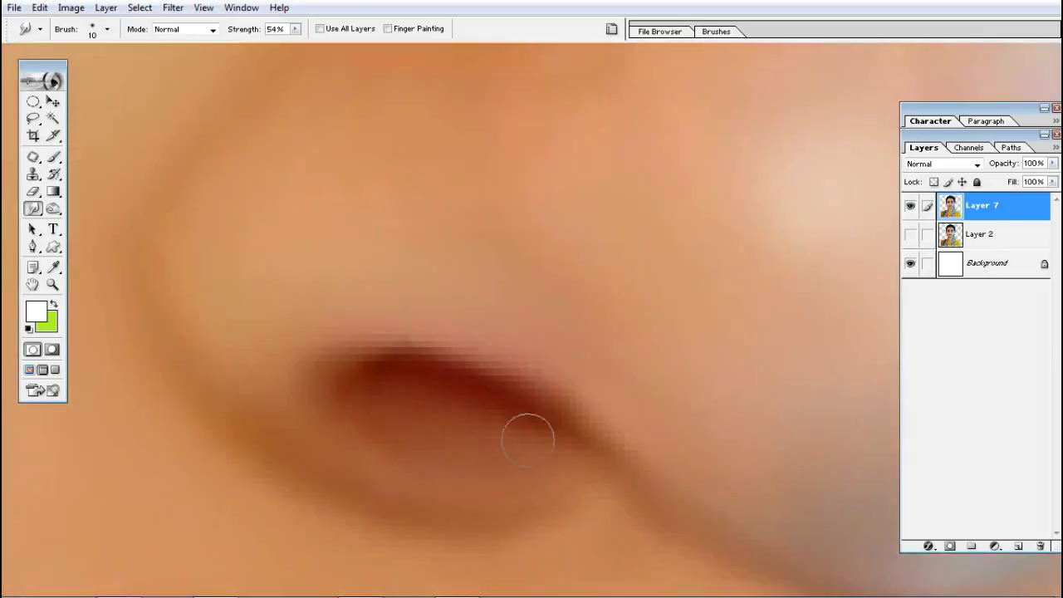
ctrl+alt+click(635, 218)
ctrl+alt+click(634, 219)
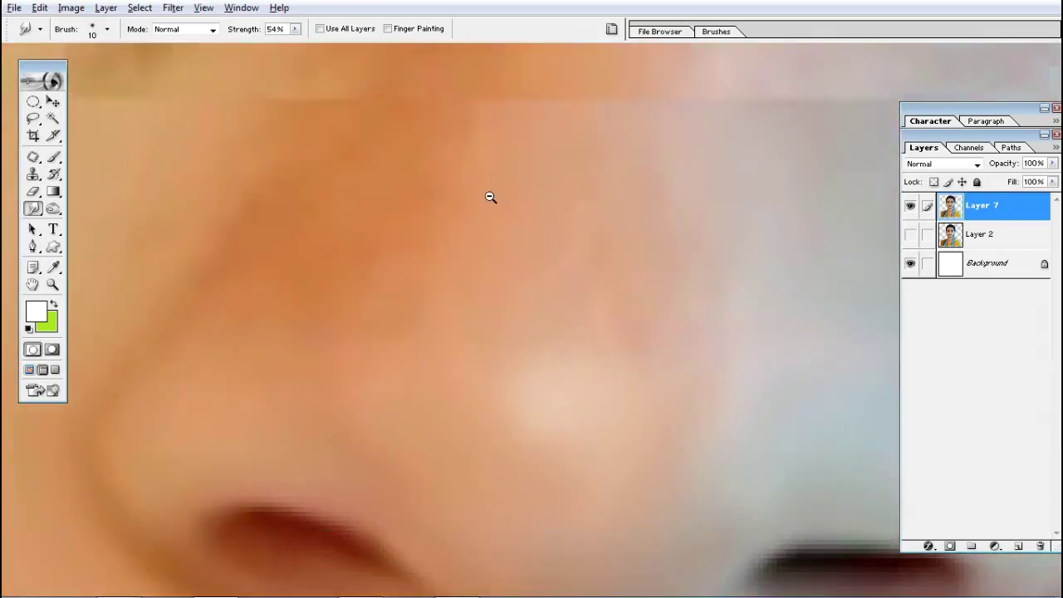
Soften the light streak down the nose bridge with the 30-pixel, 62% Smudge brush
ctrl+alt+click(576, 242)
ctrl+click(601, 323)
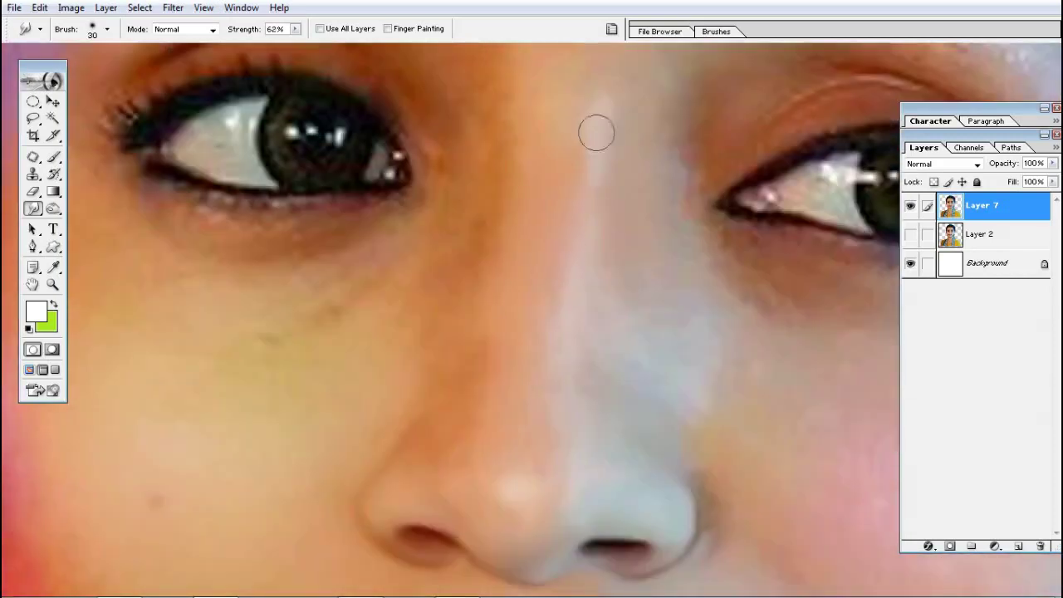
drag(595, 130, 572, 208)
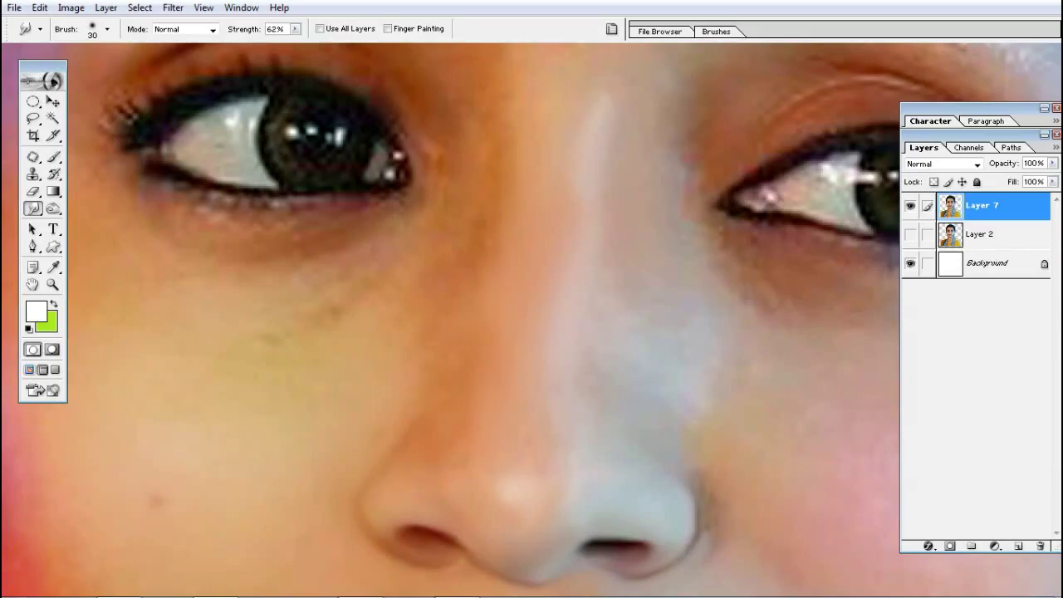
drag(581, 434, 543, 441)
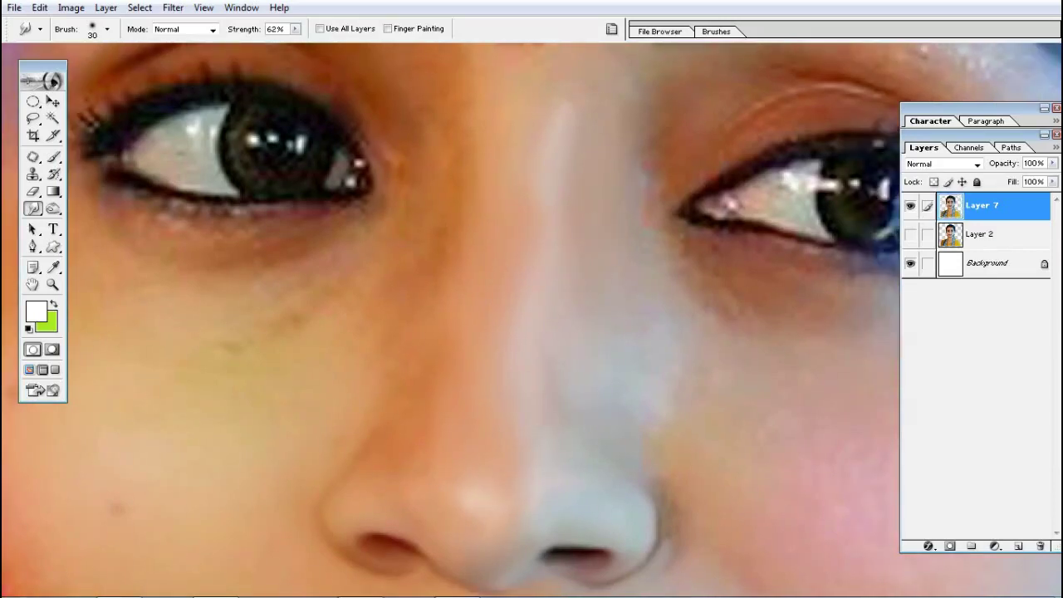
Smooth the skin along the left side of the nose from tip toward bridge
drag(714, 361, 606, 241)
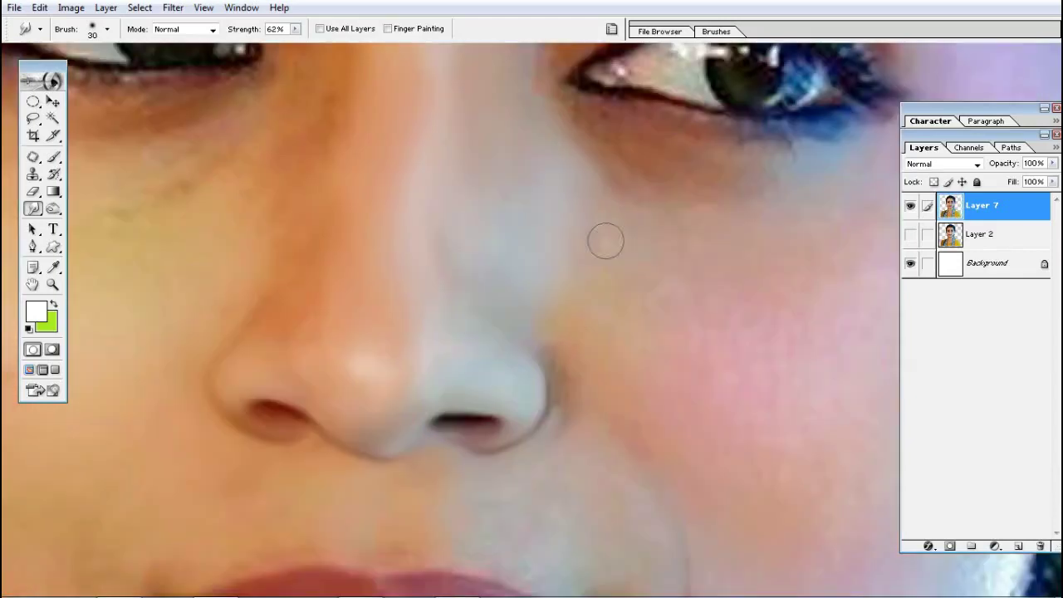
drag(574, 345, 637, 309)
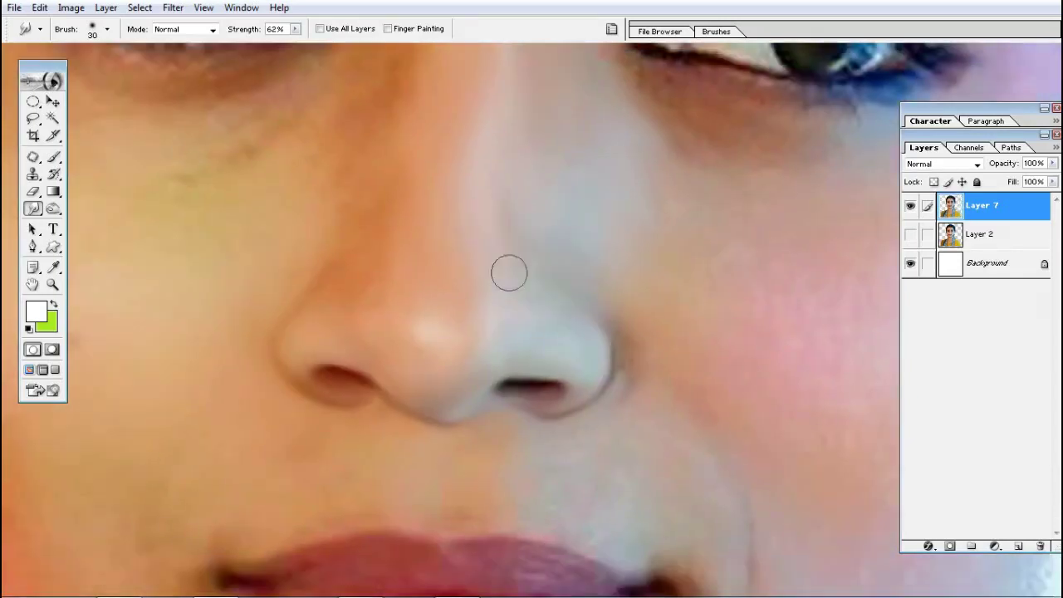
drag(605, 268, 725, 308)
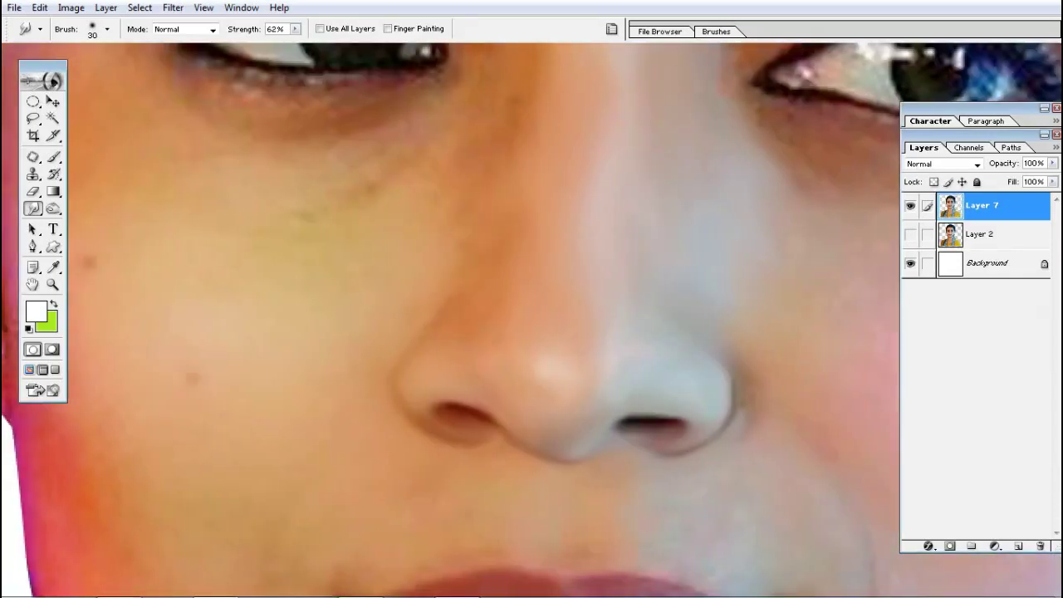
drag(423, 373, 458, 332)
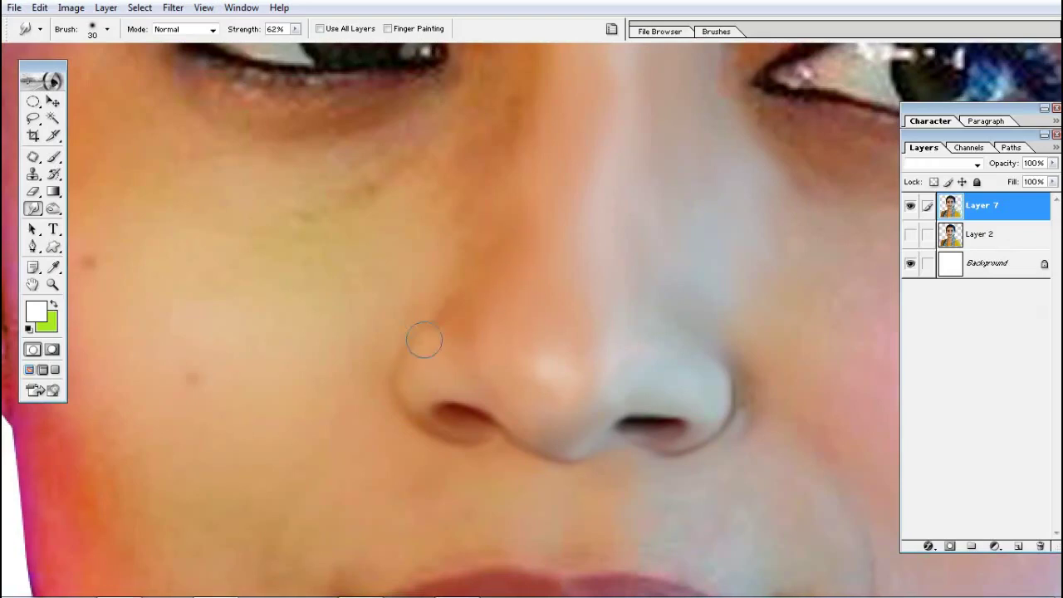
drag(508, 375, 526, 410)
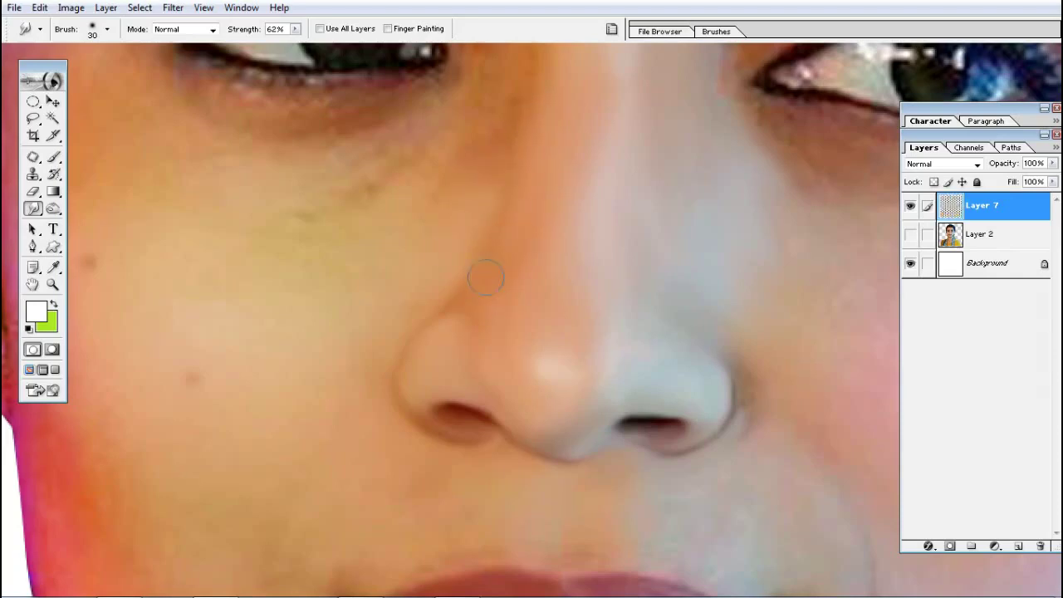
scroll(536, 137, up, 3)
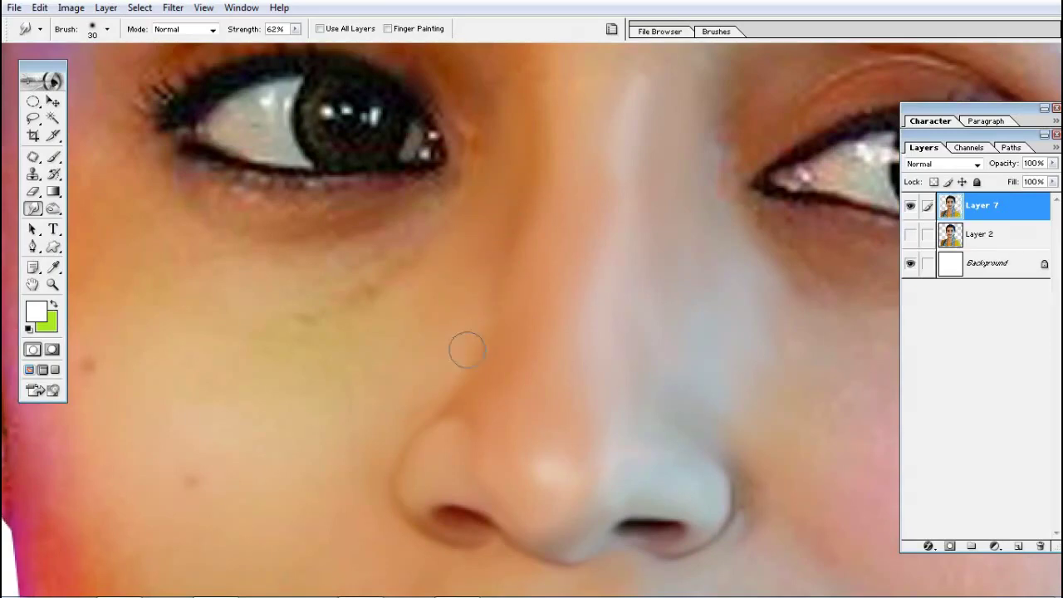
key(ctrl+minus)
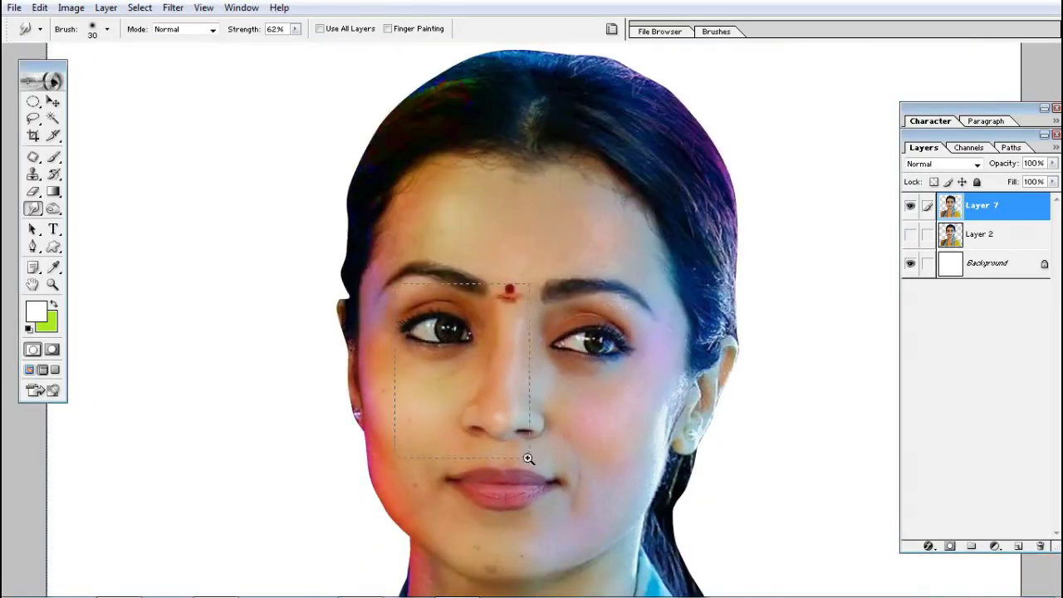
Enlarge the smudge brush and smooth the dark cheek blemishes down toward the lips
click(522, 399)
click(523, 399)
click(441, 360)
key(bracketright)
key(bracketright)
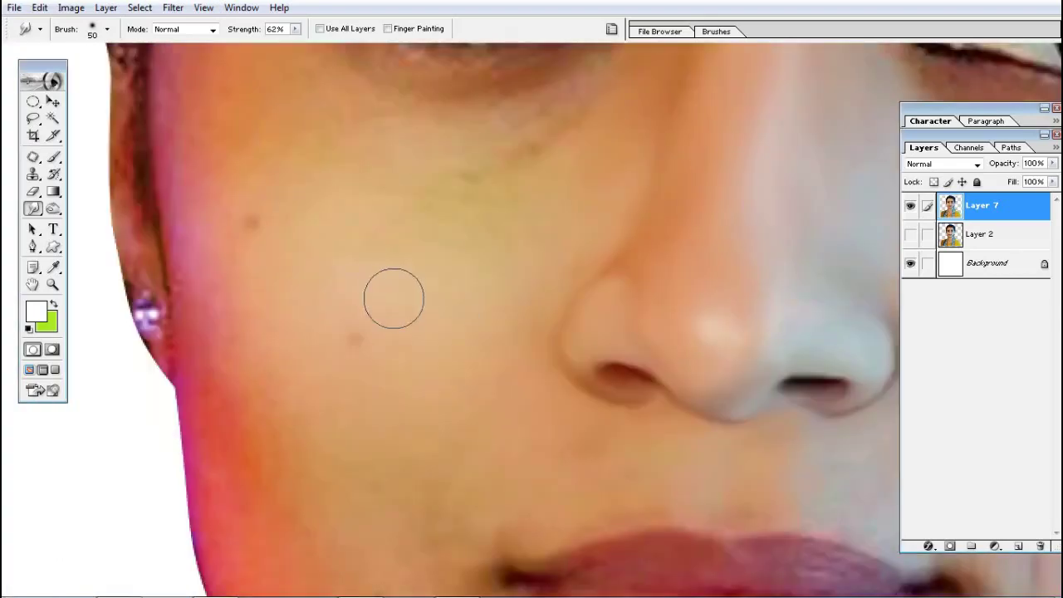
drag(453, 200, 569, 130)
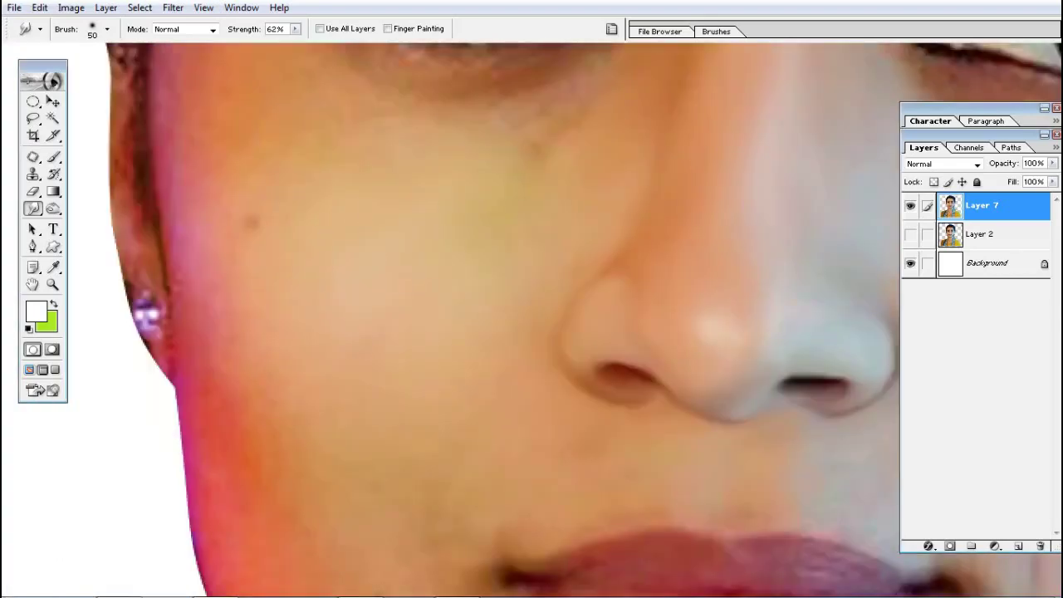
drag(548, 230, 466, 236)
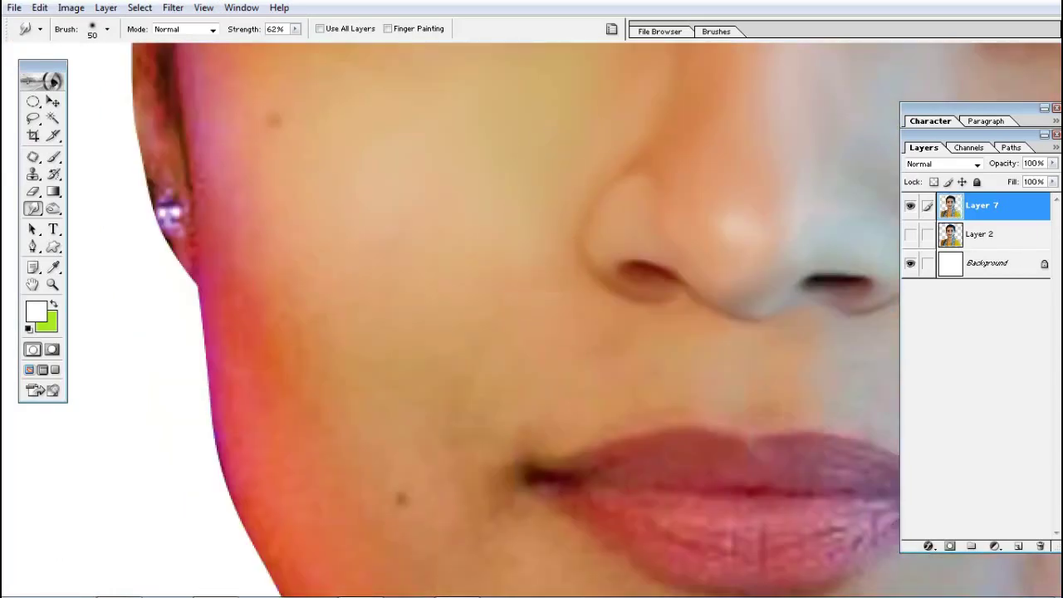
drag(521, 330, 600, 368)
Smooth the jawline edge beside the lips
scroll(434, 290, up, 2)
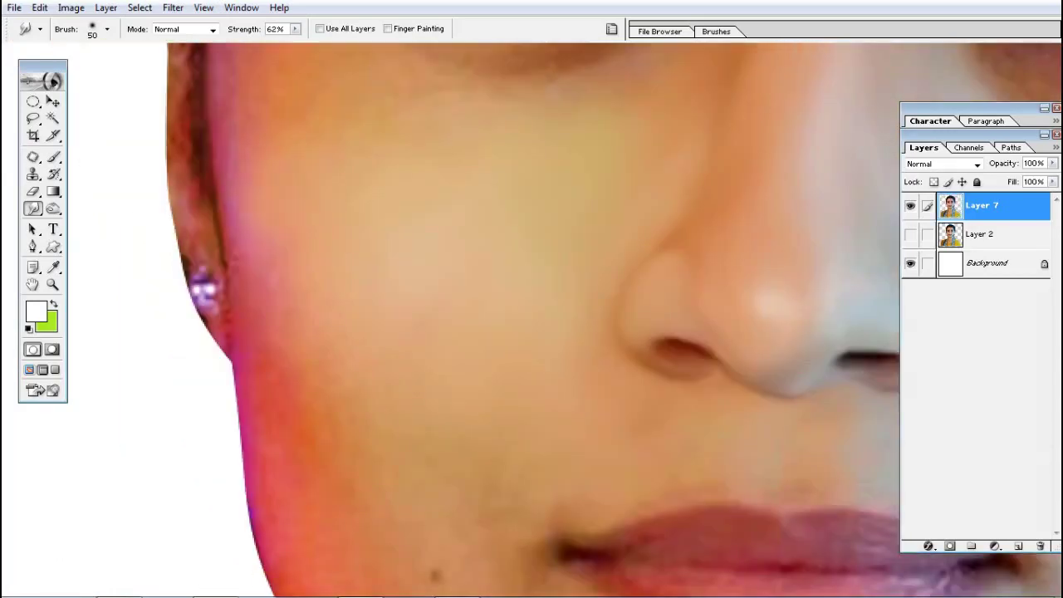
drag(332, 391, 380, 230)
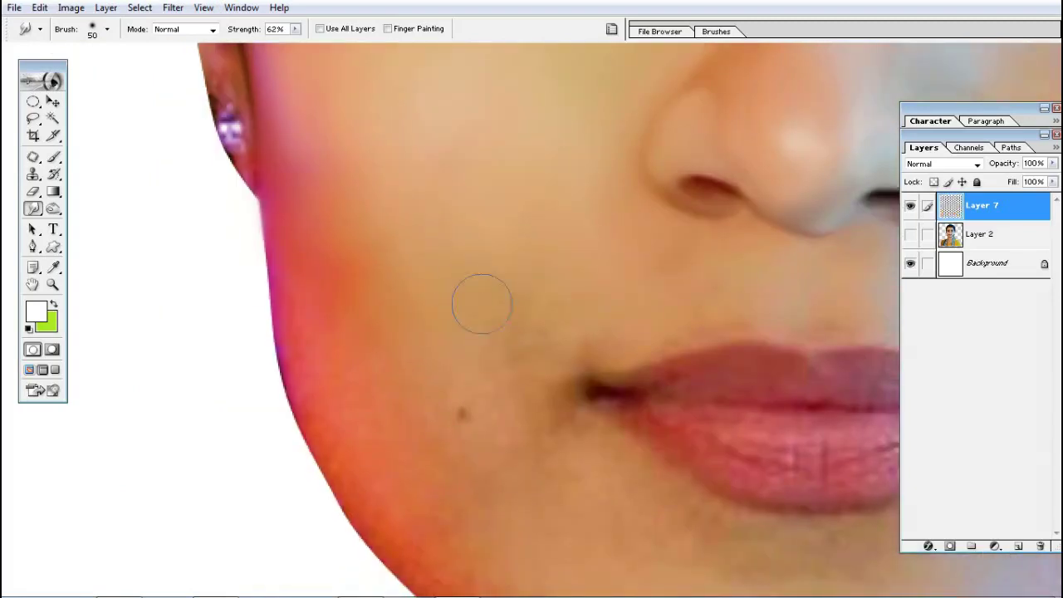
drag(314, 311, 333, 251)
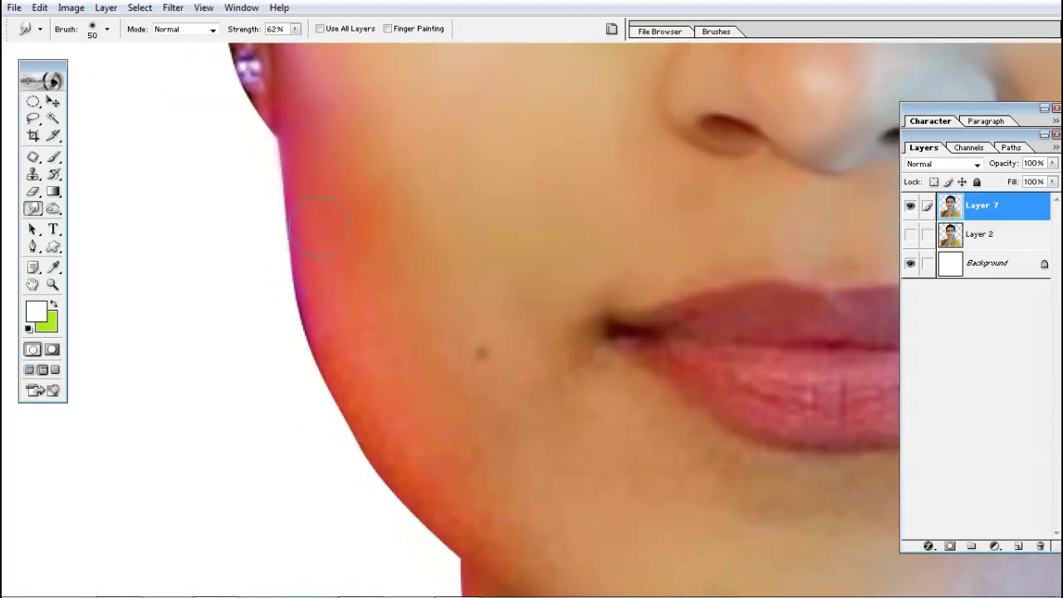
drag(358, 361, 361, 299)
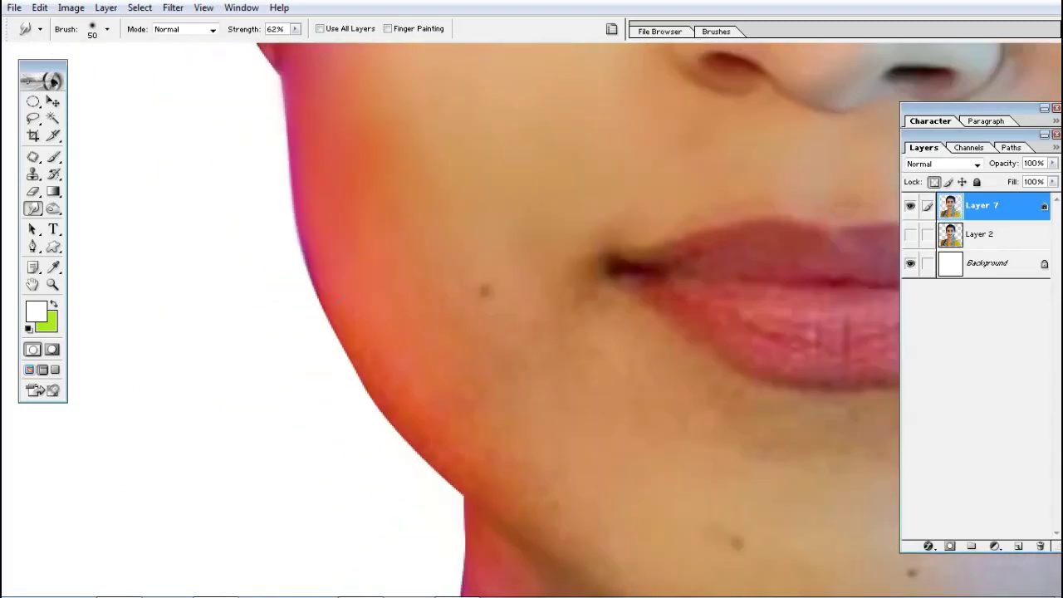
drag(315, 180, 331, 226)
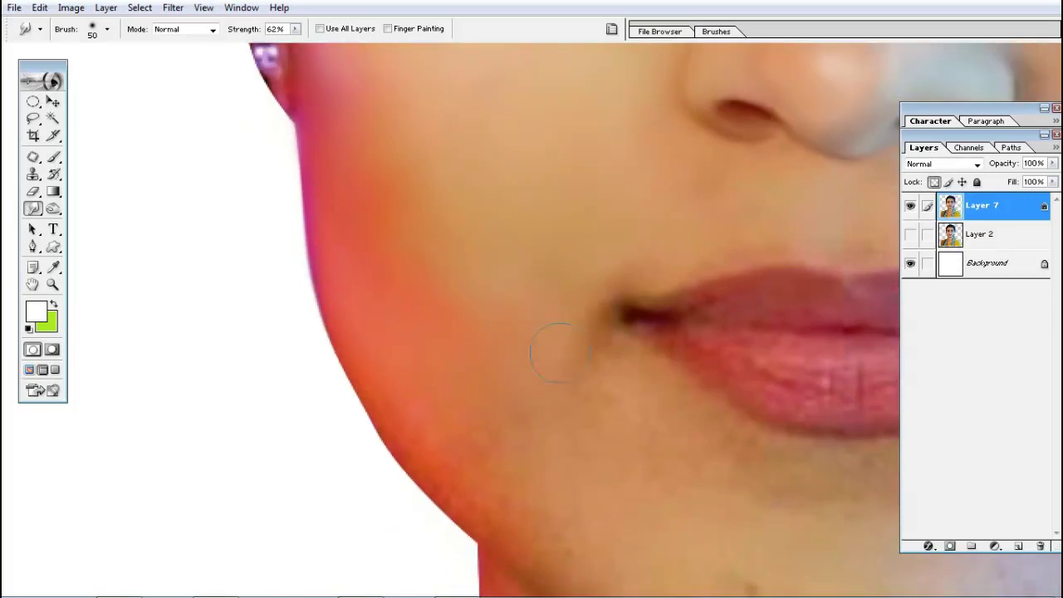
drag(559, 373, 546, 290)
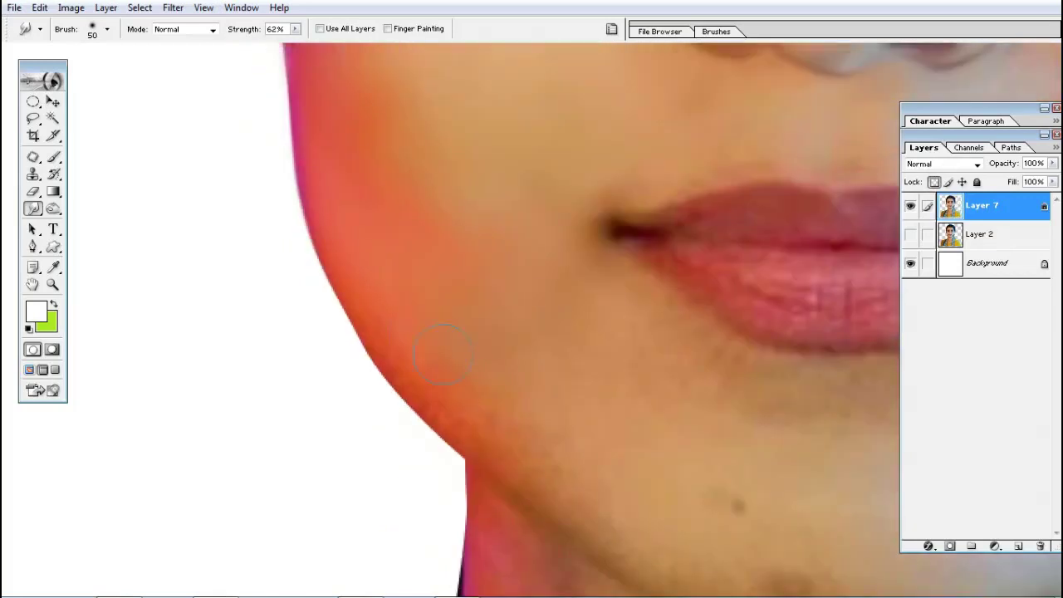
drag(406, 352, 510, 416)
Blend the cheek skin tones below the eye
drag(497, 232, 465, 392)
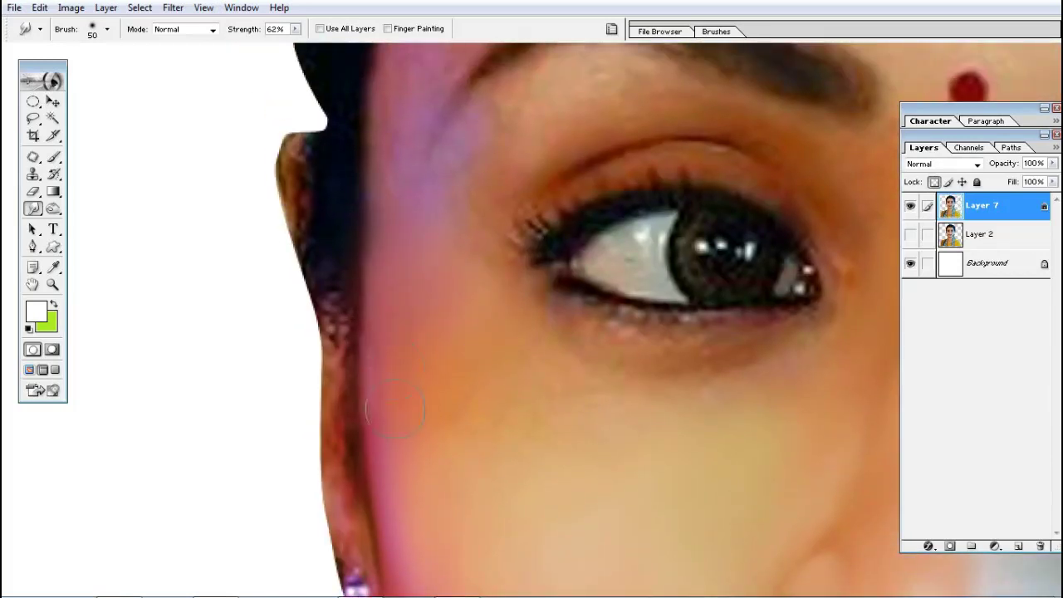
drag(395, 409, 470, 418)
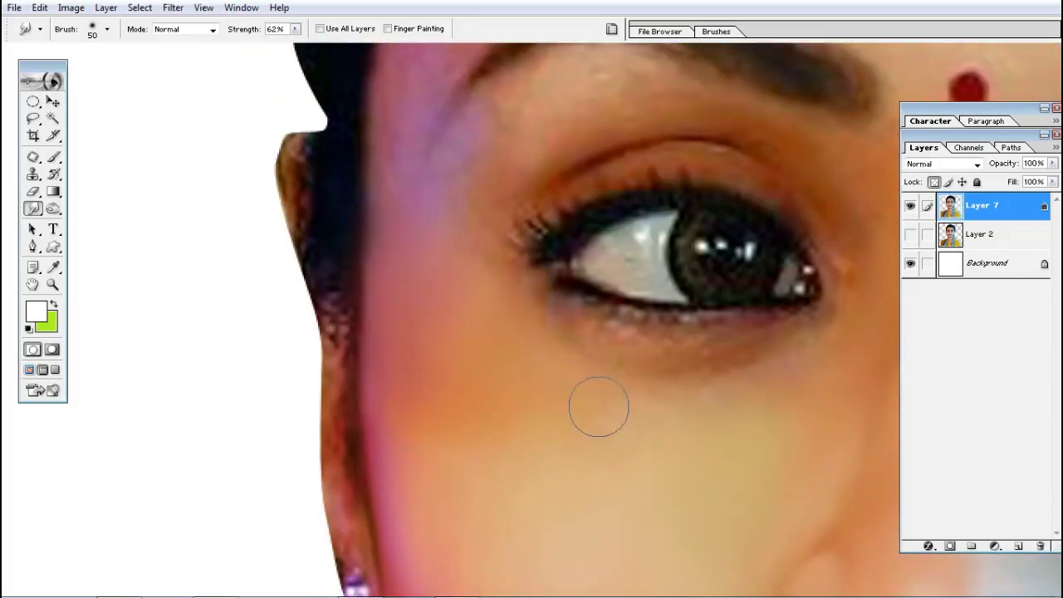
drag(598, 408, 474, 333)
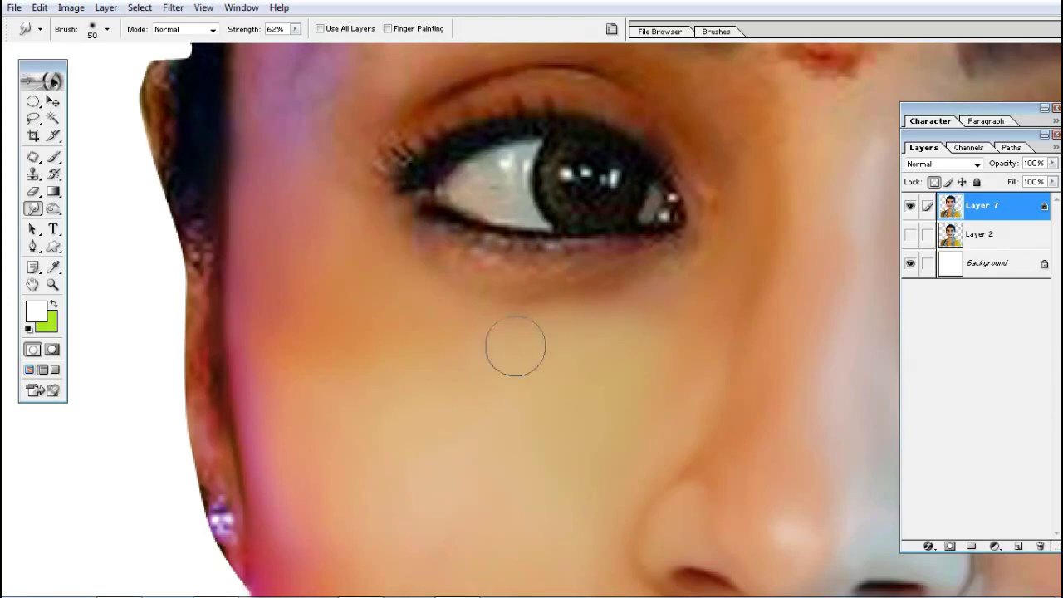
mouse_move(859, 130)
mouse_down()
mouse_move(659, 304)
mouse_move(536, 354)
mouse_up()
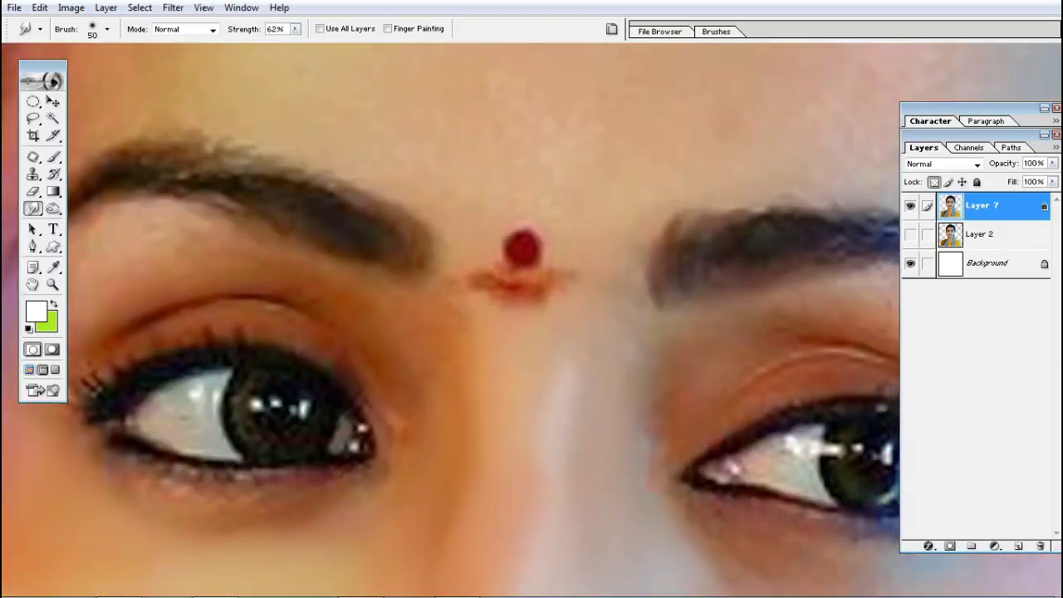
drag(770, 251, 553, 110)
drag(555, 503, 541, 241)
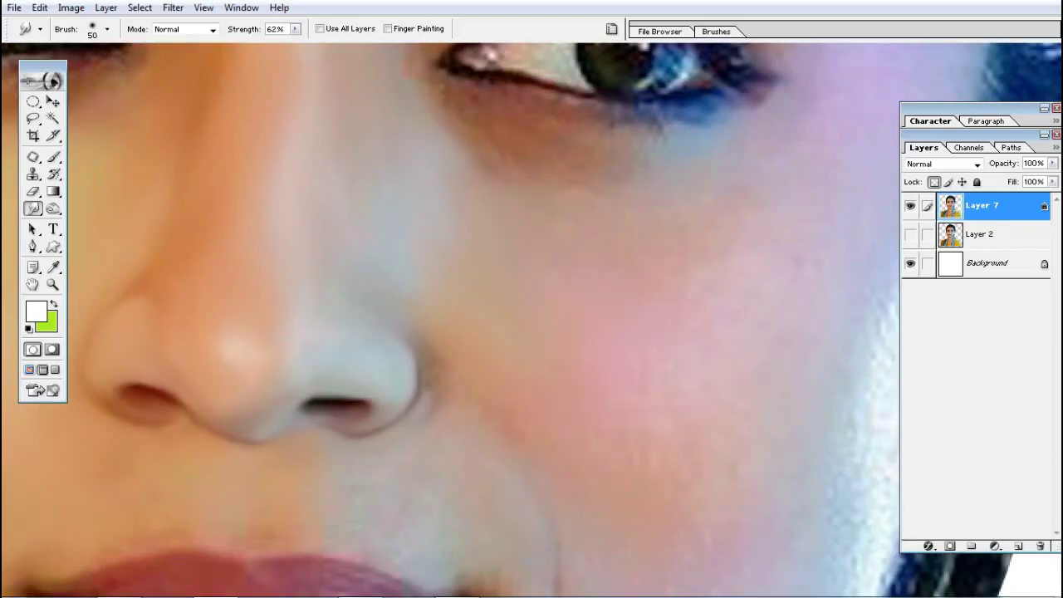
drag(629, 304, 529, 209)
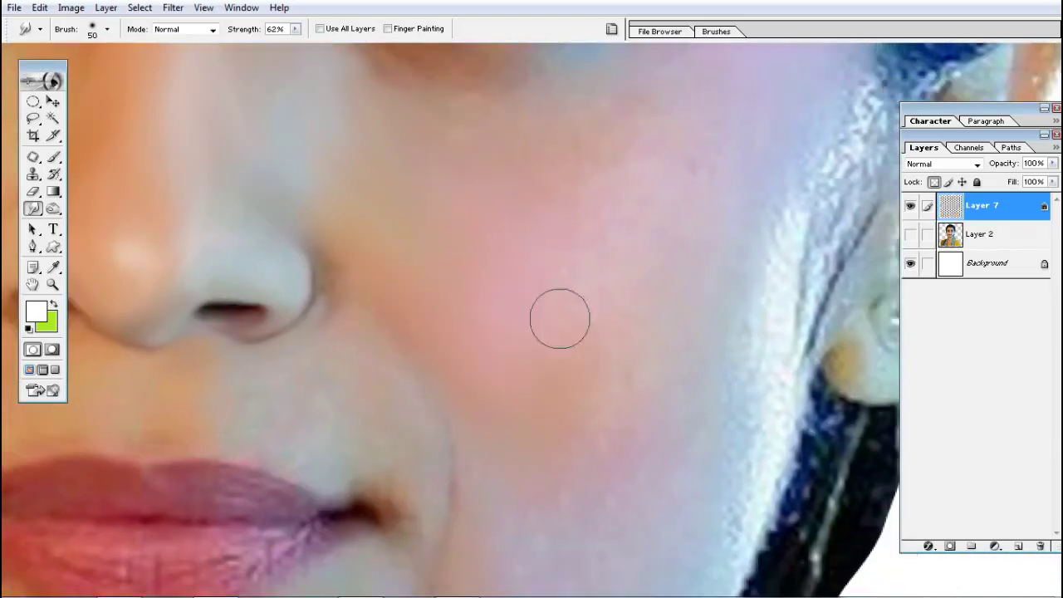
drag(594, 217, 556, 326)
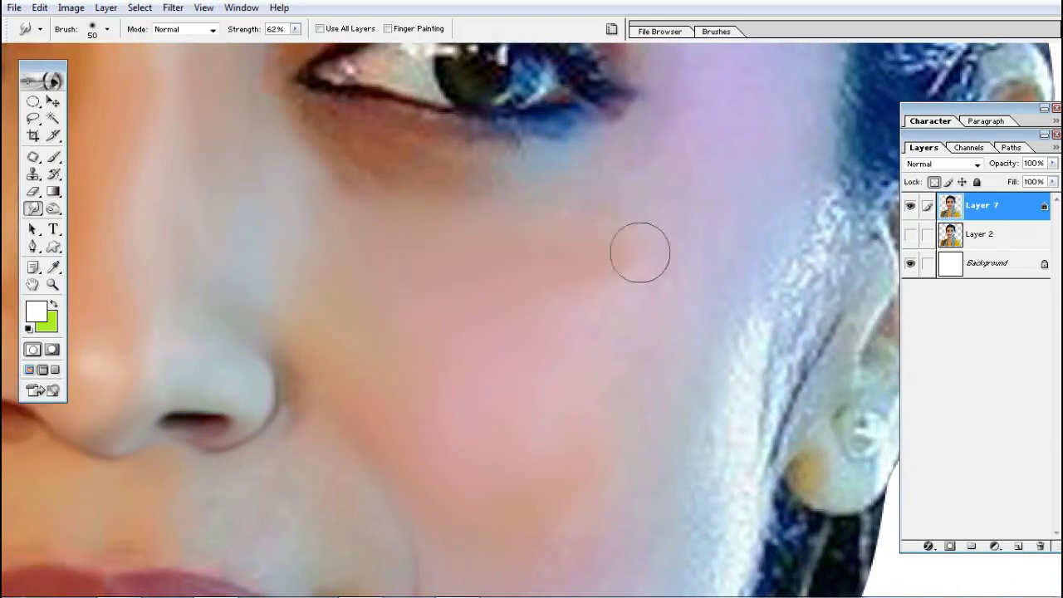
drag(529, 256, 481, 271)
Shrink the brush and smudge the hair edge beside the ear
scroll(733, 203, down, 3)
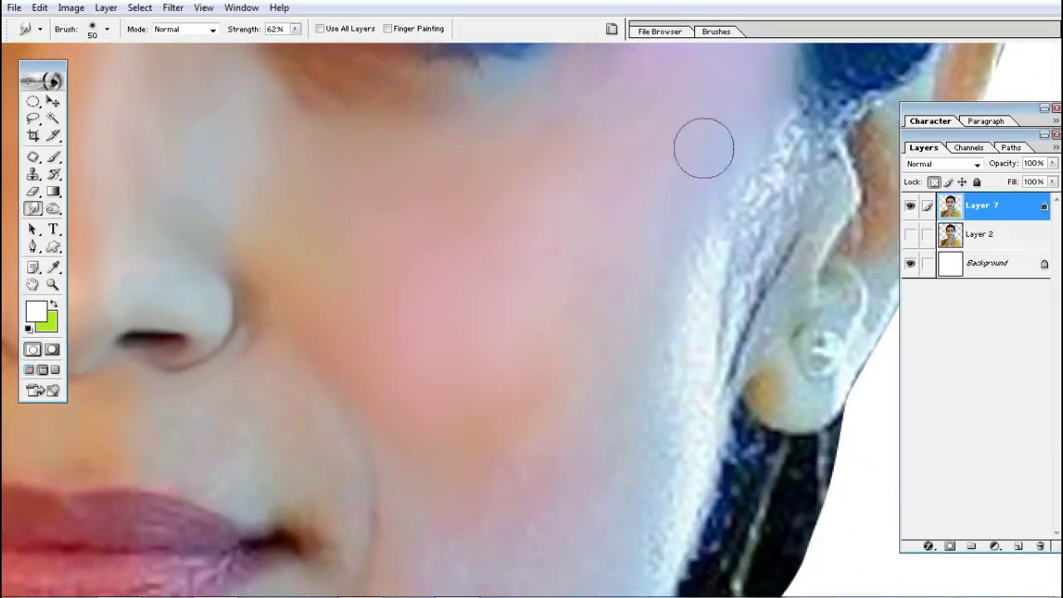
scroll(657, 271, down, 5)
mouse_move(691, 238)
mouse_down()
mouse_move(658, 271)
mouse_move(676, 174)
mouse_move(662, 323)
mouse_up()
key(7)
key(7)
key(bracketleft)
key(bracketleft)
scroll(662, 323, up, 4)
mouse_move(705, 221)
mouse_down()
mouse_move(738, 152)
mouse_move(702, 244)
mouse_move(706, 299)
mouse_up()
Enlarge the brush to 50 px and smooth the skin over the chin
scroll(709, 117, down, 2)
scroll(710, 149, down, 1)
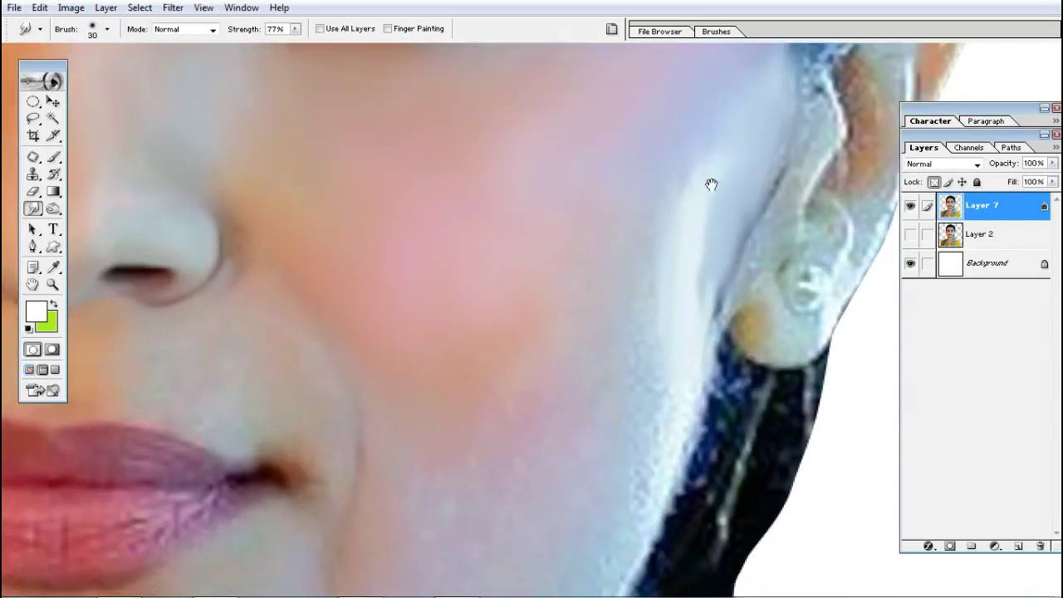
scroll(664, 266, down, 3)
scroll(684, 310, down, 2)
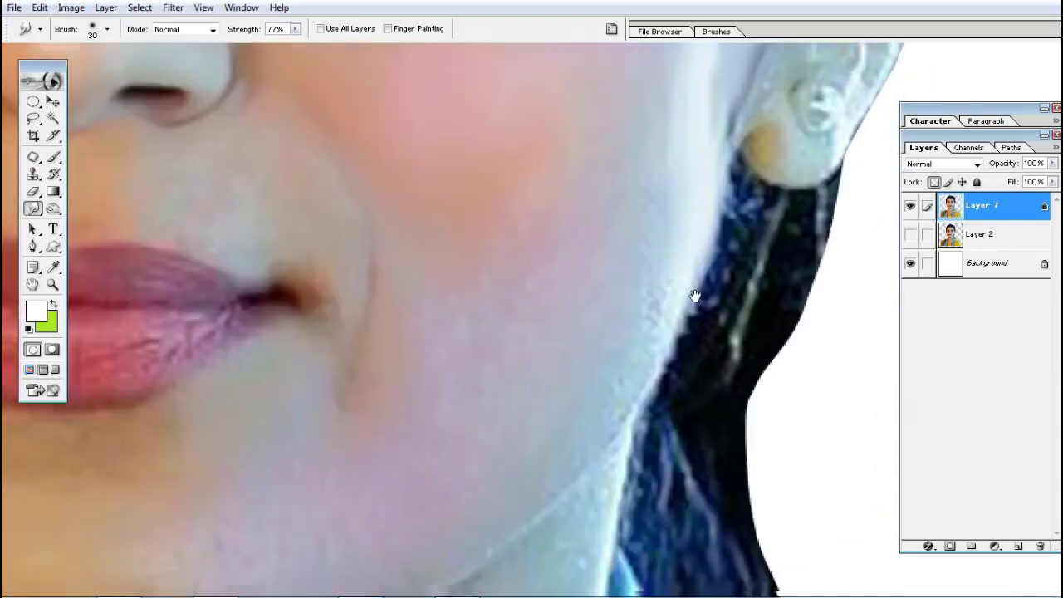
scroll(677, 311, down, 1)
scroll(647, 166, up, 2)
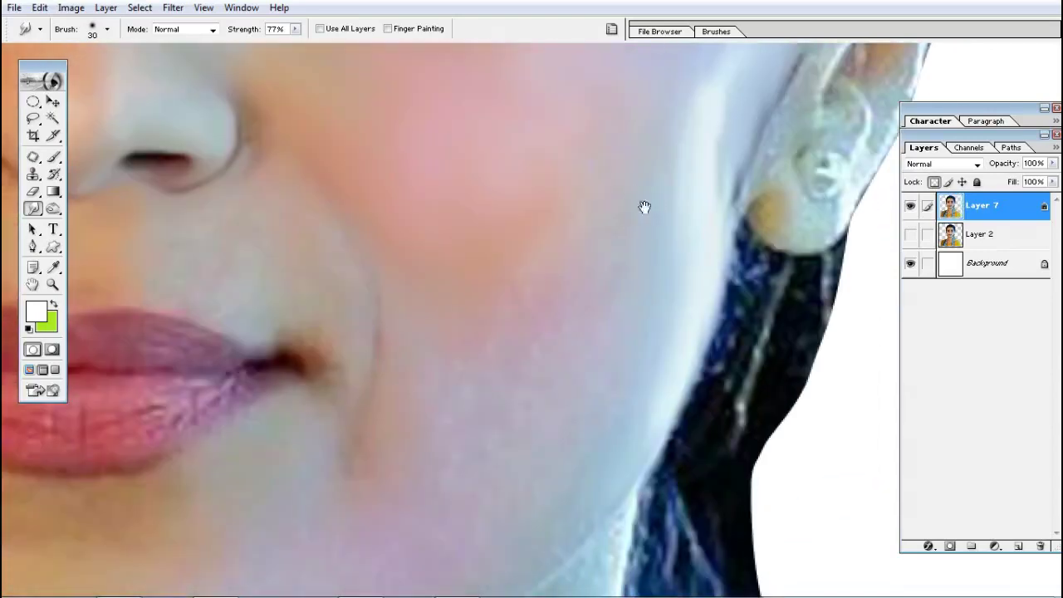
scroll(619, 194, down, 1)
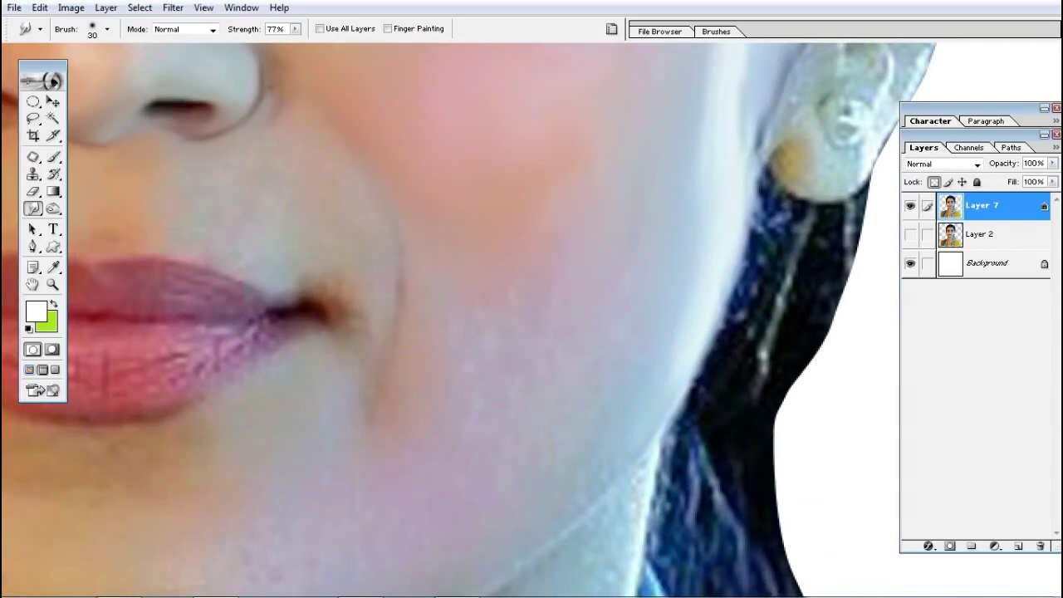
key(bracketright)
scroll(581, 250, down, 1)
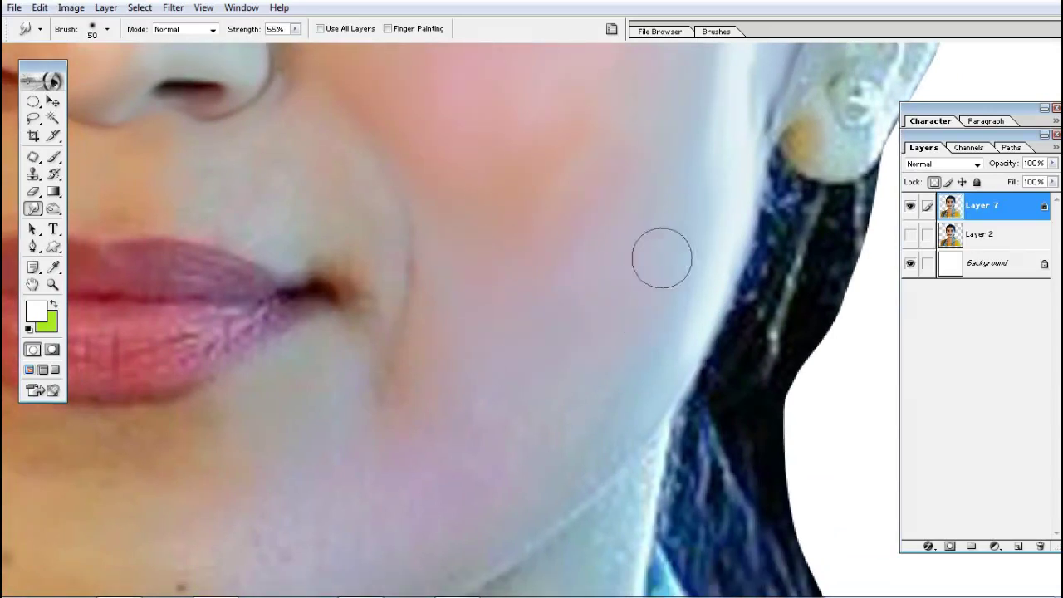
scroll(659, 257, down, 2)
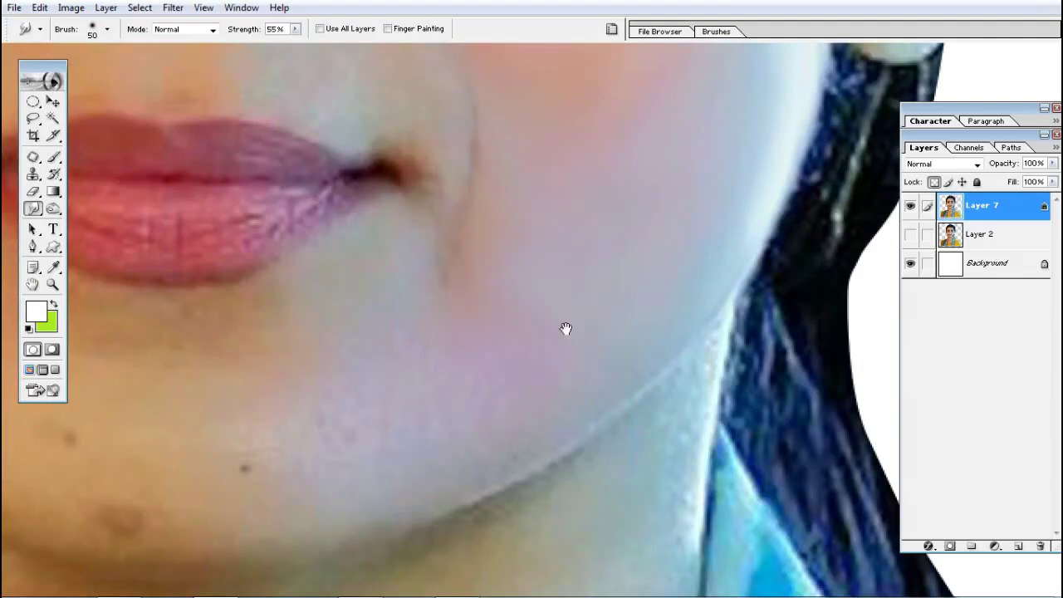
scroll(565, 329, down, 2)
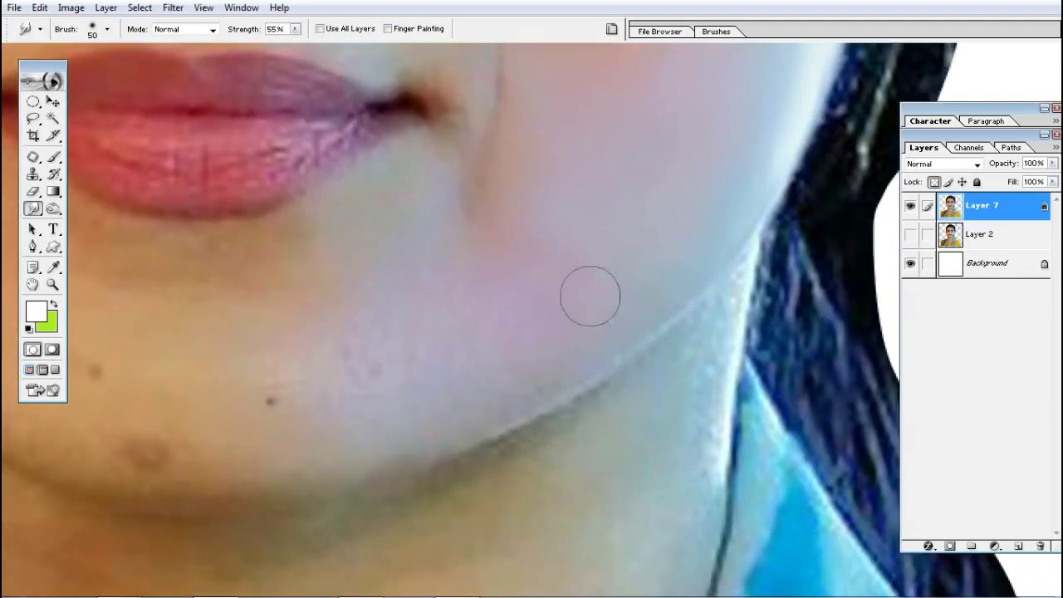
scroll(598, 279, down, 1)
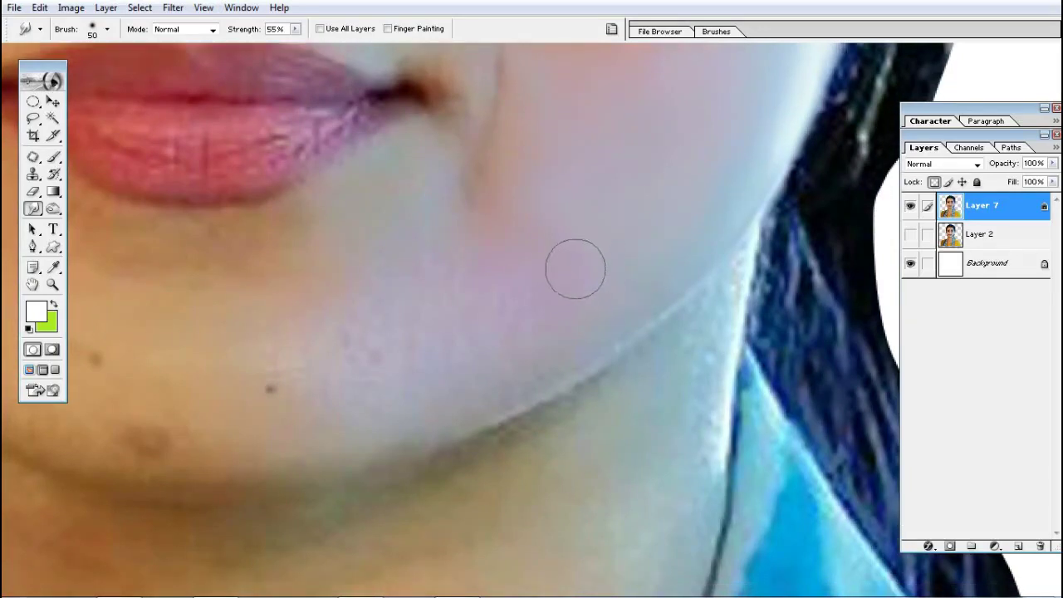
drag(588, 274, 537, 302)
scroll(613, 271, left, 3)
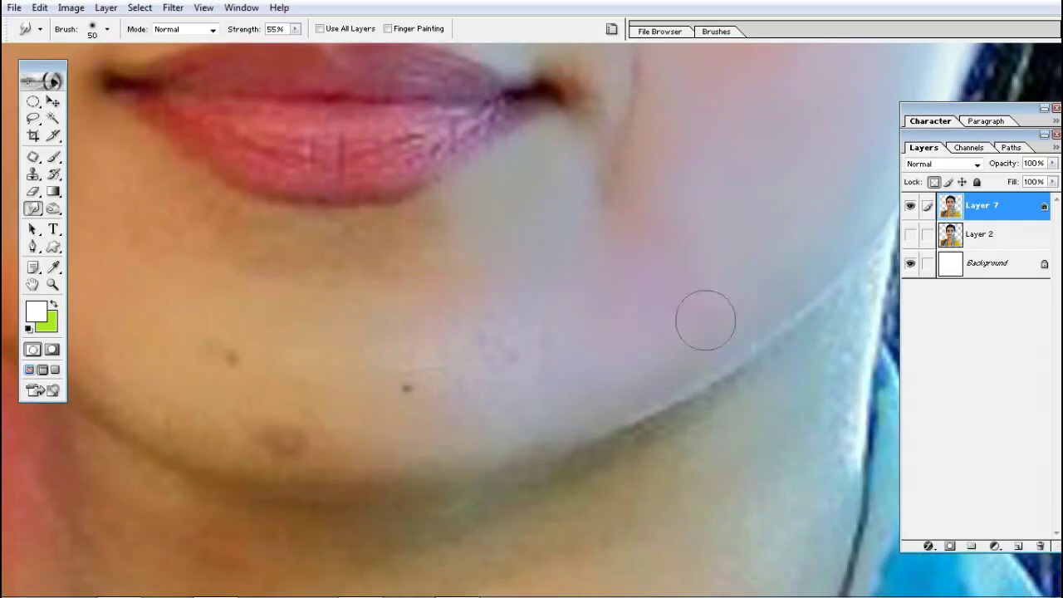
drag(494, 320, 600, 286)
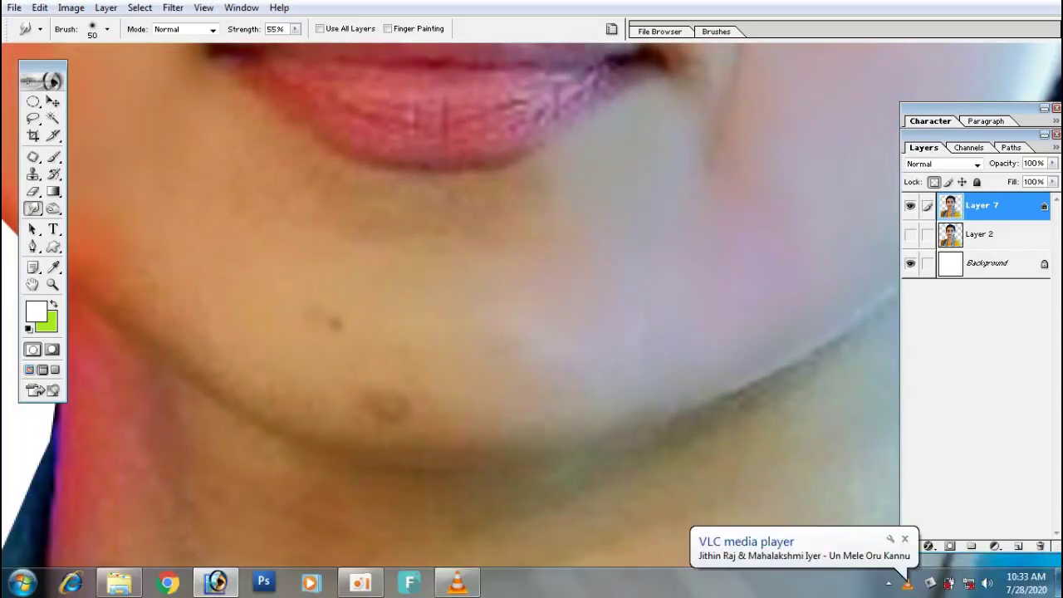
Smooth the hairline along the forehead edge above the eyebrow
ctrl+alt+click(695, 244)
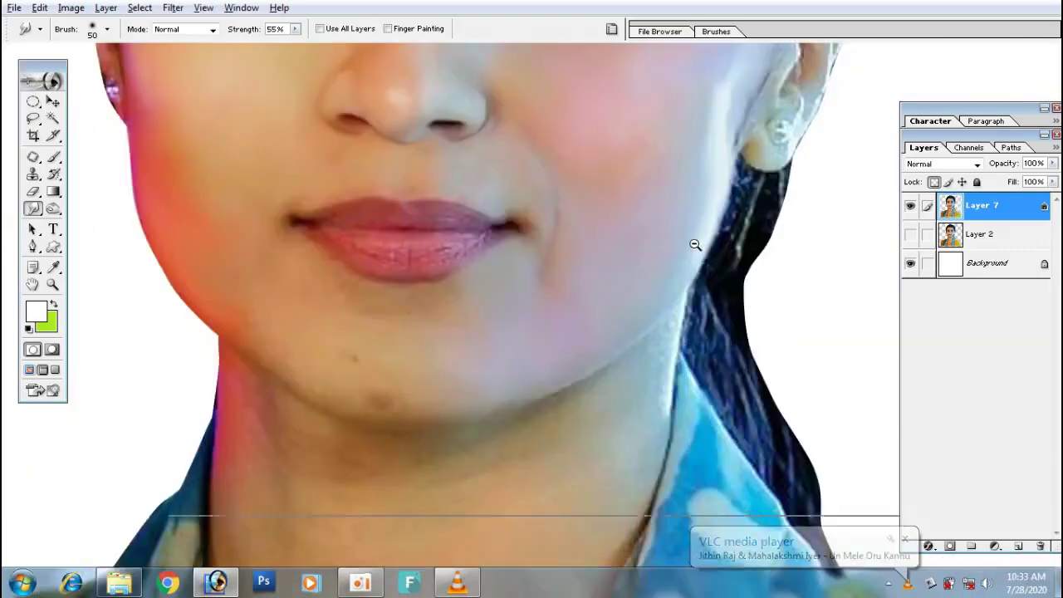
ctrl+alt+click(694, 231)
ctrl+alt+click(694, 232)
ctrl+click(636, 404)
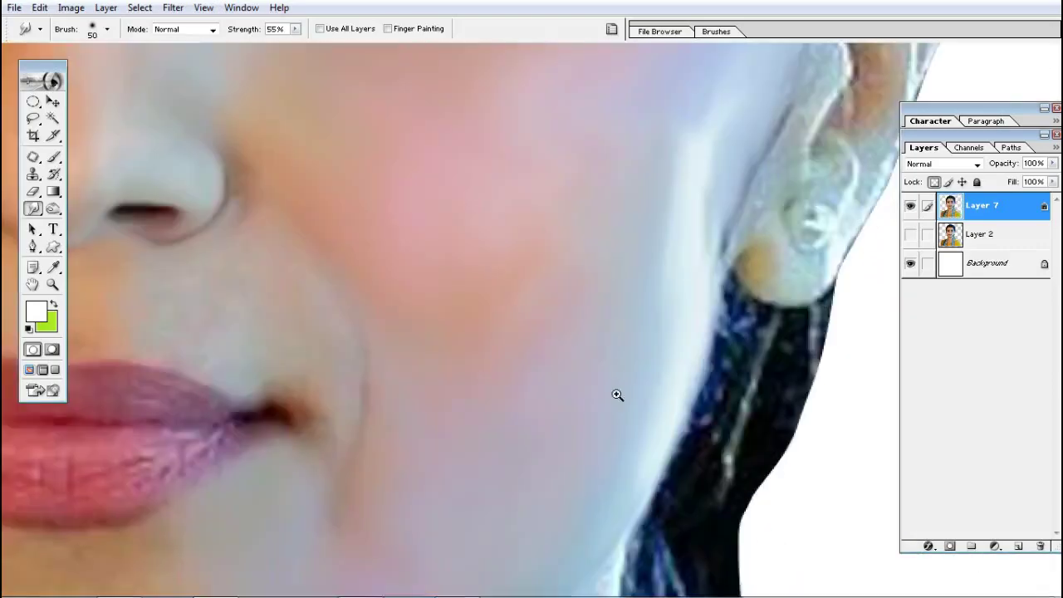
ctrl+click(617, 399)
drag(659, 211, 612, 418)
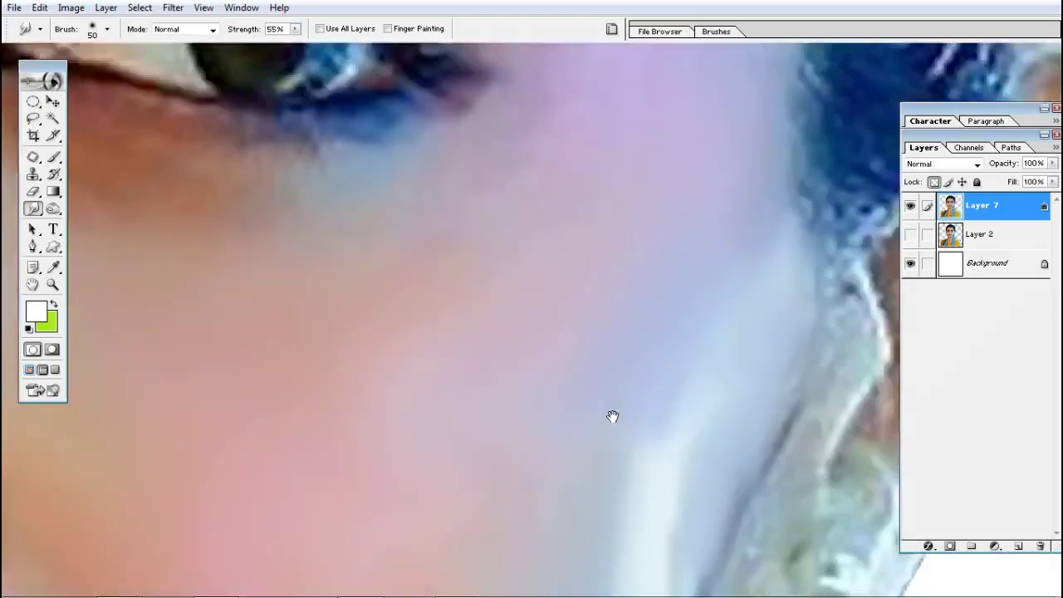
drag(694, 81, 640, 230)
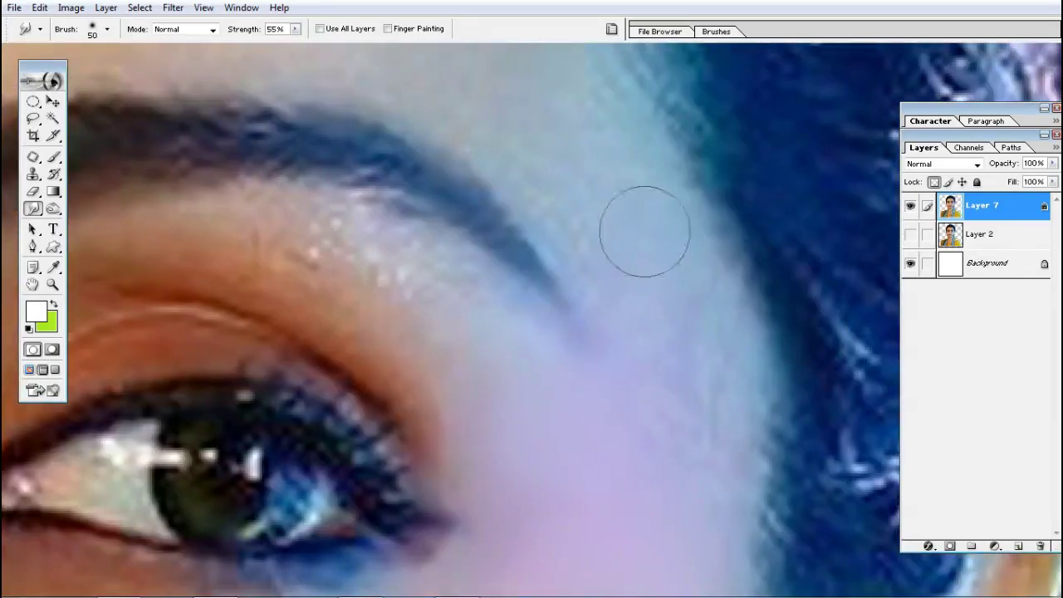
scroll(690, 283, down, 3)
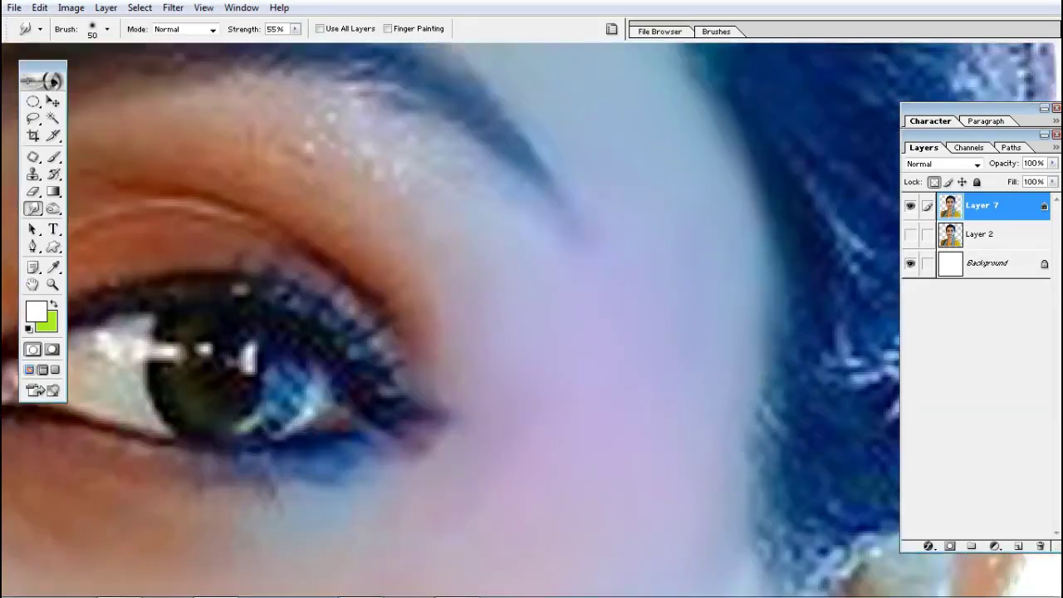
drag(616, 183, 656, 407)
drag(714, 137, 724, 258)
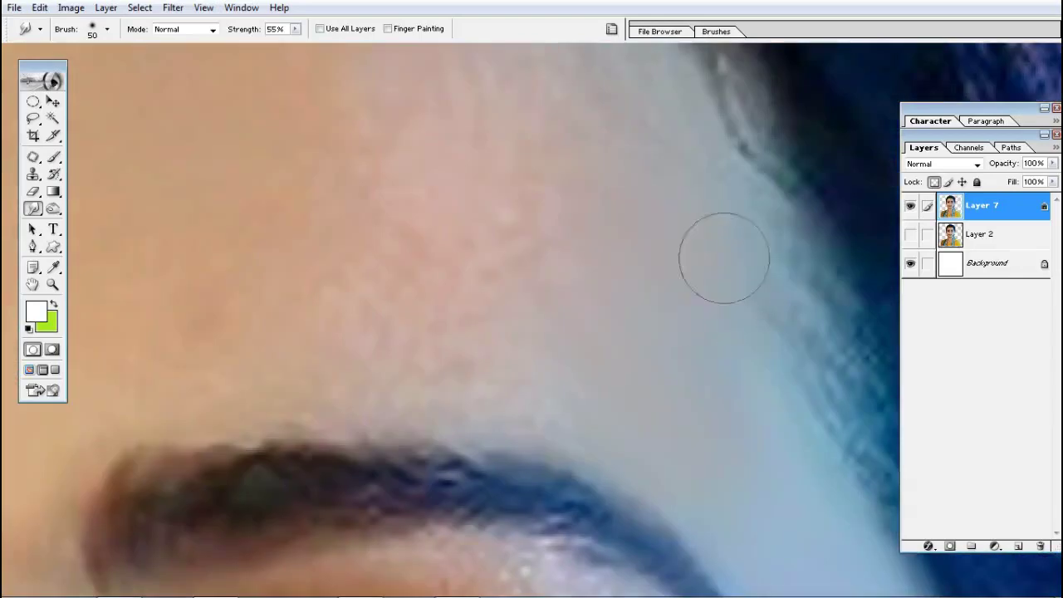
scroll(498, 249, up, 3)
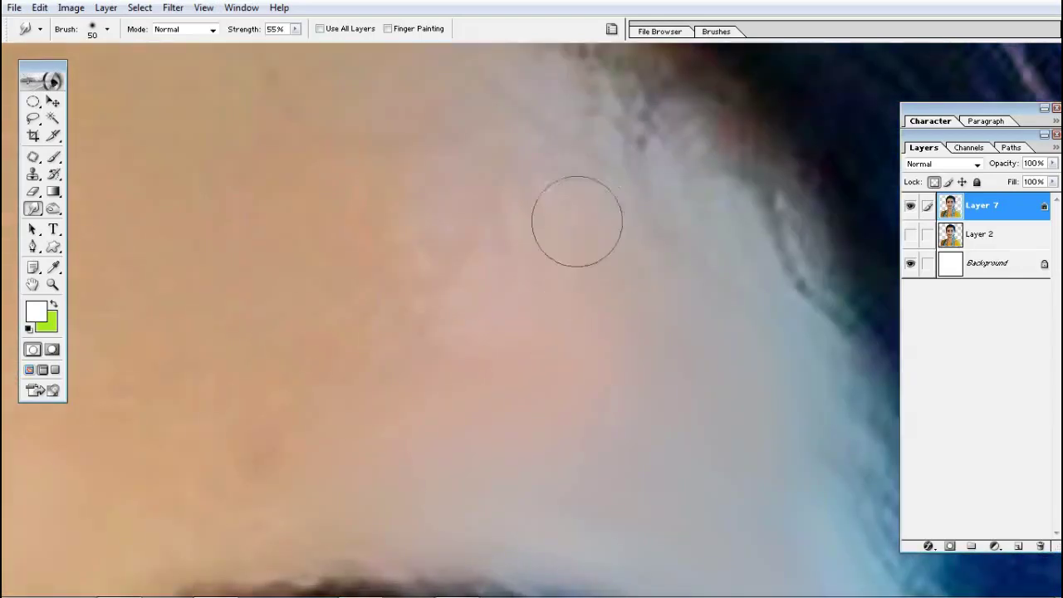
drag(664, 91, 803, 333)
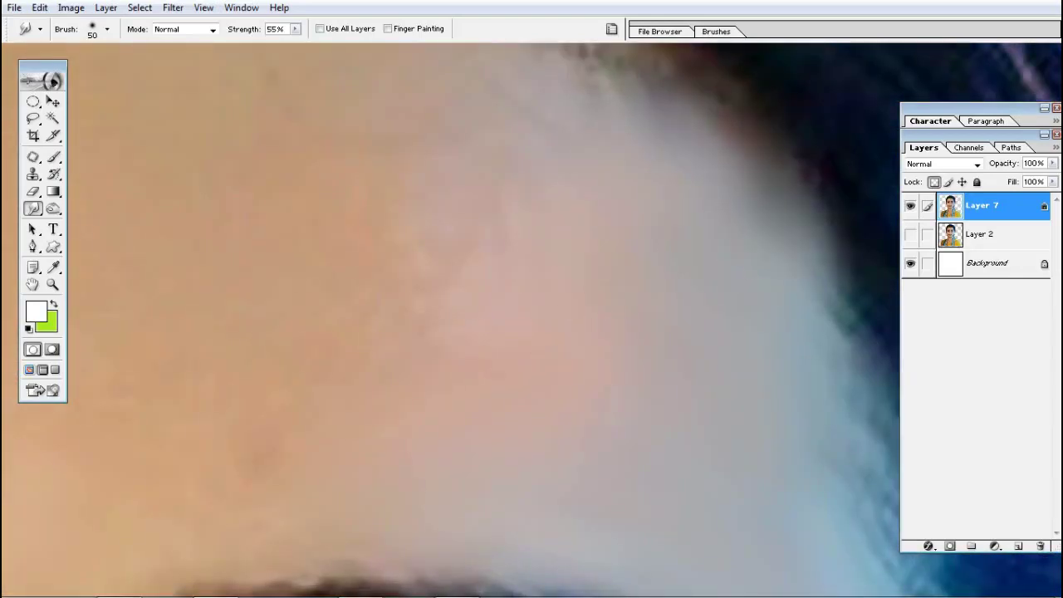
Smudge the hair edge at the upper-right hairline of the forehead
scroll(803, 333, up, 3)
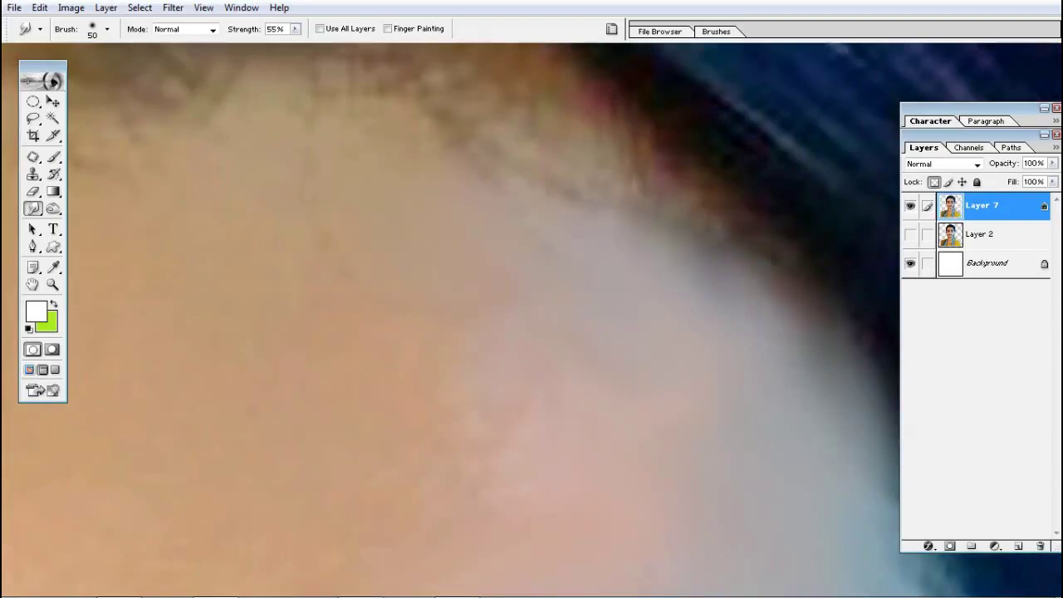
ctrl+alt+click(556, 321)
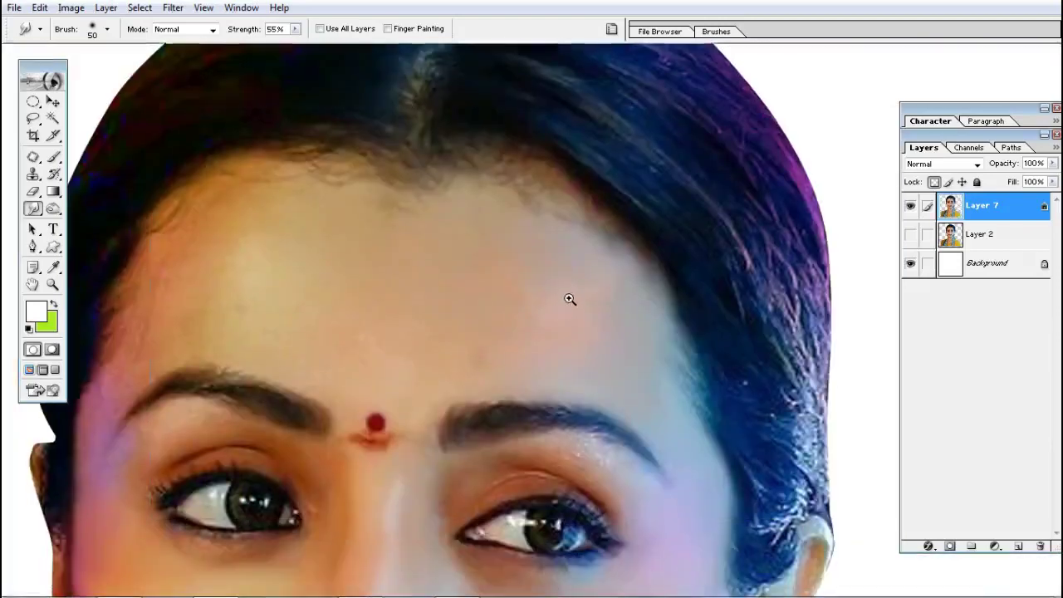
ctrl+click(569, 299)
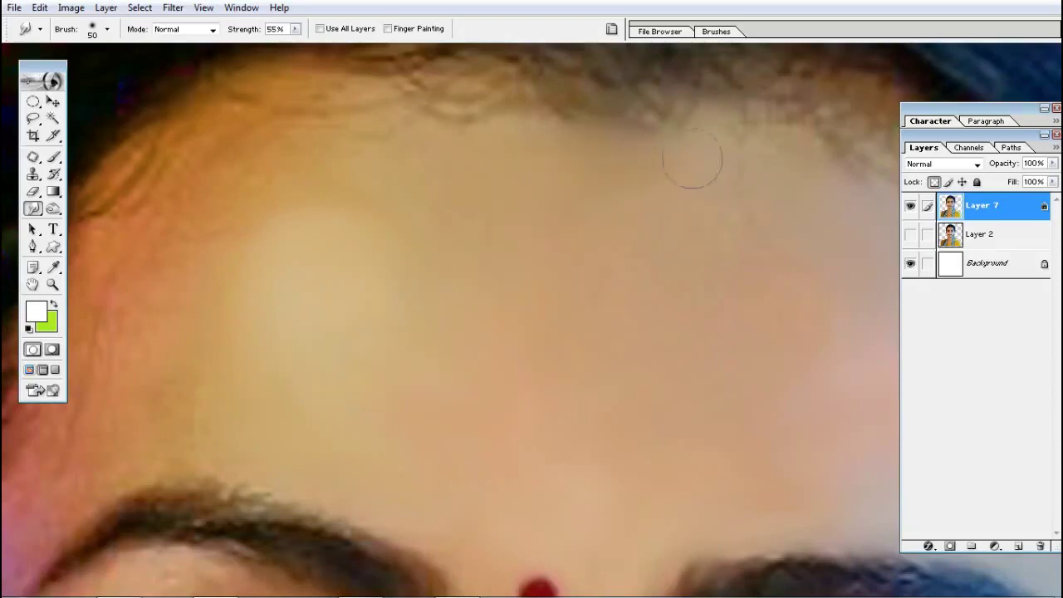
drag(692, 158, 576, 162)
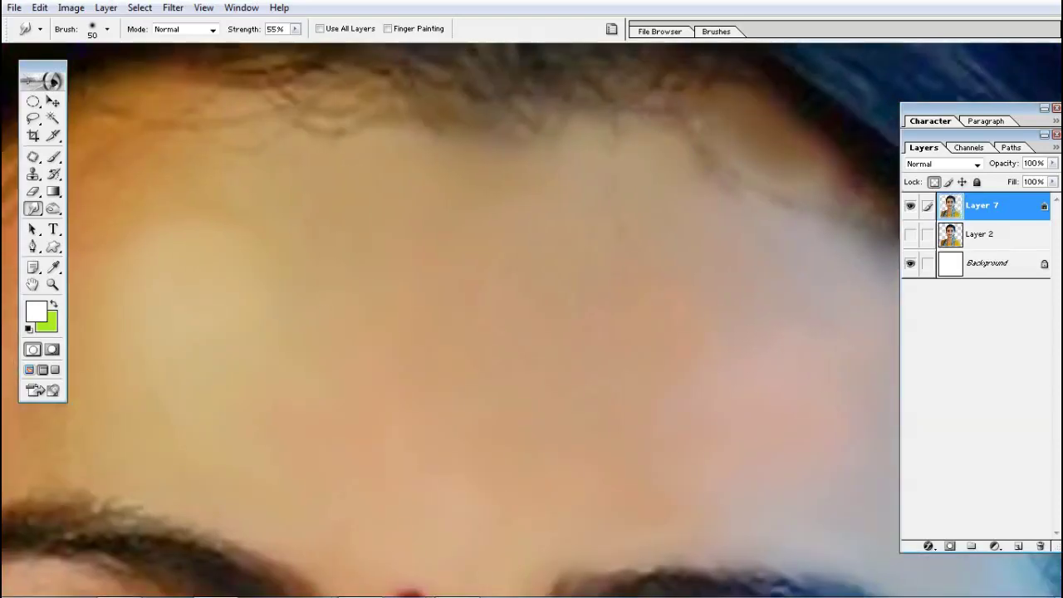
scroll(598, 208, up, 2)
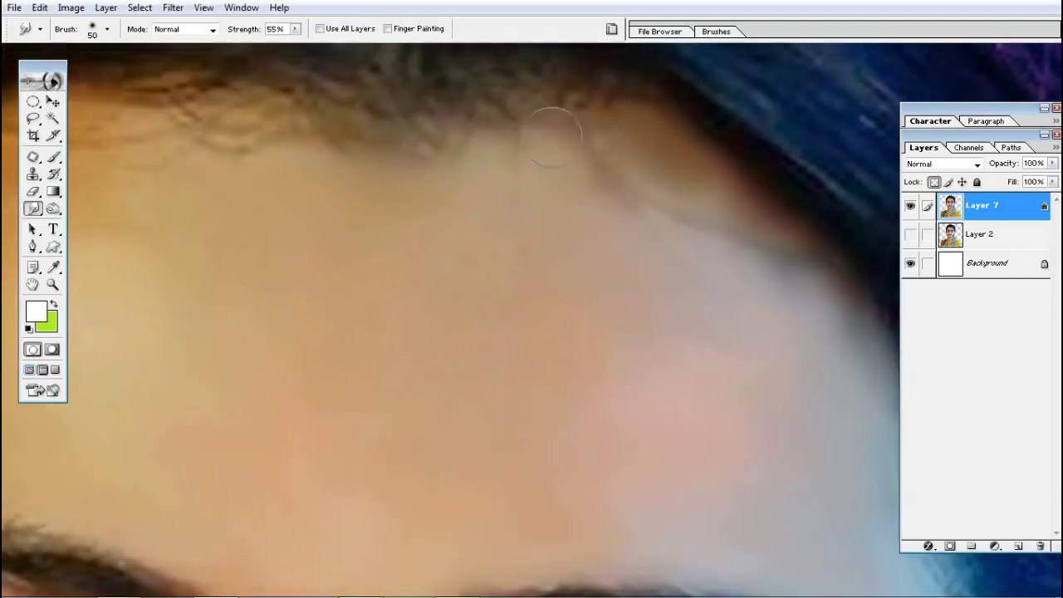
scroll(624, 141, down, 2)
scroll(626, 233, up, 2)
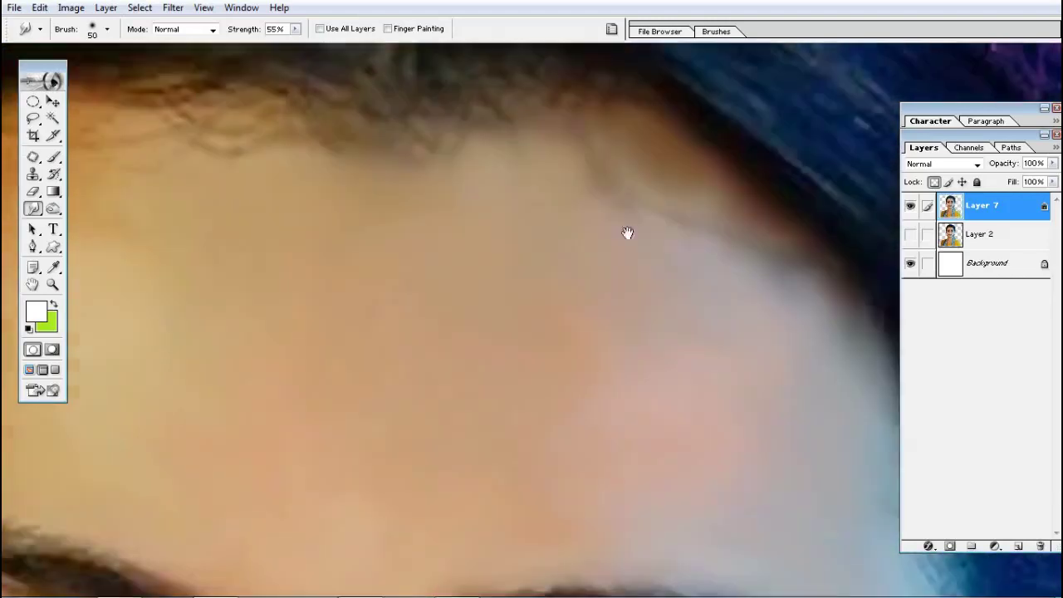
drag(656, 209, 613, 204)
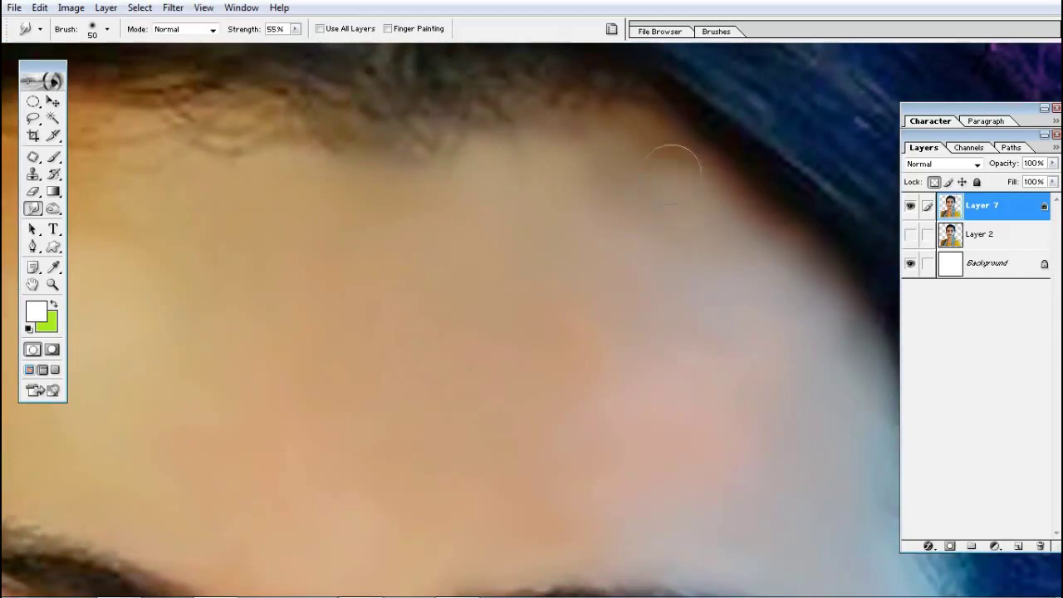
scroll(654, 208, down, 2)
drag(654, 208, 859, 141)
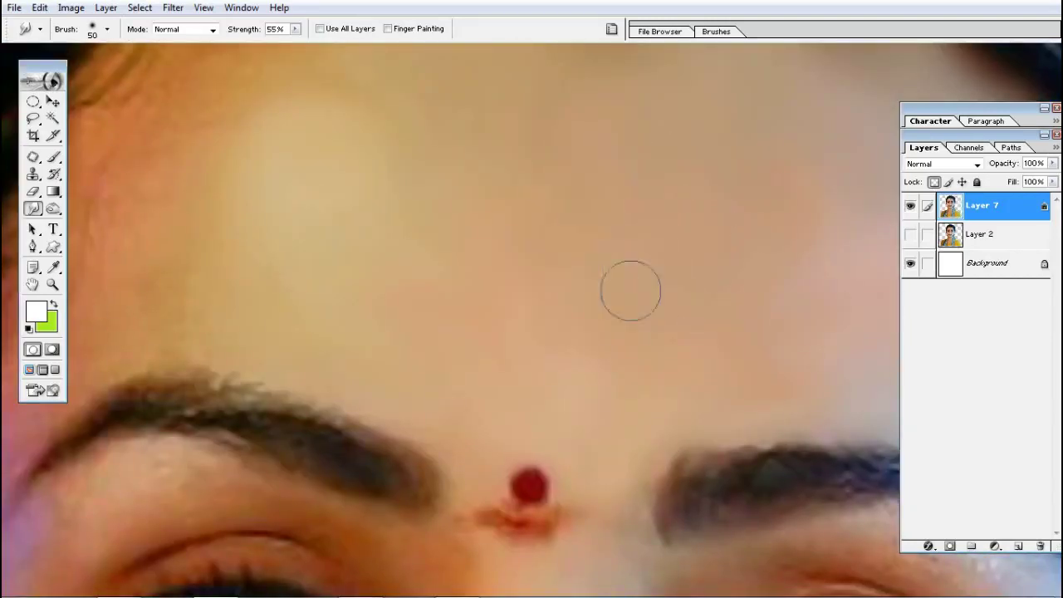
Smooth the hair texture along the forehead hairline and the strip above it
drag(519, 197, 879, 127)
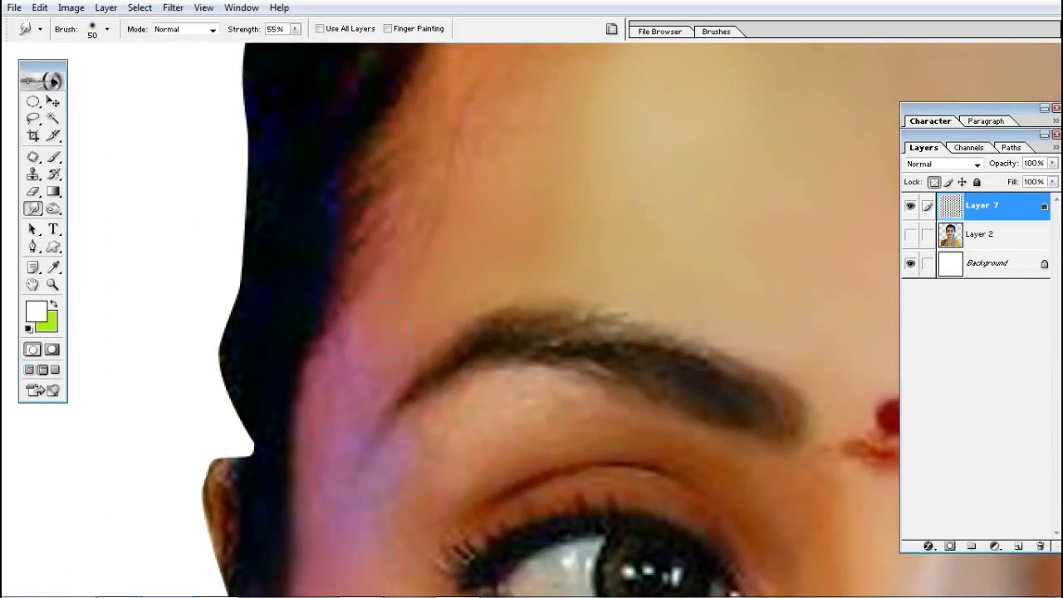
scroll(384, 271, up, 2)
scroll(417, 294, up, 2)
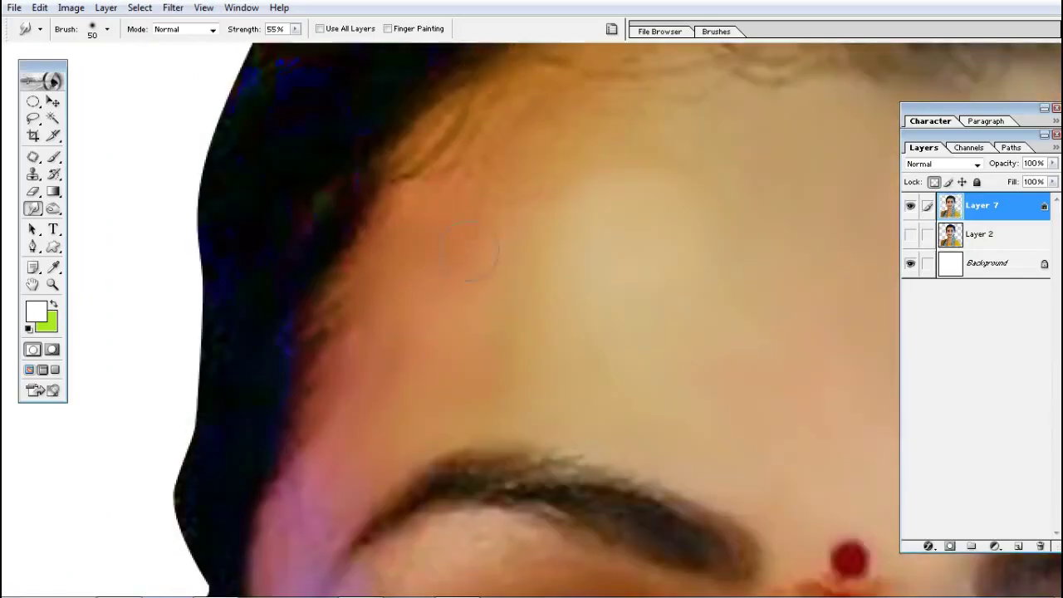
scroll(492, 310, up, 2)
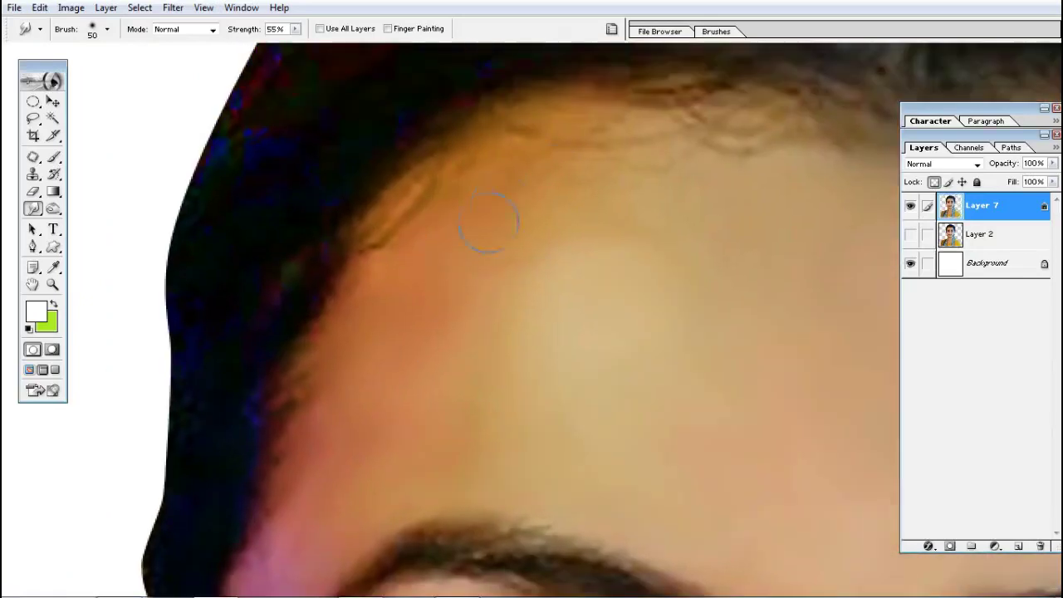
drag(489, 222, 797, 168)
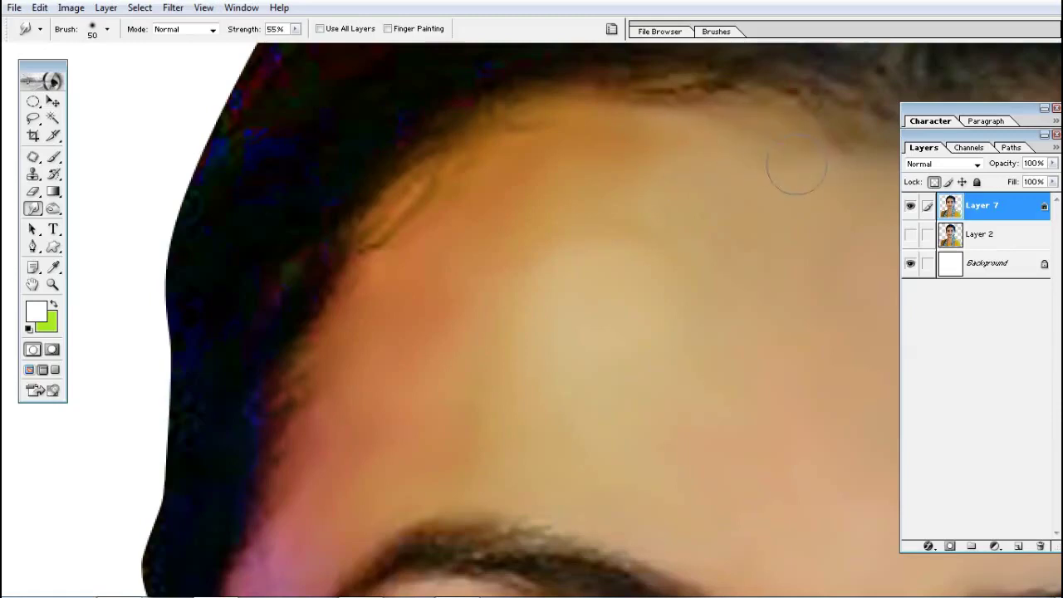
drag(670, 177, 658, 147)
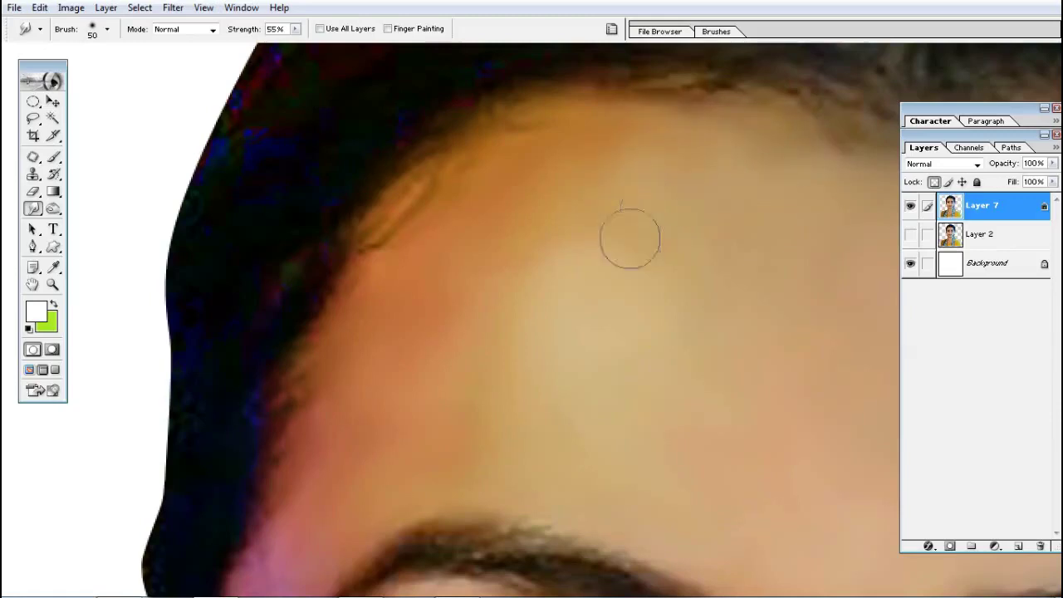
Shrink the brush to 40 and blend skin up into the temple hairline
mouse_move(345, 536)
mouse_down()
mouse_move(470, 253)
mouse_move(437, 216)
mouse_up()
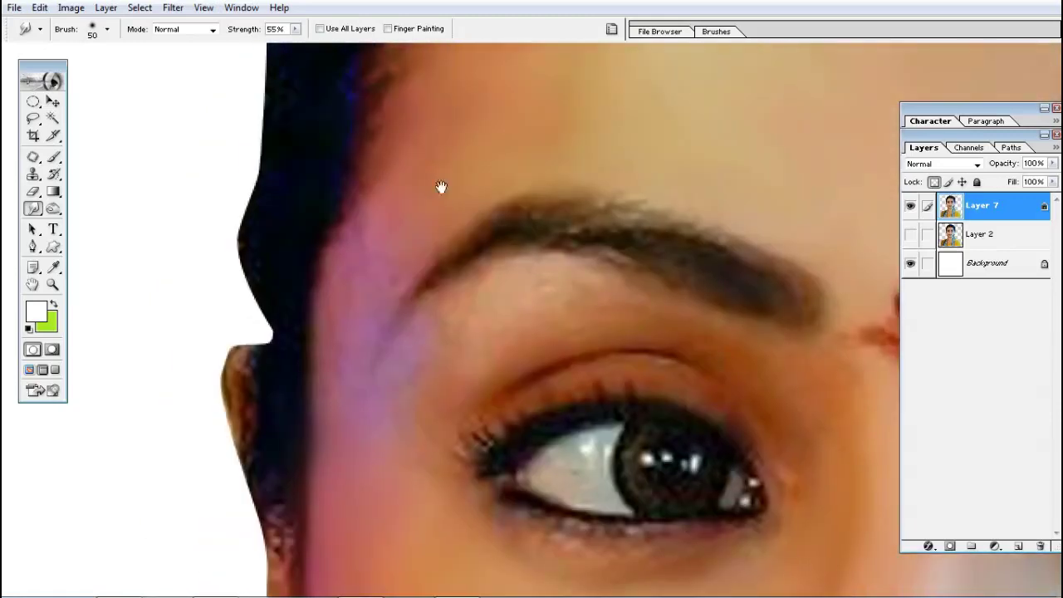
key(bracketleft)
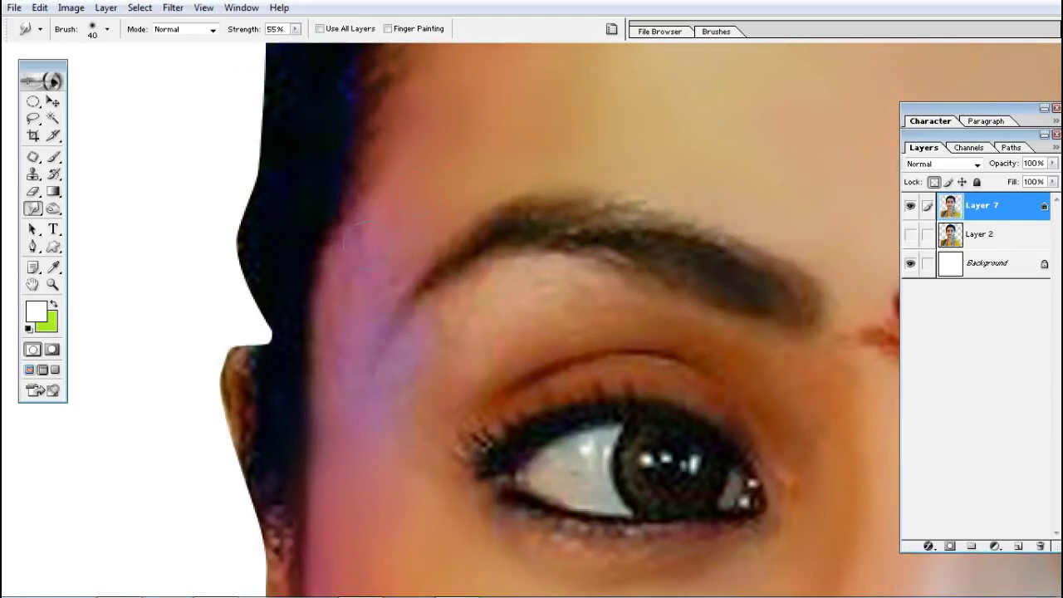
drag(341, 236, 380, 190)
drag(394, 282, 410, 202)
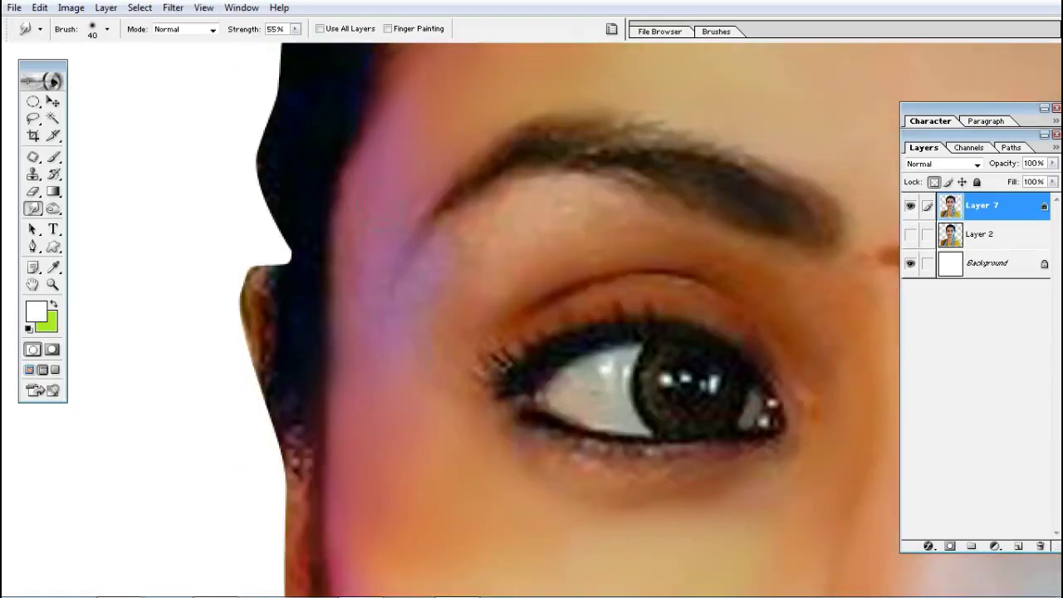
drag(359, 251, 353, 200)
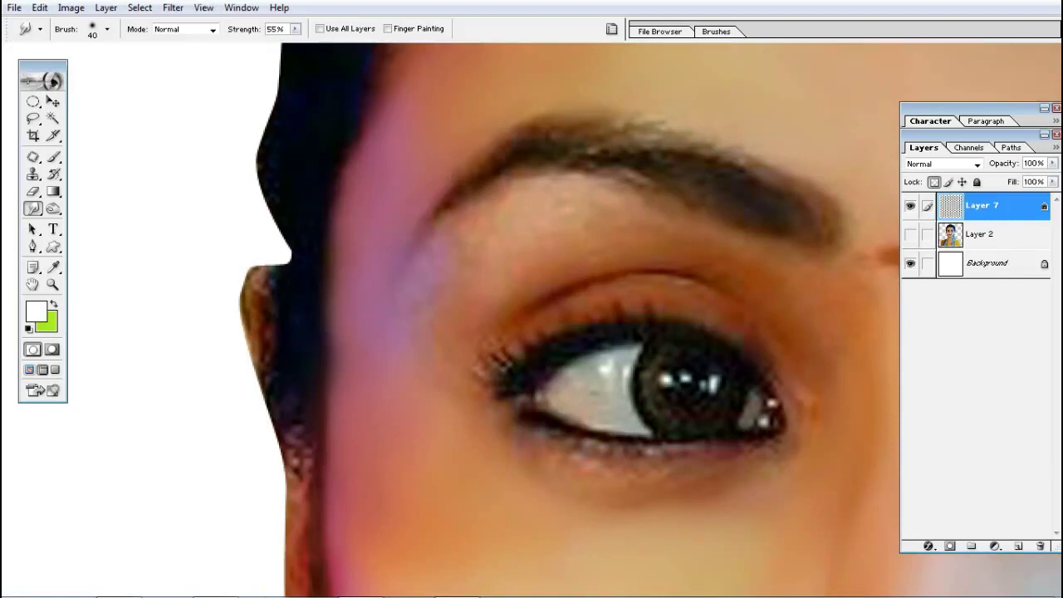
drag(364, 371, 298, 259)
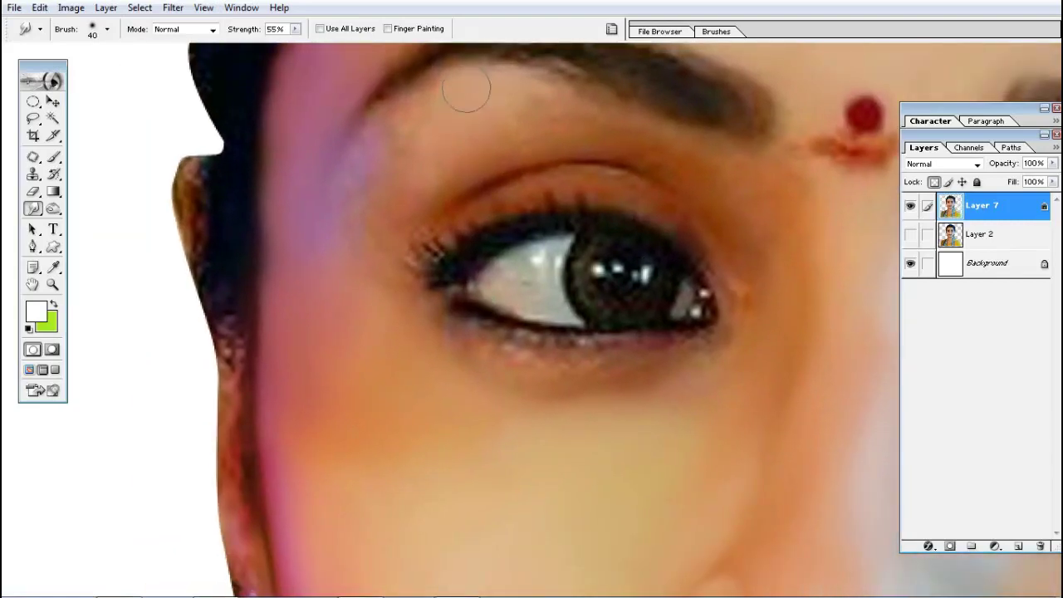
Soften the skin under the eyebrow and the upper eyelid to its crease, using a 30 px brush
drag(388, 149, 380, 179)
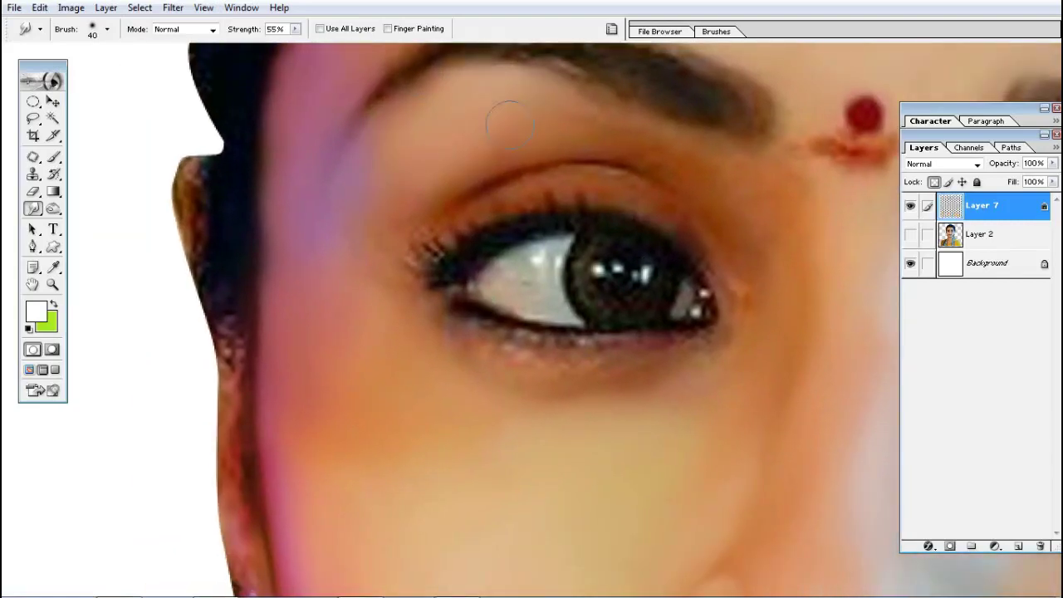
drag(509, 123, 657, 147)
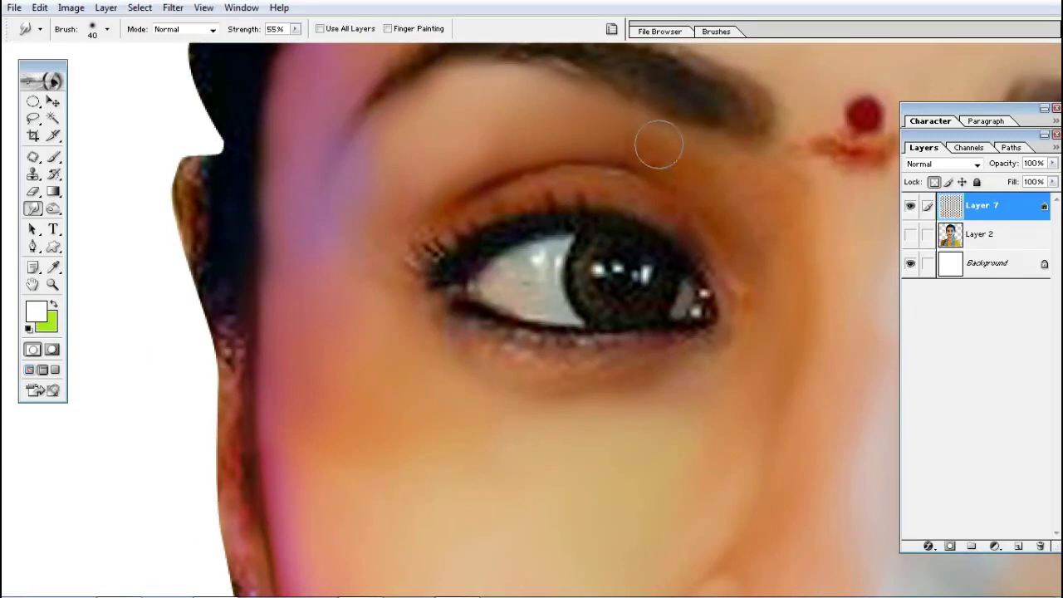
drag(713, 183, 733, 168)
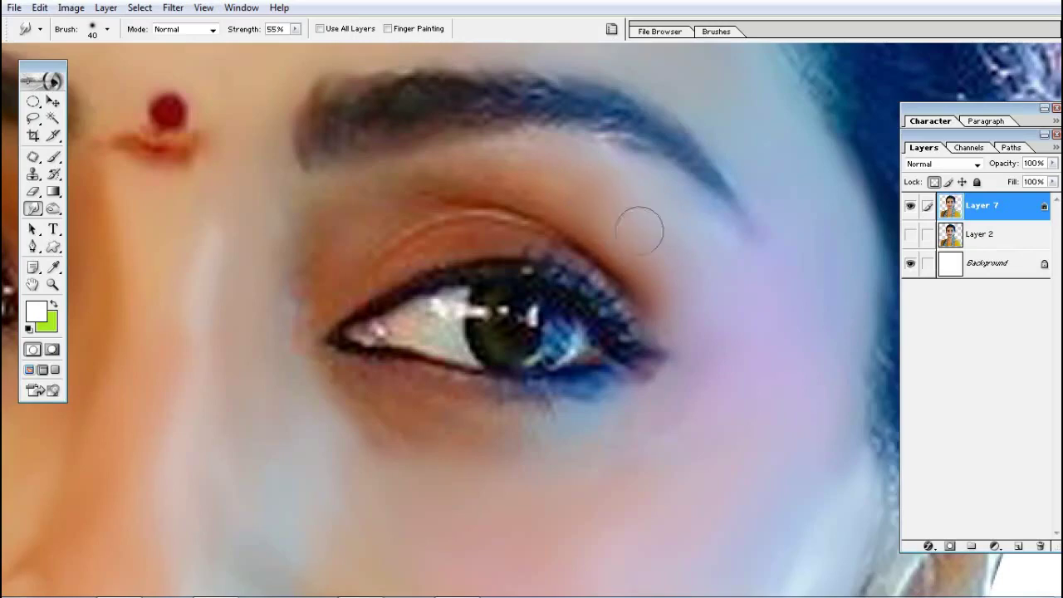
key(bracketleft)
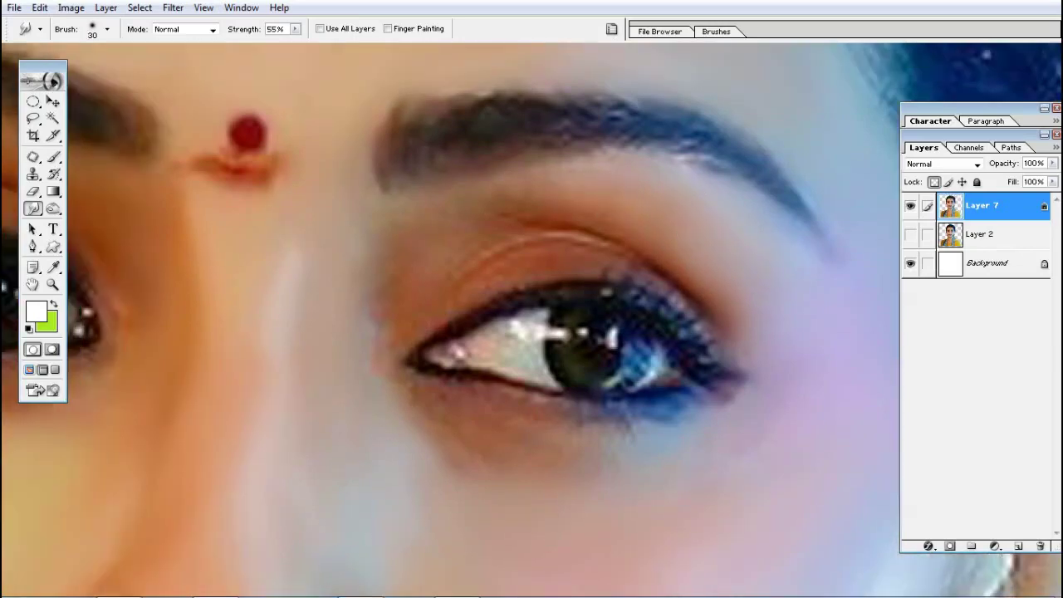
drag(690, 157, 519, 201)
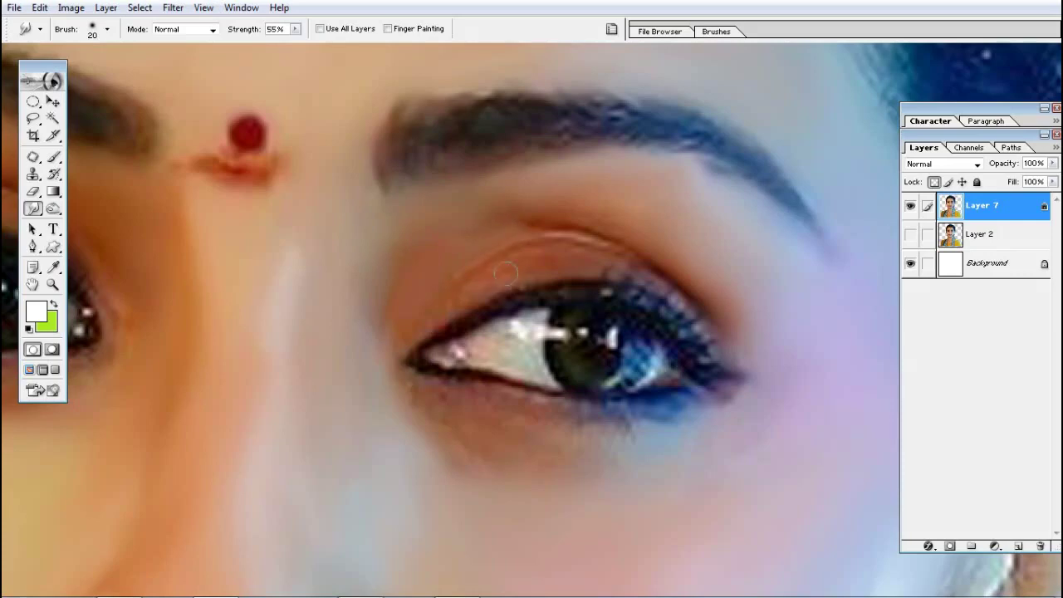
drag(529, 257, 452, 303)
mouse_move(558, 206)
mouse_down()
mouse_move(480, 241)
mouse_move(605, 237)
mouse_up()
Smudge the lower lash line at 10 px and smooth the eye white at 20 px
key(bracketleft)
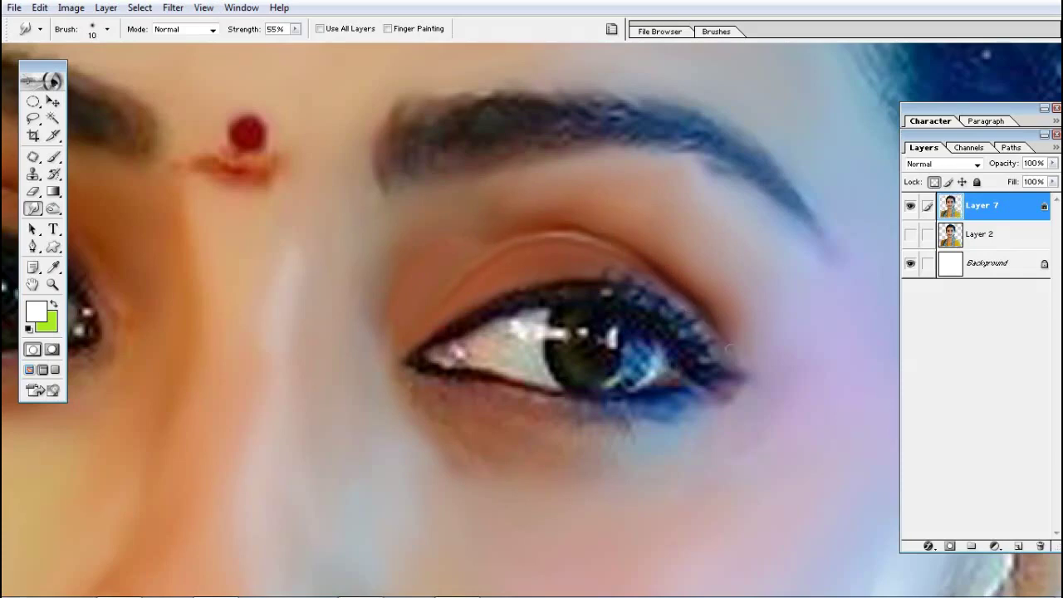
drag(730, 349, 565, 402)
mouse_move(482, 411)
mouse_down()
mouse_move(437, 400)
mouse_move(520, 417)
mouse_move(484, 418)
mouse_move(416, 389)
mouse_move(471, 472)
mouse_move(446, 467)
mouse_move(425, 437)
mouse_up()
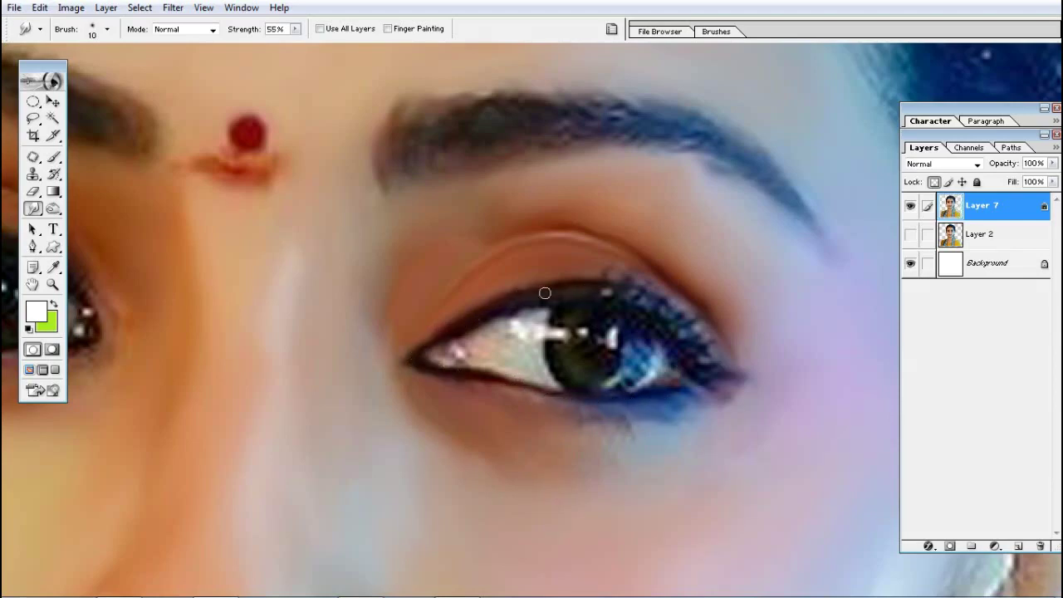
key(bracketright)
mouse_move(523, 339)
mouse_down()
mouse_move(486, 328)
mouse_move(461, 344)
mouse_move(510, 376)
mouse_up()
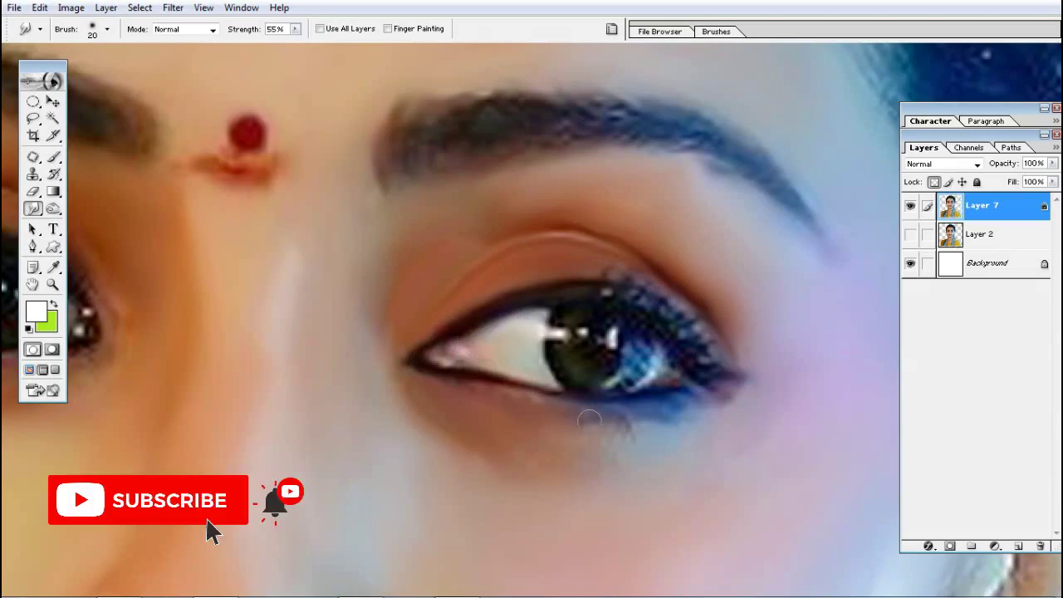
Pull the blue lower lashes downward and outward with a 10 px brush
key(bracketleft)
mouse_move(589, 420)
mouse_down()
mouse_move(665, 420)
mouse_move(769, 378)
mouse_up()
drag(692, 373, 752, 389)
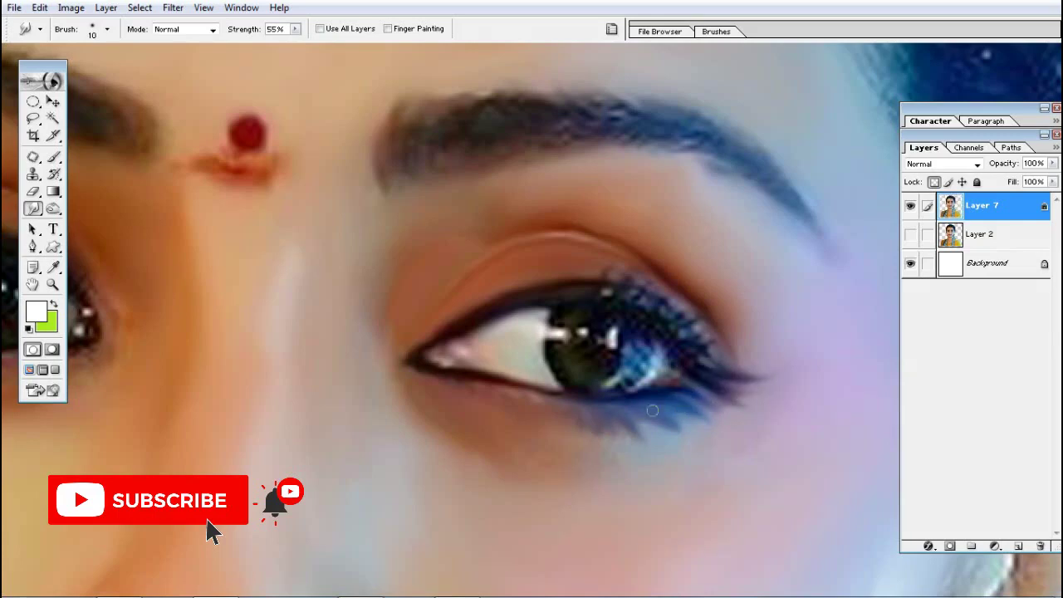
drag(624, 405, 644, 454)
drag(590, 407, 606, 448)
drag(619, 420, 640, 463)
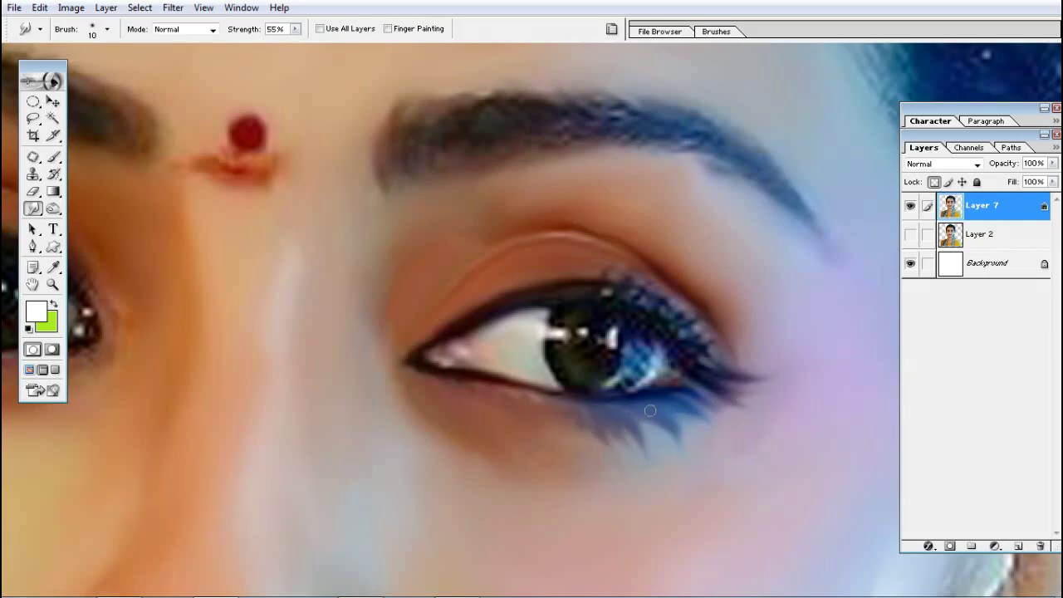
drag(677, 405, 693, 433)
Smooth the lower iris and its highlight, then sweep outer-corner lashes at 9 px
drag(647, 343, 630, 379)
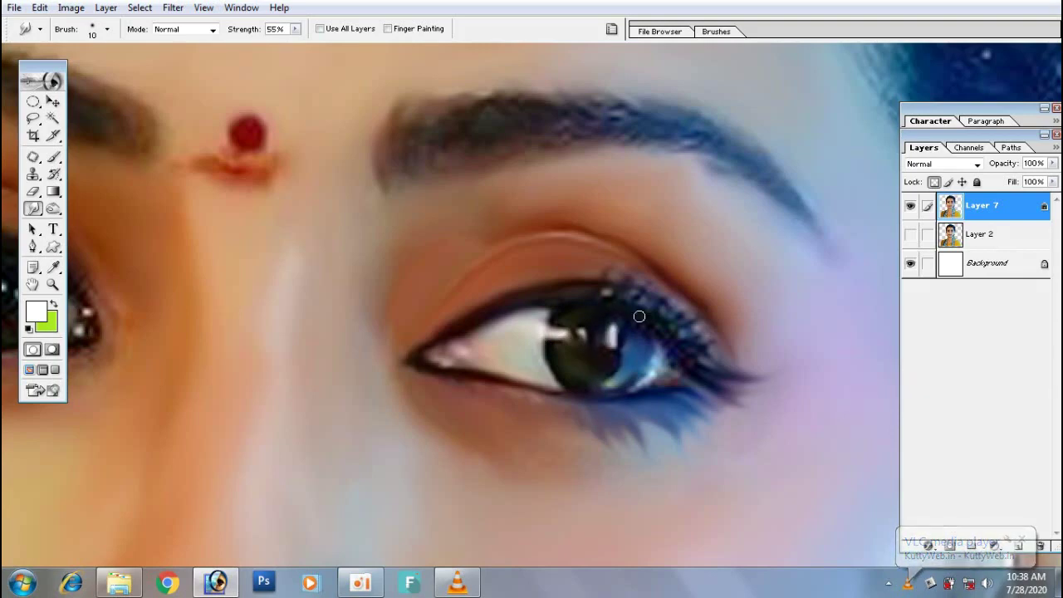
mouse_move(666, 354)
mouse_down()
mouse_move(641, 377)
mouse_move(680, 367)
mouse_up()
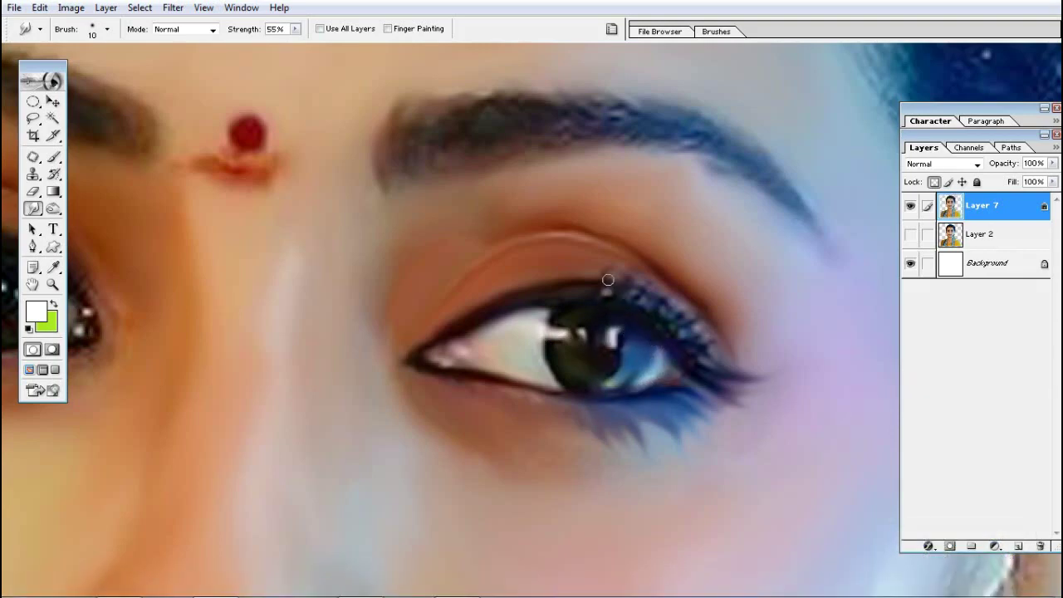
key(bracketleft)
mouse_move(700, 352)
mouse_down()
mouse_move(739, 362)
mouse_move(747, 324)
mouse_move(673, 327)
mouse_move(708, 280)
mouse_up()
Flick upward lashes from the upper lid at 8 px and a long outer-corner lash at 10 px
key(bracketright)
drag(648, 309, 676, 256)
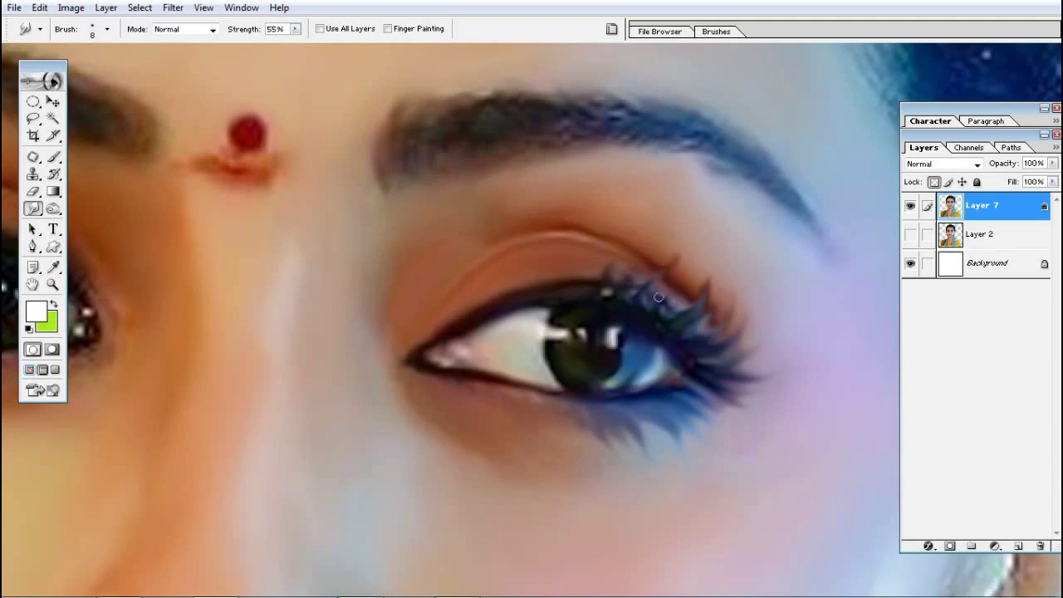
drag(613, 308, 609, 253)
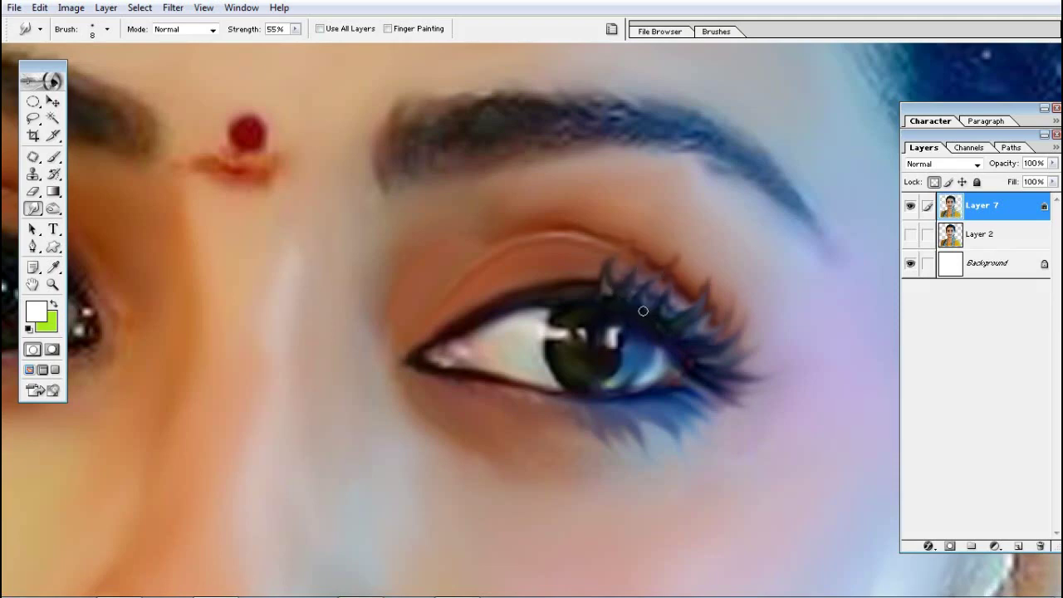
key(bracketright)
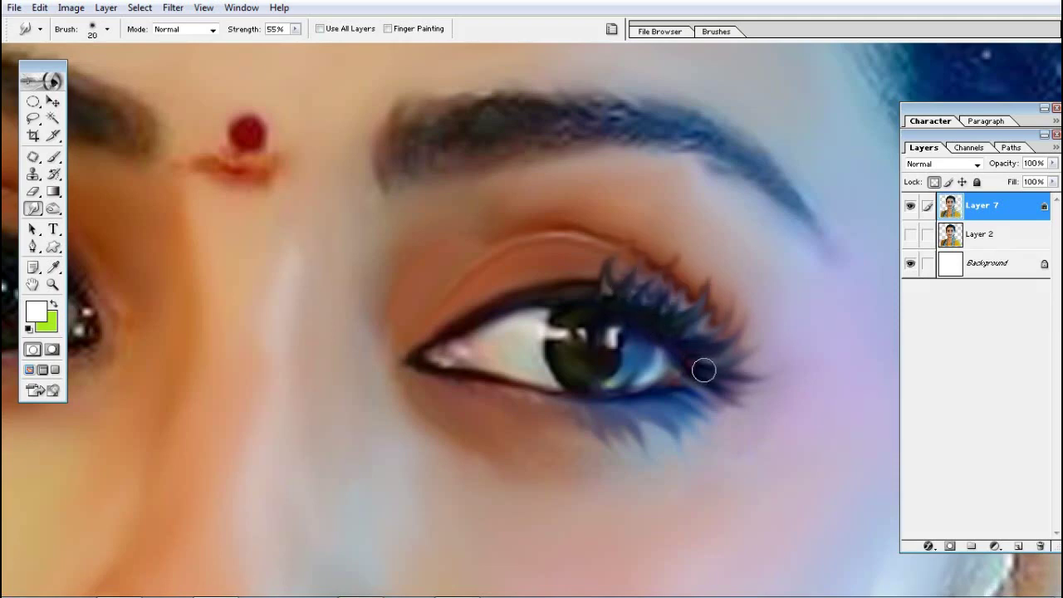
key(bracketright)
mouse_move(703, 368)
mouse_down()
mouse_move(777, 377)
mouse_move(752, 422)
mouse_move(716, 435)
mouse_up()
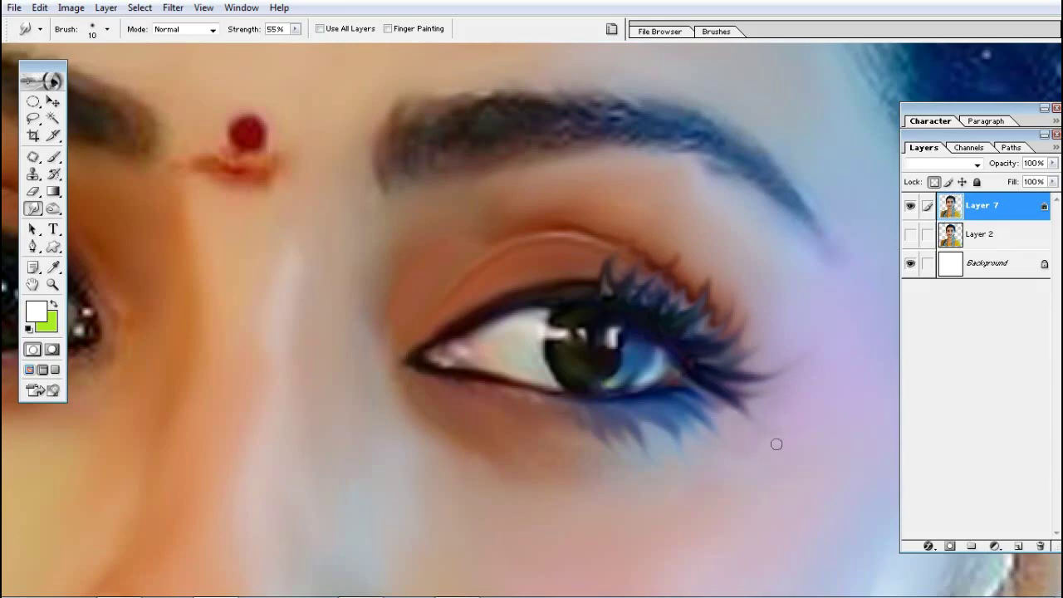
Draw more lashes along the upper lid and feather the lower lashes into wisps
key(ctrl+0)
key(ctrl+plus)
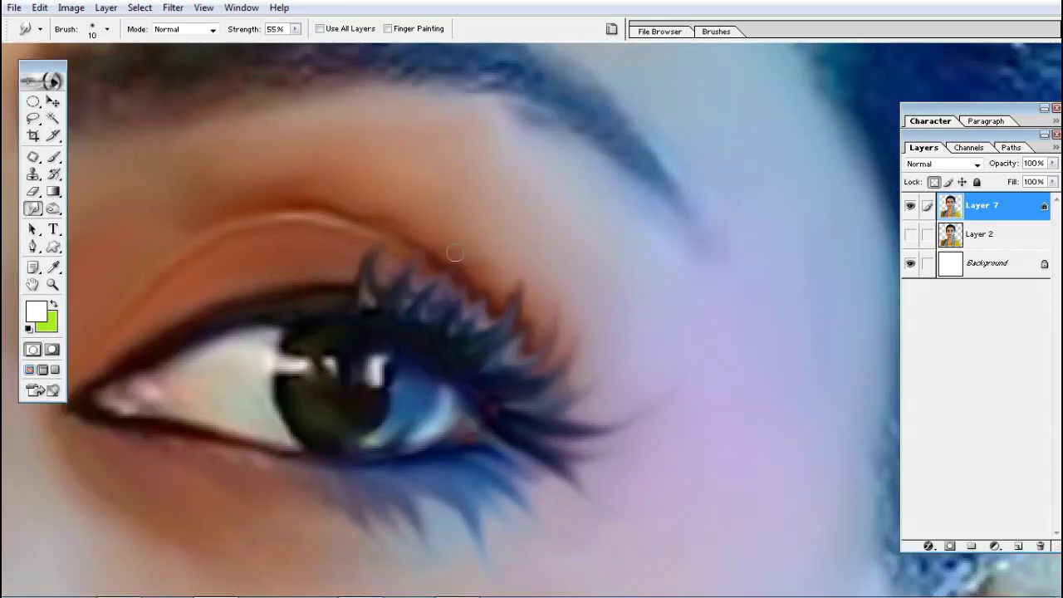
mouse_move(407, 230)
mouse_down()
mouse_move(550, 363)
mouse_move(626, 268)
mouse_up()
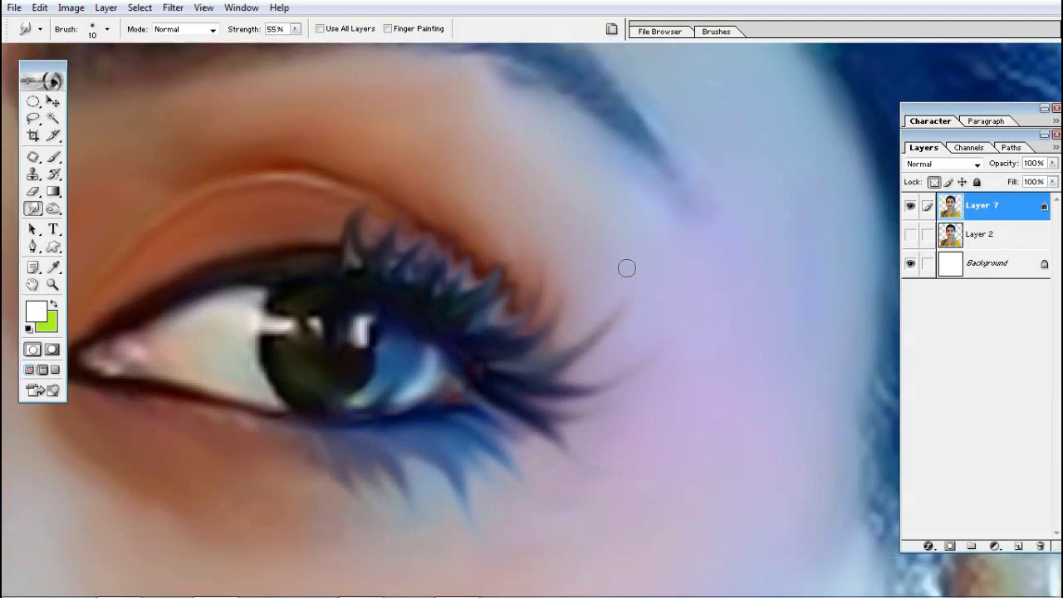
alt+click(541, 284)
alt+click(540, 283)
alt+click(540, 283)
drag(368, 151, 895, 503)
mouse_move(579, 386)
mouse_down()
mouse_move(671, 396)
mouse_move(752, 426)
mouse_move(650, 323)
mouse_up()
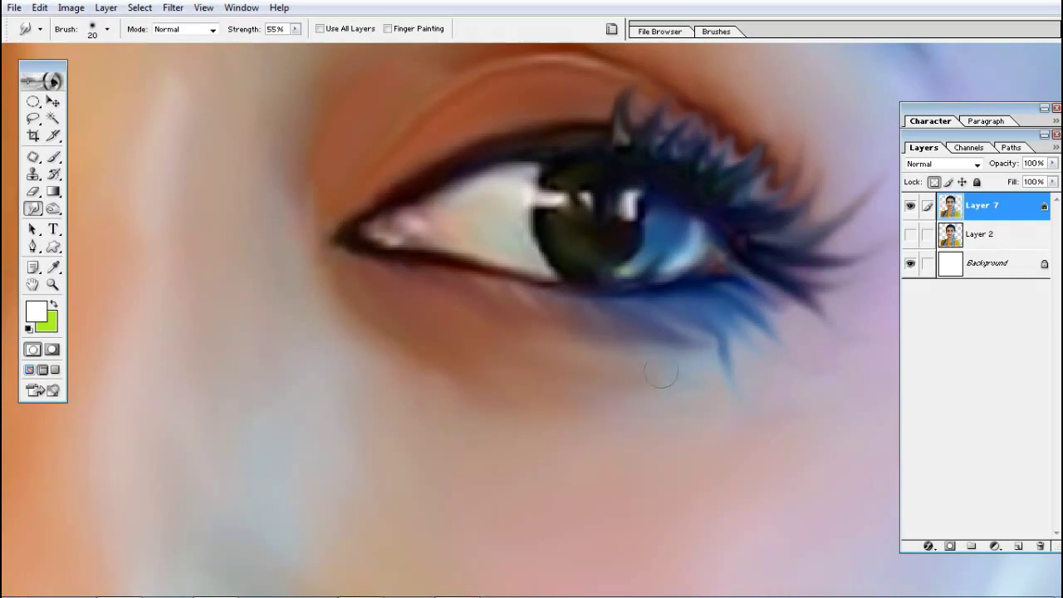
scroll(513, 360, down, 1)
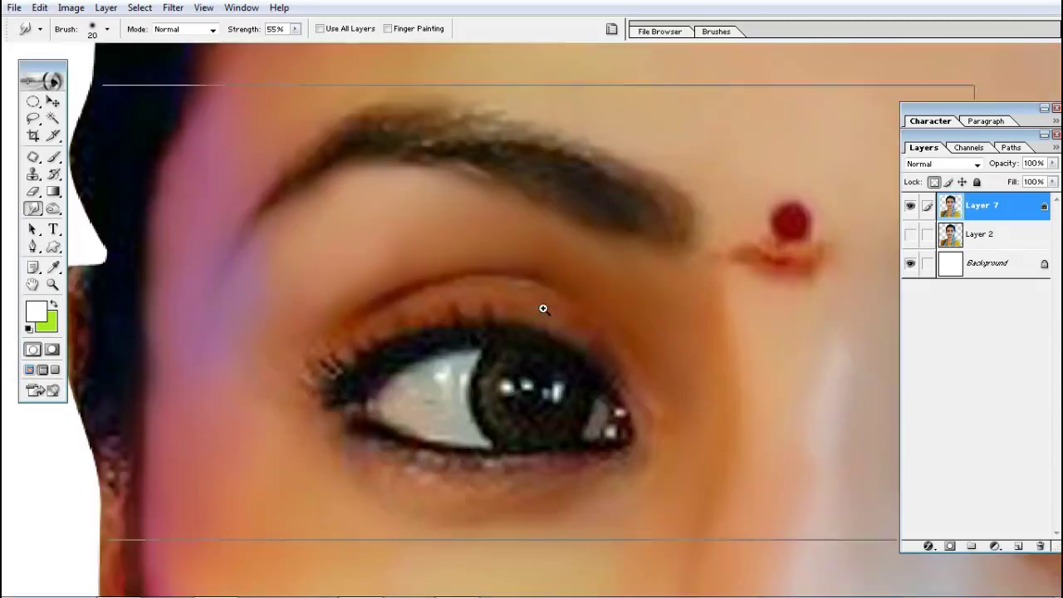
Smooth out the white of the eye with a larger smudge brush
ctrl+click(543, 309)
key(bracketleft)
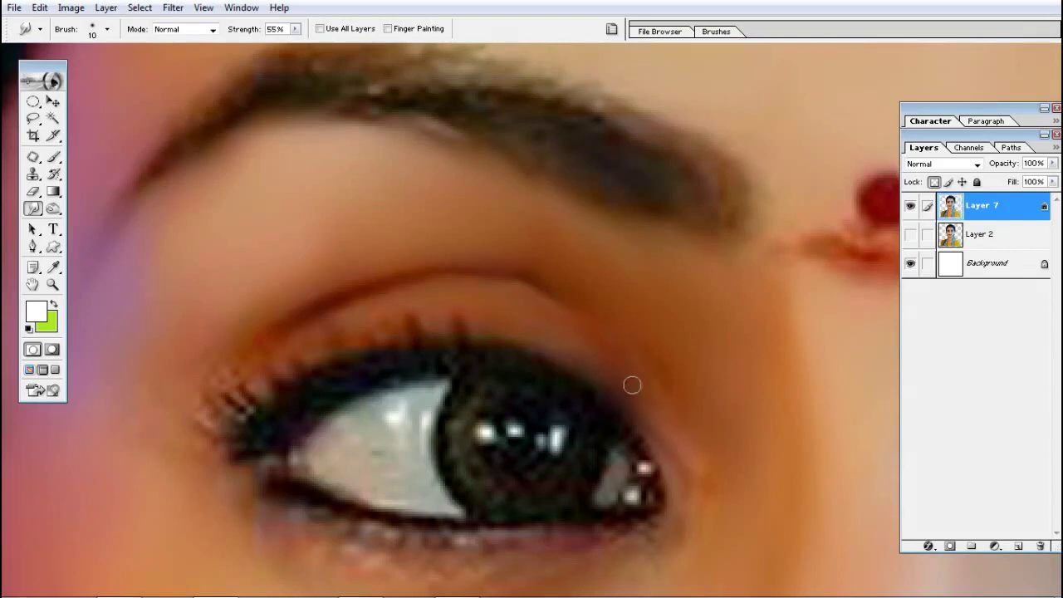
drag(633, 385, 651, 279)
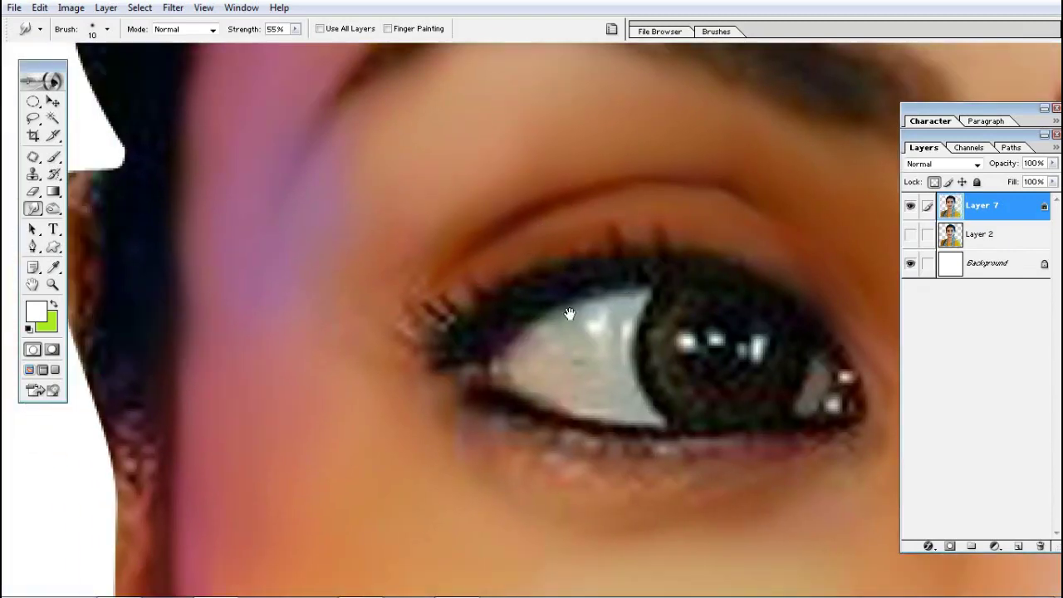
drag(533, 333, 576, 308)
key(bracketright)
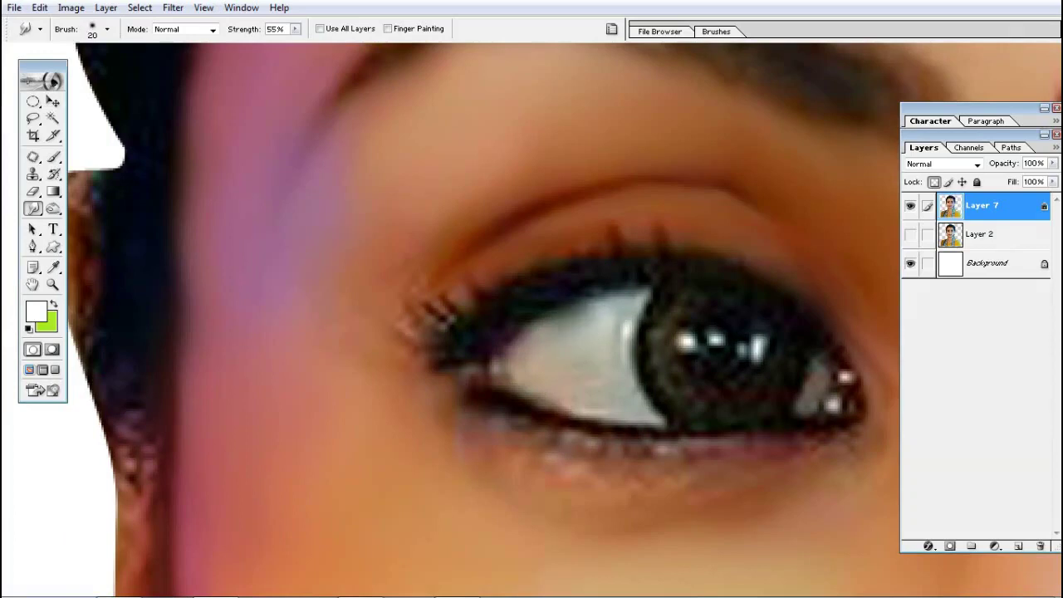
mouse_move(531, 365)
mouse_down()
mouse_move(589, 387)
mouse_move(612, 316)
mouse_move(551, 324)
mouse_move(629, 403)
mouse_move(662, 349)
mouse_move(745, 287)
mouse_up()
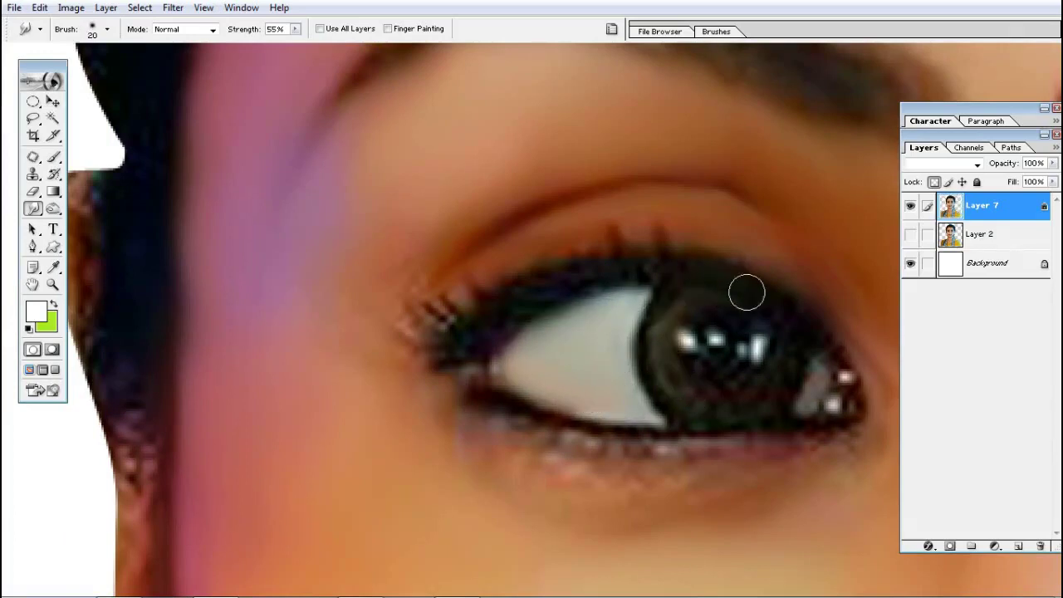
Blend the grey reflection beside the iris and smooth the iris with a smaller brush
key(bracketleft)
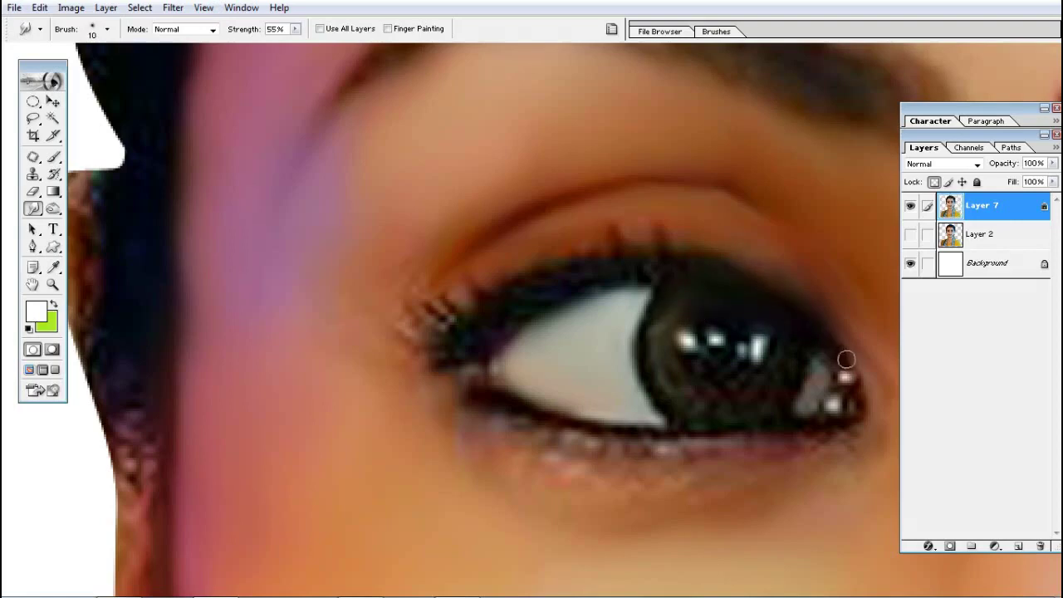
mouse_move(819, 360)
mouse_down()
mouse_move(812, 391)
mouse_move(843, 389)
mouse_move(814, 427)
mouse_move(853, 408)
mouse_up()
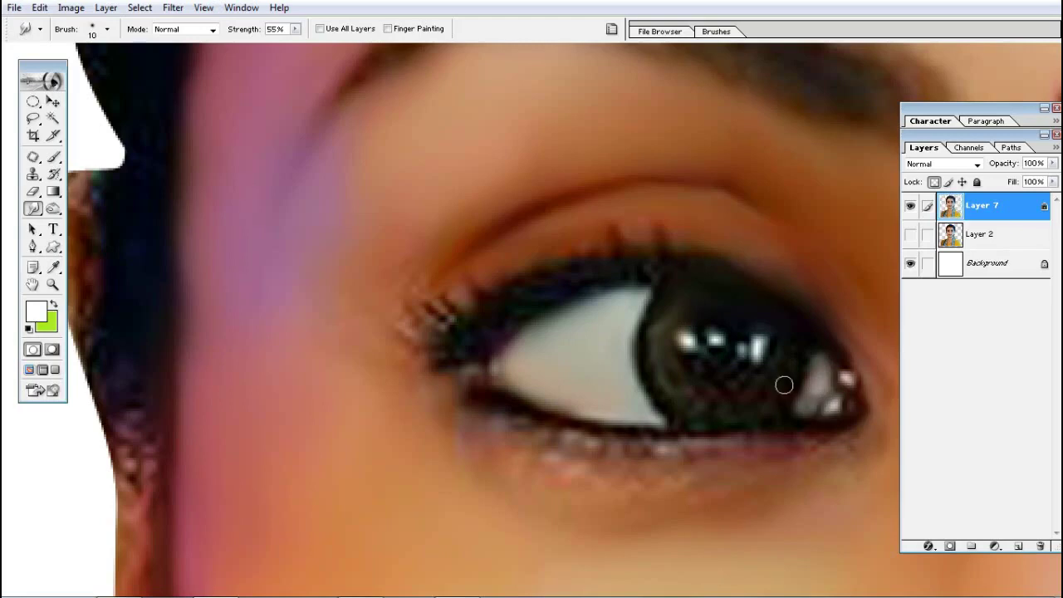
drag(706, 373, 717, 324)
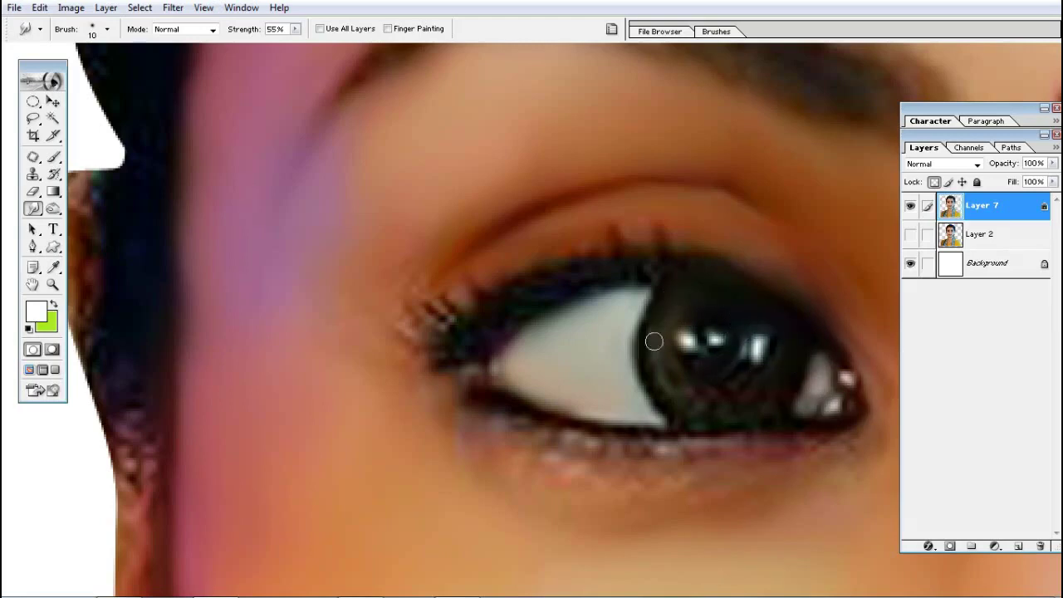
drag(649, 326, 662, 363)
drag(648, 328, 756, 378)
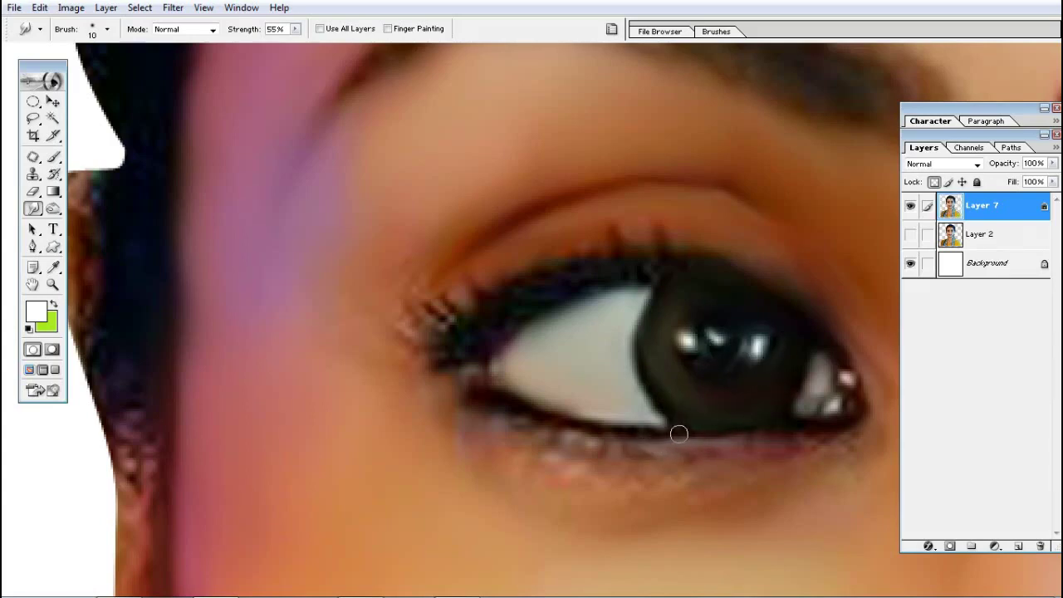
Redo the lower-lid smear along the lash line and soften the inner eye corner
drag(678, 432, 826, 432)
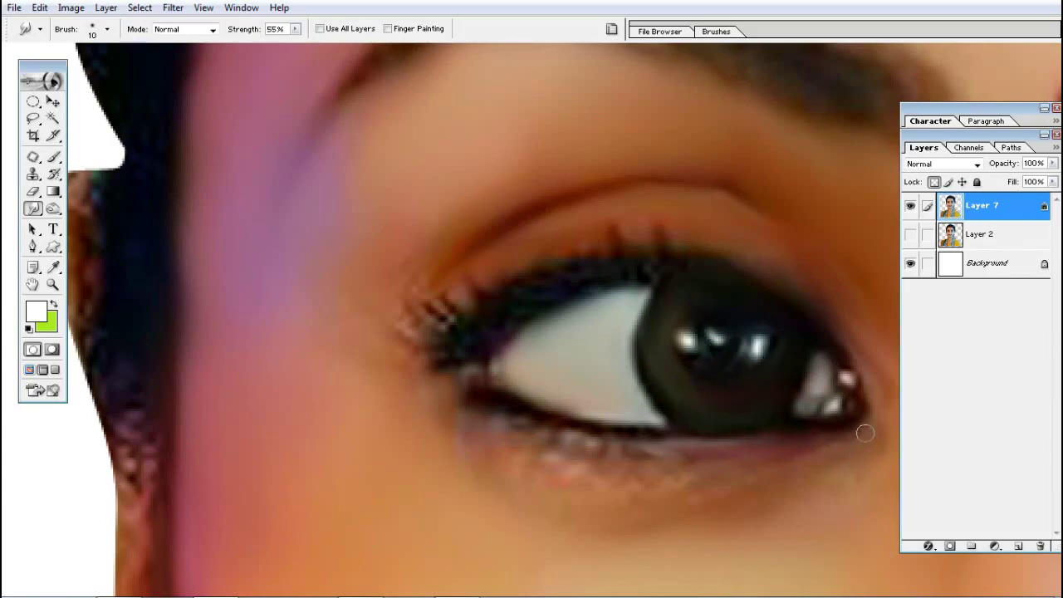
key(ctrl+z)
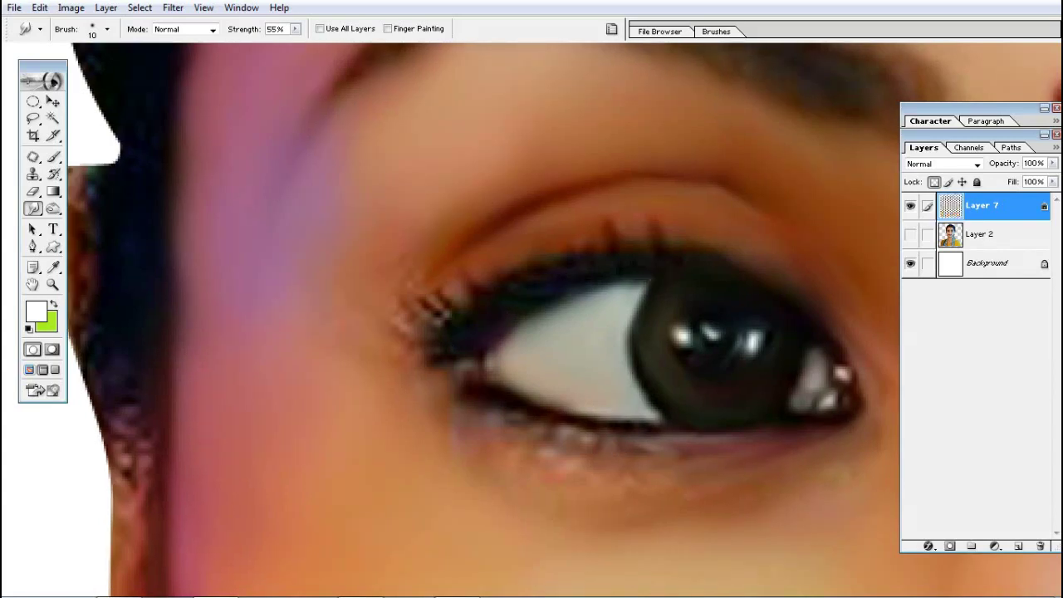
key(ctrl+z)
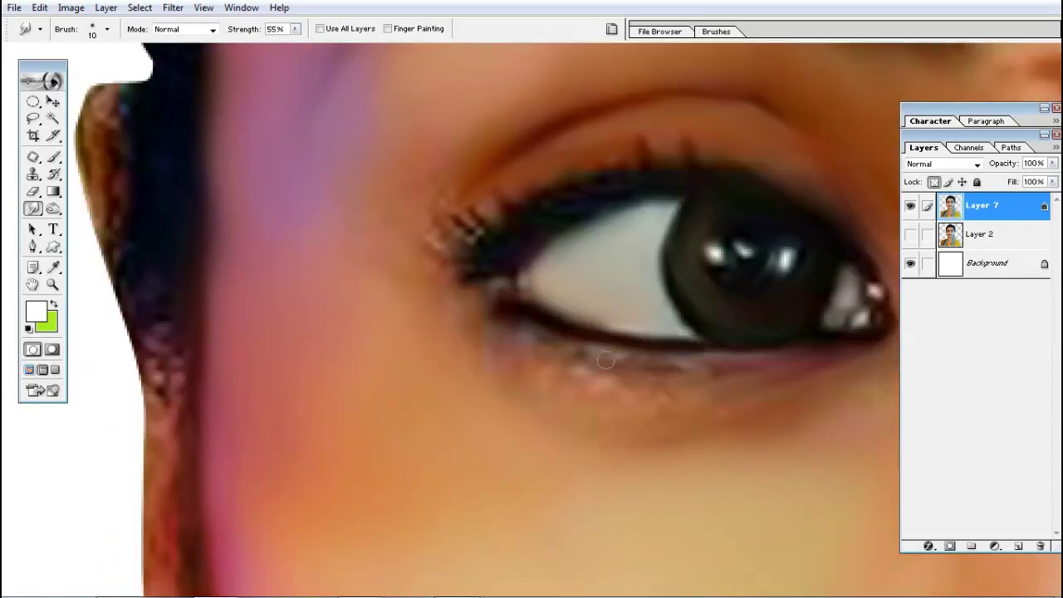
drag(605, 360, 665, 394)
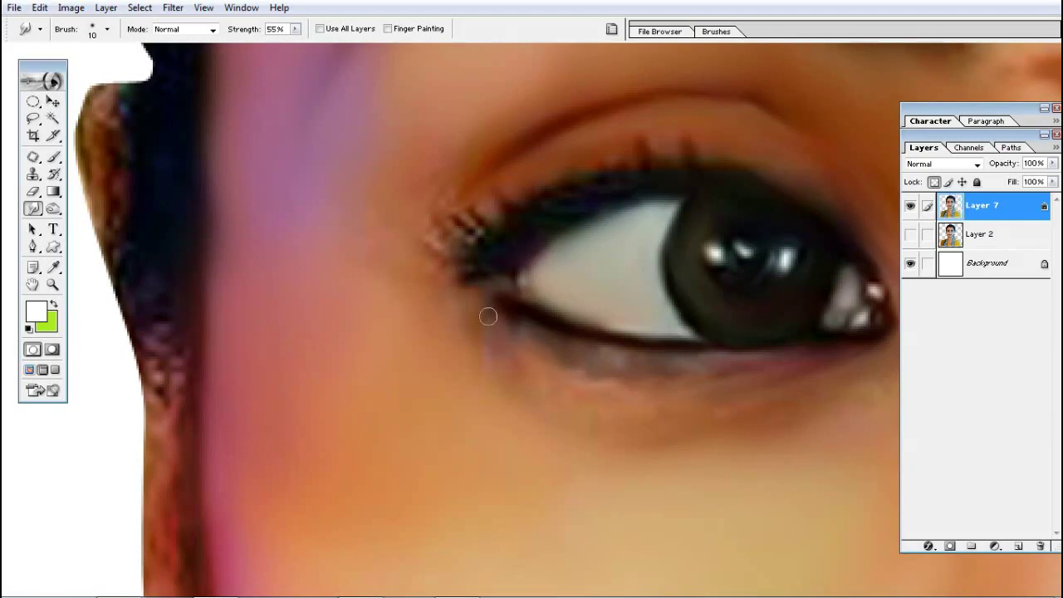
drag(490, 287, 441, 265)
scroll(514, 239, down, 2)
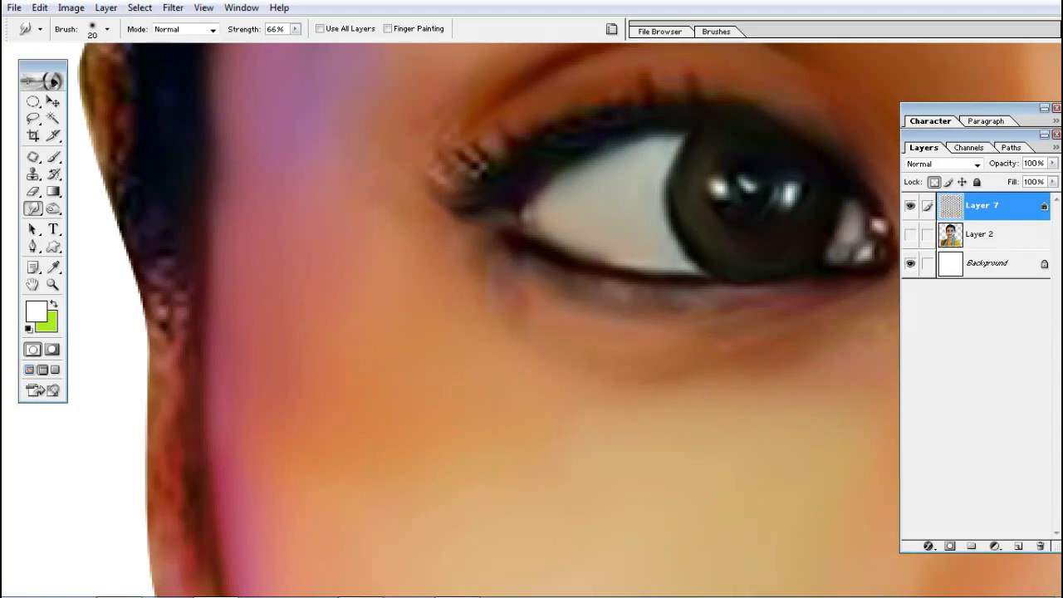
With a tiny Smudge brush, pull dark lashes out leftward from the eye's inner corner
key(bracketleft)
scroll(679, 369, down, 1)
scroll(679, 369, right, 1)
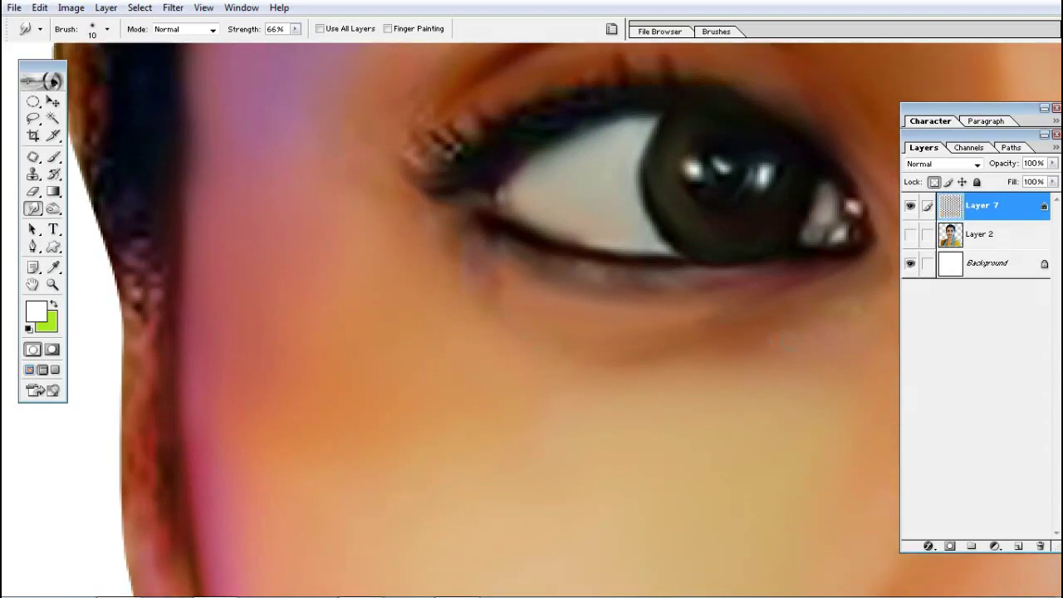
scroll(673, 337, right, 5)
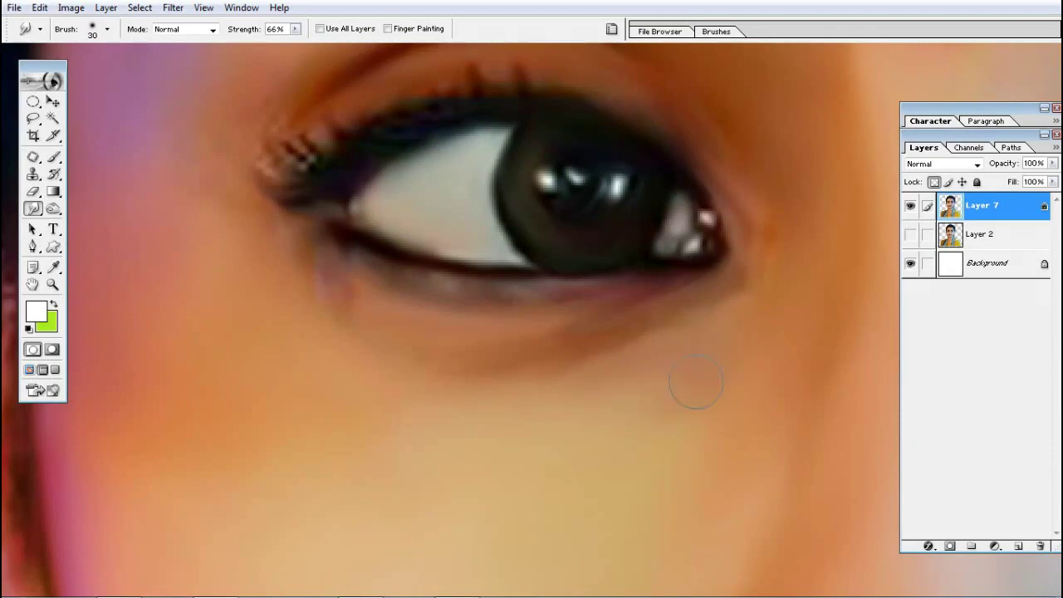
drag(285, 282, 422, 365)
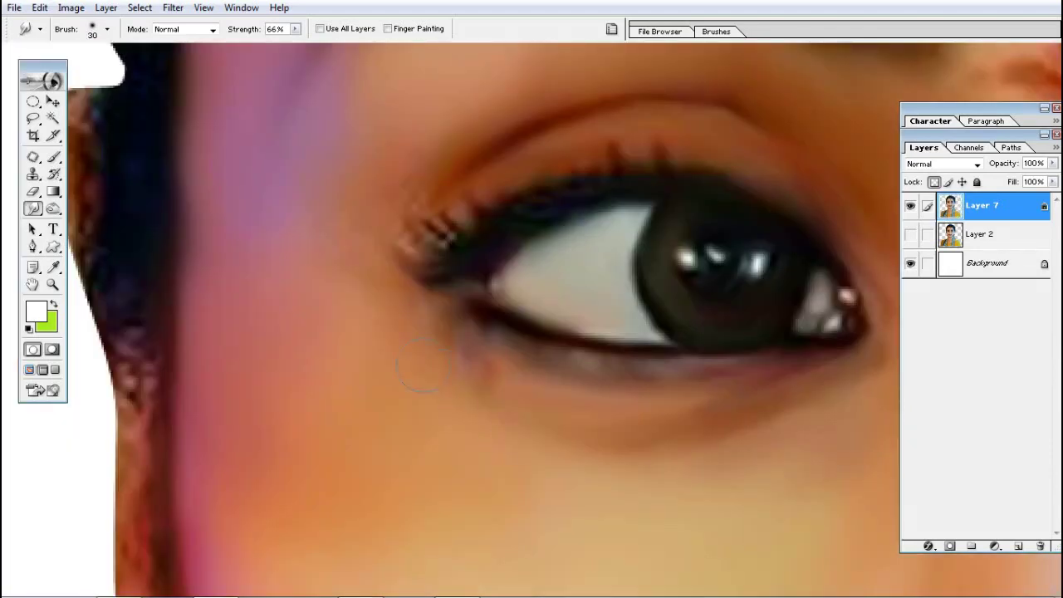
key(bracketleft)
key(bracketleft)
key(bracketleft)
mouse_move(465, 241)
mouse_down()
mouse_move(422, 200)
mouse_move(370, 242)
mouse_up()
drag(458, 275, 370, 282)
drag(478, 299, 415, 308)
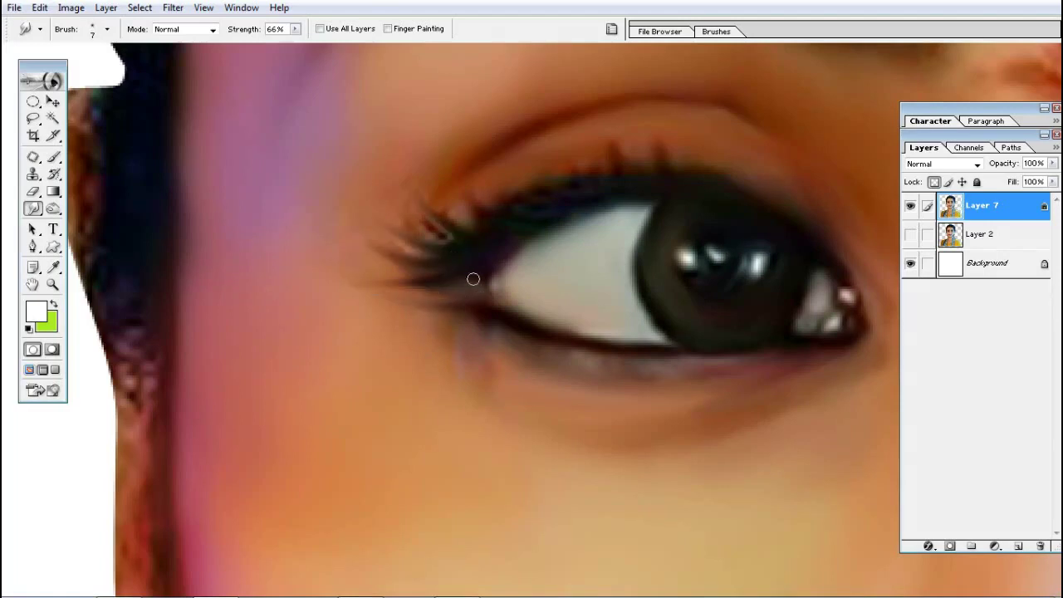
With a slightly smaller brush, smudge long lashes upward along the upper lid to the outer corner
key(bracketleft)
drag(467, 244, 400, 212)
mouse_move(553, 209)
mouse_down()
mouse_move(573, 158)
mouse_move(511, 195)
mouse_up()
drag(615, 174, 598, 138)
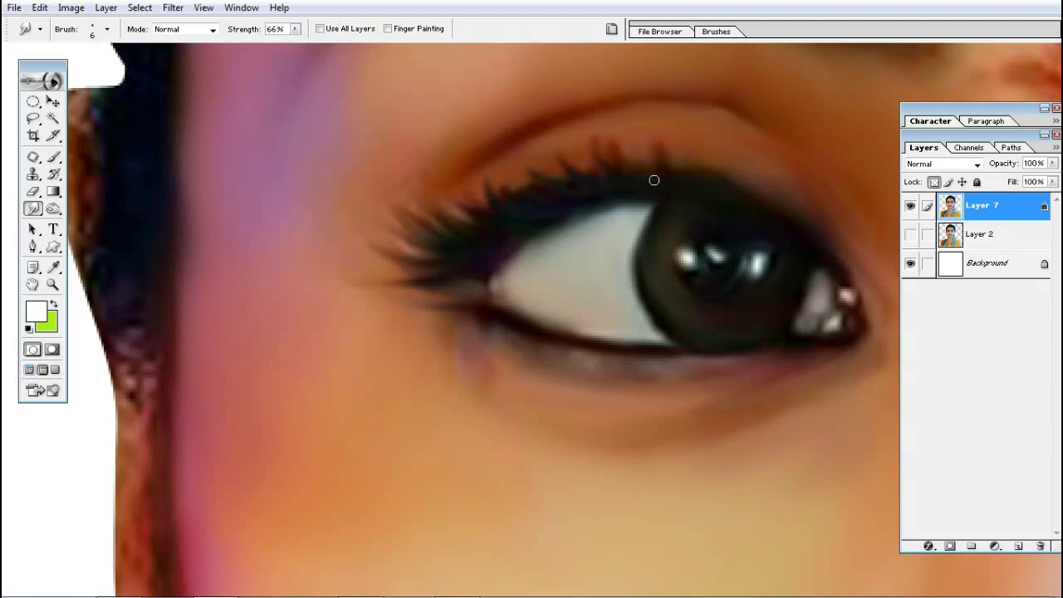
drag(651, 173, 641, 133)
drag(671, 178, 683, 156)
drag(622, 175, 613, 146)
mouse_move(591, 181)
mouse_down()
mouse_move(582, 148)
mouse_move(548, 141)
mouse_up()
drag(536, 185, 501, 123)
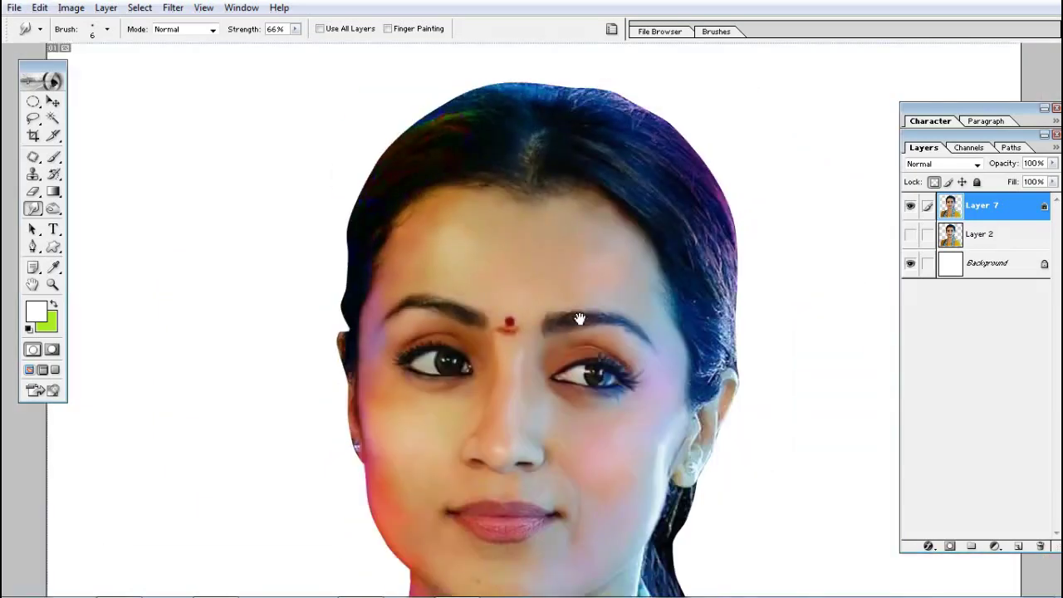
Zoom out to check the whole face, then zoom back in on the eye
drag(356, 245, 531, 346)
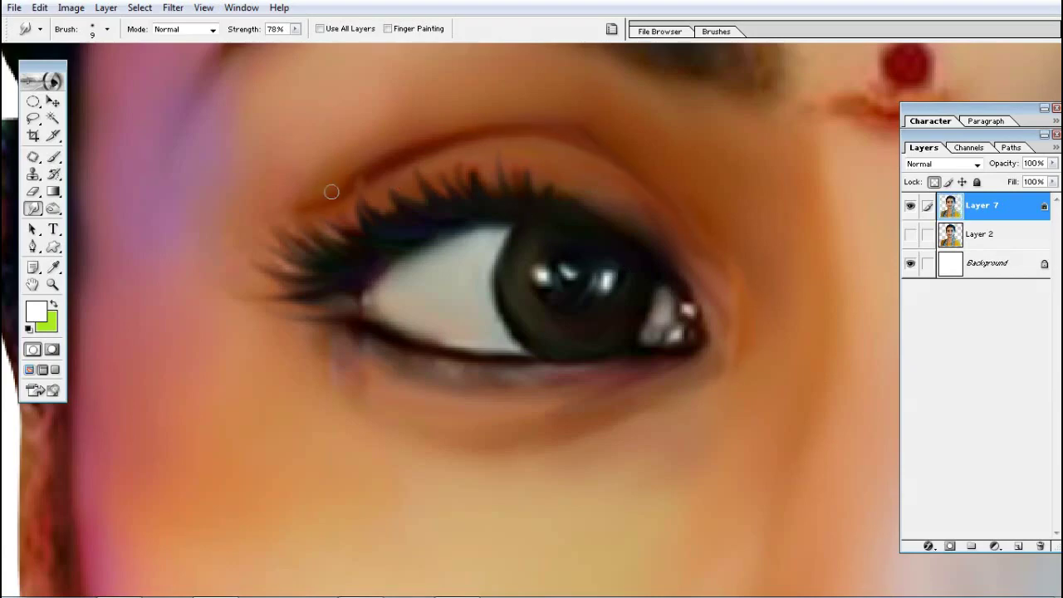
ctrl+alt+click(544, 285)
ctrl+alt+click(574, 375)
drag(574, 375, 609, 281)
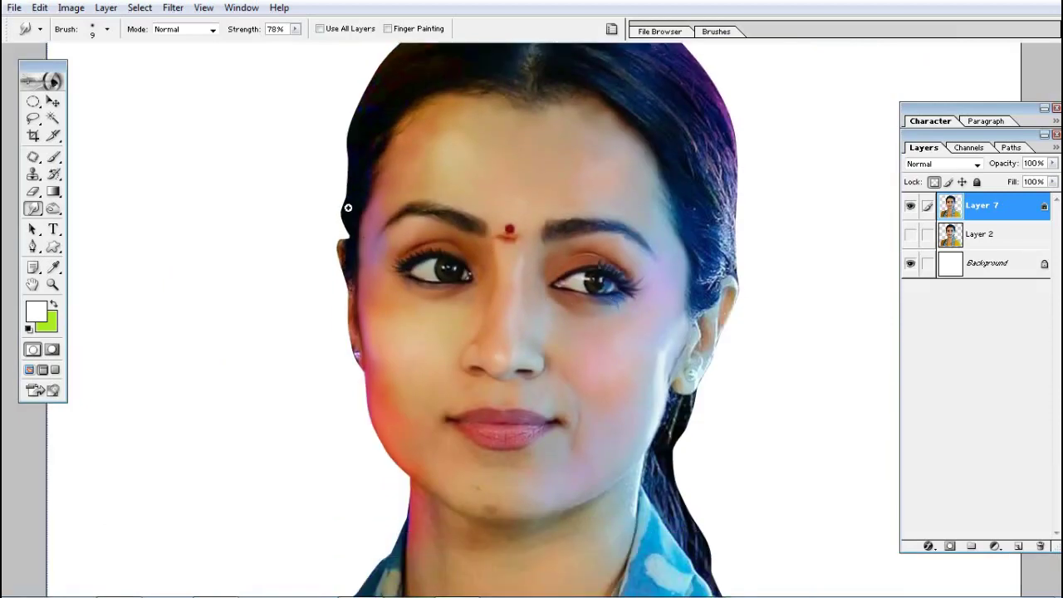
drag(343, 197, 580, 328)
ctrl+click(688, 239)
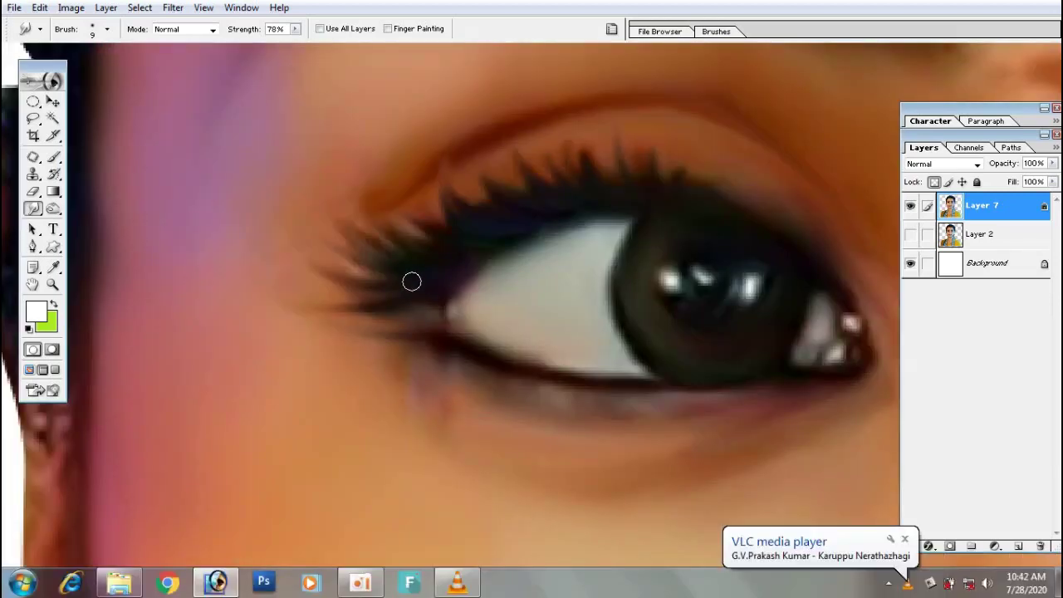
Add long lashes sweeping out from the lid's inner corner, then zoom out to view the face
mouse_move(411, 278)
mouse_down()
mouse_move(279, 258)
mouse_move(291, 309)
mouse_up()
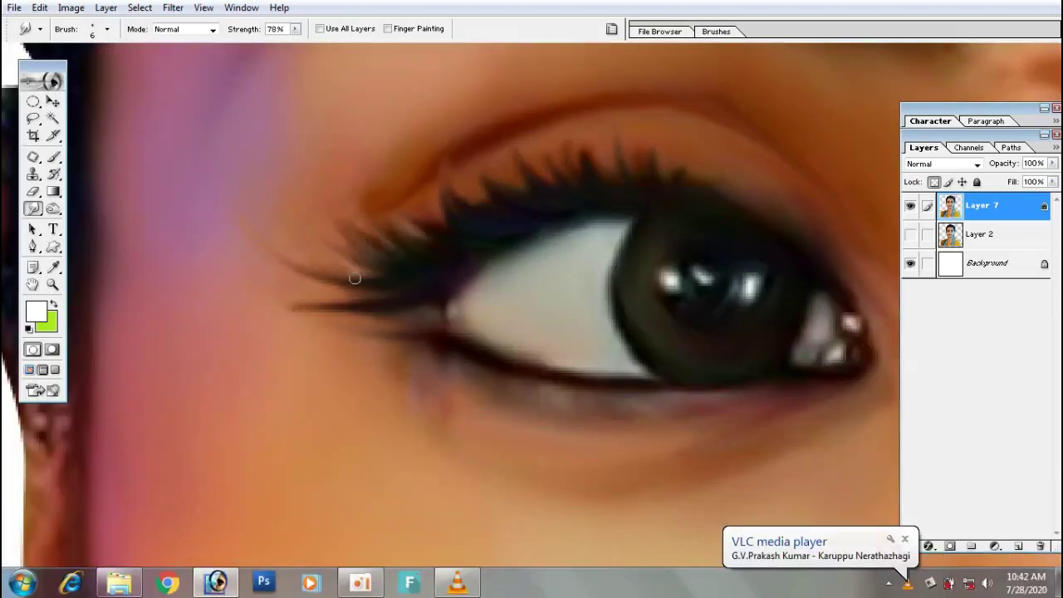
drag(389, 264, 311, 217)
key(ctrl+minus)
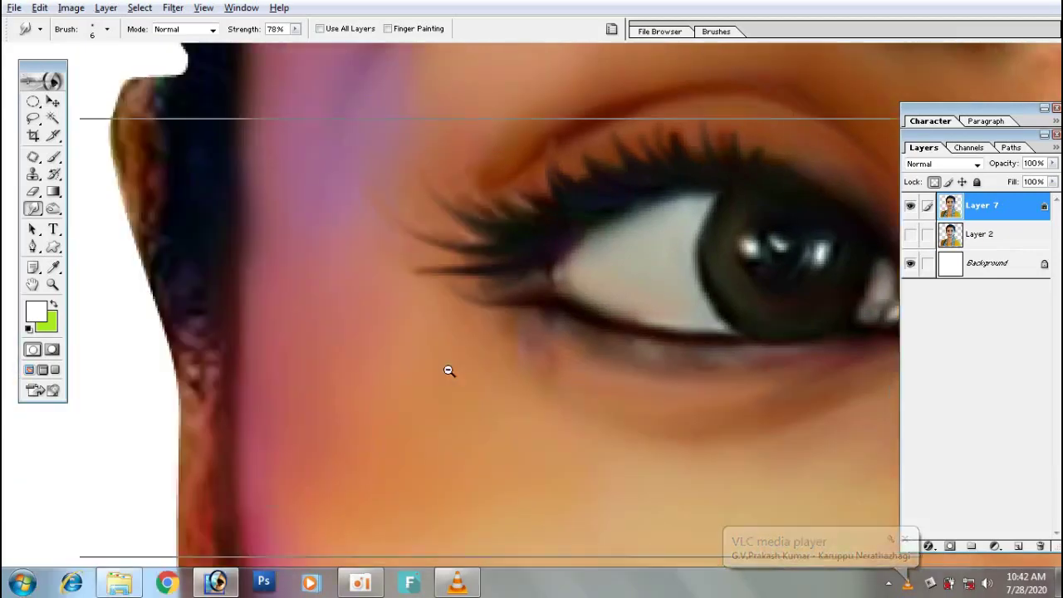
key(ctrl+minus)
key(ctrl+minus)
key(ctrl+minus)
Zoom in on the nose and lips, enlarge the Smudge brush to 30 px, and center the lips
drag(332, 178, 706, 581)
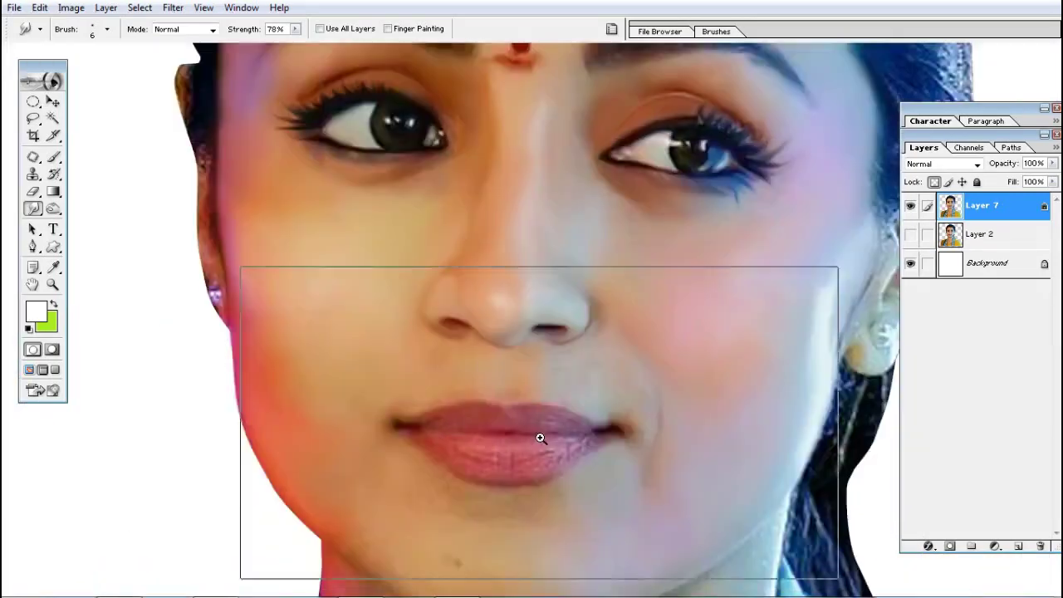
drag(237, 269, 837, 569)
click(540, 437)
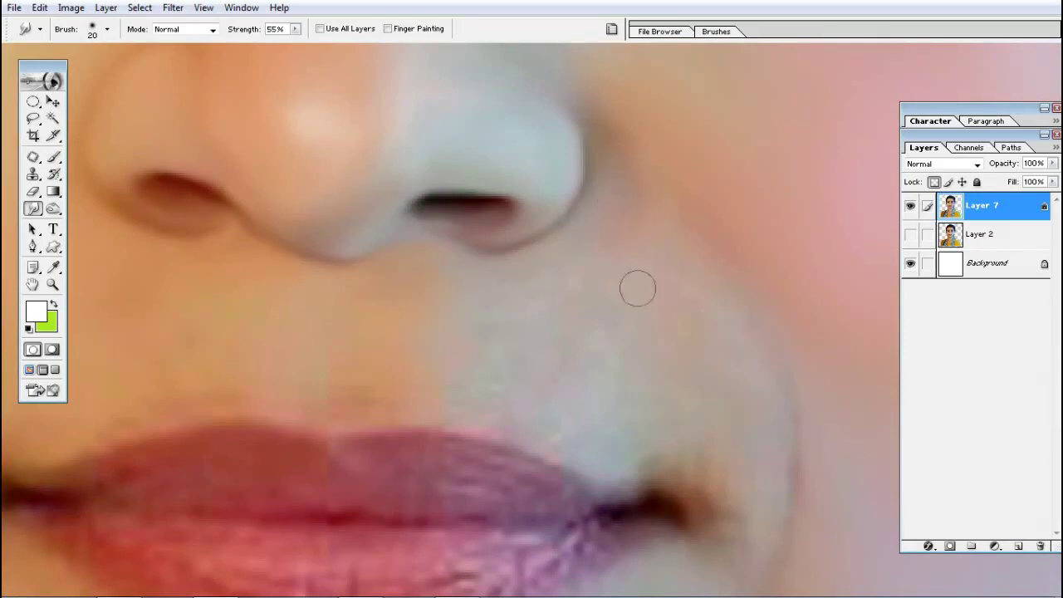
key(bracketright)
drag(643, 195, 611, 228)
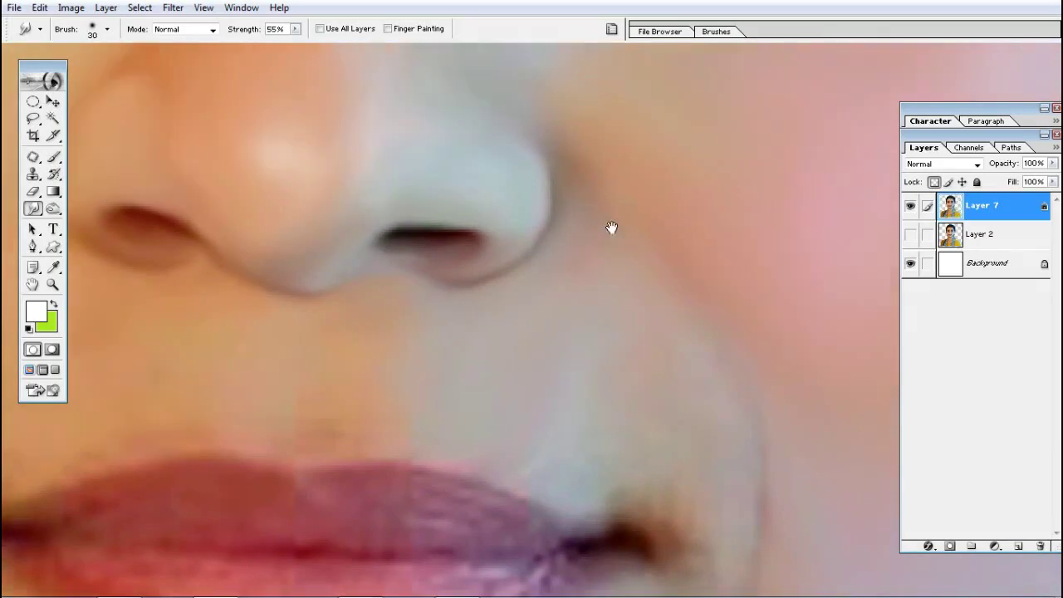
drag(695, 246, 675, 139)
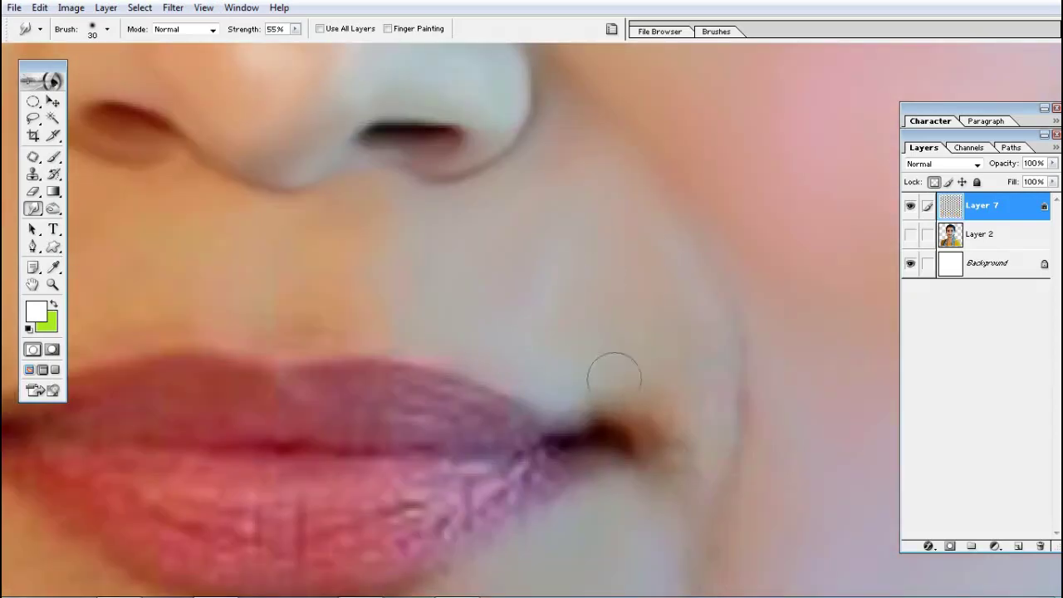
drag(639, 375, 600, 275)
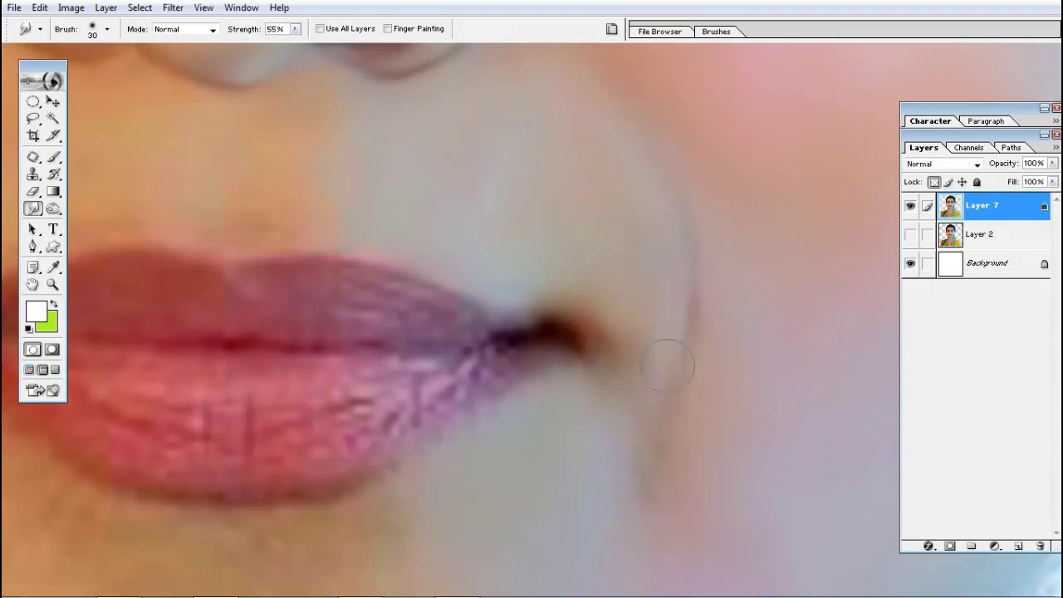
scroll(665, 355, down, 2)
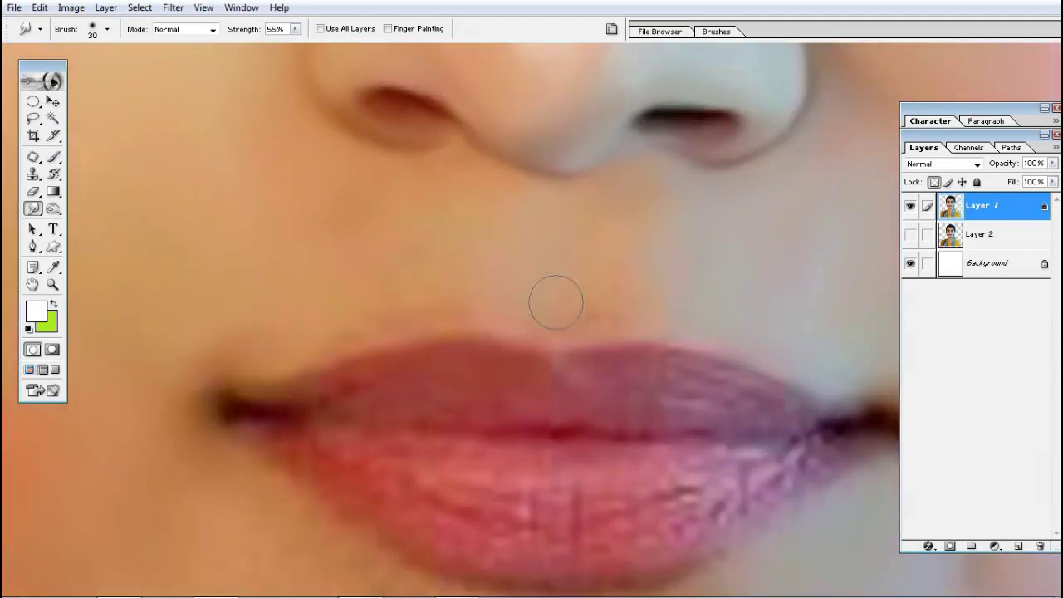
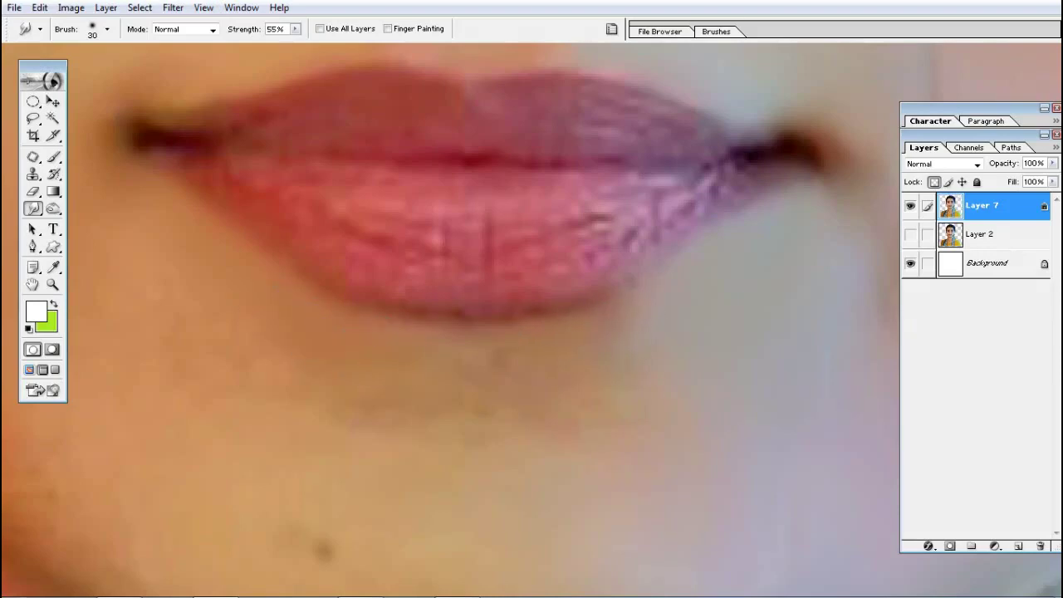
Smudge the skin near the lip corner and move to the mole below the lips
drag(579, 357, 661, 314)
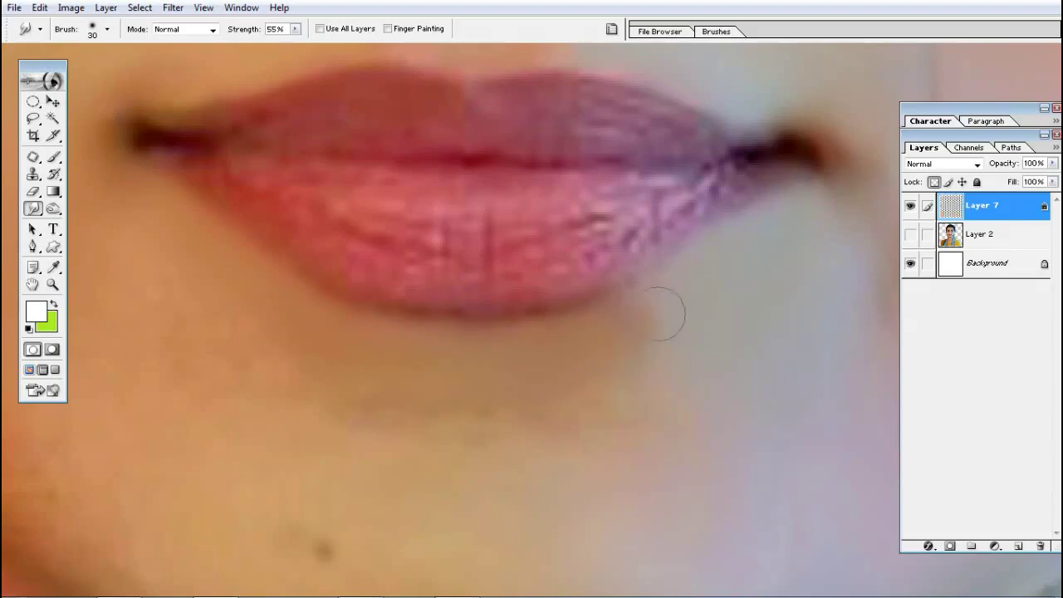
drag(555, 403, 591, 370)
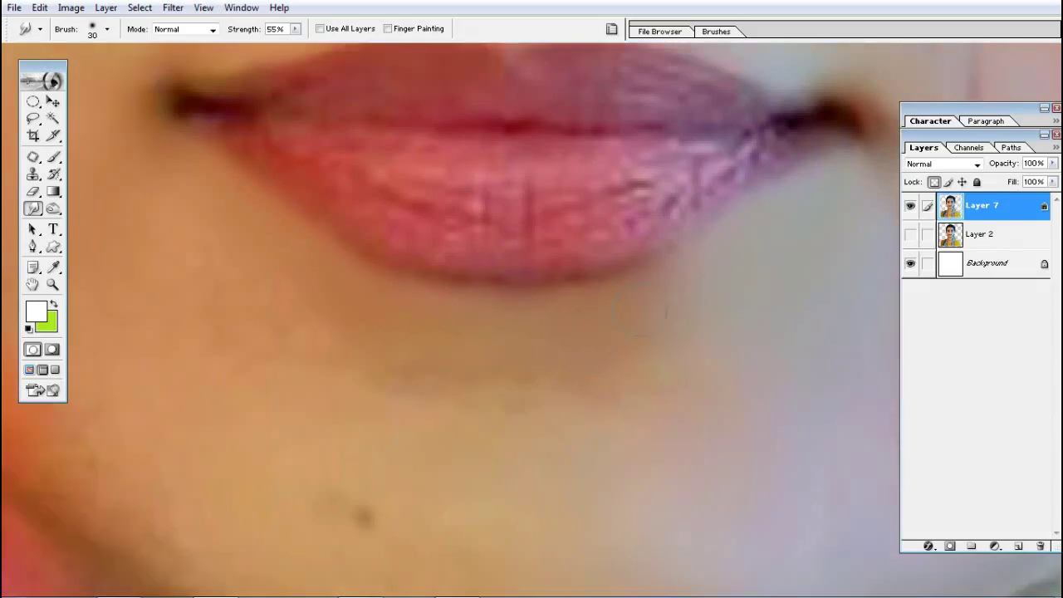
drag(639, 311, 701, 240)
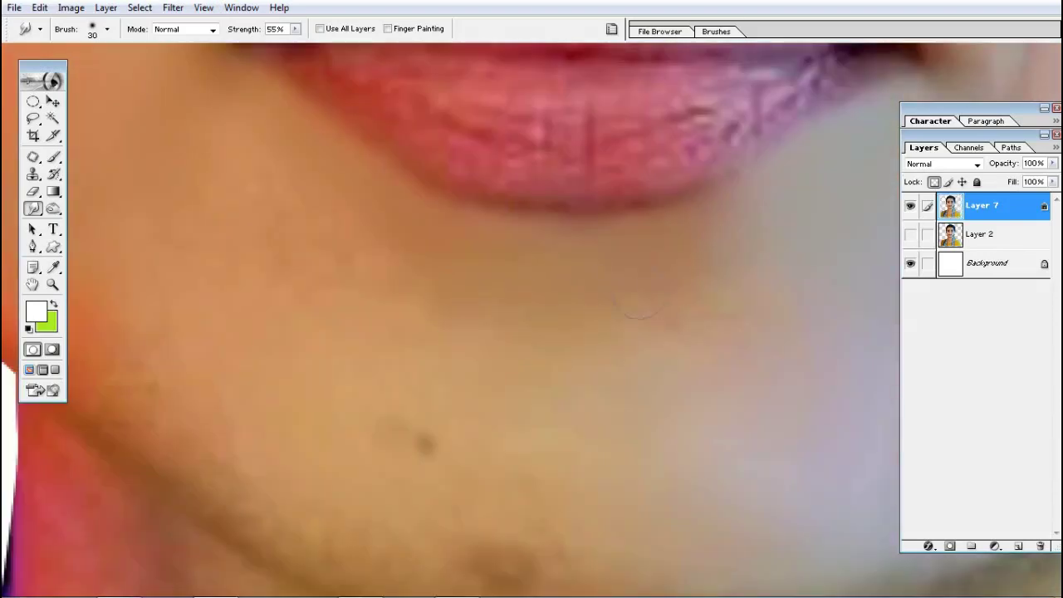
drag(407, 310, 553, 380)
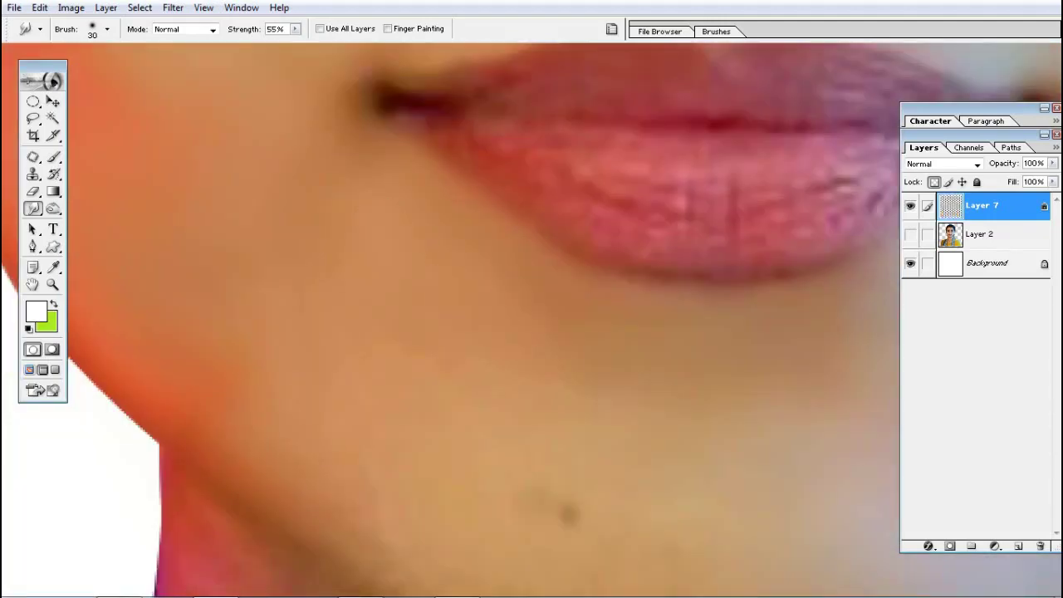
drag(400, 508, 294, 304)
Smudge away the mole below the lips, the chin blotch and the jawline skin
drag(462, 309, 477, 353)
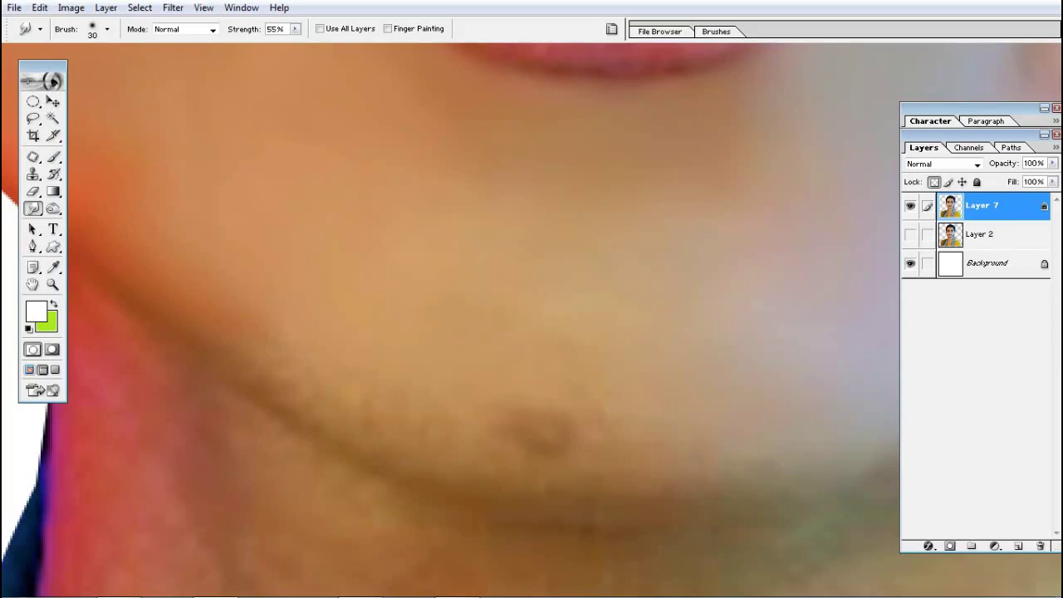
mouse_move(515, 415)
mouse_down()
mouse_move(573, 436)
mouse_move(538, 468)
mouse_move(472, 448)
mouse_up()
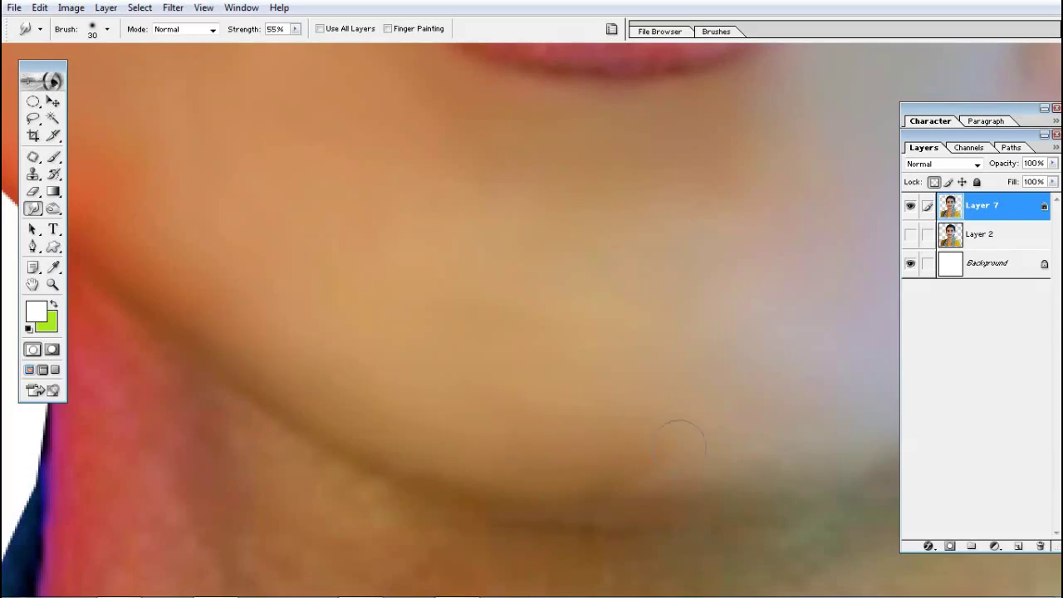
drag(678, 447, 428, 395)
drag(379, 420, 416, 438)
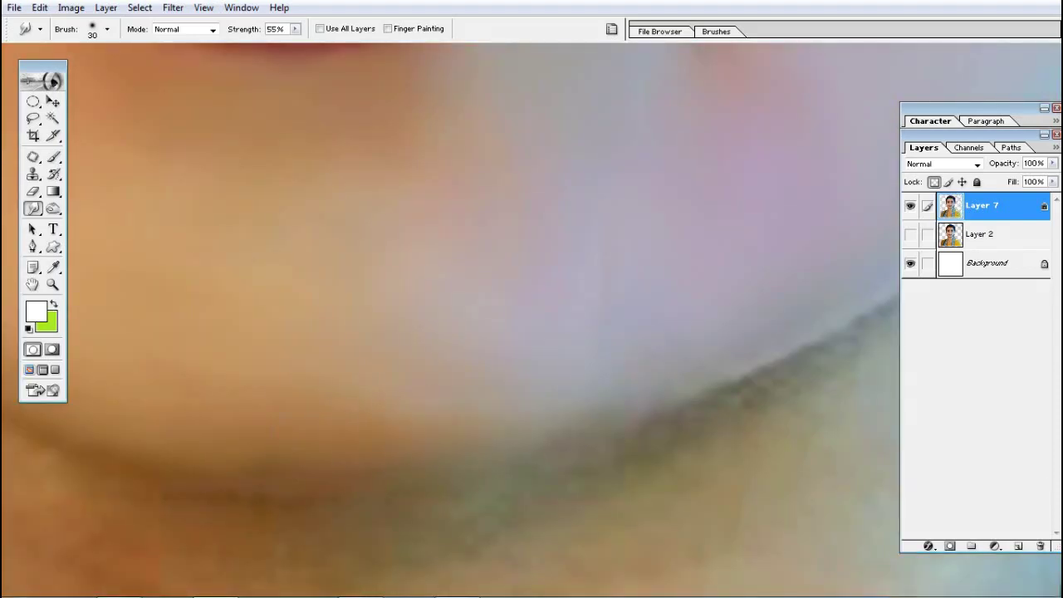
key(ctrl+minus)
Zoom in on the neck beside the scarf and enlarge the Smudge brush to 40 px
key(ctrl+minus)
key(ctrl+minus)
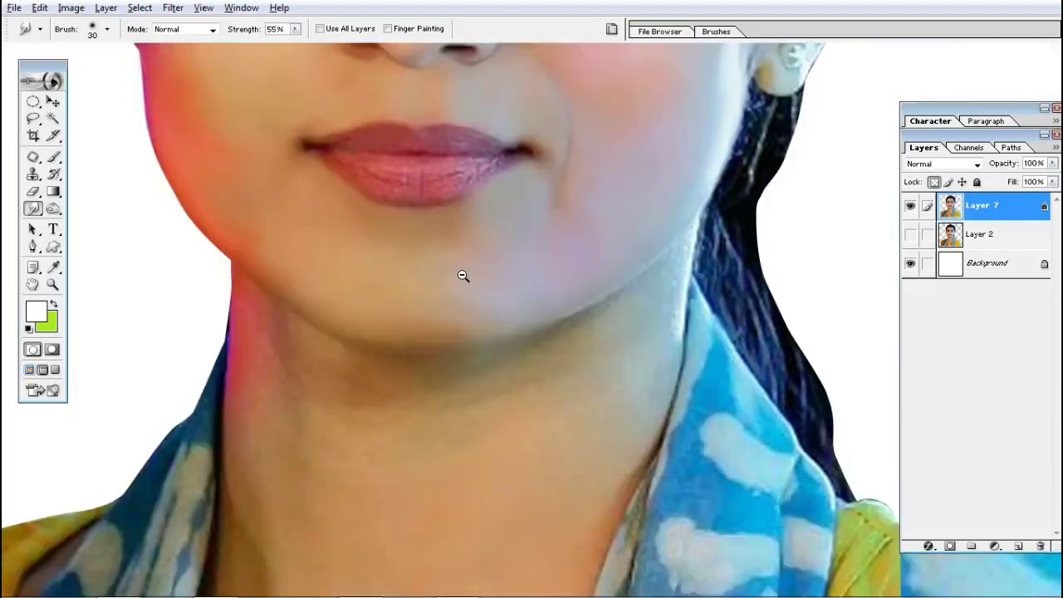
key(ctrl+minus)
key(ctrl+minus)
drag(530, 299, 560, 332)
key(ctrl+plus)
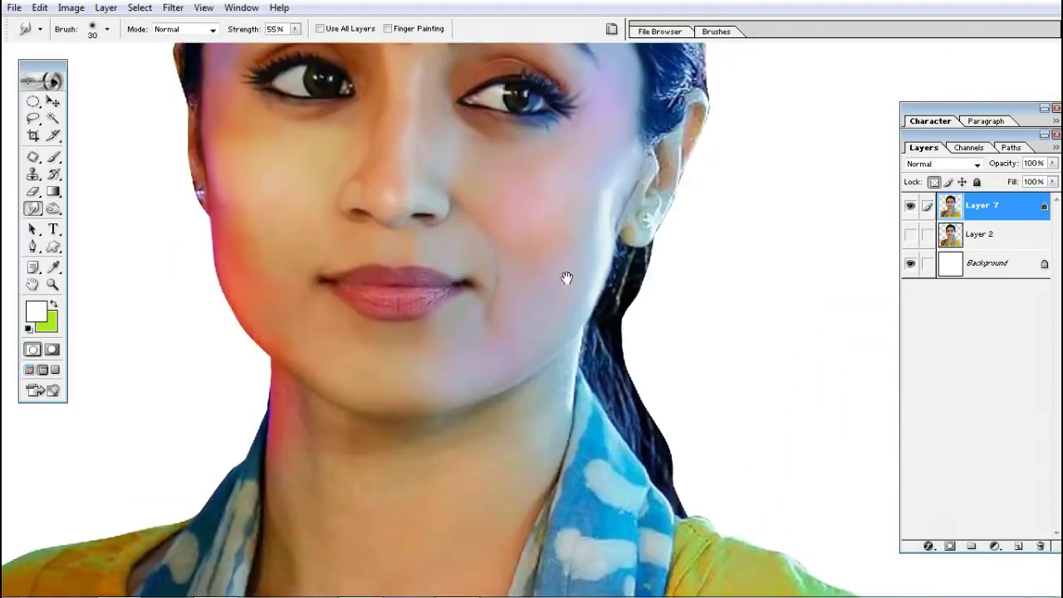
key(ctrl+plus)
click(489, 395)
key(bracketright)
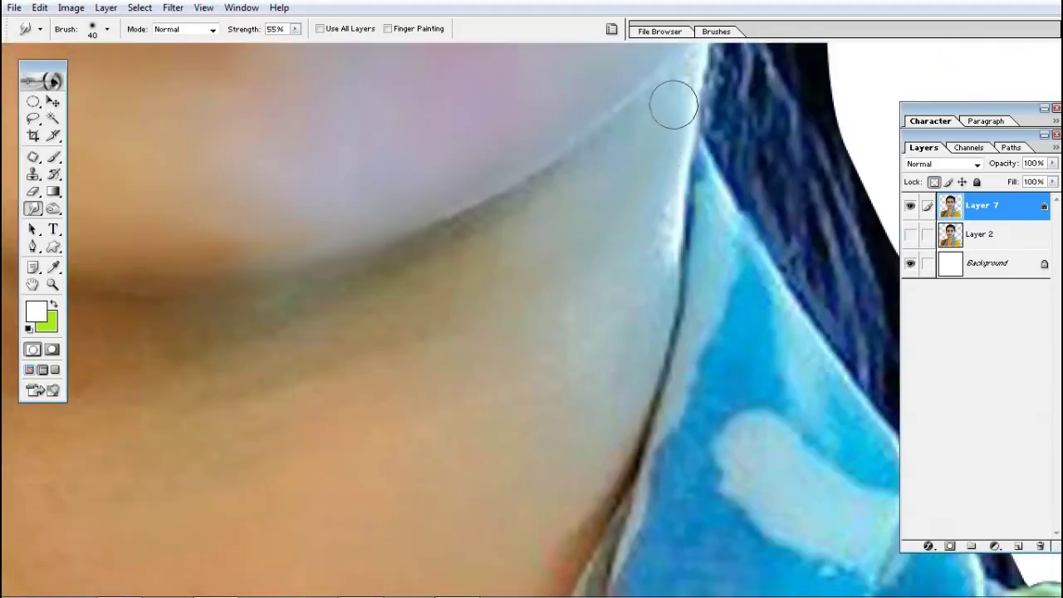
Move down the neck and enlarge the Smudge brush to 80 px
drag(627, 339, 661, 269)
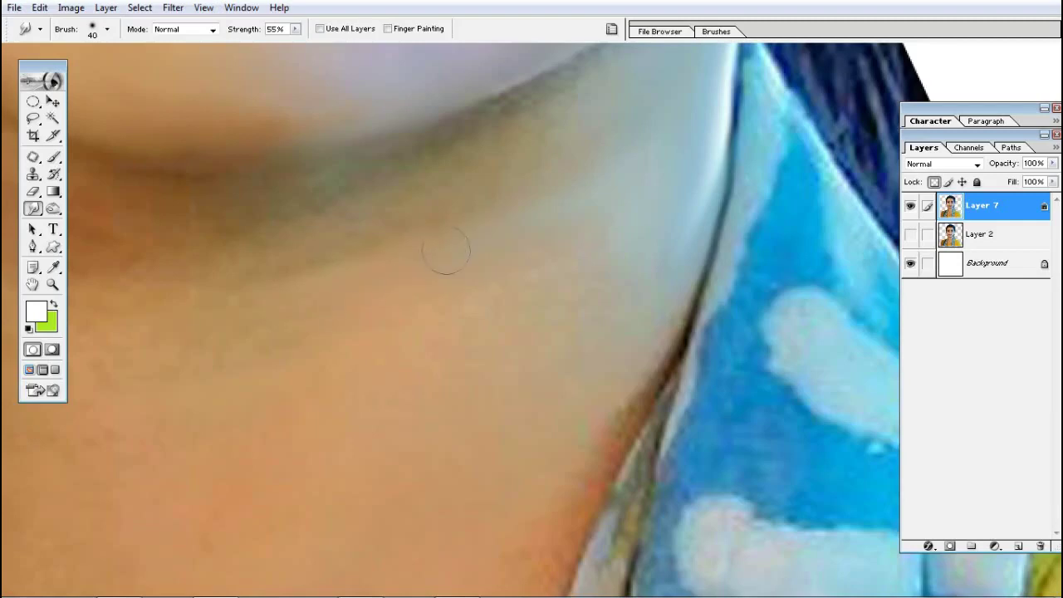
drag(608, 376, 671, 337)
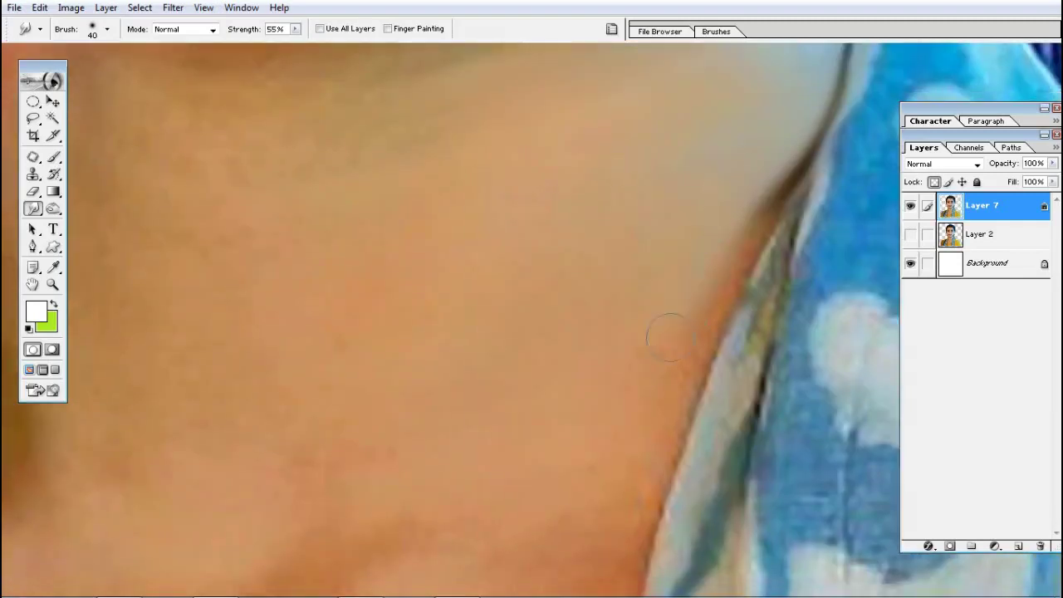
key(ctrl+minus)
key(ctrl+plus)
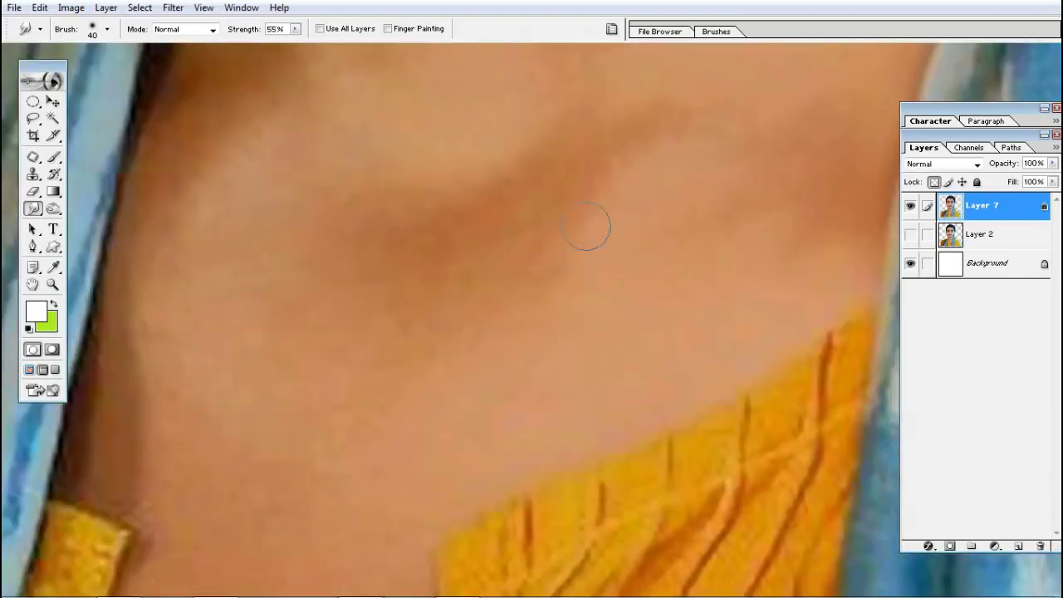
scroll(631, 255, right, 2)
key(bracketright)
key(bracketright)
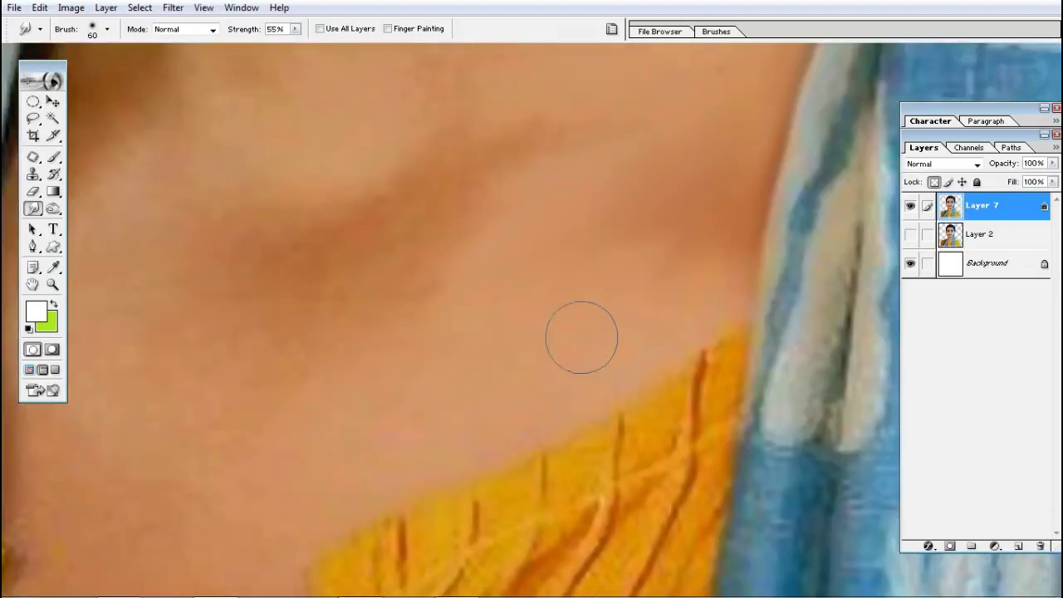
key(bracketright)
key(bracketright)
Pan around the bare neck down to the lower neck and collar
key(ctrl+minus)
key(ctrl+plus)
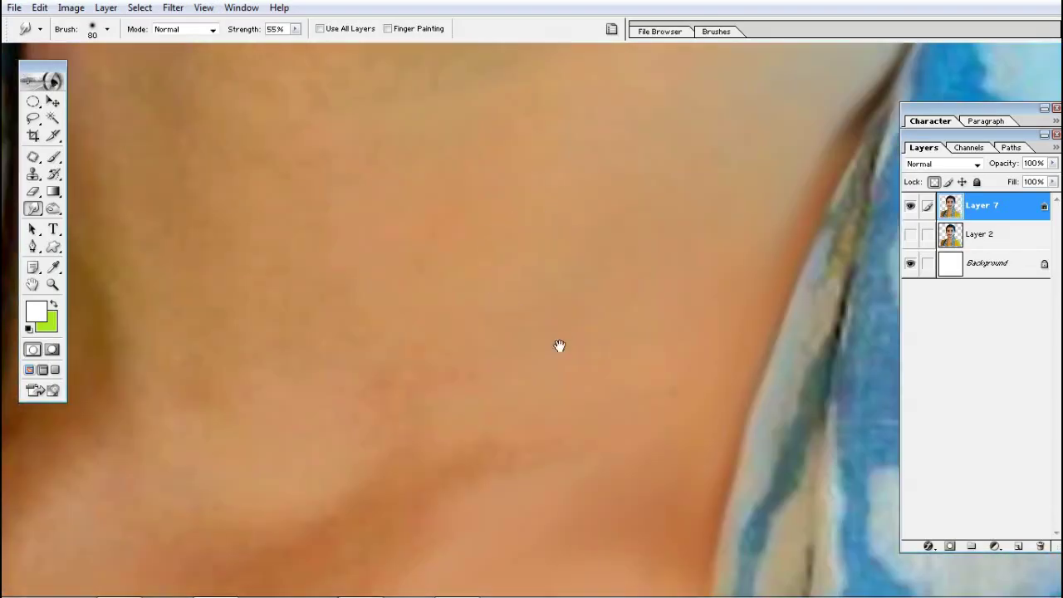
scroll(581, 341, up, 3)
scroll(544, 357, up, 2)
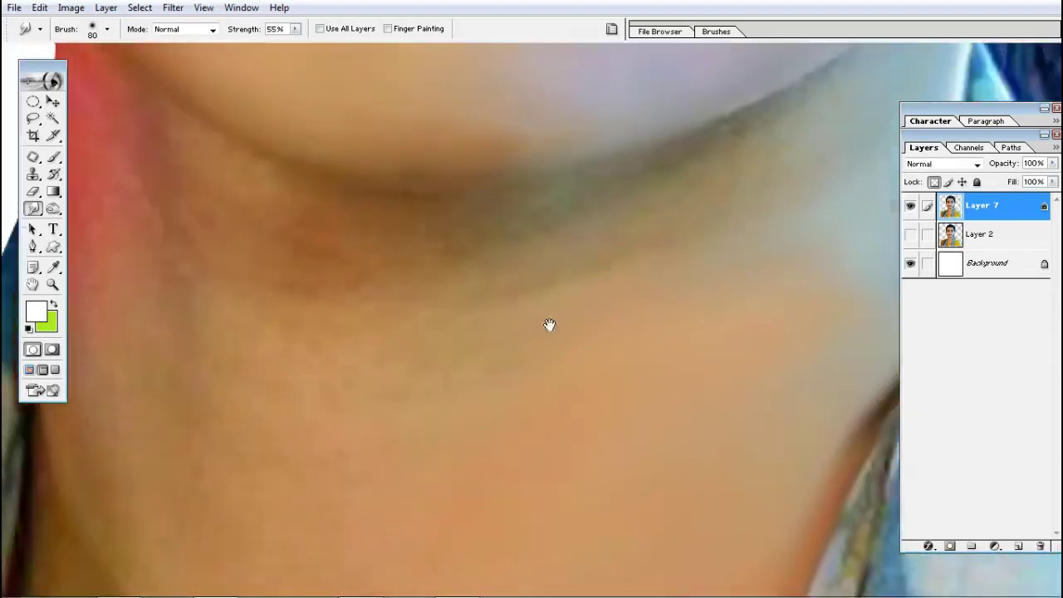
scroll(550, 323, left, 3)
scroll(589, 256, right, 3)
scroll(585, 274, down, 3)
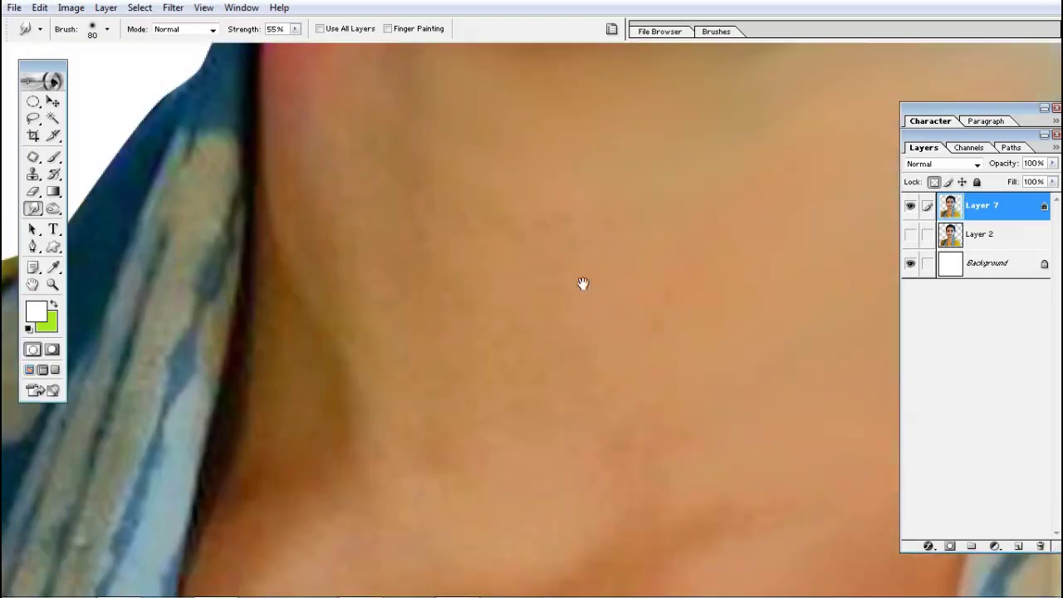
scroll(434, 387, left, 2)
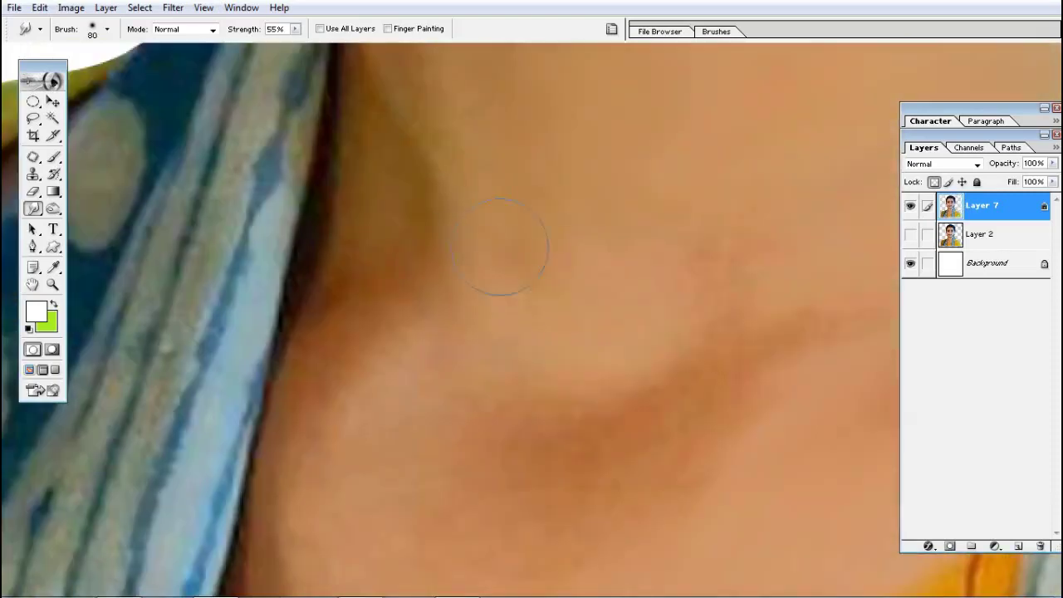
scroll(678, 301, down, 2)
scroll(714, 249, right, 2)
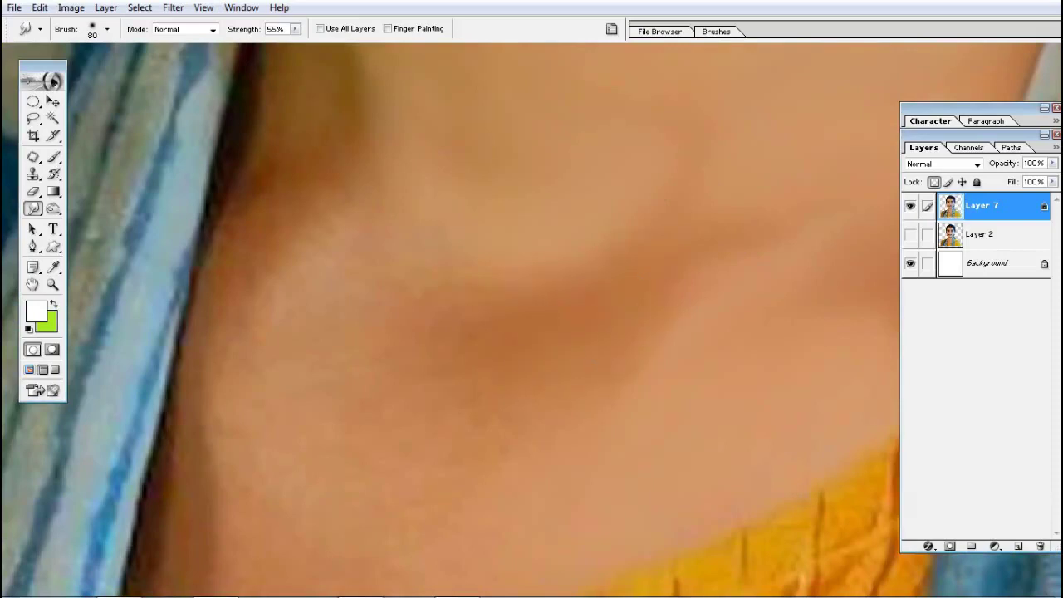
scroll(358, 320, down, 2)
scroll(285, 280, down, 2)
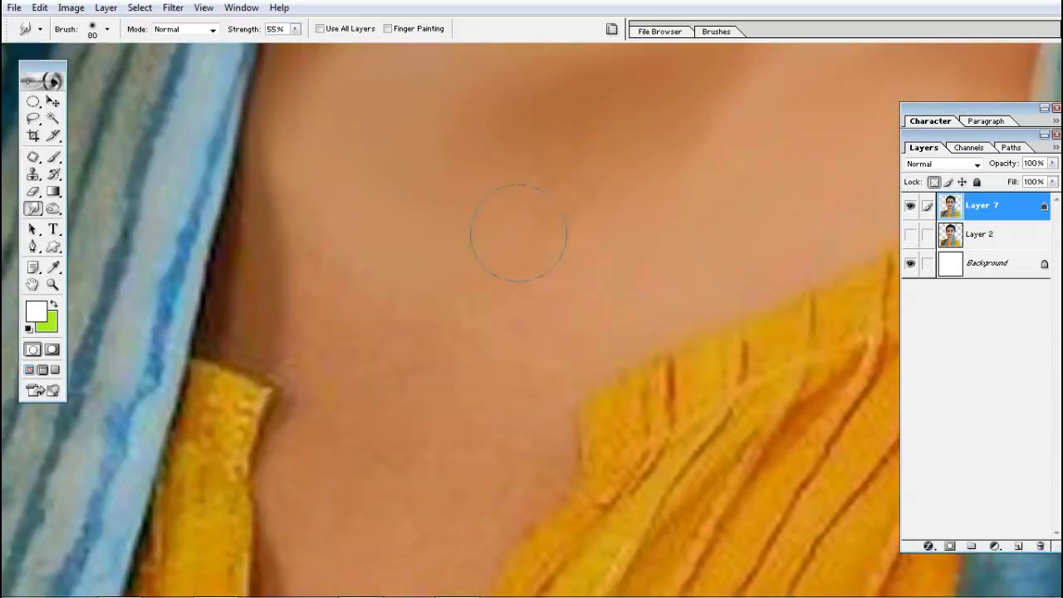
scroll(518, 232, down, 2)
drag(531, 441, 568, 287)
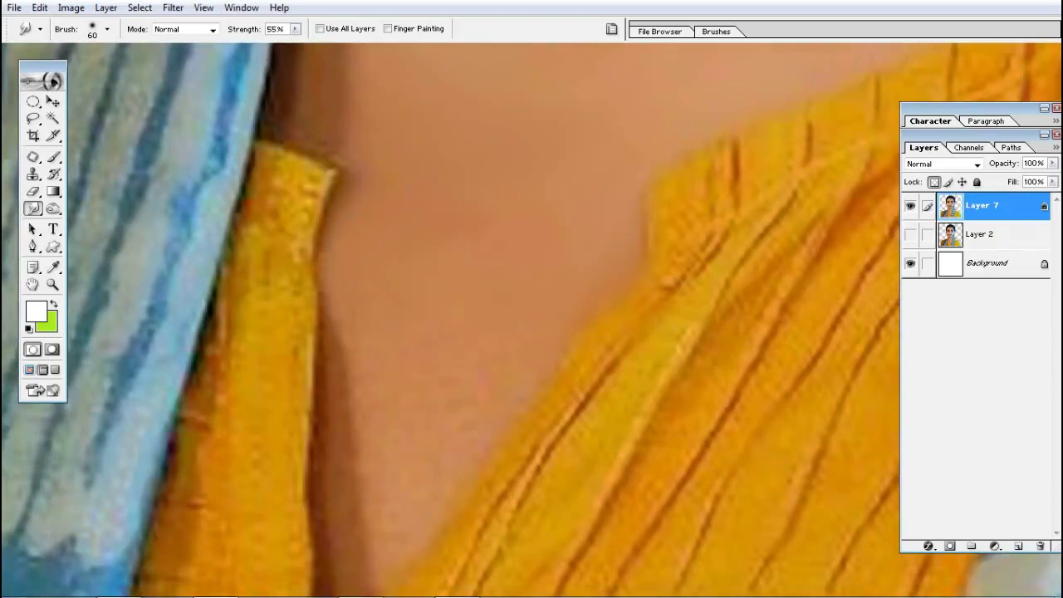
drag(337, 344, 451, 274)
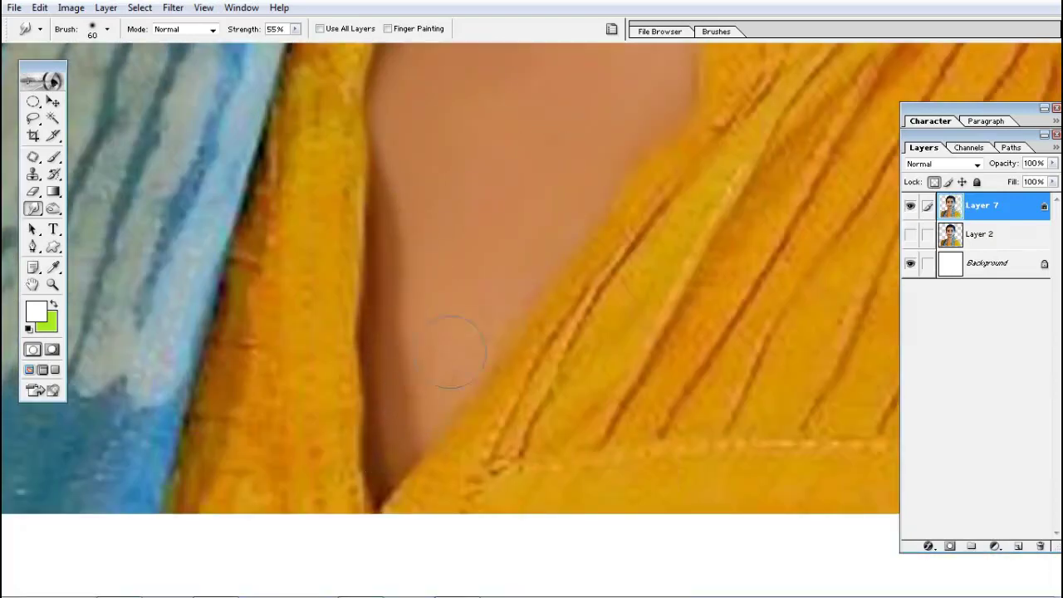
Shrink the brush to 40 px and smudge the dark shadow along the scarf edge
key(ctrl+plus)
drag(396, 233, 409, 304)
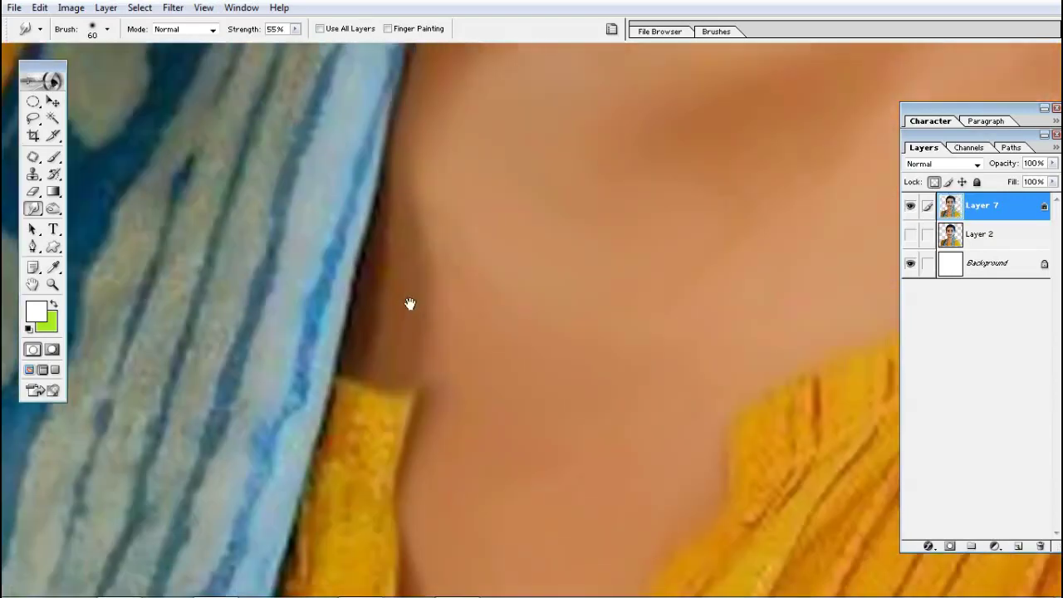
key(bracketleft)
key(bracketleft)
drag(370, 195, 387, 241)
mouse_move(391, 280)
mouse_down()
mouse_move(357, 366)
mouse_move(432, 407)
mouse_up()
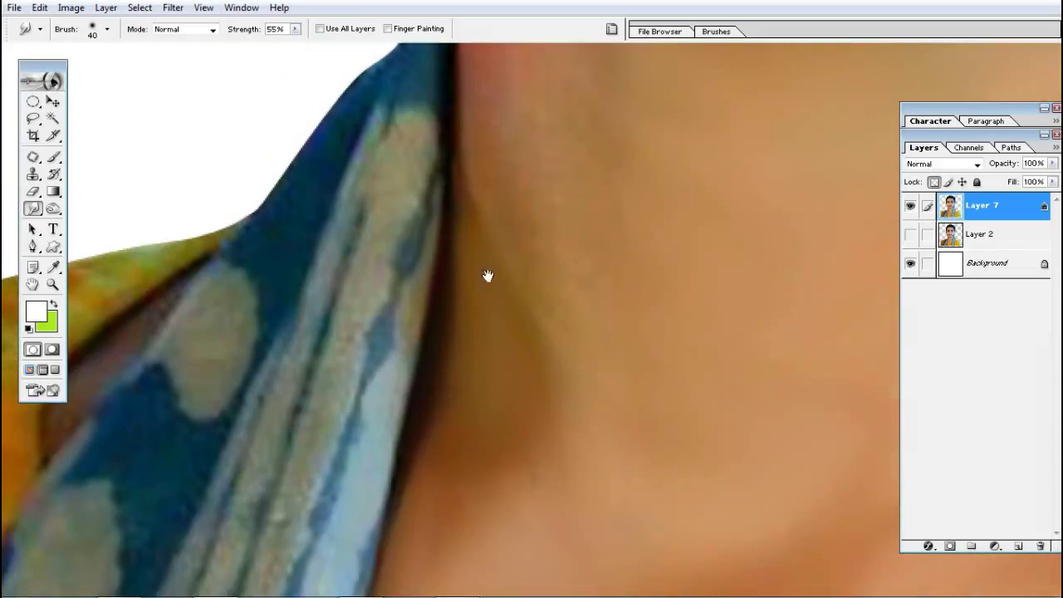
drag(488, 275, 490, 341)
Navigate to the neck crease under the jaw and shrink the Smudge brush to 30 px
scroll(519, 332, up, 3)
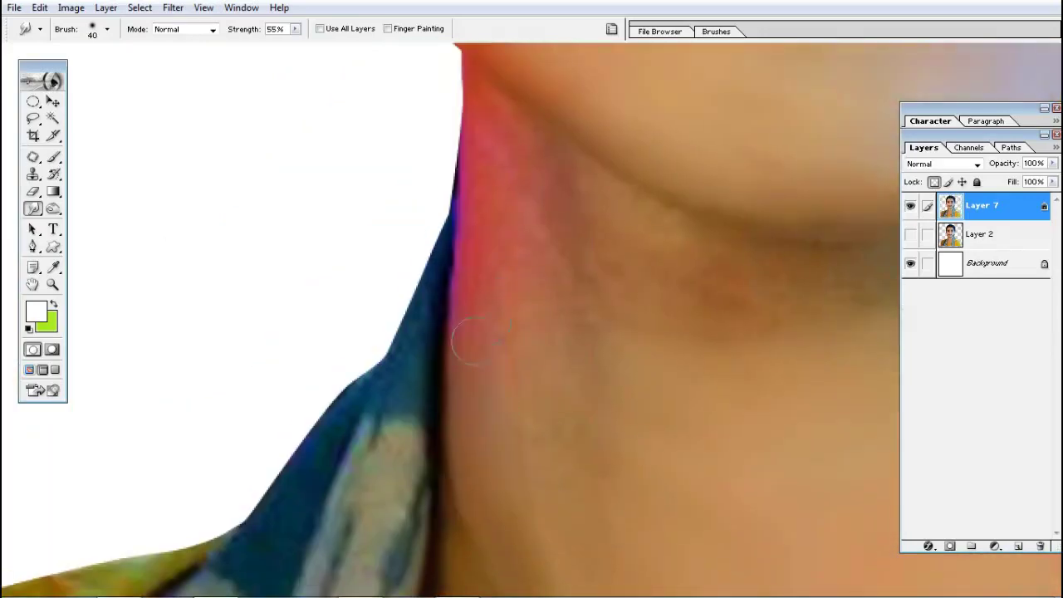
scroll(508, 249, up, 1)
scroll(483, 312, down, 3)
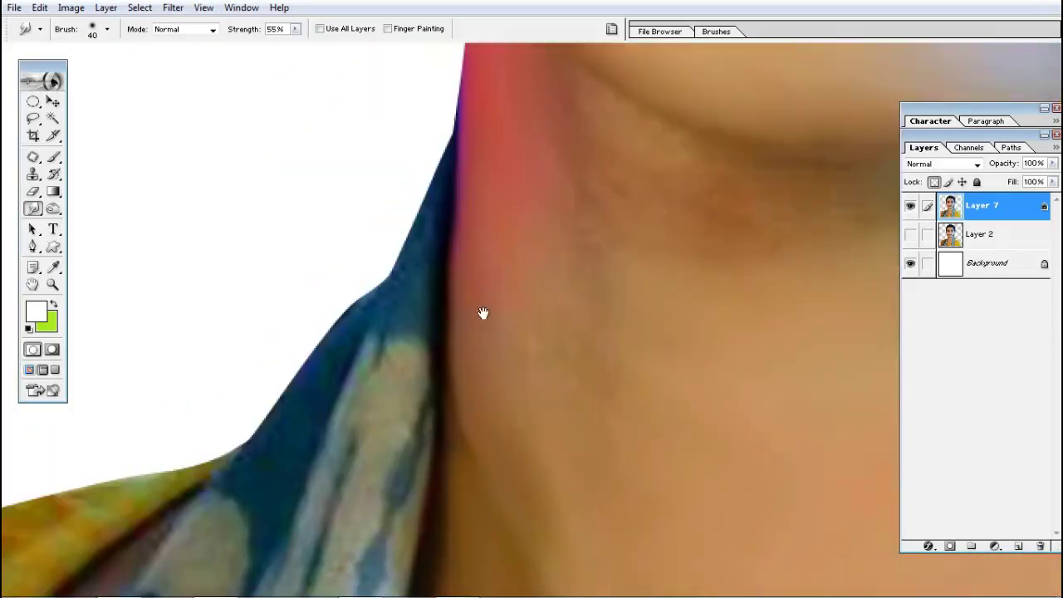
drag(582, 241, 550, 308)
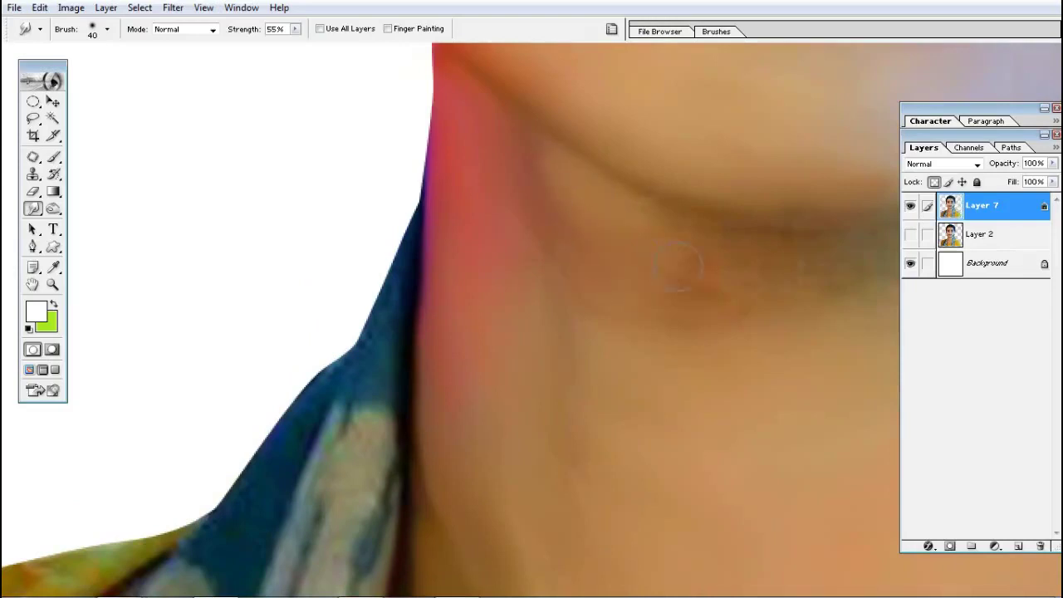
scroll(706, 256, right, 5)
scroll(731, 232, up, 2)
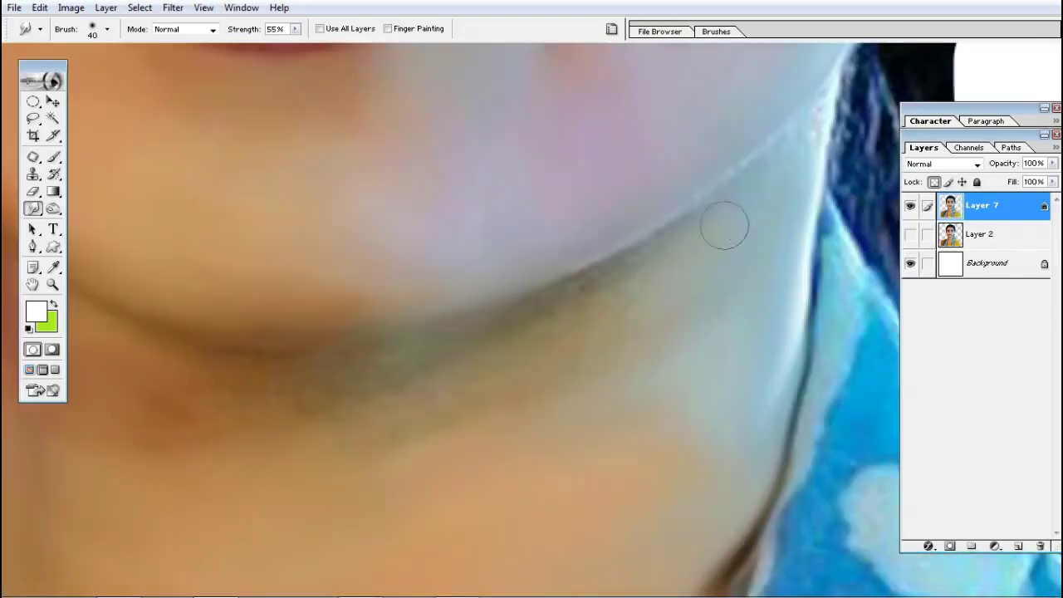
key(bracketleft)
drag(823, 104, 705, 284)
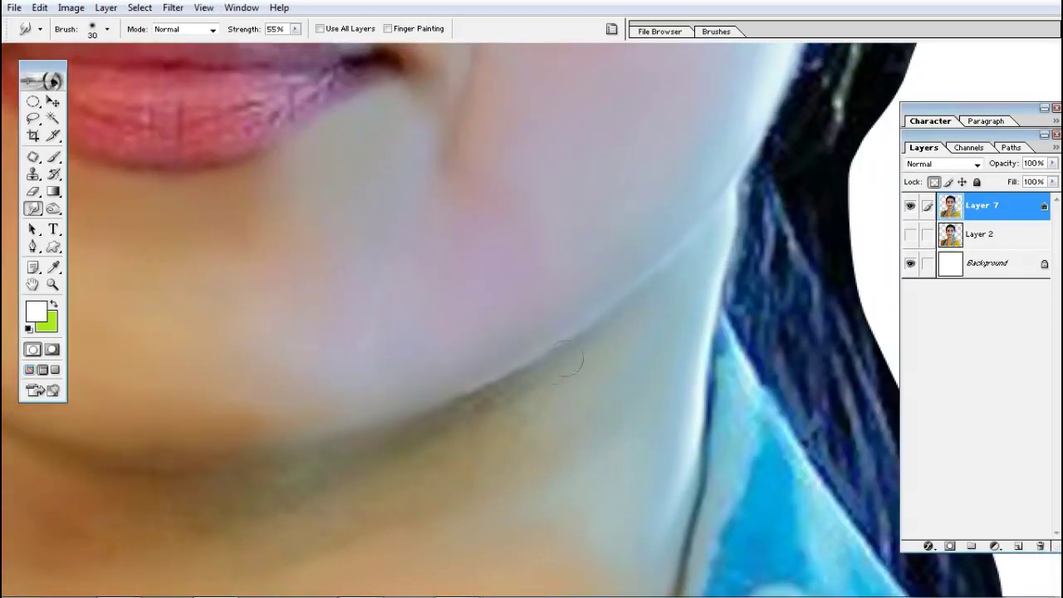
drag(469, 403, 540, 309)
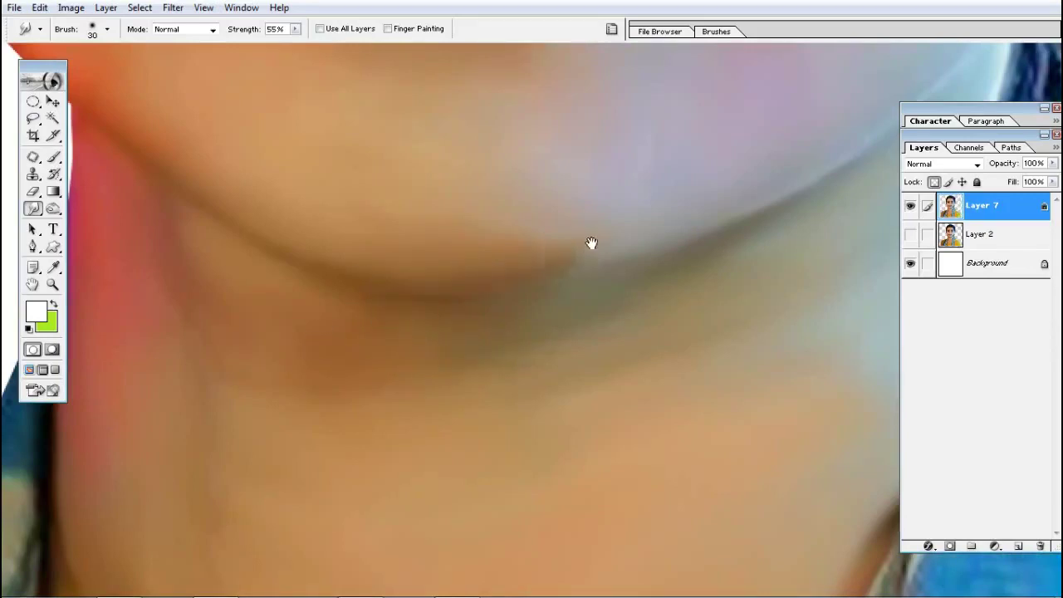
Smudge along the dark jaw crease, filling in its light gap
drag(591, 241, 498, 267)
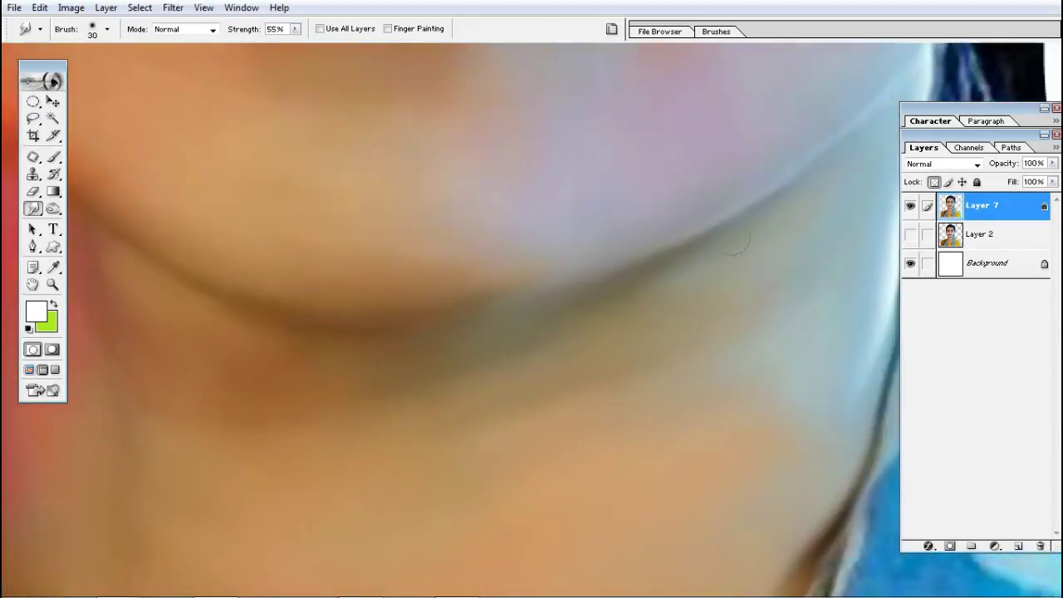
mouse_move(612, 266)
mouse_down()
mouse_move(624, 332)
mouse_move(823, 162)
mouse_up()
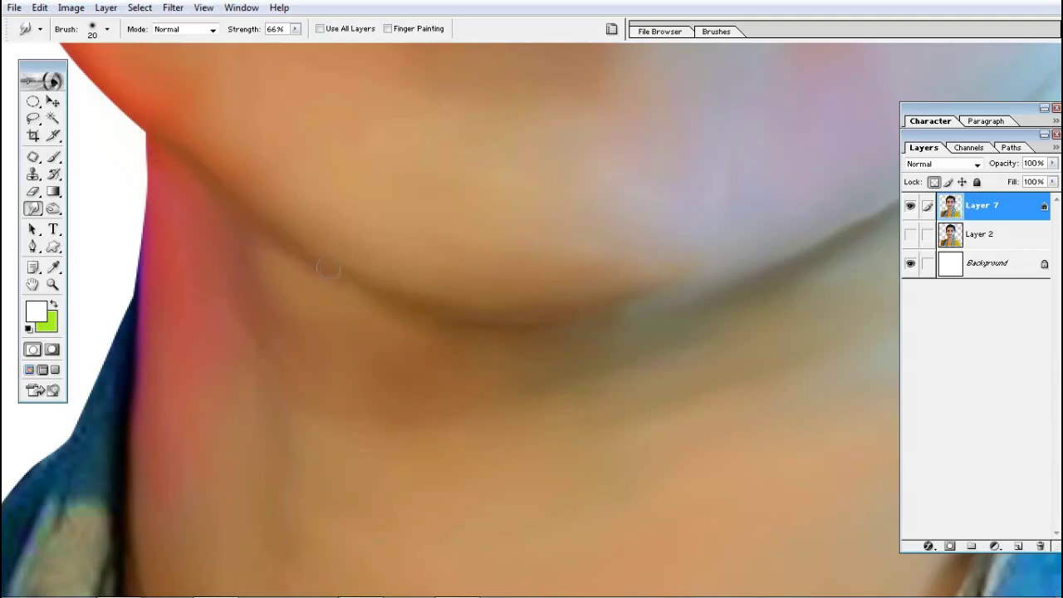
drag(416, 306, 301, 261)
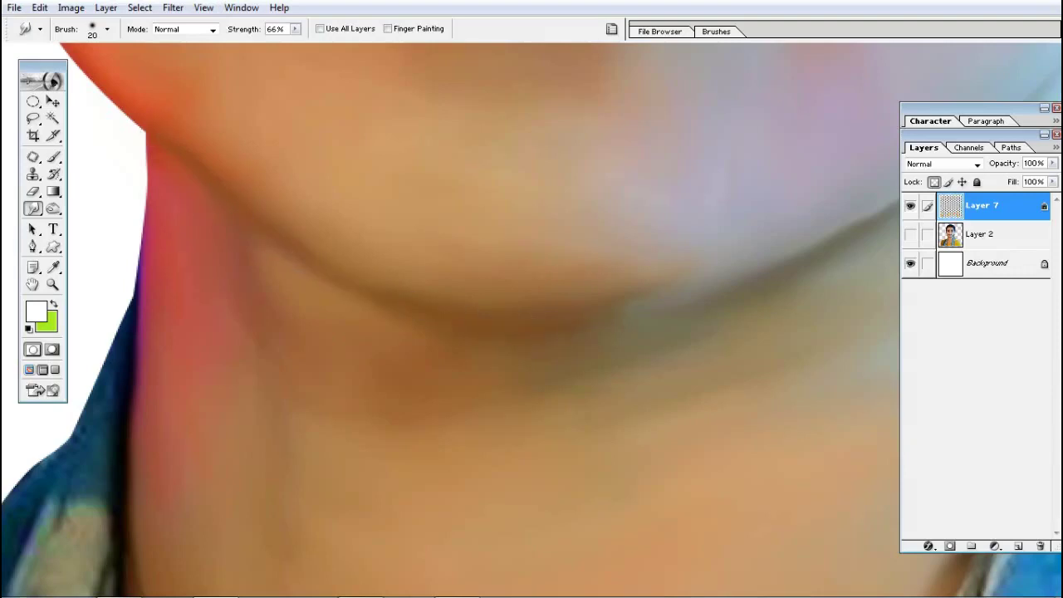
mouse_move(616, 314)
mouse_down()
mouse_move(658, 311)
mouse_move(618, 313)
mouse_up()
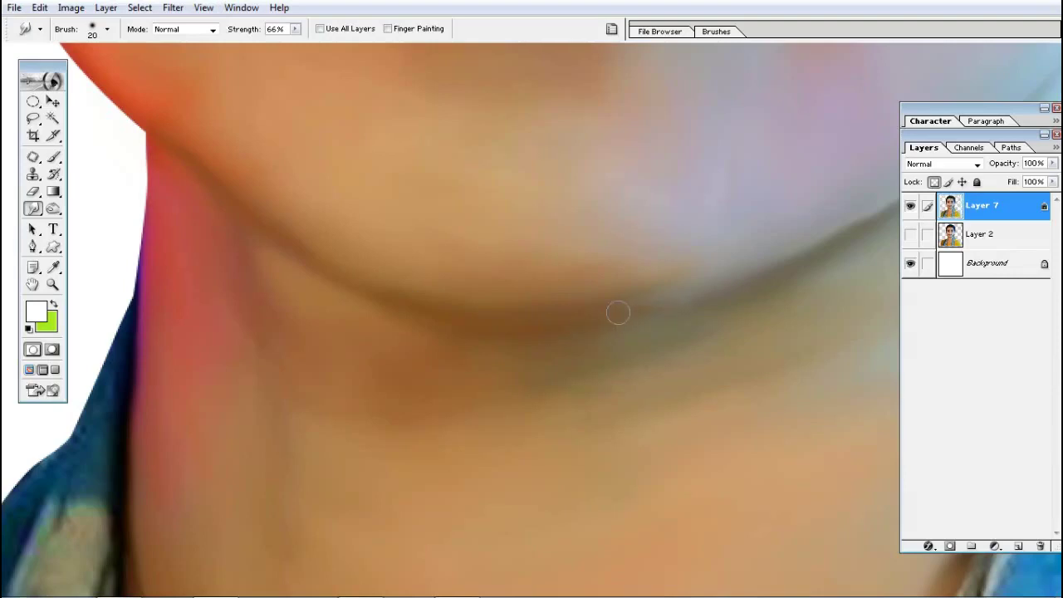
drag(708, 271, 660, 296)
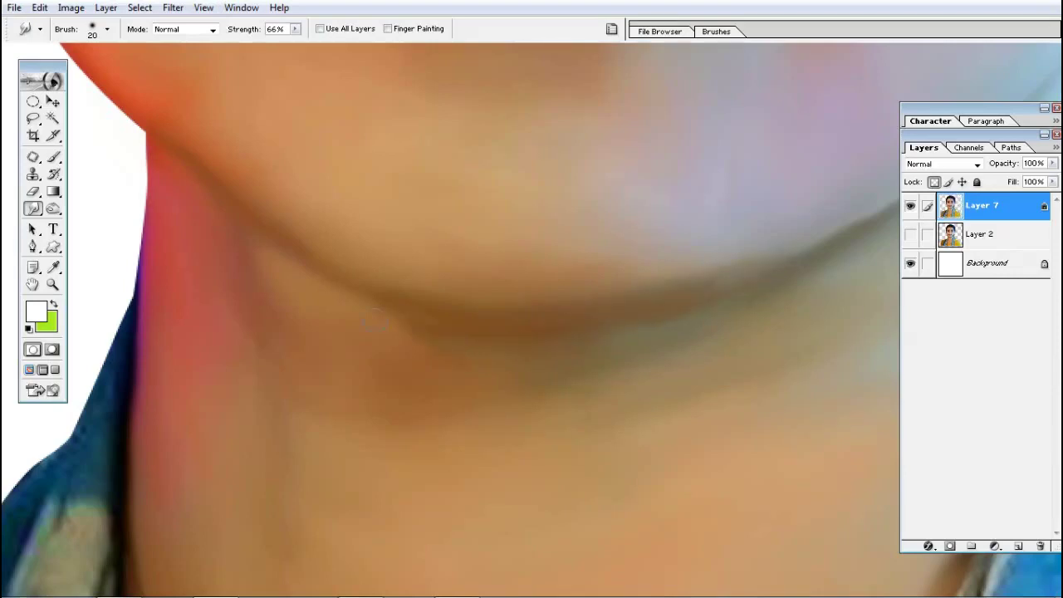
key(ctrl+alt+0)
Zoom in on the ear and smudge its inner crease and orange edge
drag(602, 242, 565, 322)
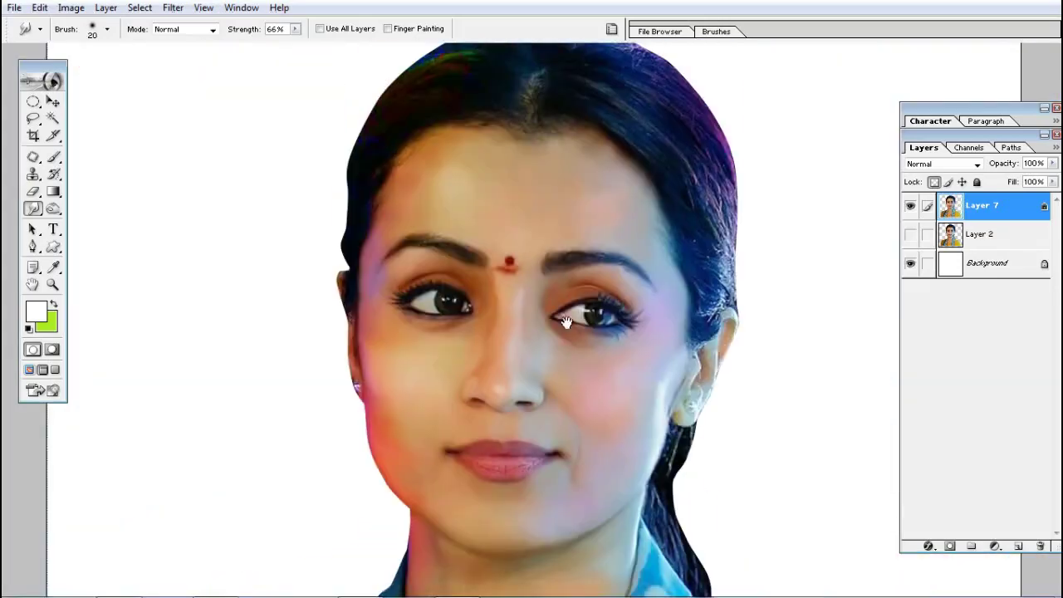
drag(587, 514, 590, 517)
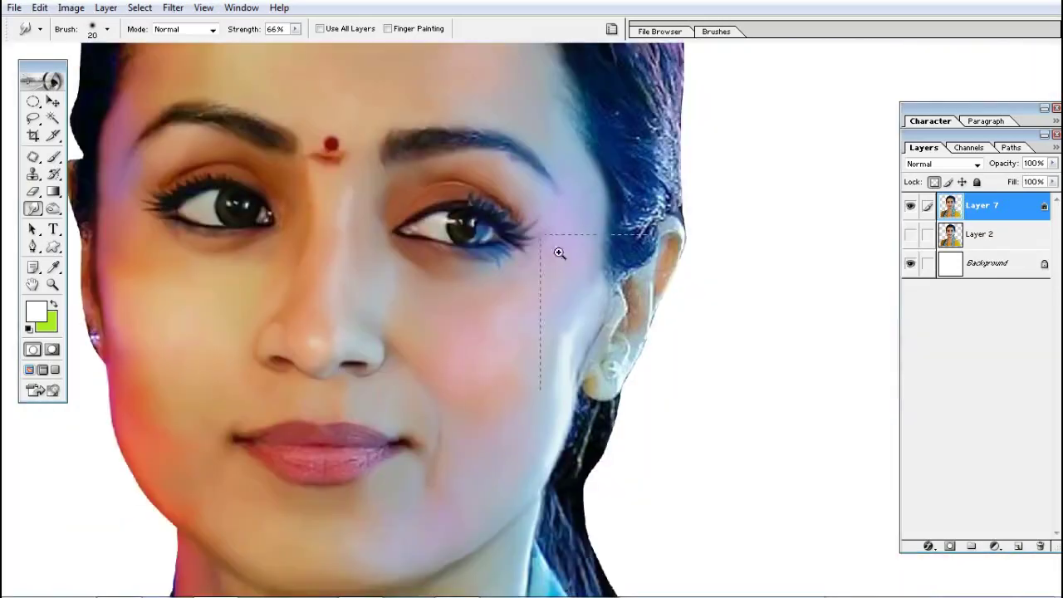
click(559, 252)
drag(622, 242, 552, 341)
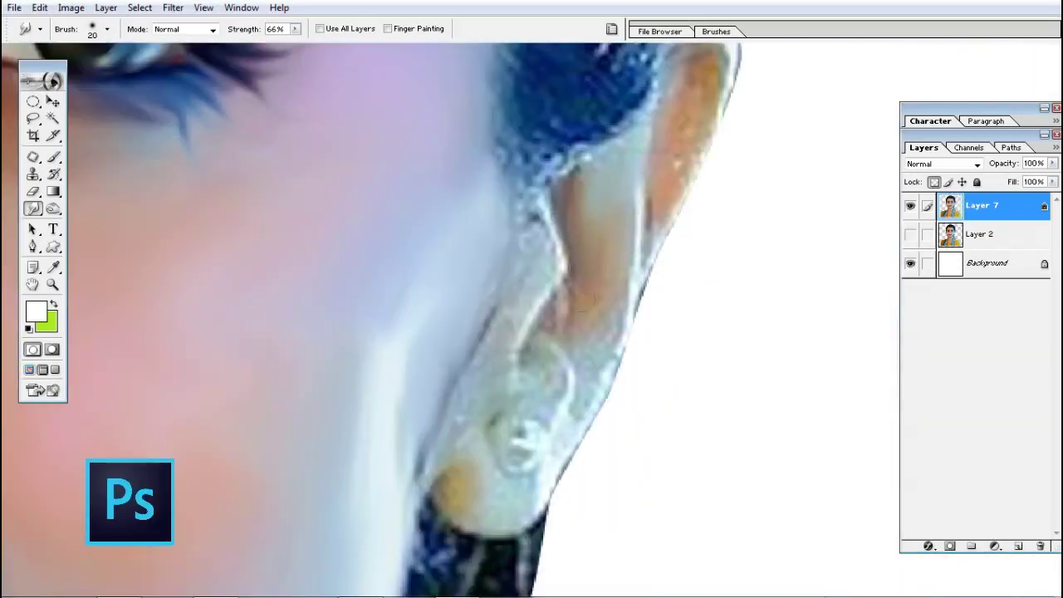
drag(647, 190, 606, 264)
drag(656, 149, 611, 304)
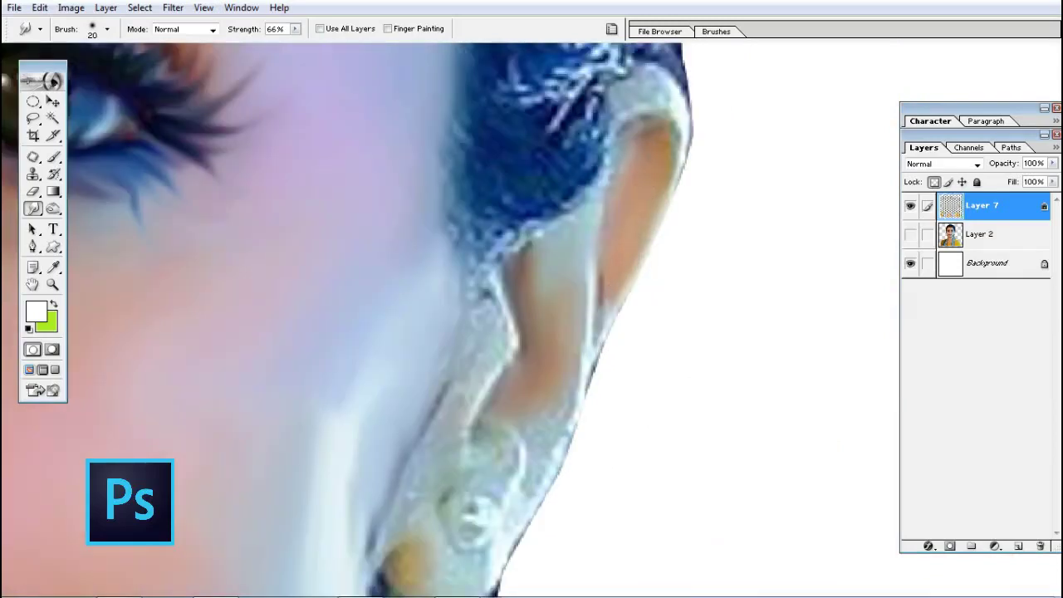
mouse_move(652, 233)
mouse_down()
mouse_move(593, 320)
mouse_move(584, 388)
mouse_move(655, 276)
mouse_up()
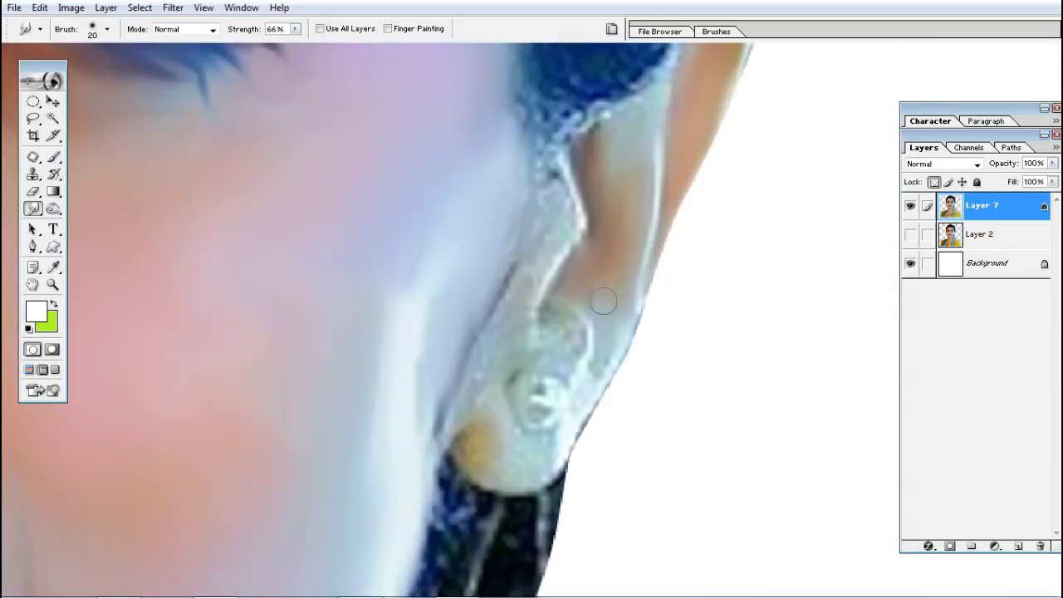
drag(564, 324, 606, 361)
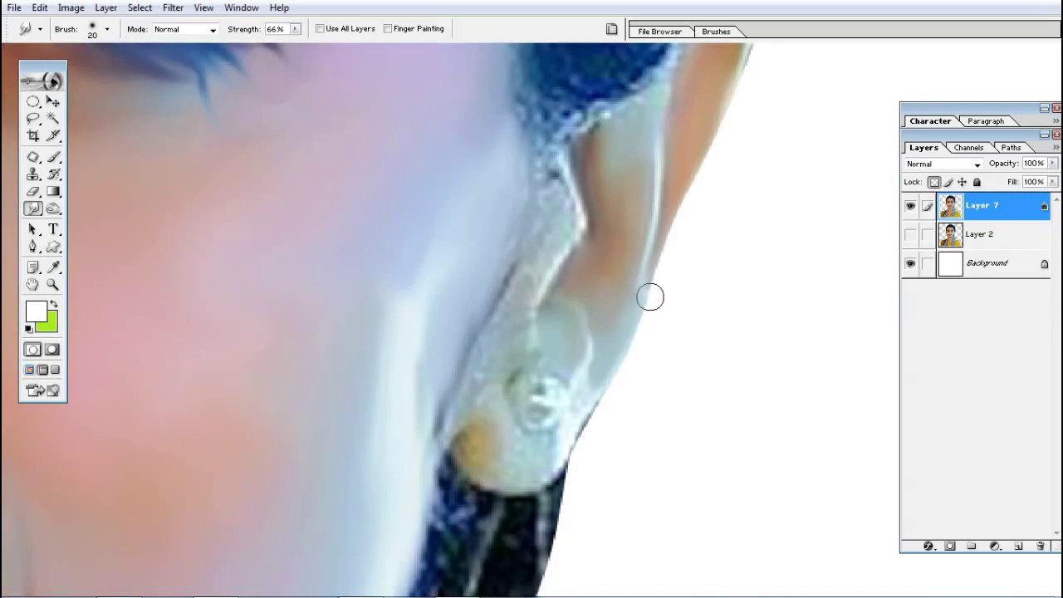
mouse_move(650, 296)
mouse_down()
mouse_move(572, 415)
mouse_move(476, 445)
mouse_move(536, 441)
mouse_move(498, 465)
mouse_move(567, 443)
mouse_up()
Blend the earring and surrounding ear edge into a soft pale blob
drag(486, 394, 490, 417)
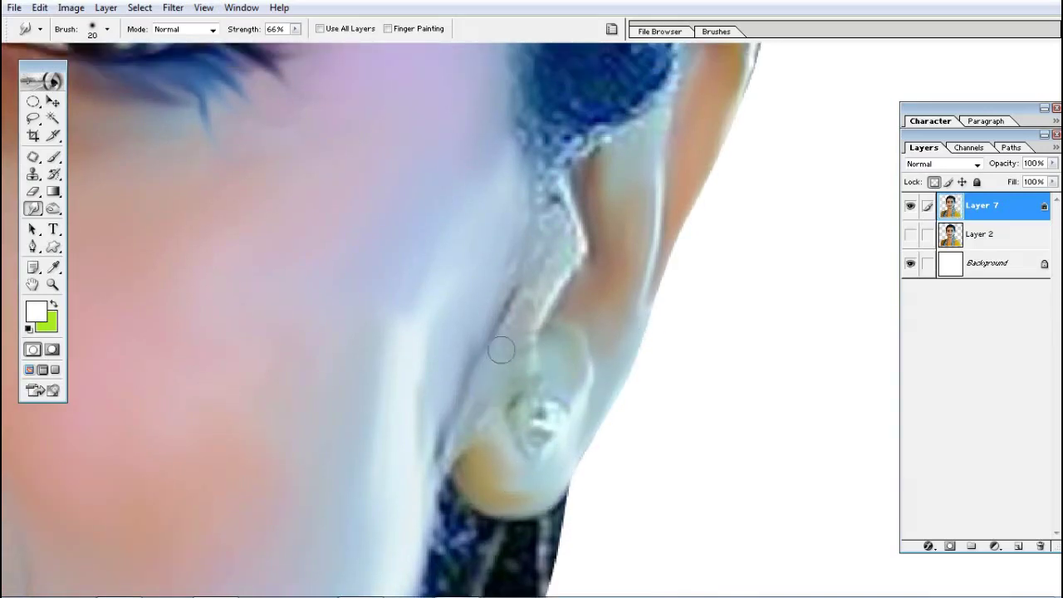
mouse_move(525, 298)
mouse_down()
mouse_move(437, 465)
mouse_move(548, 349)
mouse_up()
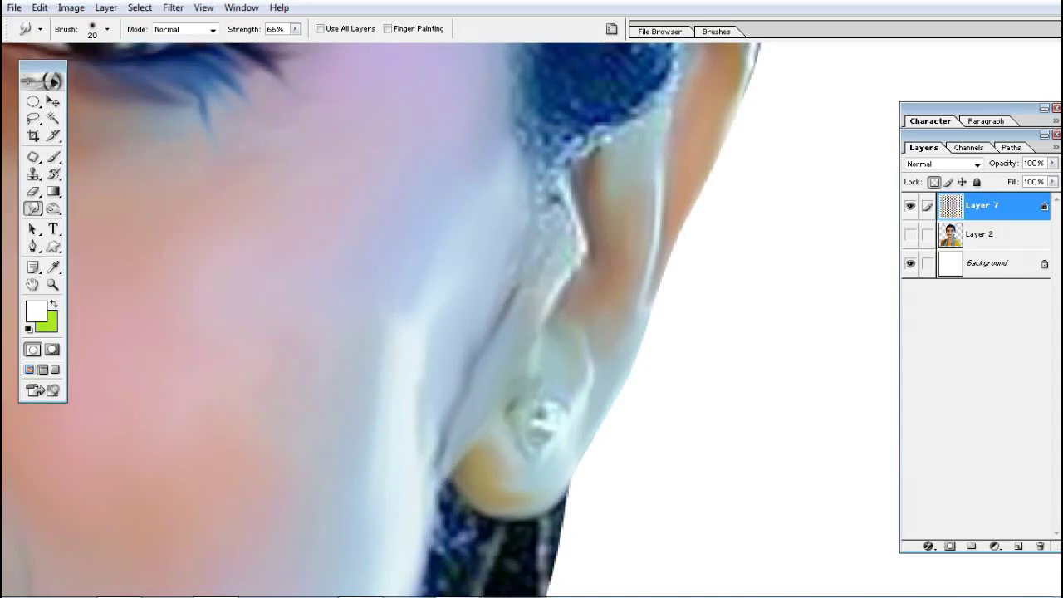
mouse_move(536, 390)
mouse_down()
mouse_move(522, 407)
mouse_move(518, 389)
mouse_up()
drag(500, 427, 459, 451)
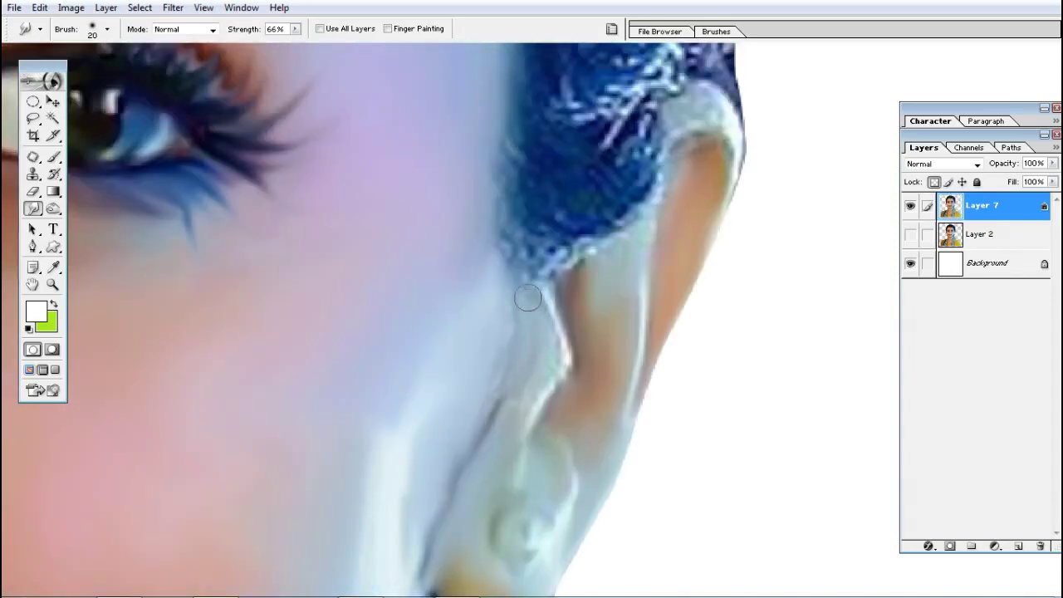
mouse_move(549, 325)
mouse_down()
mouse_move(552, 390)
mouse_move(520, 360)
mouse_move(510, 325)
mouse_move(495, 333)
mouse_up()
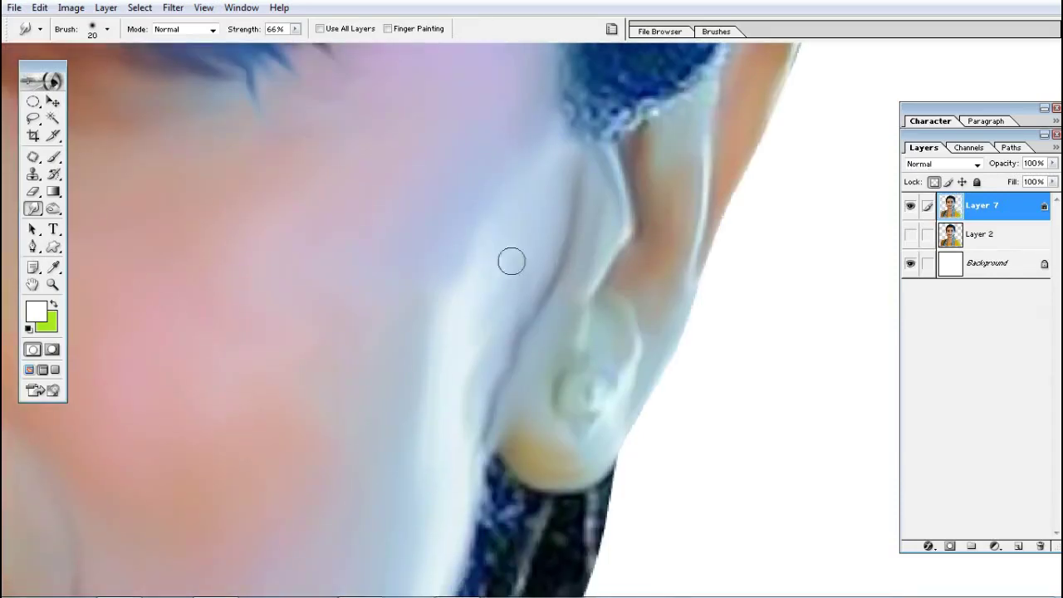
mouse_move(509, 258)
mouse_down()
mouse_move(438, 425)
mouse_move(426, 496)
mouse_up()
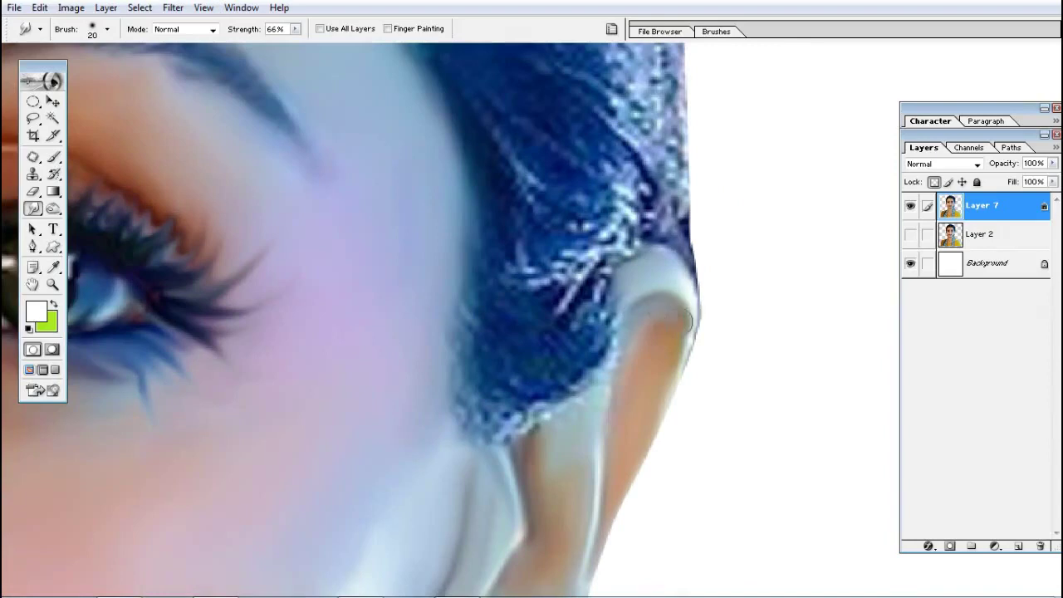
mouse_move(631, 261)
mouse_down()
mouse_move(675, 369)
mouse_move(639, 284)
mouse_up()
alt+click(640, 284)
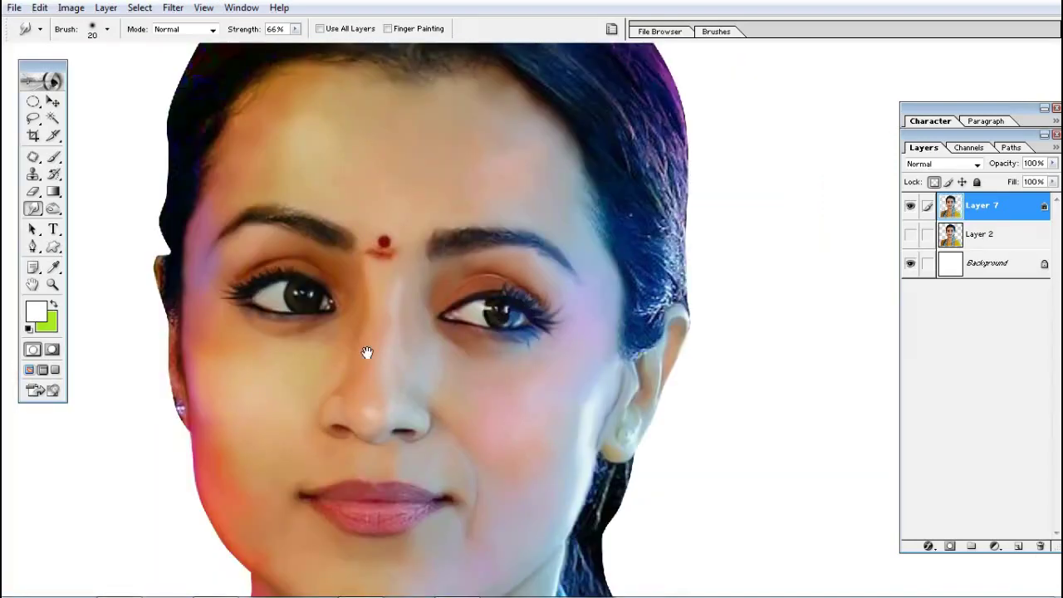
Zoom in on the left cheek edge and smudge the dark hair edge along it
drag(412, 370, 418, 242)
ctrl+click(191, 167)
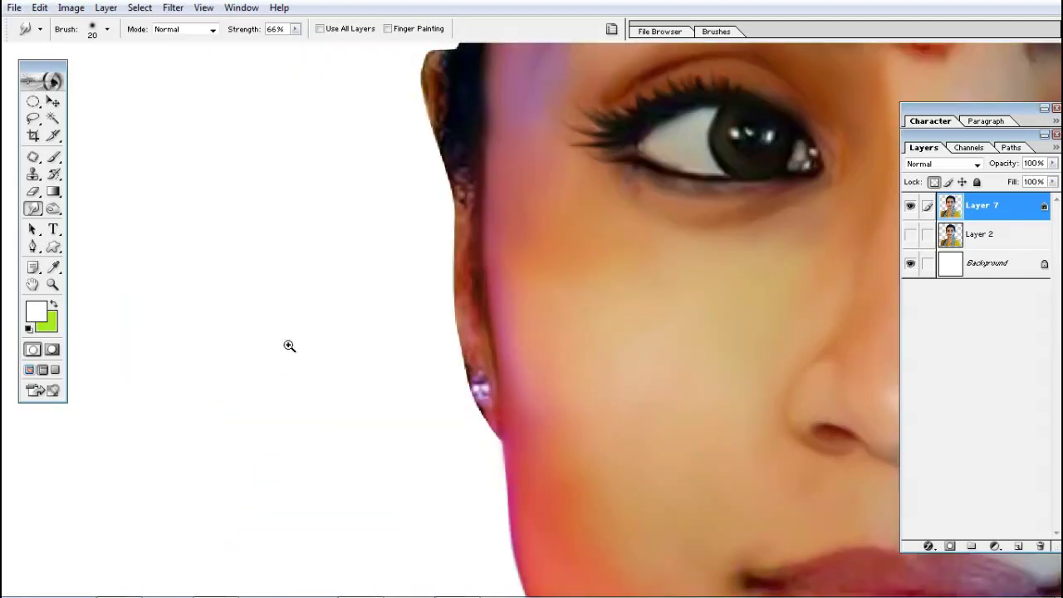
ctrl+click(513, 340)
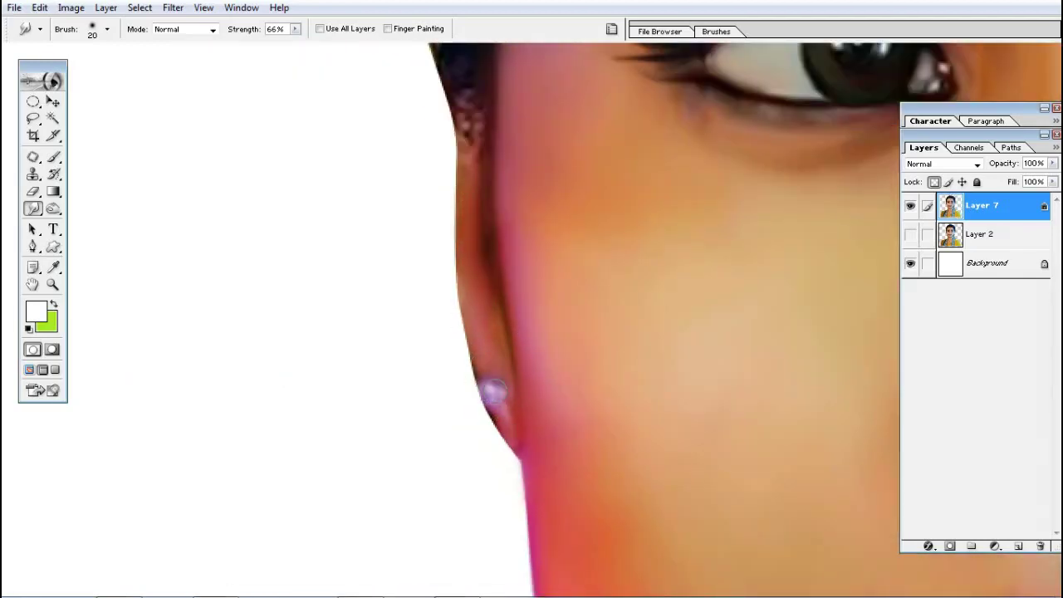
key(ctrl+minus)
key(ctrl+plus)
mouse_move(499, 373)
mouse_down()
mouse_move(494, 391)
mouse_move(451, 197)
mouse_move(440, 237)
mouse_move(463, 268)
mouse_move(467, 313)
mouse_move(462, 240)
mouse_up()
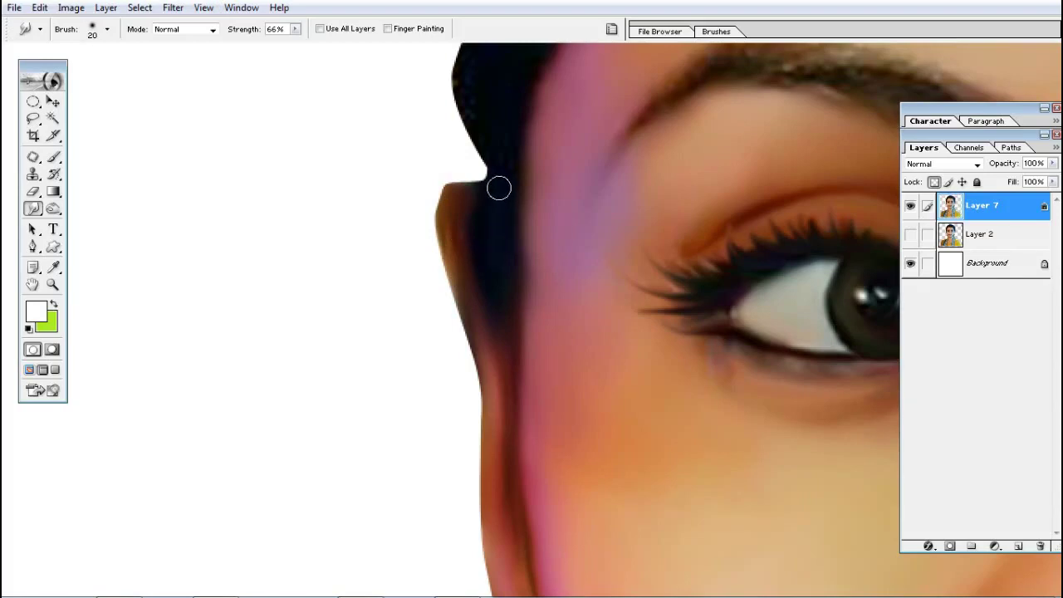
Zoom out to the whole face, then back in on the ear and neck
key(ctrl+minus)
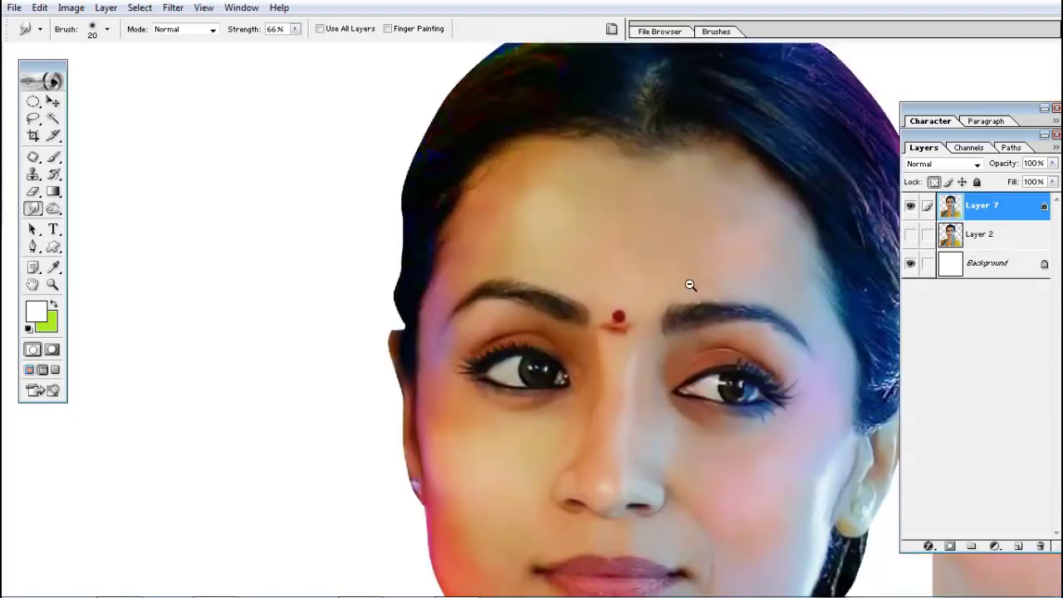
drag(656, 440, 628, 240)
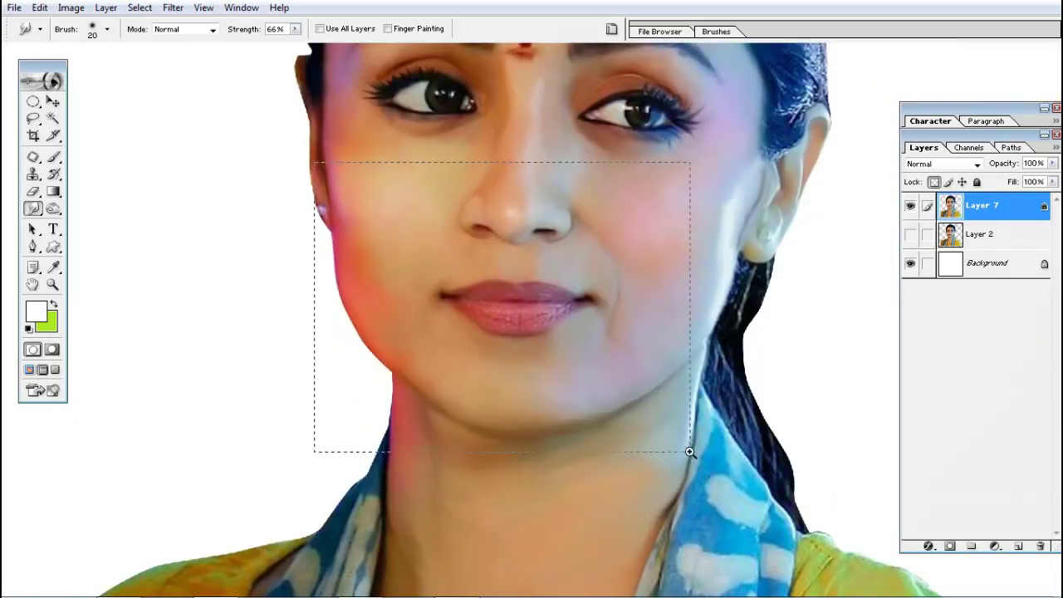
drag(314, 162, 691, 444)
click(582, 332)
alt+click(582, 329)
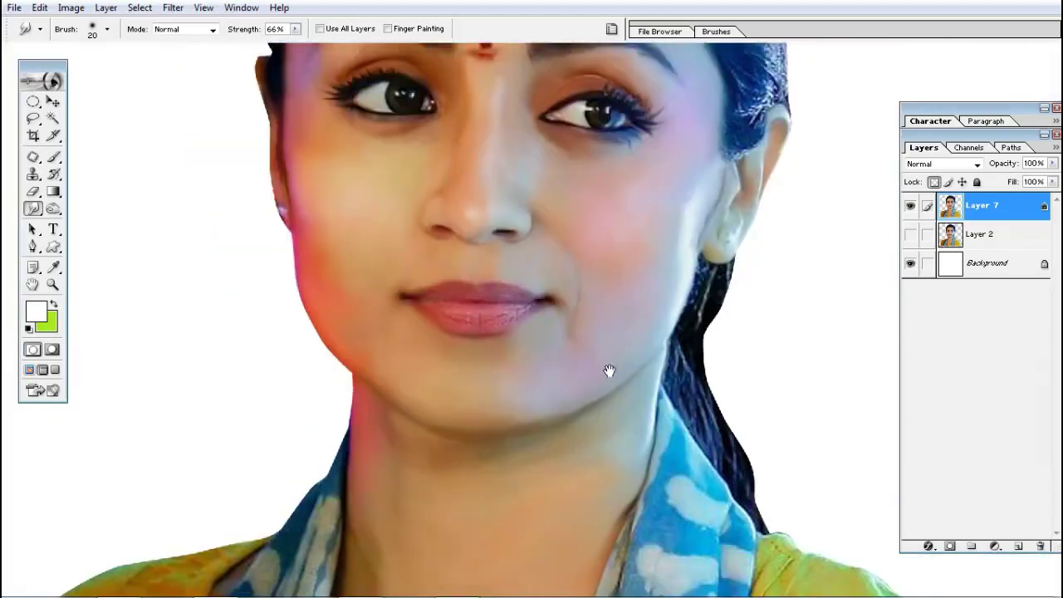
scroll(613, 368, down, 3)
scroll(688, 357, up, 3)
drag(640, 190, 772, 446)
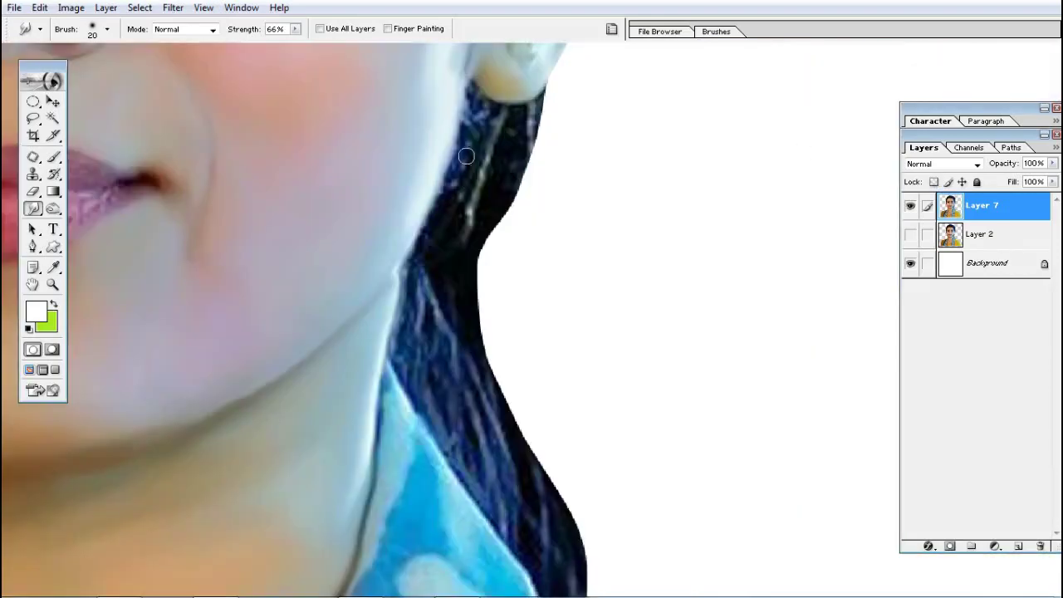
Smooth the hair edge below the earring, raising Smudge strength to 87%
mouse_move(466, 156)
mouse_down()
mouse_move(510, 125)
mouse_move(523, 130)
mouse_move(508, 212)
mouse_up()
mouse_move(477, 121)
mouse_down()
mouse_move(472, 93)
mouse_move(475, 125)
mouse_move(453, 166)
mouse_move(453, 199)
mouse_move(462, 135)
mouse_move(471, 157)
mouse_move(415, 258)
mouse_move(446, 340)
mouse_up()
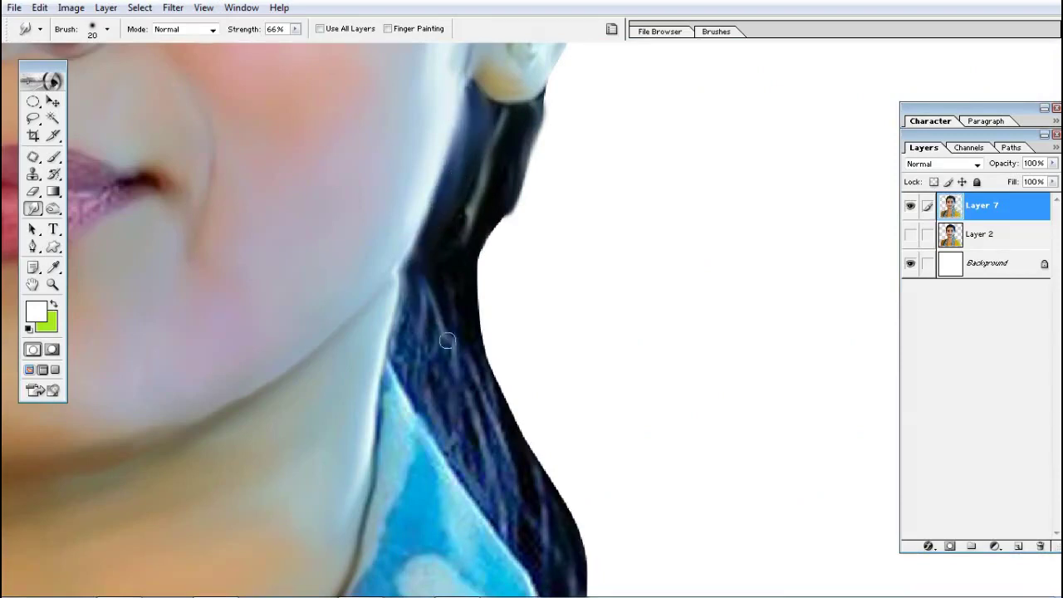
mouse_move(468, 206)
mouse_down()
mouse_move(410, 310)
mouse_move(403, 357)
mouse_move(432, 337)
mouse_up()
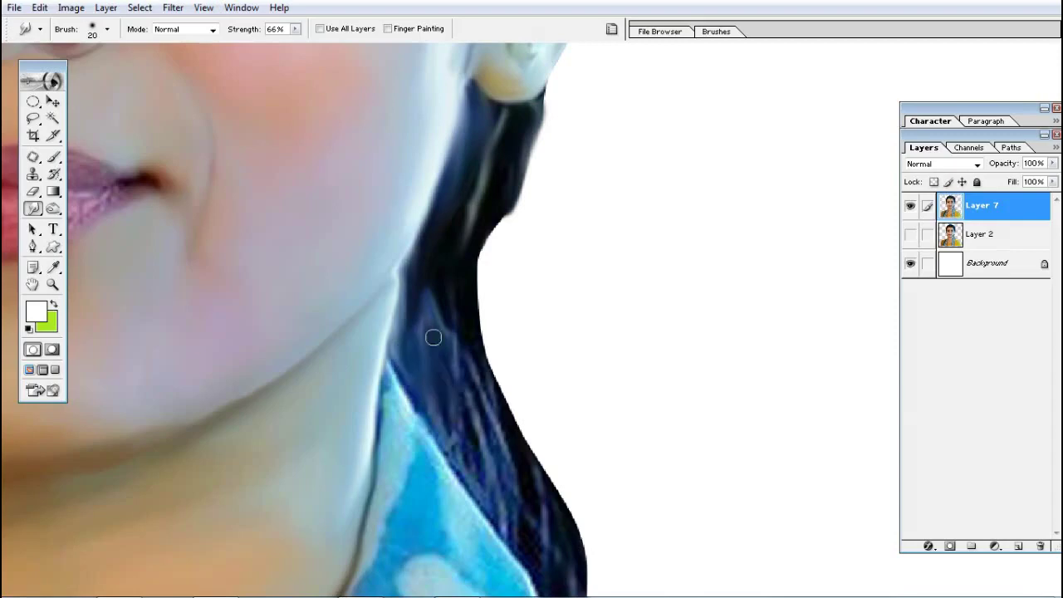
key(8)
key(7)
mouse_move(449, 381)
mouse_down()
mouse_move(468, 443)
mouse_move(468, 327)
mouse_move(490, 241)
mouse_move(498, 351)
mouse_move(522, 451)
mouse_up()
scroll(522, 451, down, 3)
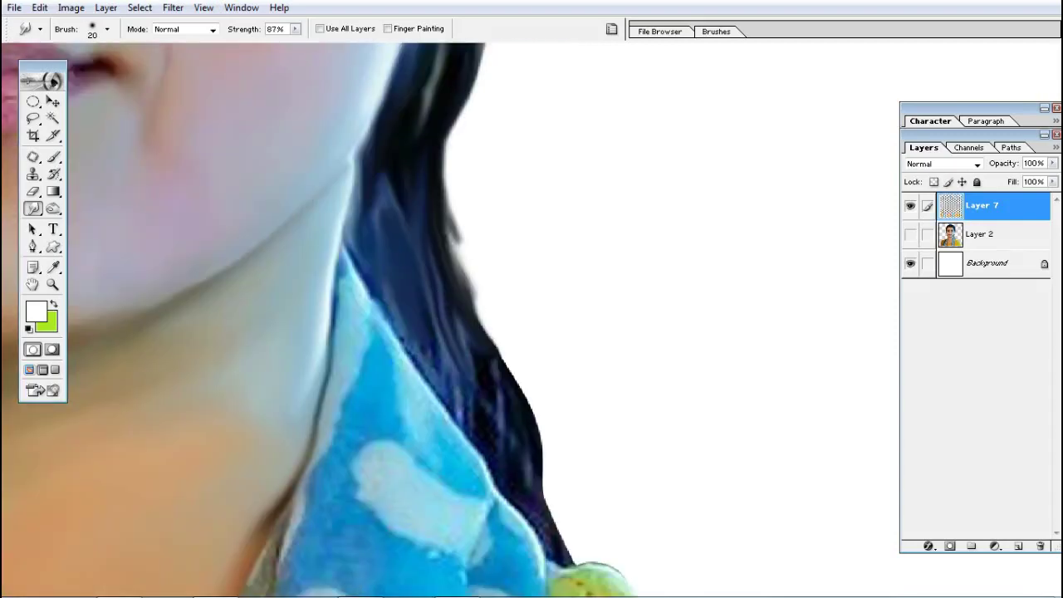
mouse_move(374, 283)
mouse_down()
mouse_move(442, 394)
mouse_move(451, 329)
mouse_move(513, 481)
mouse_move(498, 349)
mouse_move(548, 470)
mouse_move(548, 544)
mouse_up()
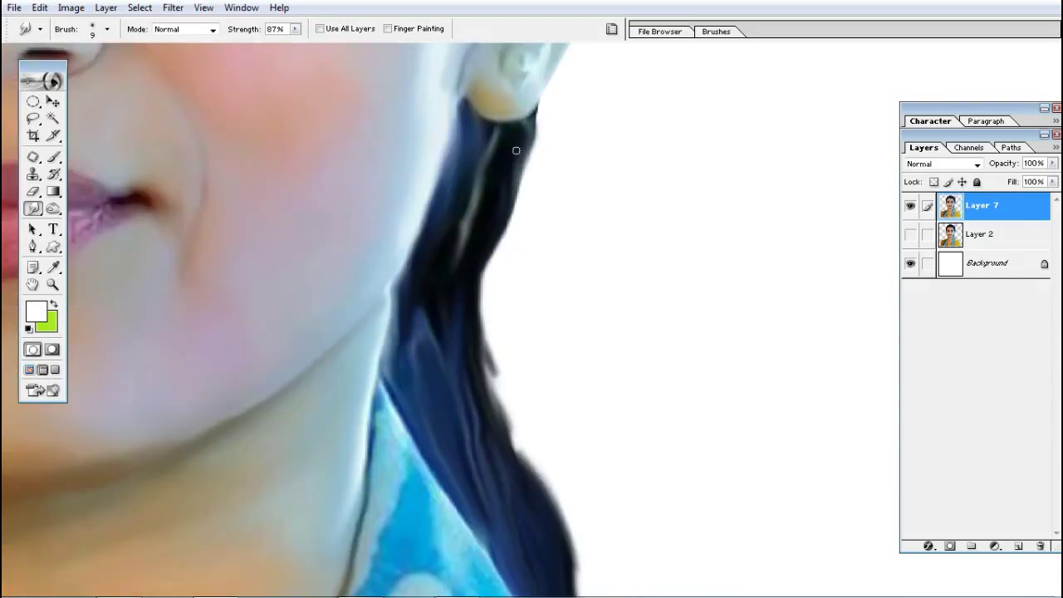
Pull thin hair strands out from the neck-side hair edge with a smaller brush
drag(516, 150, 517, 249)
drag(512, 162, 496, 202)
scroll(496, 201, down, 3)
drag(497, 158, 534, 260)
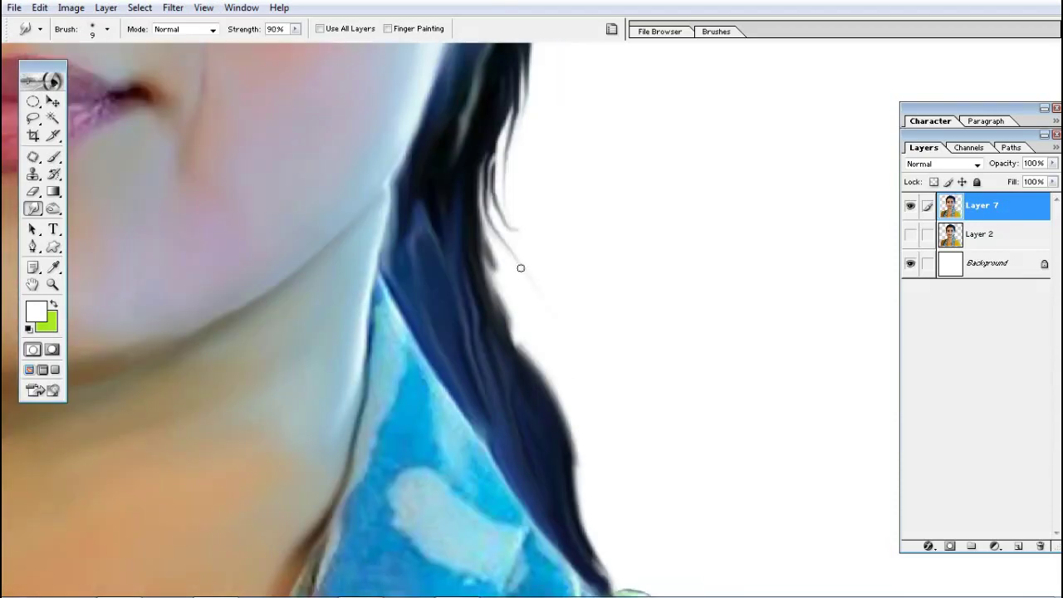
drag(508, 116, 571, 311)
drag(507, 131, 598, 362)
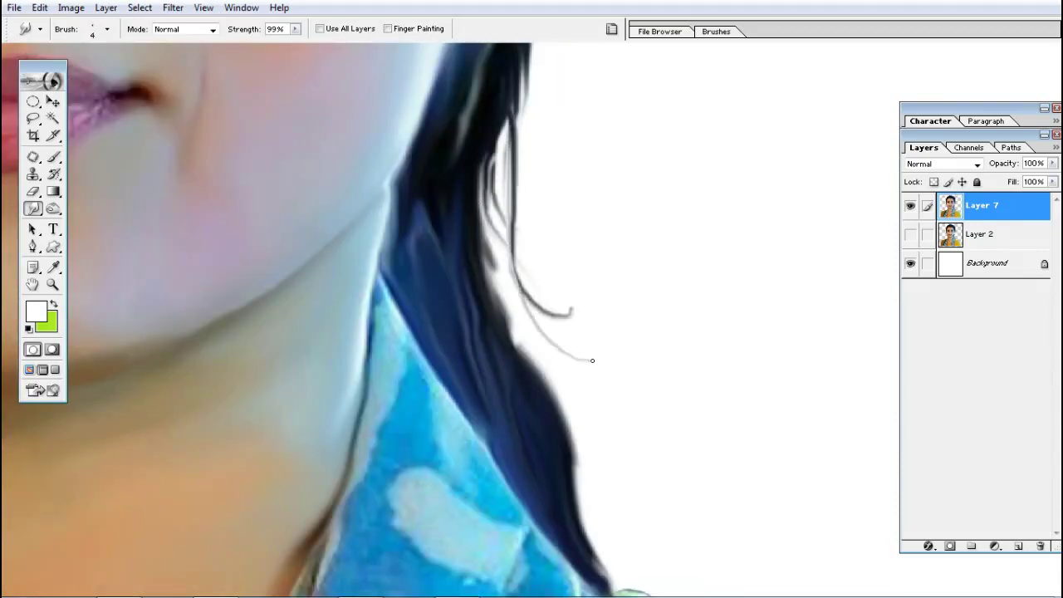
key(bracketleft)
key(bracketleft)
drag(526, 233, 508, 373)
drag(512, 162, 517, 249)
Extend more strands along the lower hair edge at 95% strength
drag(532, 415, 532, 258)
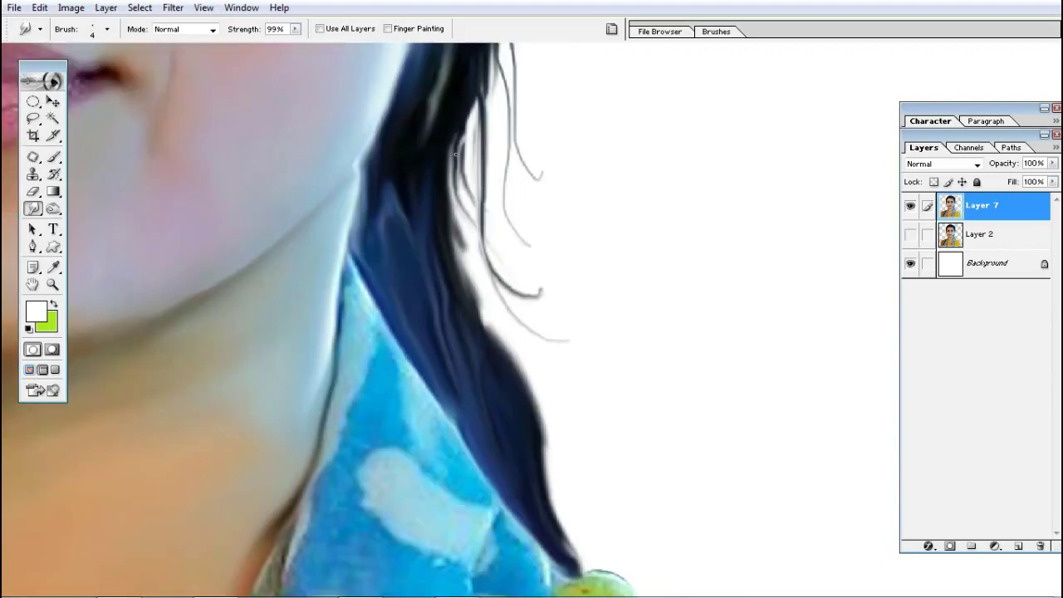
mouse_move(530, 324)
mouse_down()
mouse_move(530, 257)
mouse_move(580, 366)
mouse_up()
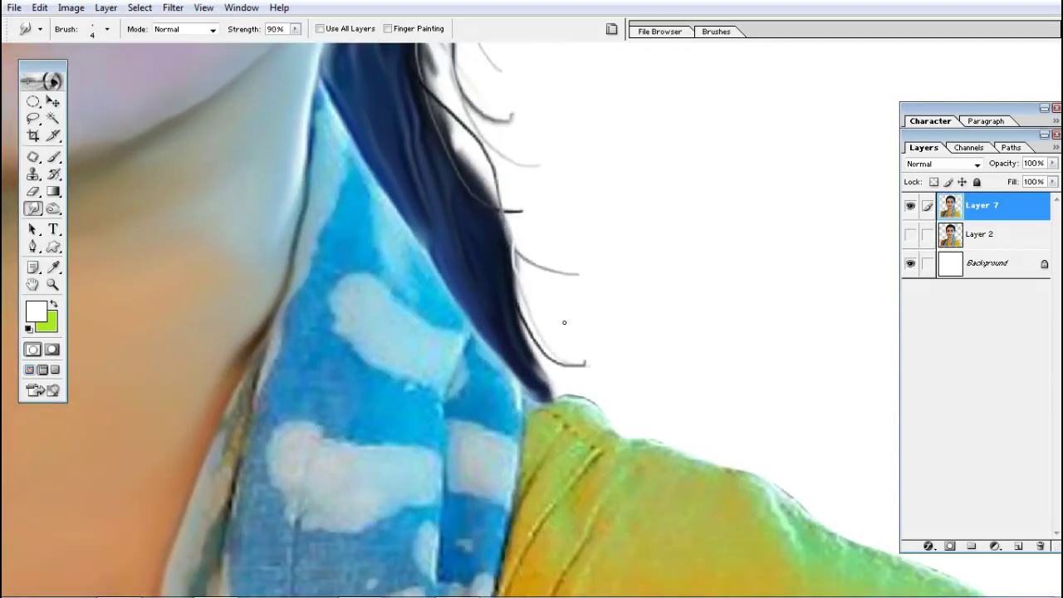
key(9)
key(5)
drag(552, 226, 605, 355)
drag(467, 100, 502, 225)
Zoom in on the top of the head and smudge the hair above the forehead
key(ctrl+minus)
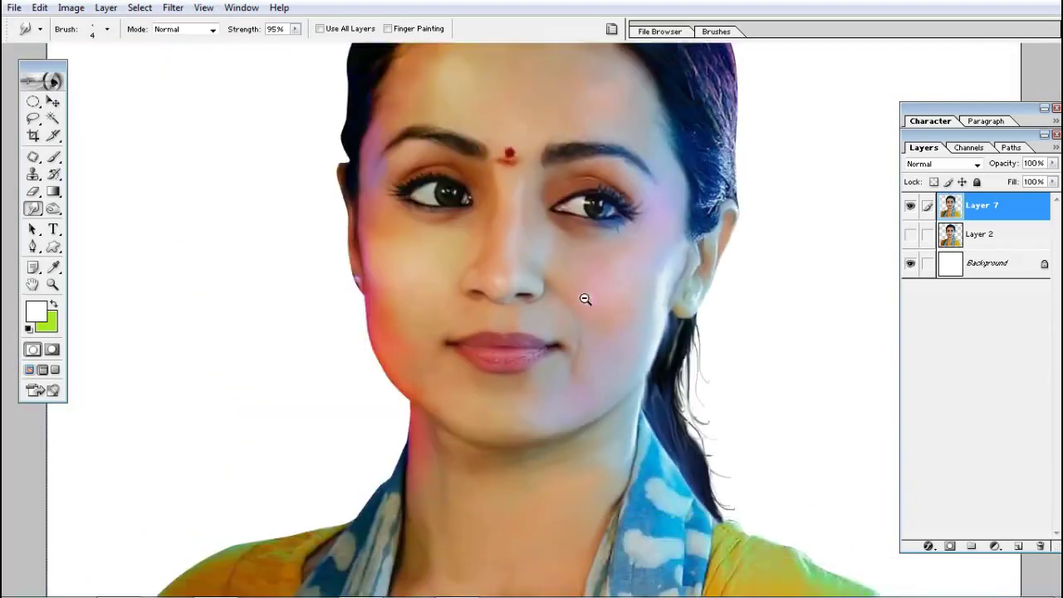
key(ctrl+minus)
drag(715, 305, 410, 54)
scroll(607, 304, up, 1)
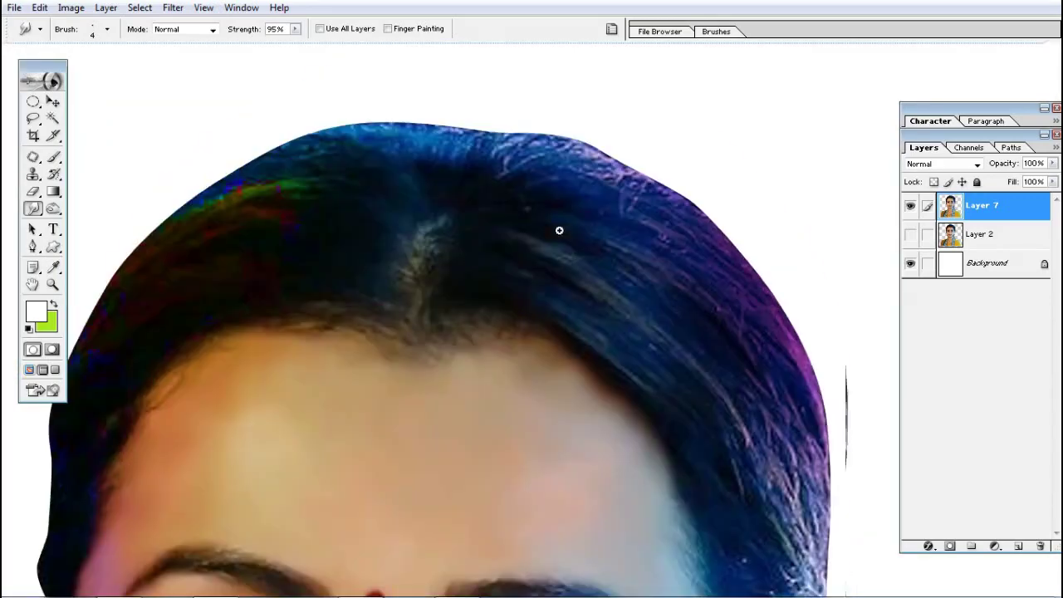
ctrl+click(523, 272)
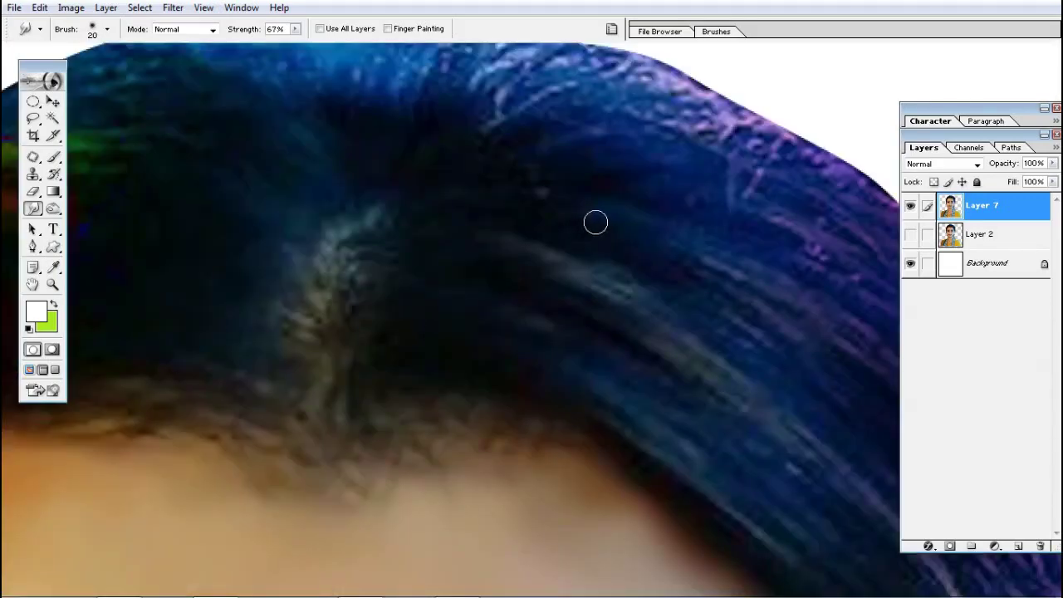
scroll(653, 263, down, 3)
drag(475, 214, 478, 208)
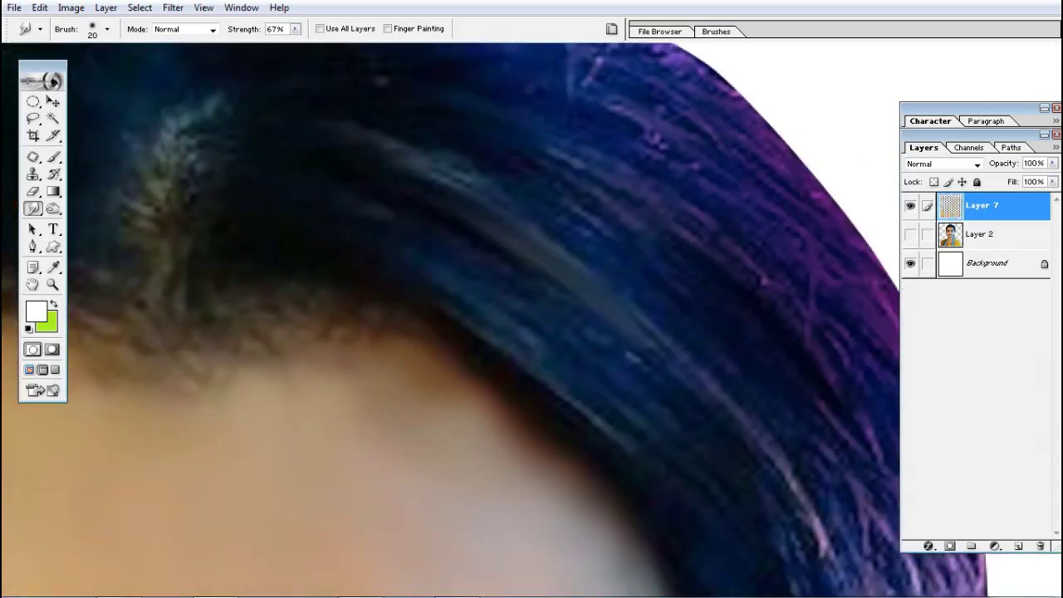
Sweep the right-side hair into smooth flowing streaks
drag(571, 291, 441, 266)
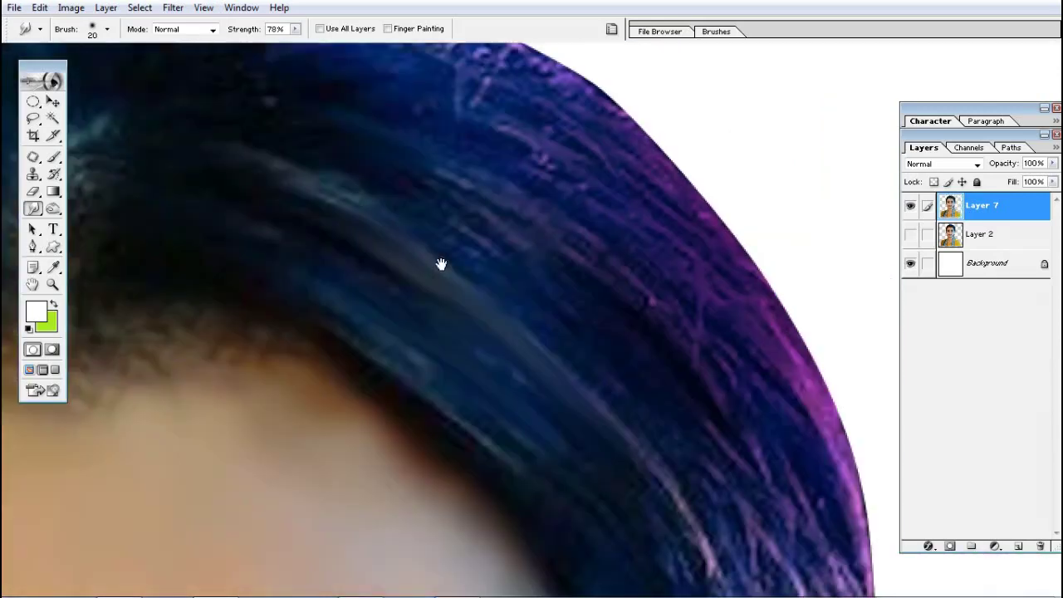
mouse_move(440, 211)
mouse_down()
mouse_move(496, 223)
mouse_move(679, 324)
mouse_move(553, 268)
mouse_move(744, 416)
mouse_move(682, 282)
mouse_up()
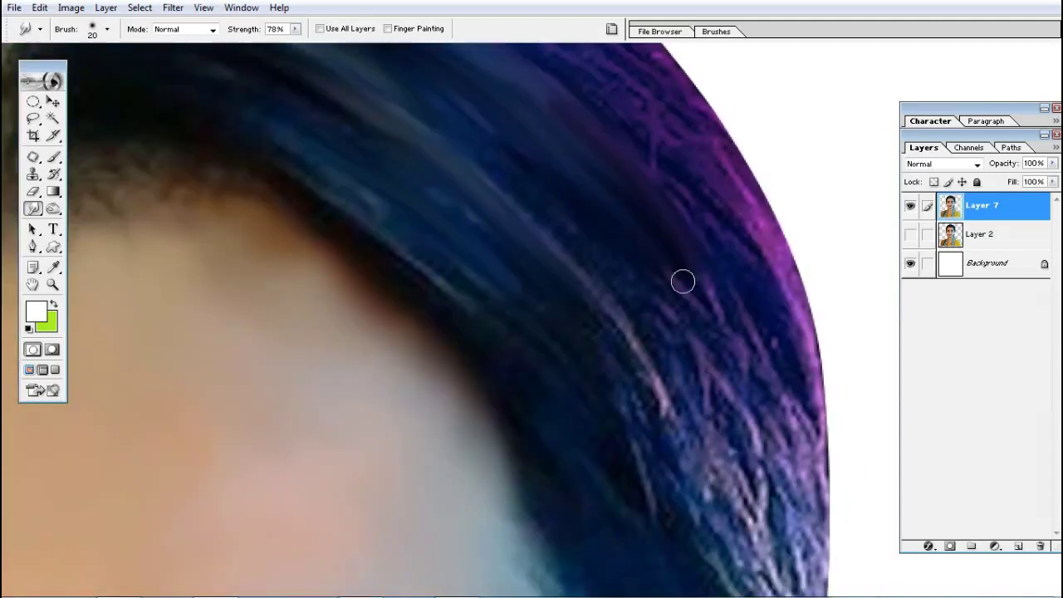
drag(495, 197, 662, 362)
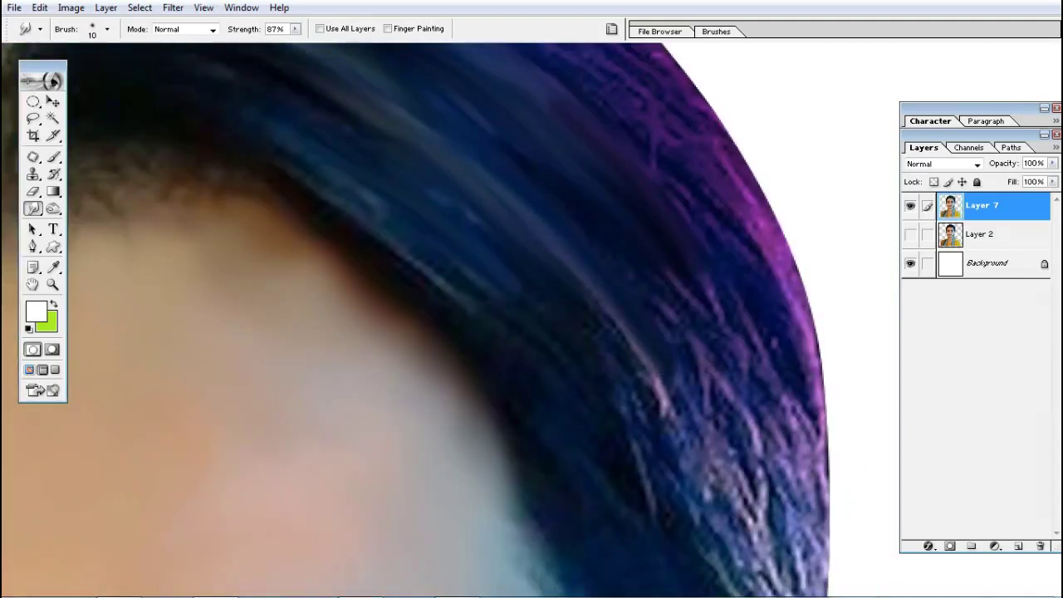
drag(561, 202, 714, 390)
drag(702, 345, 752, 419)
drag(698, 274, 768, 407)
drag(798, 349, 680, 179)
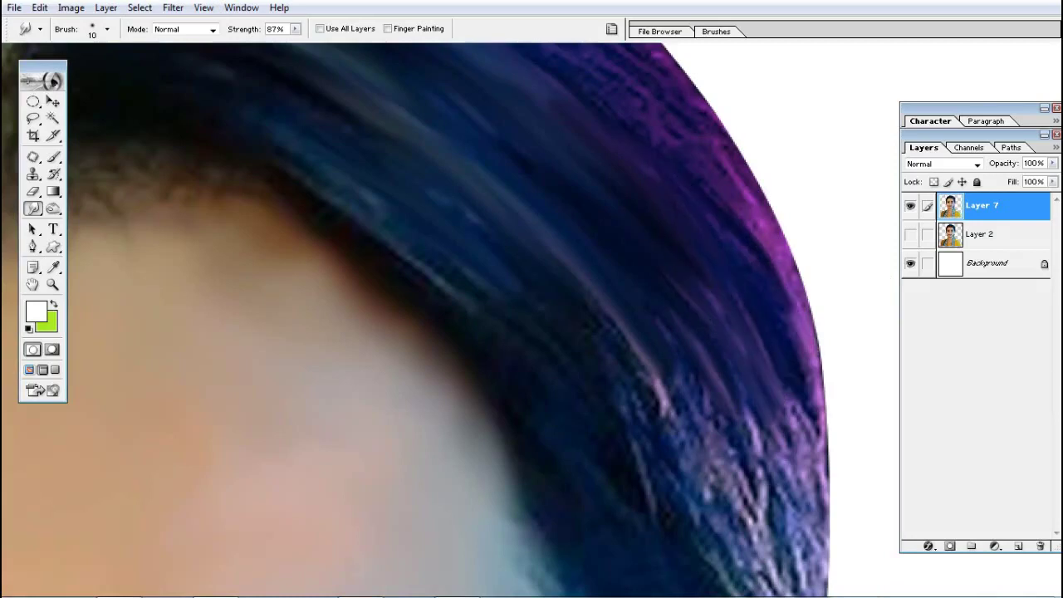
mouse_move(781, 299)
mouse_down()
mouse_move(648, 116)
mouse_move(739, 307)
mouse_up()
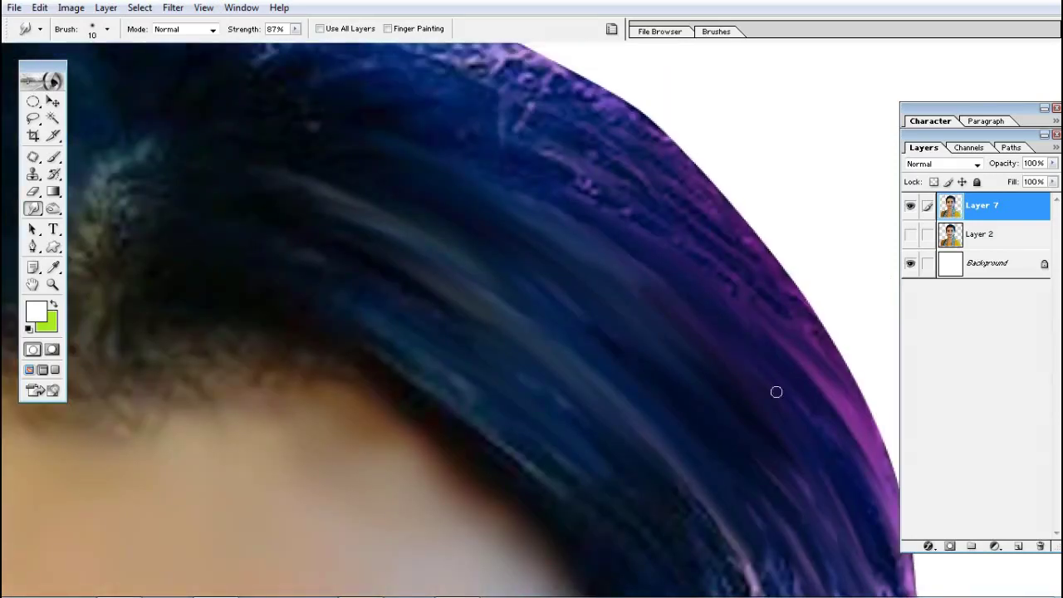
Smooth the bright highlights along the top hair edge and the lower-right strands
mouse_move(502, 129)
mouse_down()
mouse_move(387, 97)
mouse_move(413, 86)
mouse_move(629, 207)
mouse_move(515, 133)
mouse_up()
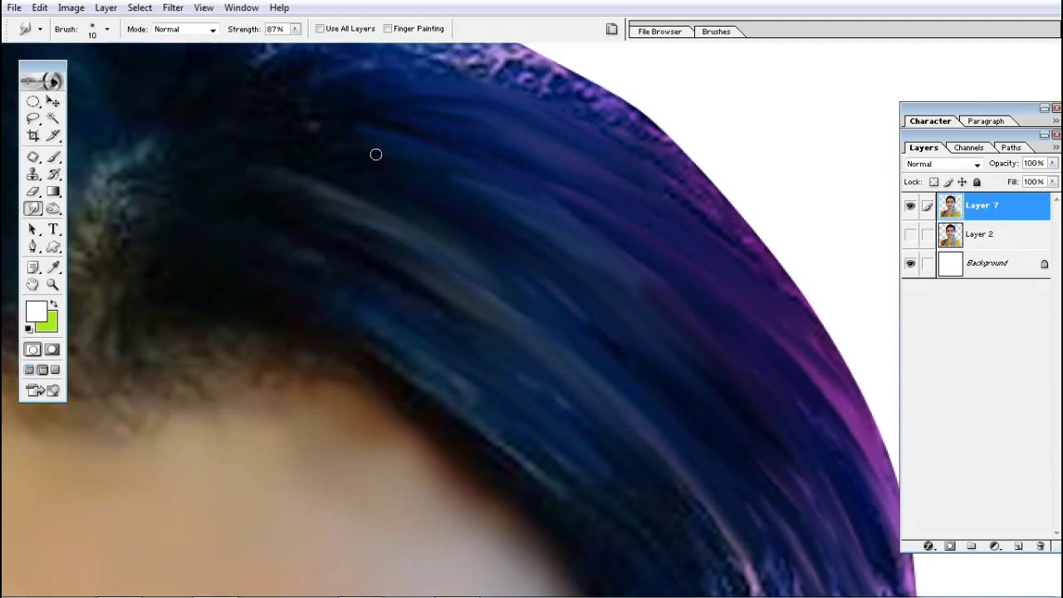
drag(359, 169, 442, 62)
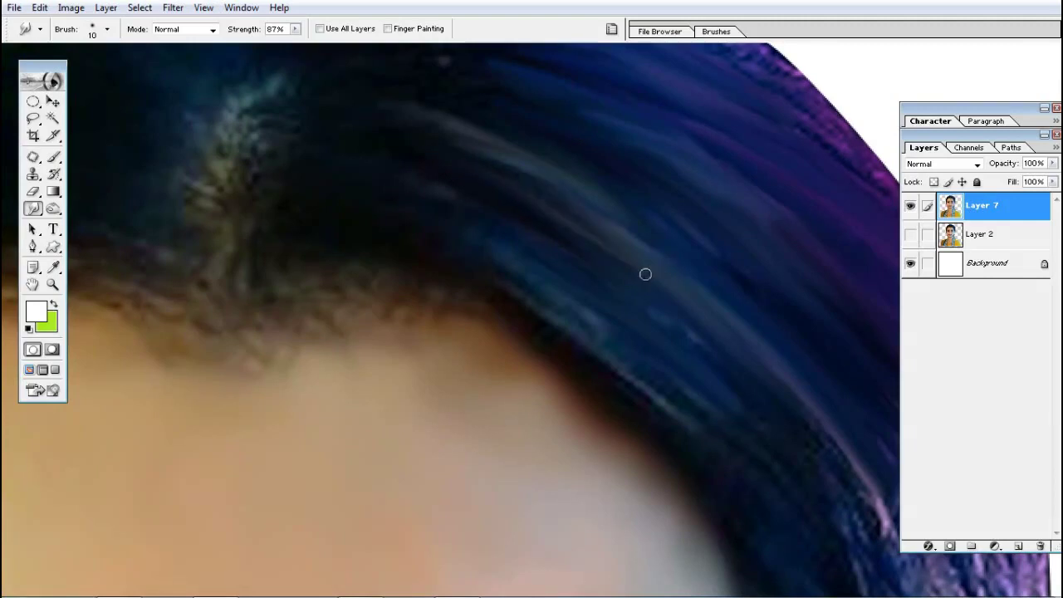
drag(646, 274, 476, 184)
mouse_move(621, 284)
mouse_down()
mouse_move(814, 482)
mouse_move(773, 508)
mouse_move(812, 531)
mouse_move(643, 207)
mouse_move(607, 107)
mouse_move(677, 235)
mouse_move(718, 428)
mouse_move(736, 249)
mouse_move(717, 304)
mouse_move(738, 374)
mouse_move(690, 196)
mouse_up()
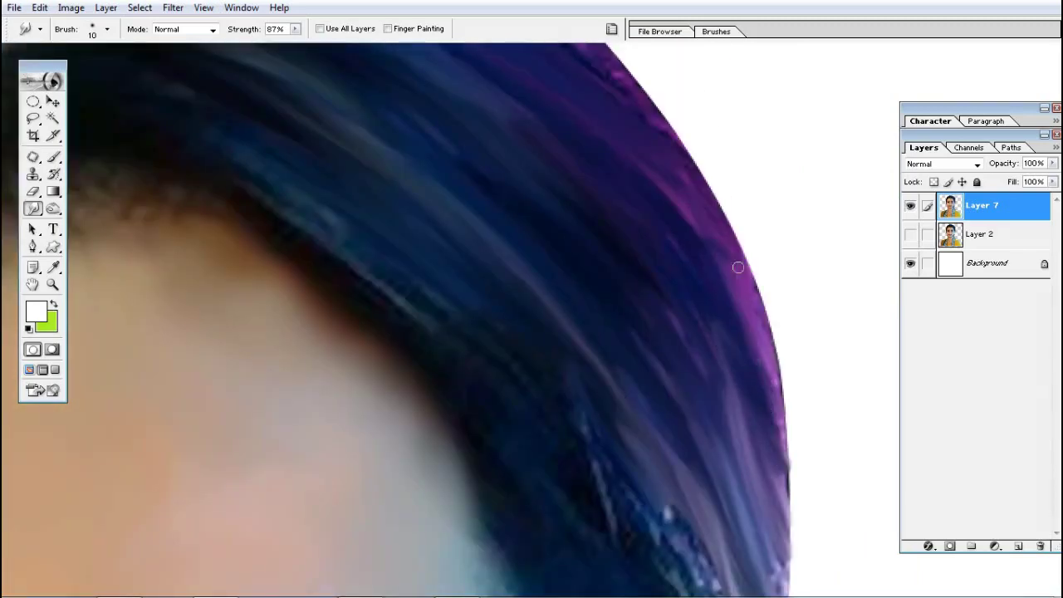
mouse_move(792, 497)
mouse_down()
mouse_move(743, 302)
mouse_move(756, 448)
mouse_up()
drag(750, 245, 772, 432)
Smudge the sparkly side-hair texture into dark streaks
scroll(345, 238, up, 5)
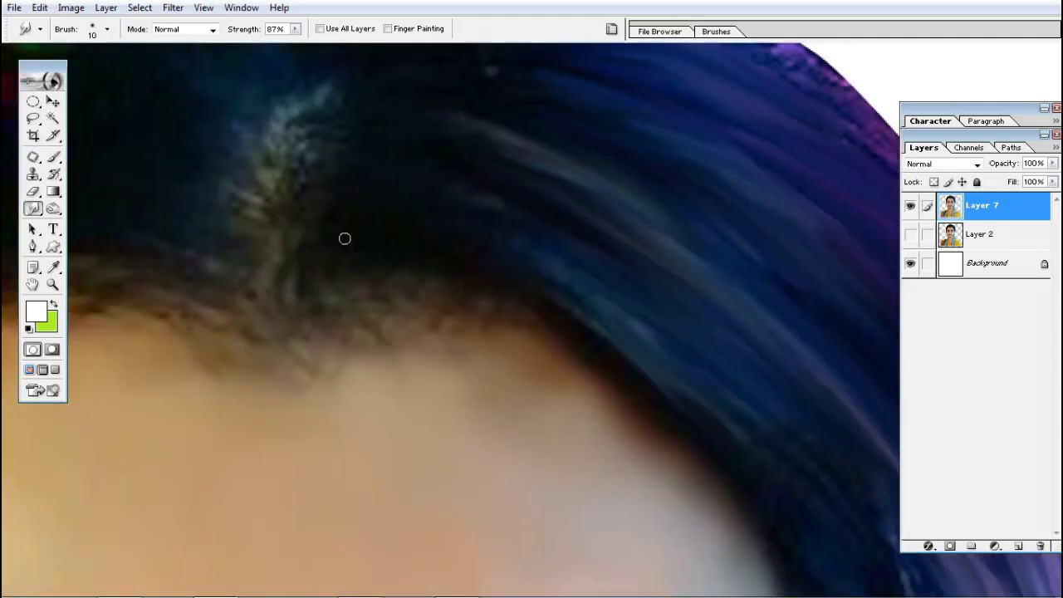
scroll(457, 169, up, 3)
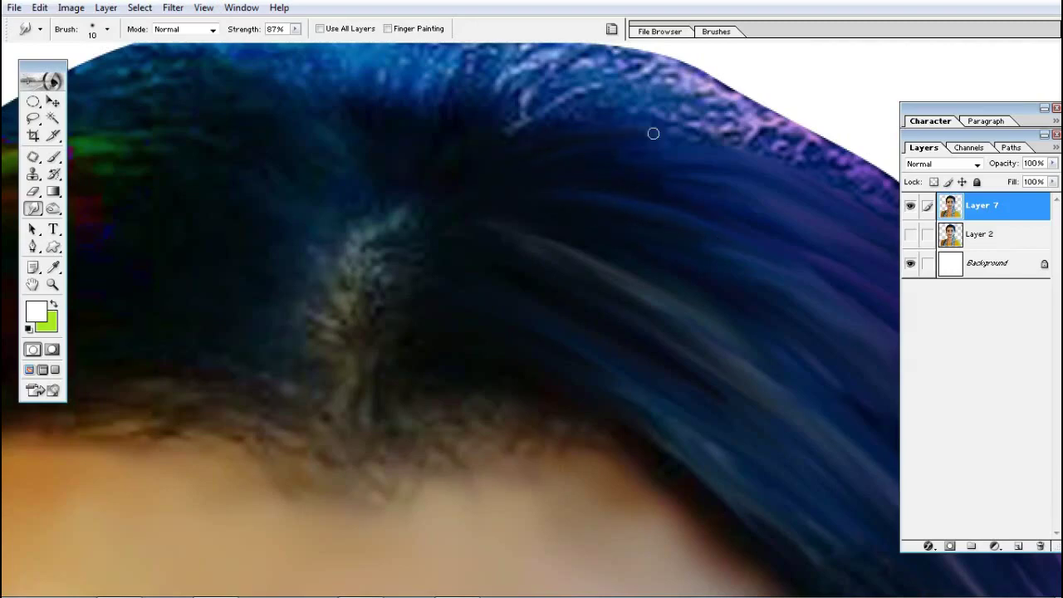
drag(598, 241, 556, 192)
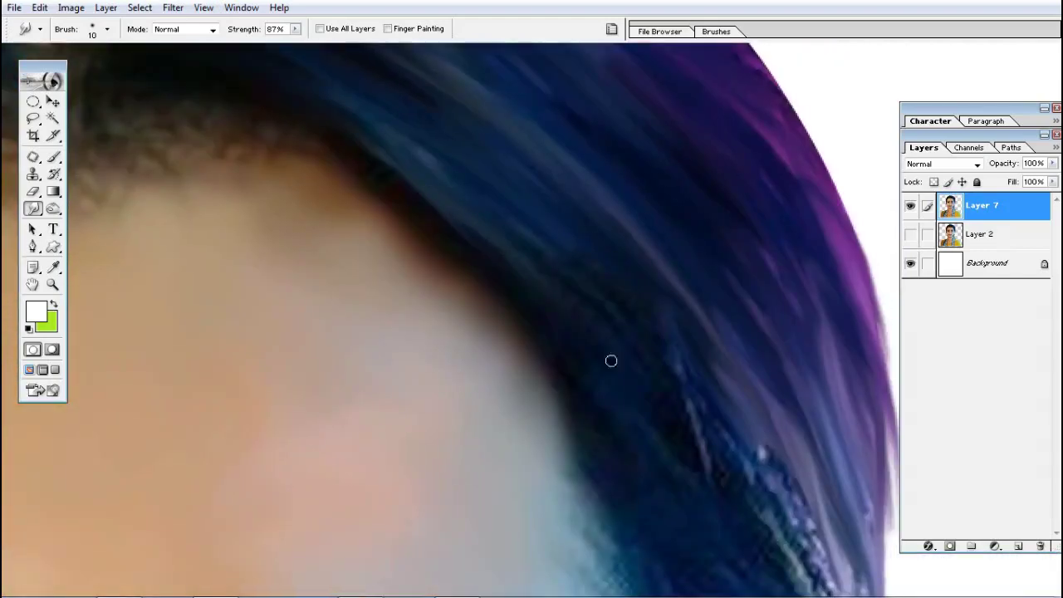
mouse_move(660, 313)
mouse_down()
mouse_move(590, 303)
mouse_move(541, 332)
mouse_move(664, 375)
mouse_move(708, 353)
mouse_up()
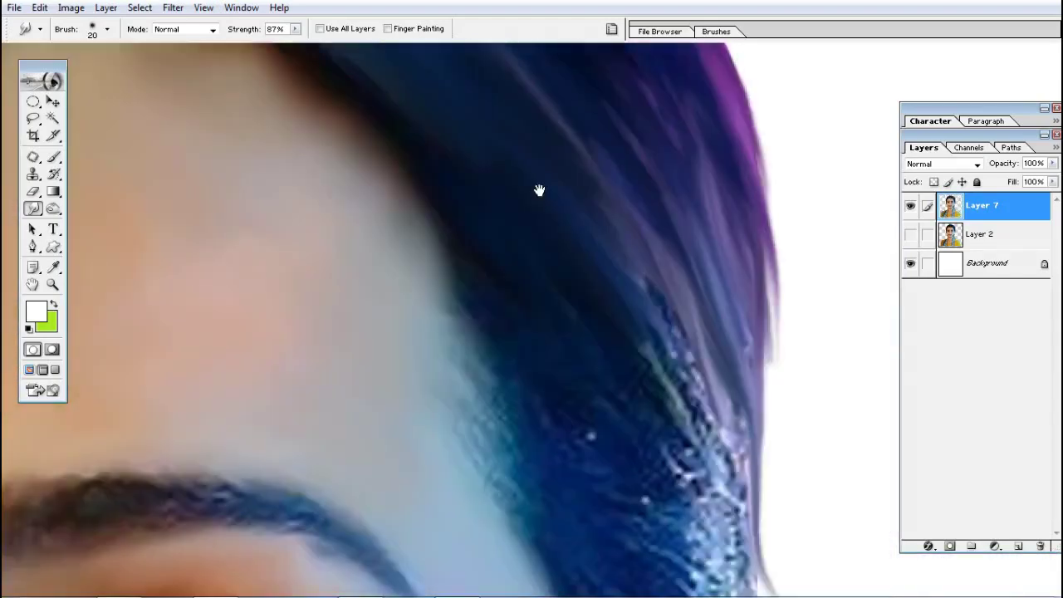
Smear the sparkly blue hair at the temple and top edge into diagonal streaks
scroll(538, 190, down, 5)
drag(524, 288, 549, 284)
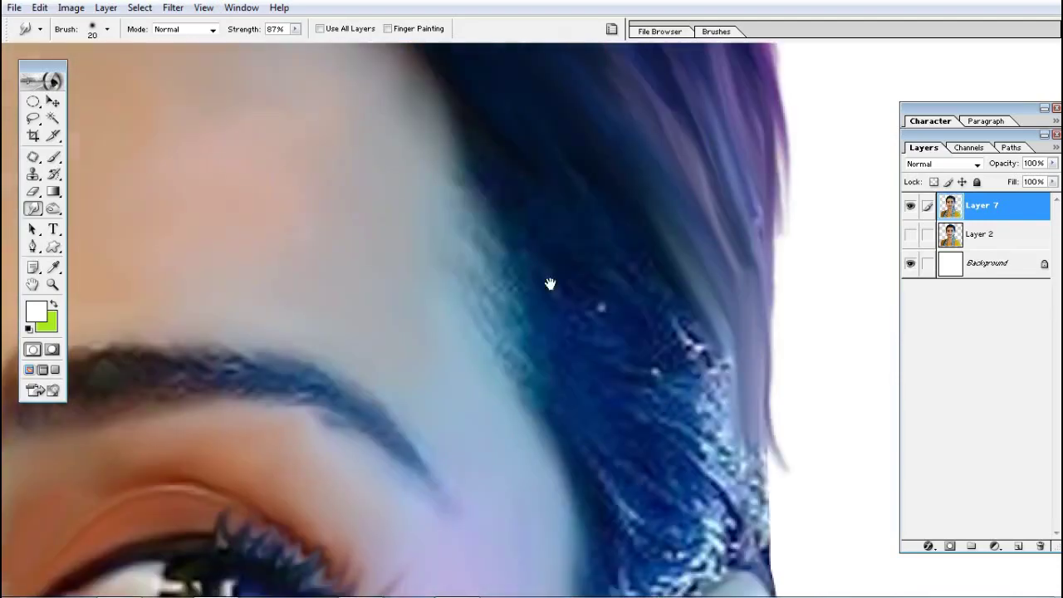
mouse_move(549, 148)
mouse_down()
mouse_move(690, 333)
mouse_move(714, 390)
mouse_move(657, 385)
mouse_move(611, 348)
mouse_up()
key(ctrl+minus)
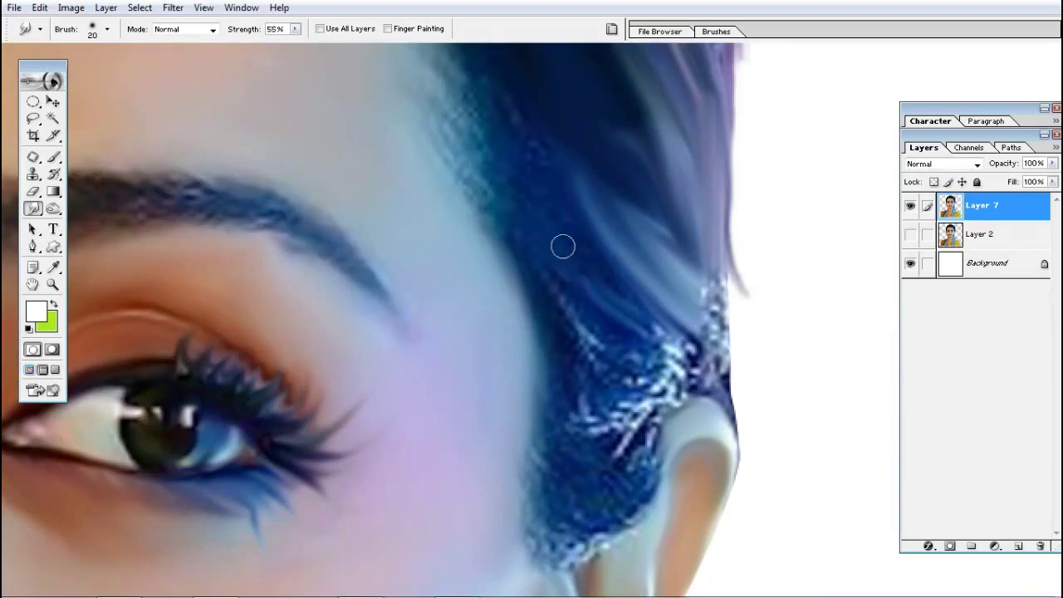
drag(465, 134, 530, 276)
mouse_move(455, 69)
mouse_down()
mouse_move(550, 242)
mouse_move(507, 240)
mouse_move(560, 349)
mouse_move(491, 294)
mouse_move(583, 383)
mouse_move(509, 351)
mouse_up()
mouse_move(539, 315)
mouse_down()
mouse_move(465, 233)
mouse_move(539, 357)
mouse_up()
mouse_move(490, 282)
mouse_down()
mouse_move(504, 352)
mouse_move(515, 235)
mouse_move(565, 316)
mouse_move(614, 349)
mouse_move(464, 230)
mouse_move(482, 333)
mouse_move(520, 434)
mouse_move(482, 446)
mouse_move(497, 484)
mouse_move(536, 451)
mouse_move(571, 378)
mouse_move(581, 397)
mouse_move(520, 390)
mouse_move(563, 308)
mouse_move(534, 413)
mouse_move(560, 310)
mouse_move(572, 371)
mouse_up()
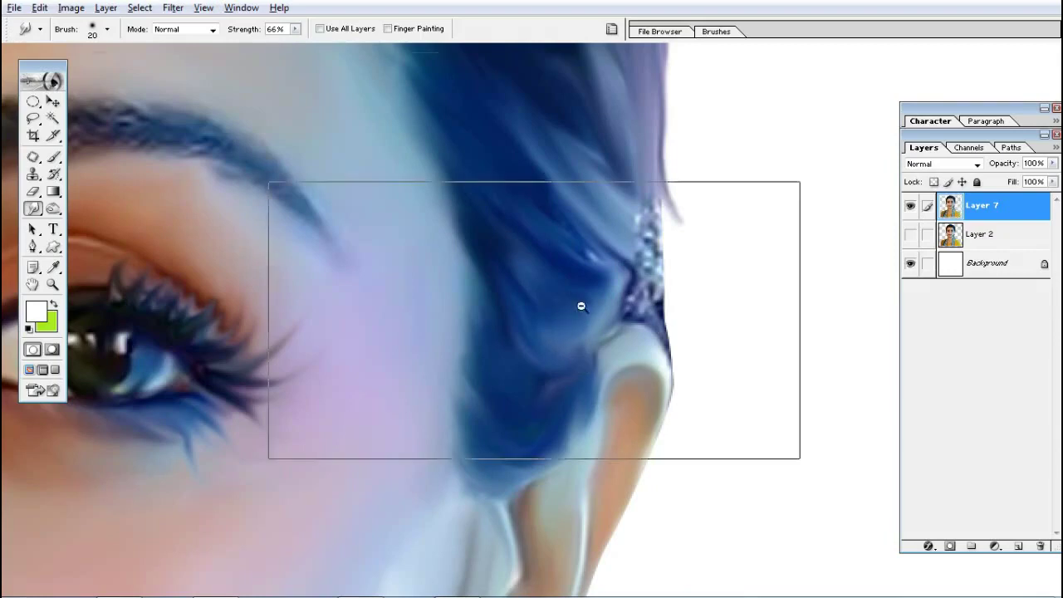
Smudge the sparkly hair beside and above the ear upward into smooth blue, at 88% strength
key(ctrl+0)
key(ctrl+plus)
mouse_move(555, 327)
mouse_down()
mouse_move(561, 366)
mouse_move(502, 357)
mouse_move(579, 438)
mouse_up()
drag(562, 349, 548, 274)
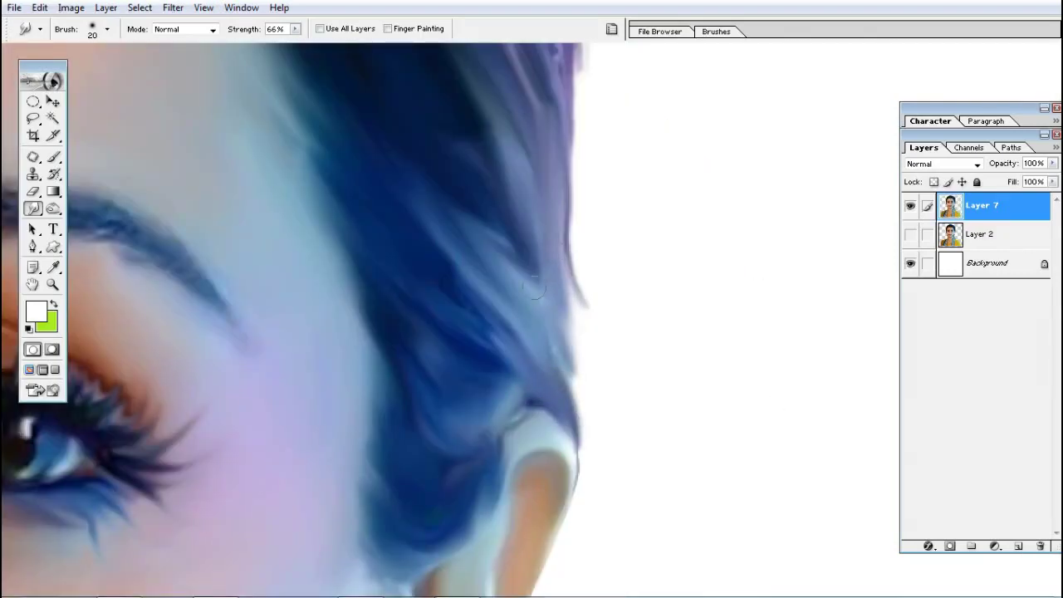
mouse_move(523, 307)
mouse_down()
mouse_move(465, 215)
mouse_move(534, 299)
mouse_move(465, 191)
mouse_move(440, 99)
mouse_up()
key(8)
key(8)
mouse_move(382, 166)
mouse_down()
mouse_move(479, 290)
mouse_move(468, 290)
mouse_up()
ctrl+click(515, 299)
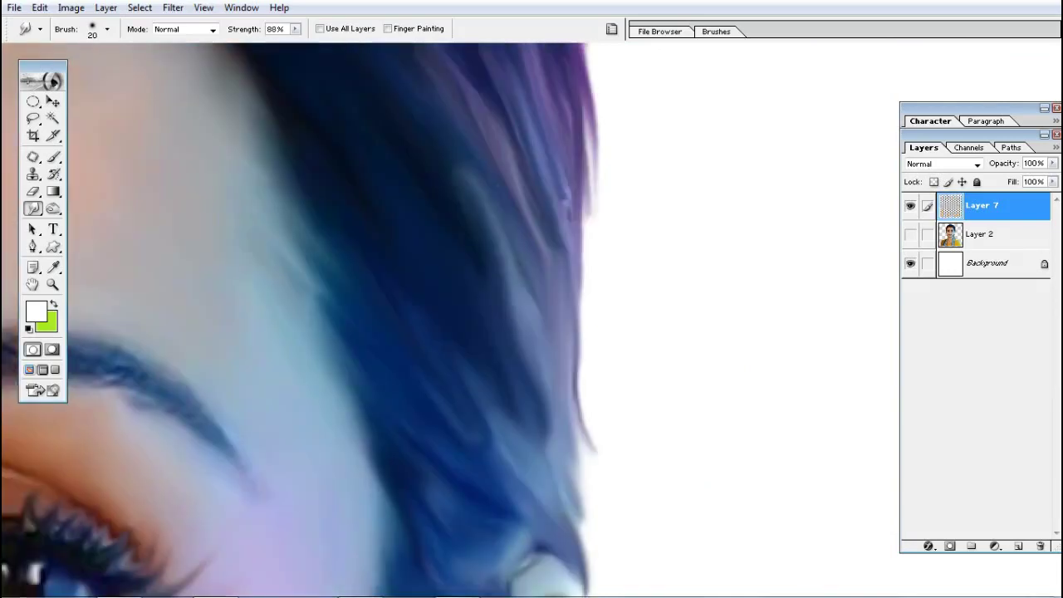
ctrl+click(581, 332)
ctrl+click(604, 358)
ctrl+click(595, 330)
With a 17 px smudge brush, pull hair strands outward along the purple edge
ctrl+alt+click(595, 331)
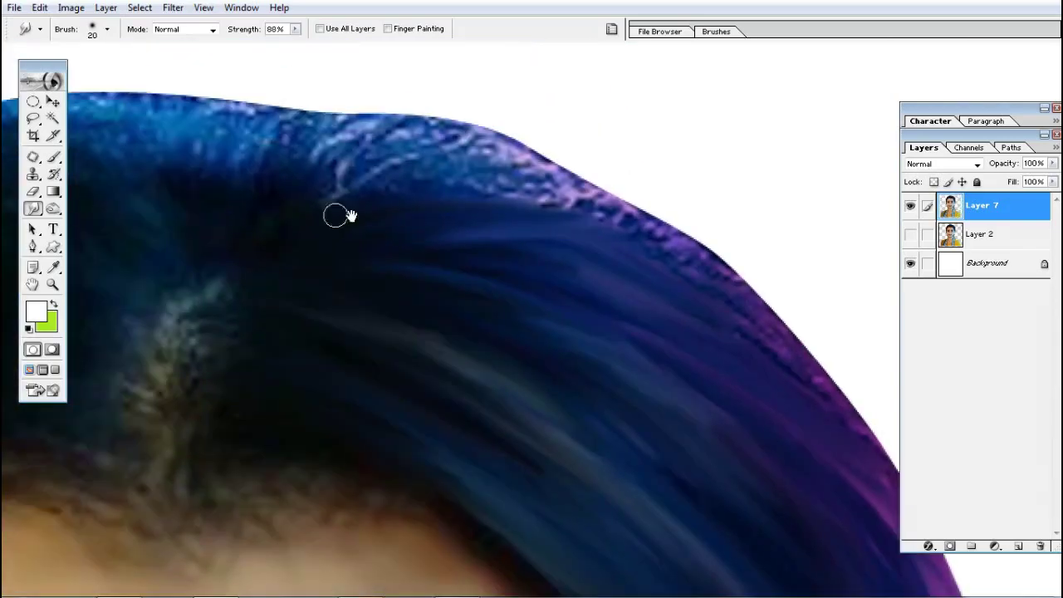
right_click(483, 163)
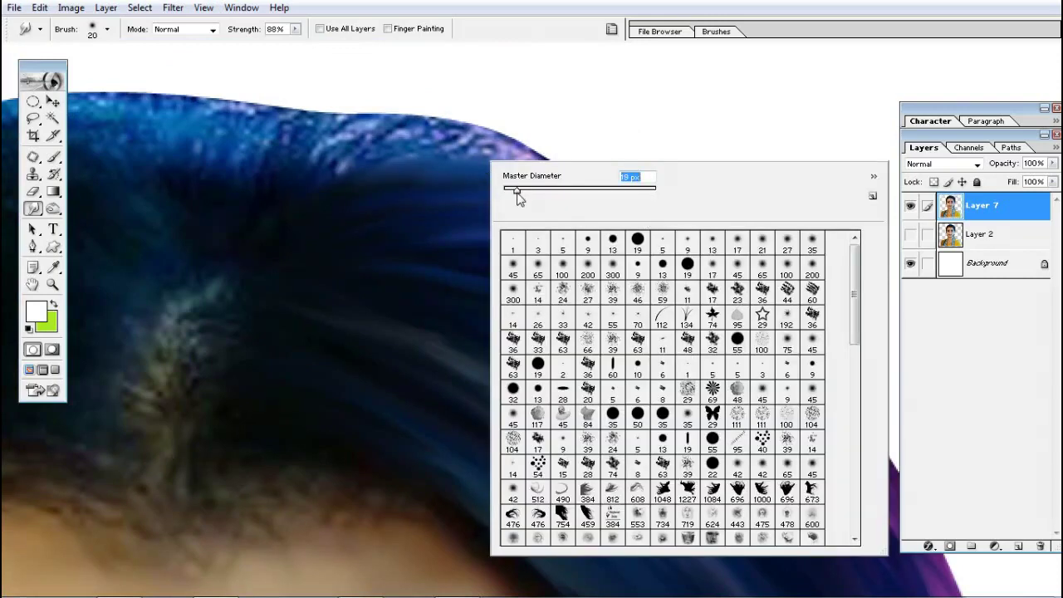
key(Return)
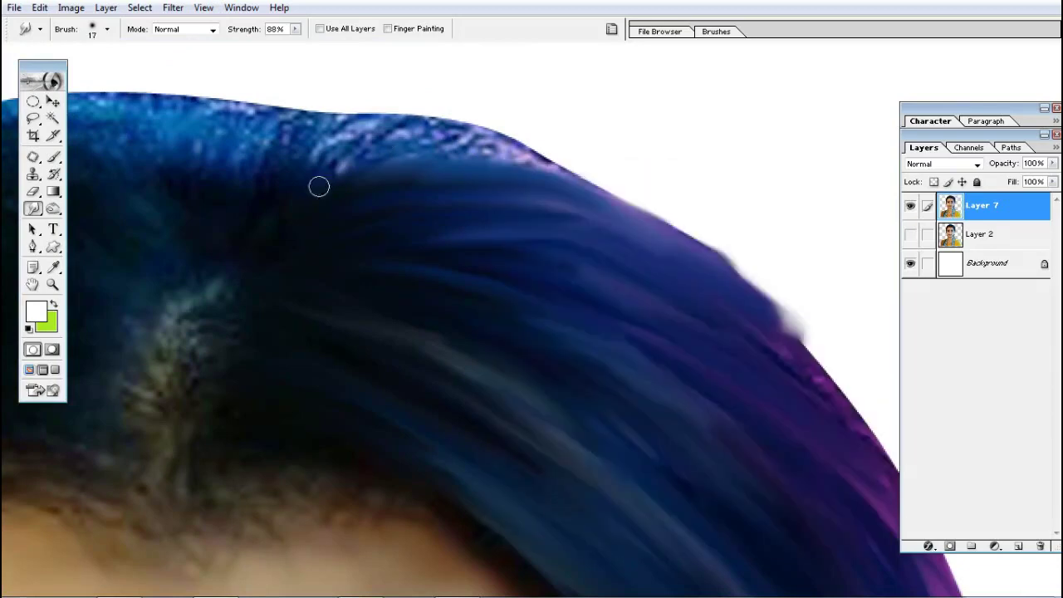
ctrl+click(665, 205)
ctrl+click(640, 247)
mouse_move(554, 188)
mouse_down()
mouse_move(629, 201)
mouse_move(715, 299)
mouse_up()
mouse_move(656, 241)
mouse_down()
mouse_move(640, 285)
mouse_move(573, 225)
mouse_move(736, 438)
mouse_move(723, 279)
mouse_move(748, 217)
mouse_up()
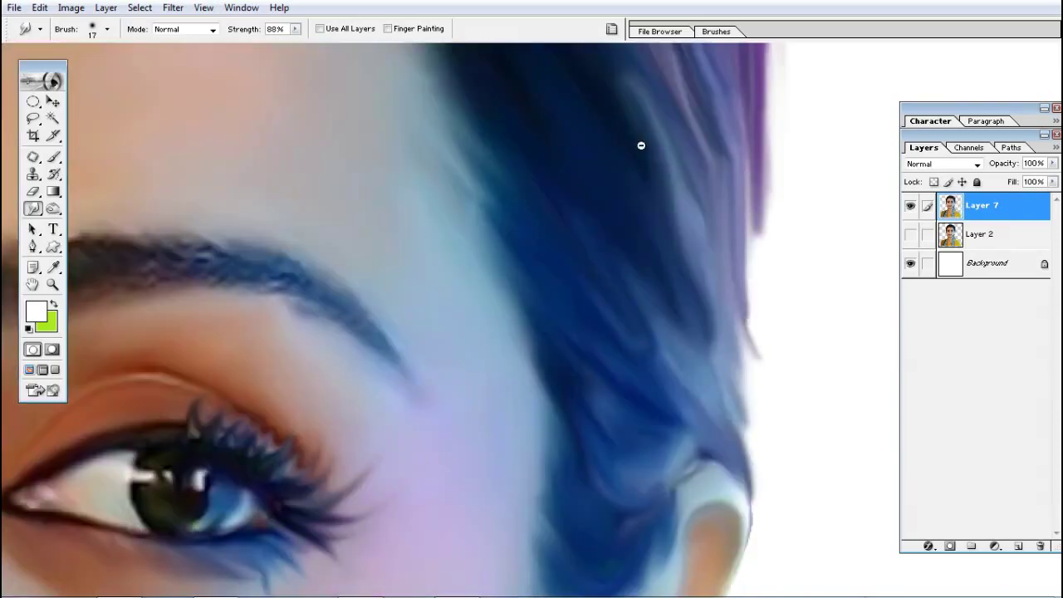
Smudge and darken the hair along the crown edge
ctrl+alt+click(545, 218)
ctrl+alt+click(356, 89)
ctrl+click(548, 142)
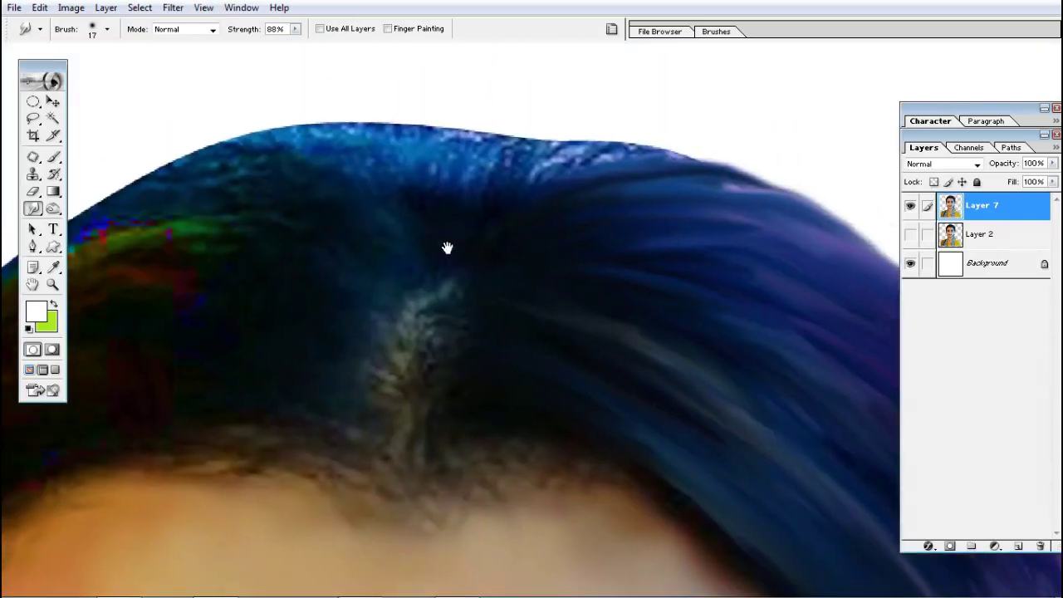
drag(498, 187, 748, 179)
mouse_move(496, 209)
mouse_down()
mouse_move(391, 147)
mouse_move(482, 192)
mouse_move(532, 154)
mouse_move(505, 163)
mouse_move(656, 146)
mouse_move(789, 184)
mouse_up()
drag(425, 203, 485, 142)
mouse_move(574, 140)
mouse_down()
mouse_move(748, 106)
mouse_move(637, 102)
mouse_move(869, 112)
mouse_move(753, 128)
mouse_up()
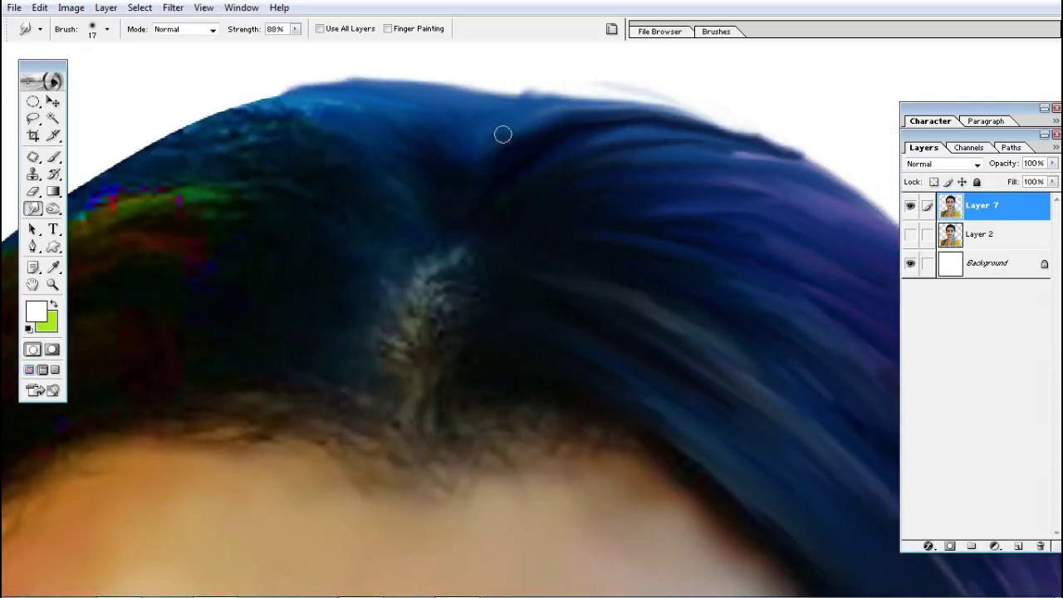
Smudge the dark strands near the parting and blend the colour fringe into the hair
drag(487, 221, 555, 192)
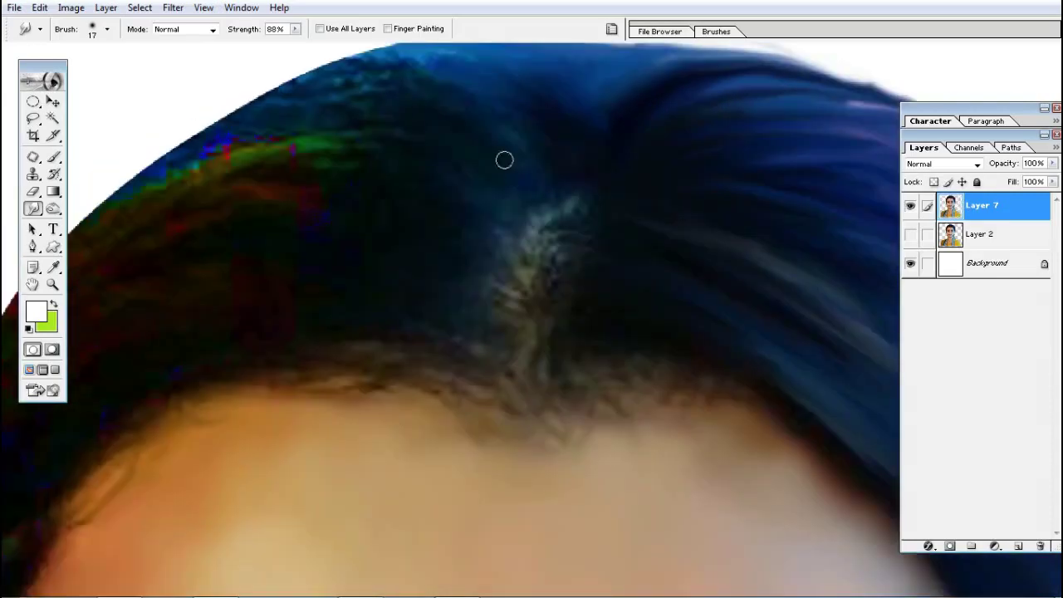
drag(468, 85, 580, 137)
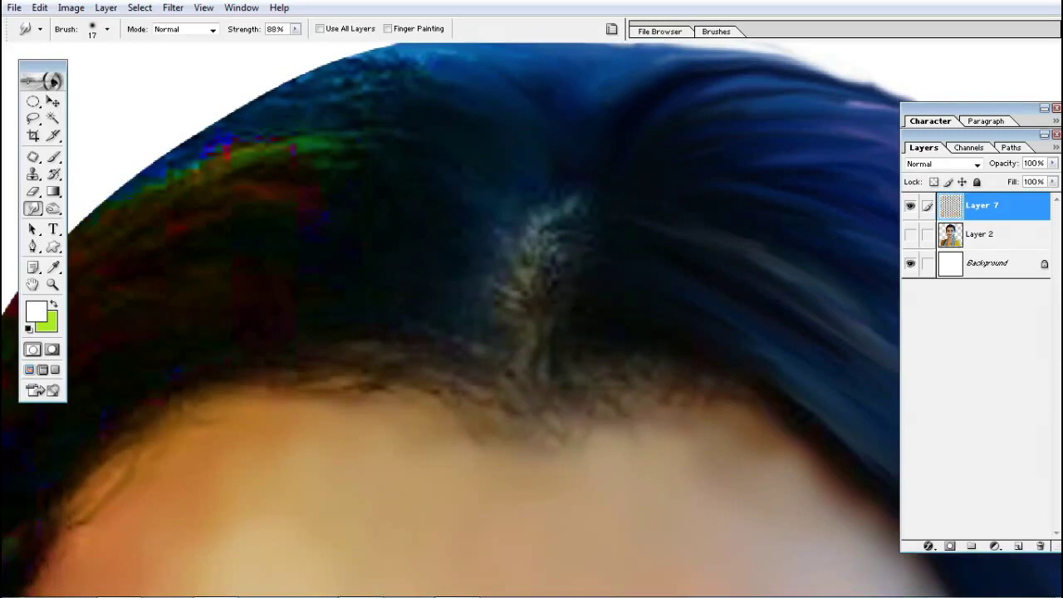
drag(534, 99, 700, 144)
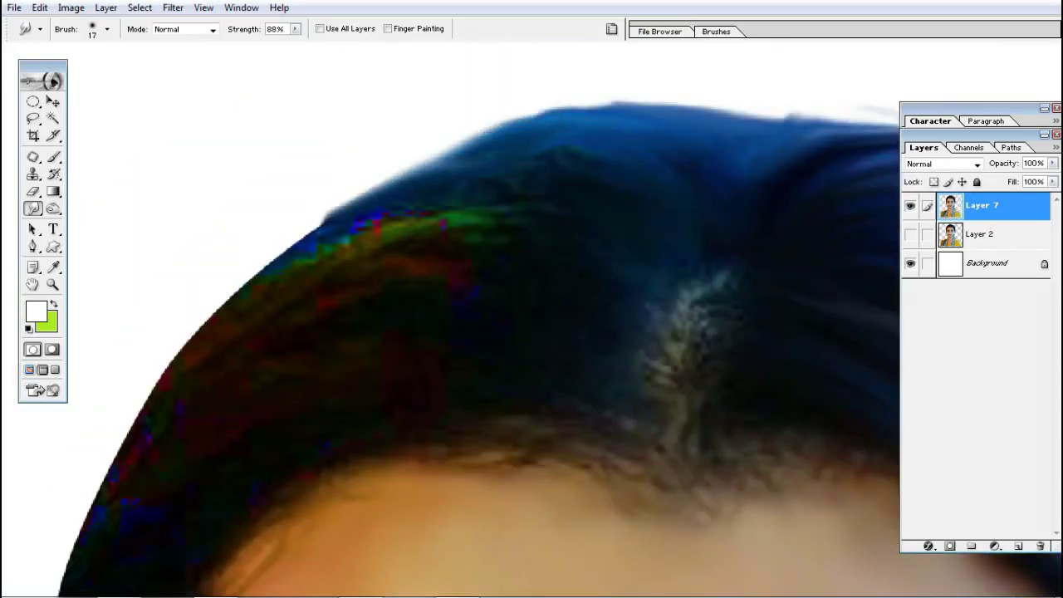
drag(462, 160, 541, 155)
mouse_move(414, 209)
mouse_down()
mouse_move(375, 237)
mouse_move(430, 197)
mouse_up()
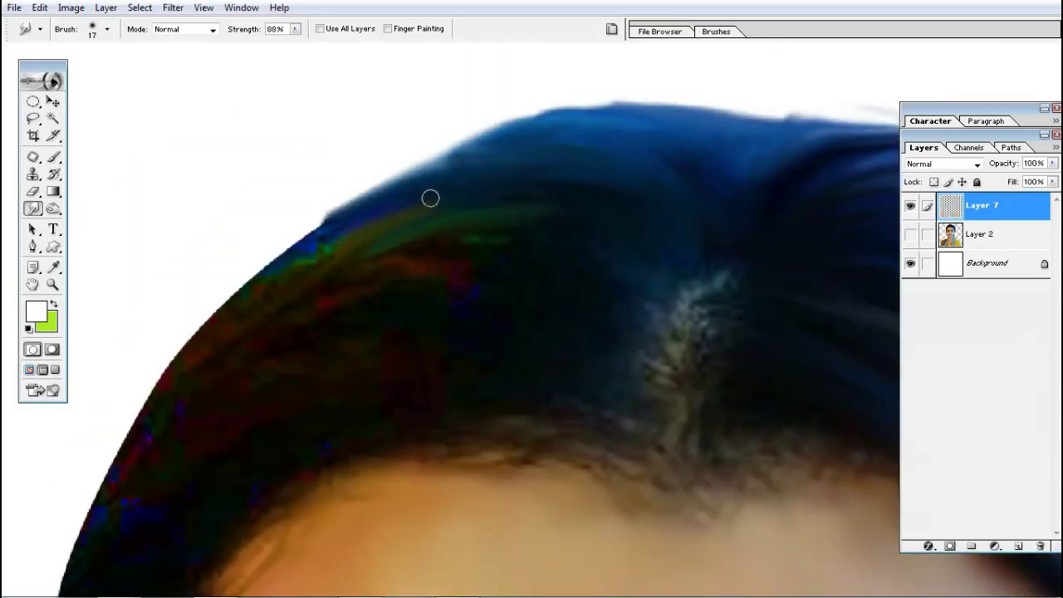
drag(425, 271, 383, 229)
mouse_move(488, 153)
mouse_down()
mouse_move(372, 169)
mouse_move(427, 216)
mouse_move(496, 188)
mouse_up()
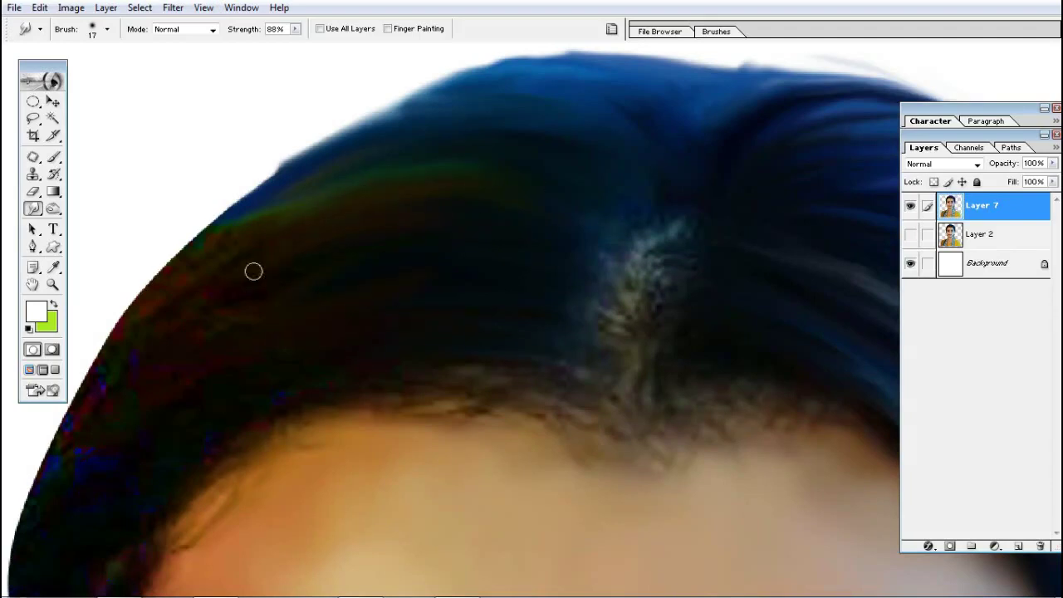
Smooth the upper-left hair edge and the hairline above the forehead
drag(253, 271, 176, 285)
mouse_move(250, 245)
mouse_down()
mouse_move(382, 138)
mouse_move(221, 241)
mouse_move(294, 190)
mouse_move(413, 174)
mouse_up()
mouse_move(417, 132)
mouse_down()
mouse_move(194, 255)
mouse_move(261, 274)
mouse_up()
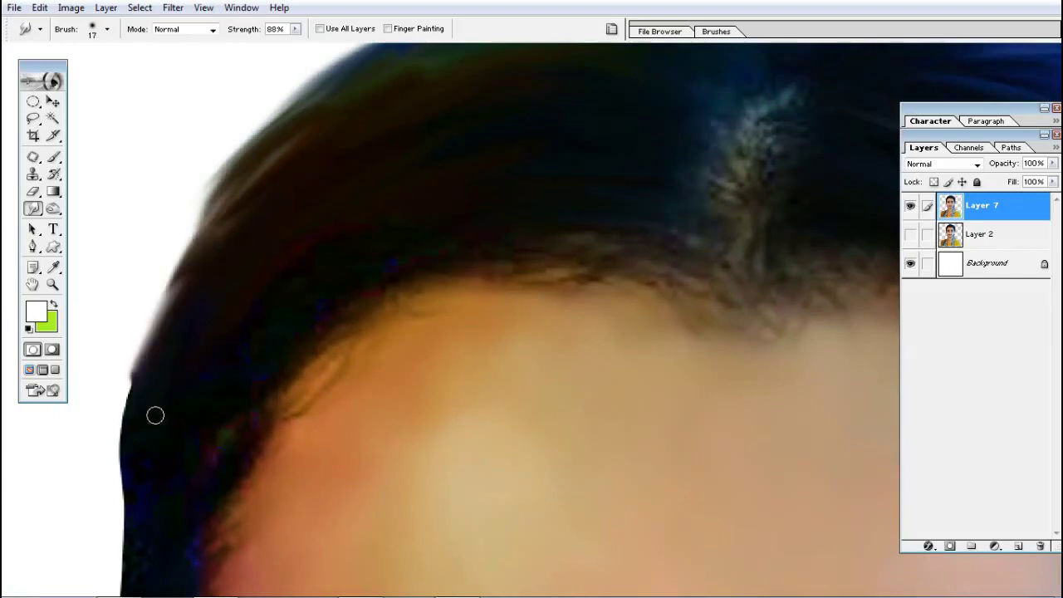
mouse_move(502, 239)
mouse_down()
mouse_move(567, 240)
mouse_move(501, 274)
mouse_move(396, 287)
mouse_move(320, 328)
mouse_up()
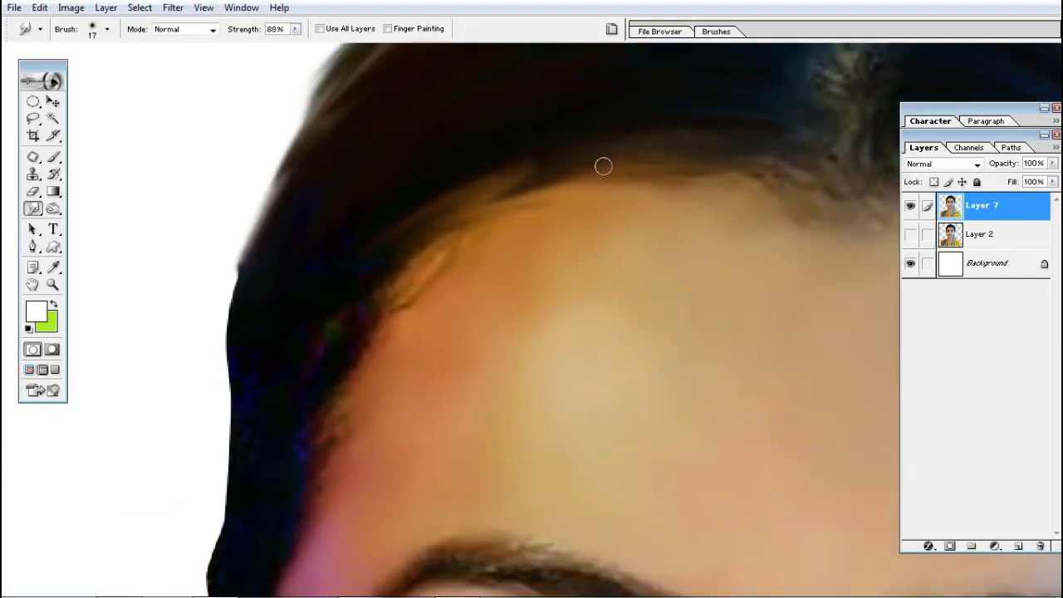
mouse_move(603, 163)
mouse_down()
mouse_move(373, 233)
mouse_move(390, 249)
mouse_move(437, 204)
mouse_up()
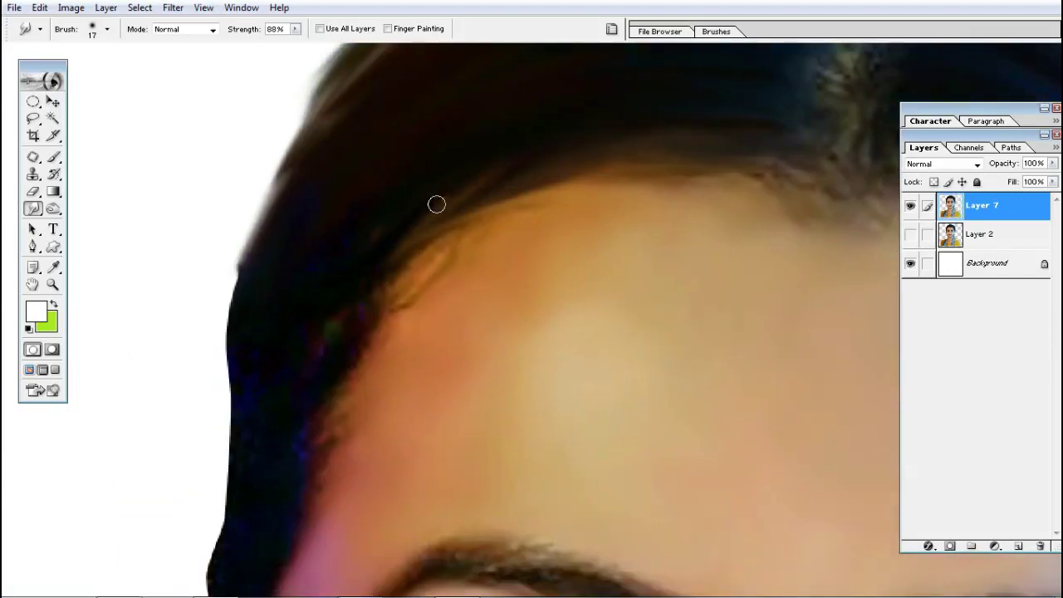
drag(344, 322, 380, 271)
mouse_move(308, 289)
mouse_down()
mouse_move(249, 306)
mouse_move(265, 390)
mouse_up()
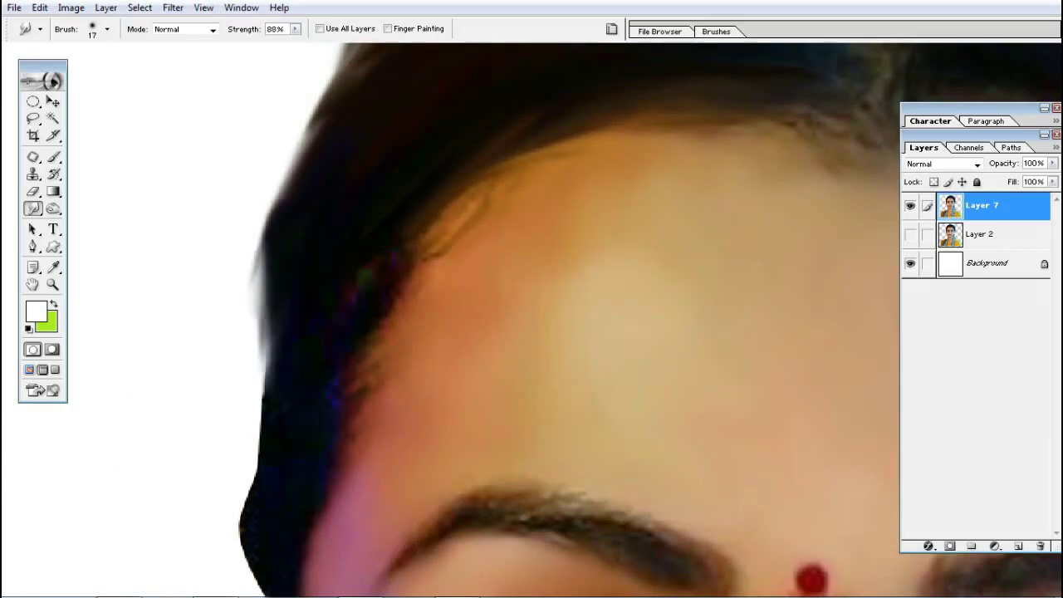
mouse_move(279, 215)
mouse_down()
mouse_move(261, 336)
mouse_move(308, 214)
mouse_up()
Smudge the left hair edge by the eye and temple, lowering strength to 66%
scroll(308, 214, up, 3)
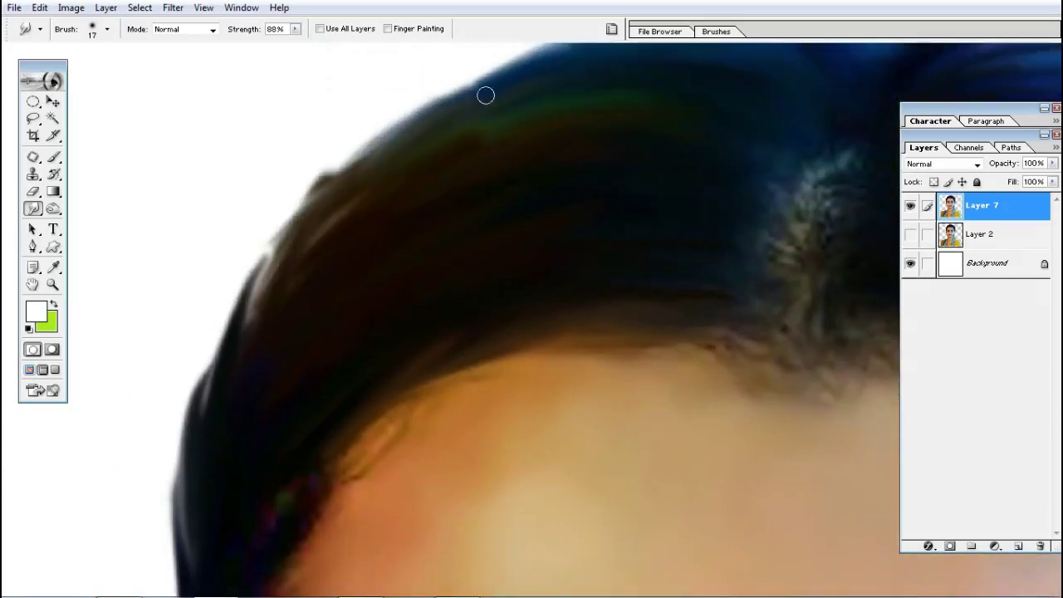
scroll(651, 187, down, 3)
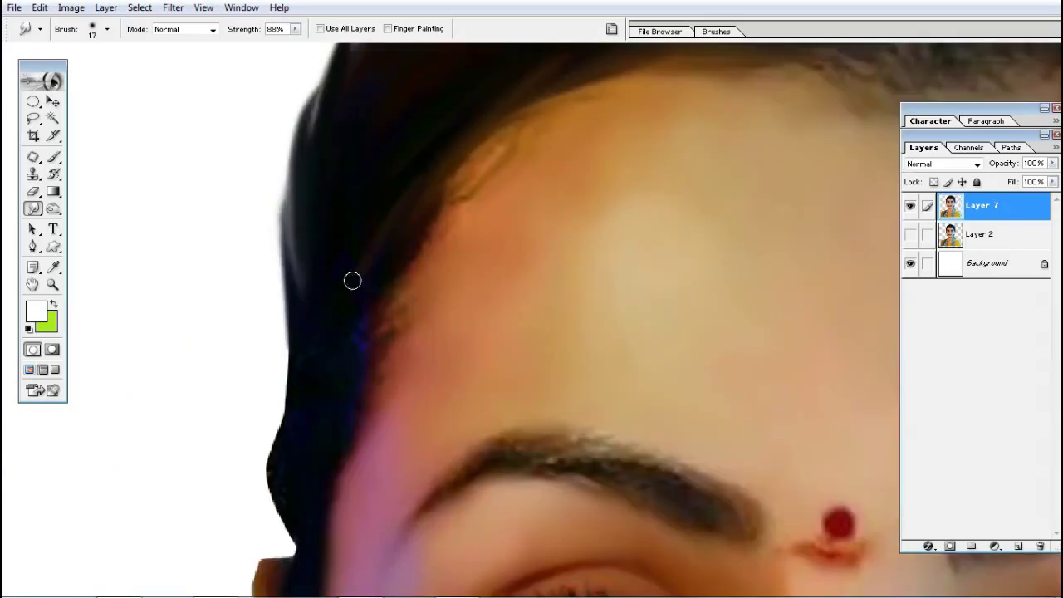
scroll(368, 315, down, 3)
mouse_move(325, 191)
mouse_down()
mouse_move(297, 316)
mouse_move(305, 391)
mouse_move(332, 241)
mouse_move(311, 273)
mouse_move(329, 423)
mouse_move(315, 185)
mouse_move(327, 423)
mouse_up()
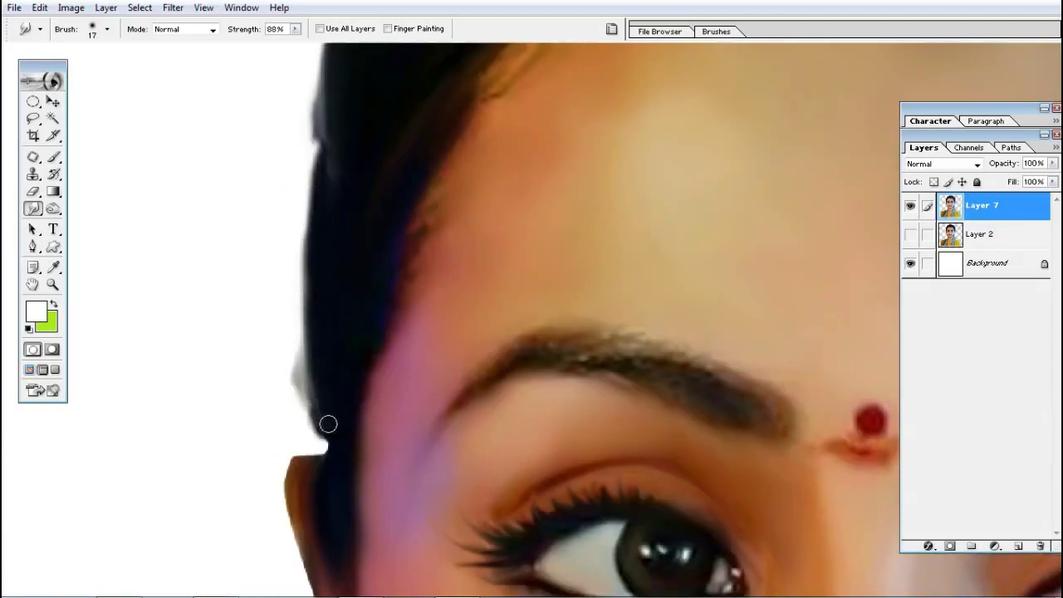
scroll(379, 285, up, 3)
key(6)
mouse_move(378, 285)
mouse_down()
mouse_move(396, 280)
mouse_move(355, 358)
mouse_up()
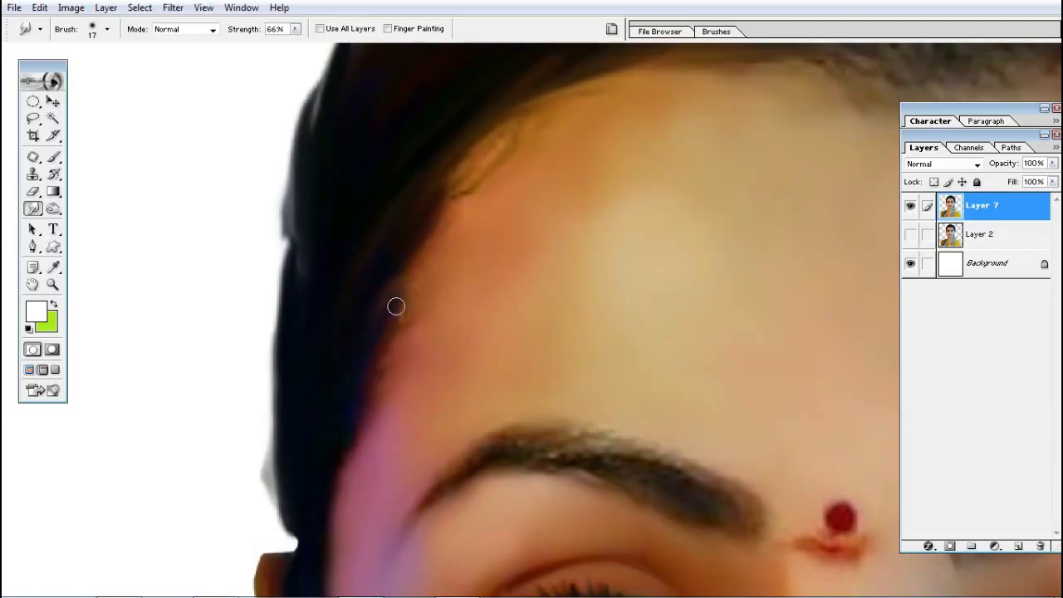
scroll(354, 430, up, 3)
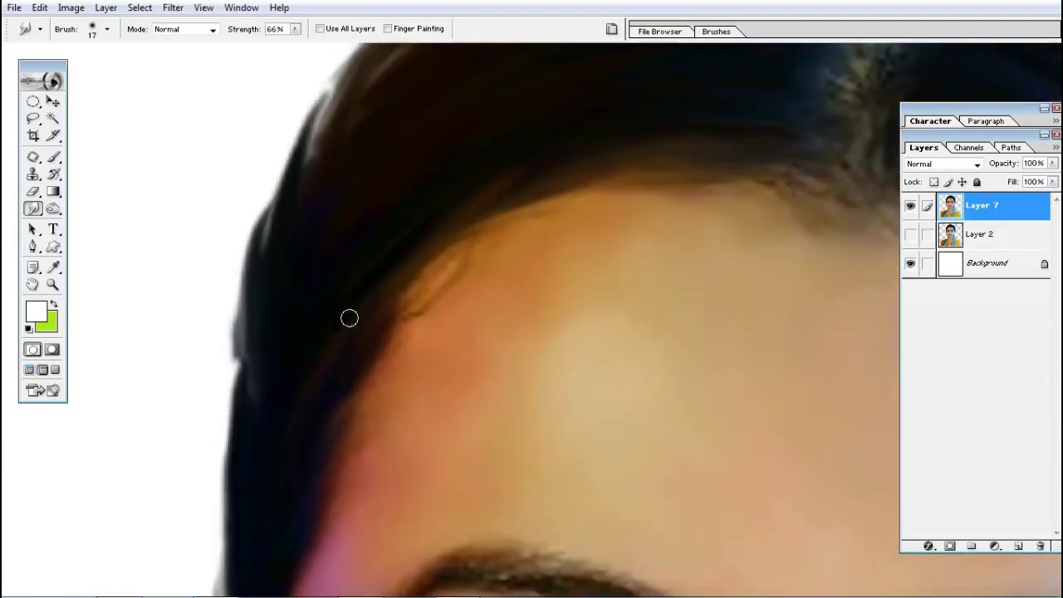
mouse_move(349, 318)
mouse_down()
mouse_move(408, 292)
mouse_move(370, 368)
mouse_up()
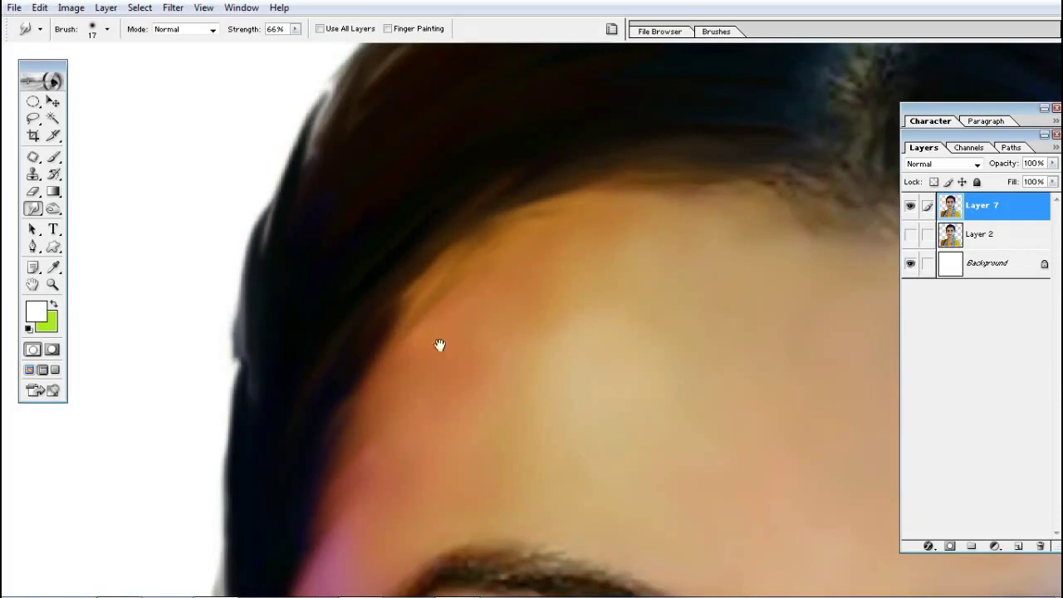
Smudge the strands at the hair parting
key(ctrl+minus)
ctrl+click(533, 323)
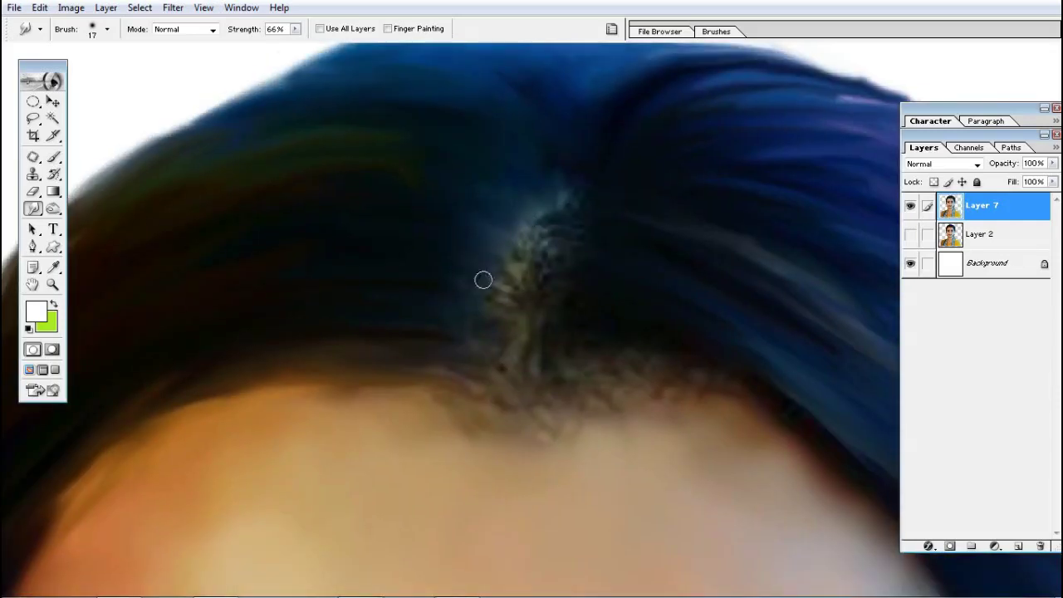
scroll(479, 381, down, 1)
scroll(478, 381, right, 3)
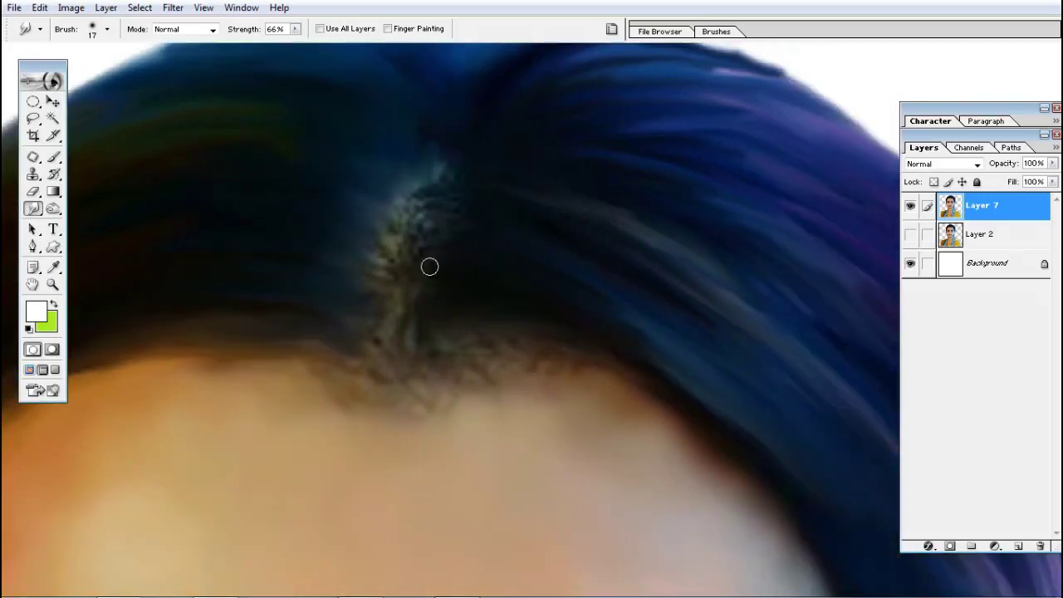
drag(458, 192, 390, 272)
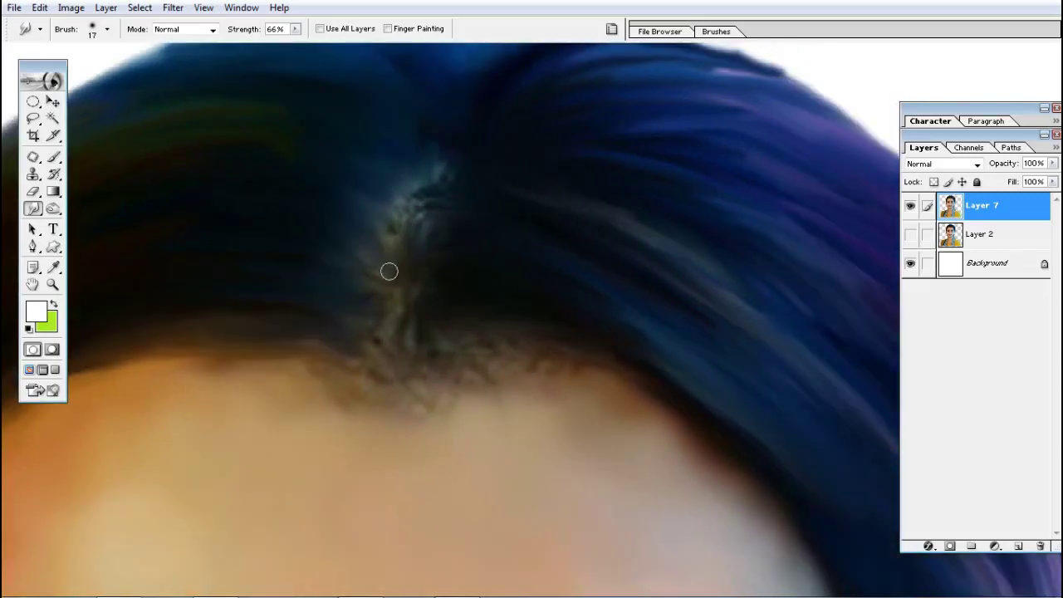
drag(407, 211, 463, 161)
drag(444, 225, 379, 221)
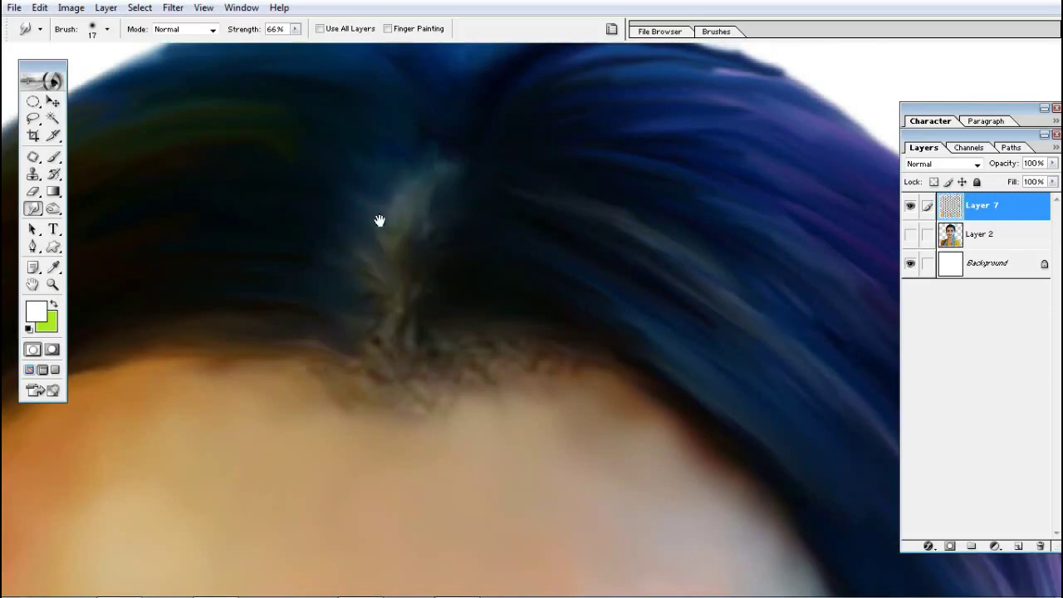
Blend the parting into the forehead and smooth nearby hairline strands with a 50 px brush
scroll(380, 221, down, 2)
drag(358, 266, 419, 304)
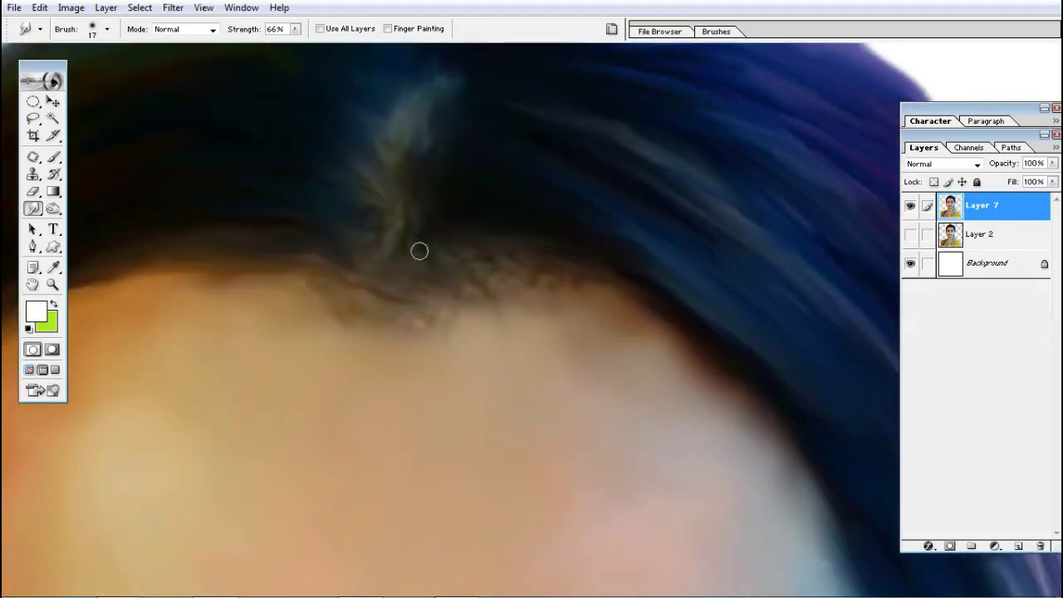
mouse_move(498, 270)
mouse_down()
mouse_move(493, 252)
mouse_move(434, 255)
mouse_up()
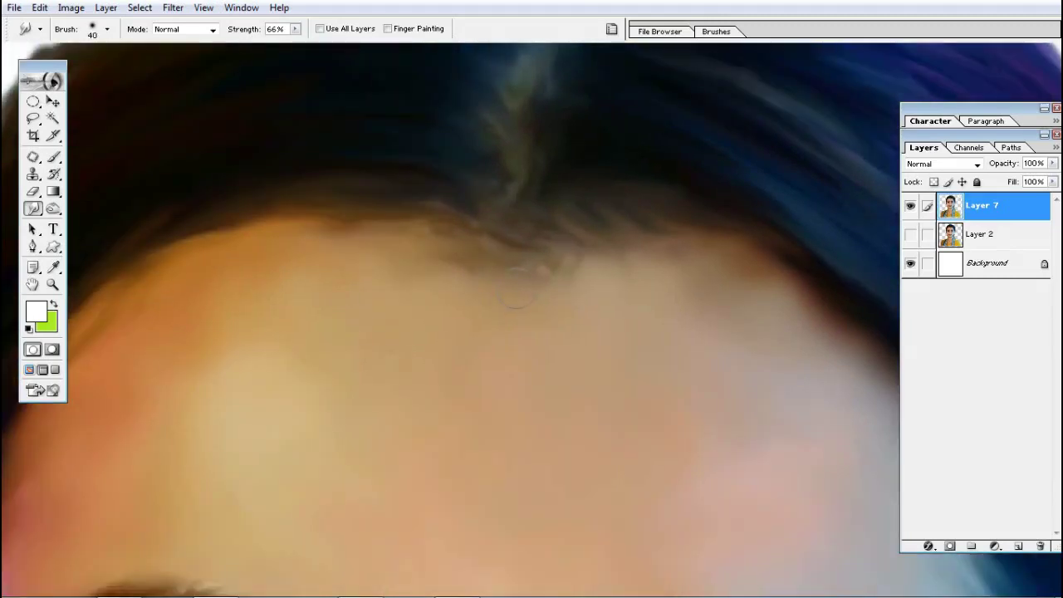
key(bracketright)
mouse_move(533, 276)
mouse_down()
mouse_move(480, 266)
mouse_move(579, 244)
mouse_move(673, 249)
mouse_up()
Smudge the crown's outer edge into fine wispy strands, then zoom out to the full portrait
alt+click(397, 273)
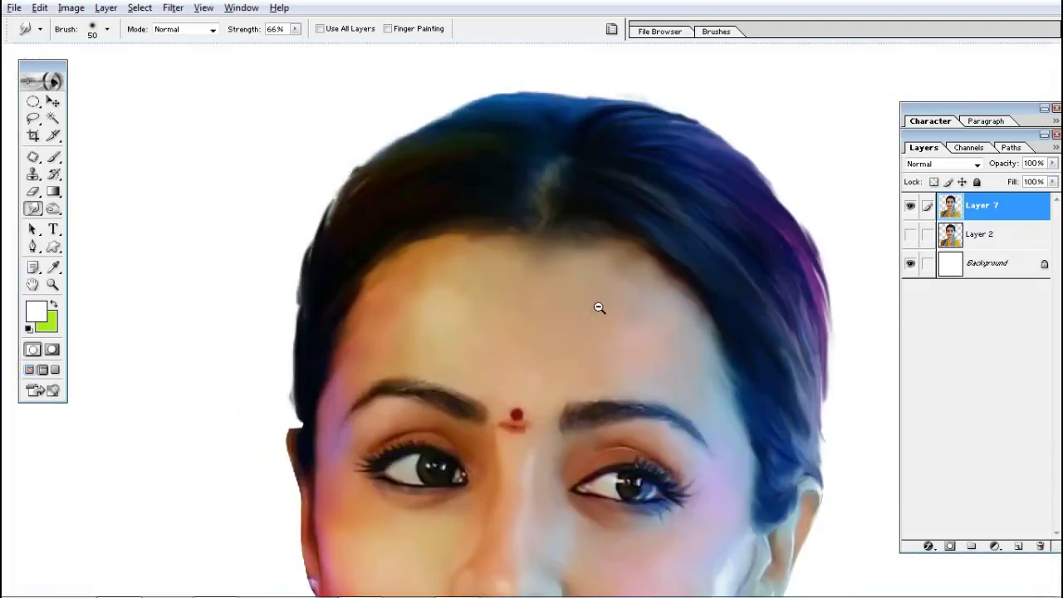
alt+click(596, 306)
alt+click(612, 271)
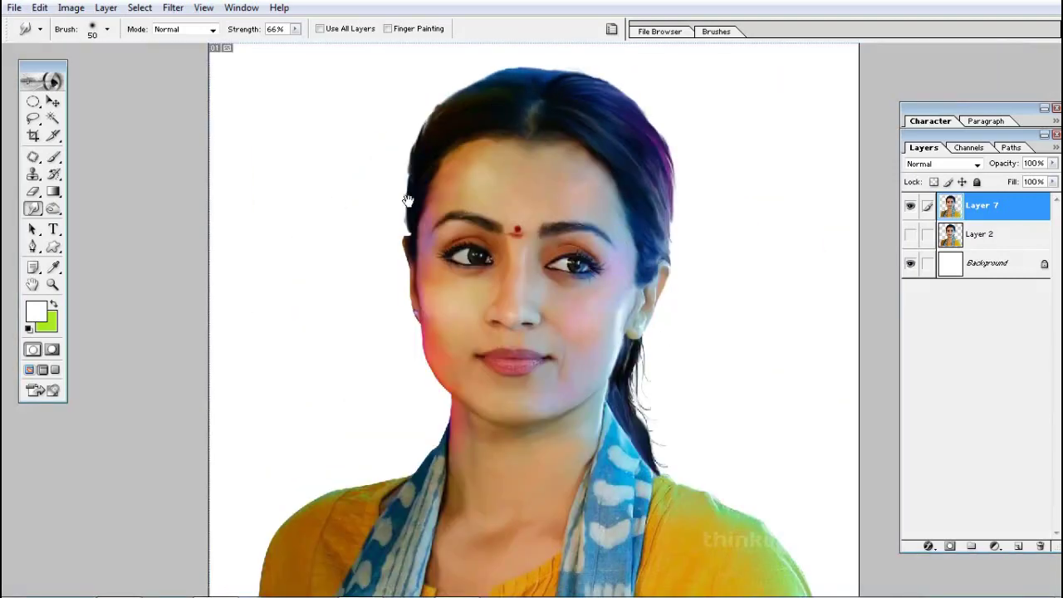
drag(386, 85, 671, 282)
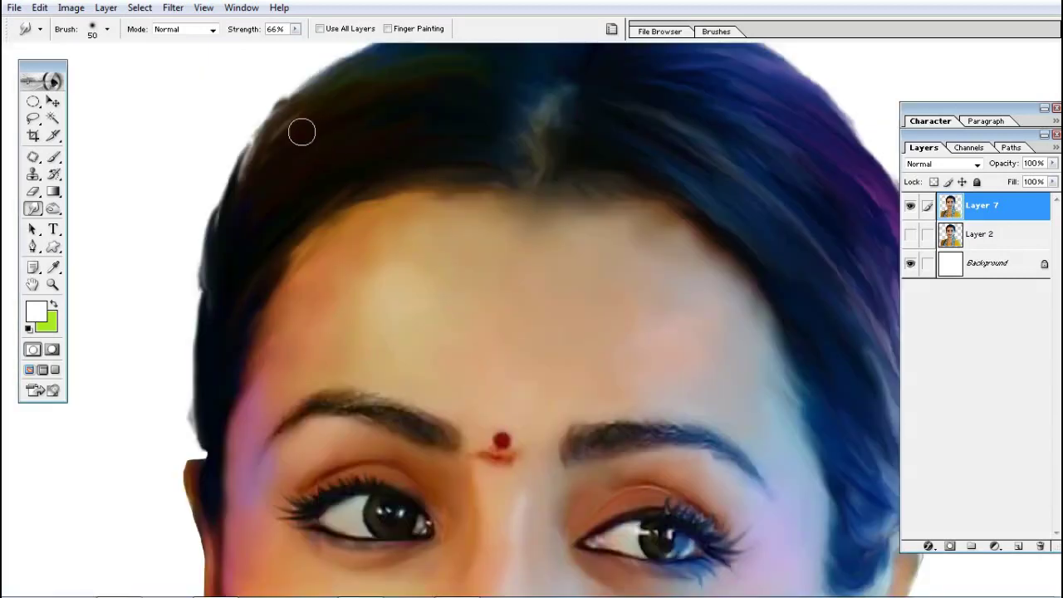
drag(528, 54, 420, 169)
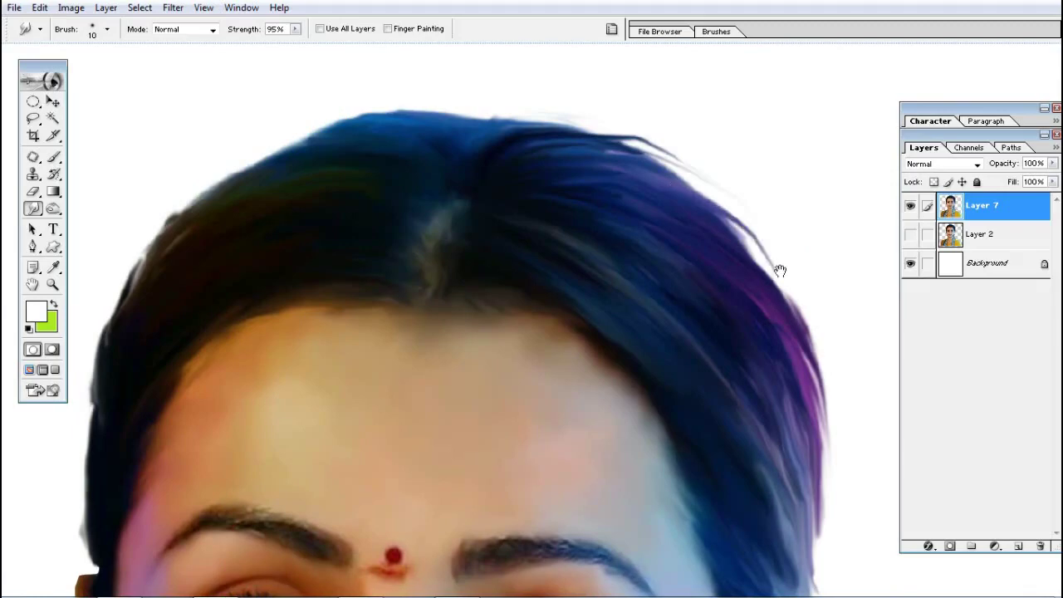
drag(780, 268, 690, 147)
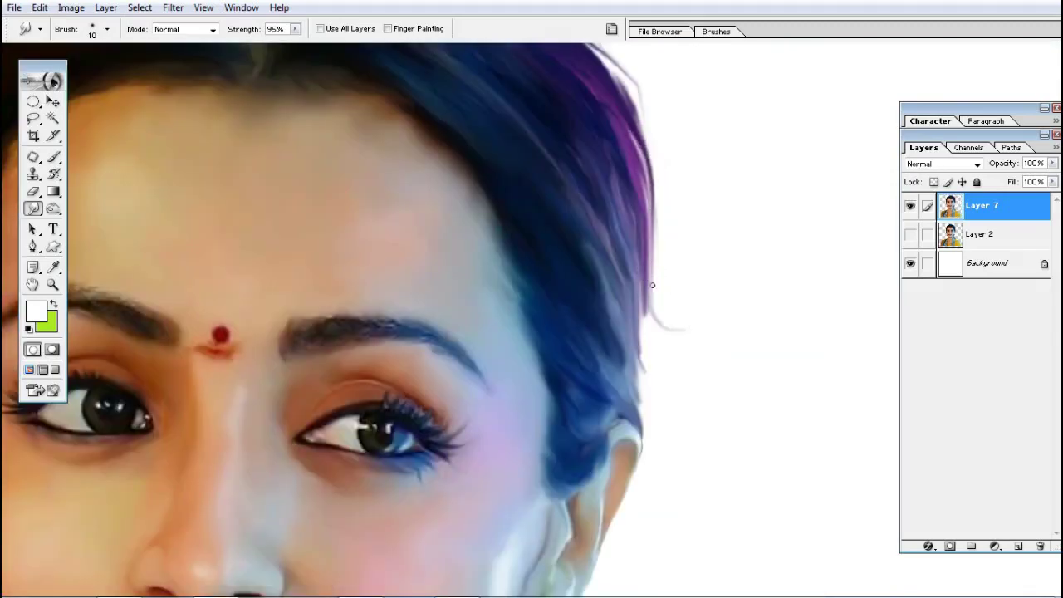
mouse_move(652, 382)
mouse_down()
mouse_move(660, 357)
mouse_move(631, 251)
mouse_up()
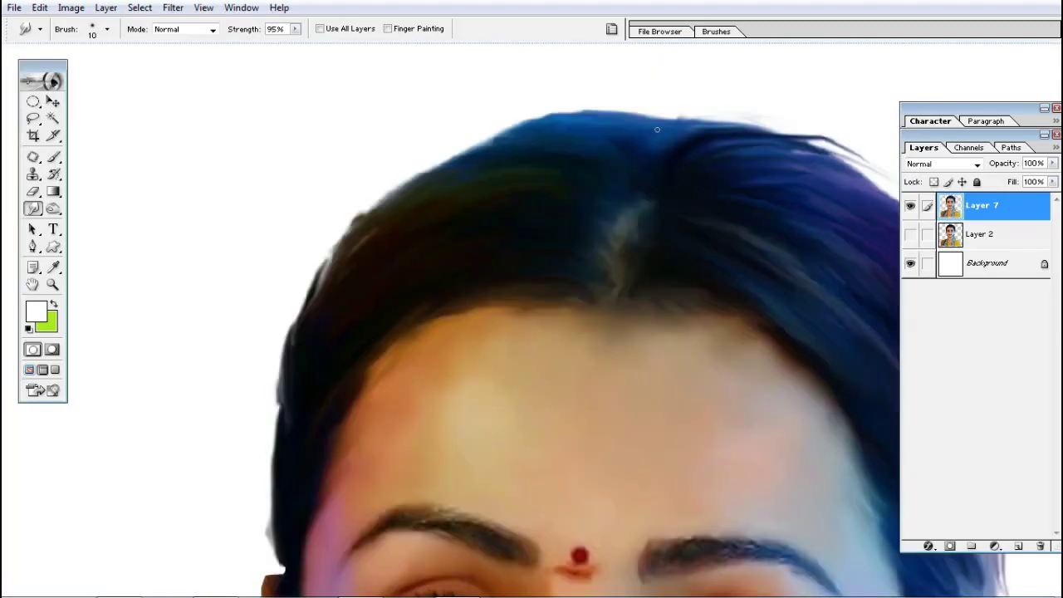
mouse_move(657, 129)
mouse_down()
mouse_move(328, 264)
mouse_move(393, 159)
mouse_up()
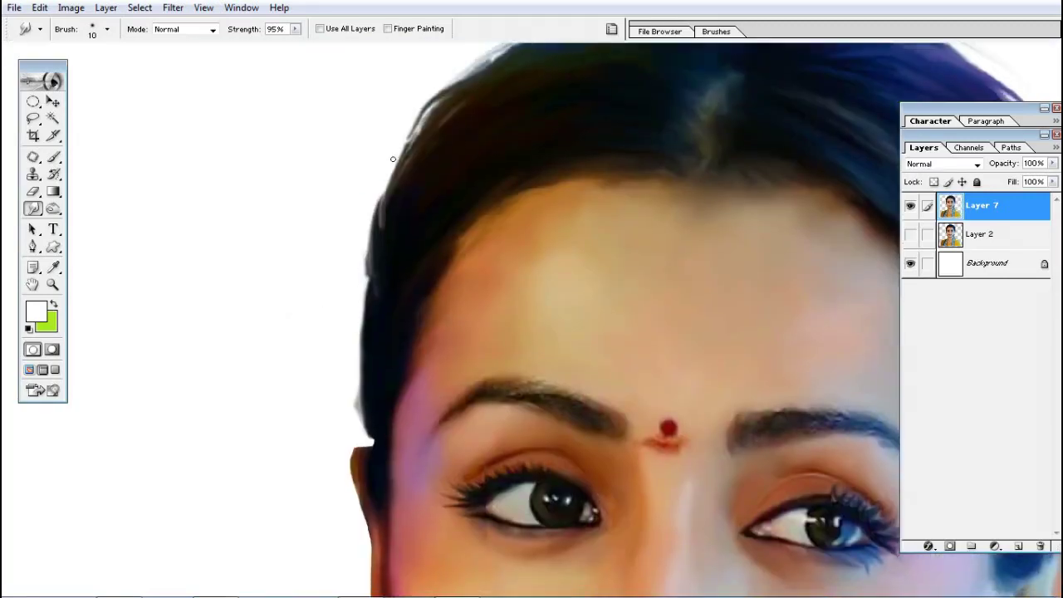
mouse_move(393, 274)
mouse_down()
mouse_move(434, 150)
mouse_move(498, 374)
mouse_up()
drag(783, 217, 598, 220)
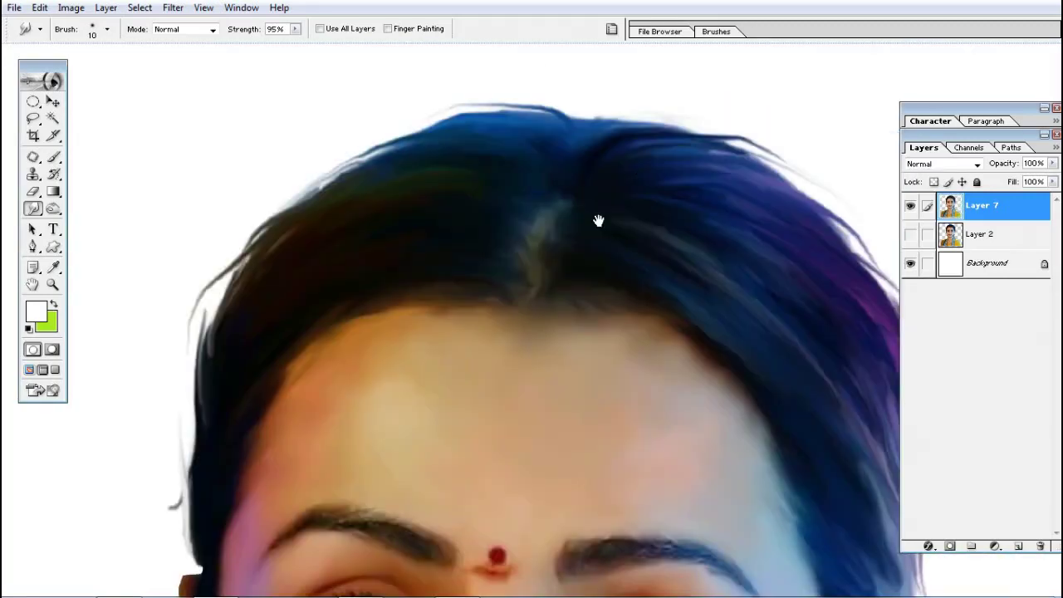
alt+click(534, 249)
Zoom in on the right eyebrow and set smudge strength to 65%
alt+click(607, 239)
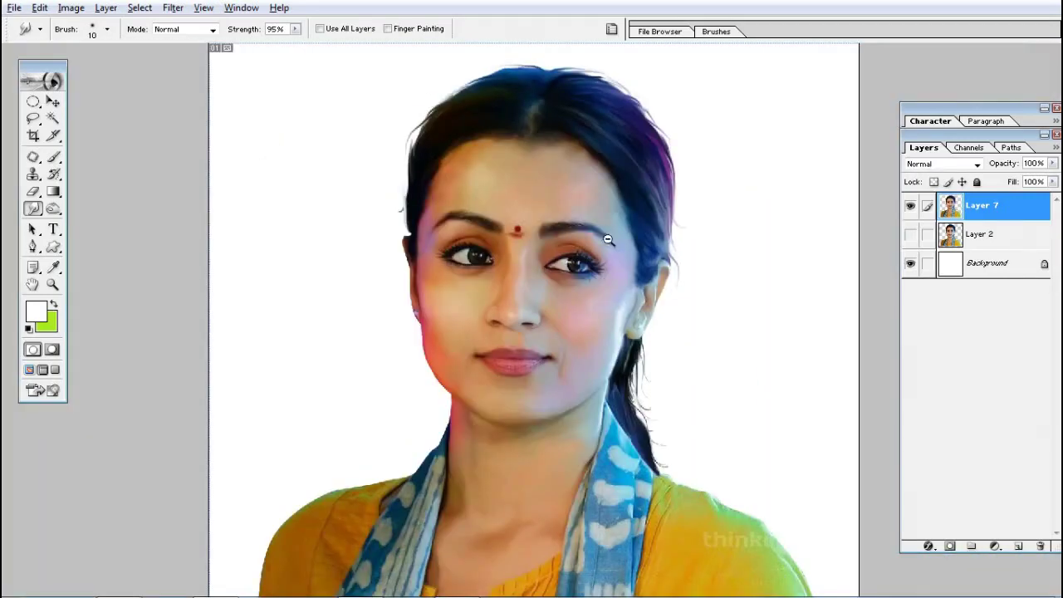
key(v)
drag(417, 202, 726, 332)
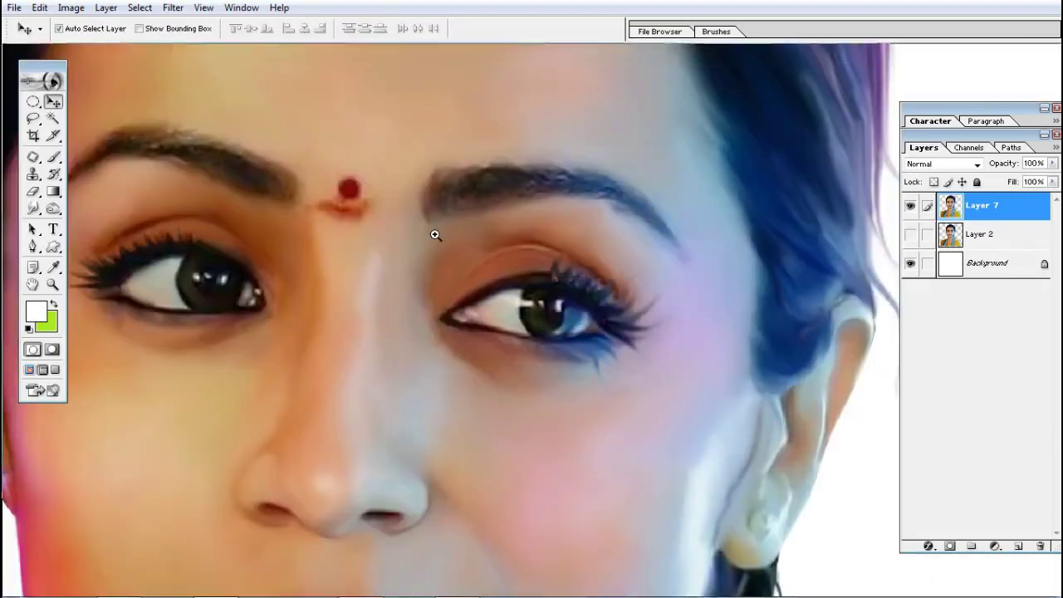
click(434, 232)
click(399, 296)
key(r)
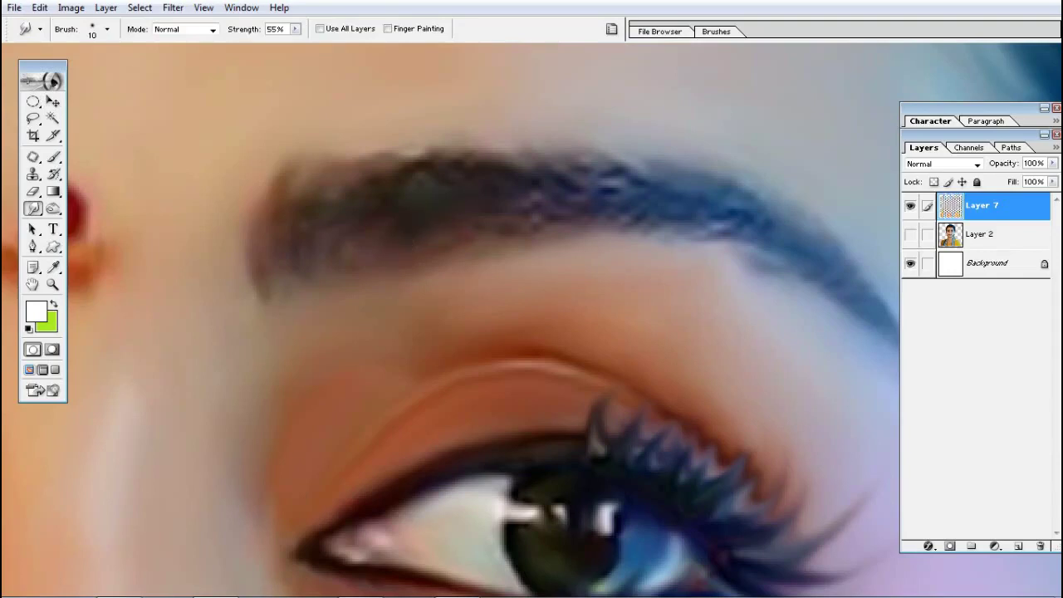
key(6)
key(5)
Smudge the right eyebrow along its length and blend away the dark streak beneath it
mouse_move(526, 236)
mouse_down()
mouse_move(577, 174)
mouse_move(564, 171)
mouse_up()
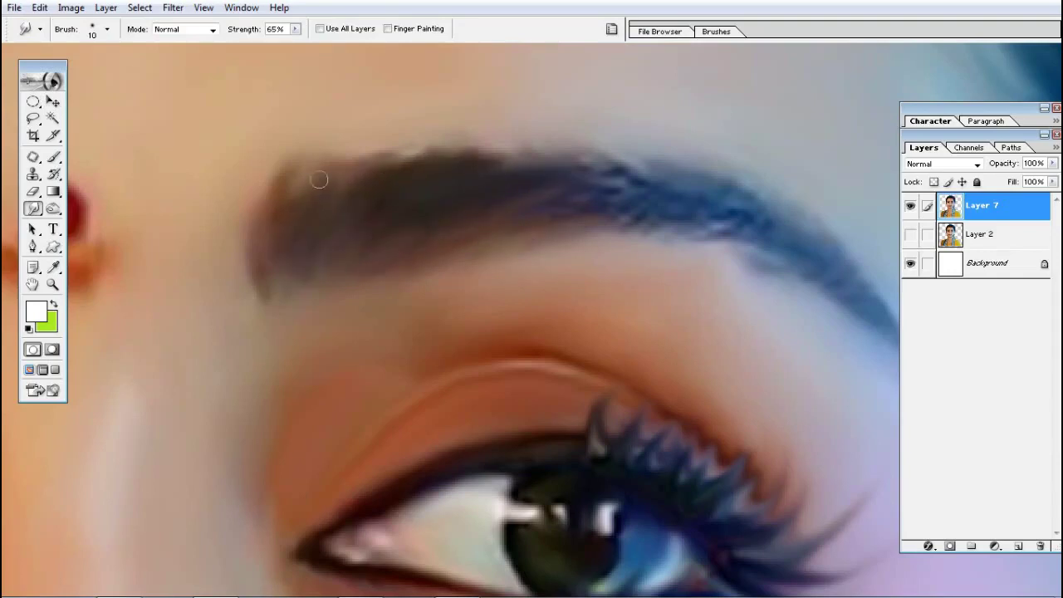
drag(316, 178, 282, 183)
drag(266, 283, 294, 275)
scroll(307, 249, right, 3)
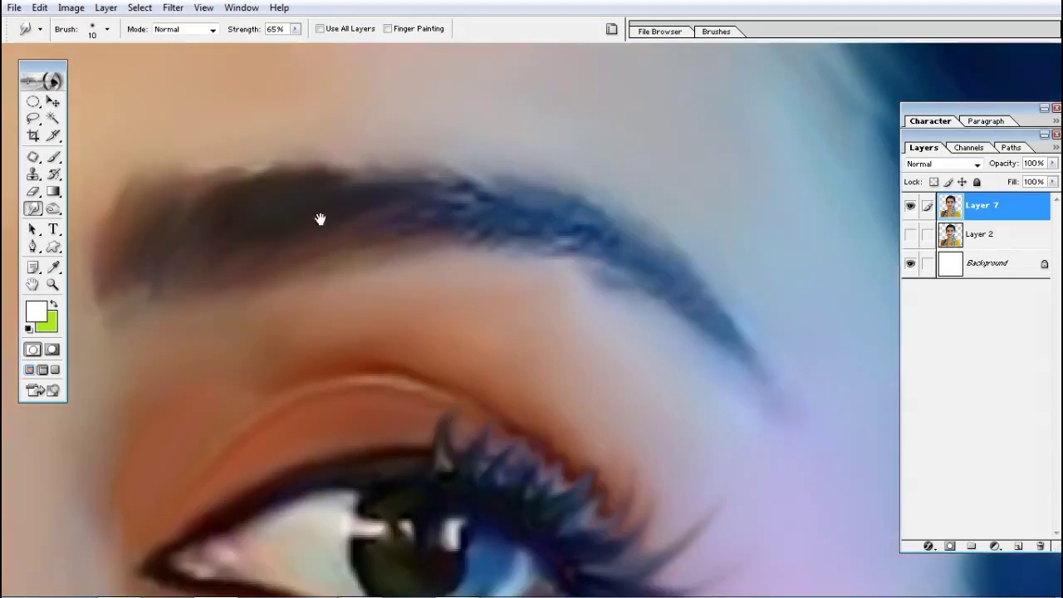
drag(320, 218, 208, 174)
mouse_move(332, 170)
mouse_down()
mouse_move(490, 178)
mouse_move(518, 221)
mouse_move(711, 306)
mouse_move(598, 278)
mouse_move(707, 310)
mouse_move(756, 366)
mouse_up()
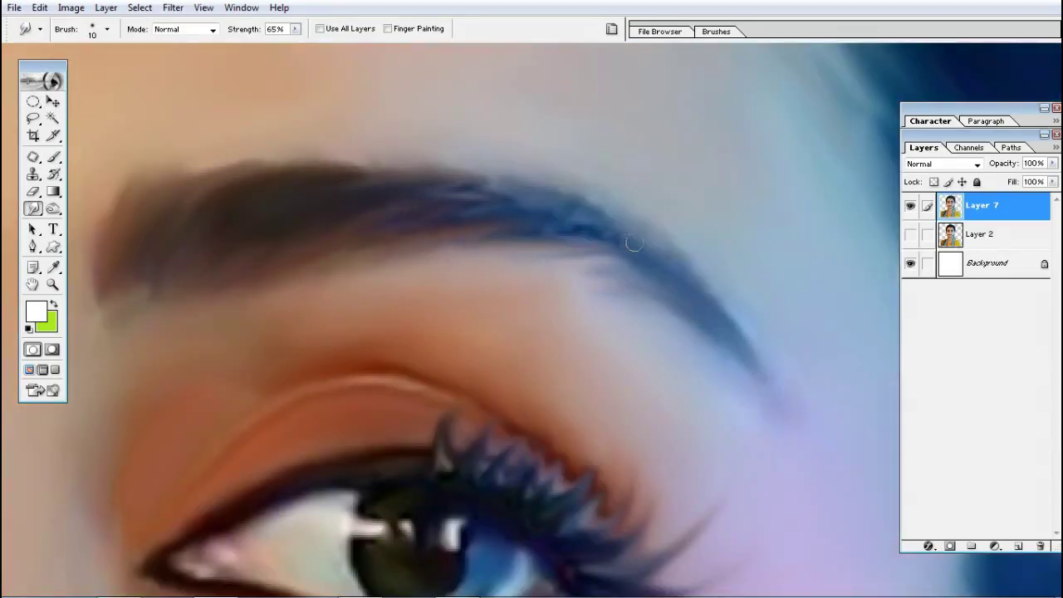
mouse_move(622, 240)
mouse_down()
mouse_move(499, 217)
mouse_move(477, 191)
mouse_move(432, 187)
mouse_move(678, 262)
mouse_up()
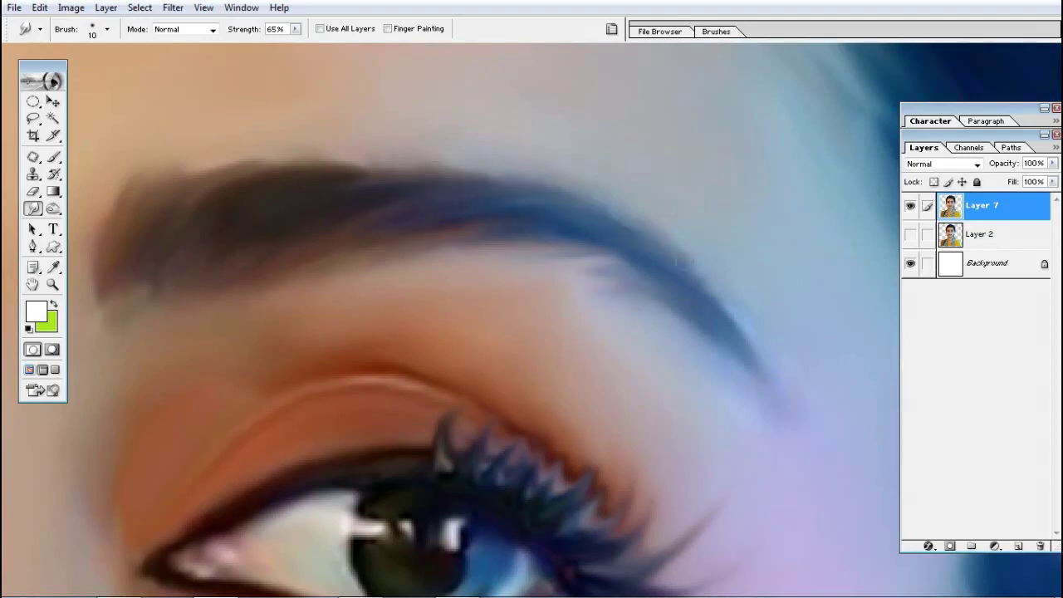
mouse_move(588, 239)
mouse_down()
mouse_move(363, 241)
mouse_move(335, 181)
mouse_move(279, 163)
mouse_move(424, 162)
mouse_up()
key(ctrl+minus)
With a 10 px brush, smudge the eyebrow near the bindi and extend its end
key(ctrl+0)
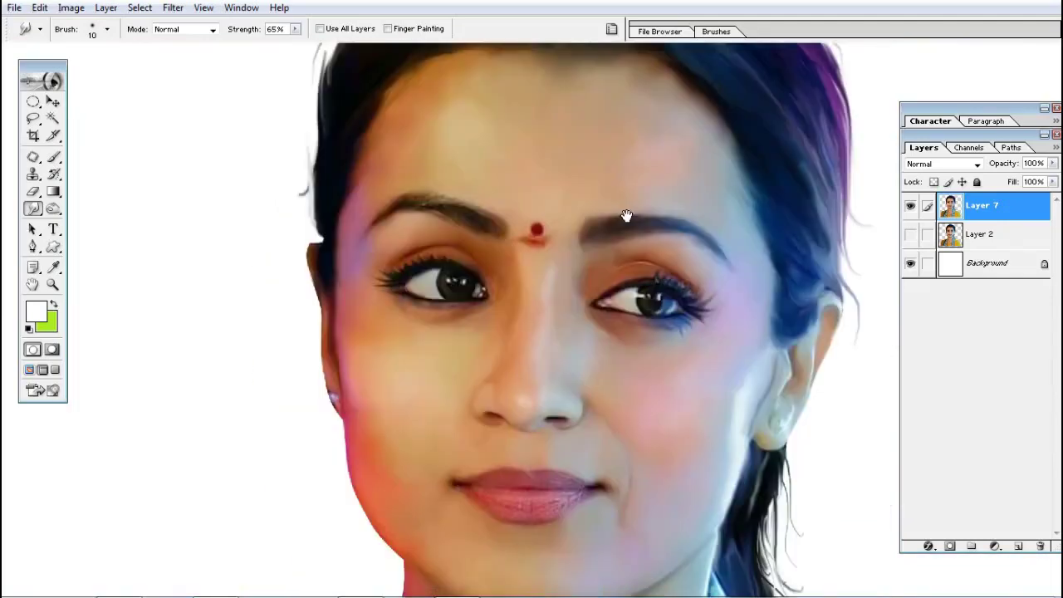
key(ctrl+alt+0)
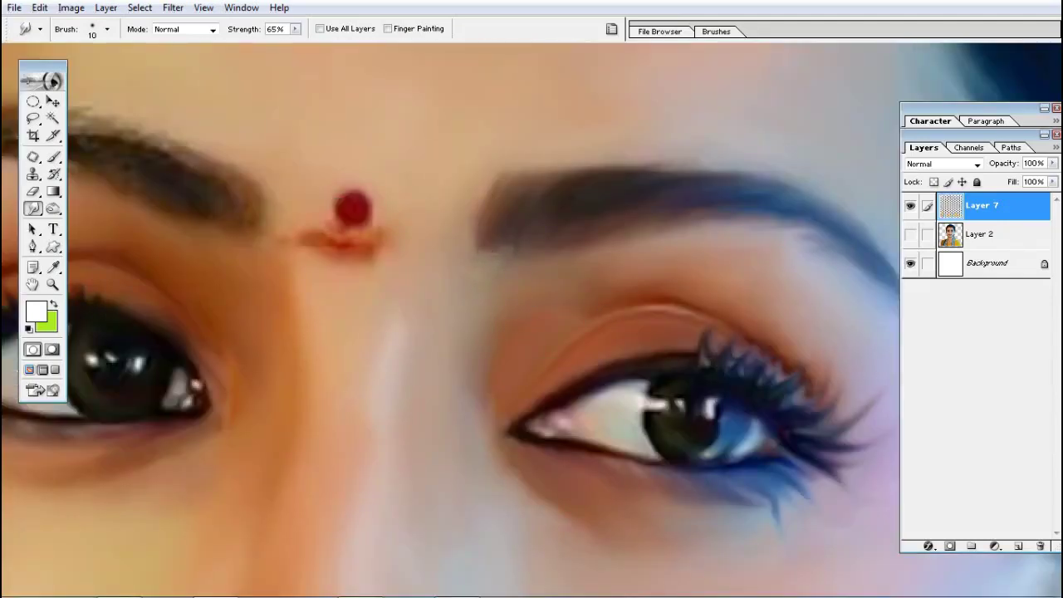
drag(313, 230, 541, 226)
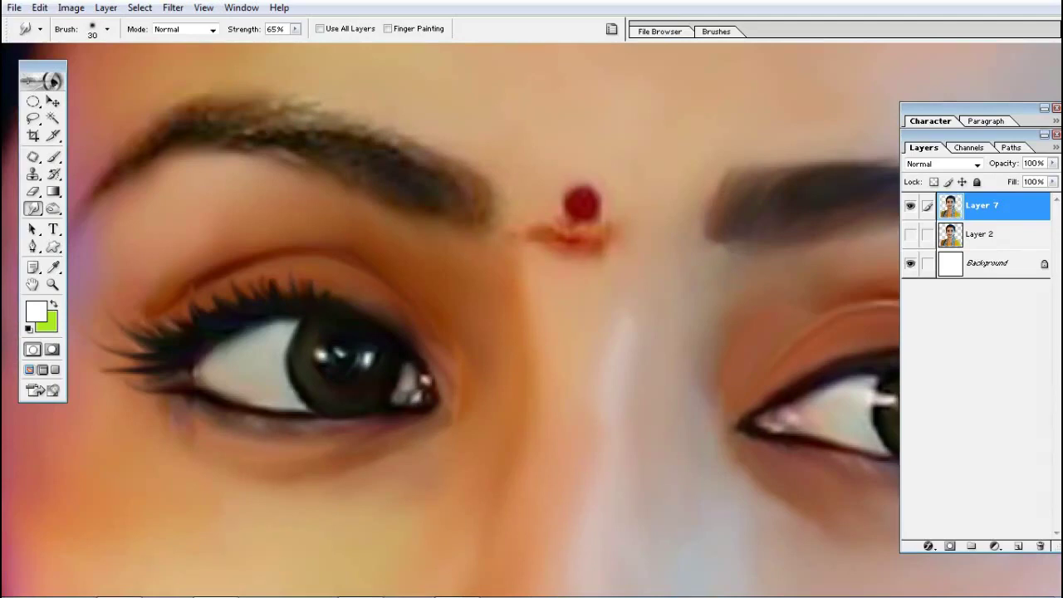
drag(538, 205, 570, 268)
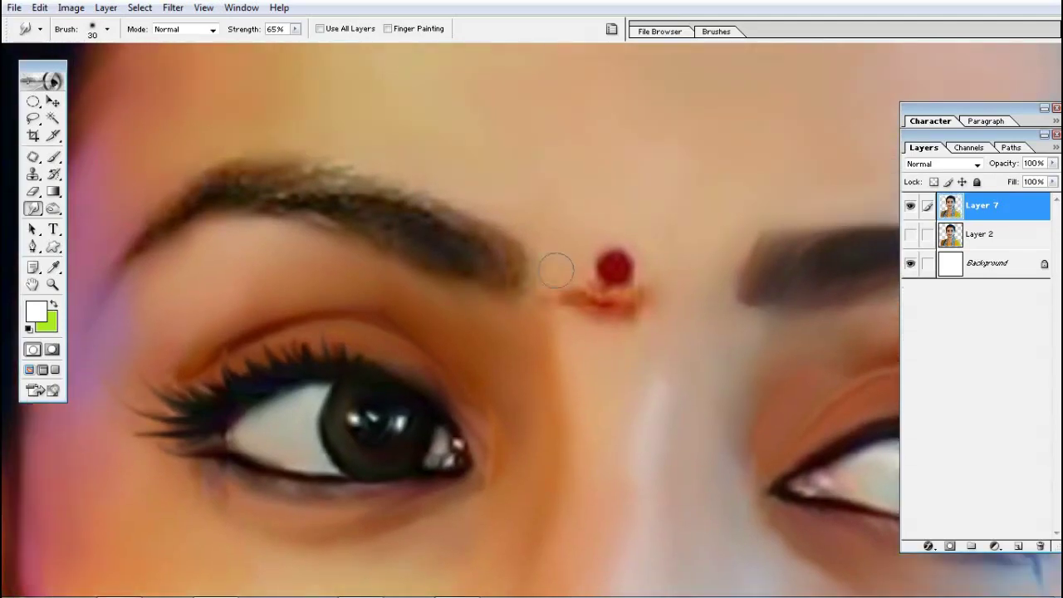
key(bracketleft)
key(bracketleft)
drag(491, 259, 327, 209)
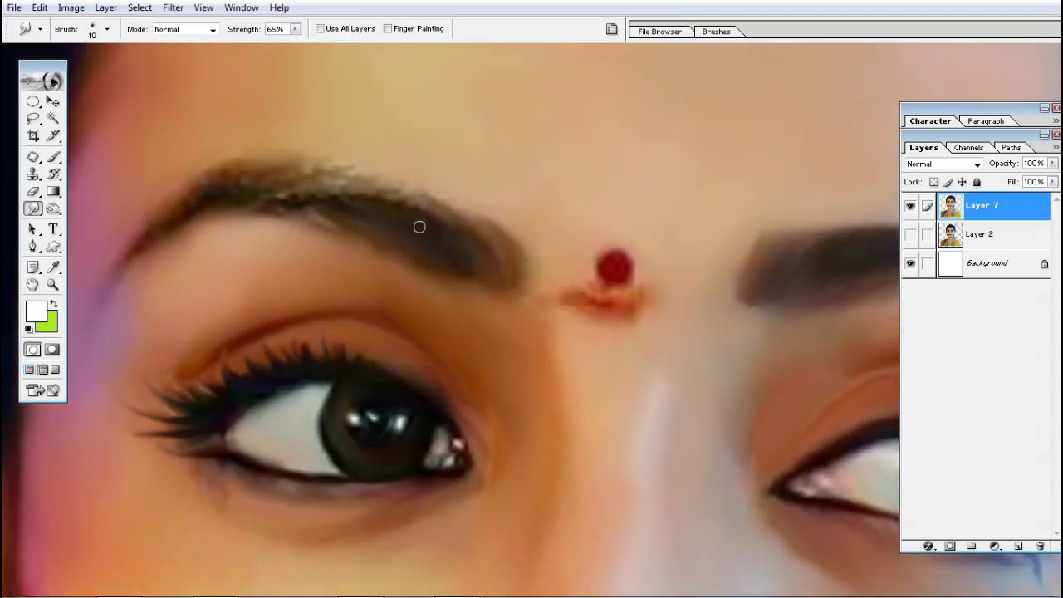
drag(418, 210, 495, 246)
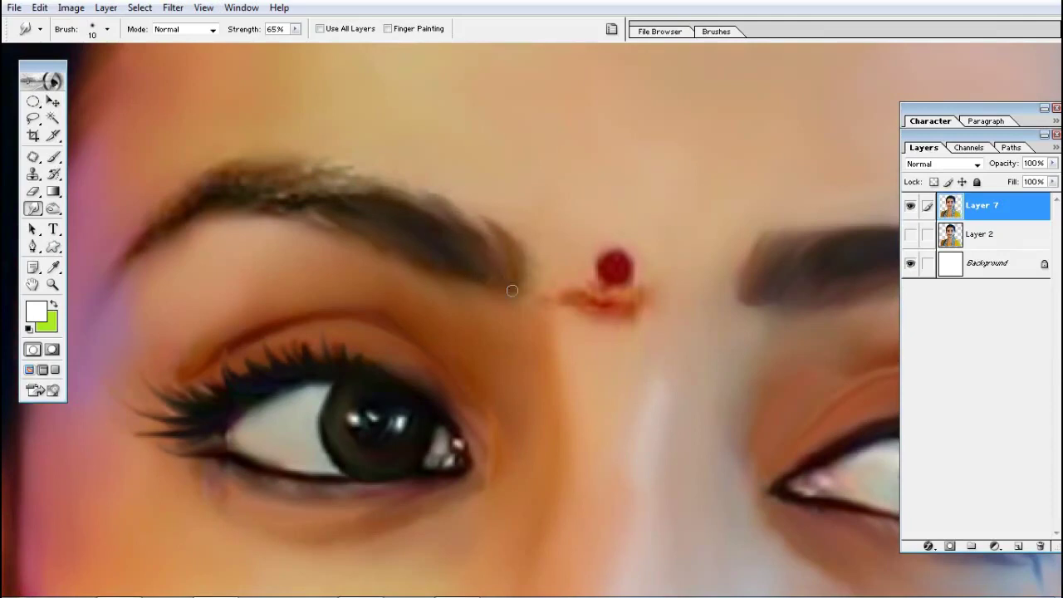
mouse_move(512, 290)
mouse_down()
mouse_move(532, 281)
mouse_move(519, 275)
mouse_up()
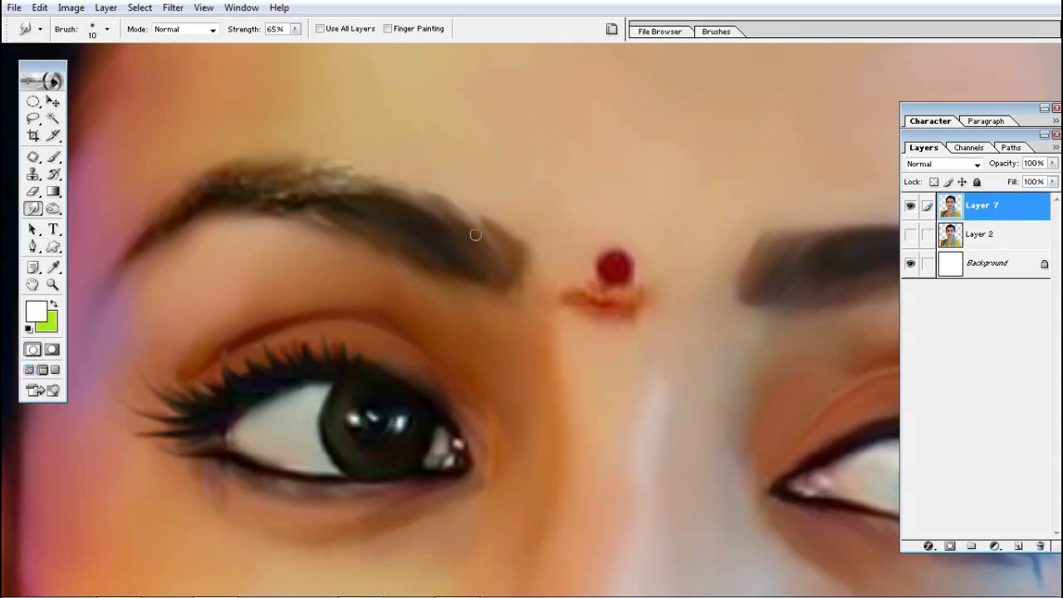
Smudge the outer brow into hair strokes, smooth its upper edge and extend the tail toward the temple
drag(392, 203, 580, 223)
drag(515, 230, 486, 204)
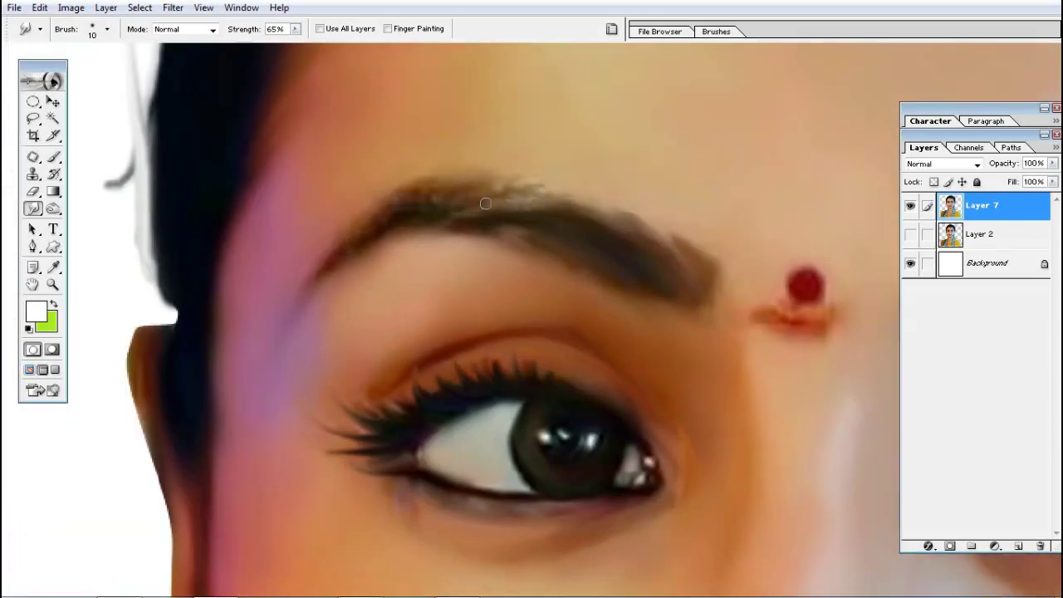
drag(615, 240, 536, 216)
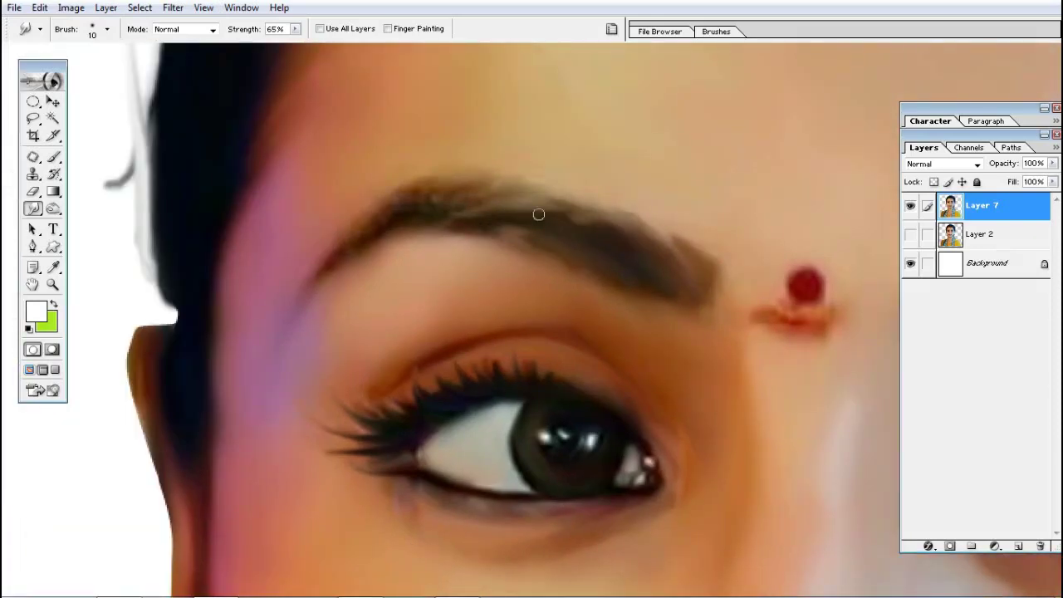
drag(357, 249, 413, 189)
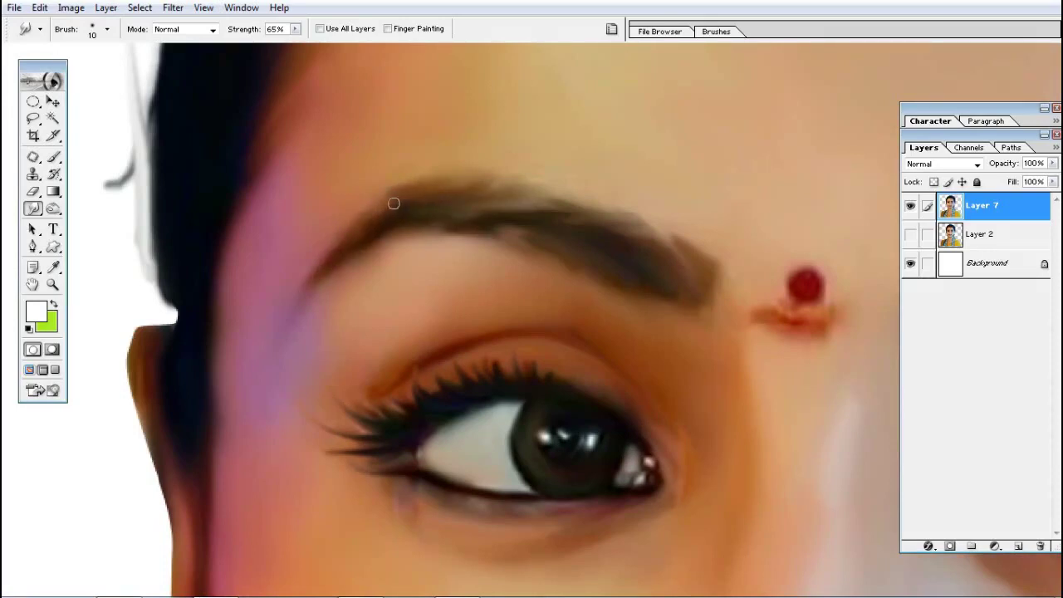
mouse_move(438, 200)
mouse_down()
mouse_move(512, 230)
mouse_move(500, 208)
mouse_up()
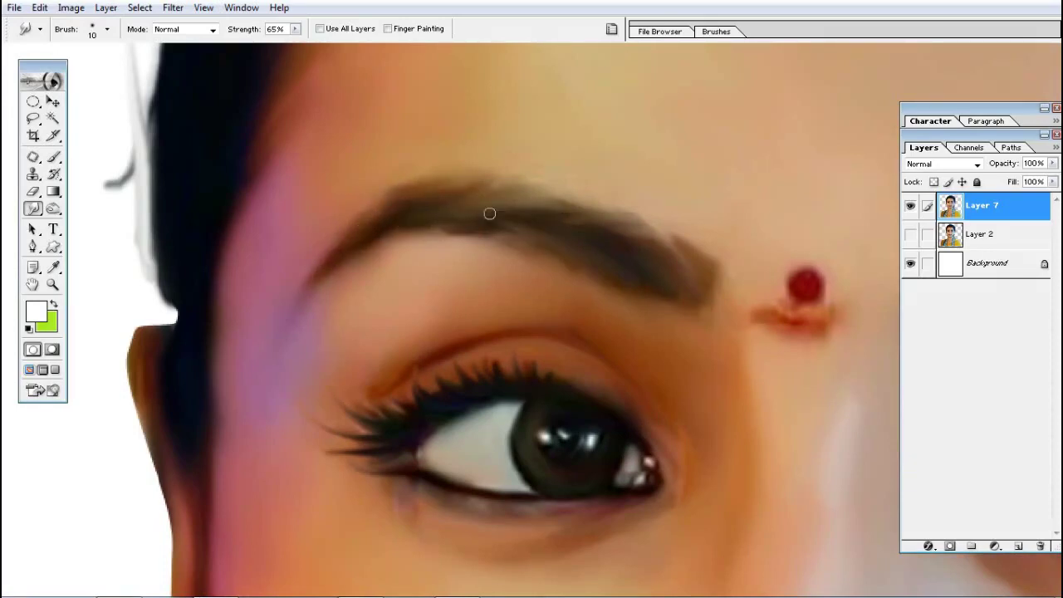
mouse_move(587, 220)
mouse_down()
mouse_move(432, 199)
mouse_move(353, 220)
mouse_move(470, 223)
mouse_move(678, 301)
mouse_move(669, 247)
mouse_move(708, 254)
mouse_move(695, 299)
mouse_up()
drag(355, 252, 303, 300)
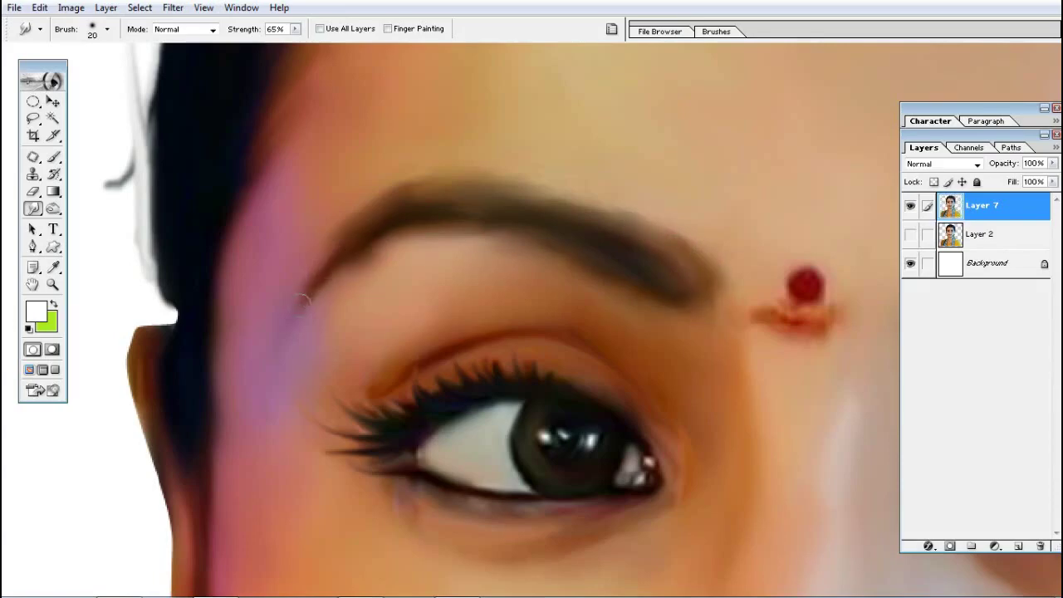
key(ctrl+minus)
key(ctrl+minus)
key(ctrl+minus)
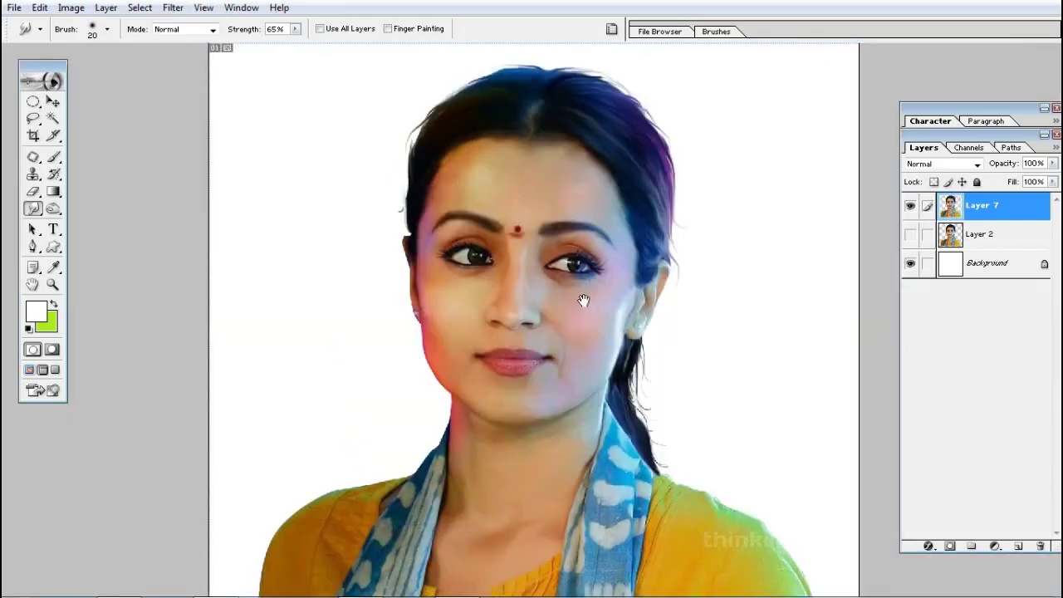
Lasso a freehand selection around the forehead along the hairline and above the brows
key(ctrl+plus)
key(ctrl+plus)
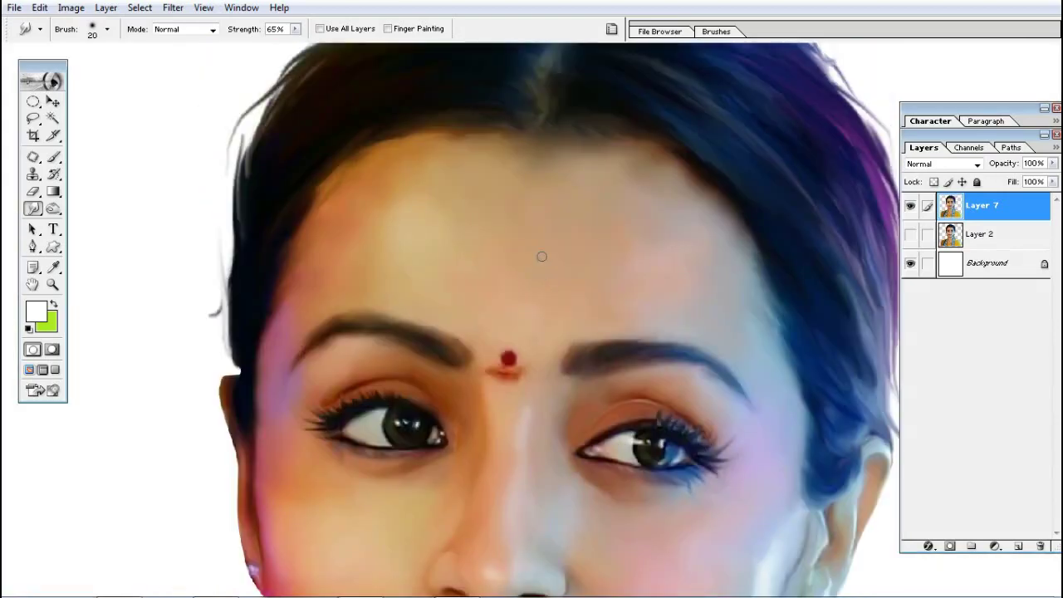
key(l)
drag(699, 188, 446, 152)
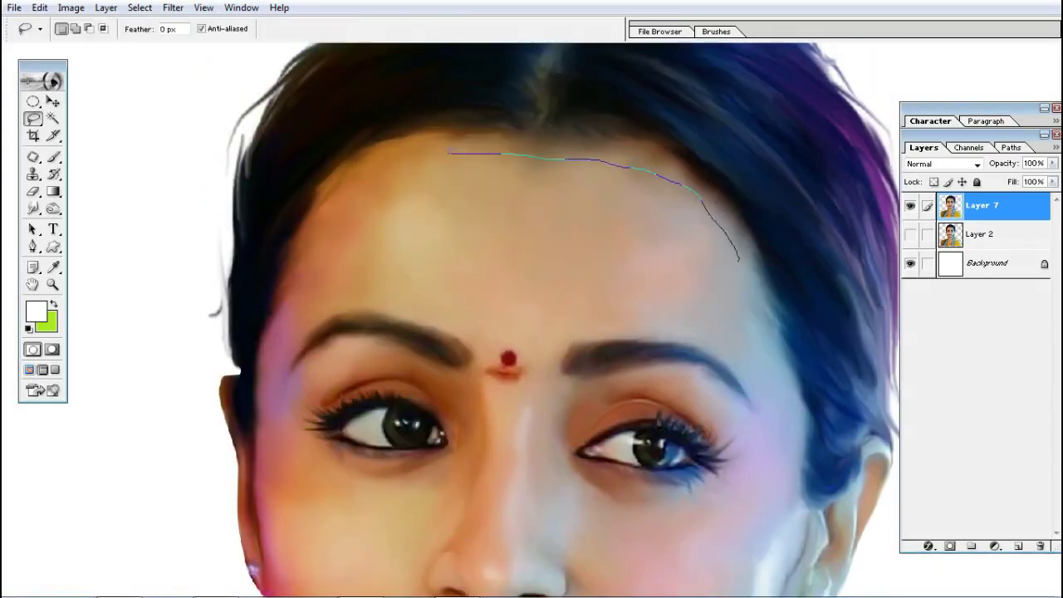
mouse_move(428, 305)
mouse_down()
mouse_move(724, 342)
mouse_move(731, 225)
mouse_move(710, 207)
mouse_up()
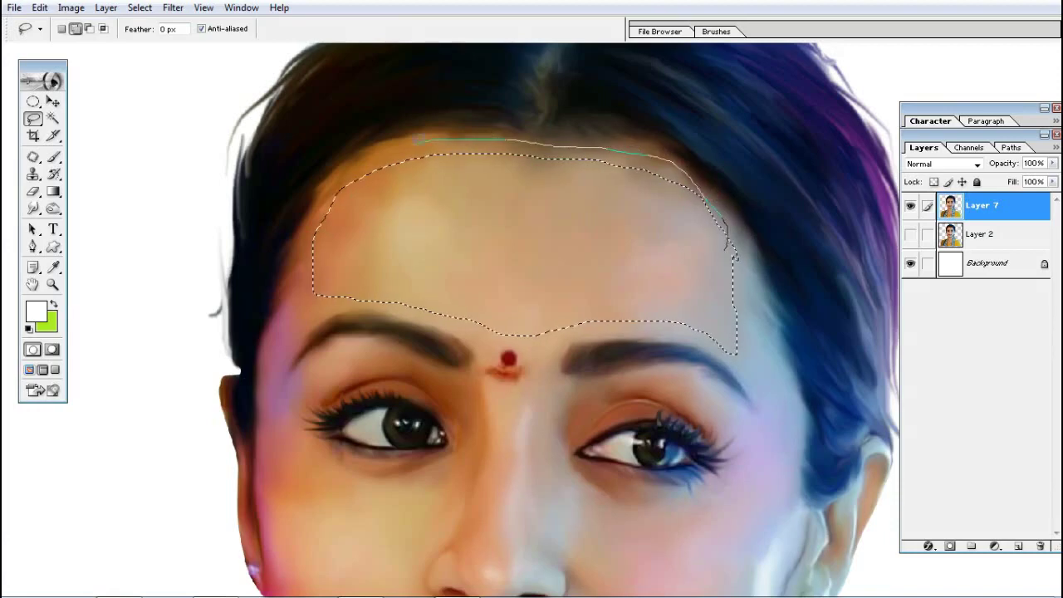
drag(731, 249, 450, 230)
Feather the forehead selection by 10 pixels
right_click(553, 238)
click(584, 280)
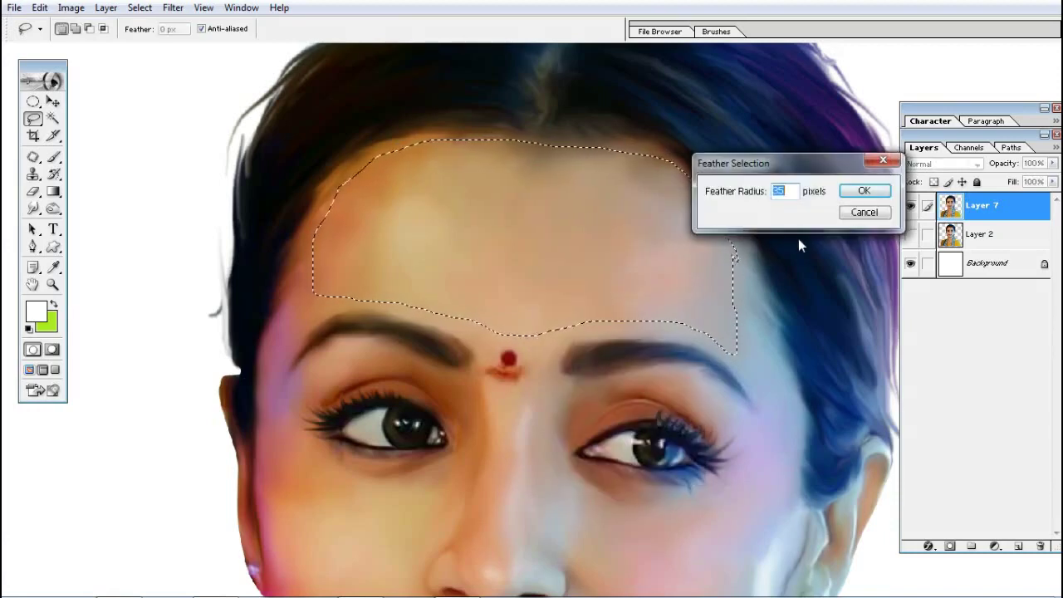
text(9)
click(864, 213)
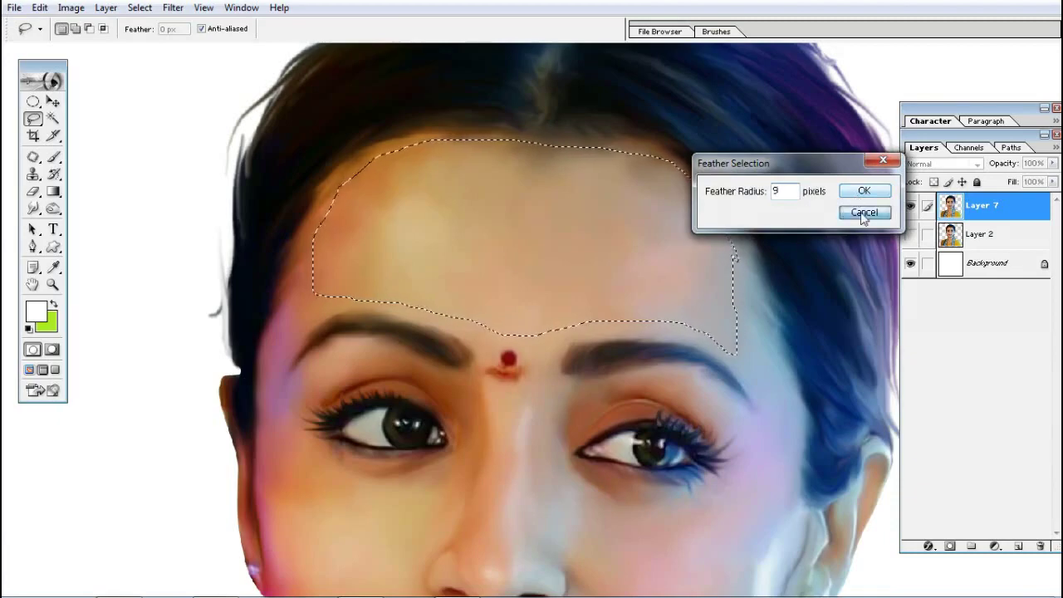
right_click(622, 231)
click(643, 277)
text(10)
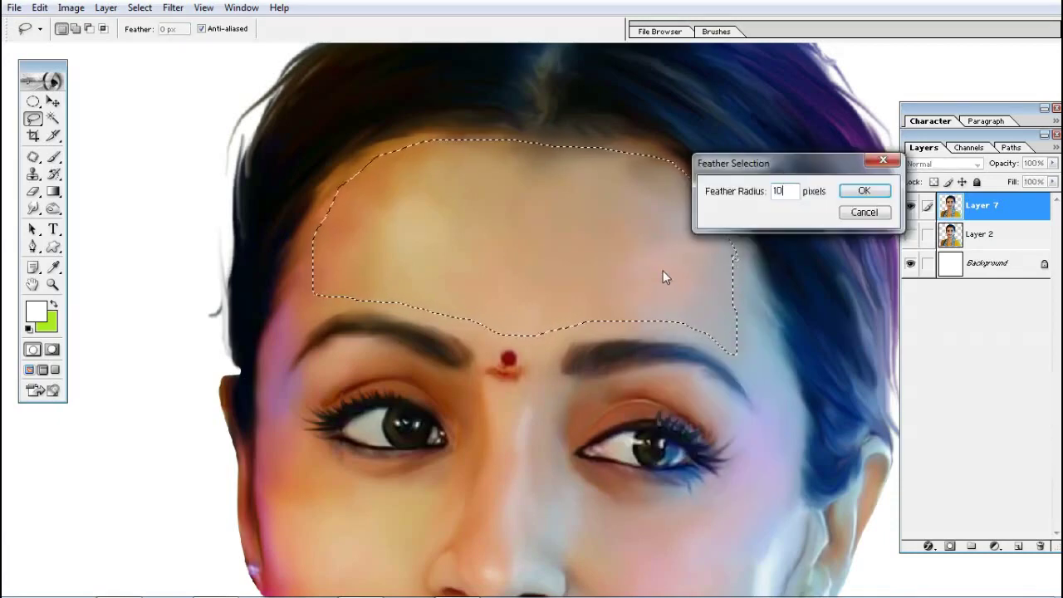
key(Return)
Apply a Gaussian Blur to the forehead selection and deselect it
click(172, 7)
click(477, 159)
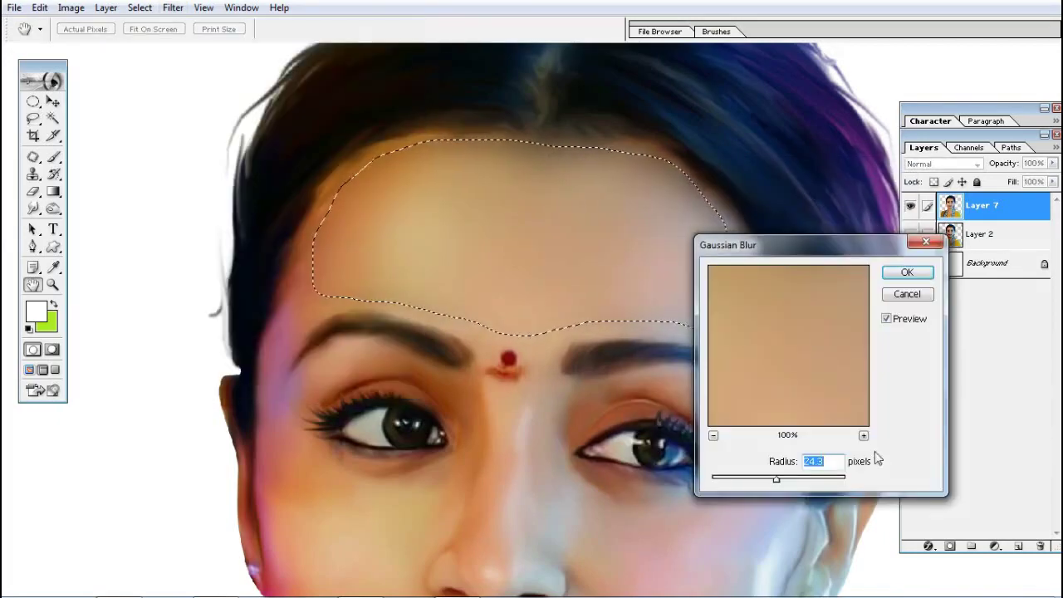
drag(772, 478, 778, 483)
click(907, 272)
key(ctrl+d)
Inspect the blurred forehead up close, then bring the nose and lips into view
ctrl+alt+click(610, 318)
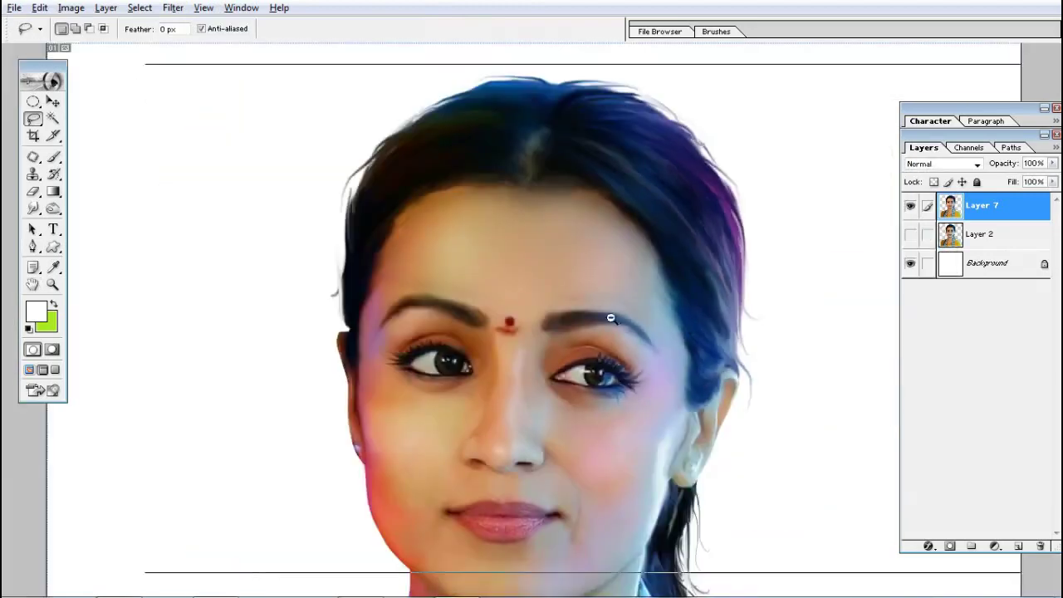
alt+click(610, 318)
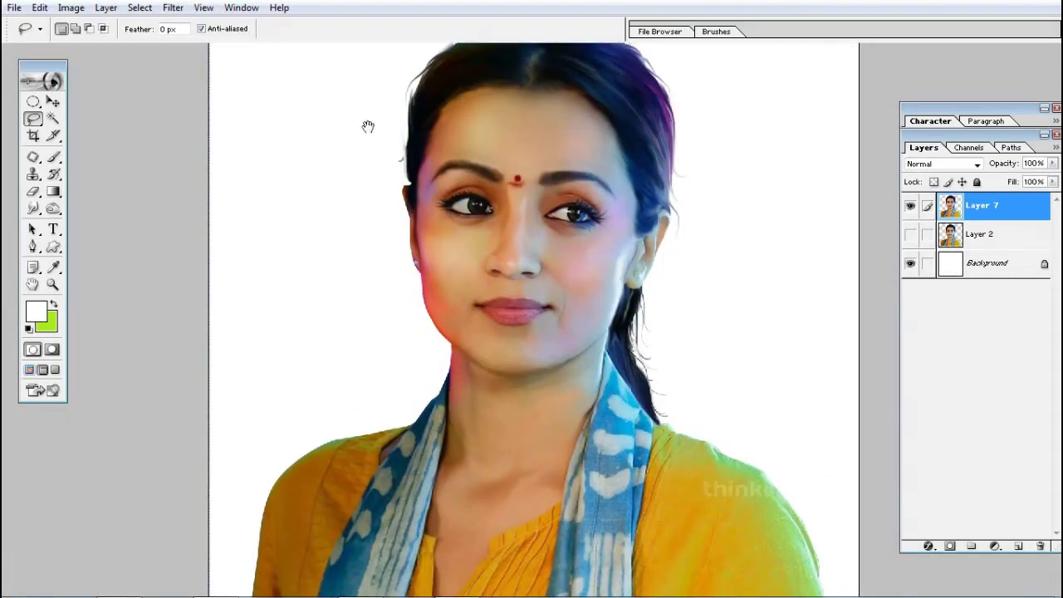
alt+click(537, 155)
drag(418, 133, 574, 237)
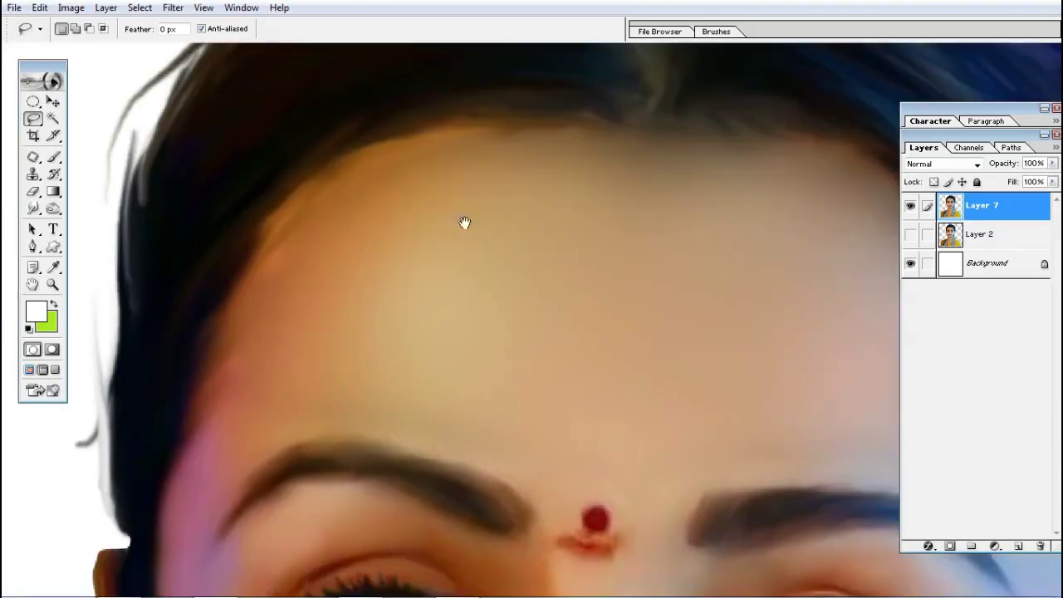
key(r)
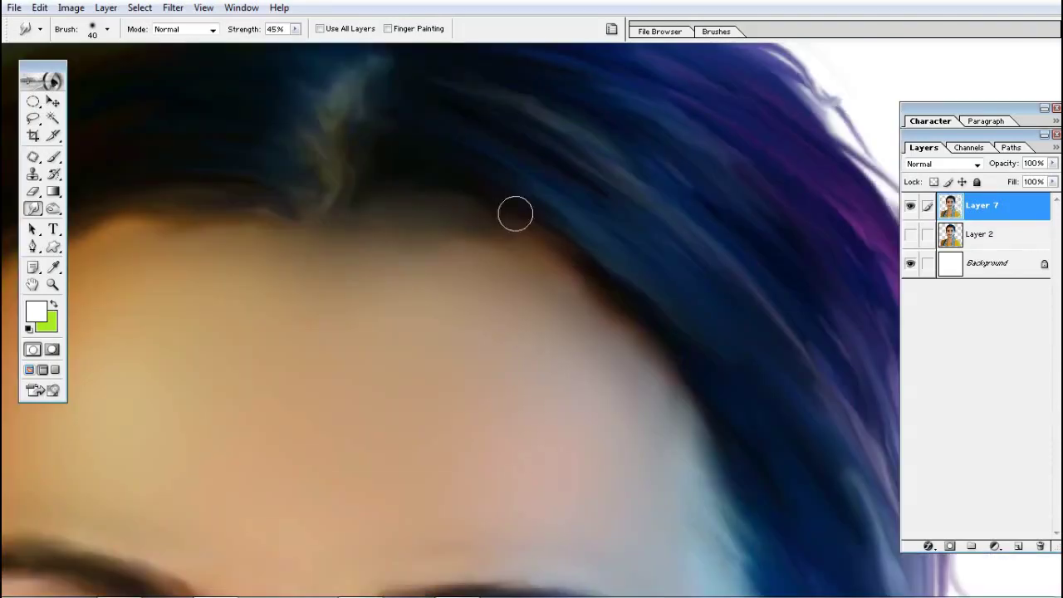
ctrl+alt+click(671, 380)
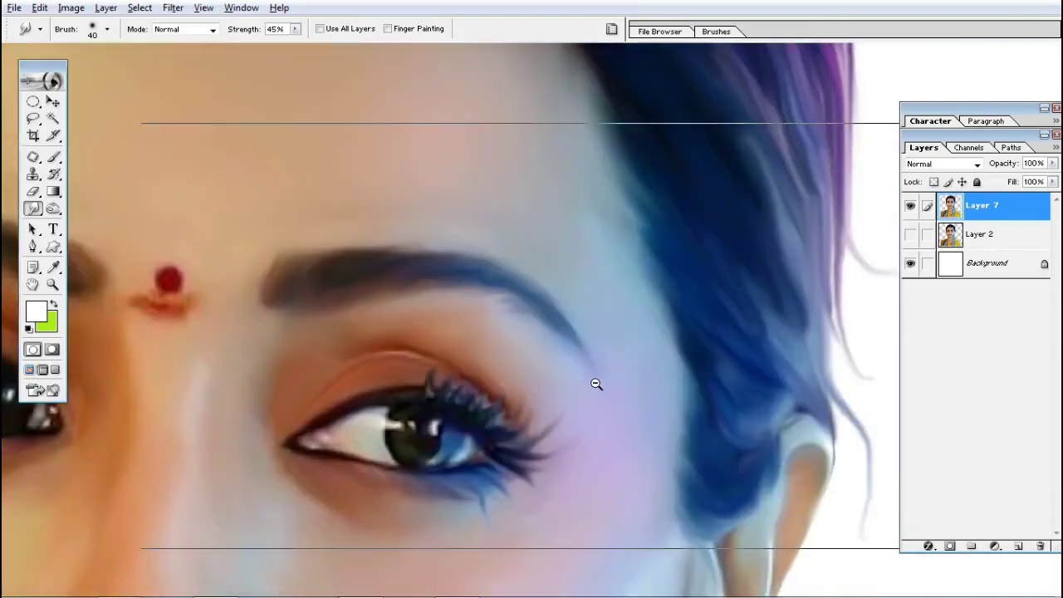
ctrl+alt+click(595, 384)
ctrl+click(470, 408)
key(l)
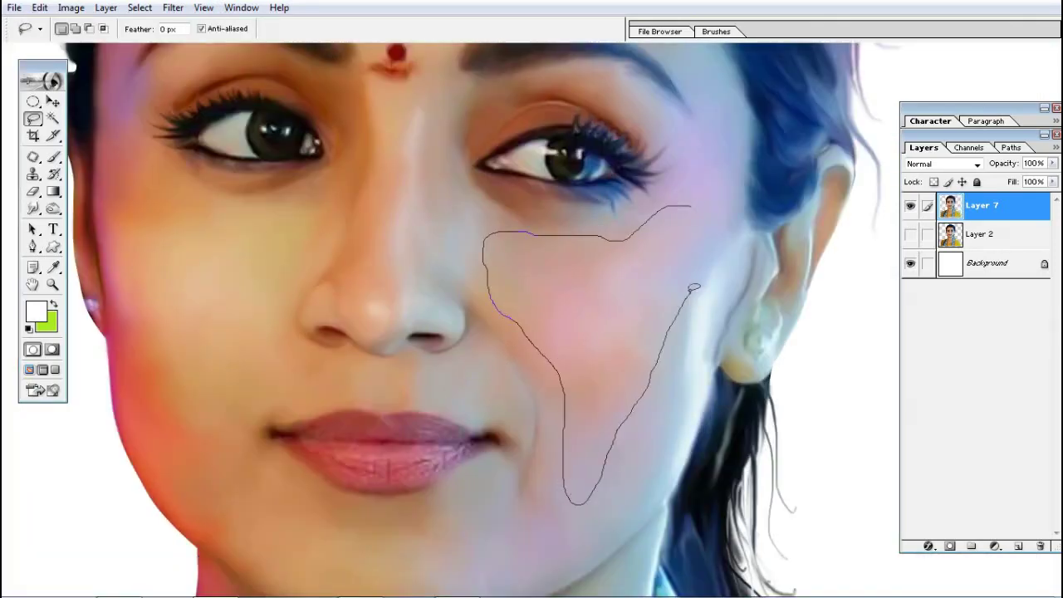
Lasso both cheeks and the skin under the left eye, feather the selection and hide its edges
drag(486, 235, 691, 208)
drag(414, 185, 276, 152)
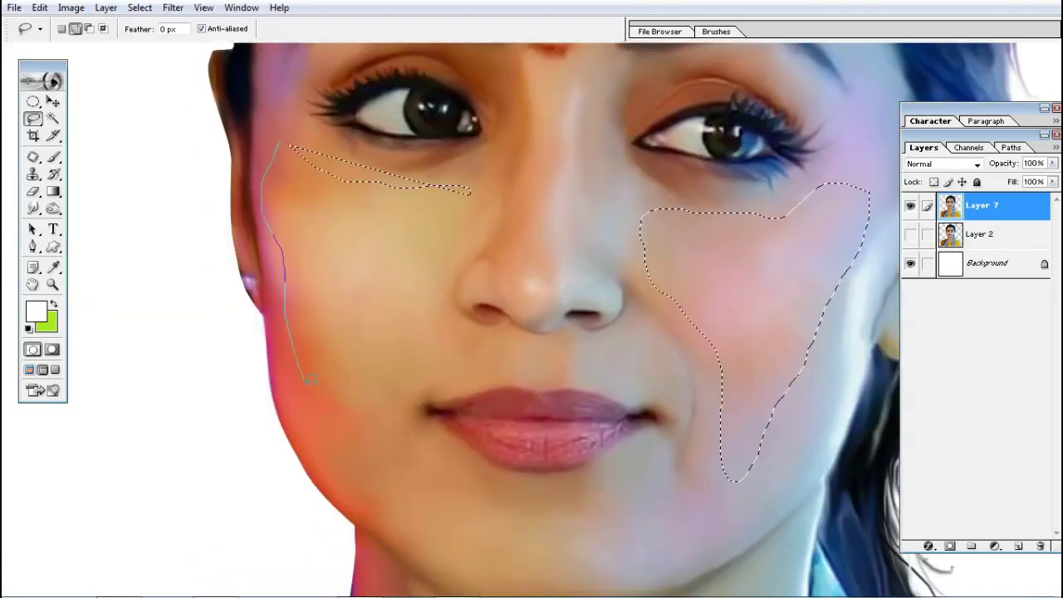
drag(385, 484, 439, 244)
scroll(438, 244, down, 5)
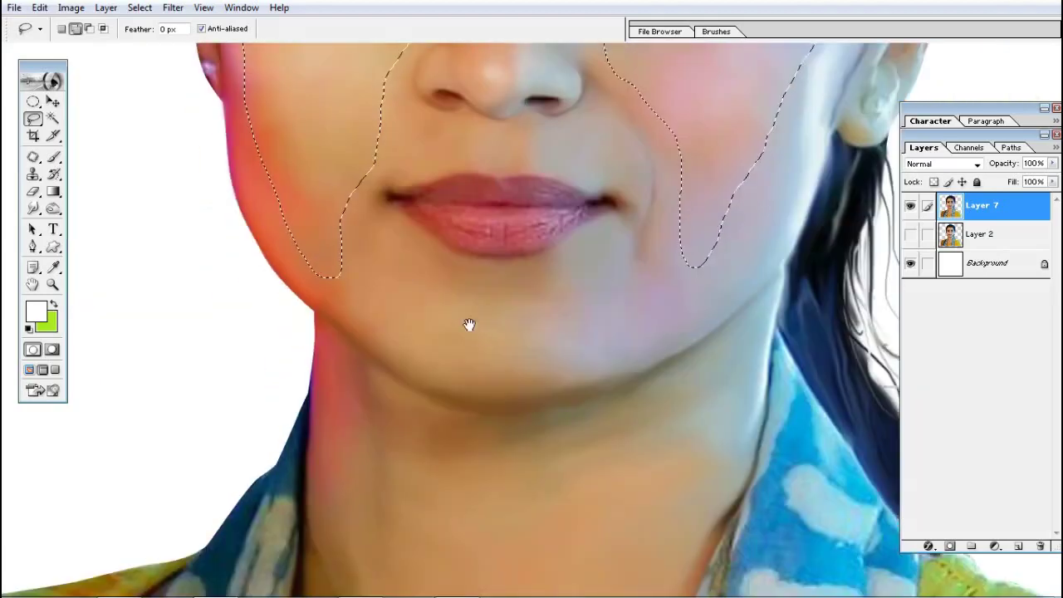
key(ctrl+alt+d)
key(Return)
key(ctrl+h)
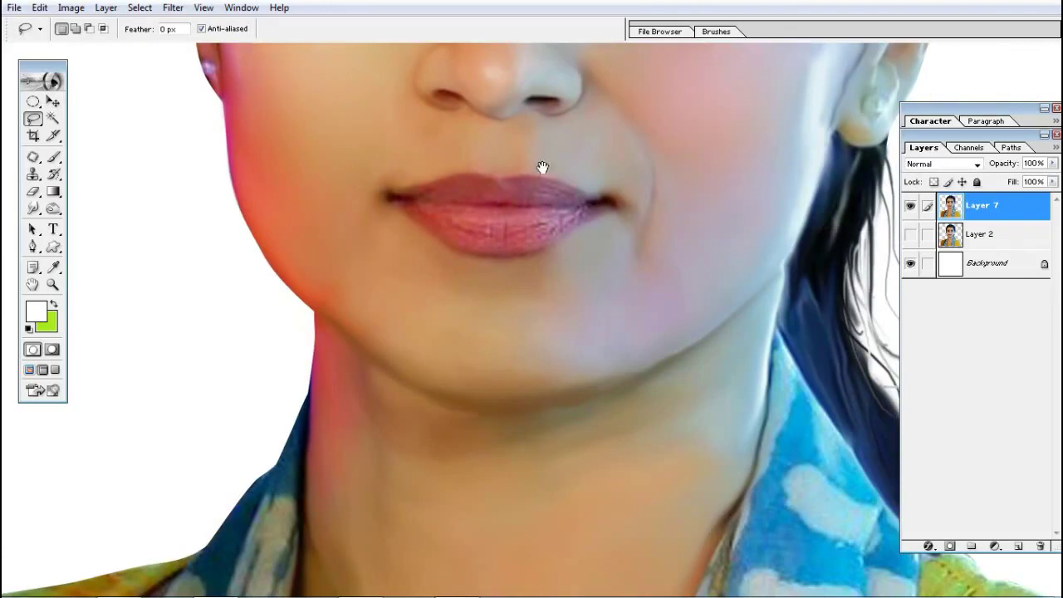
scroll(506, 233, up, 5)
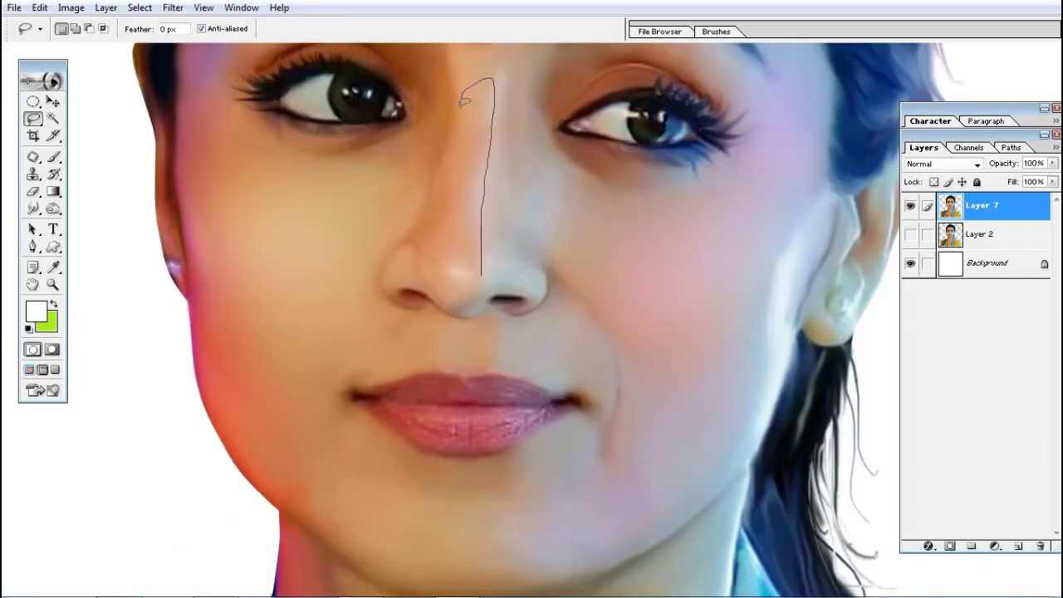
Lasso a strip down the nose bridge, feather it, and zoom out to the whole portrait
drag(455, 292, 477, 292)
key(ctrl+alt+d)
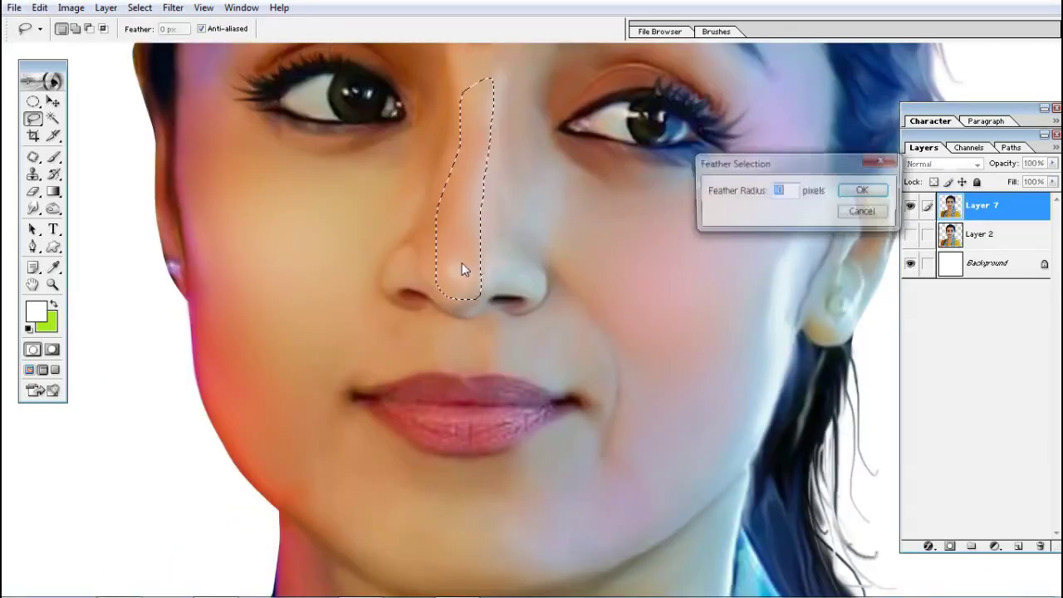
key(Return)
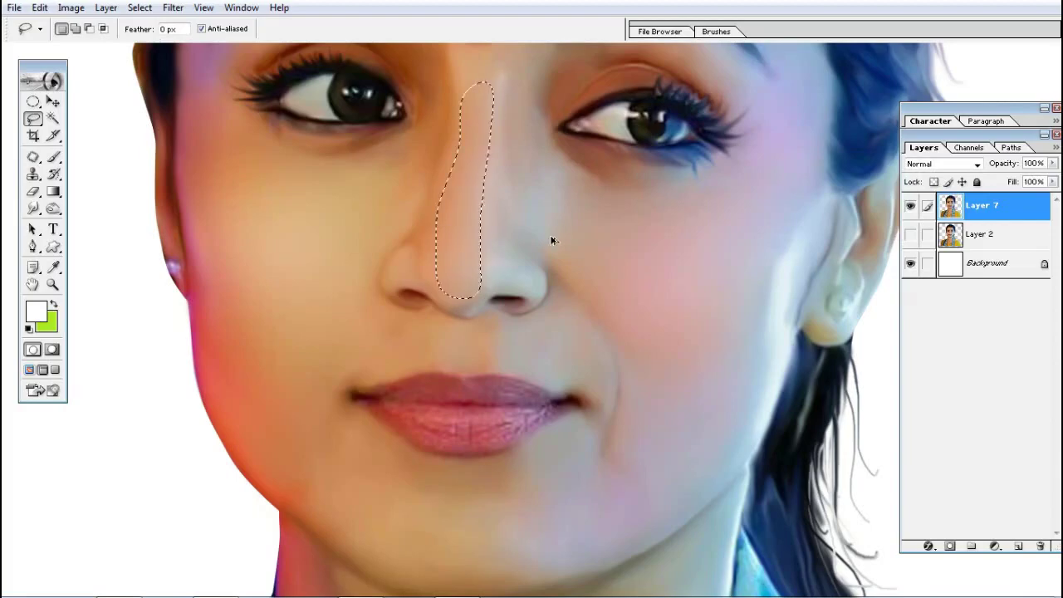
ctrl+alt+click(611, 339)
ctrl+alt+click(611, 339)
Change the Image Size resolution from 250 to 550 pixels/inch
key(v)
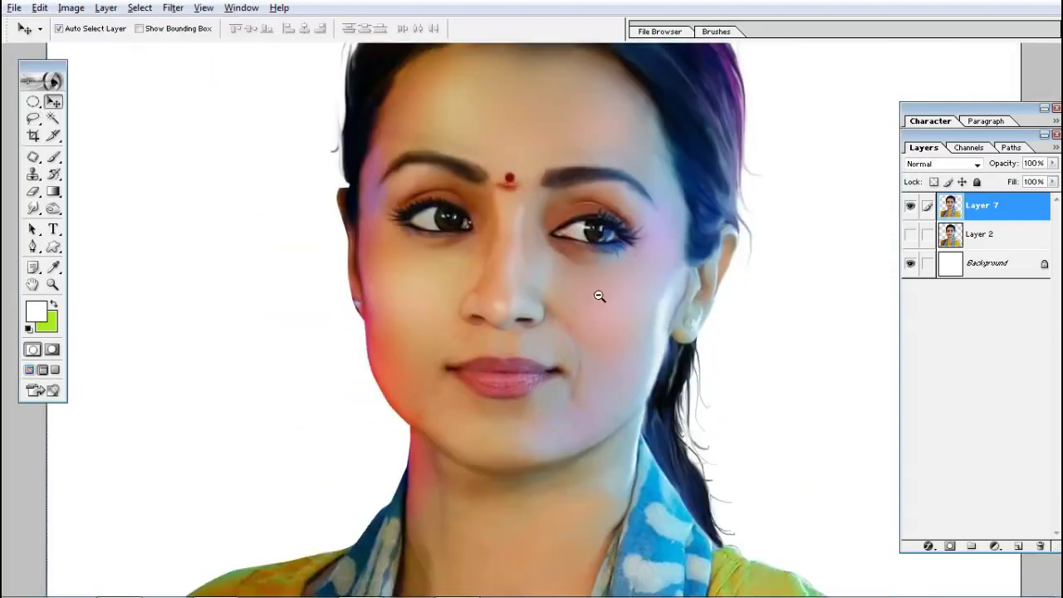
key(ctrl+minus)
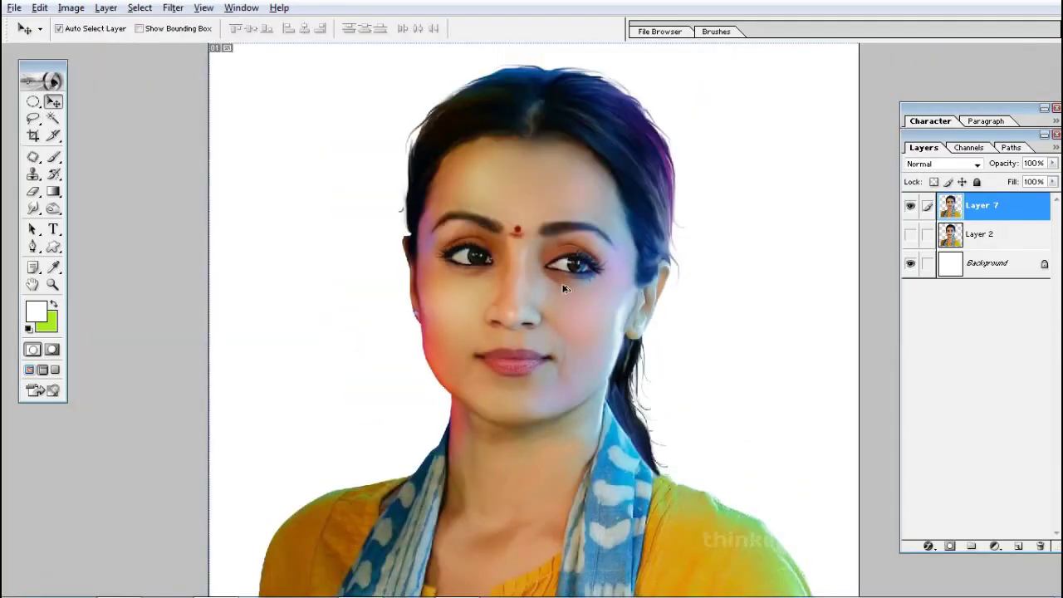
key(ctrl+alt+i)
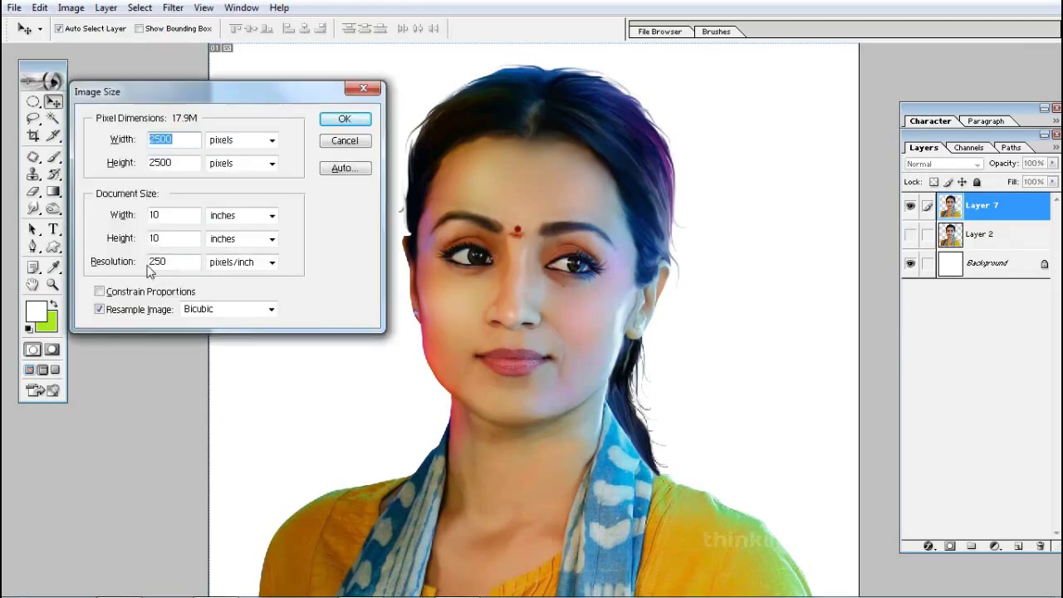
drag(149, 262, 155, 264)
text(5)
key(Return)
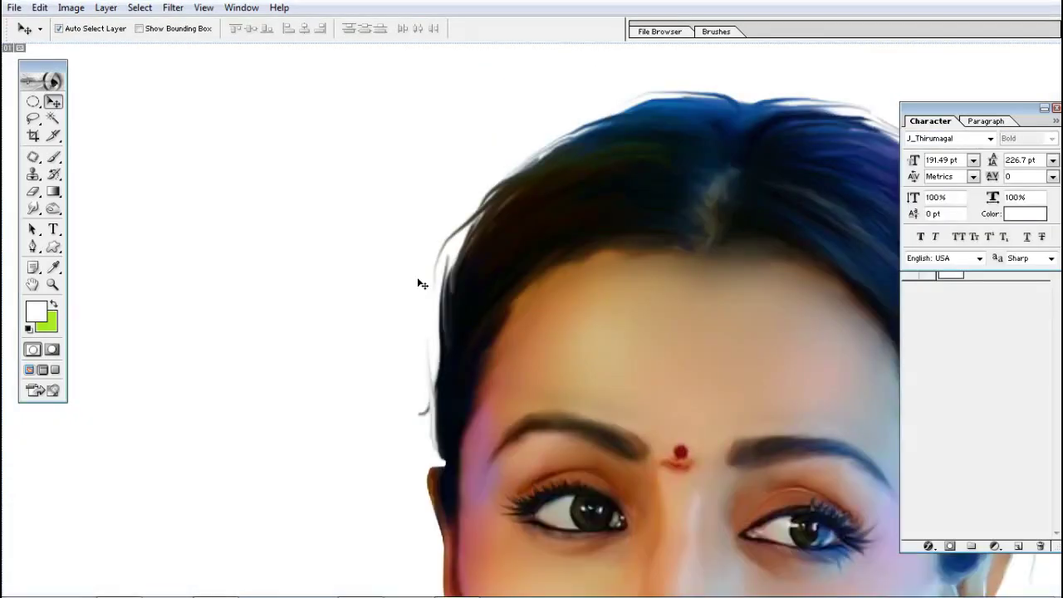
scroll(422, 284, down, 3)
scroll(553, 286, down, 5)
Zoom in on the lips and smudge the rough texture of the lower lip
ctrl+click(408, 181)
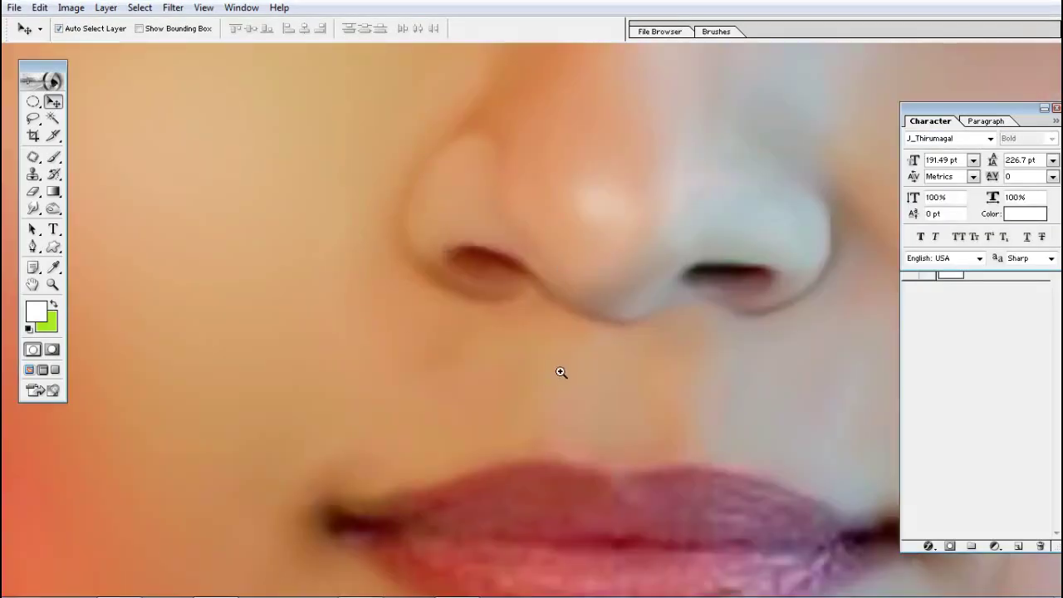
ctrl+click(560, 371)
drag(562, 373, 572, 247)
key(r)
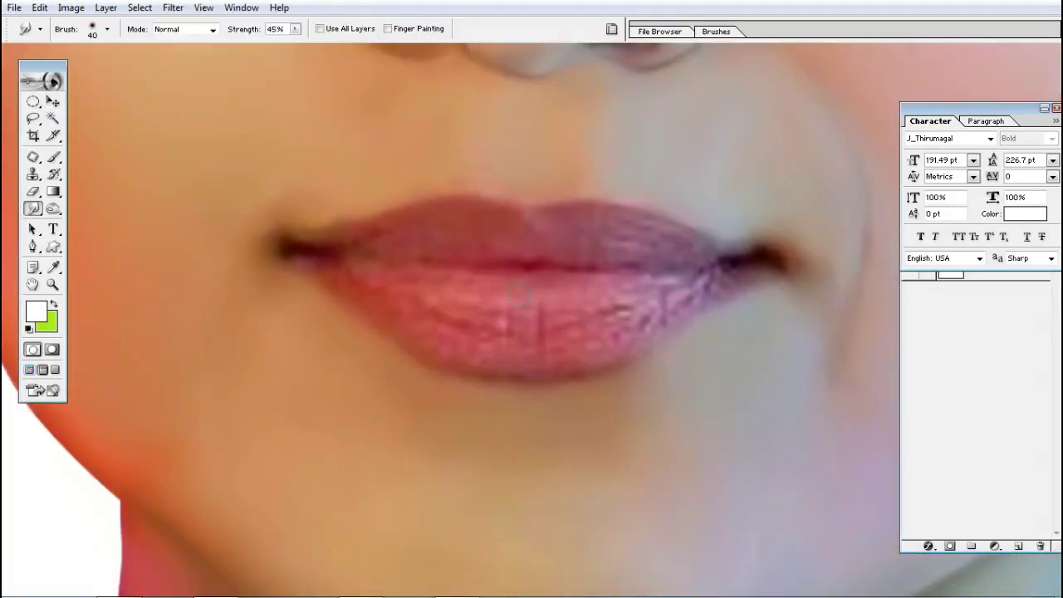
ctrl+click(523, 312)
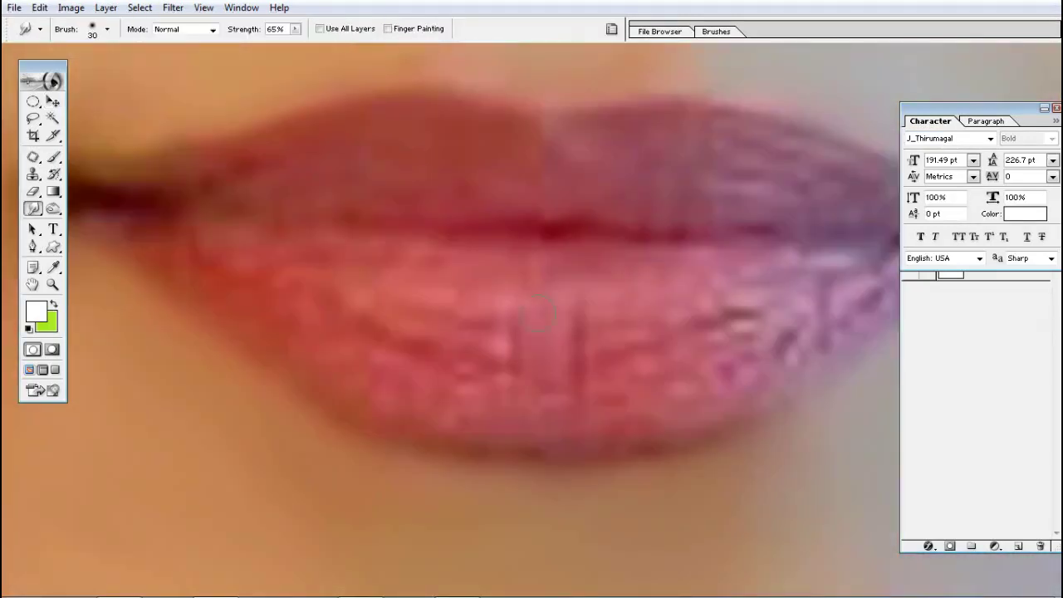
scroll(540, 253, down, 2)
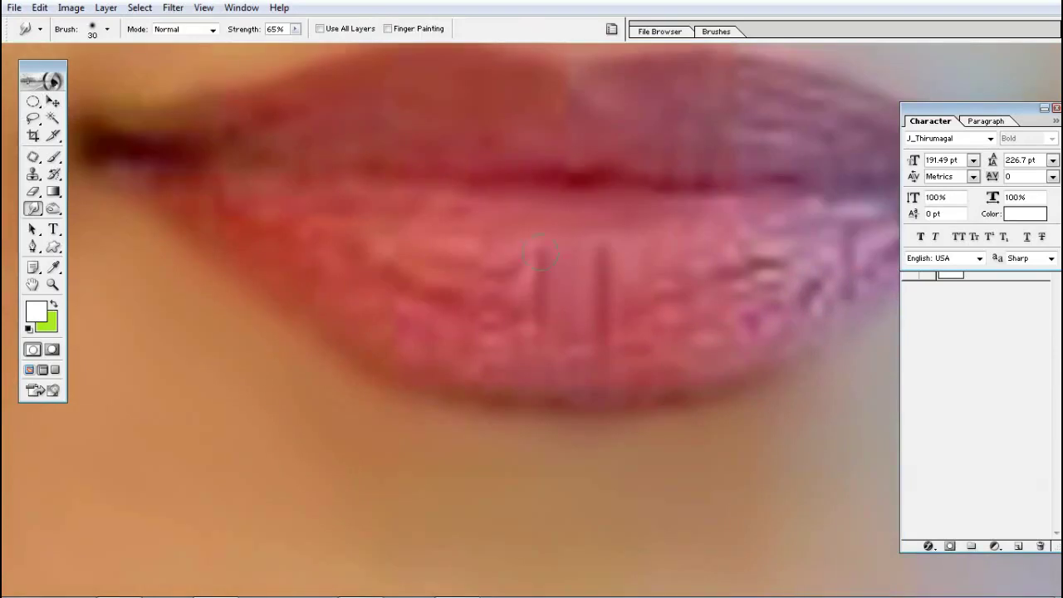
drag(438, 299, 490, 307)
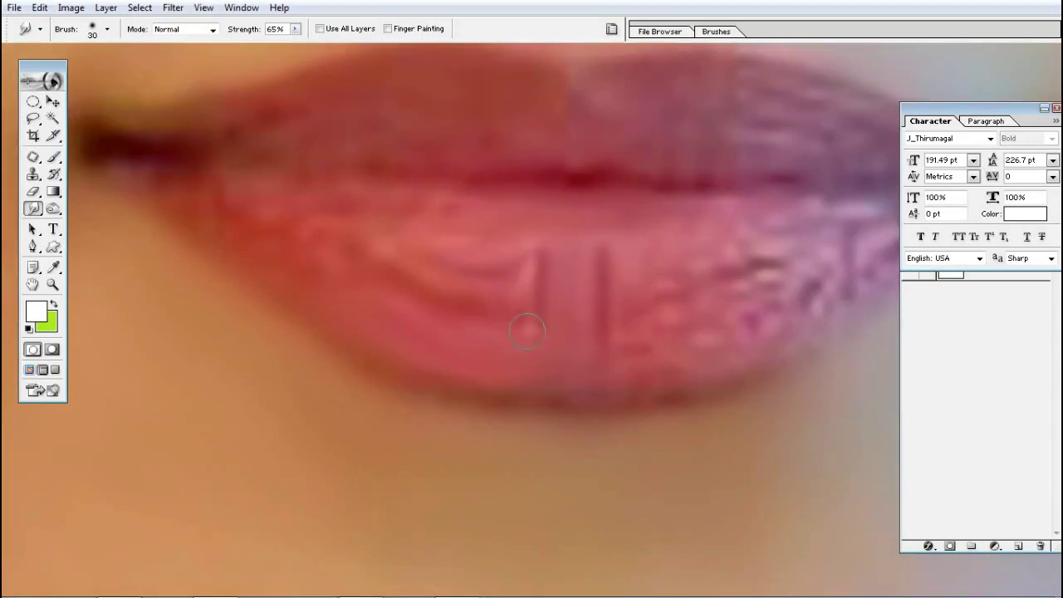
scroll(515, 312, right, 4)
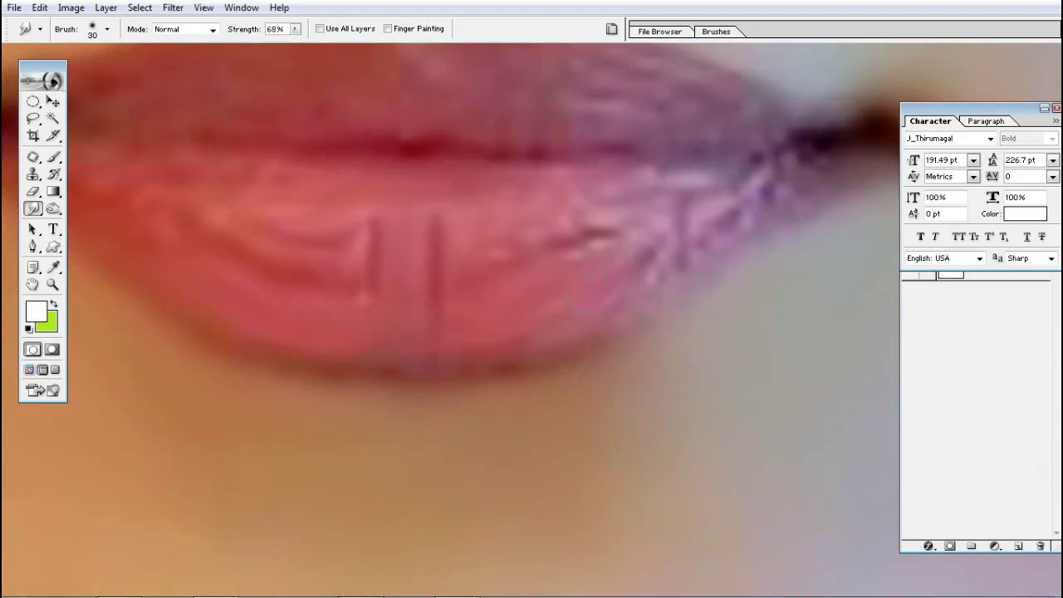
scroll(581, 282, up, 2)
Set smudge strength to 68% and blend the light streaks at the right lip corner
key(6)
key(8)
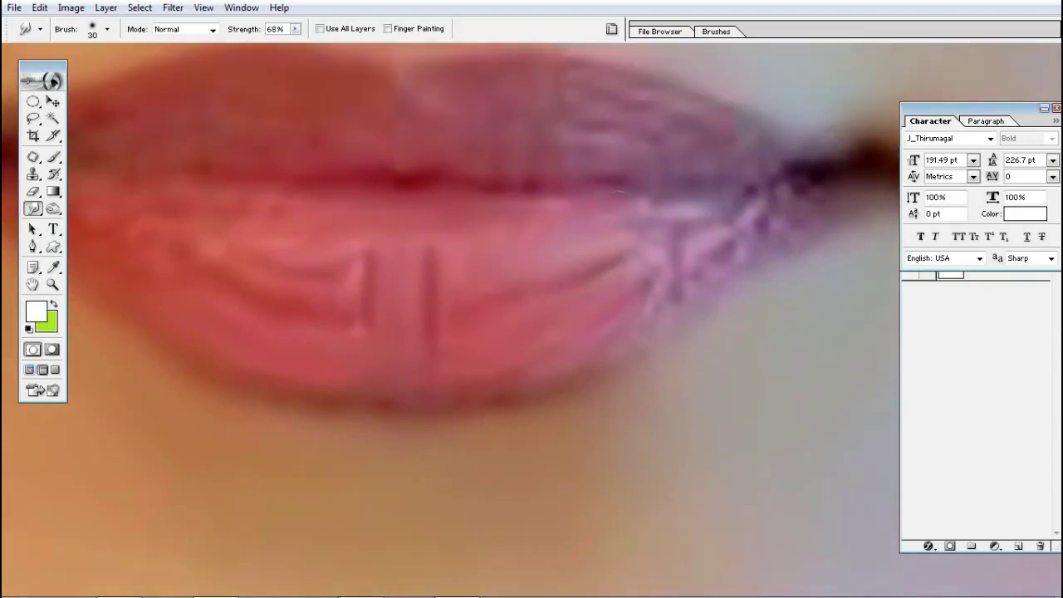
scroll(677, 200, right, 3)
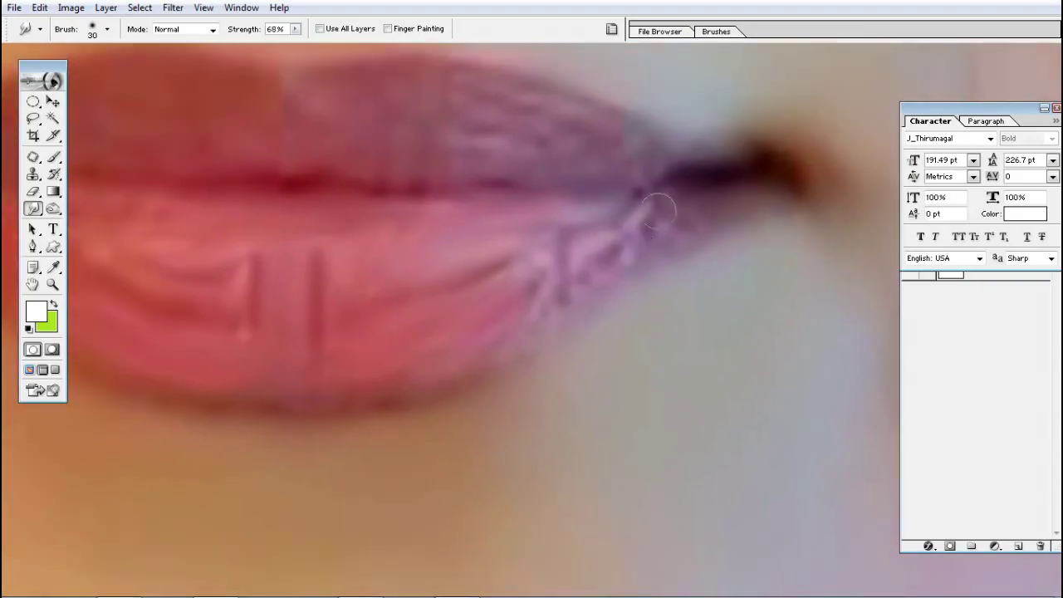
drag(657, 208, 679, 226)
mouse_move(591, 241)
mouse_down()
mouse_move(536, 279)
mouse_move(548, 301)
mouse_up()
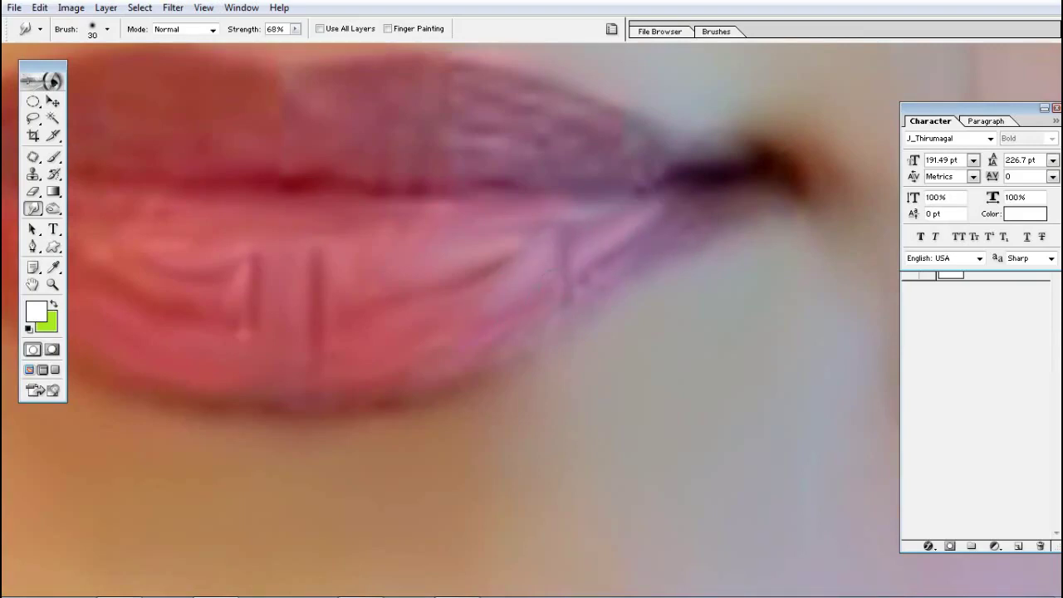
Smudge away the remaining light streak on the lower lip
drag(420, 362, 391, 325)
drag(552, 195, 615, 295)
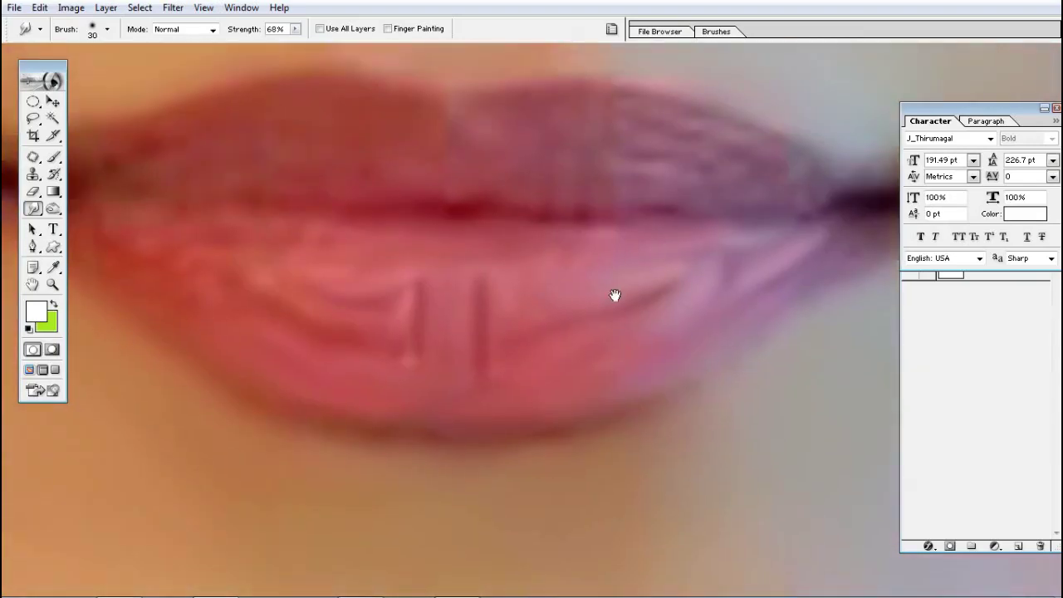
drag(265, 228, 510, 260)
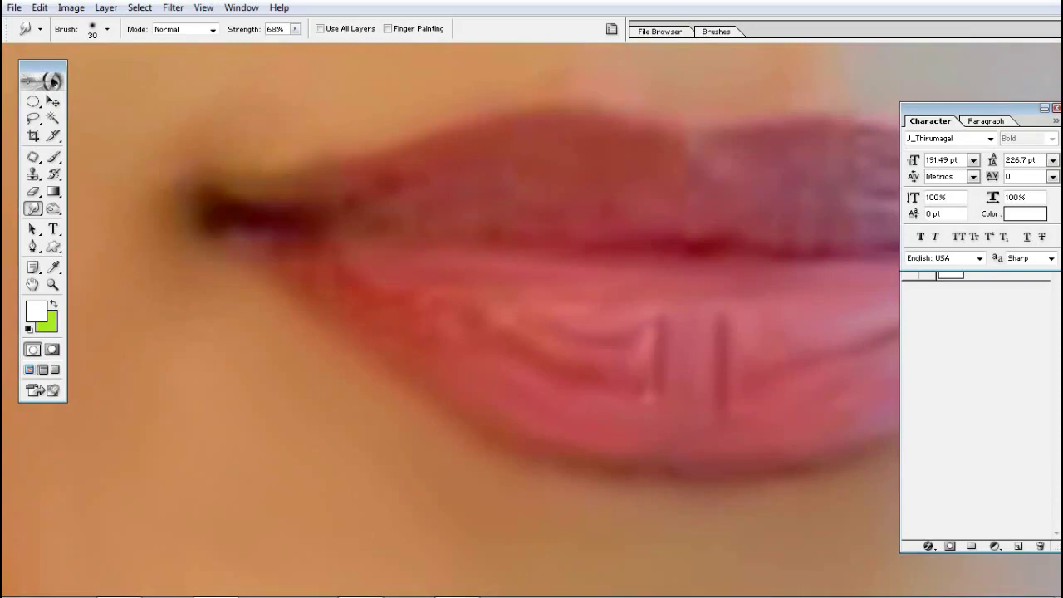
drag(465, 315, 538, 315)
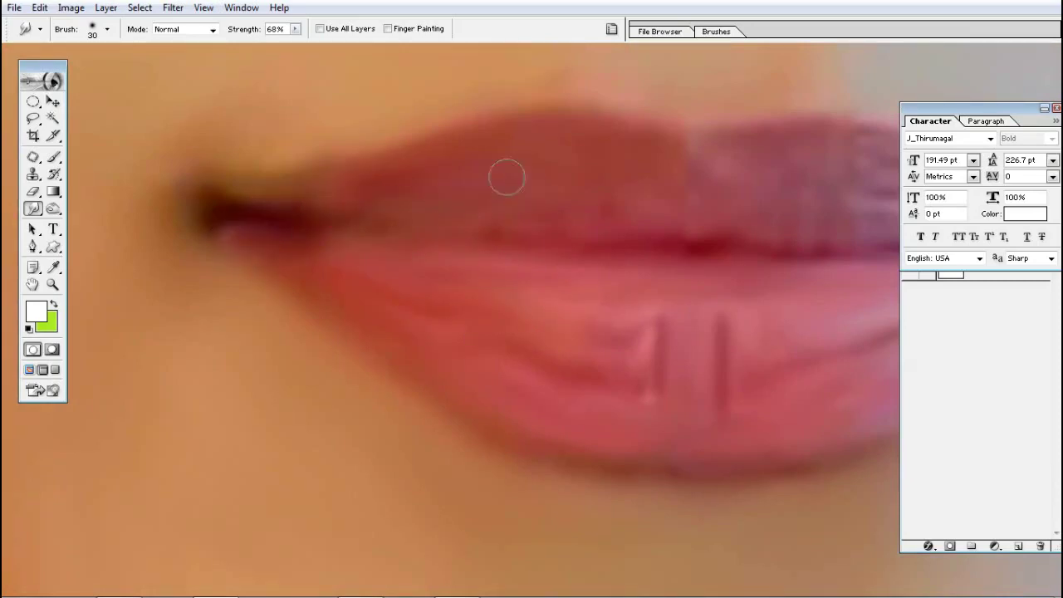
scroll(503, 244, right, 5)
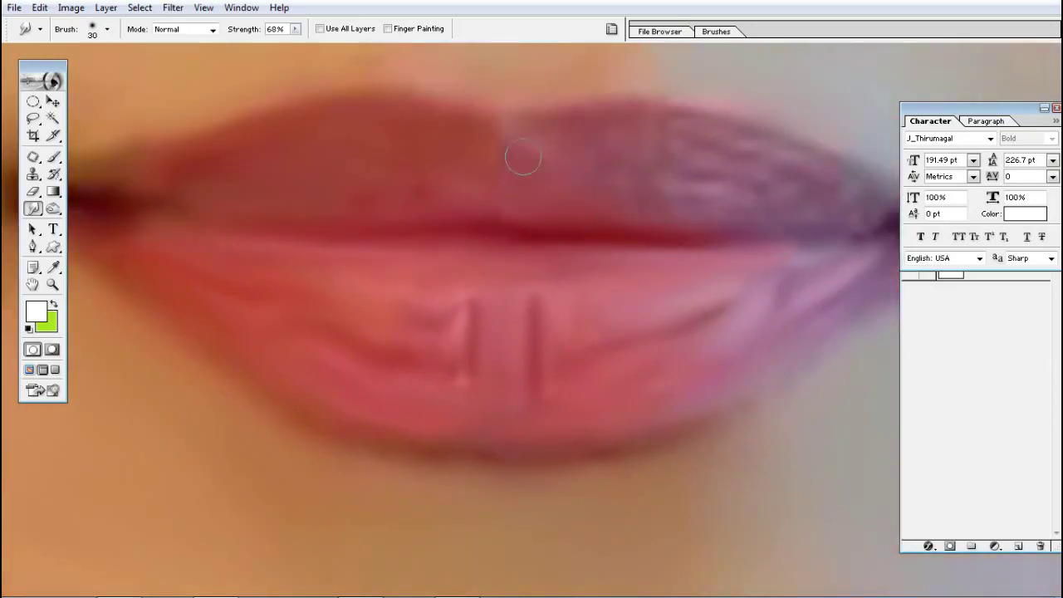
scroll(759, 166, right, 4)
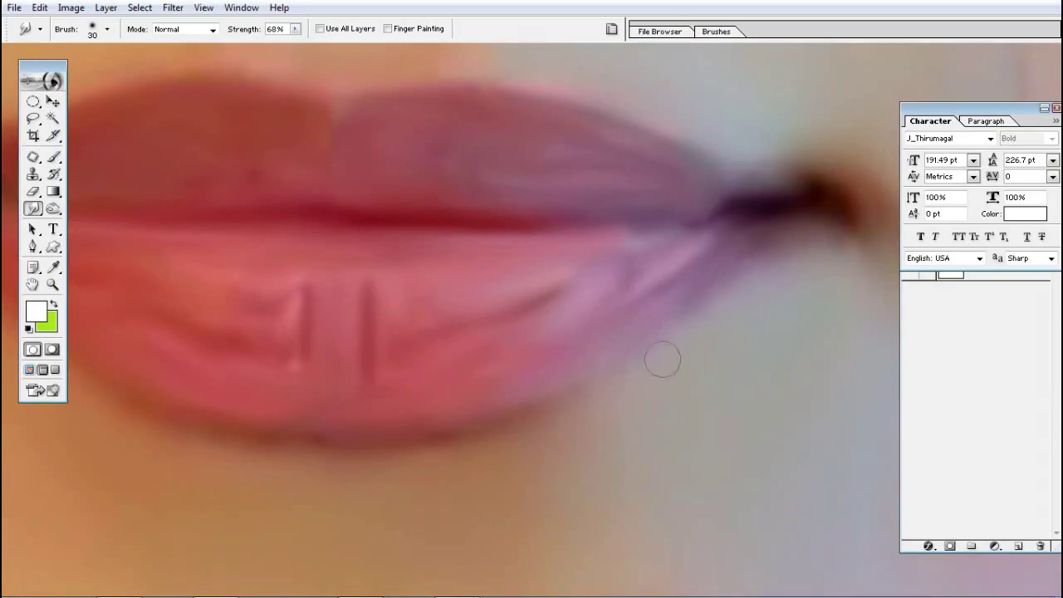
scroll(659, 356, left, 3)
scroll(431, 239, left, 3)
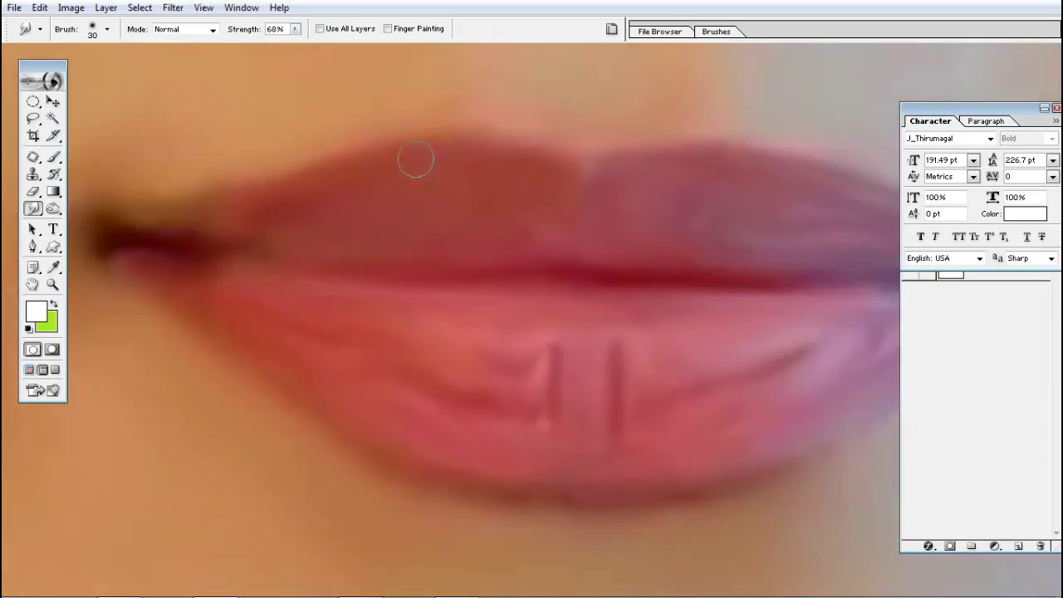
scroll(564, 174, right, 4)
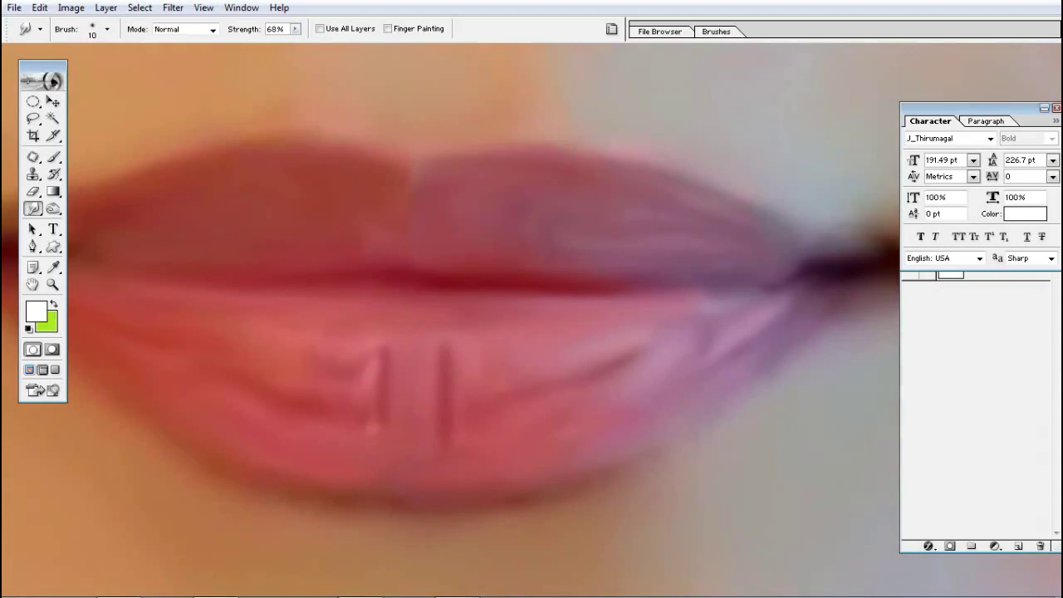
Enlarge the smudge brush to 20 px and blend the upper lip's top edge and cupid's bow
key(bracketright)
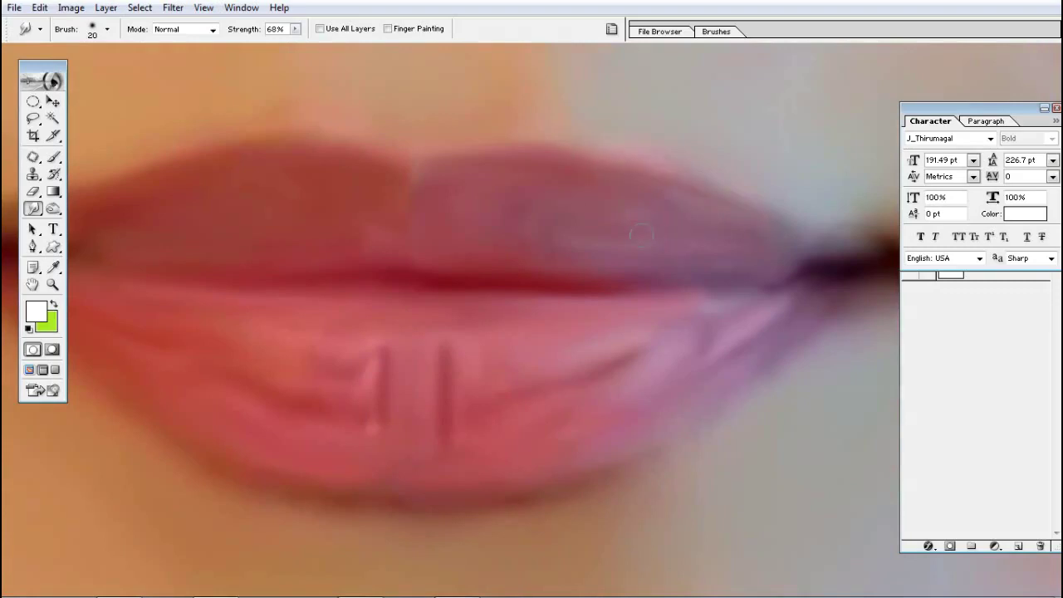
scroll(731, 232, left, 2)
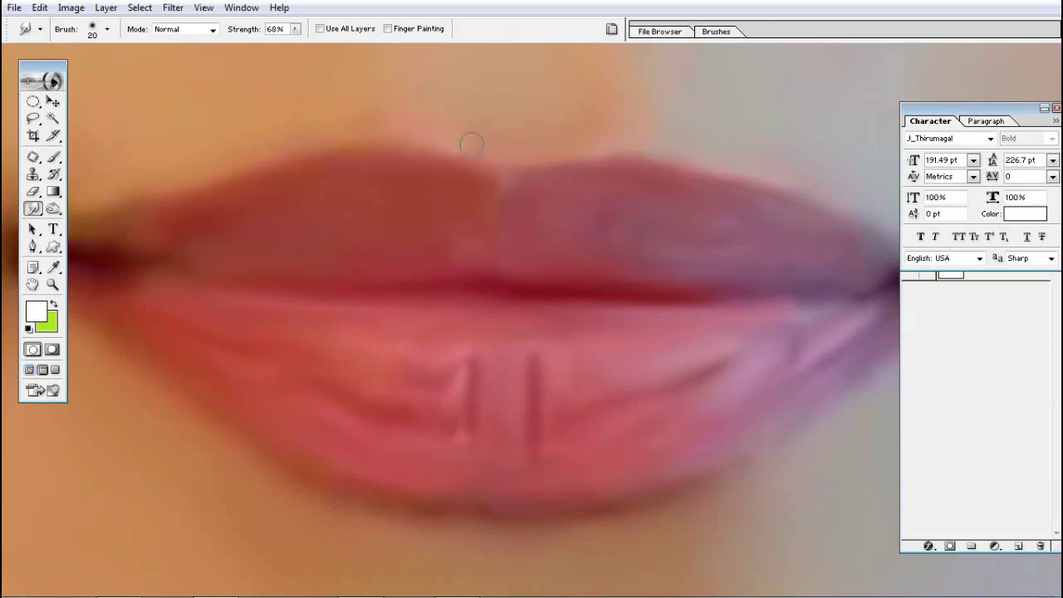
drag(640, 146, 648, 147)
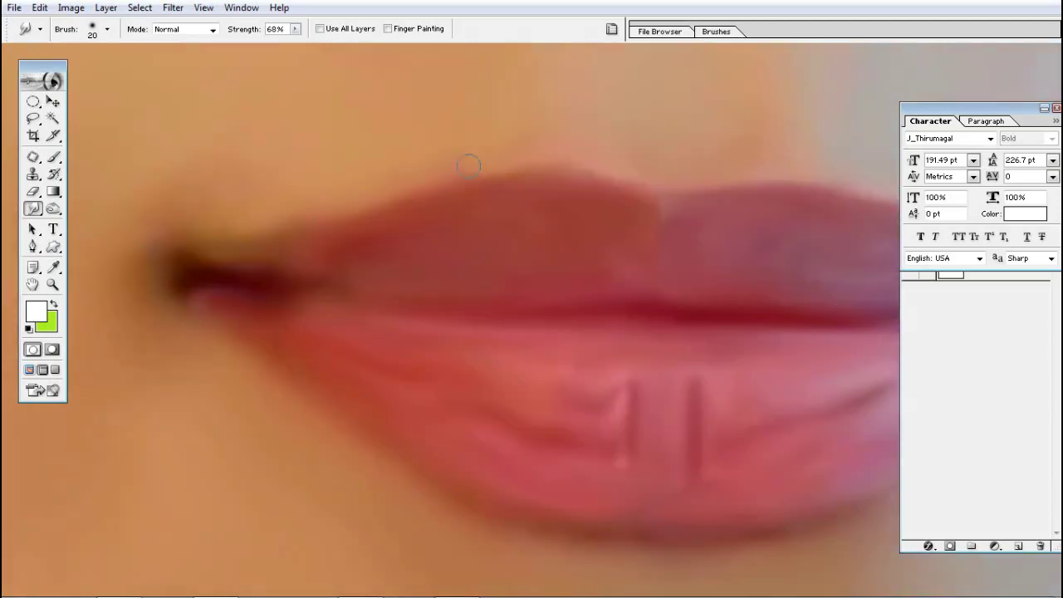
drag(468, 166, 322, 192)
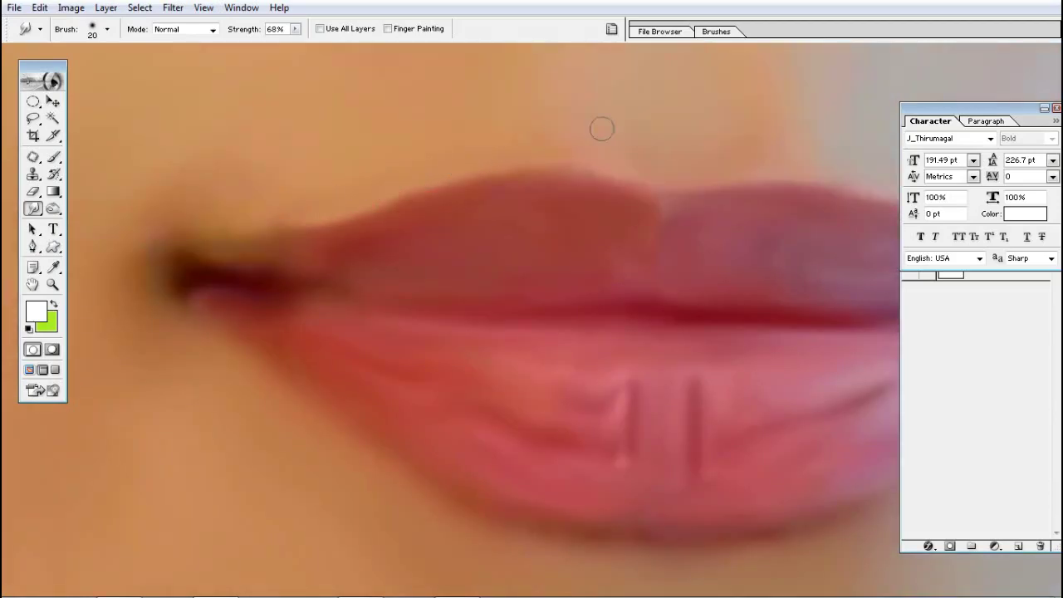
drag(627, 167, 701, 176)
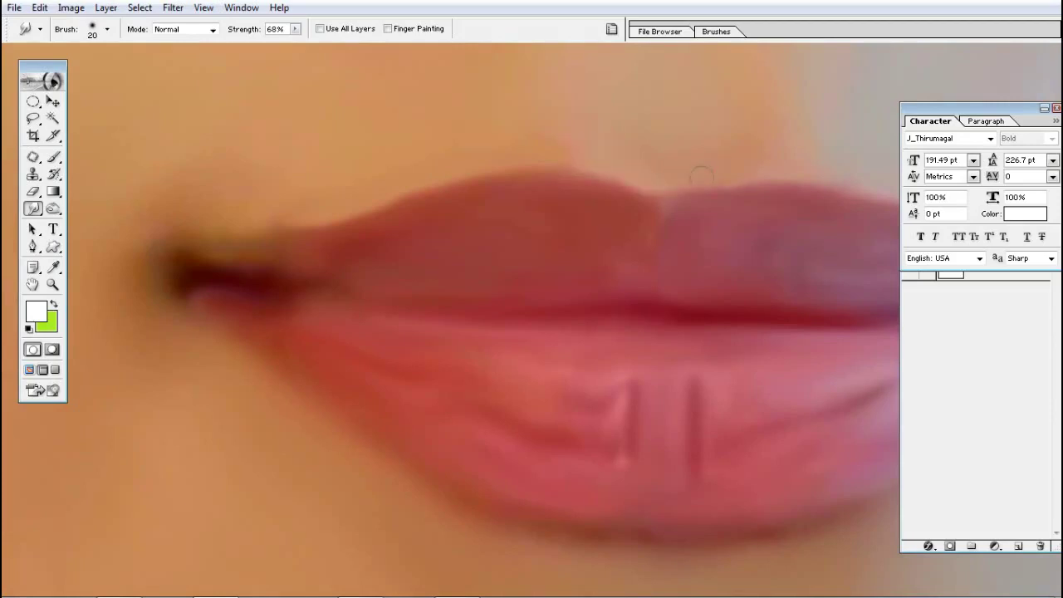
scroll(465, 158, down, 2)
scroll(364, 160, left, 3)
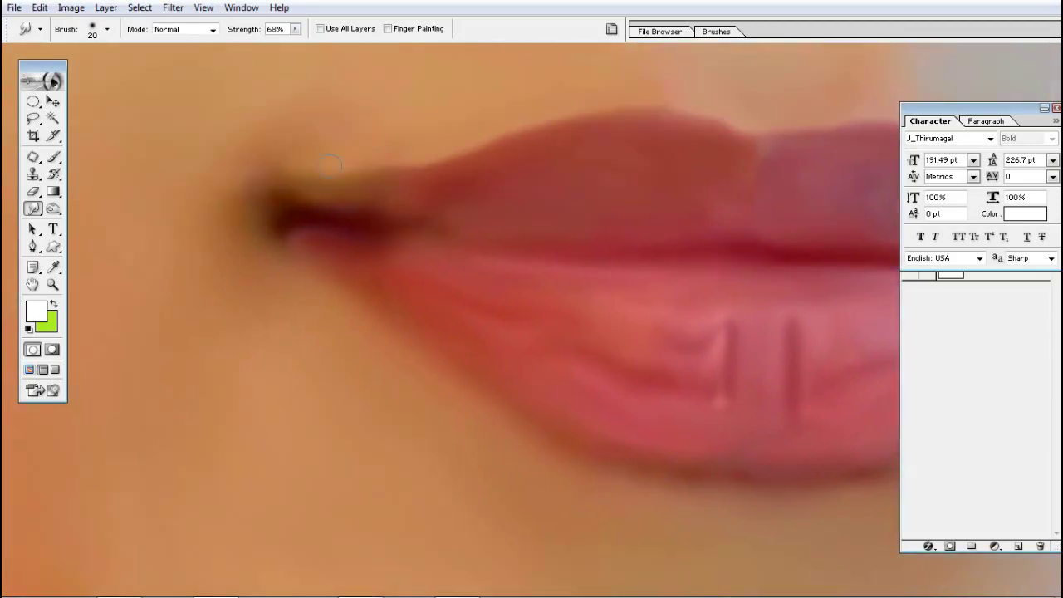
Smooth the lower lip's right edge into the surrounding skin
drag(365, 314, 387, 269)
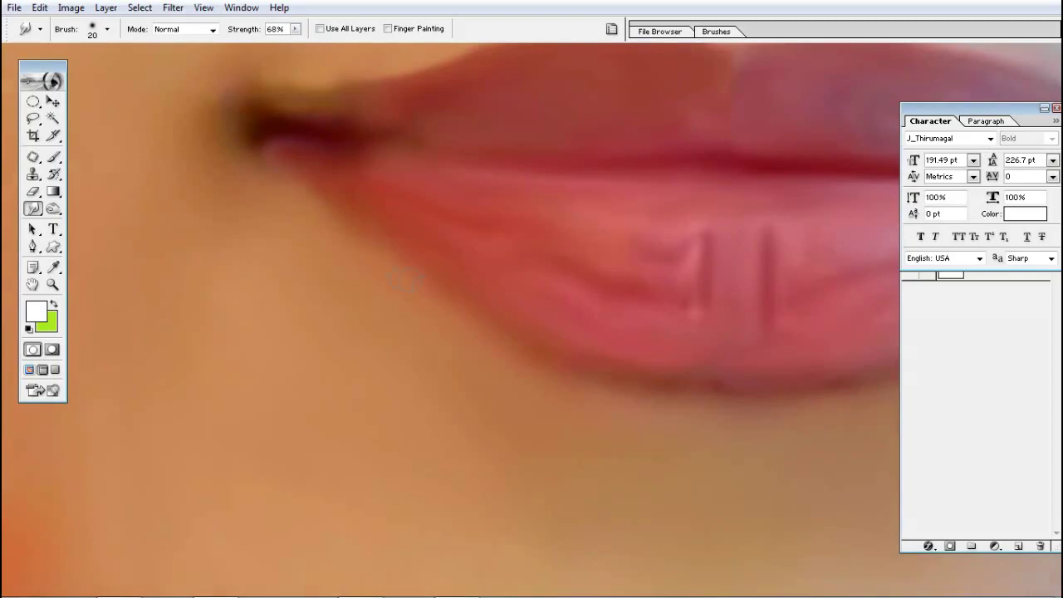
drag(483, 333, 515, 282)
drag(590, 299, 639, 315)
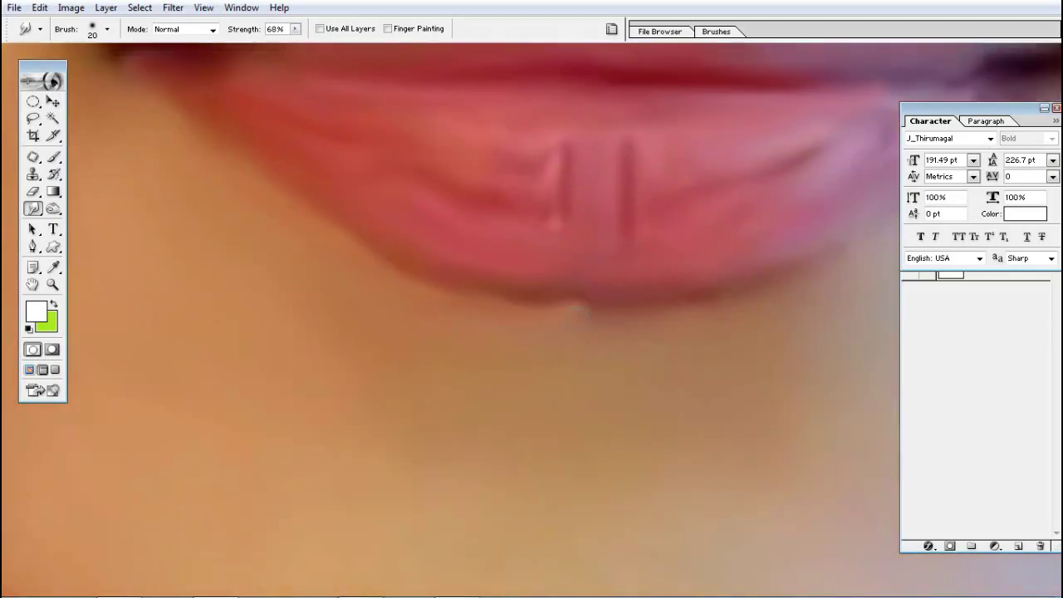
mouse_move(714, 299)
mouse_down()
mouse_move(587, 328)
mouse_move(515, 394)
mouse_up()
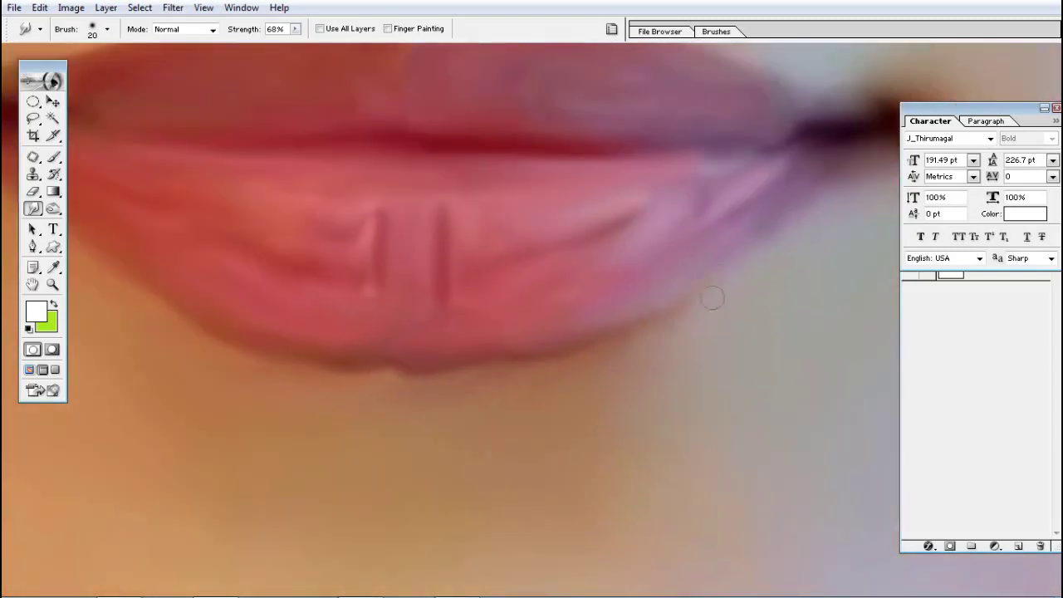
mouse_move(712, 297)
mouse_down()
mouse_move(645, 330)
mouse_move(650, 346)
mouse_up()
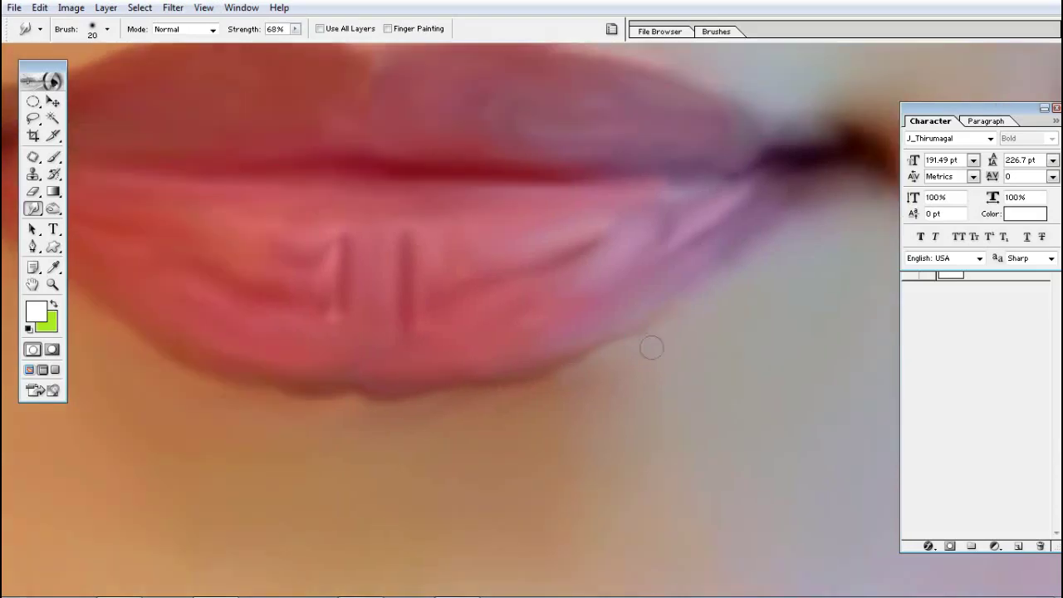
drag(748, 249, 773, 228)
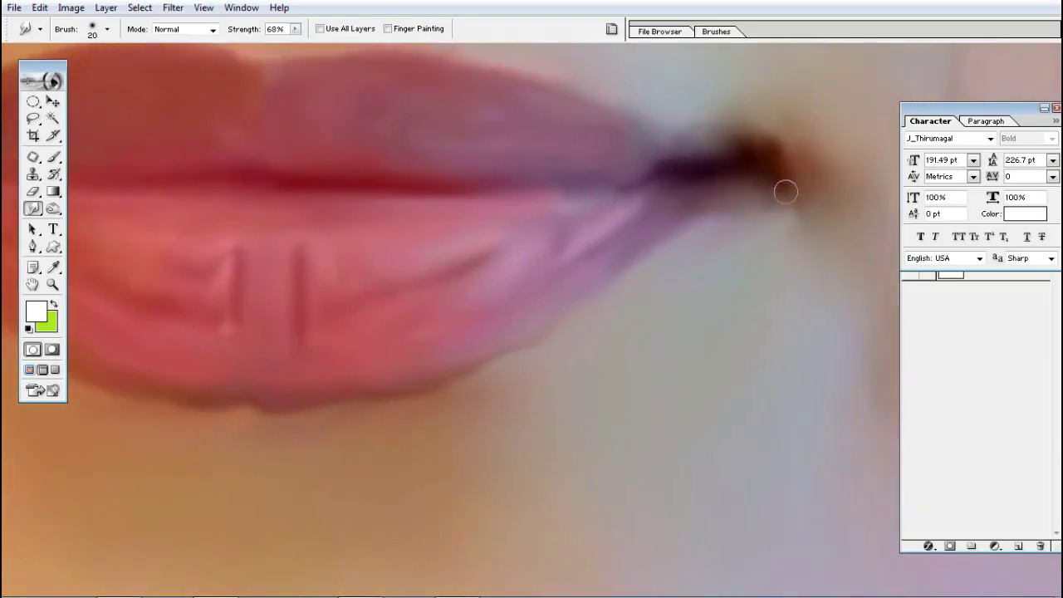
key(ctrl+minus)
key(ctrl+minus)
key(ctrl+minus)
key(ctrl+minus)
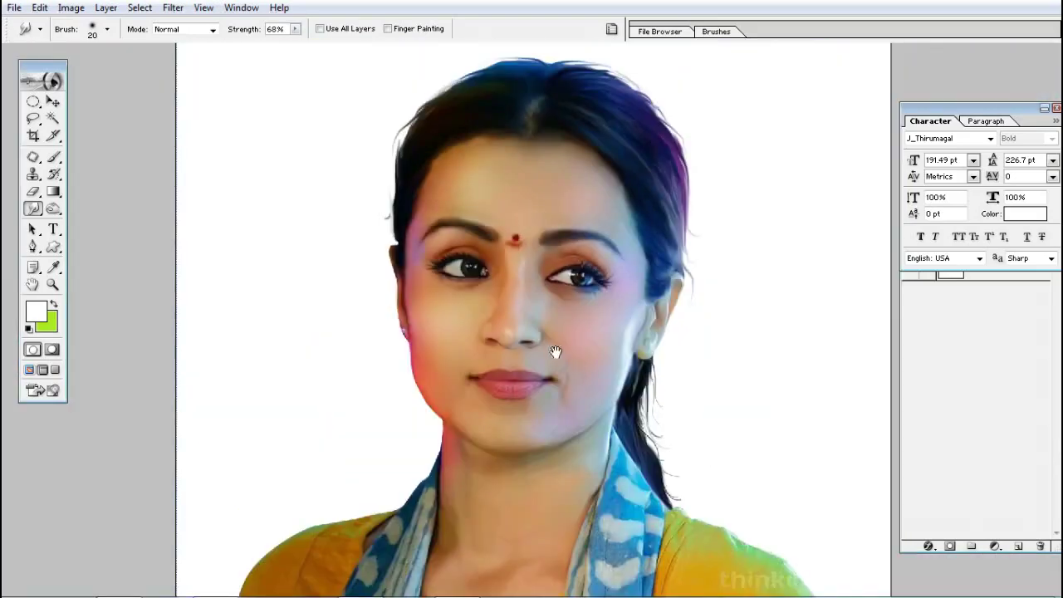
drag(619, 417, 619, 418)
key(ctrl+plus)
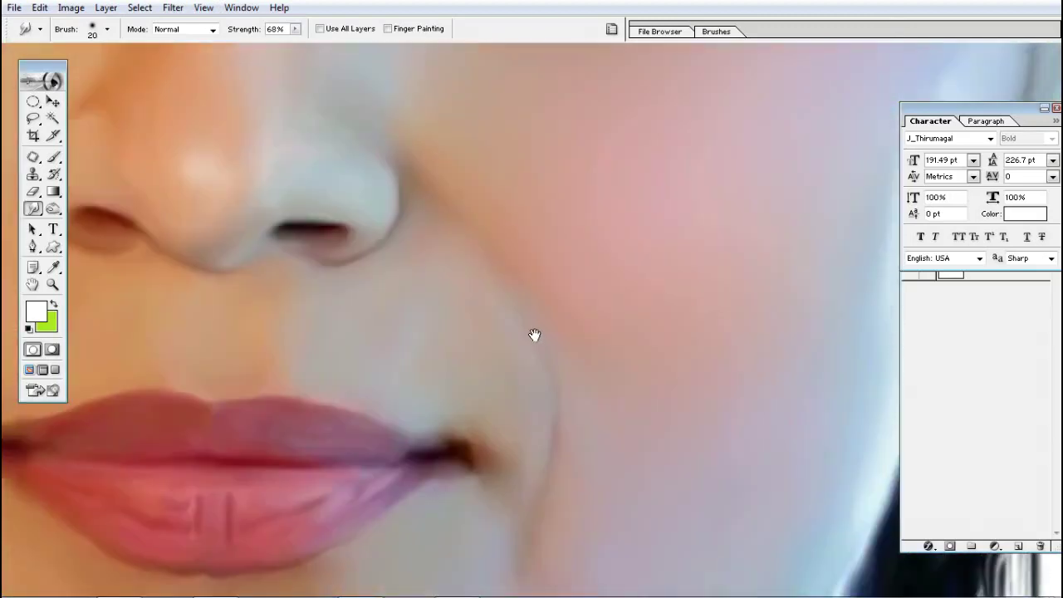
scroll(534, 332, down, 1)
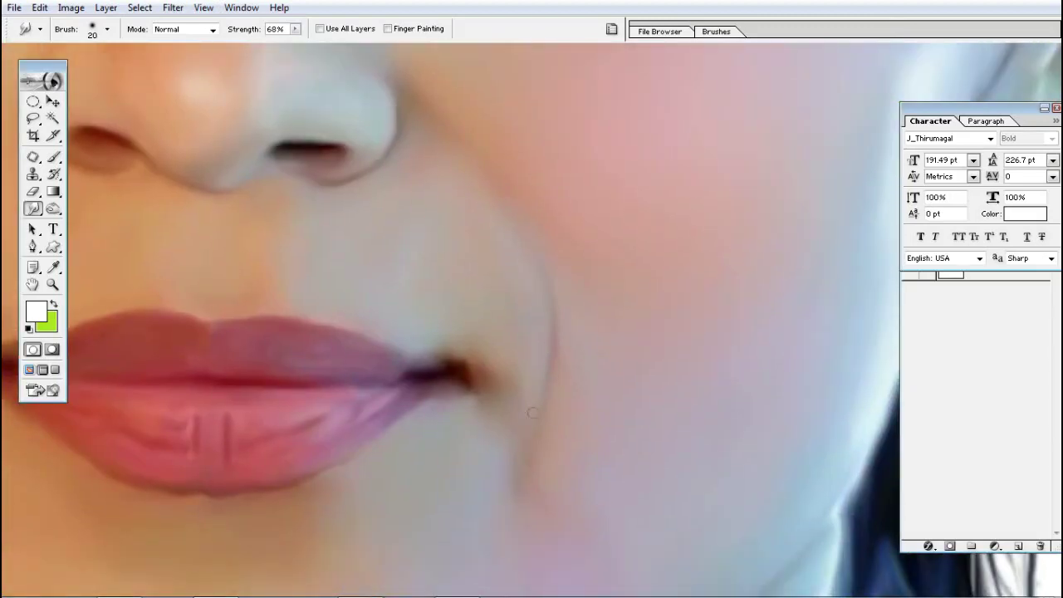
scroll(545, 379, down, 3)
Lasso the cheek beside the nose and feather the selection by 10 pixels
key(ctrl+minus)
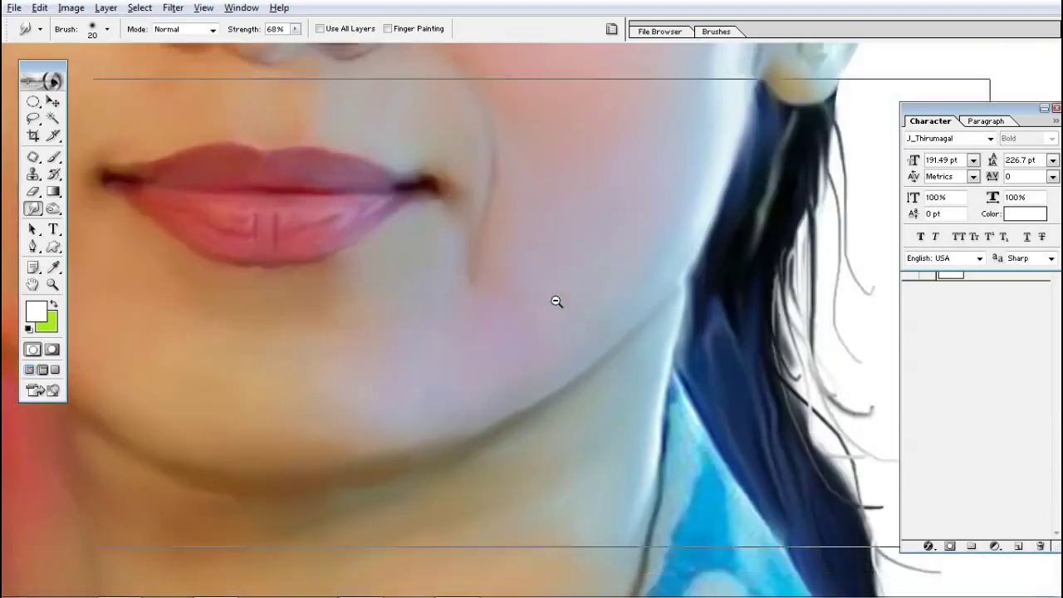
key(ctrl+minus)
drag(510, 261, 653, 391)
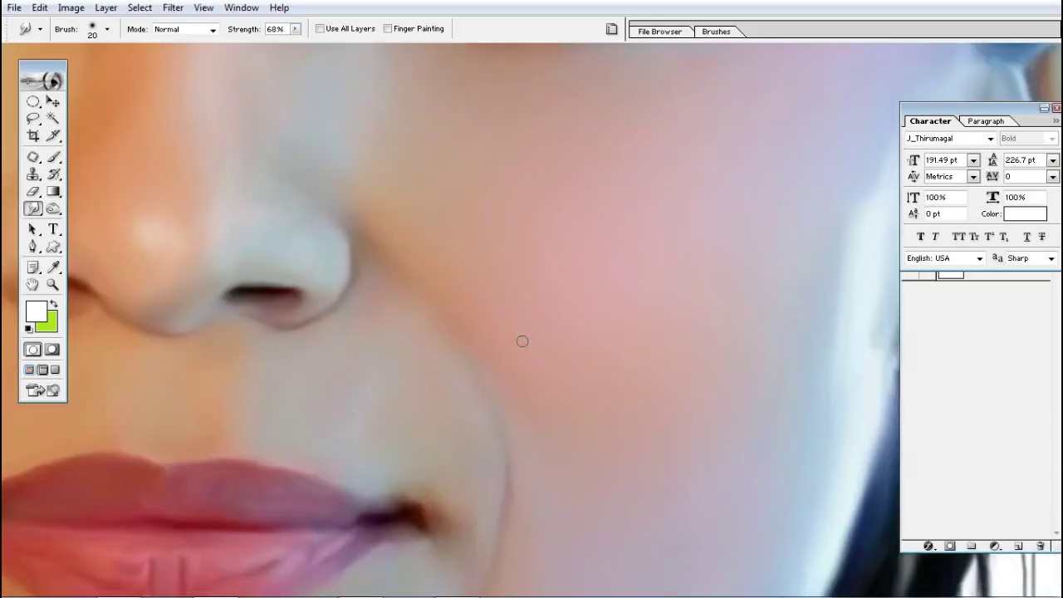
key(l)
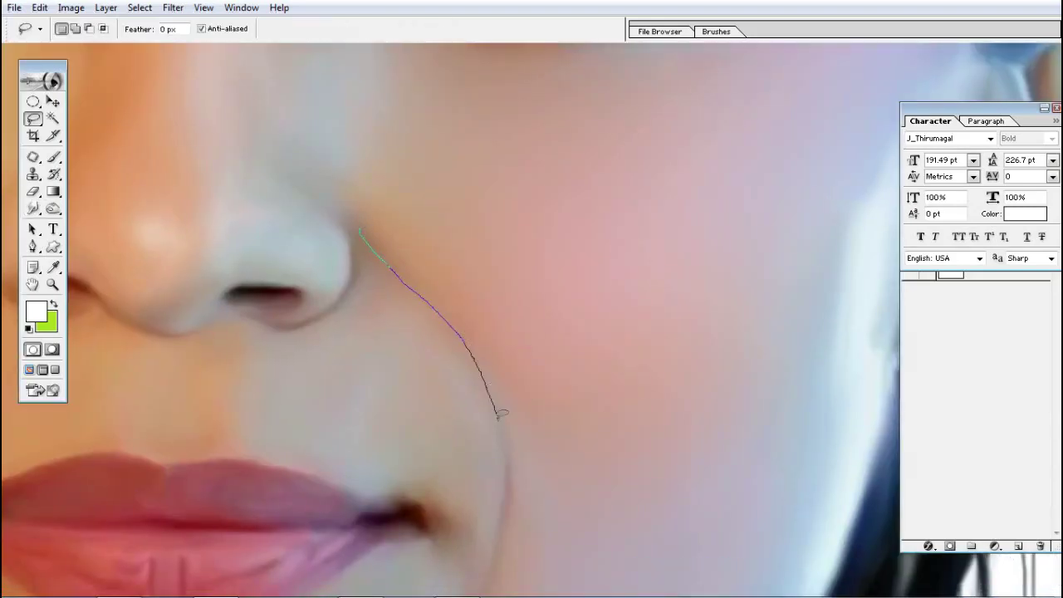
drag(498, 413, 392, 237)
right_click(391, 238)
click(420, 283)
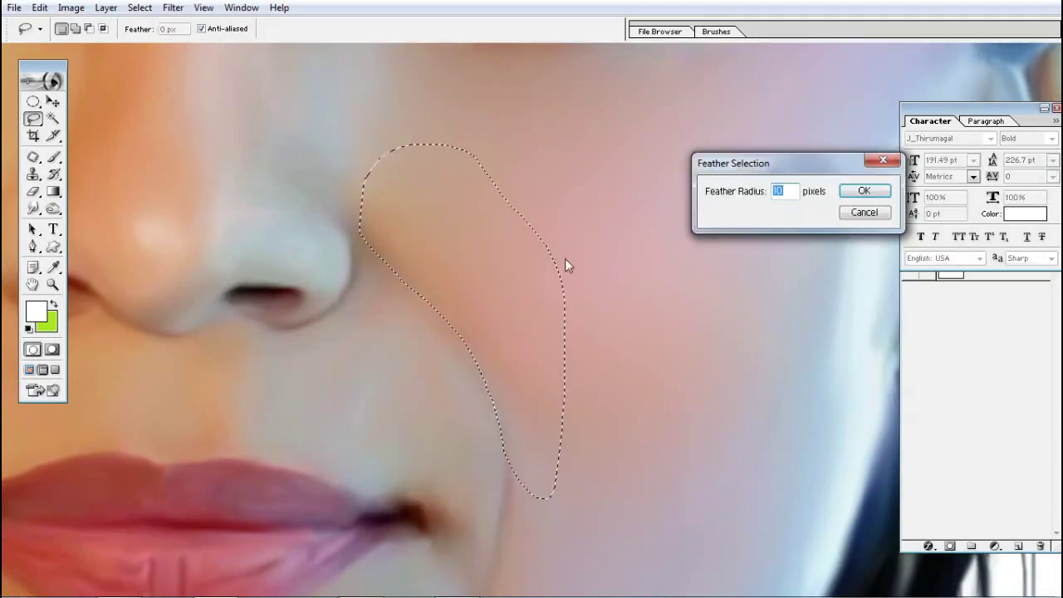
click(863, 190)
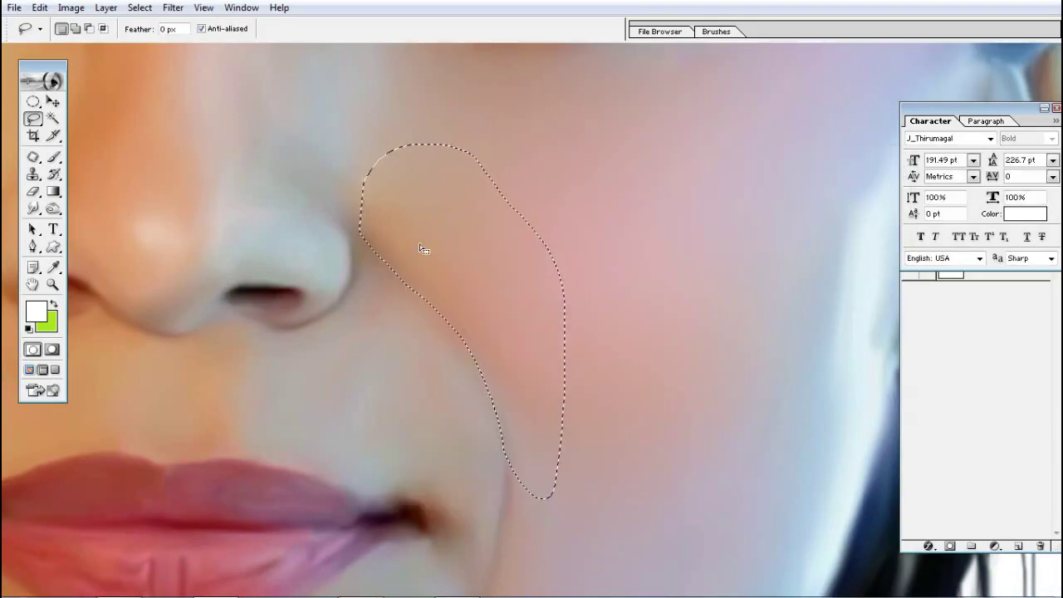
key(ctrl+alt+d)
key(Return)
Smudge the cheek fold with a 40 px brush at 55% strength, then deselect
drag(309, 175, 633, 480)
key(r)
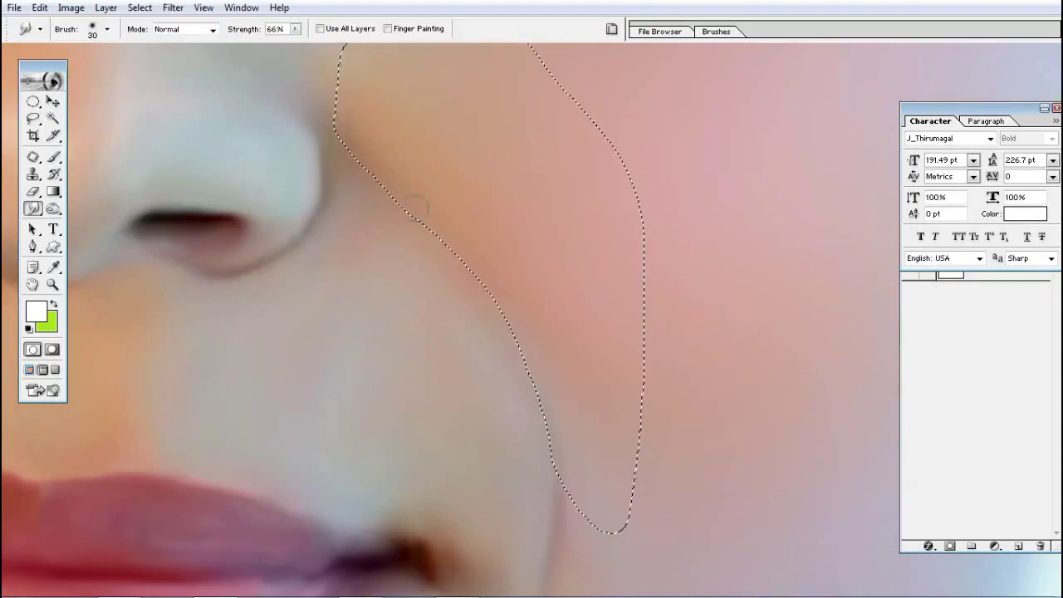
key(bracketright)
key(5)
key(5)
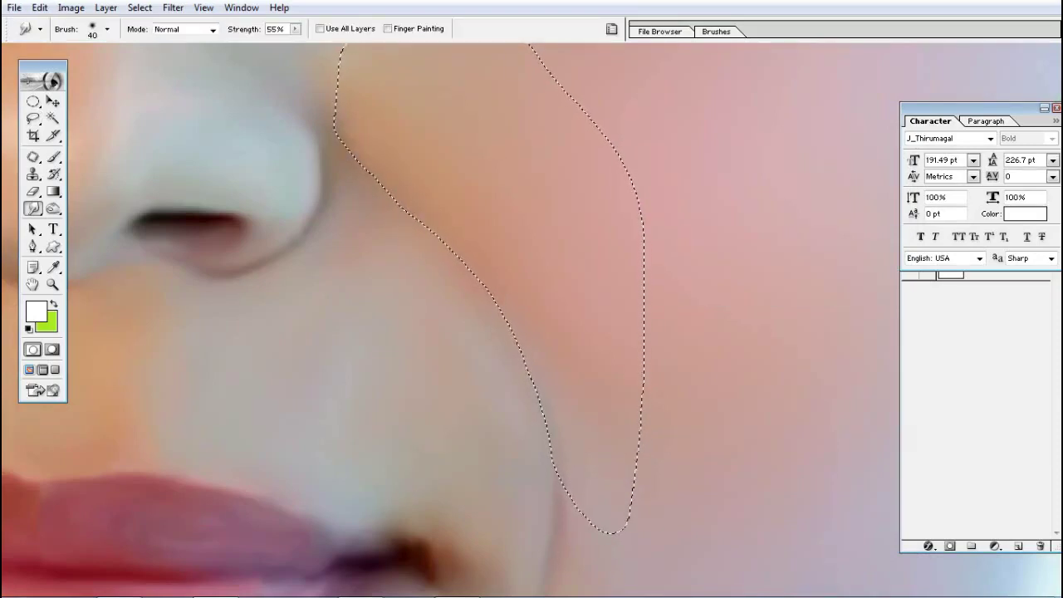
scroll(479, 305, down, 3)
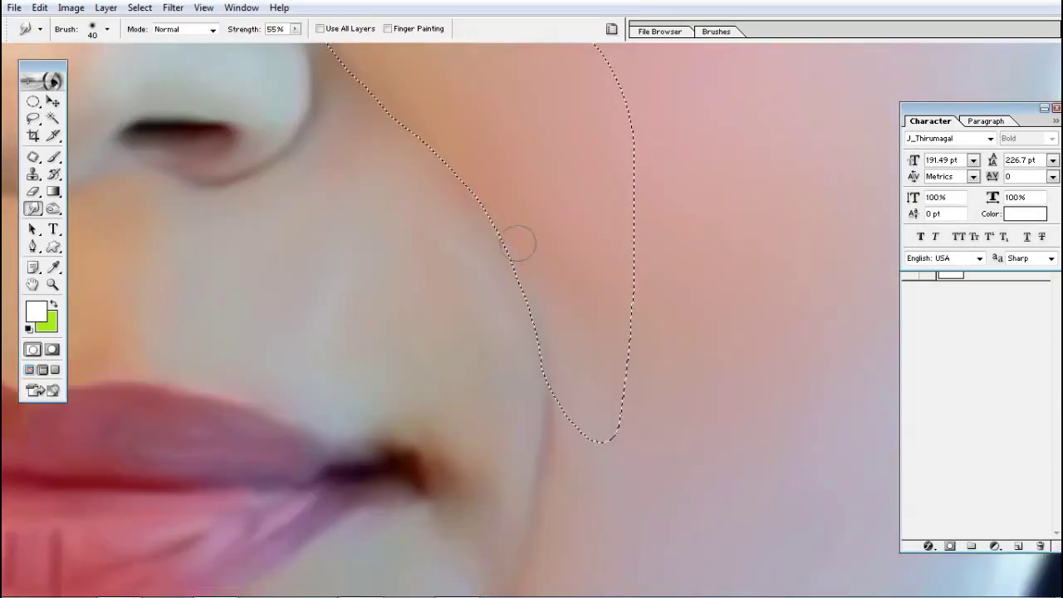
right_click(412, 112)
key(Escape)
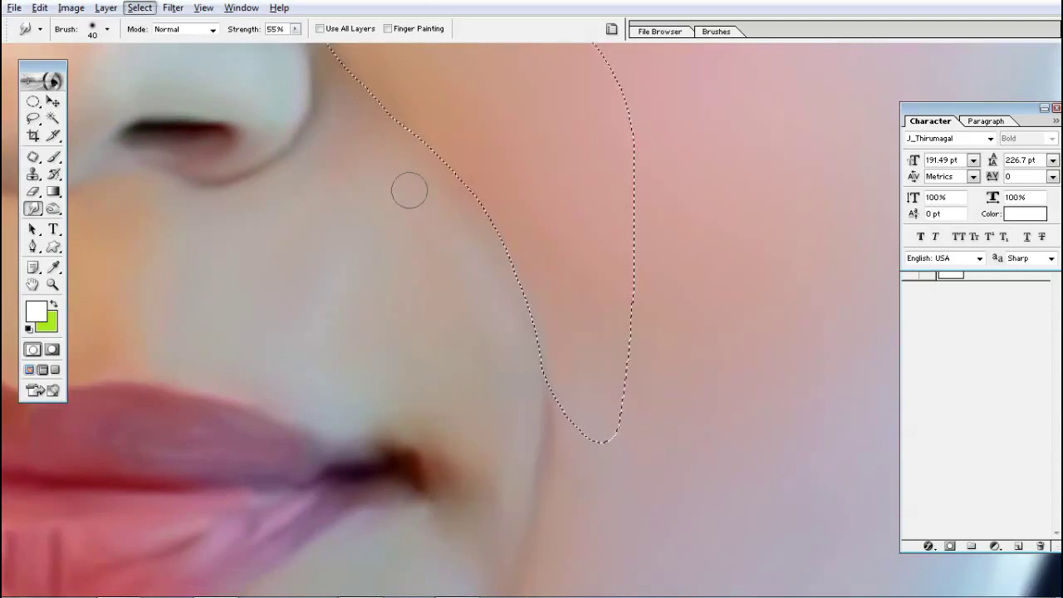
drag(408, 186, 416, 273)
drag(510, 277, 476, 196)
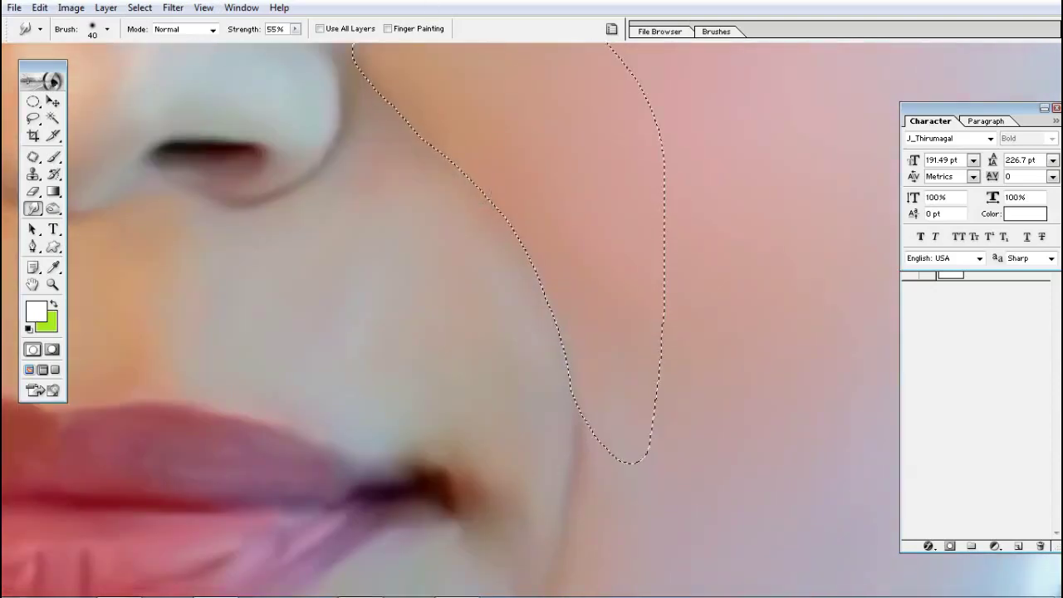
key(c)
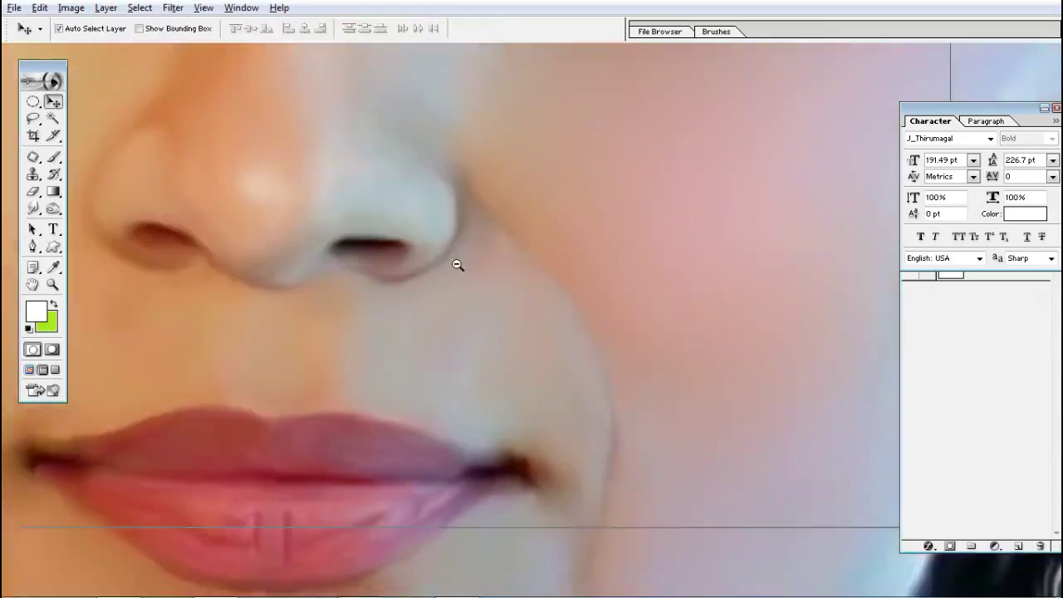
alt+click(458, 265)
drag(574, 319, 556, 327)
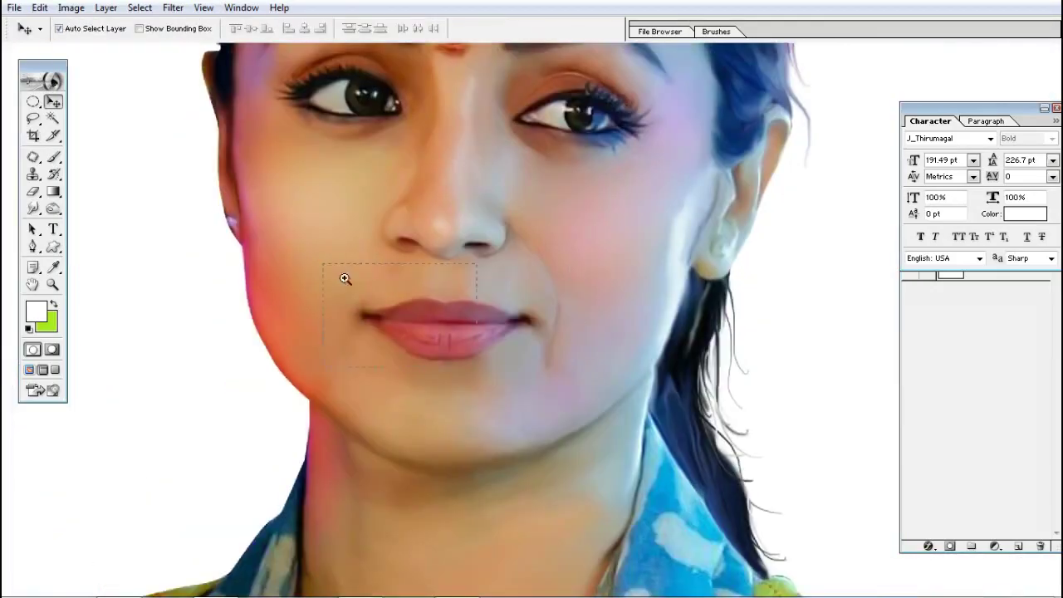
Lasso the skin below the lower lip, feather it 3 px and smudge it at 64% strength
ctrl+click(344, 280)
key(l)
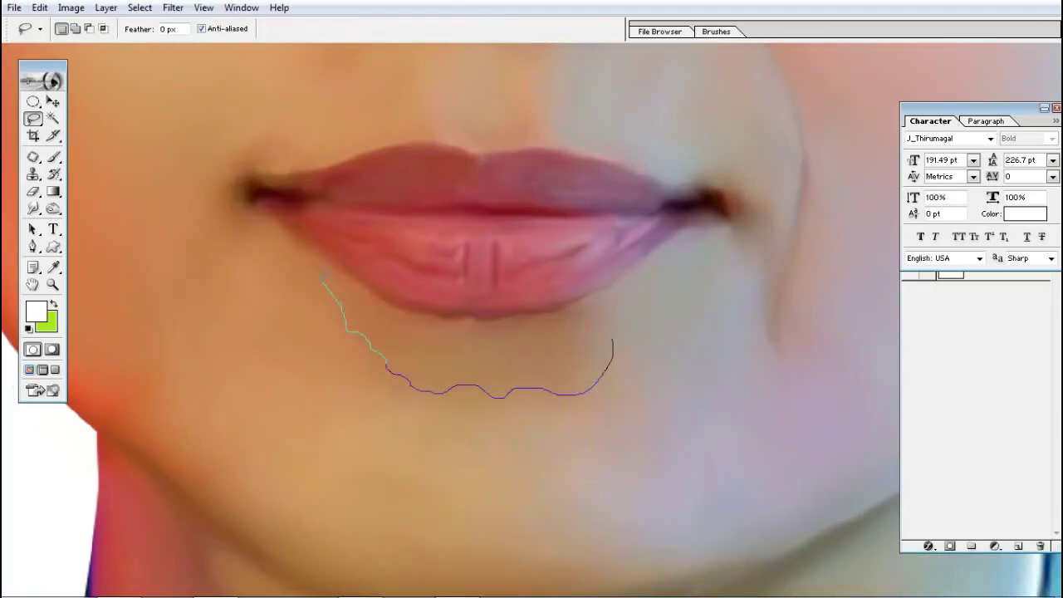
drag(613, 339, 611, 321)
key(ctrl+alt+d)
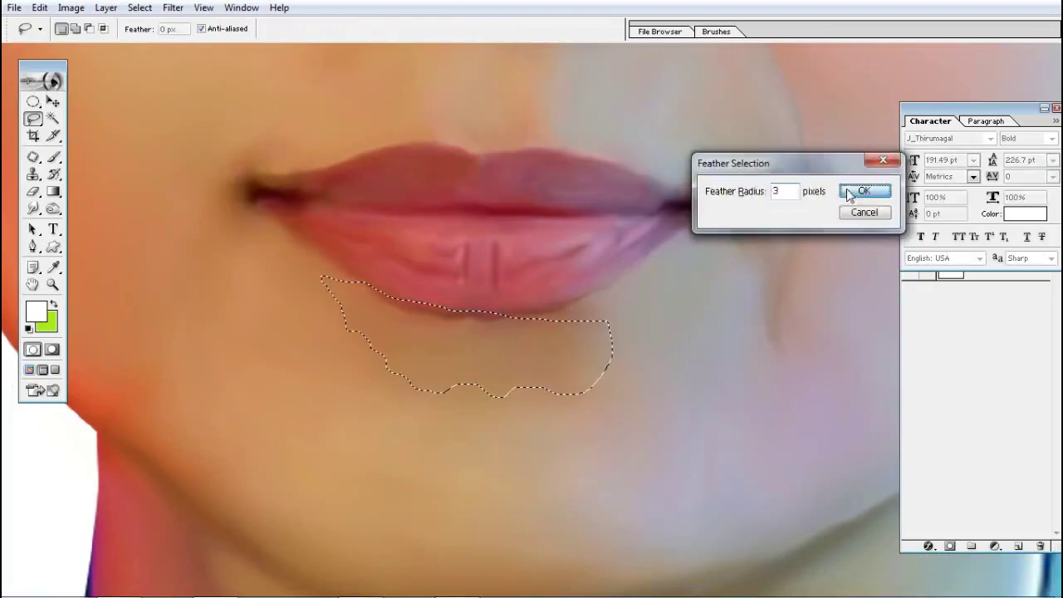
click(867, 190)
key(r)
key(6)
key(4)
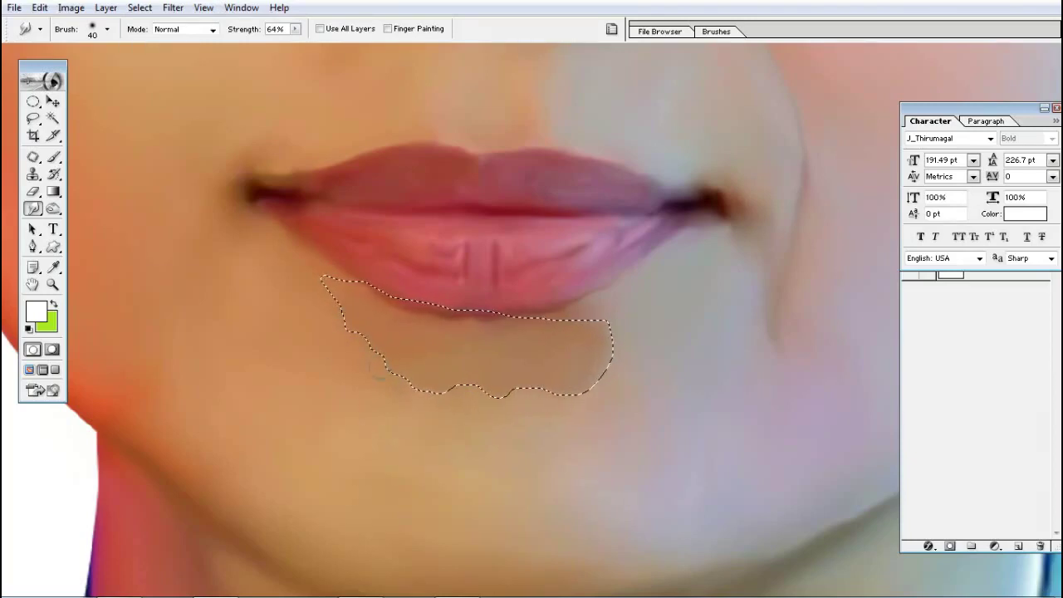
key(ctrl+d)
key(v)
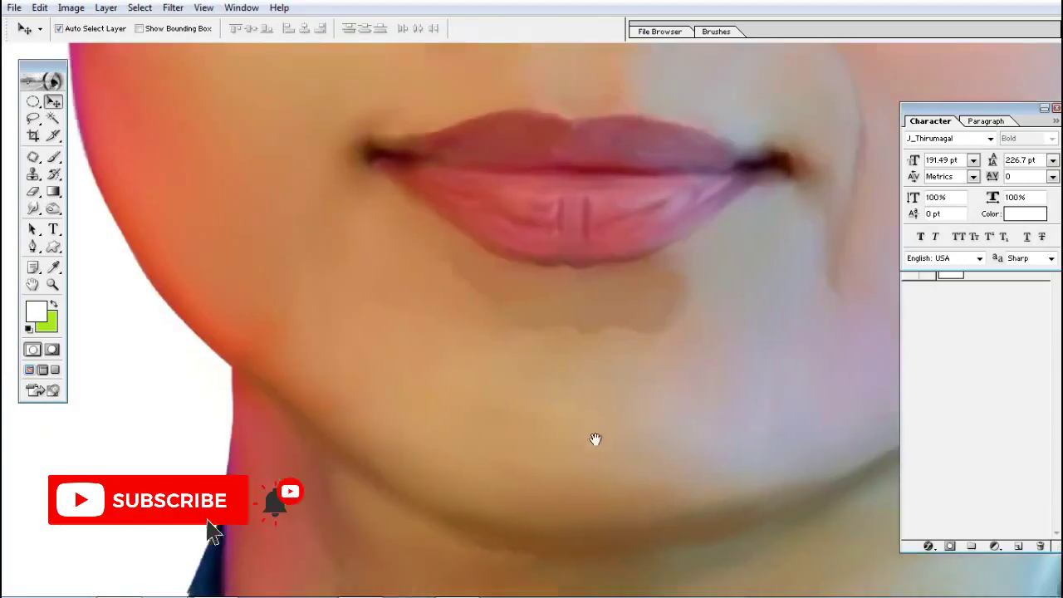
Lasso, feather and smudge a skin patch below the left mouth corner, then deselect
drag(595, 439, 560, 341)
key(l)
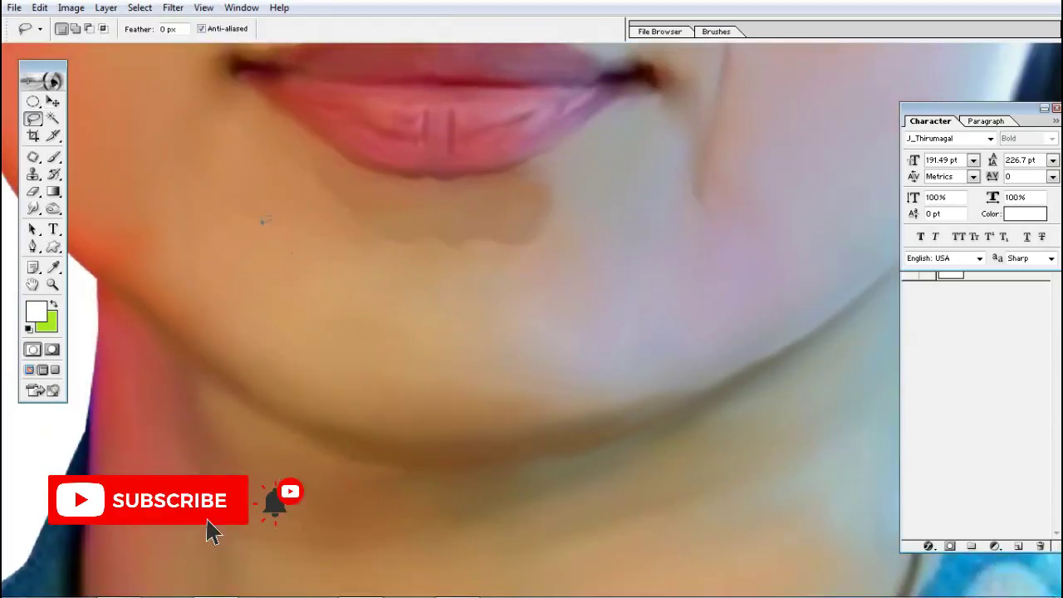
key(ctrl+z)
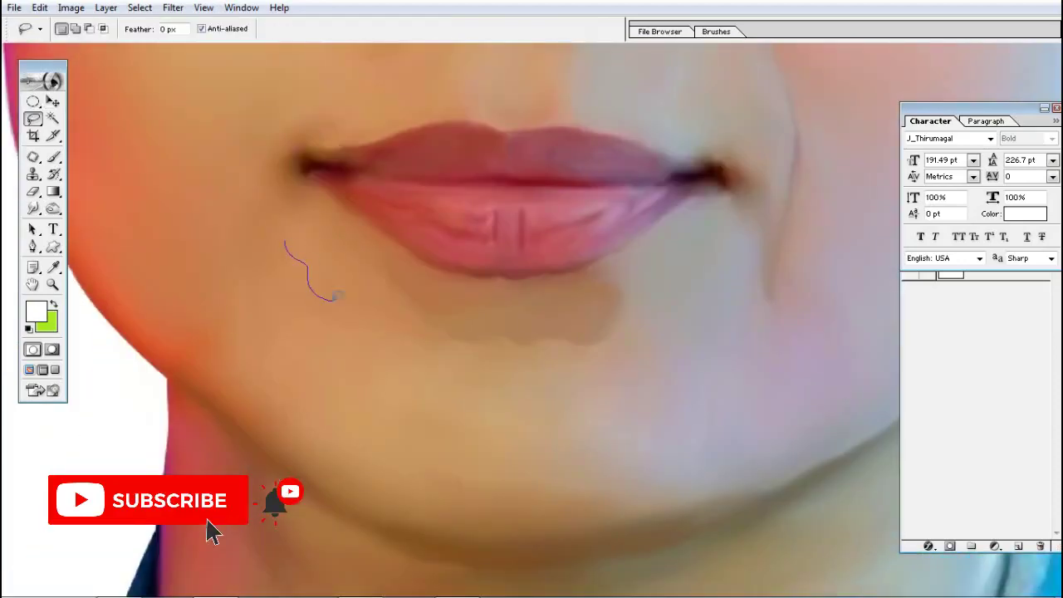
drag(251, 253, 251, 252)
key(ctrl+alt+d)
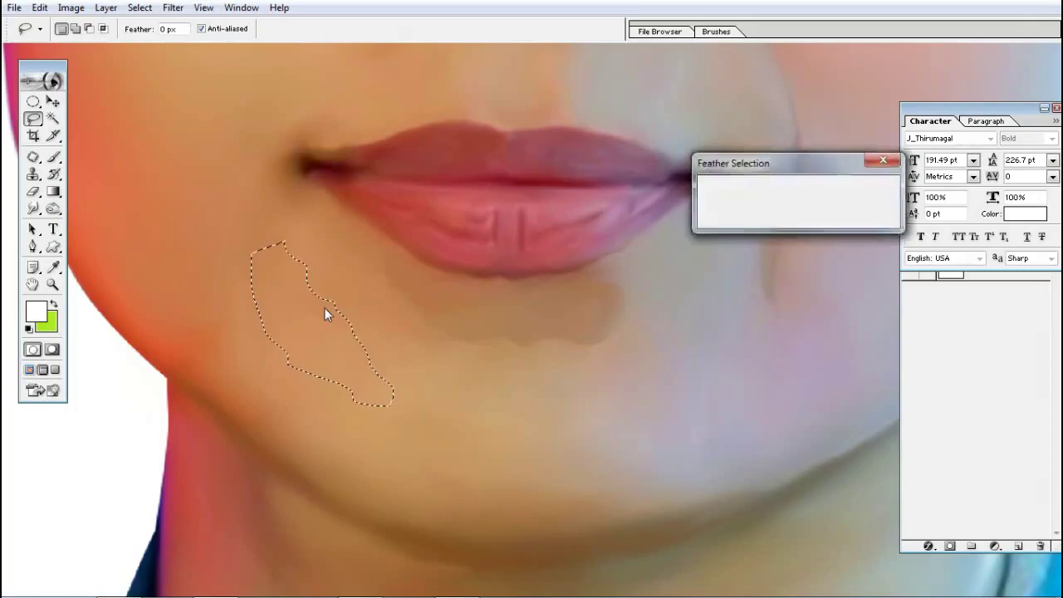
key(Return)
key(r)
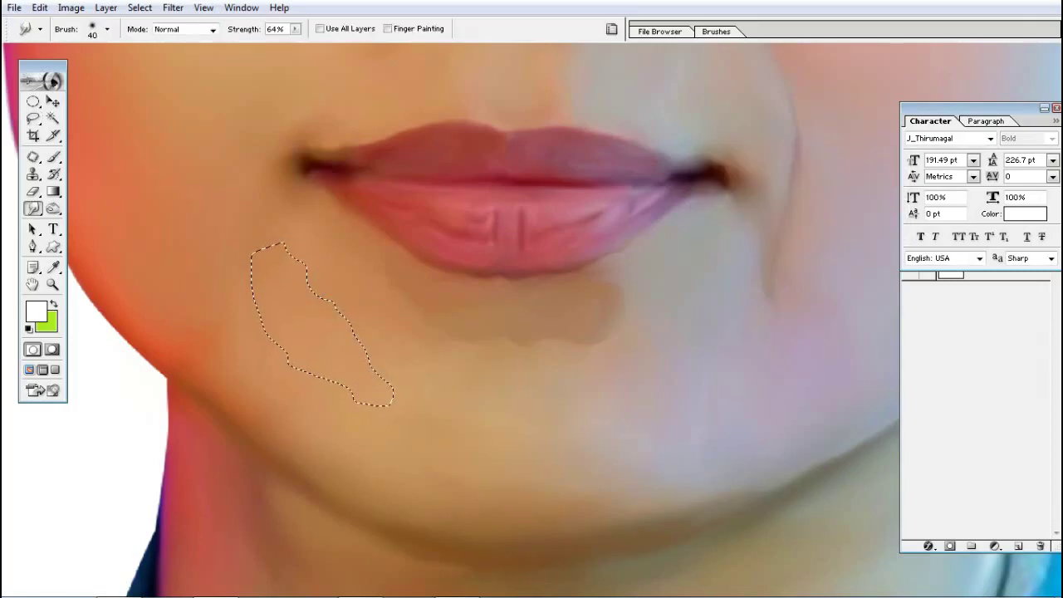
key(alt+s)
key(Escape)
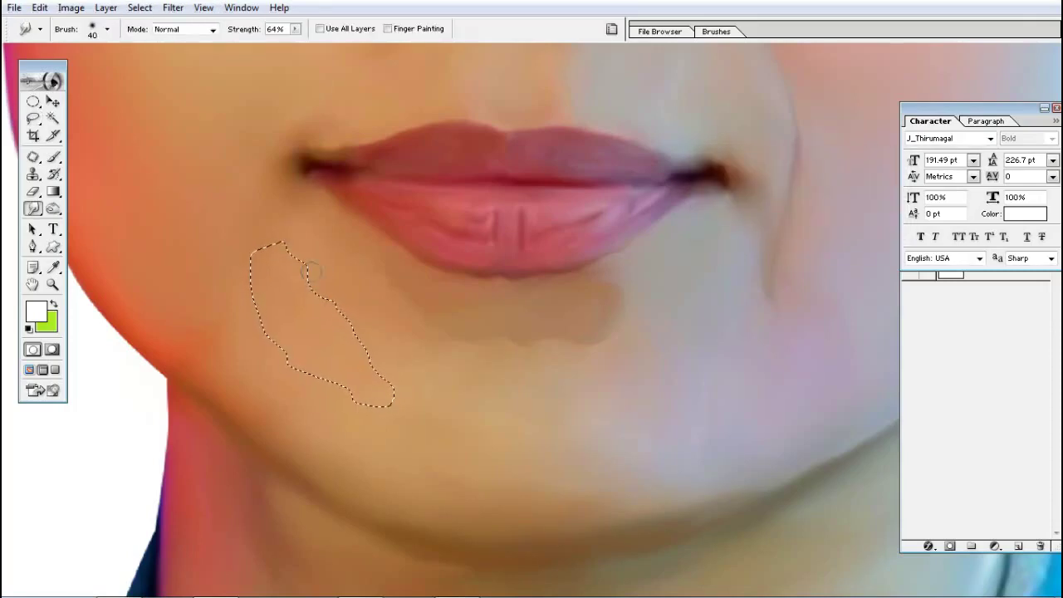
key(c)
key(ctrl+d)
key(v)
key(ctrl+minus)
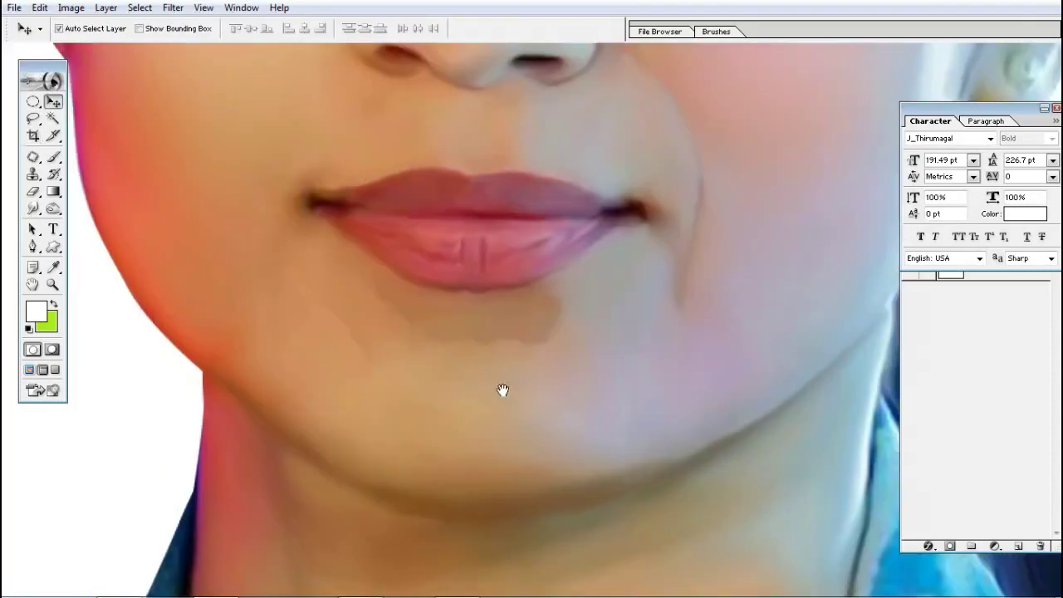
Lasso and feather a chin patch, smudge the chin skin smooth, then deselect
key(l)
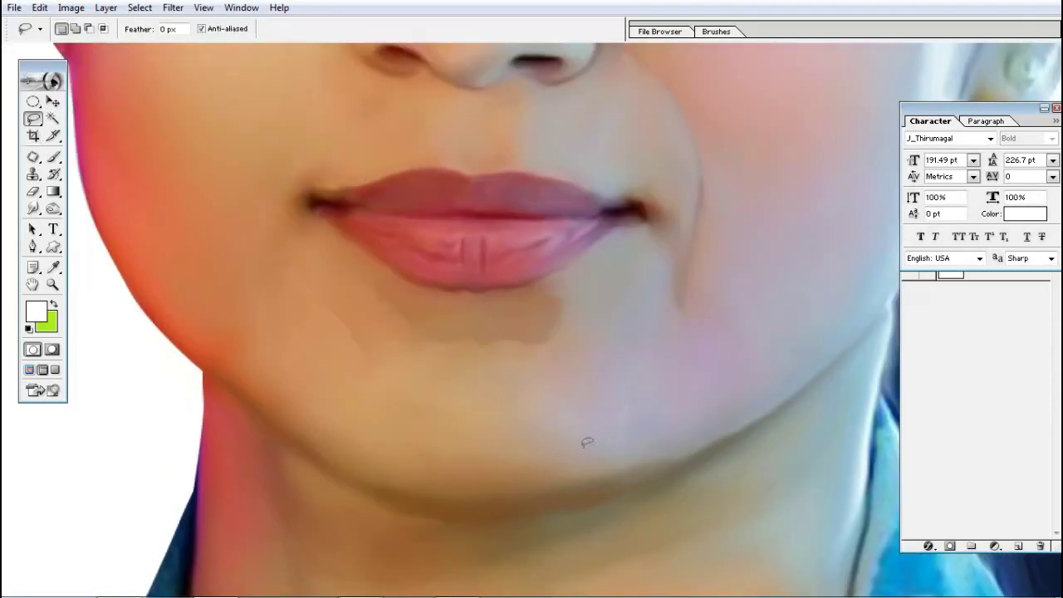
drag(521, 473, 619, 342)
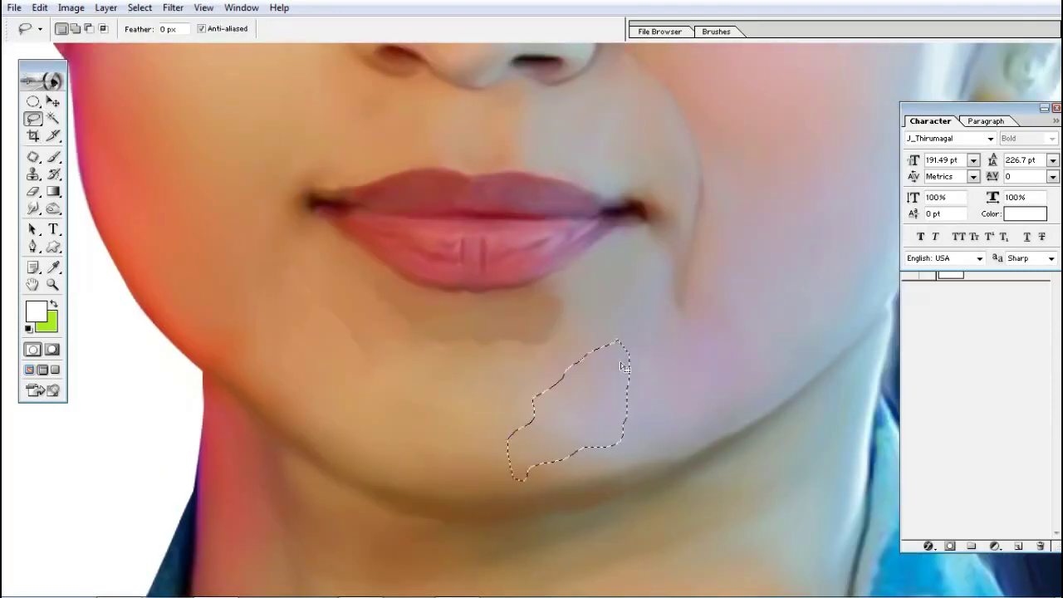
key(ctrl+alt+d)
key(Return)
key(t)
key(r)
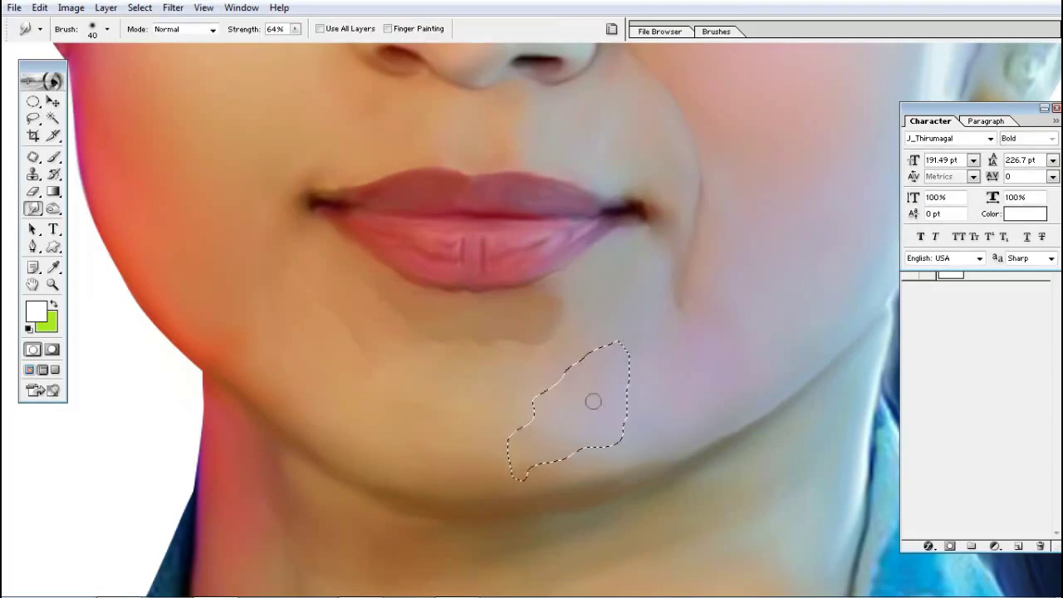
drag(584, 380, 520, 461)
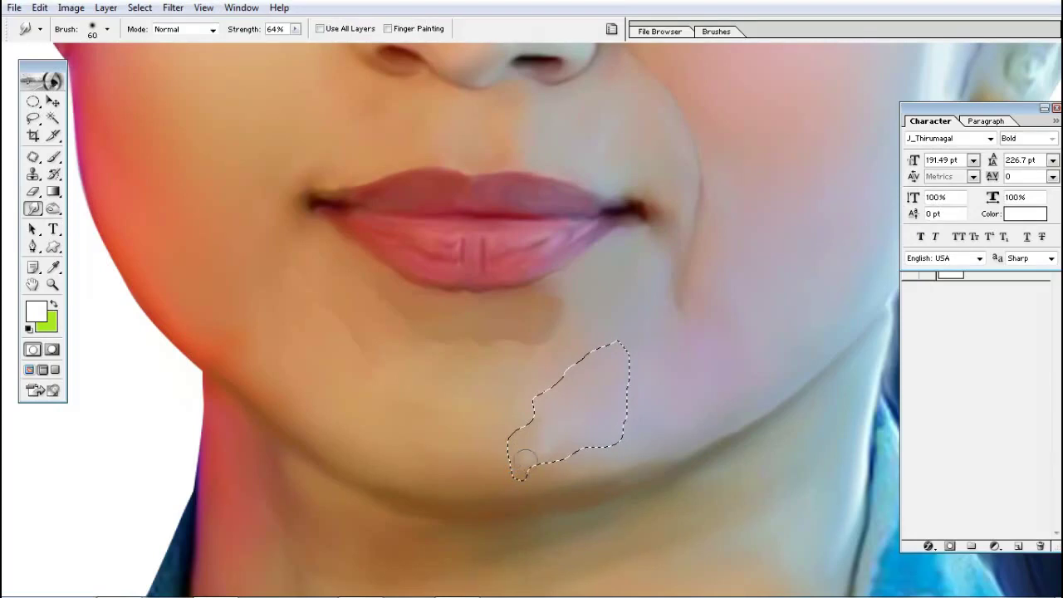
mouse_move(597, 436)
mouse_down()
mouse_move(551, 377)
mouse_move(548, 435)
mouse_up()
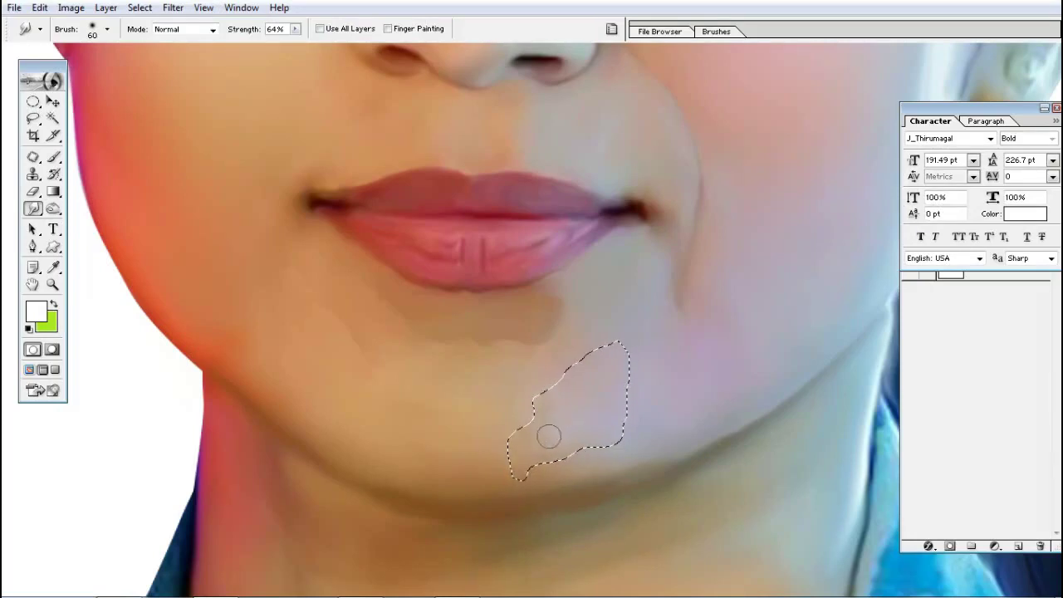
key(alt+s)
key(Escape)
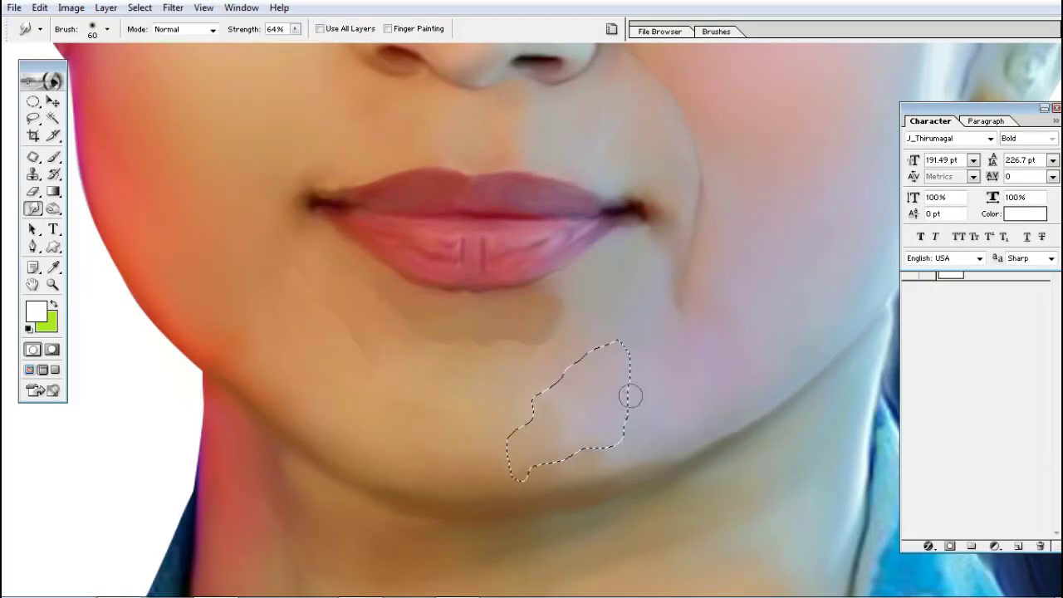
drag(625, 435, 538, 399)
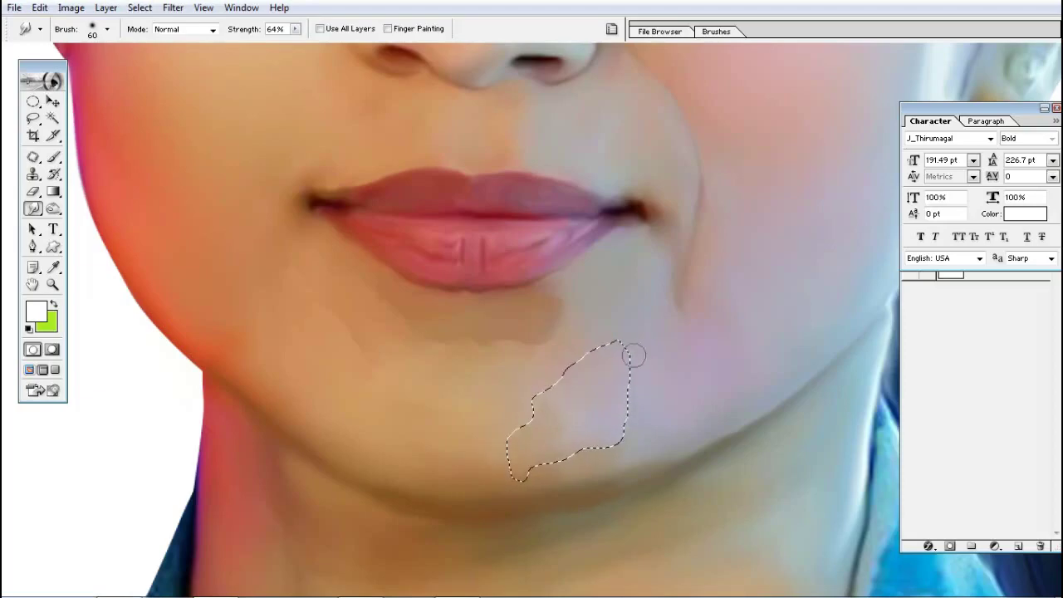
key(c)
key(ctrl+d)
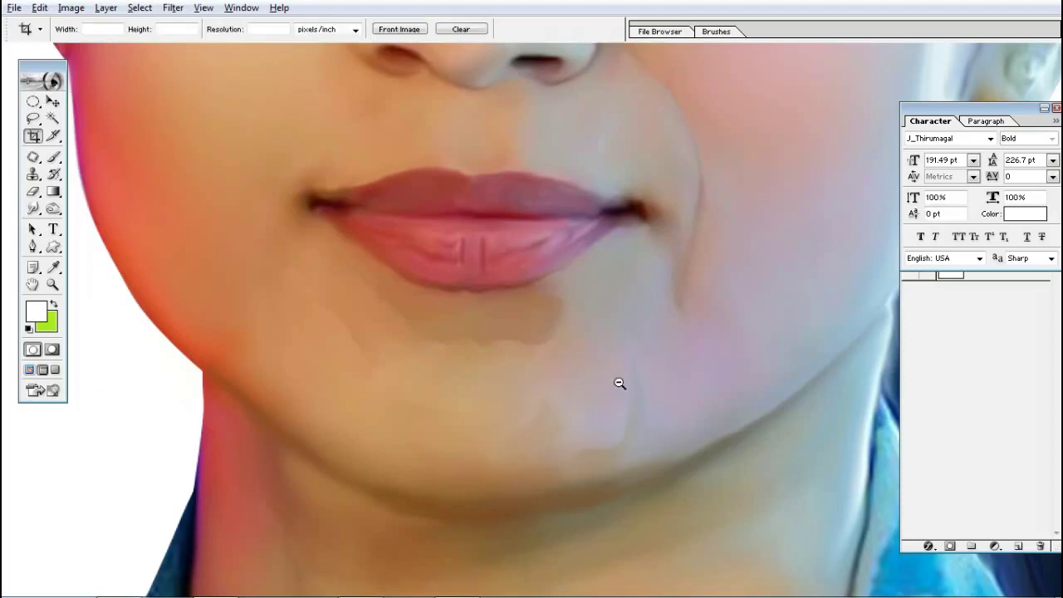
key(ctrl+minus)
key(ctrl+minus)
key(ctrl+minus)
Lasso, feather and smudge the jaw skin beside the left mouth corner, then deselect
ctrl+click(480, 326)
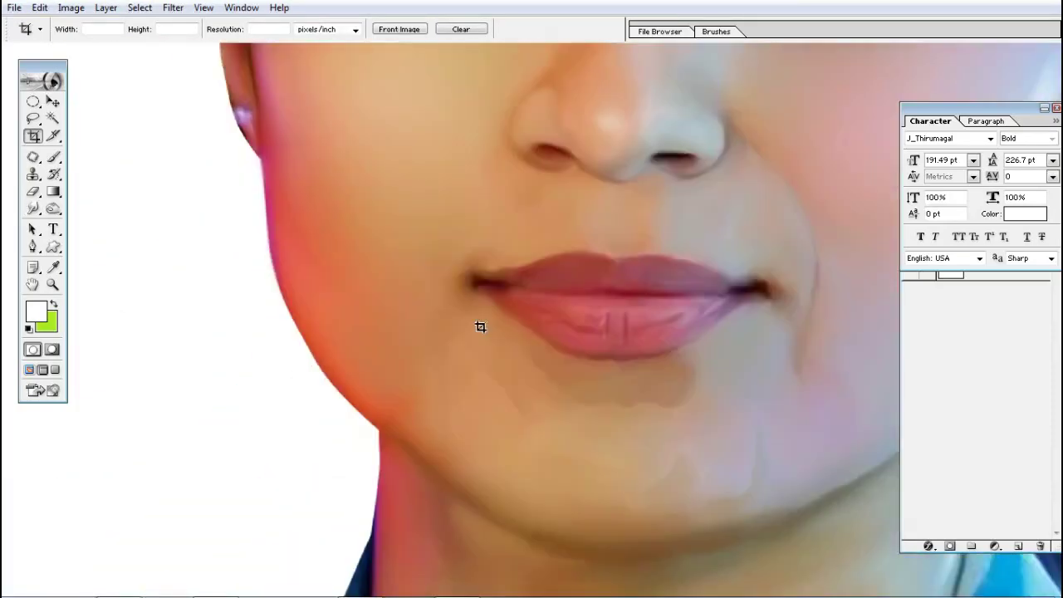
key(l)
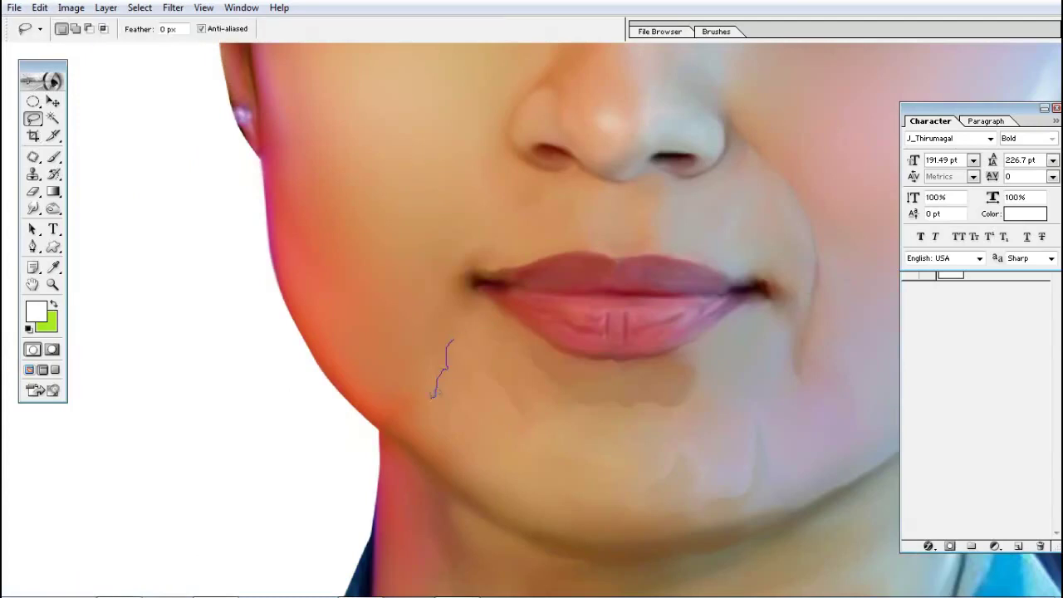
drag(513, 449, 510, 443)
key(ctrl+alt+d)
key(Return)
key(r)
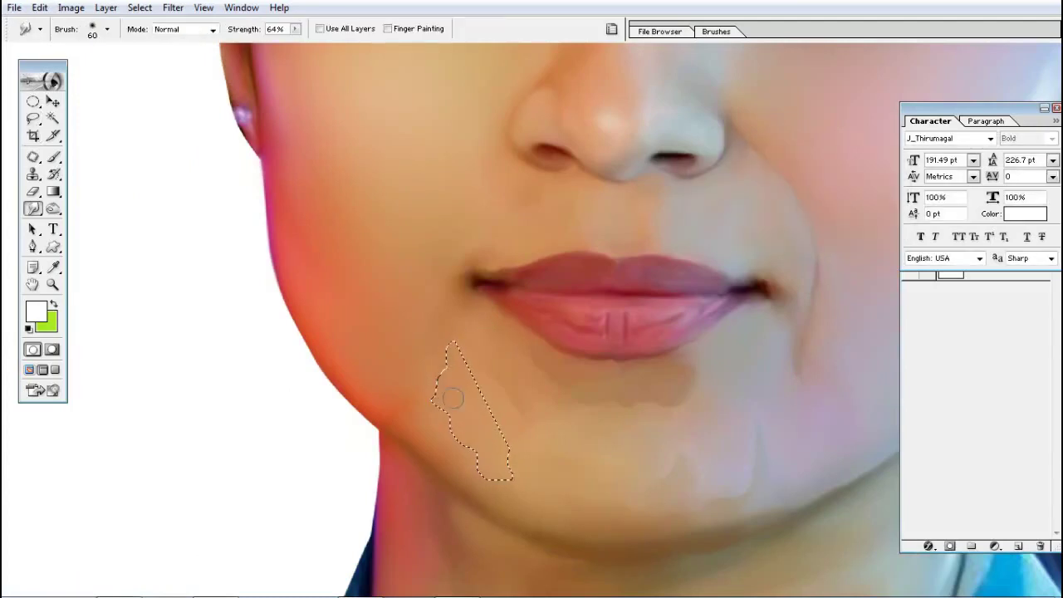
drag(353, 298, 573, 514)
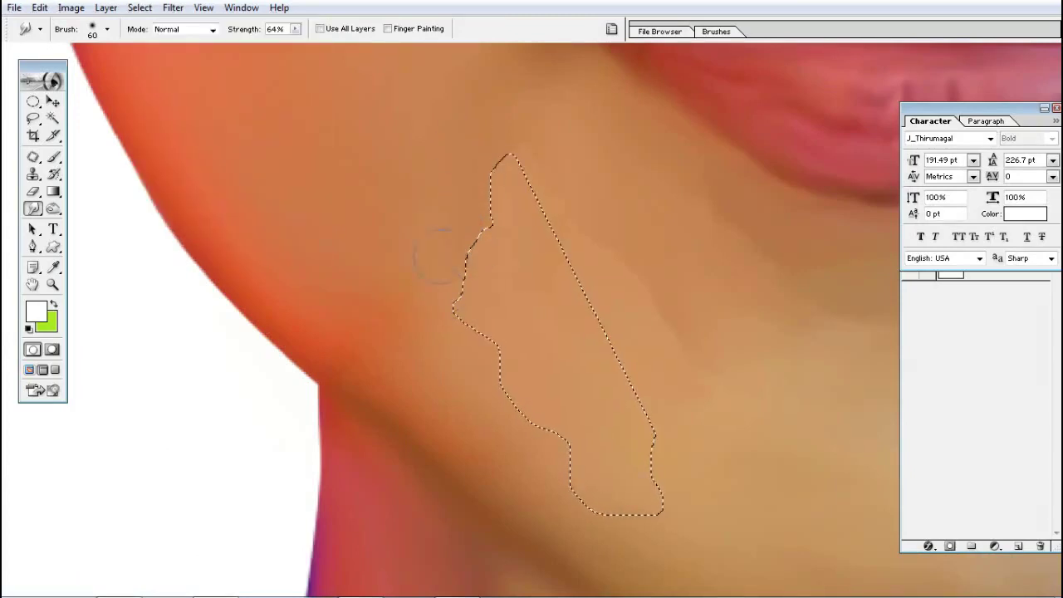
key(v)
key(ctrl+d)
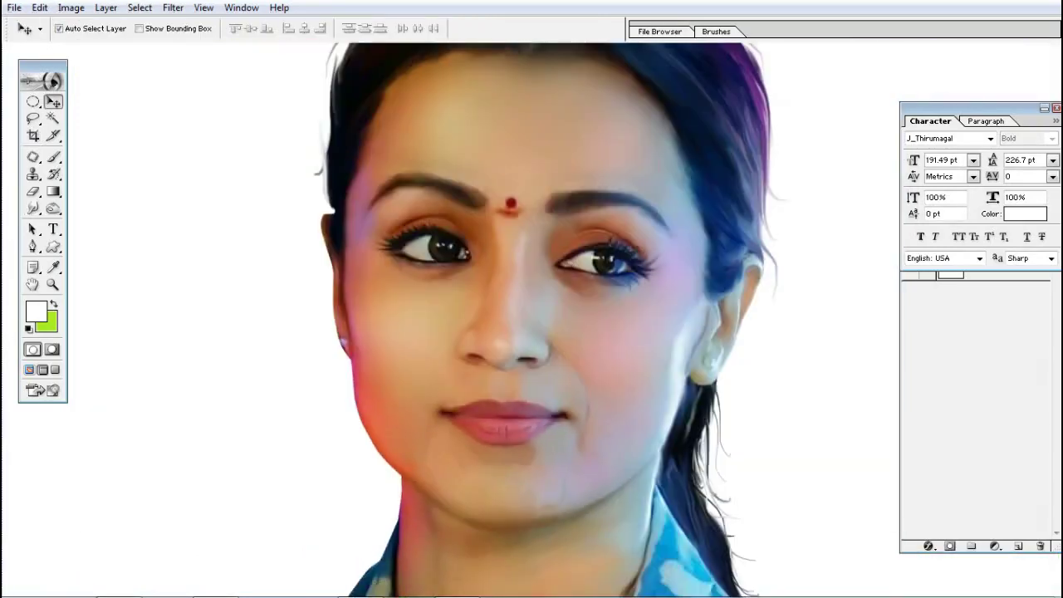
Zoom in on the left cheek, then lasso and feather the crease beside the nose
drag(276, 157, 696, 503)
click(427, 296)
click(578, 319)
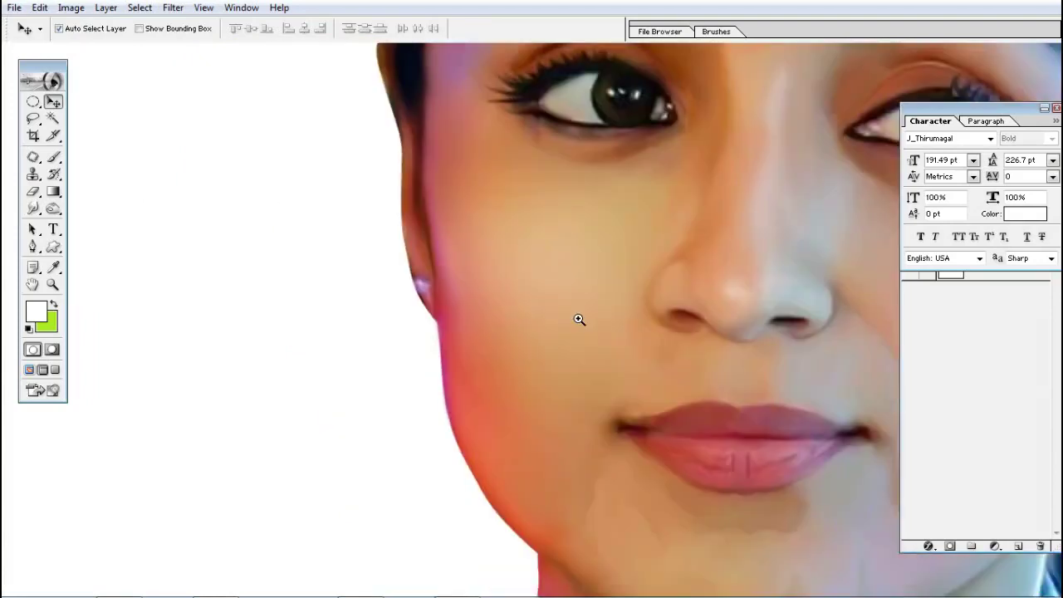
click(579, 318)
click(489, 330)
key(l)
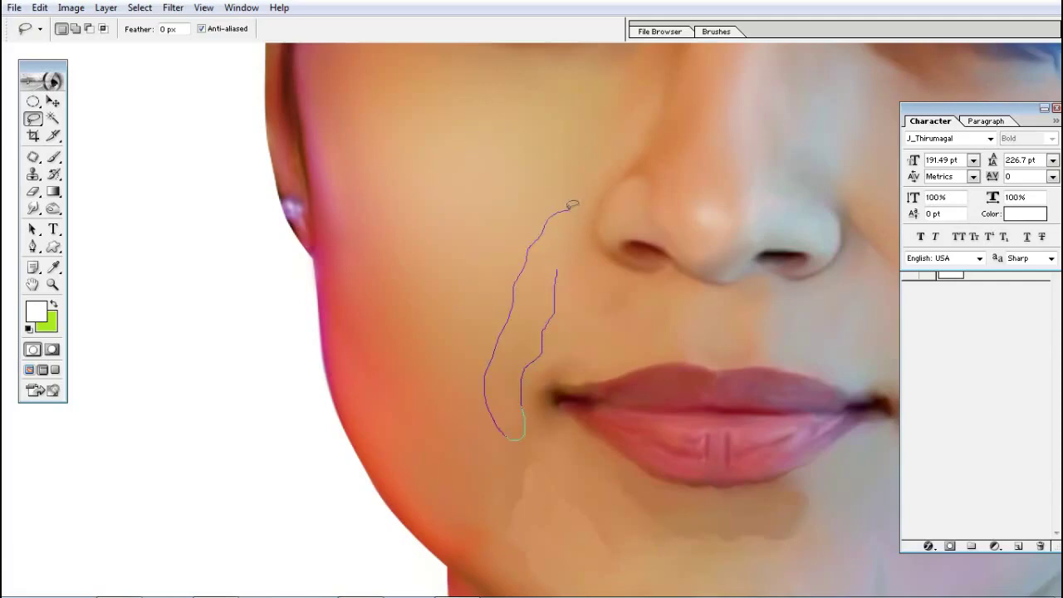
drag(576, 237, 573, 241)
key(ctrl+alt+d)
key(Return)
Smudge the cheek crease and reframe the view on the lips and left cheek
key(r)
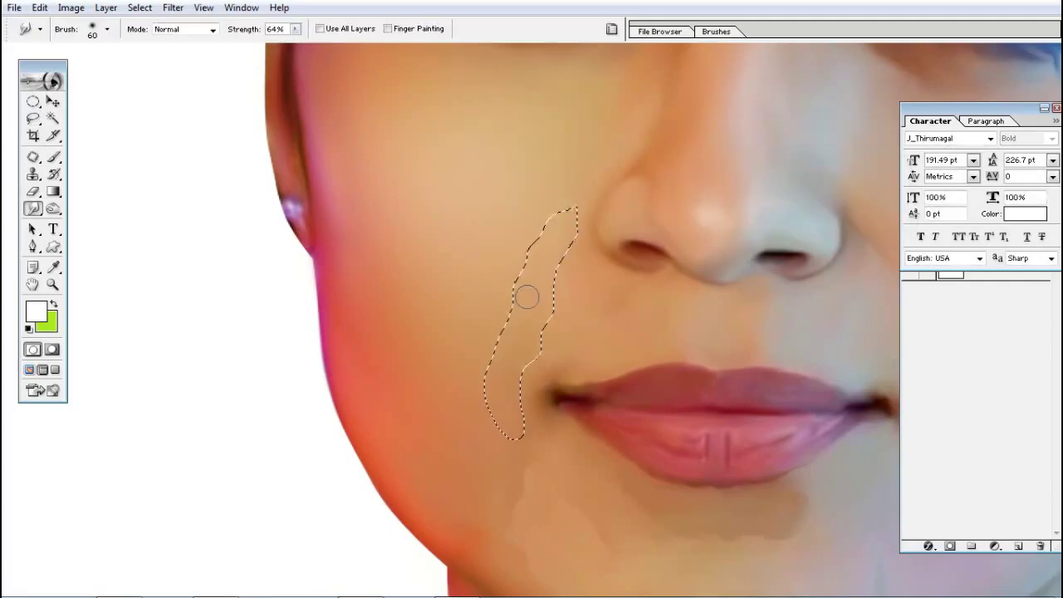
drag(415, 235, 626, 458)
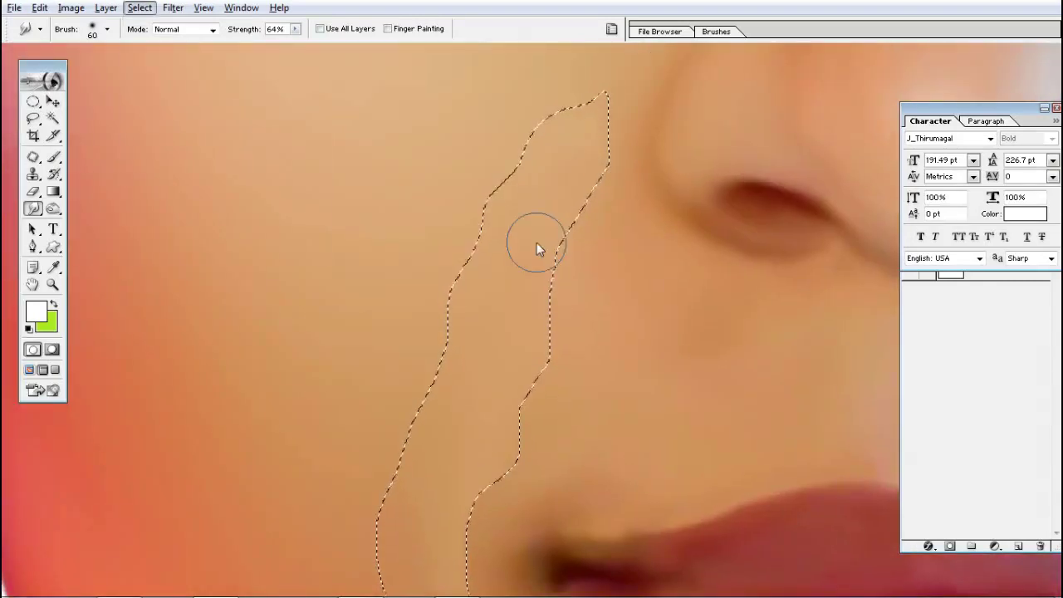
scroll(588, 171, down, 3)
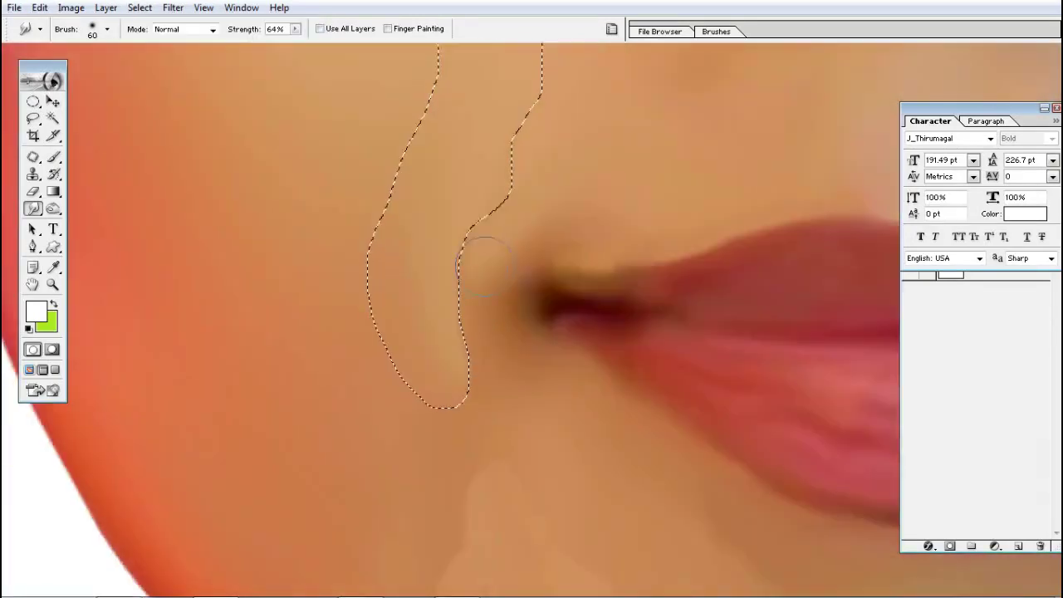
scroll(493, 208, down, 3)
scroll(498, 290, down, 3)
scroll(498, 290, down, 2)
key(v)
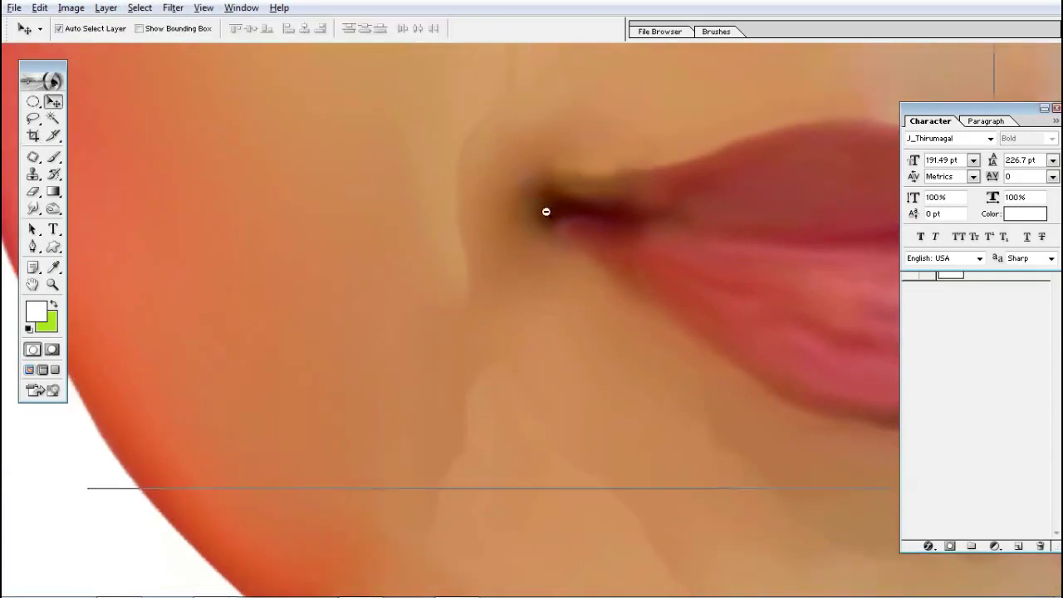
ctrl+alt+click(611, 310)
ctrl+alt+click(611, 310)
drag(335, 308, 553, 526)
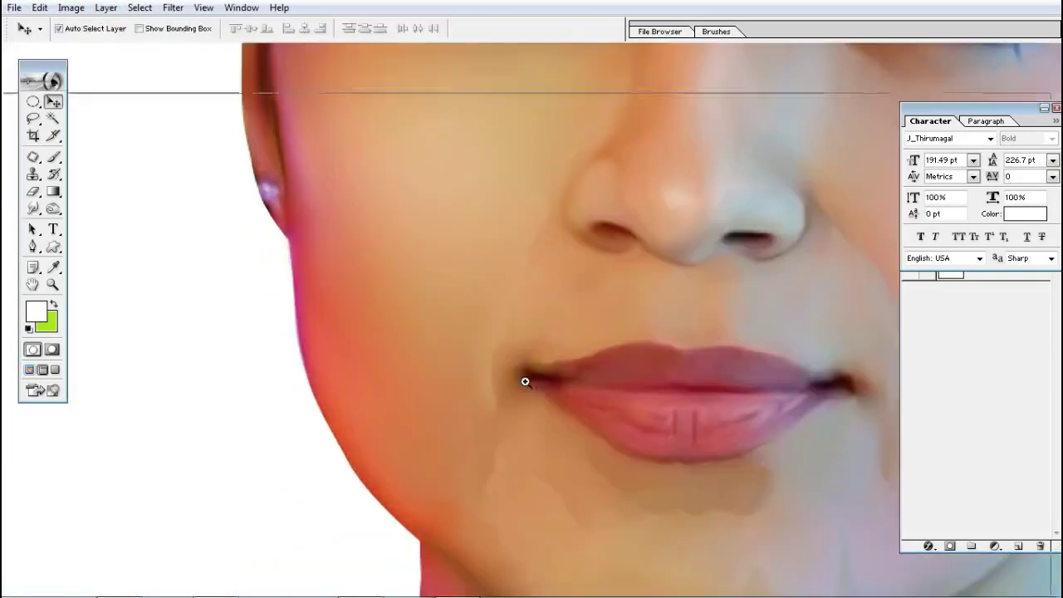
ctrl+click(525, 380)
key(r)
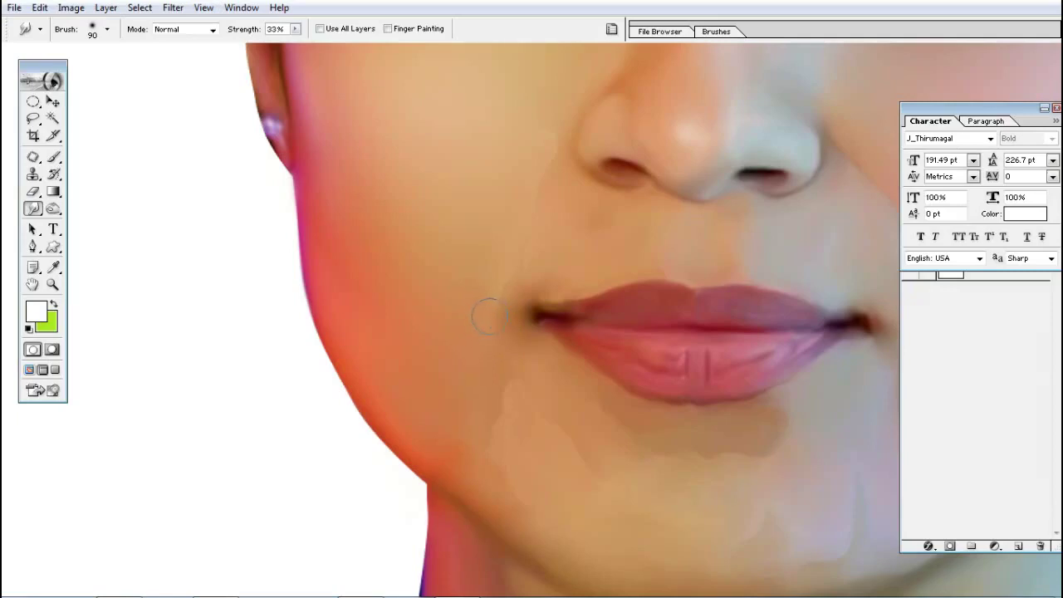
Lasso and feather a strip along the left jawline, then set the Smudge brush to 60 px
key(l)
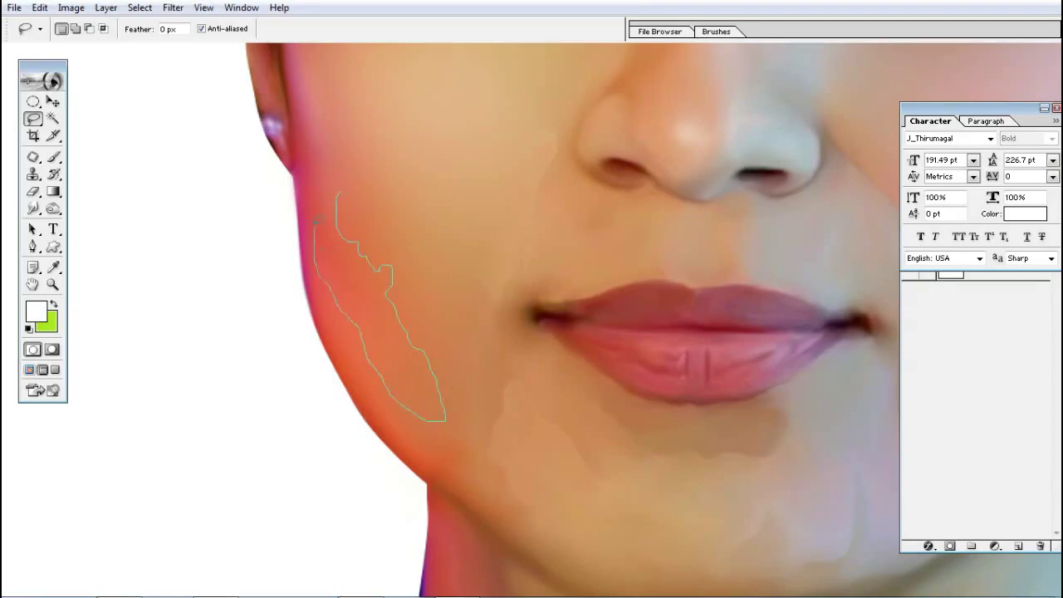
drag(318, 220, 319, 217)
key(ctrl+alt+d)
key(Return)
key(r)
key(ctrl+plus)
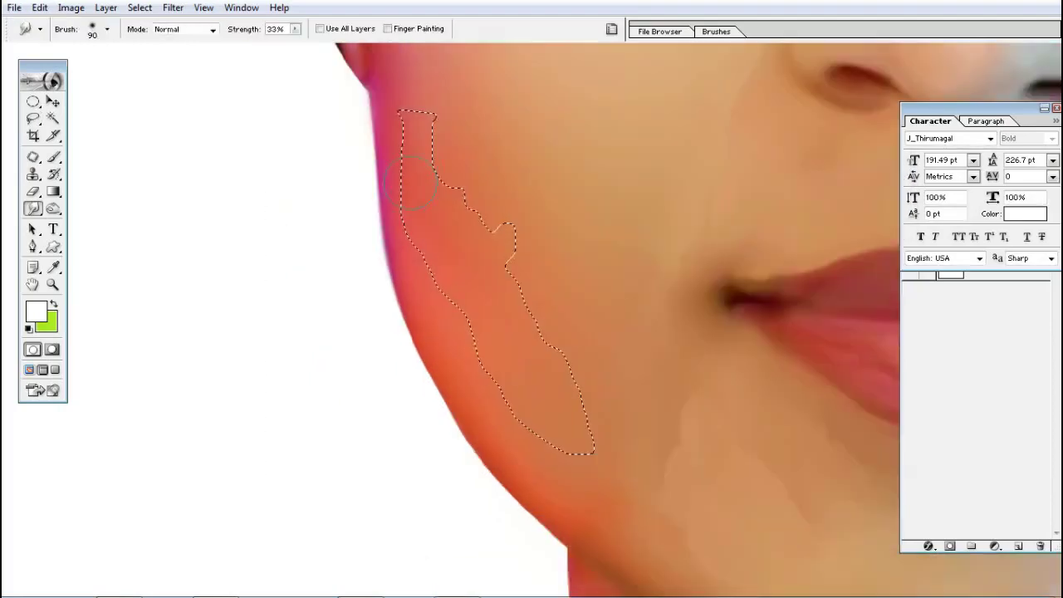
key(bracketleft)
key(bracketleft)
key(bracketleft)
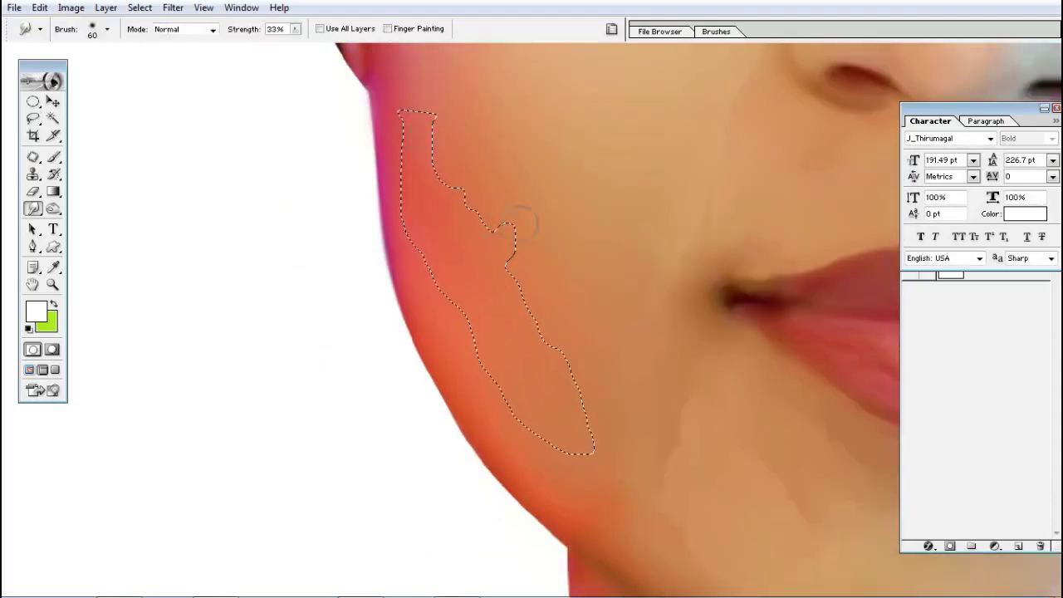
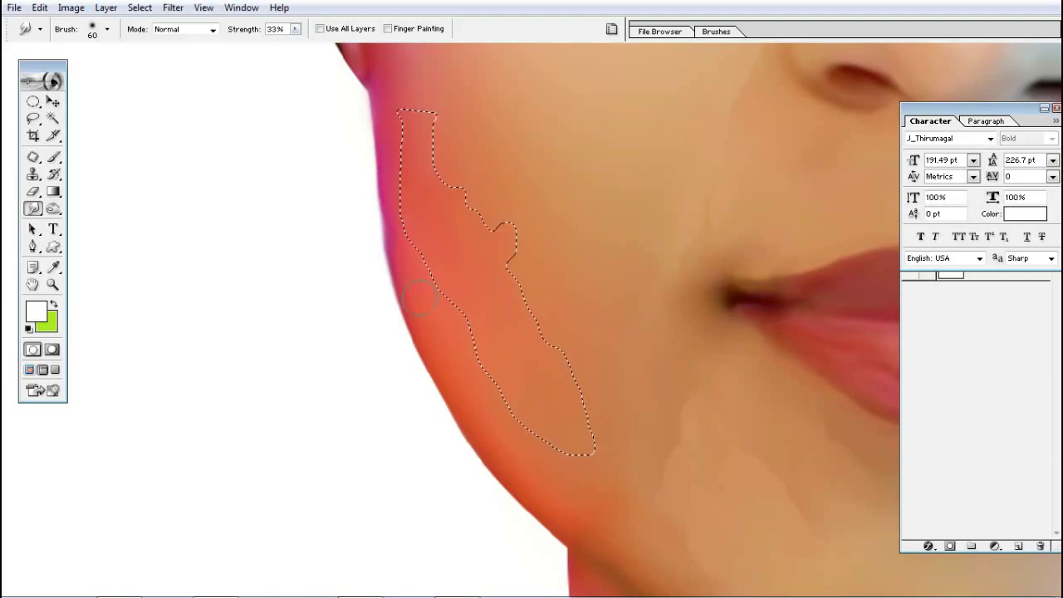
Deselect the jaw area, then lasso and feather a cheek patch beside the right ear
key(ctrl+d)
ctrl+alt+click(551, 316)
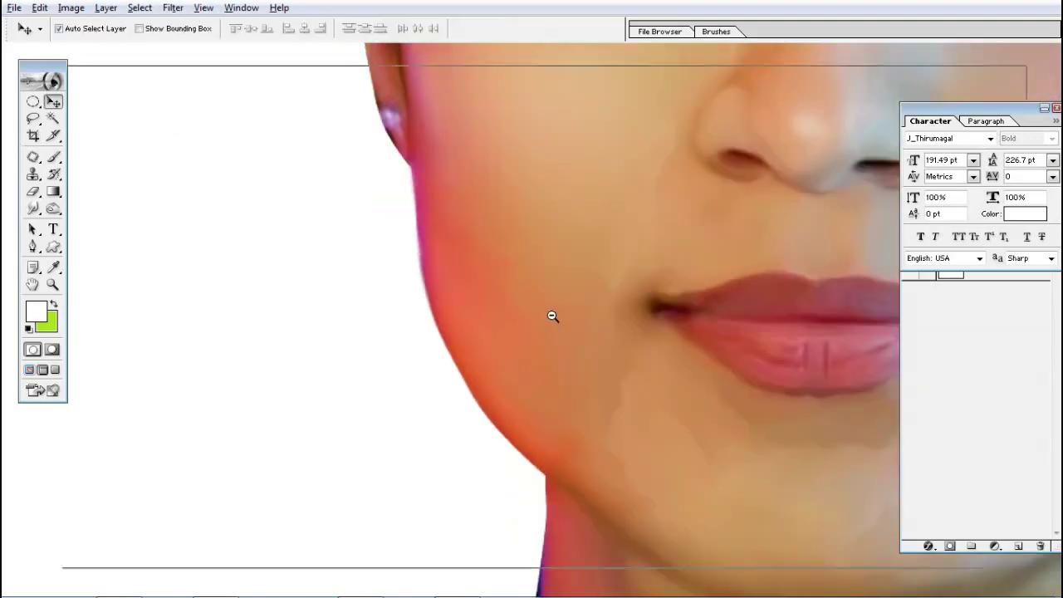
ctrl+alt+click(550, 316)
ctrl+alt+click(559, 326)
key(l)
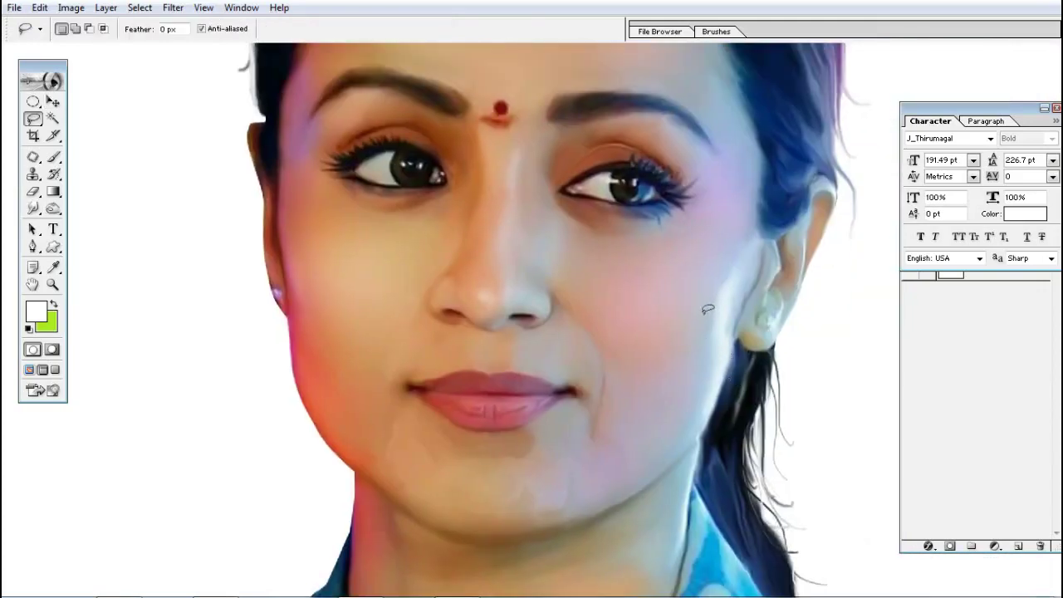
drag(713, 349, 711, 312)
key(ctrl+plus)
key(ctrl+plus)
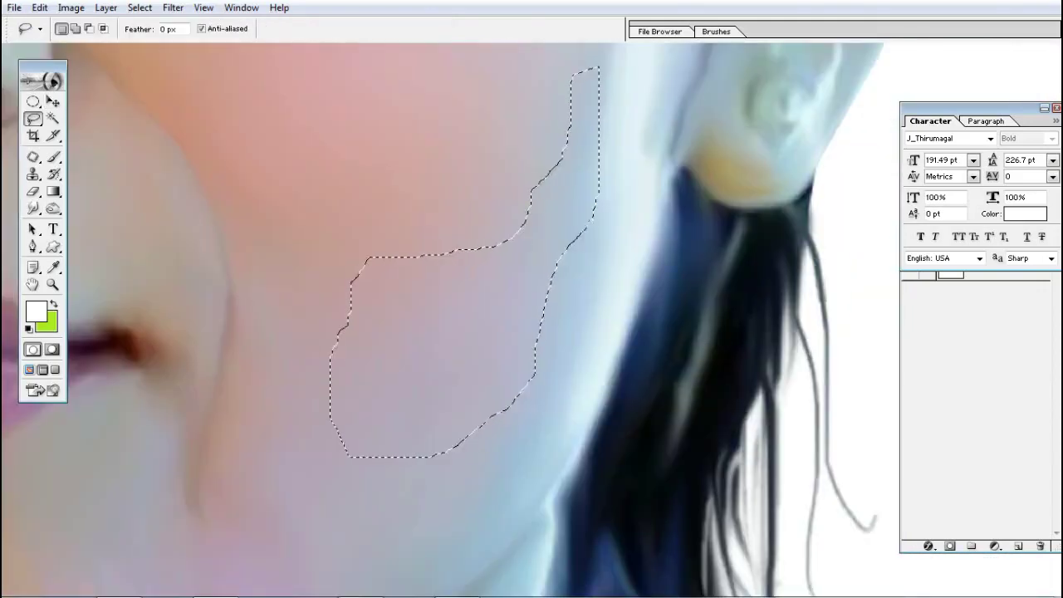
key(ctrl+alt+d)
key(Return)
Smudge the cheek patch smooth at 64% strength, then deselect and zoom out to the face
key(r)
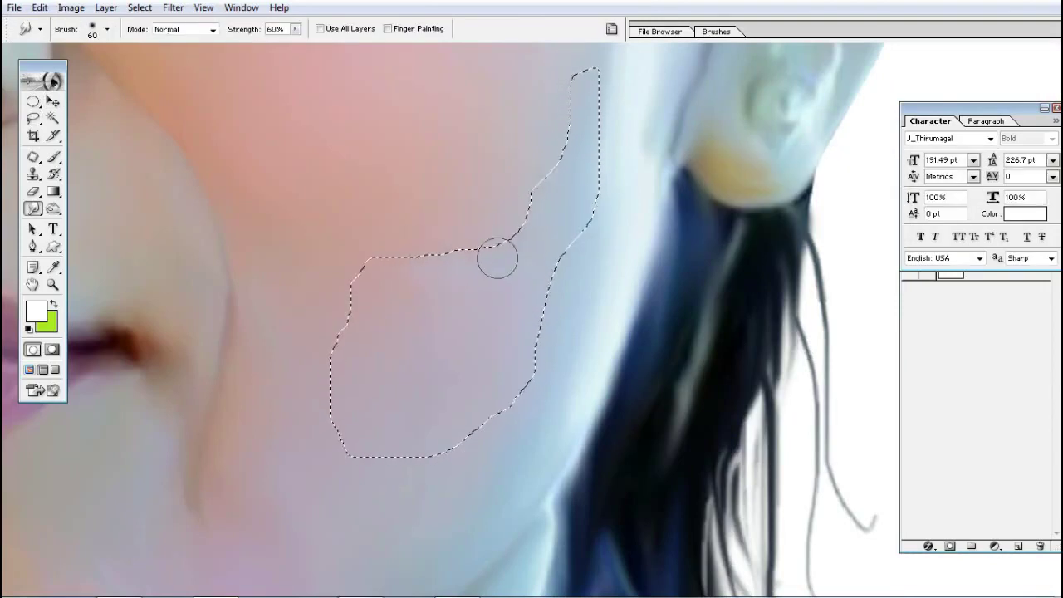
key(6)
key(4)
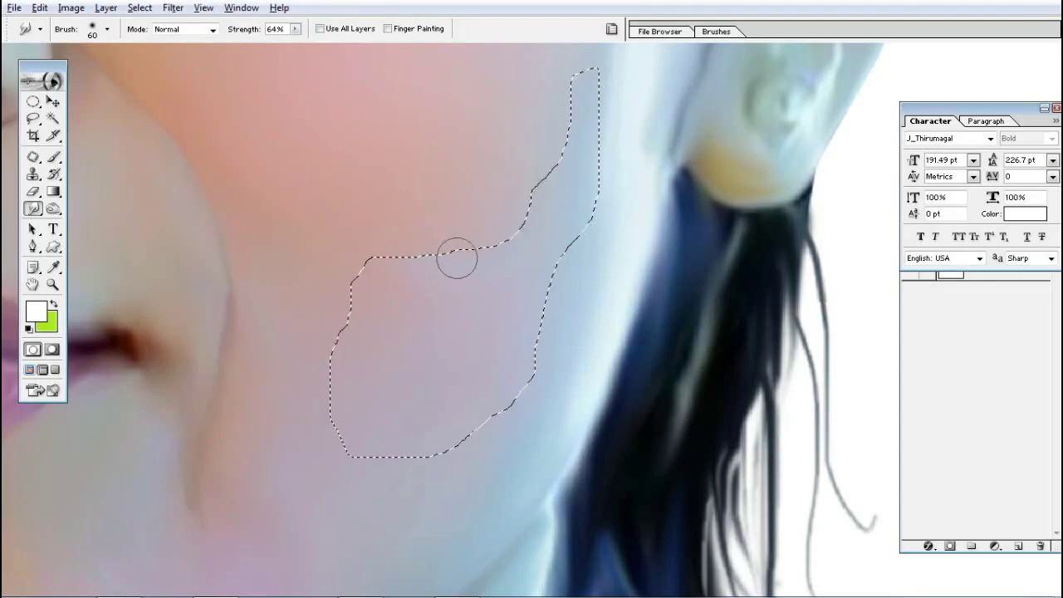
key(ctrl+minus)
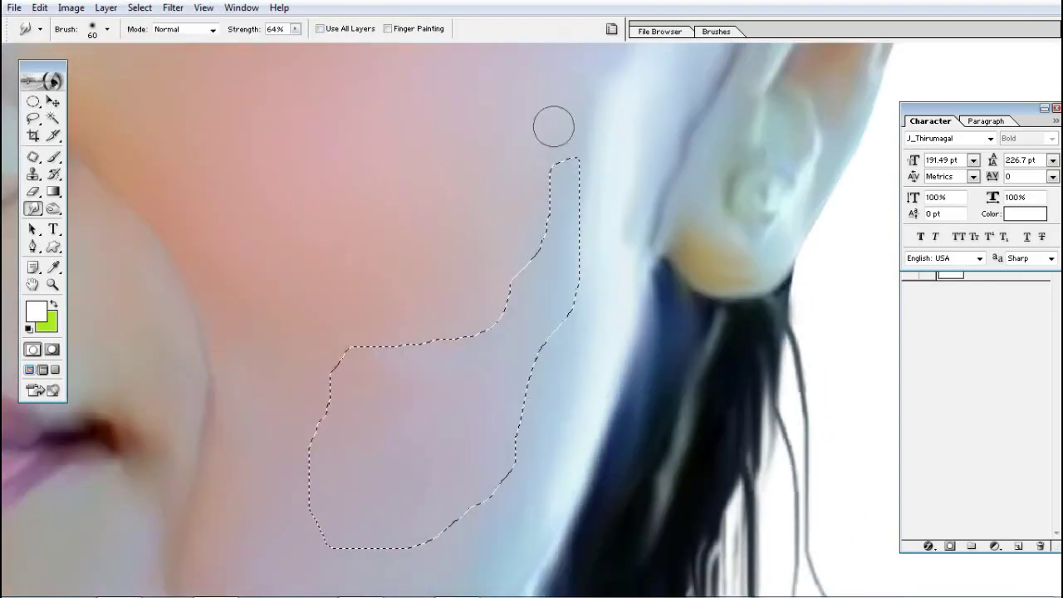
key(ctrl+d)
key(v)
ctrl+alt+click(566, 290)
ctrl+alt+click(566, 290)
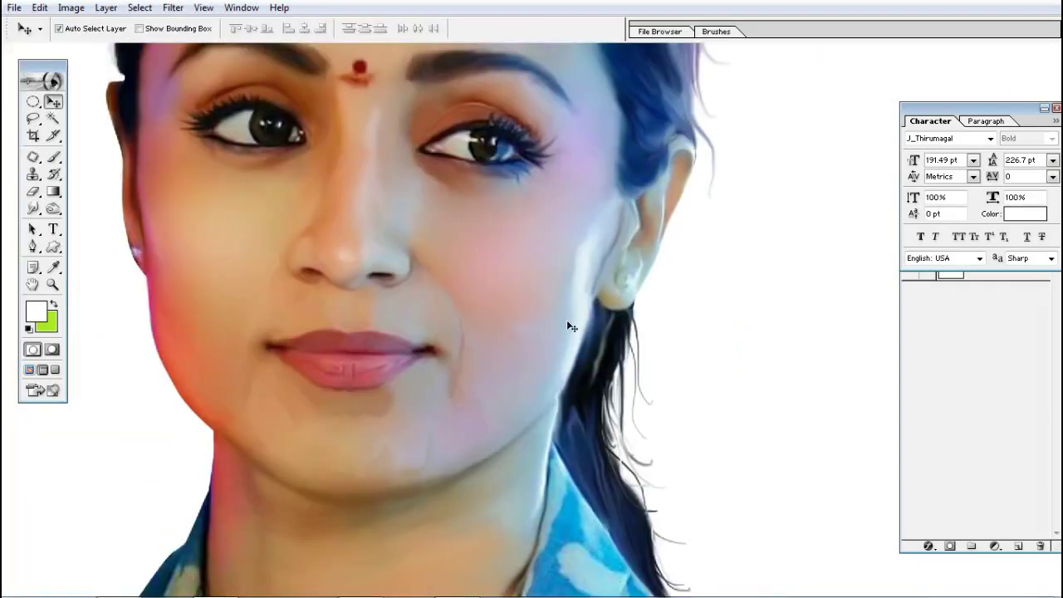
Lasso the temple beside the right-hand eye and feather the selection
key(r)
drag(575, 155, 598, 270)
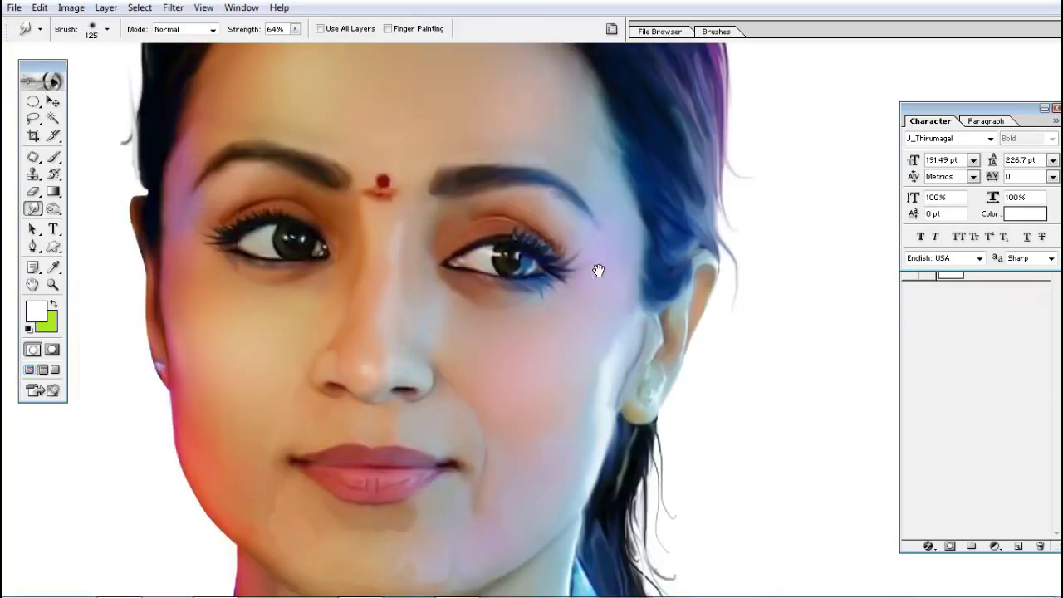
key(l)
ctrl+click(581, 275)
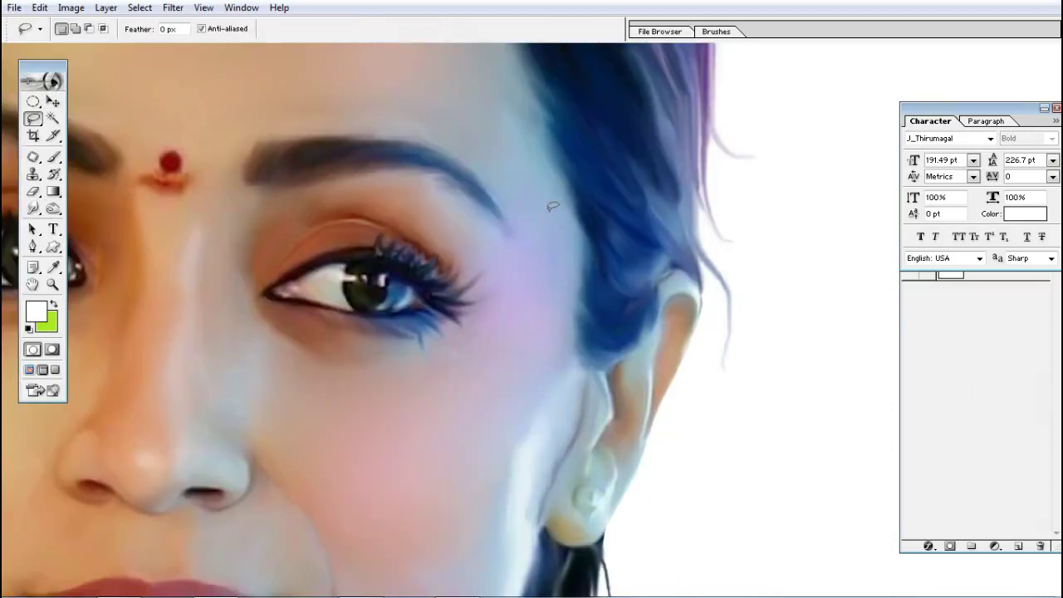
drag(571, 268, 554, 199)
key(ctrl+alt+d)
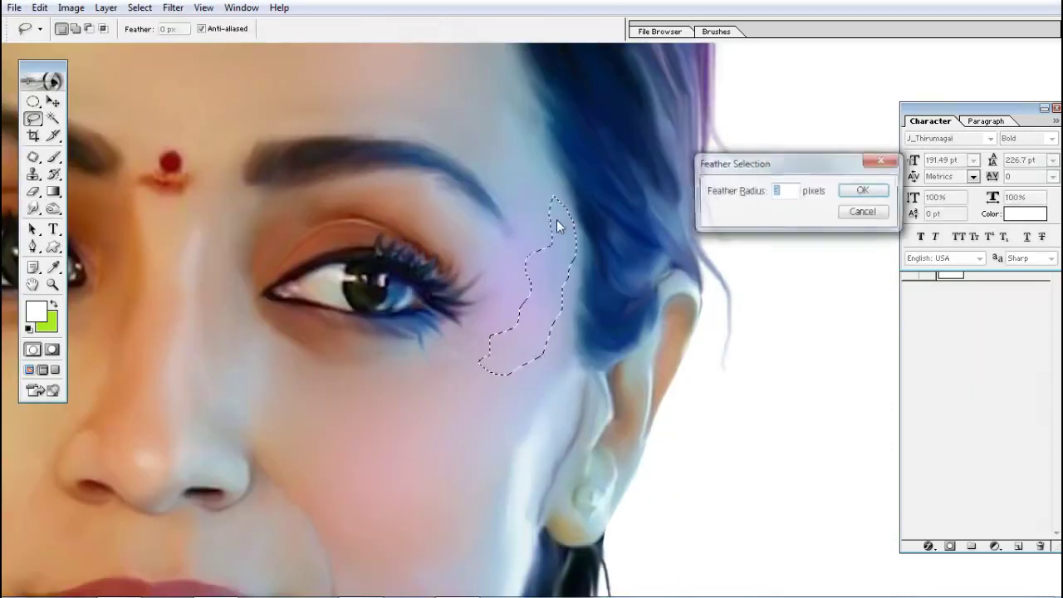
key(Return)
Smudge the temple patch smooth with a 90 then 70 px brush, then deselect
key(r)
key(bracketleft)
key(bracketleft)
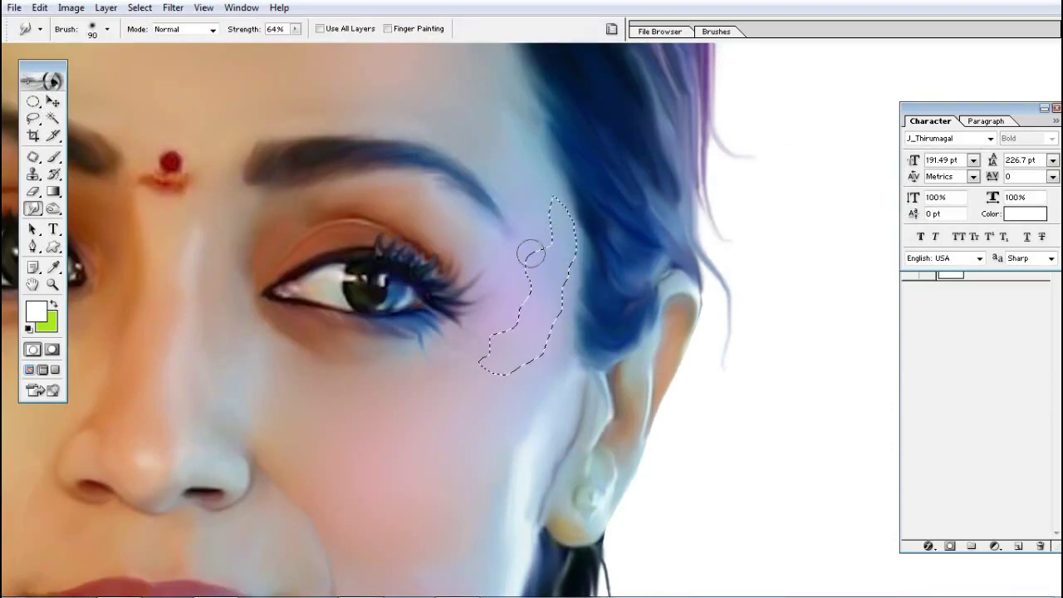
mouse_move(522, 349)
mouse_down()
mouse_move(537, 240)
mouse_move(535, 294)
mouse_up()
key(bracketleft)
key(bracketleft)
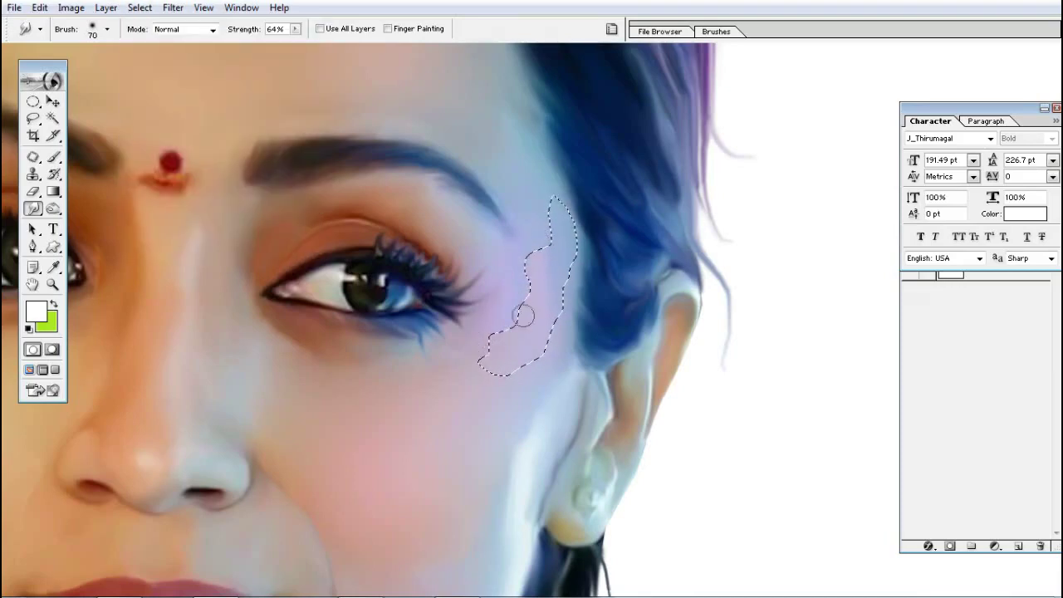
key(ctrl+d)
key(c)
drag(498, 341, 614, 279)
Lasso the skin beneath the right-hand eye and feather the selection
key(l)
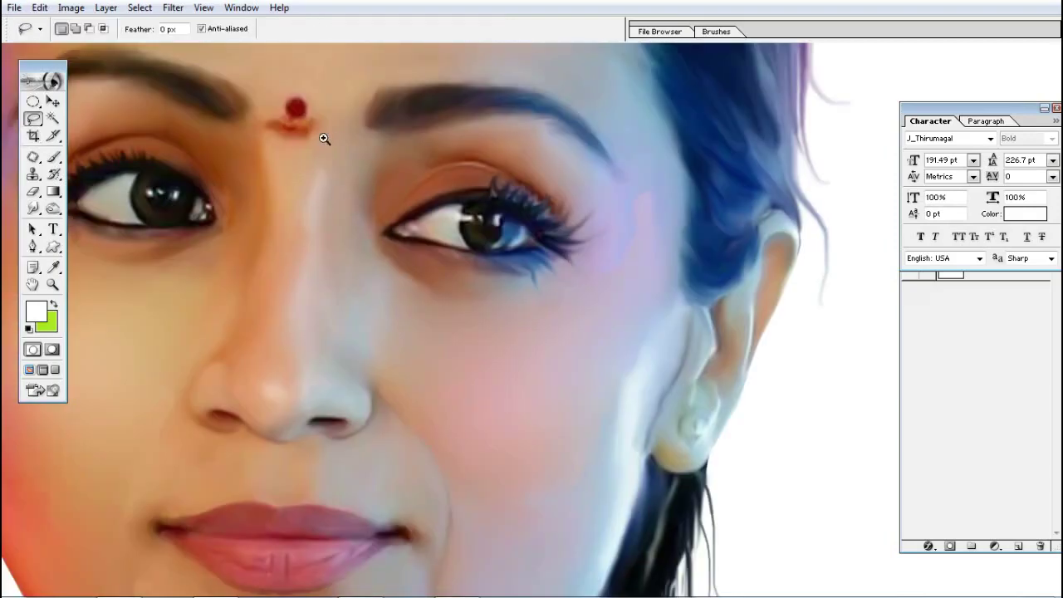
key(ctrl+plus)
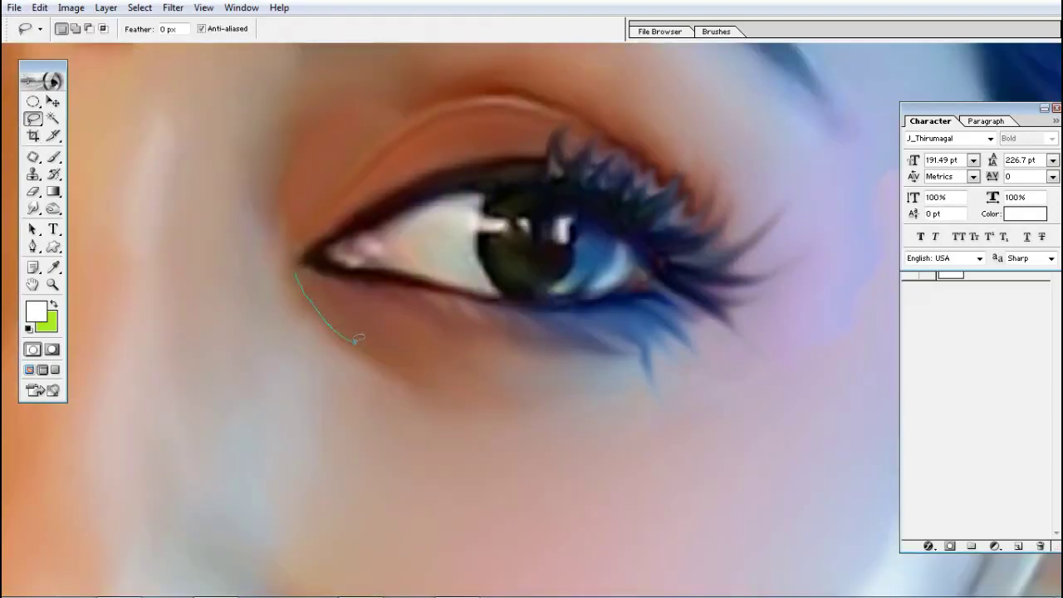
drag(355, 339, 297, 262)
drag(649, 387, 285, 267)
key(ctrl+alt+d)
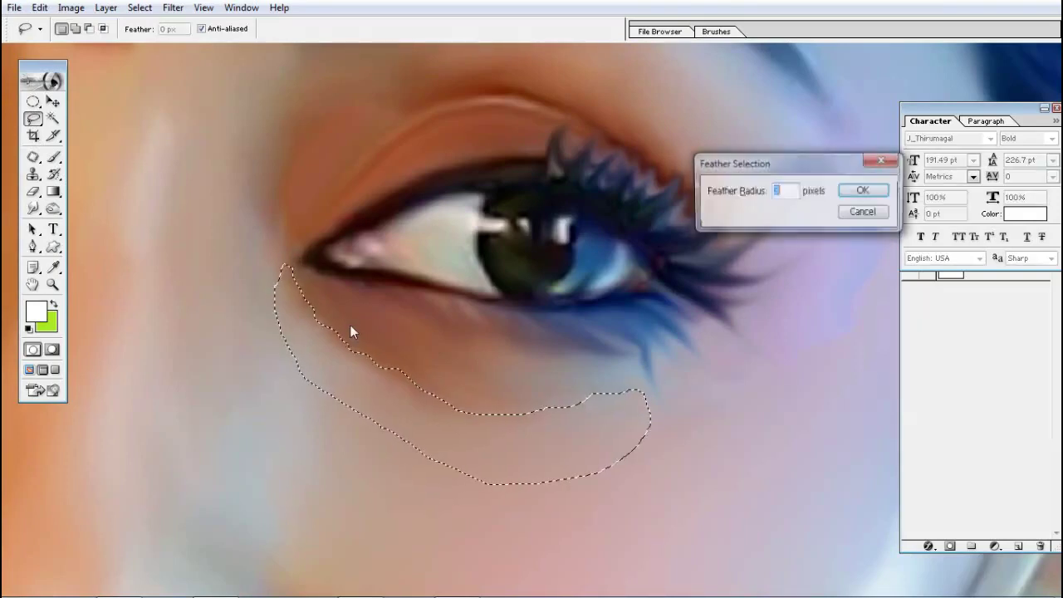
key(Return)
Smudge the under-eye patch with a 50 px brush at 44% strength, then deselect
key(r)
key(bracketleft)
key(bracketleft)
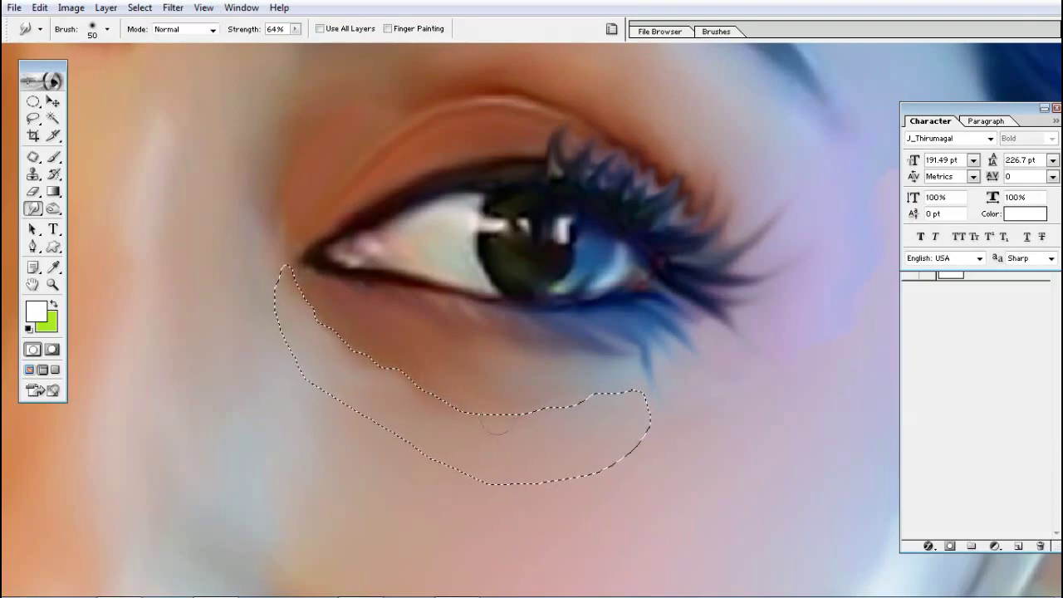
key(4)
key(4)
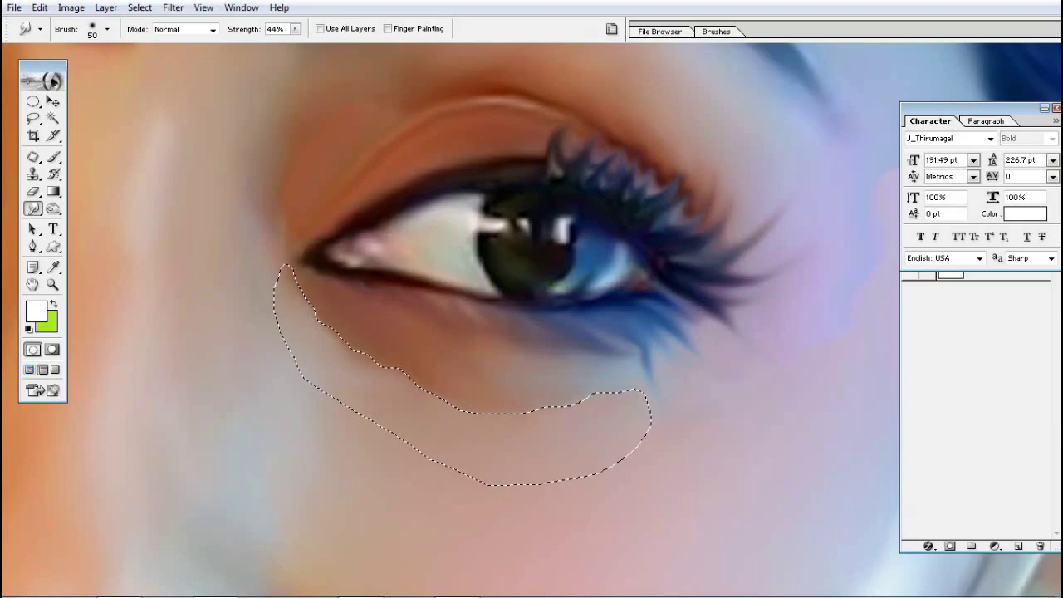
key(ctrl+d)
Frame both eyes and lasso the eyelid patch near the right eye's inner corner
key(v)
key(ctrl+minus)
key(ctrl+minus)
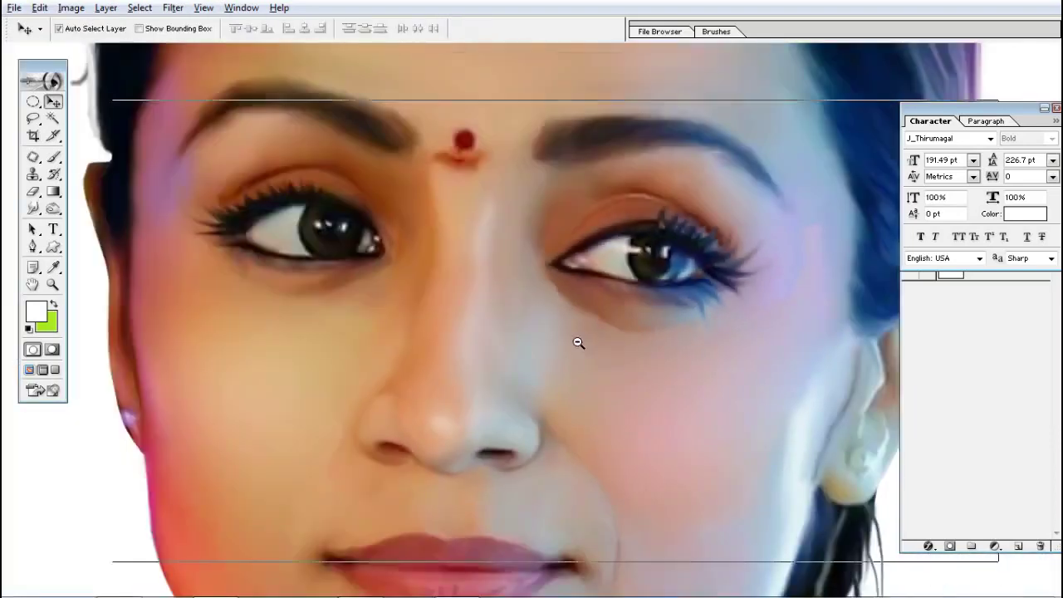
drag(634, 454, 637, 454)
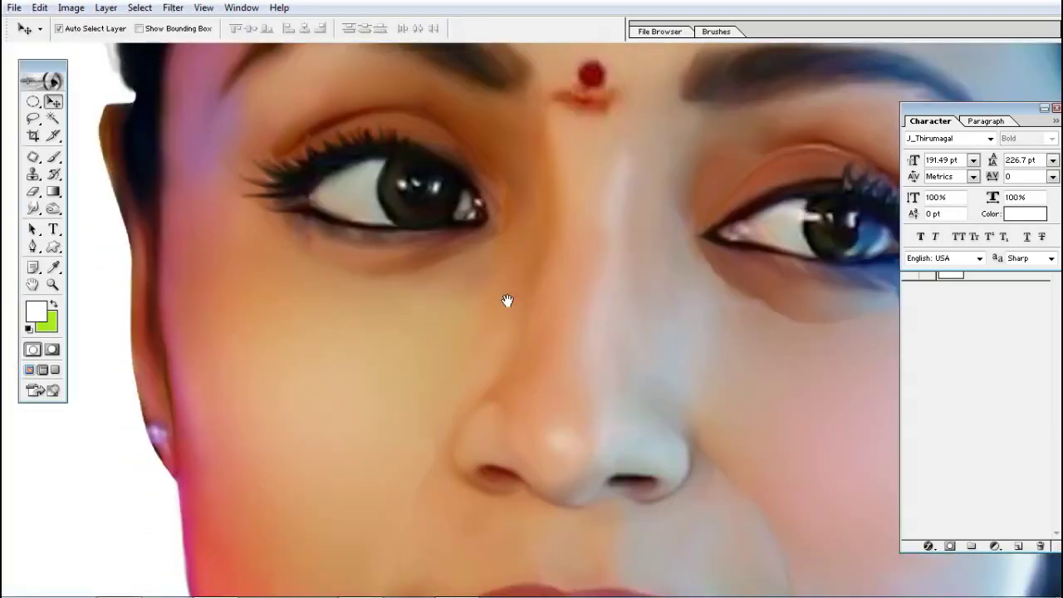
drag(508, 300, 351, 319)
key(l)
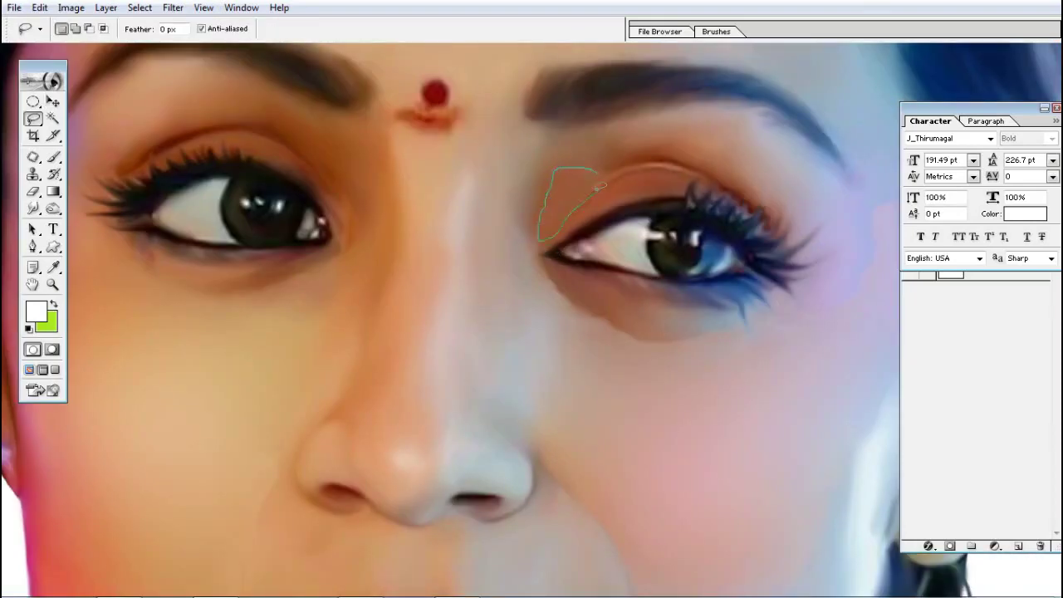
drag(601, 186, 601, 186)
Smudge the inner-corner patch smooth with a 30 px brush, then zoom out
key(r)
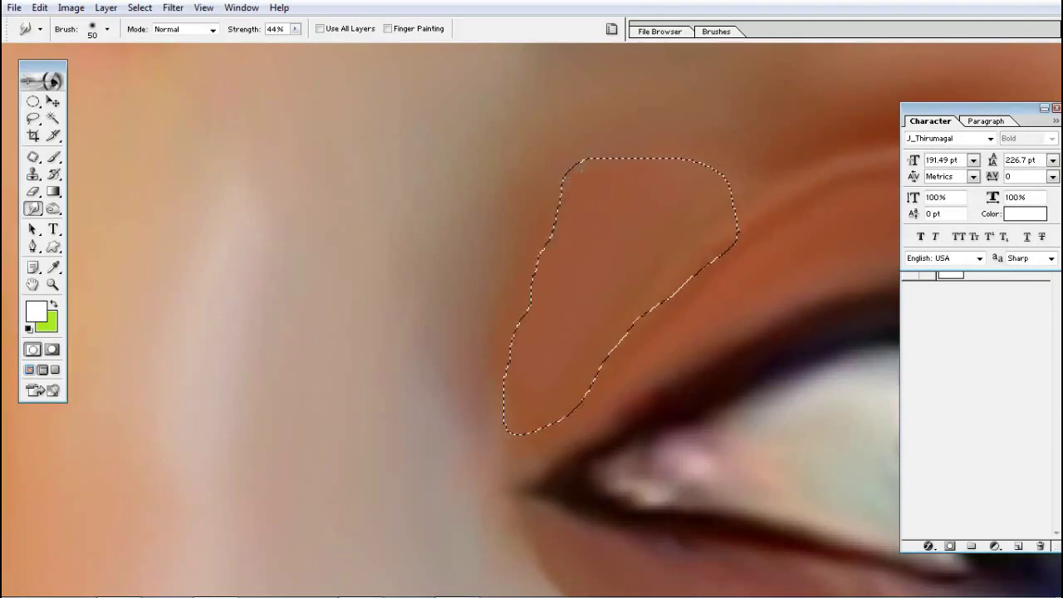
key(bracketleft)
key(bracketleft)
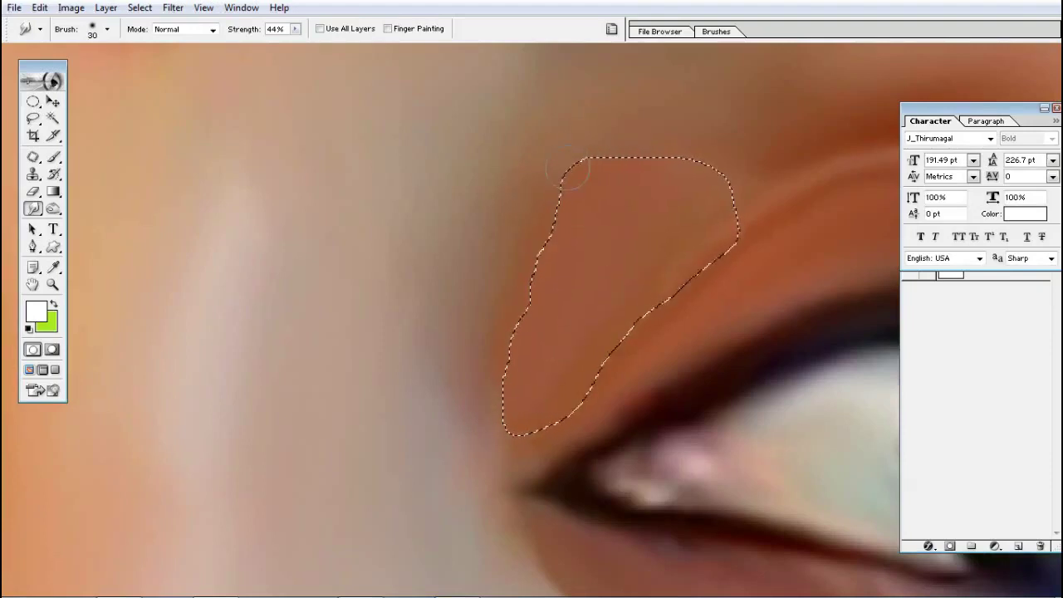
drag(513, 330, 532, 415)
drag(532, 249, 531, 316)
ctrl+alt+click(553, 294)
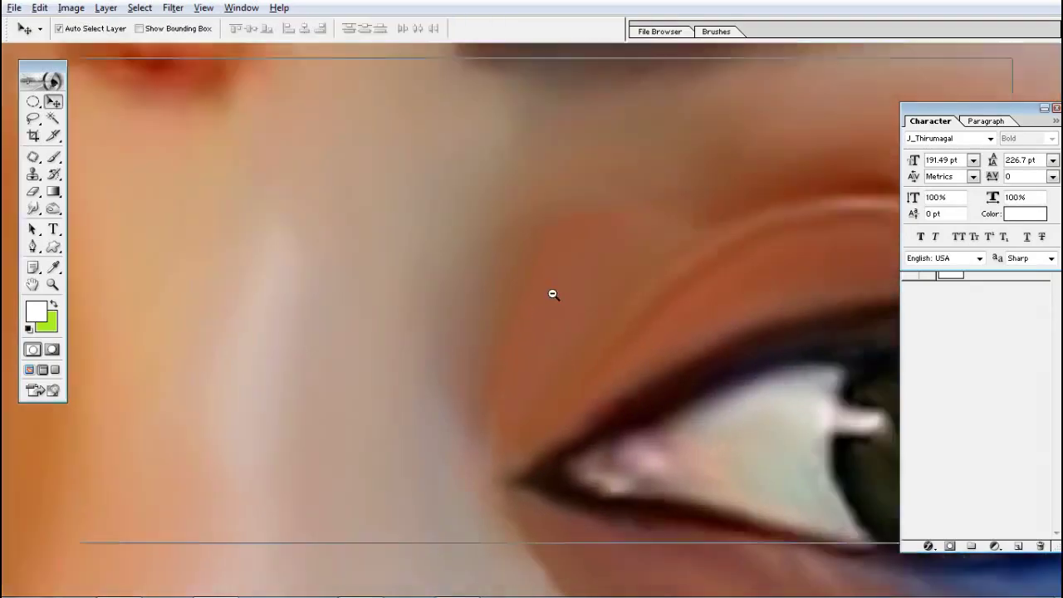
ctrl+alt+click(507, 314)
Lasso the shadows under the eyes into one selection and feather it
ctrl+alt+click(508, 314)
drag(494, 434, 615, 324)
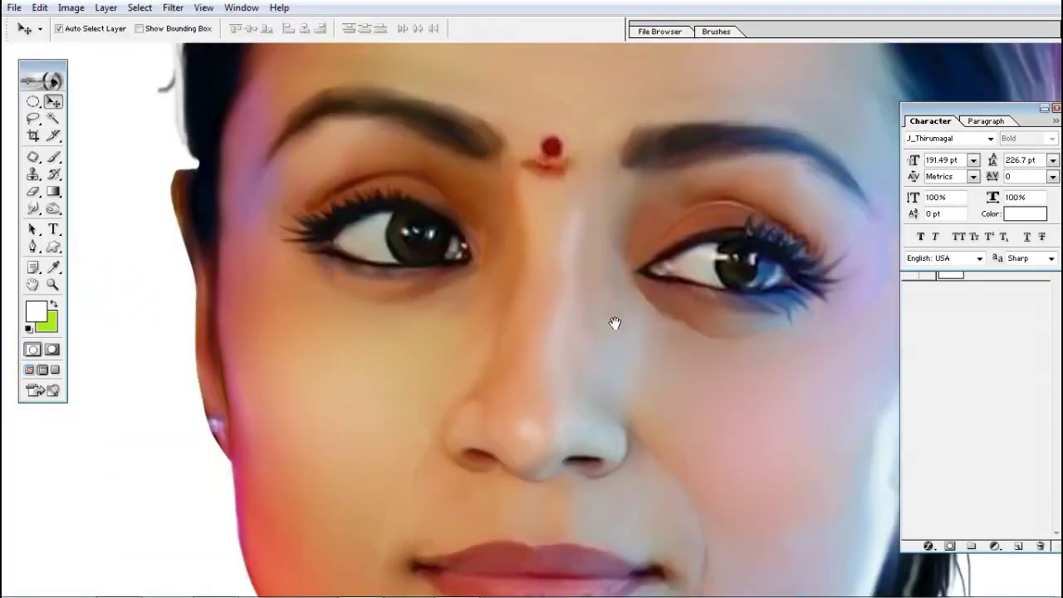
ctrl+click(643, 531)
key(l)
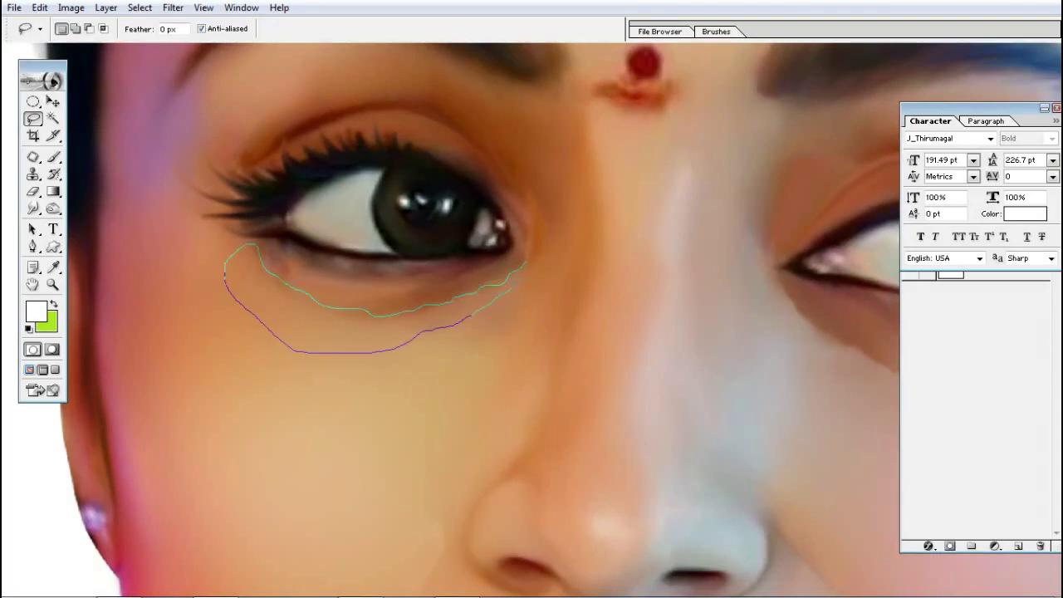
drag(225, 274, 237, 253)
drag(536, 270, 506, 309)
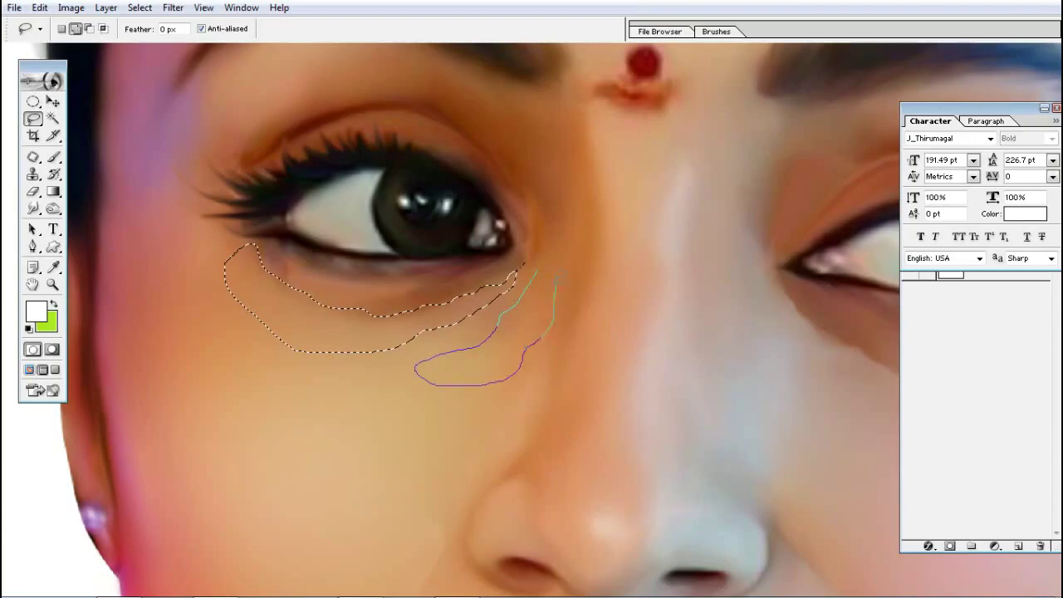
drag(557, 278, 556, 280)
key(ctrl+alt+d)
key(Return)
Smudge the under-eye selection smooth, panning along its length
key(r)
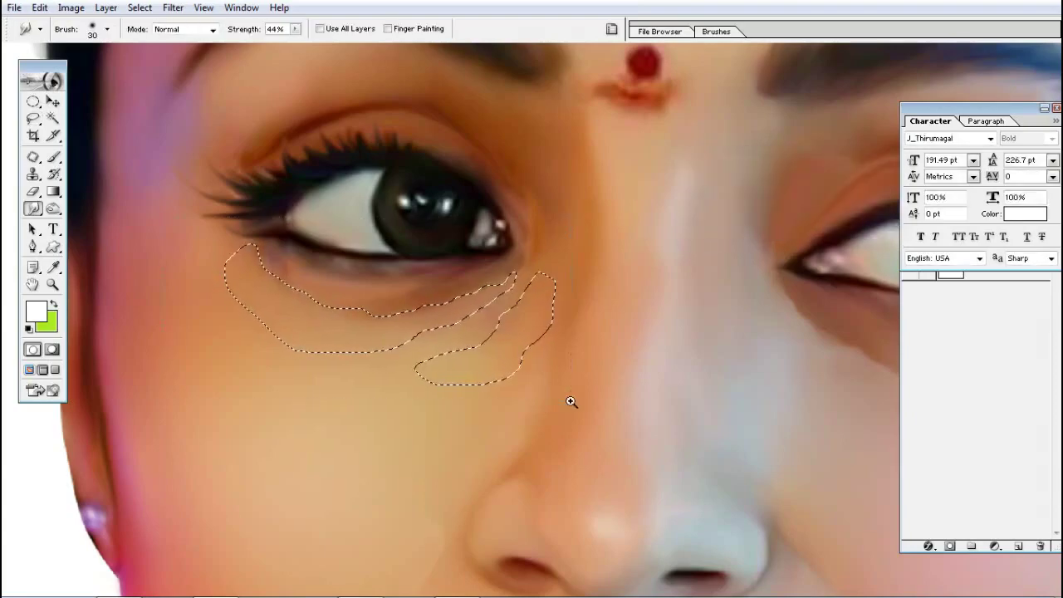
ctrl+click(374, 307)
drag(374, 308, 225, 336)
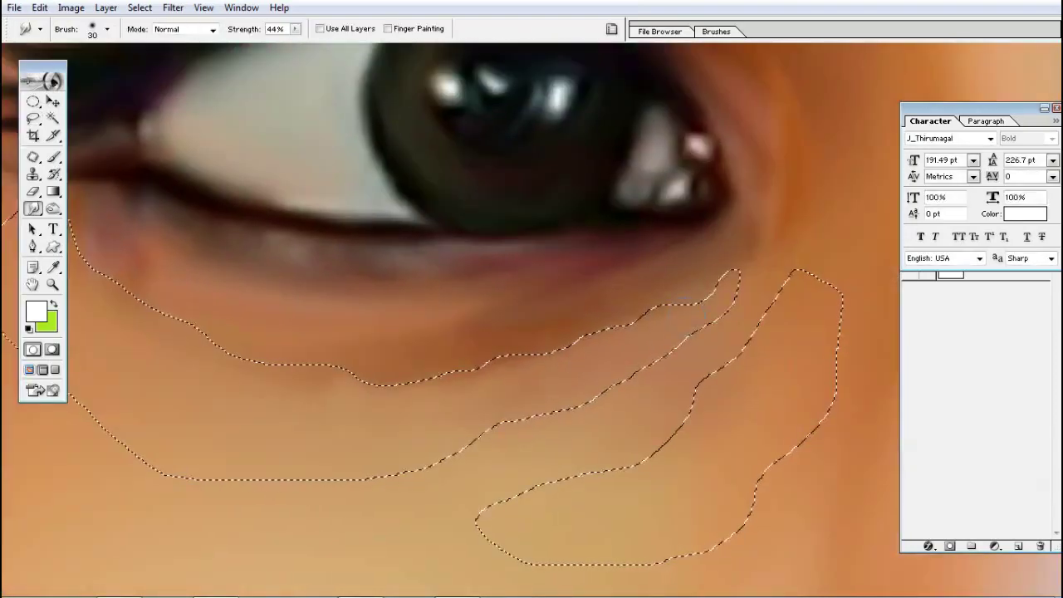
drag(581, 332, 731, 288)
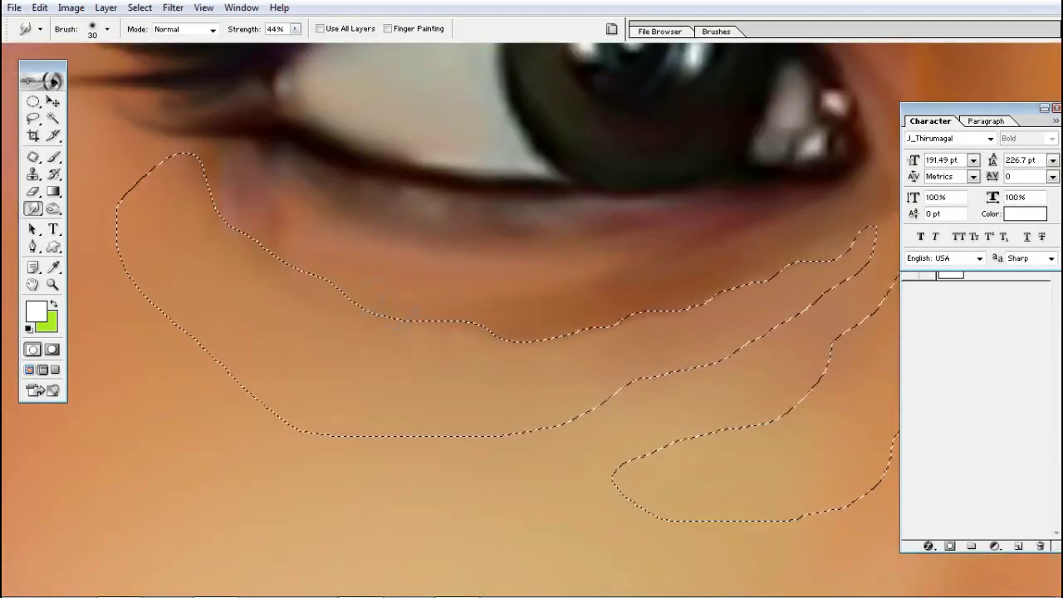
drag(592, 350, 408, 271)
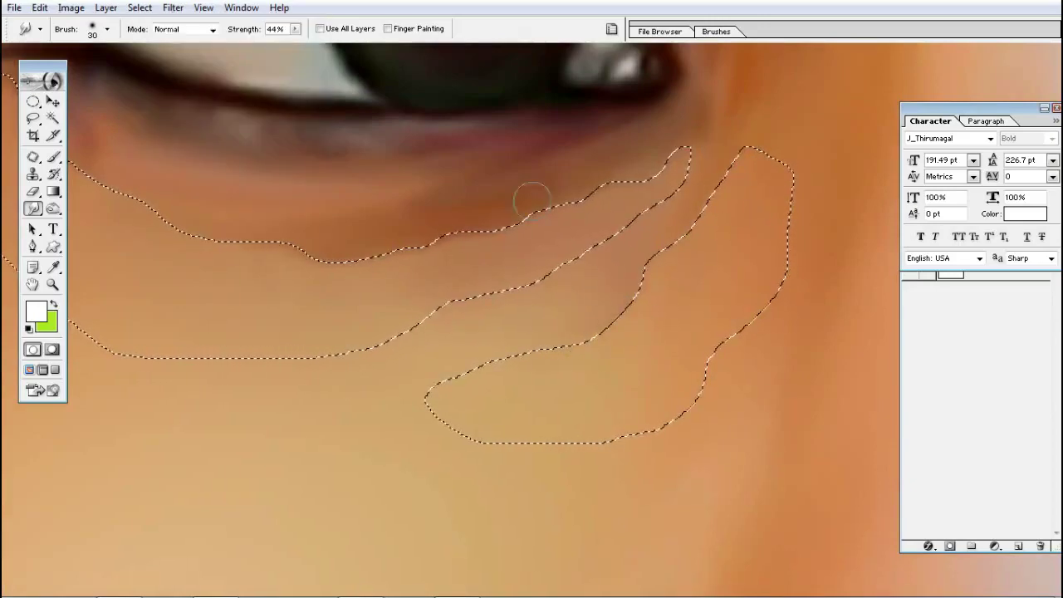
drag(532, 200, 574, 208)
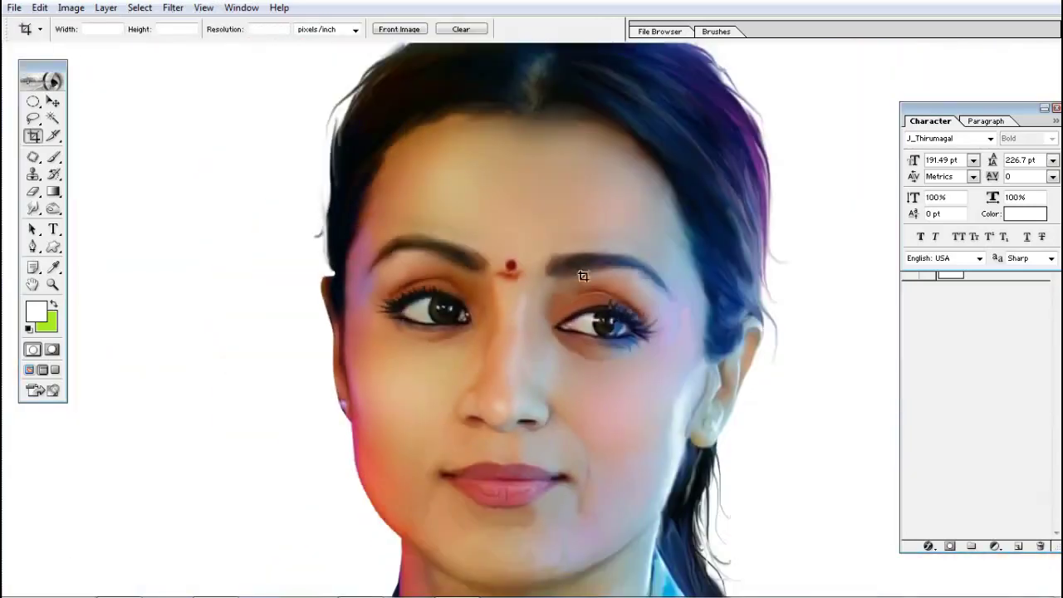
Zoom out to the whole face, then zoom in close on the nose and lips
key(v)
drag(664, 333, 656, 286)
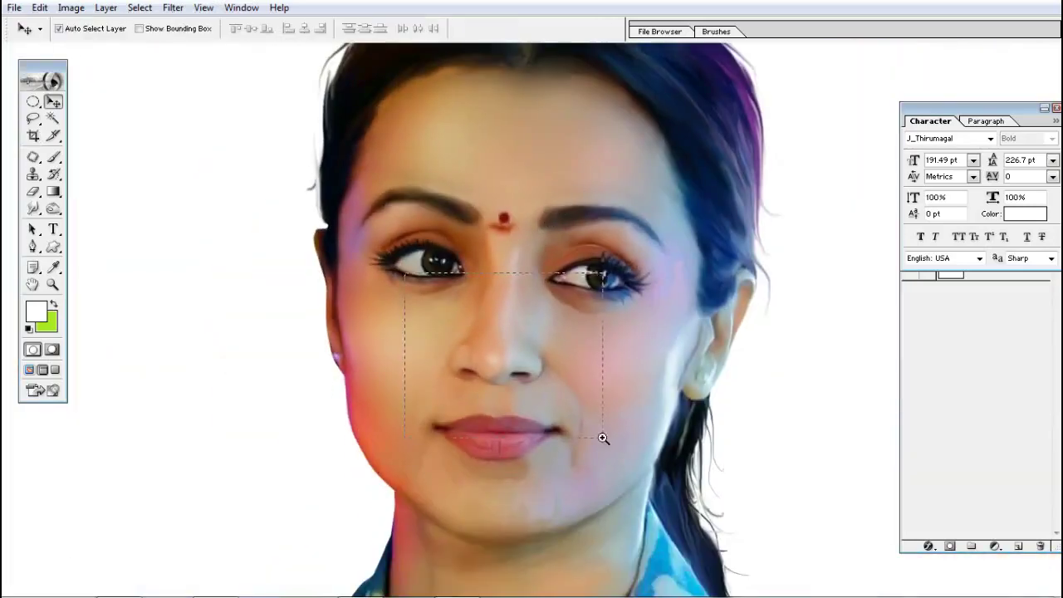
drag(603, 437, 603, 438)
click(577, 394)
key(l)
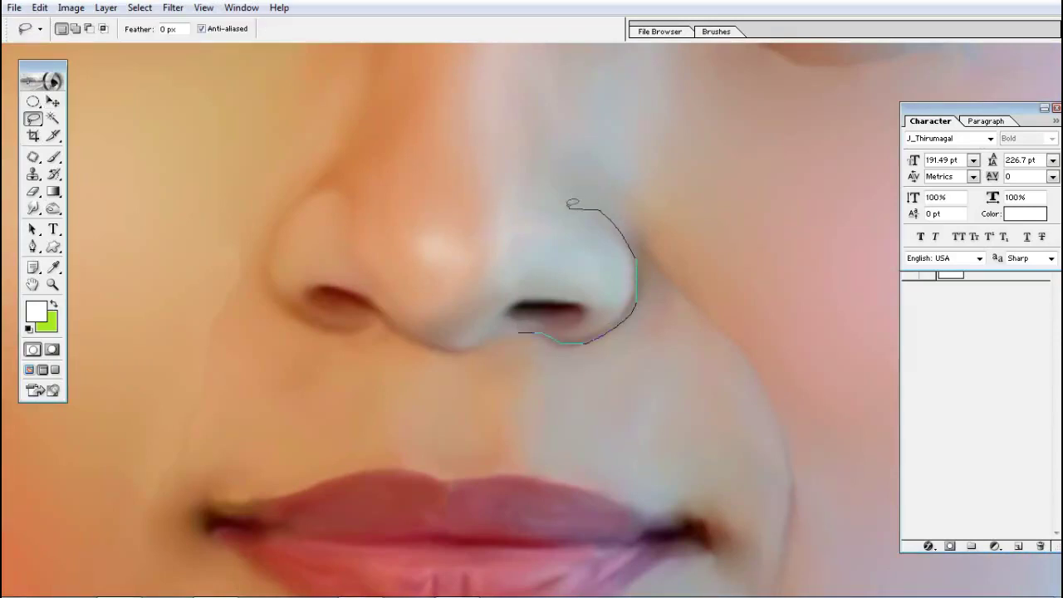
Lasso both sides of the nose around the nostrils and feather the selection
drag(518, 333, 516, 331)
key(shift)
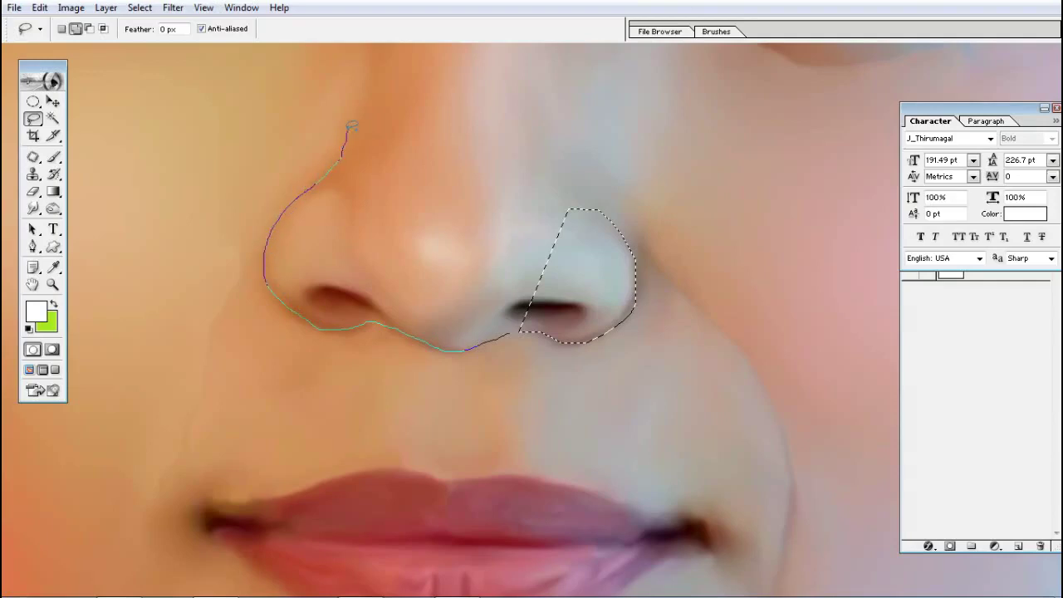
drag(440, 166, 457, 200)
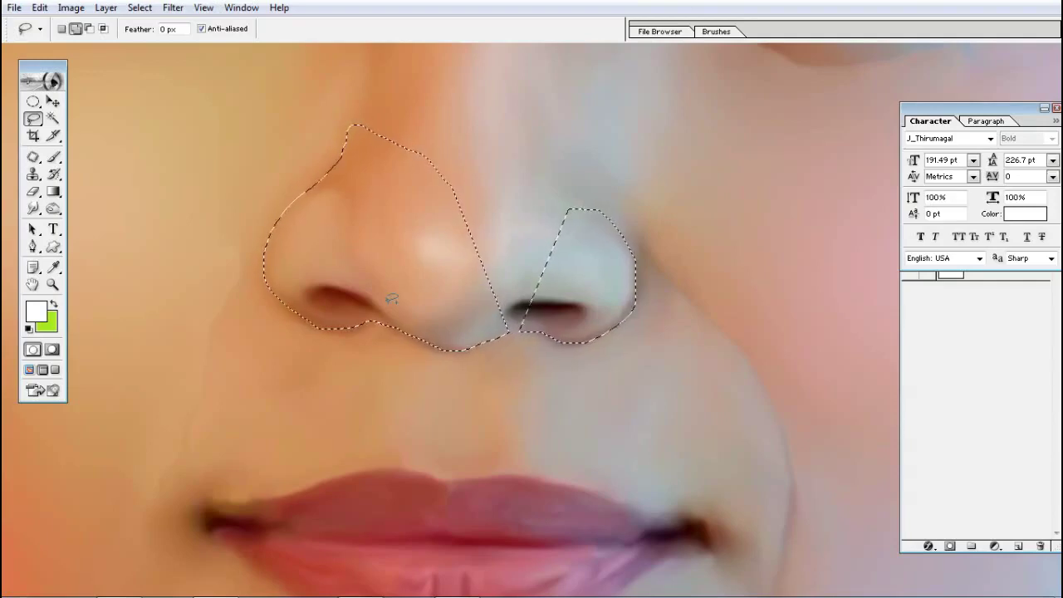
key(ctrl+alt+d)
key(Return)
key(r)
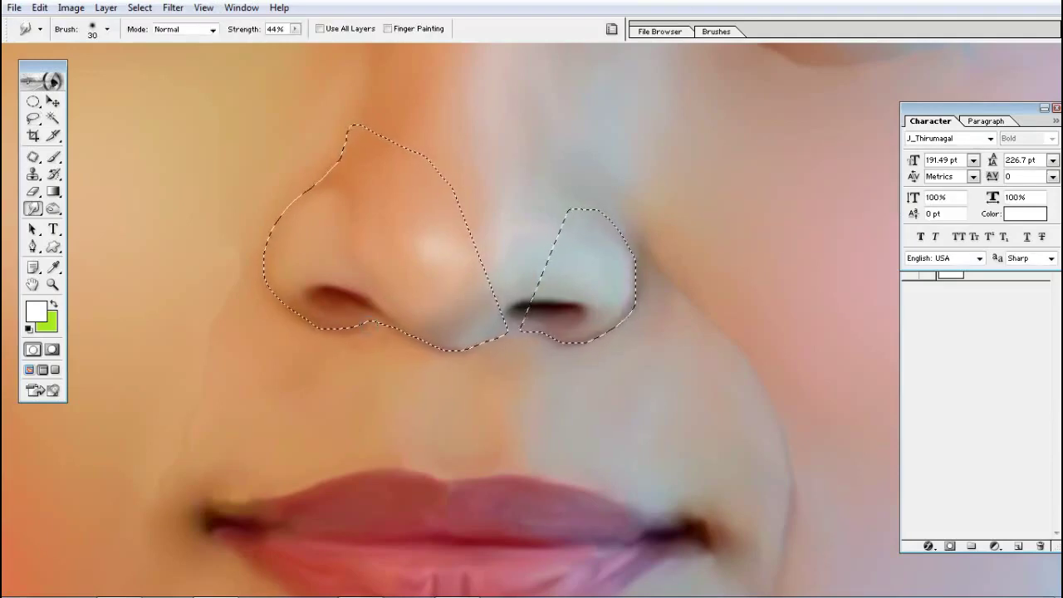
Smudge the nostril edges smooth at 44% strength while panning, then clear the selection
key(ctrl+plus)
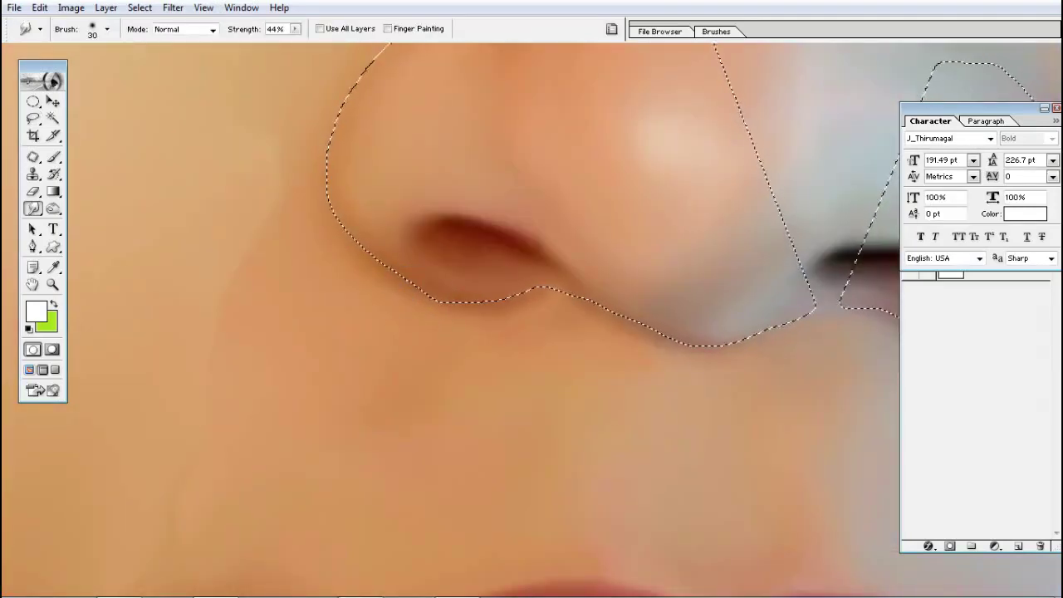
drag(378, 212, 382, 262)
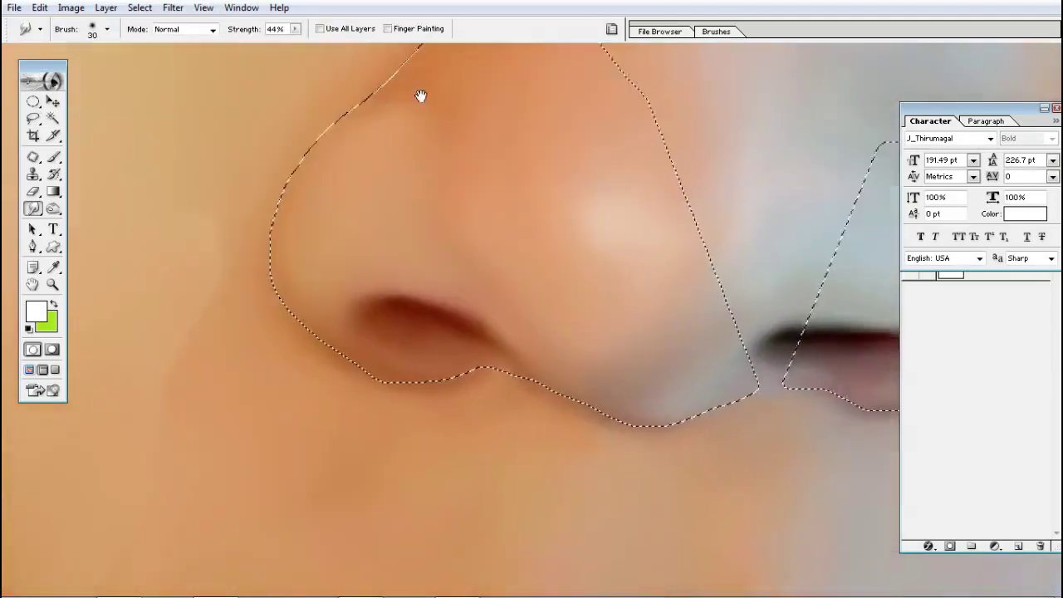
drag(877, 241, 546, 257)
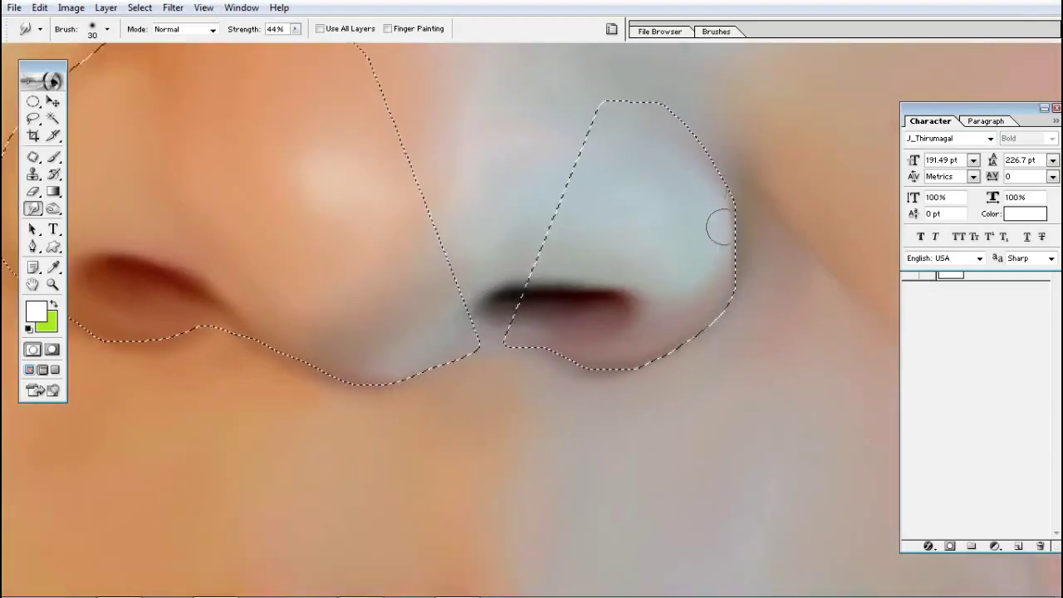
drag(711, 223, 703, 163)
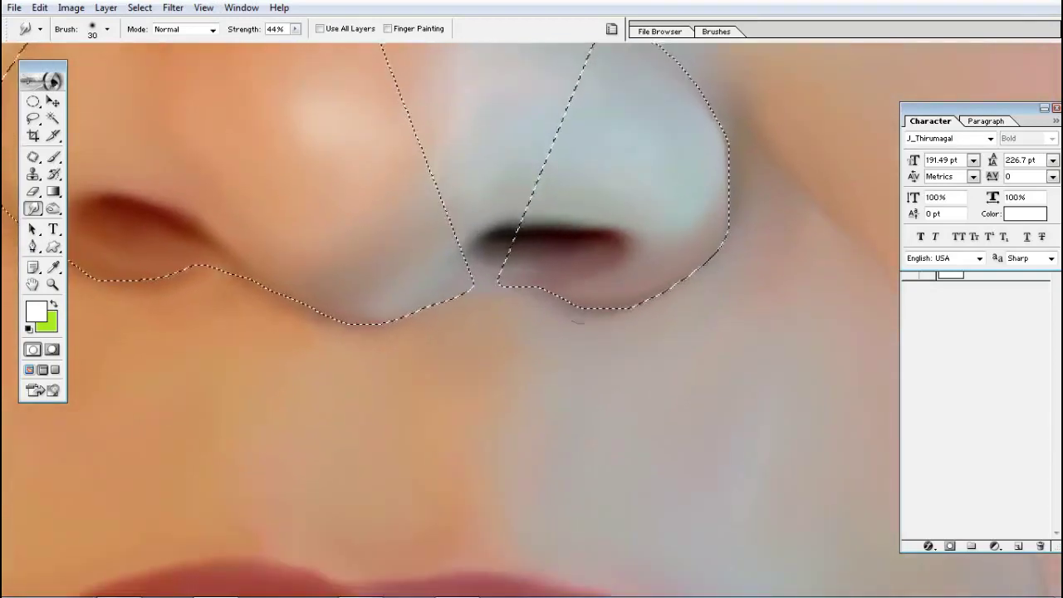
key(alt+s)
key(Escape)
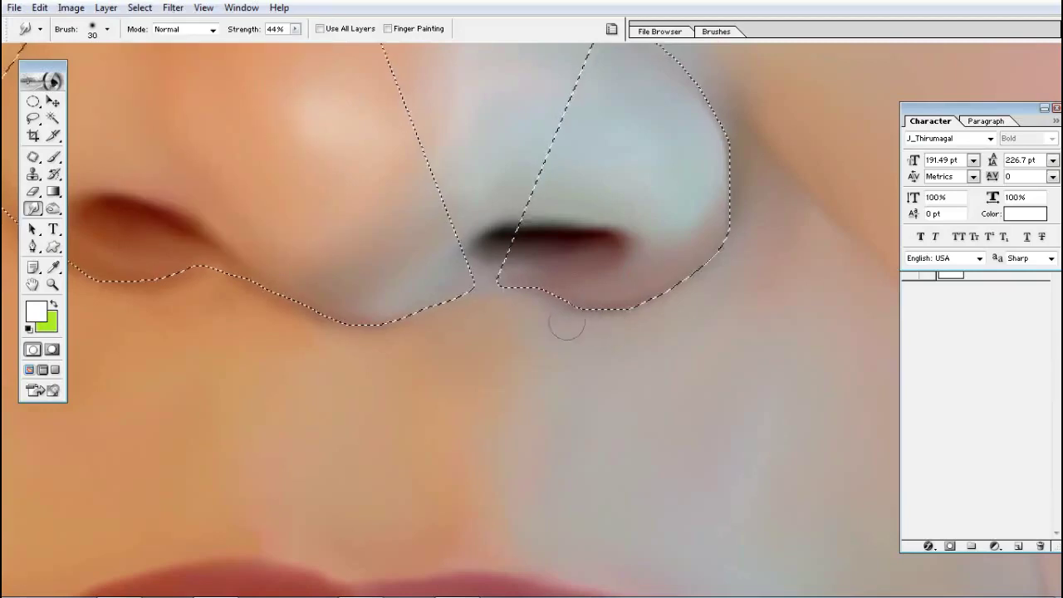
scroll(702, 87, up, 2)
scroll(487, 190, left, 4)
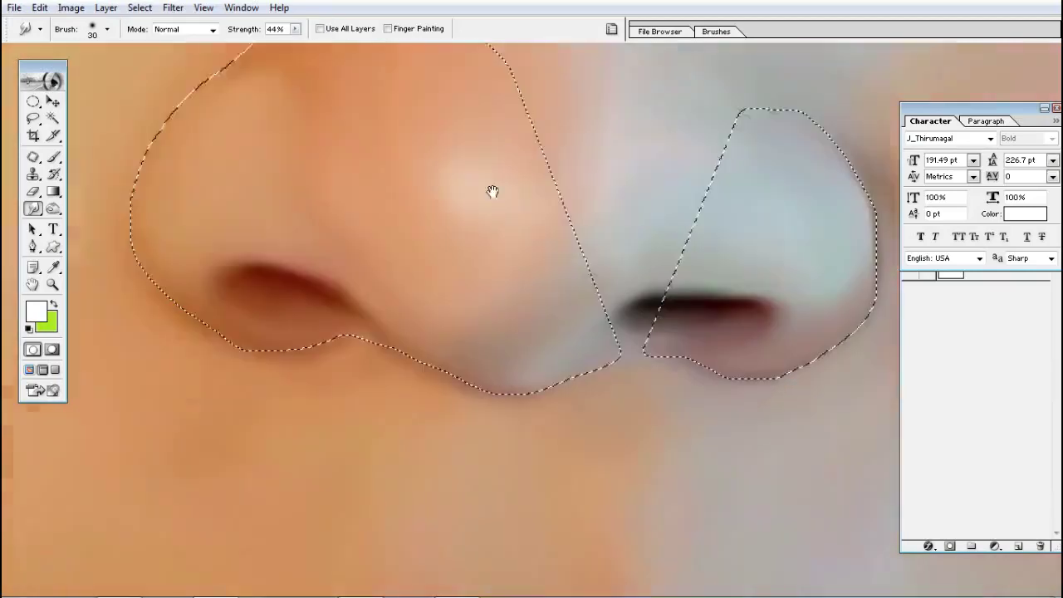
scroll(577, 340, down, 2)
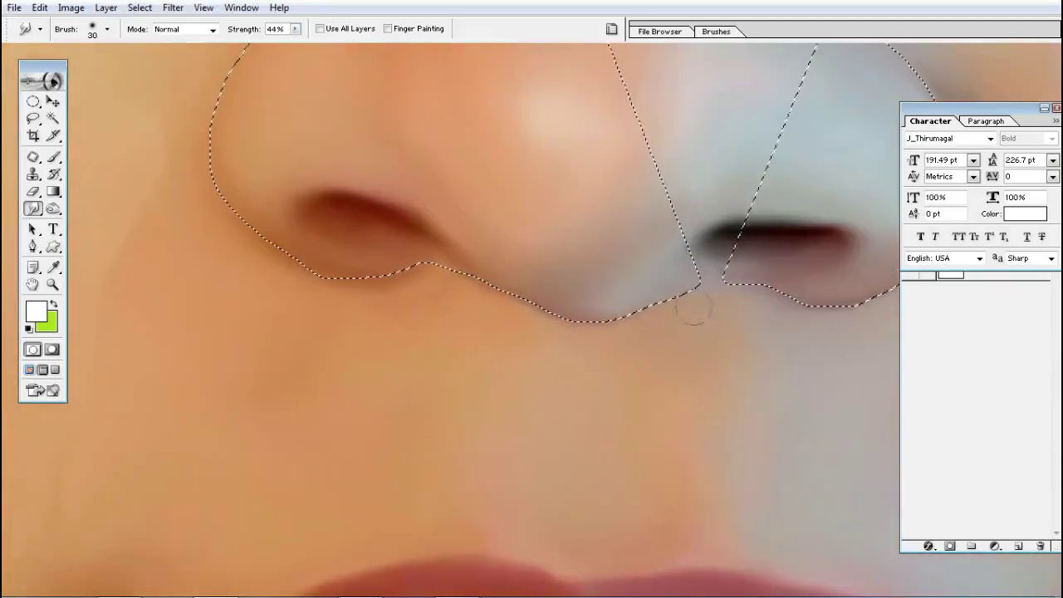
scroll(576, 291, left, 3)
scroll(576, 292, down, 1)
scroll(555, 239, up, 2)
scroll(555, 240, left, 1)
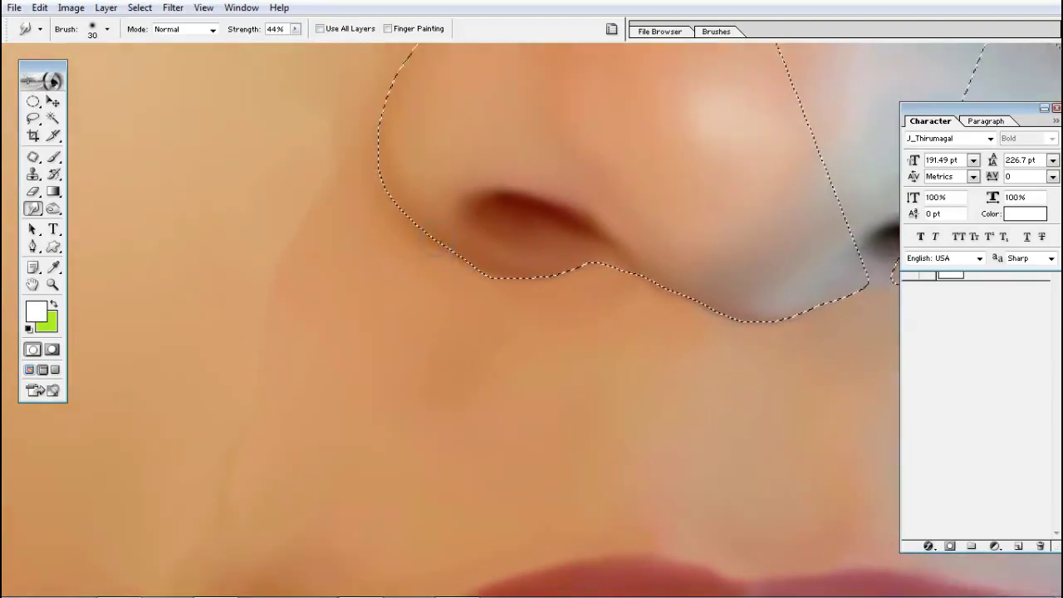
scroll(391, 255, up, 2)
scroll(391, 254, left, 1)
scroll(391, 175, up, 1)
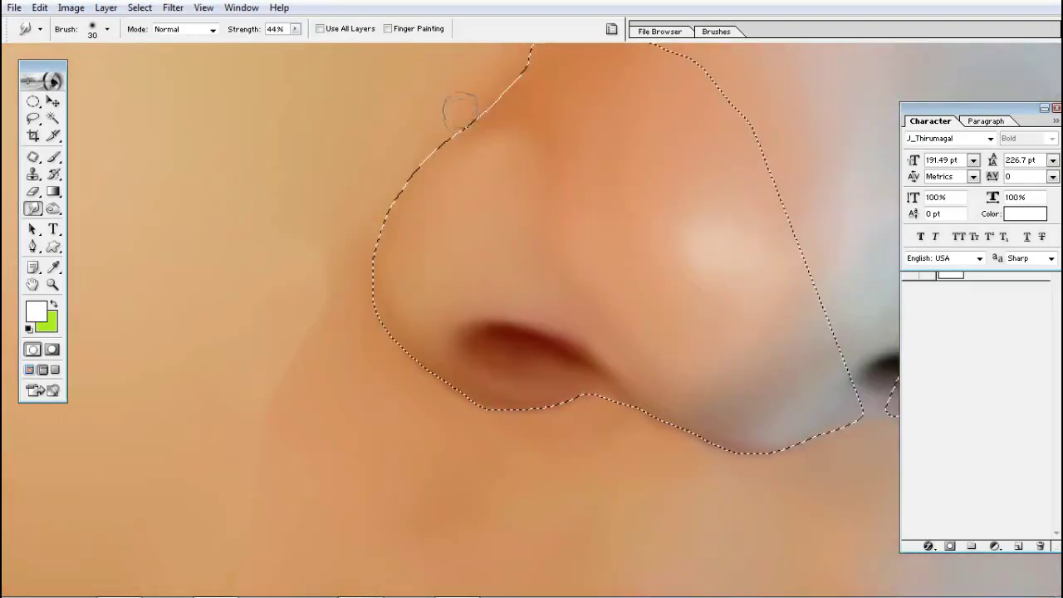
scroll(456, 107, up, 1)
key(ctrl+d)
Zoom in on the nose and lasso a patch along the left side of its bridge
key(v)
alt+click(528, 301)
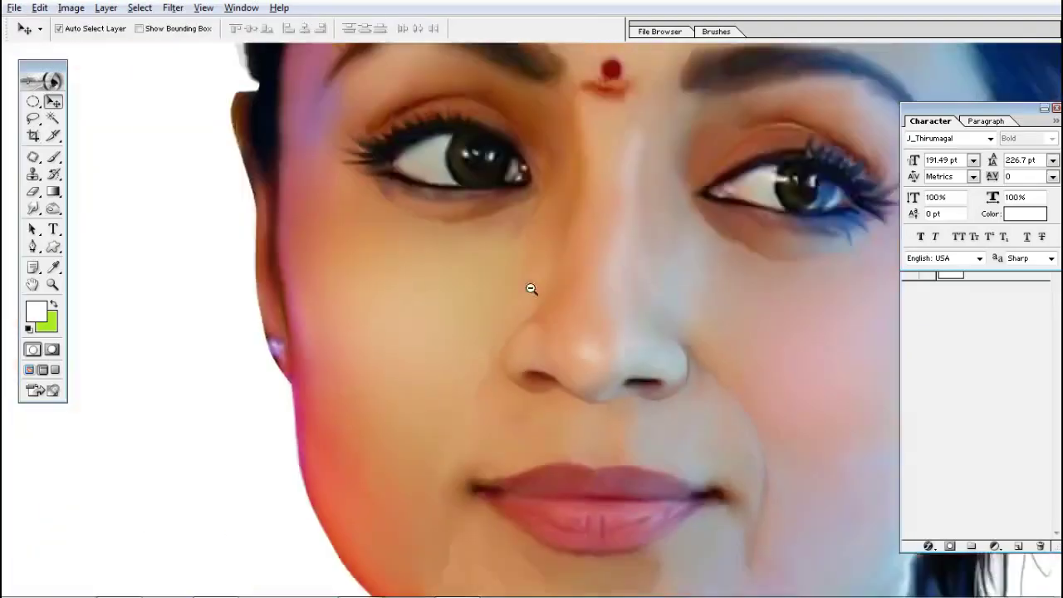
alt+click(531, 287)
ctrl+click(586, 340)
key(l)
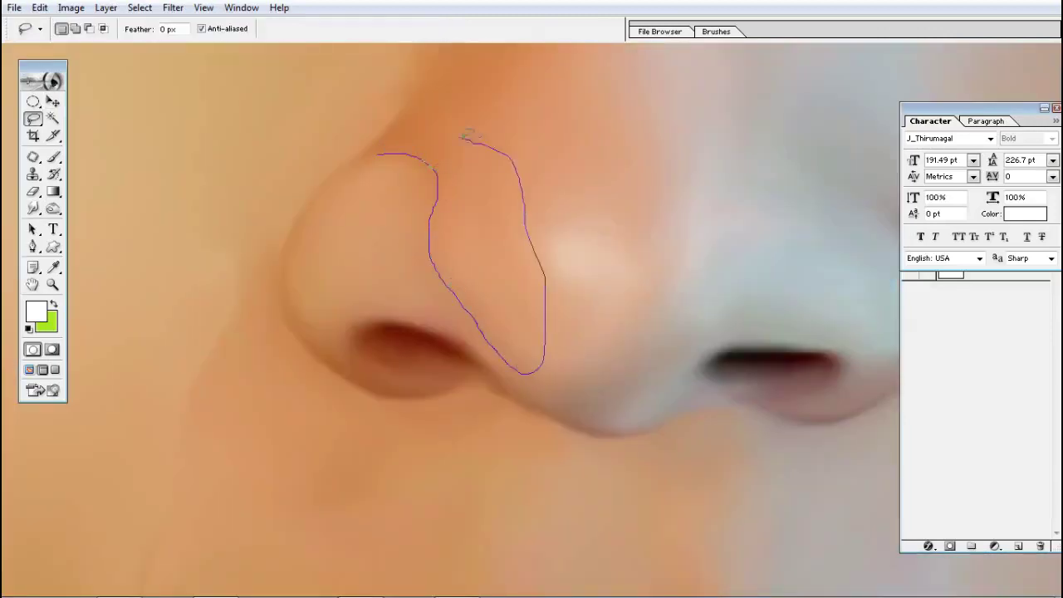
drag(468, 135, 404, 149)
Smudge the nose-bridge patch smooth, deselect, and zoom out to check the face
key(r)
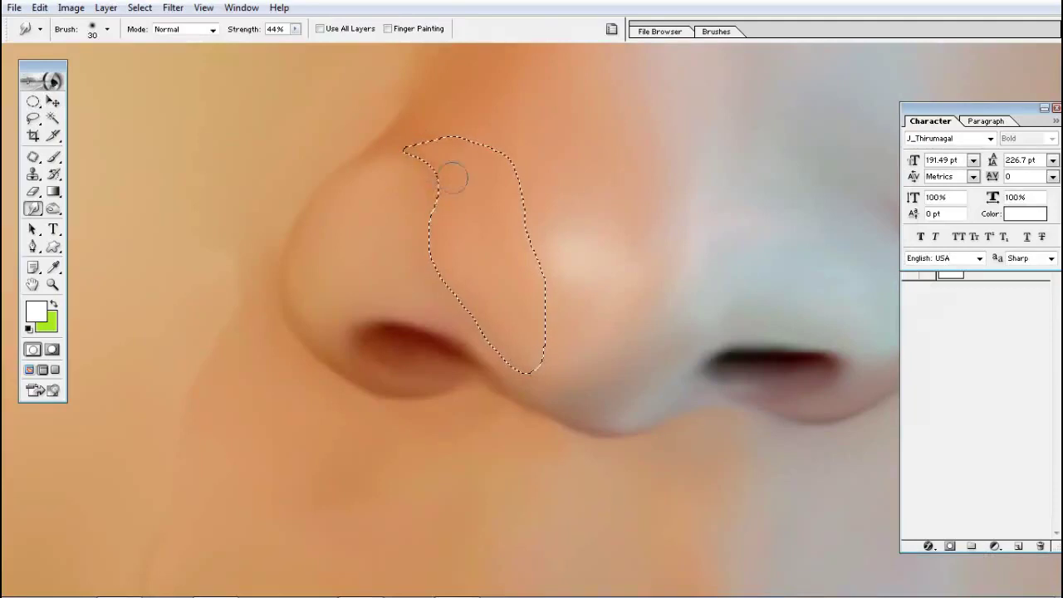
key(alt+s)
key(Escape)
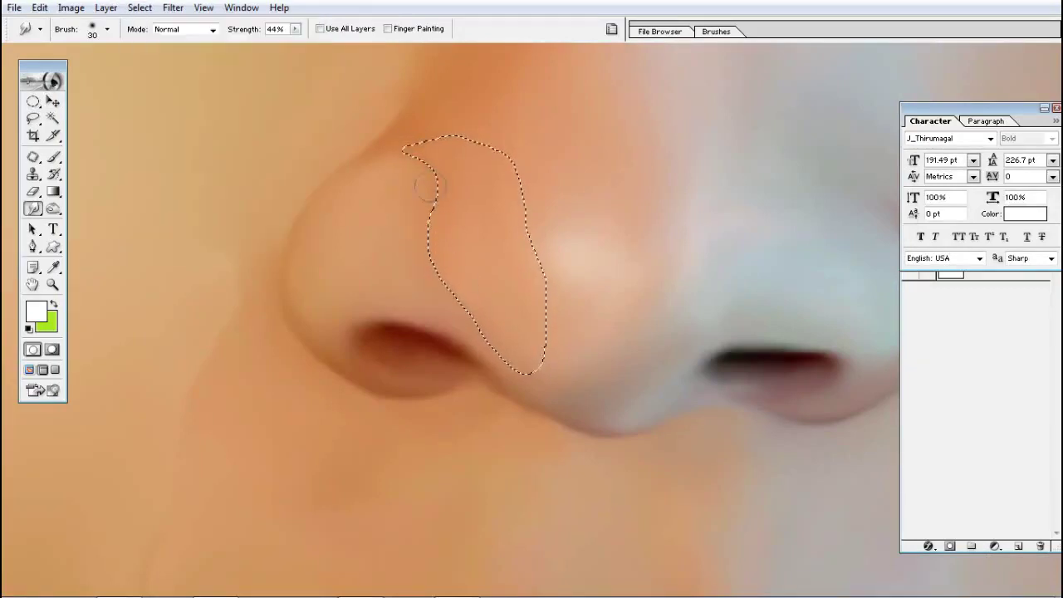
key(ctrl+d)
key(v)
key(ctrl+minus)
key(ctrl+minus)
key(ctrl+minus)
drag(569, 399, 536, 319)
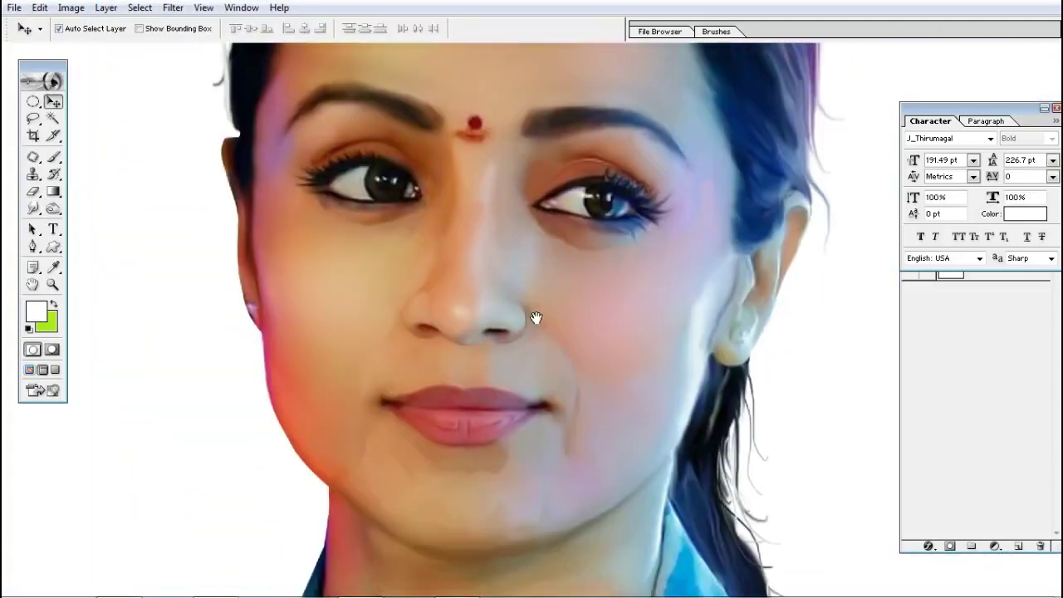
key(ctrl+minus)
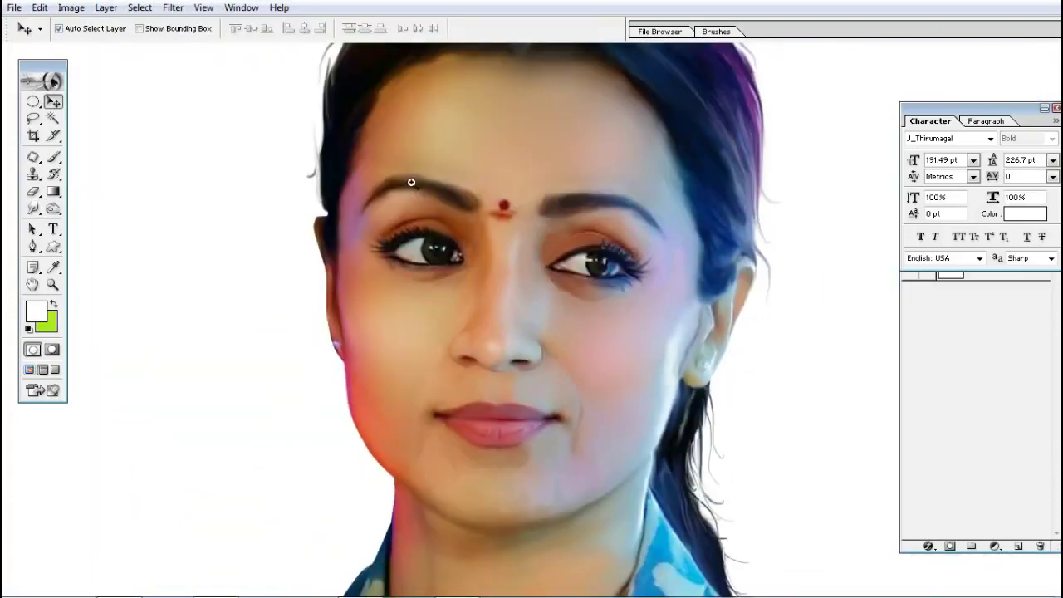
key(ctrl+plus)
key(ctrl+plus)
Feather a lasso strip on the upper nose bridge below the bindi and smudge it with a 60 px brush
key(l)
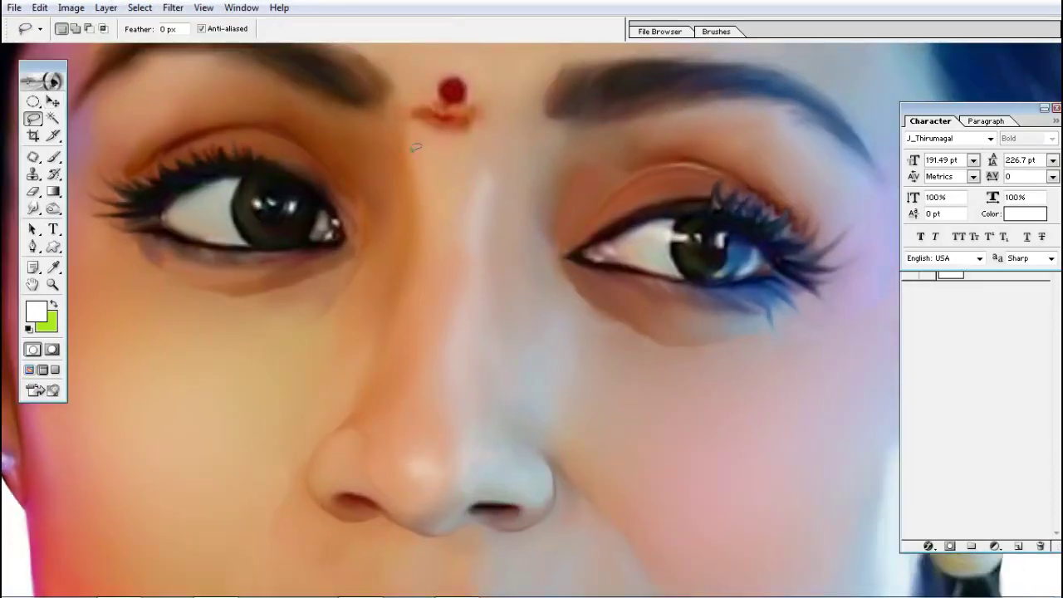
drag(378, 357, 412, 149)
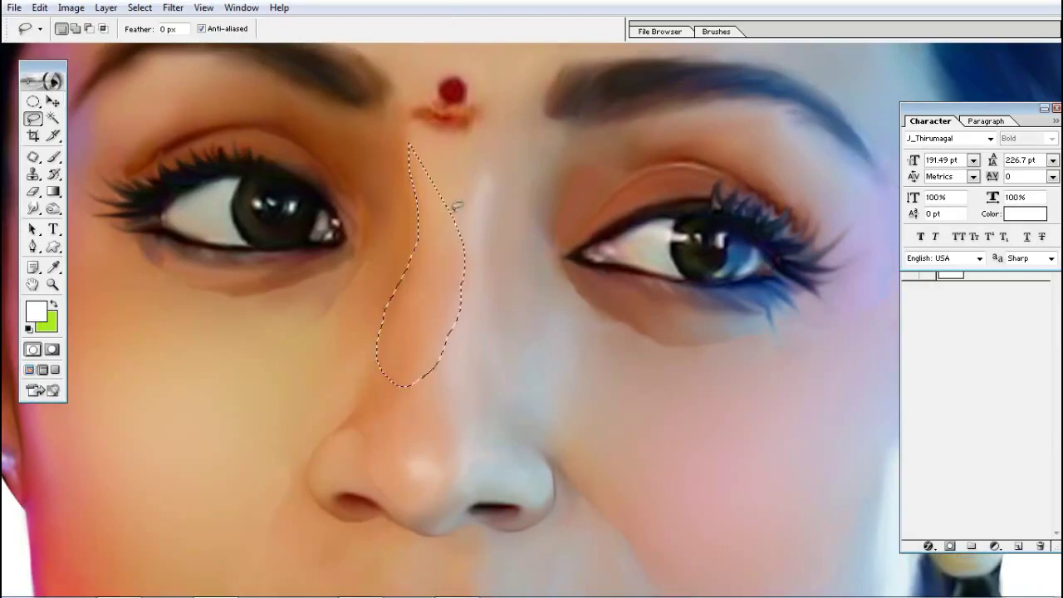
key(ctrl+alt+d)
key(Return)
key(r)
key(bracketright)
key(bracketright)
key(bracketright)
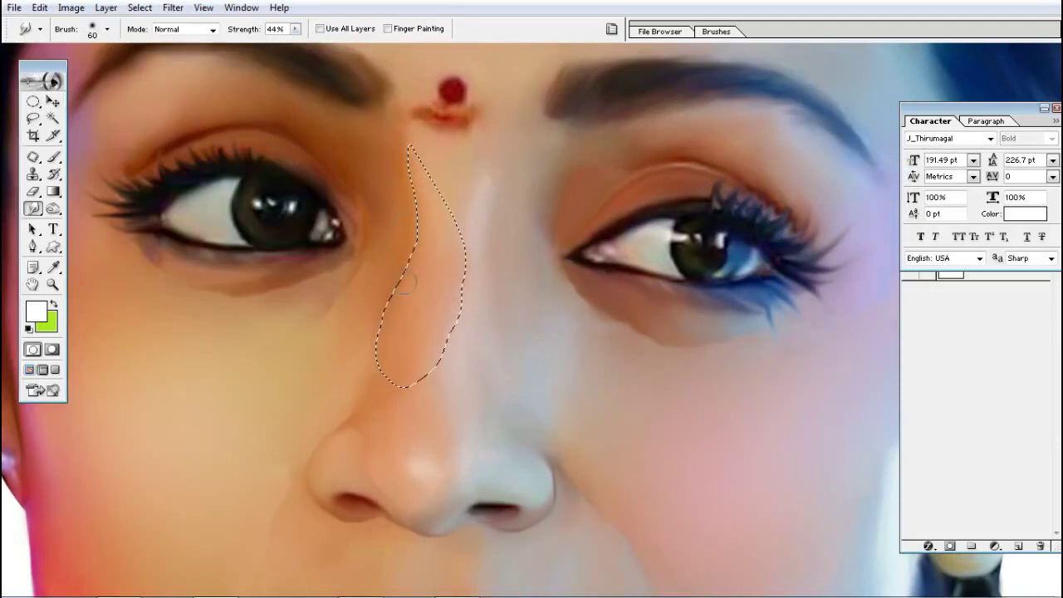
key(v)
key(ctrl+d)
alt+click(540, 288)
Zoom out to the full document, set the background colour to black, and select the entire canvas
alt+click(544, 282)
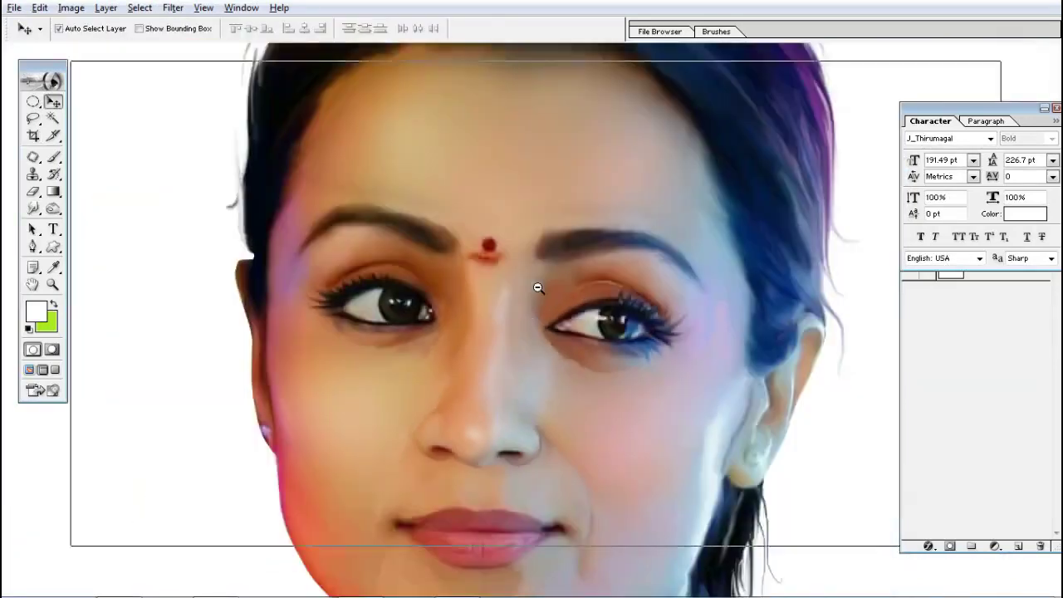
alt+click(570, 346)
alt+click(616, 362)
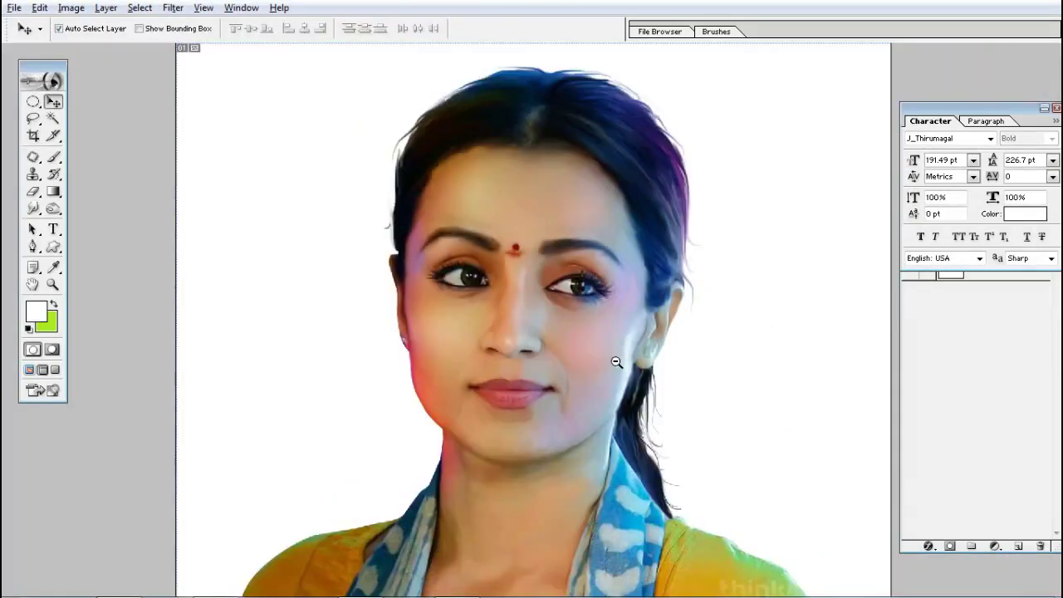
alt+click(575, 295)
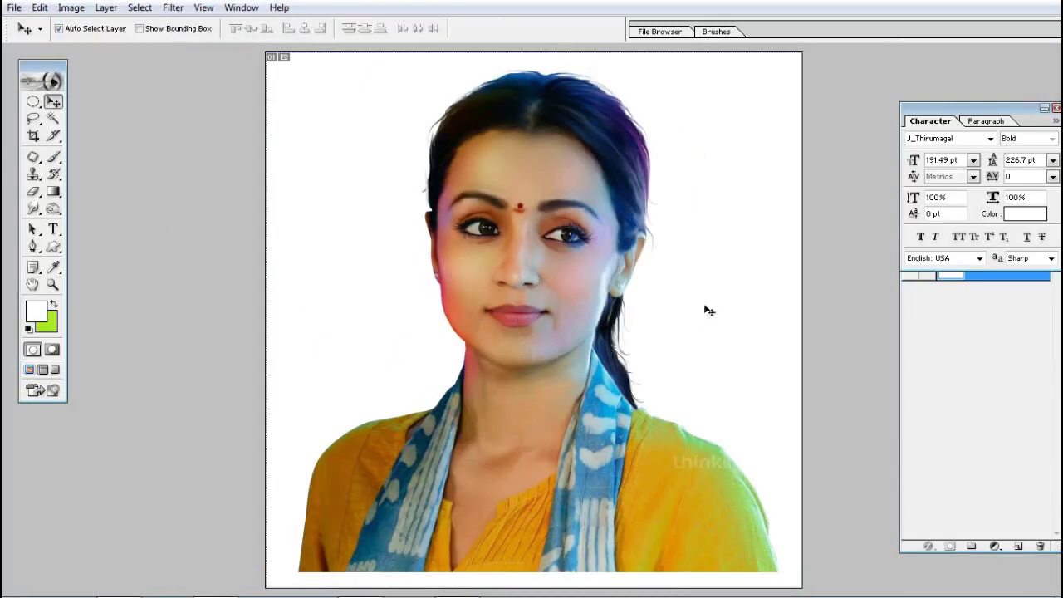
click(53, 331)
click(619, 433)
click(951, 209)
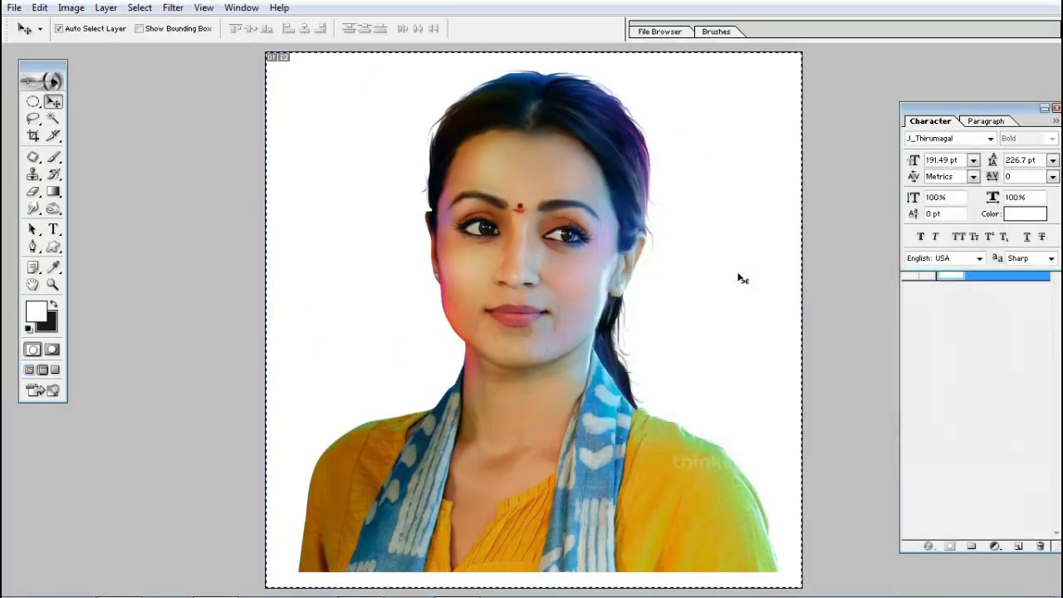
key(ctrl+a)
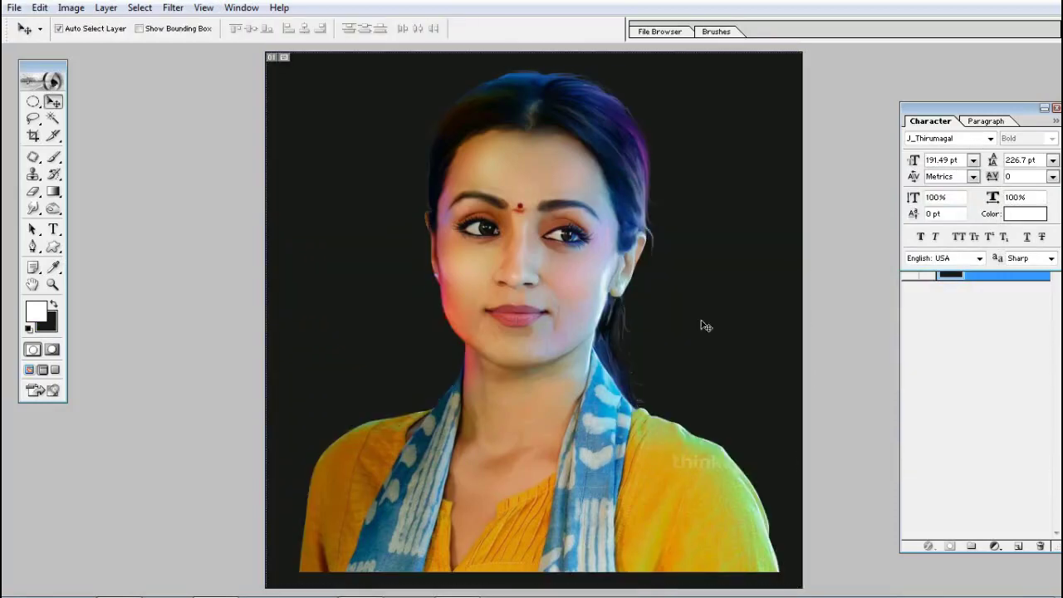
Close the Character palette and toggle Layer 7 to compare the painting with the original layer
click(1056, 108)
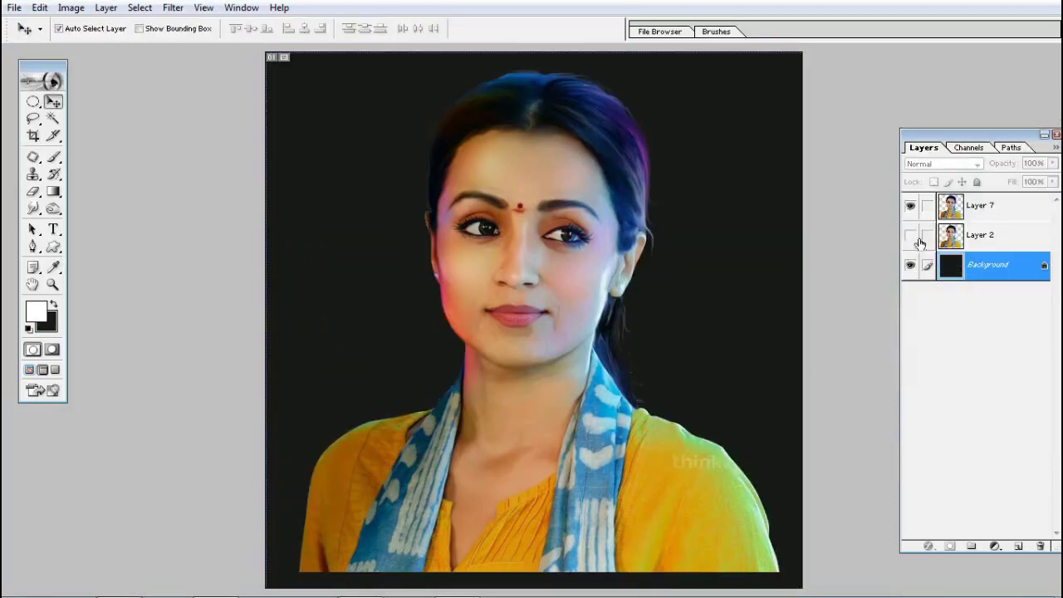
click(910, 205)
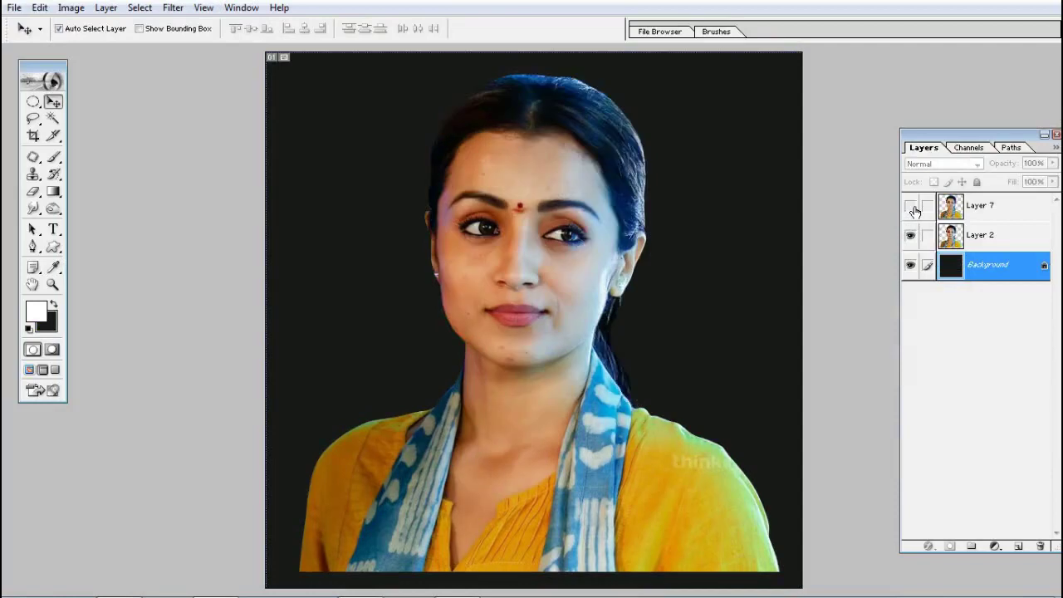
click(910, 206)
click(910, 206)
click(910, 206)
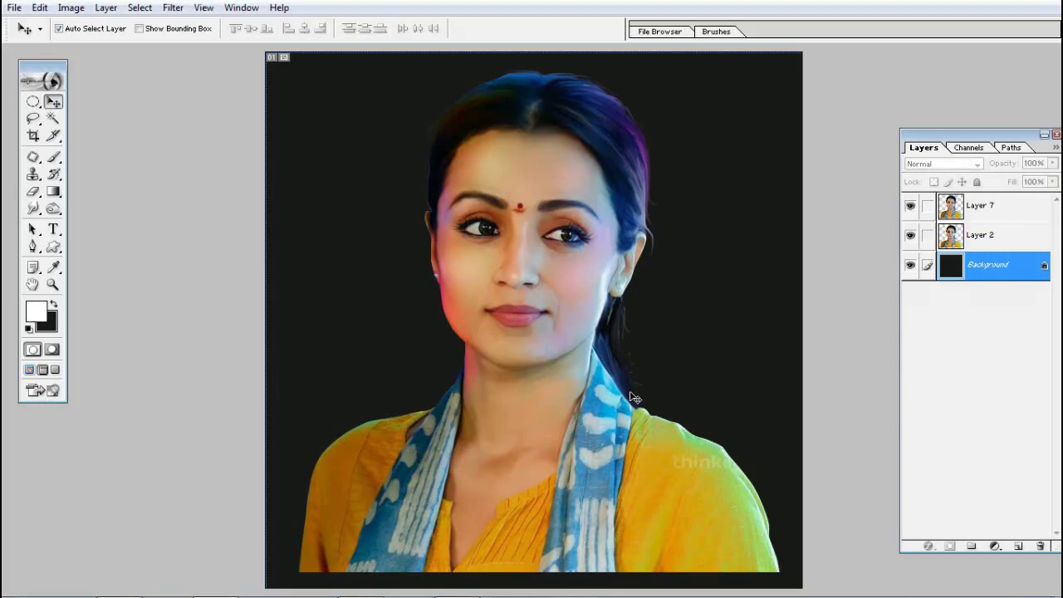
Show the finished portrait full screen on black with panels hidden, zoomed in slightly
key(Tab)
key(f)
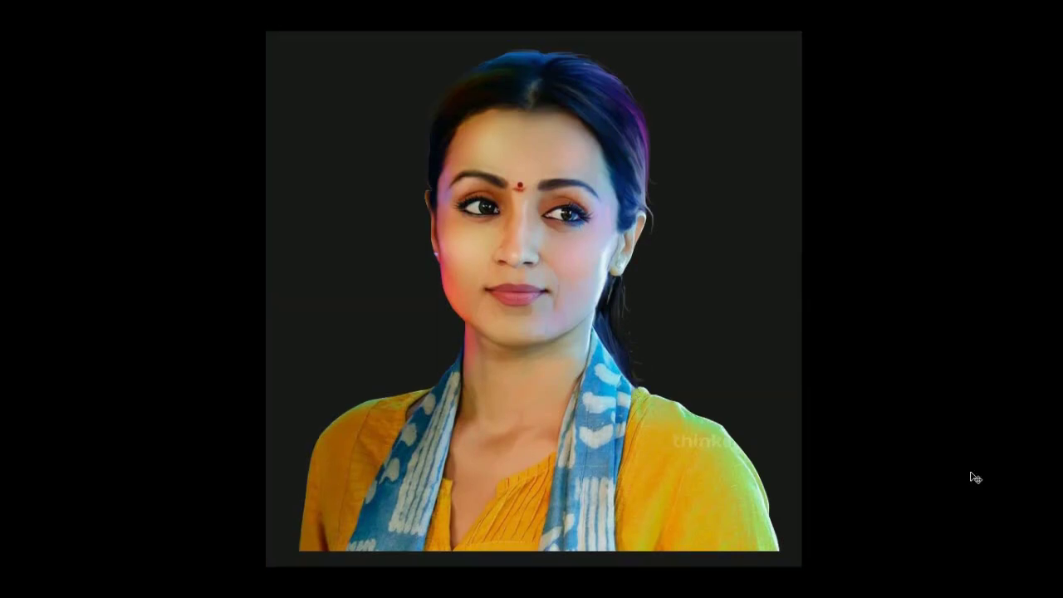
key(ctrl+plus)
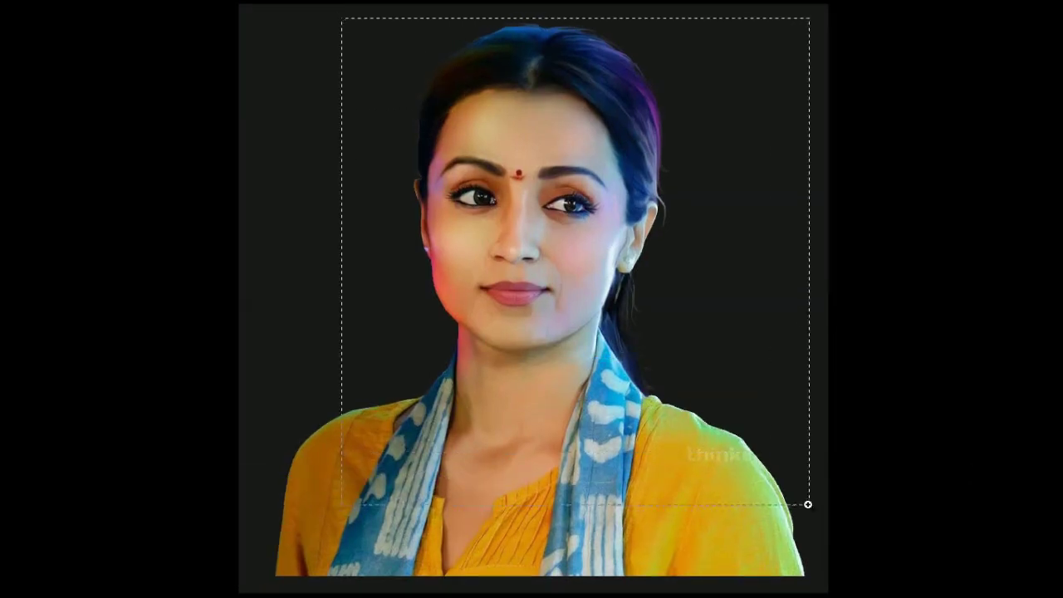